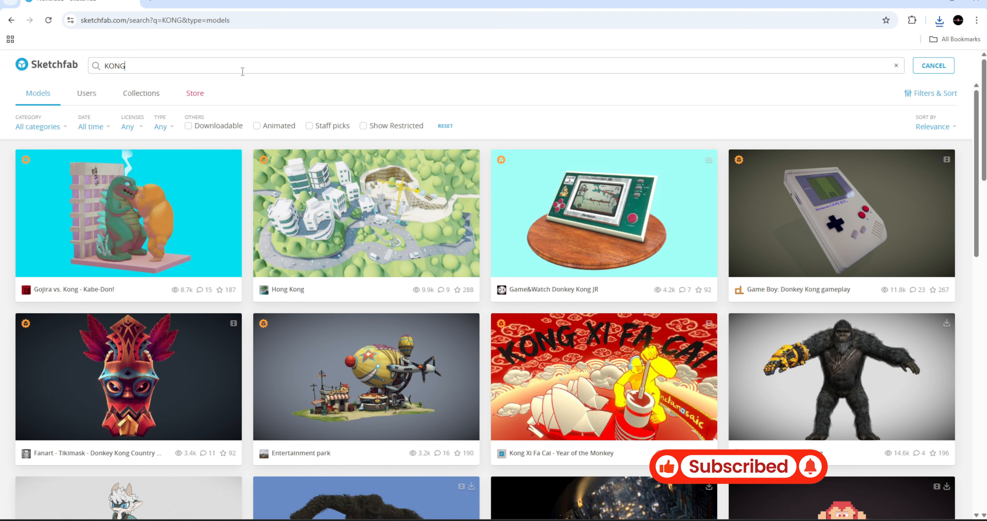
- Search the 3D models for "apache" and open the AH-64E Apache "Guardian" model's page
type("apache")
key("Return")
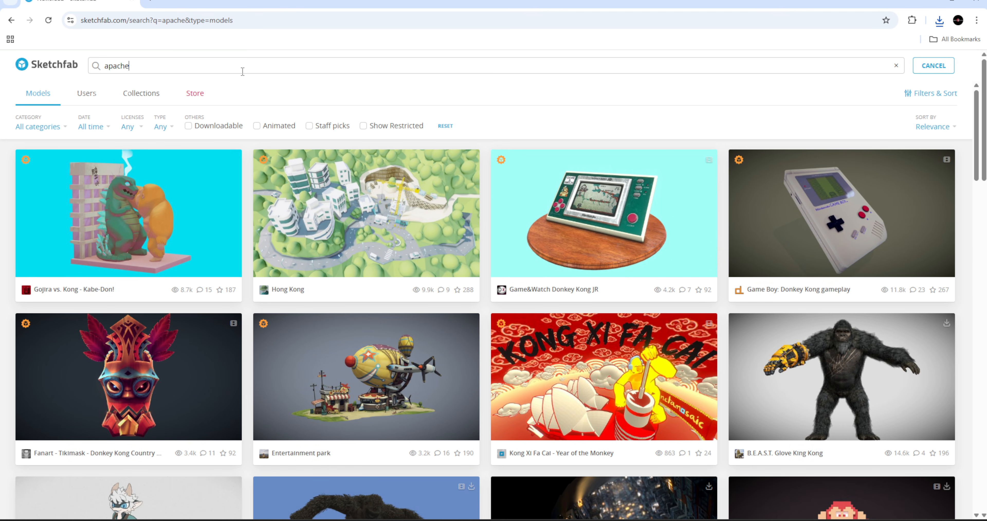
left_click(577, 373)
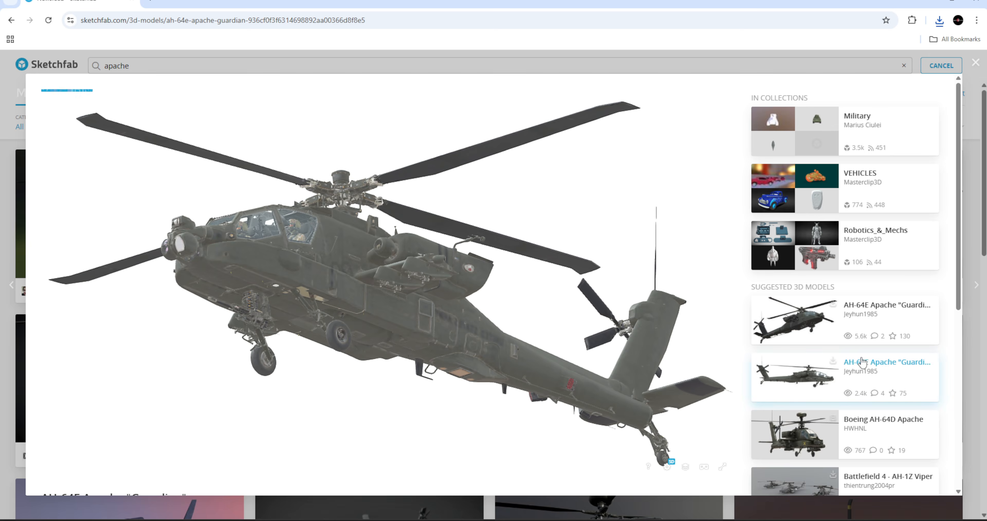
scroll(843, 360, "down", 5)
left_click(81, 356)
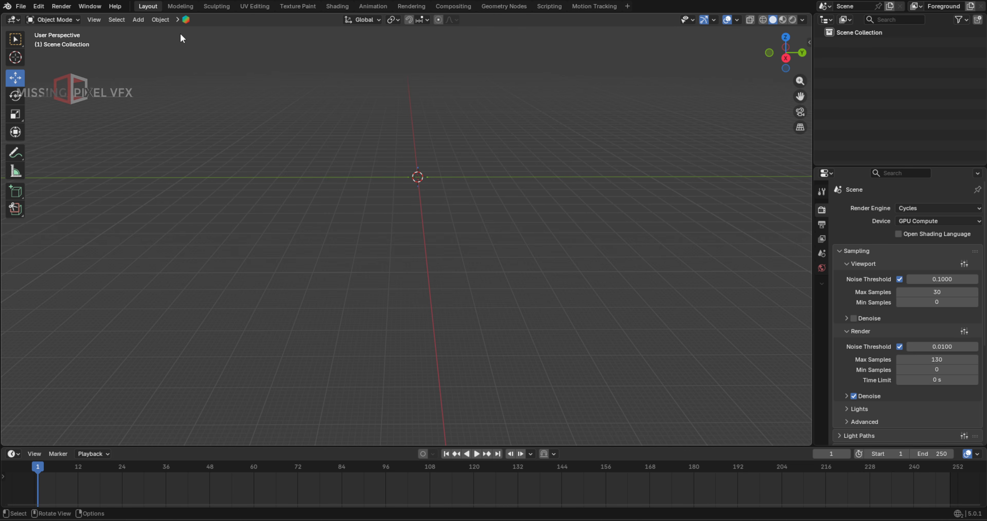
- Switch to Blender and import the King Kong FBX model from H:\kong\beast-glove-king-kong\source\ into the empty scene
left_click(21, 6)
mouse_move(53, 152)
left_click(161, 203)
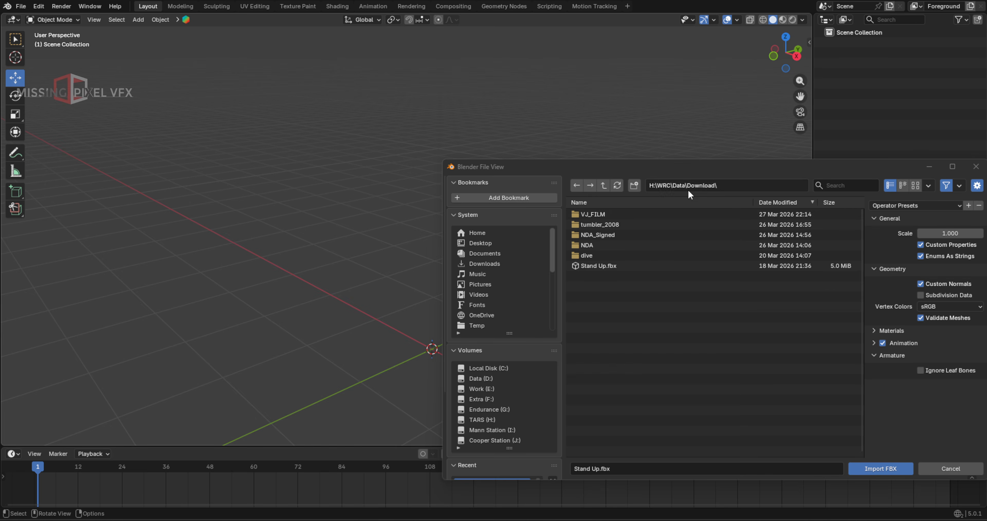
left_click(694, 186)
key("ctrl+v")
key("Return")
double_click(609, 216)
scroll(609, 217, "down", 1)
middle_click_drag(556, 115, 567, 166, "shift")
middle_click_drag(564, 166, 414, 134)
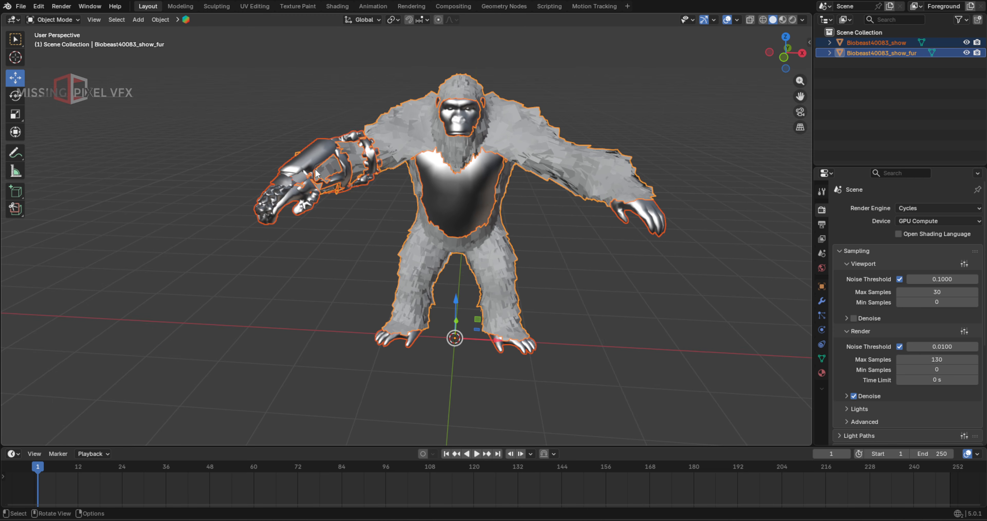
- Hide the gorilla's fur mesh and separate the body mesh into individual objects by loose parts
left_click(415, 133)
key("h")
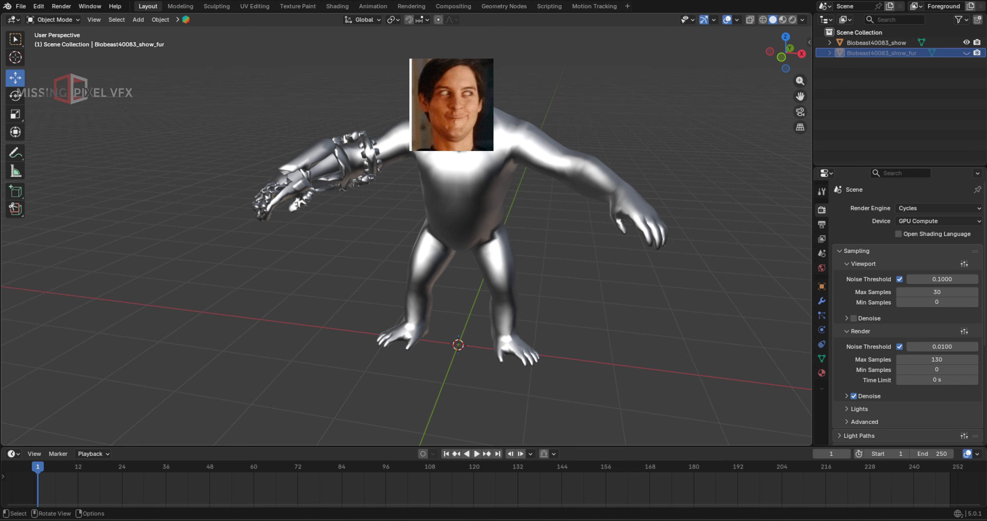
left_click(402, 142)
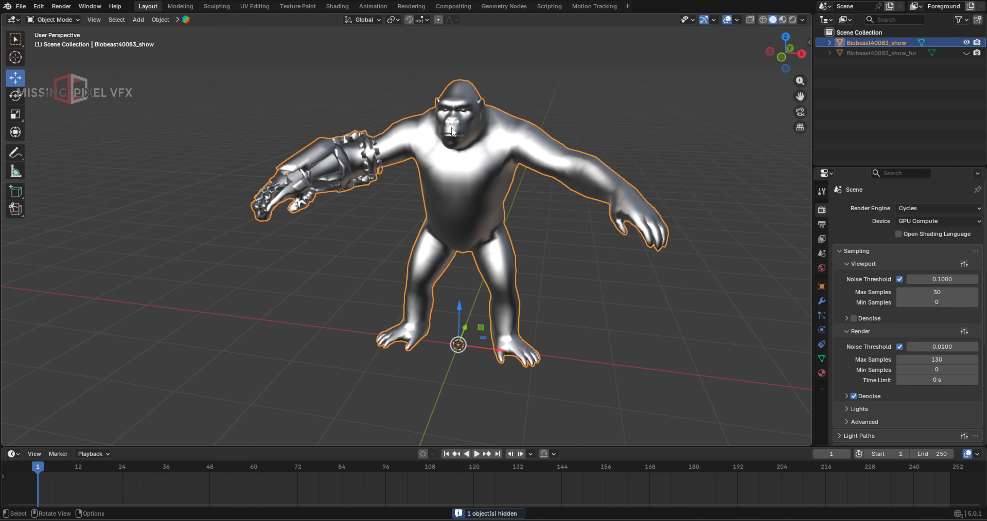
key("Tab")
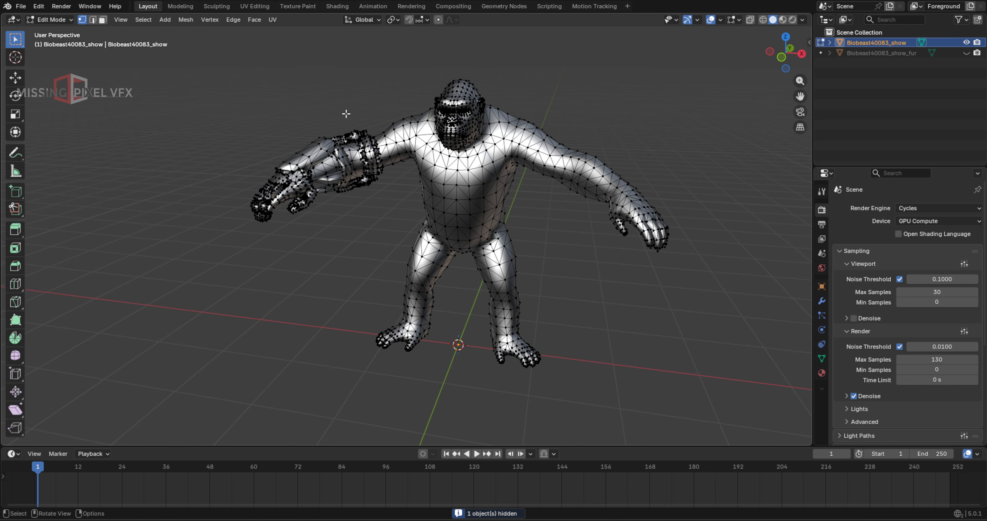
key("a")
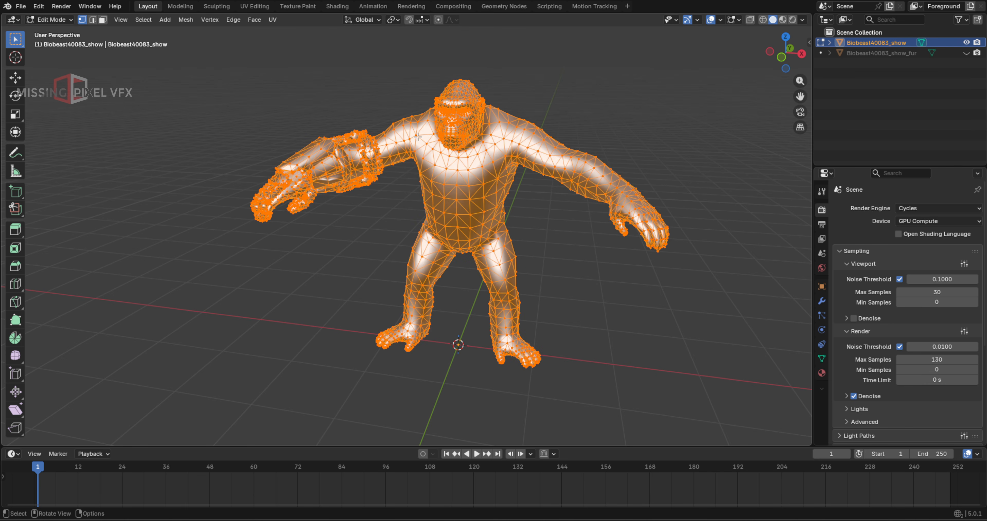
key("p")
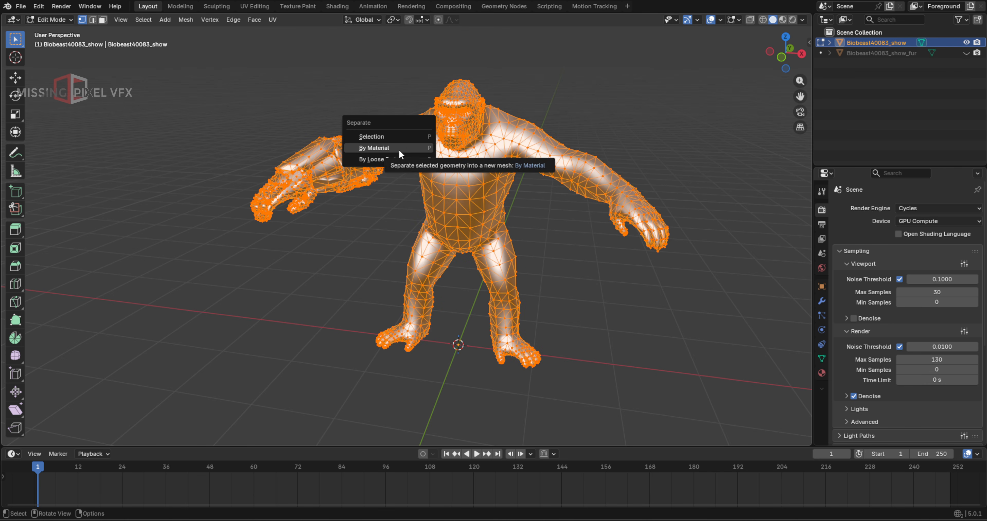
left_click(386, 161)
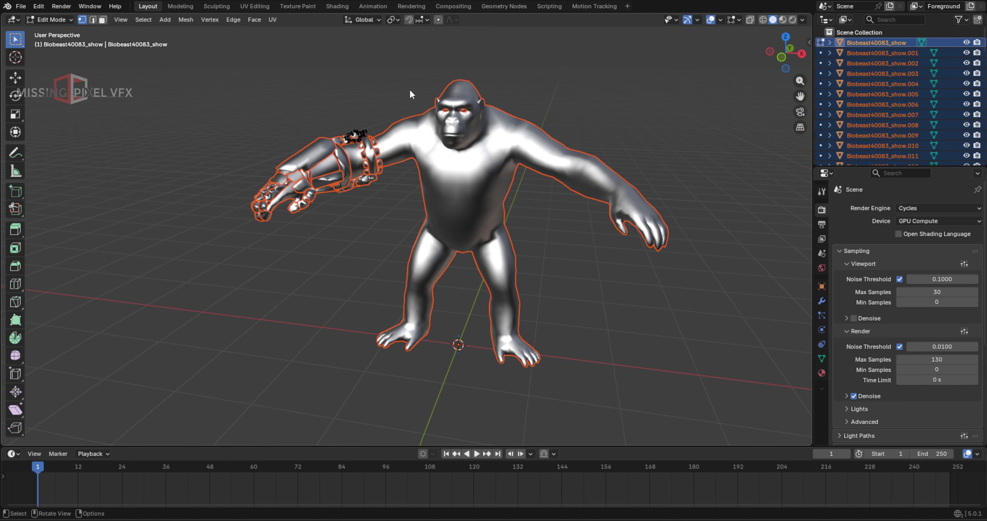
key("Tab")
- Hide the gorilla's body, eyes and teeth to isolate the mechanical glove parts
left_click(428, 140)
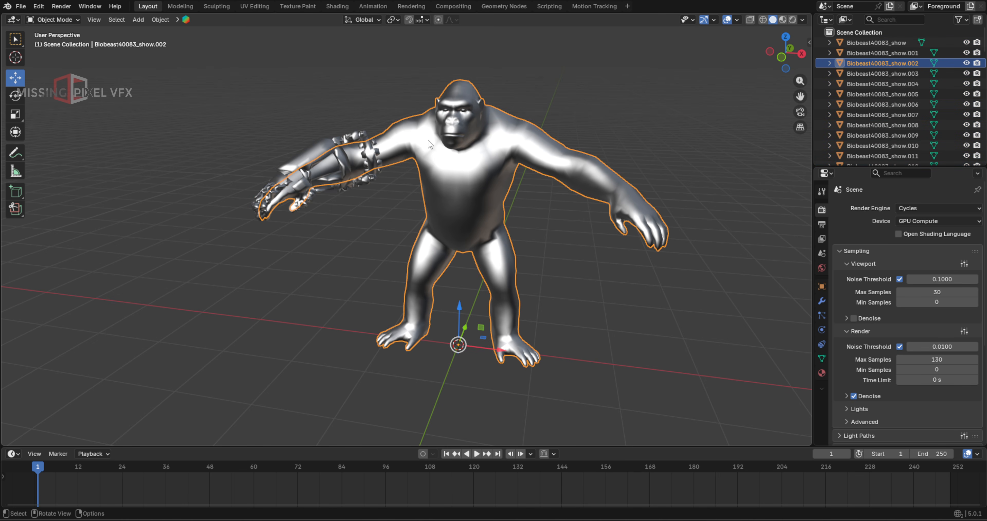
key("h")
middle_click_drag(433, 93, 439, 135)
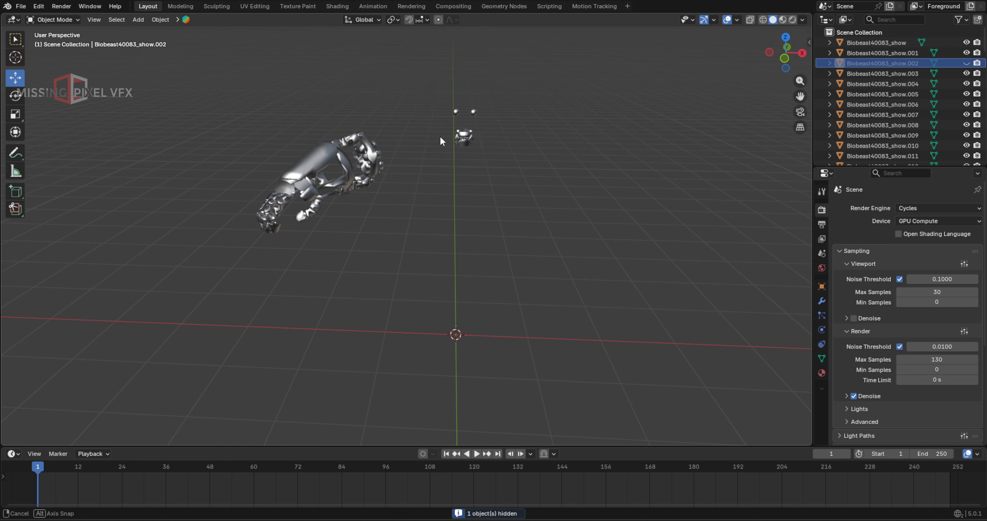
left_click_drag(425, 68, 507, 189)
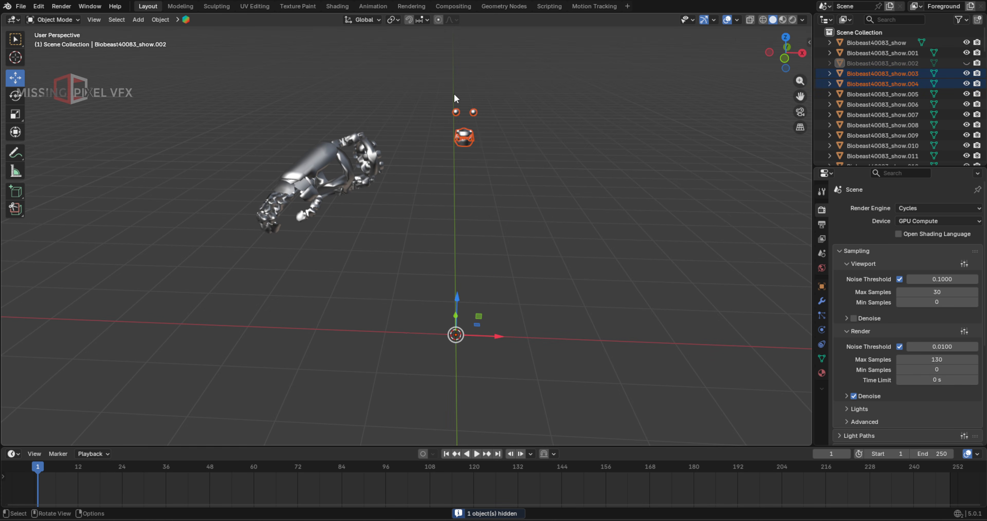
key("h")
middle_click_drag(484, 113, 506, 190)
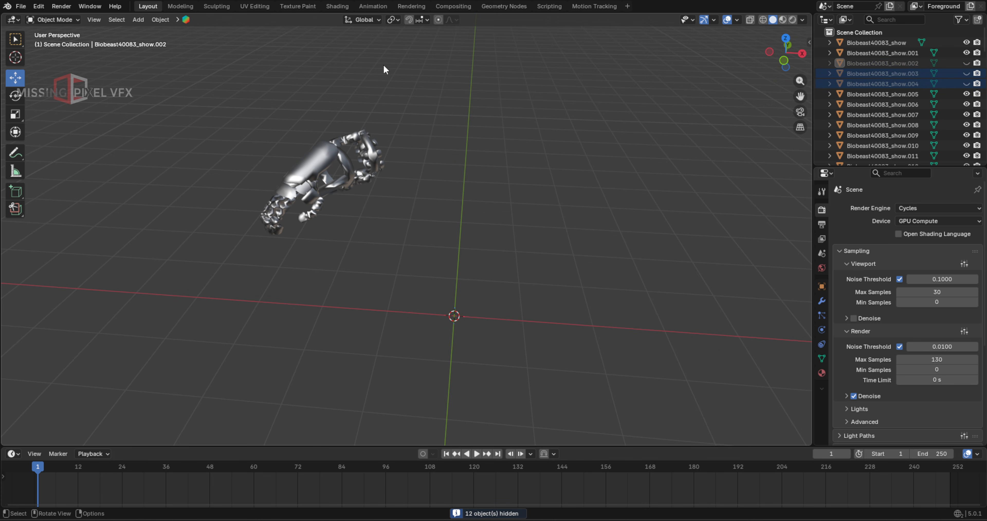
- Delete all the mechanical glove parts and unhide the gorilla's body, face parts and fur
left_click_drag(232, 98, 400, 251)
key("Delete")
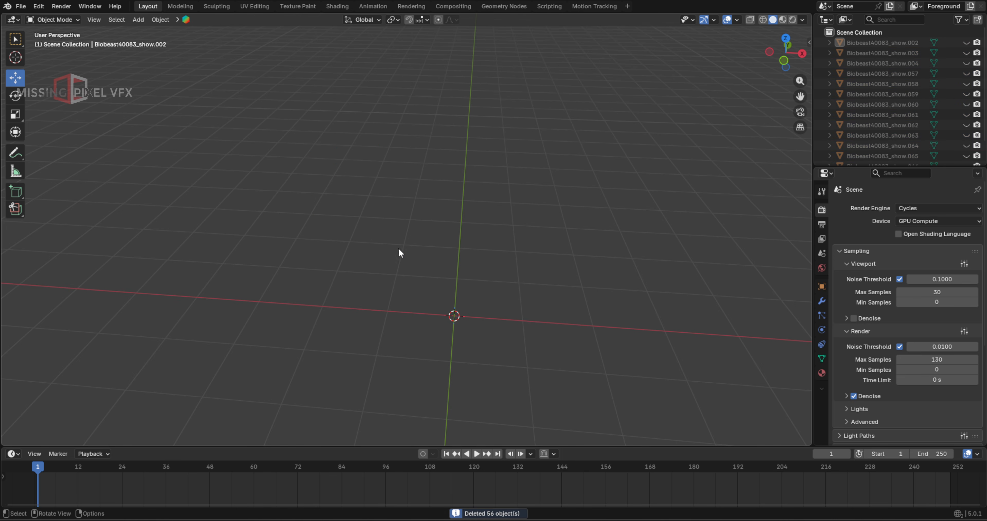
key("alt+h")
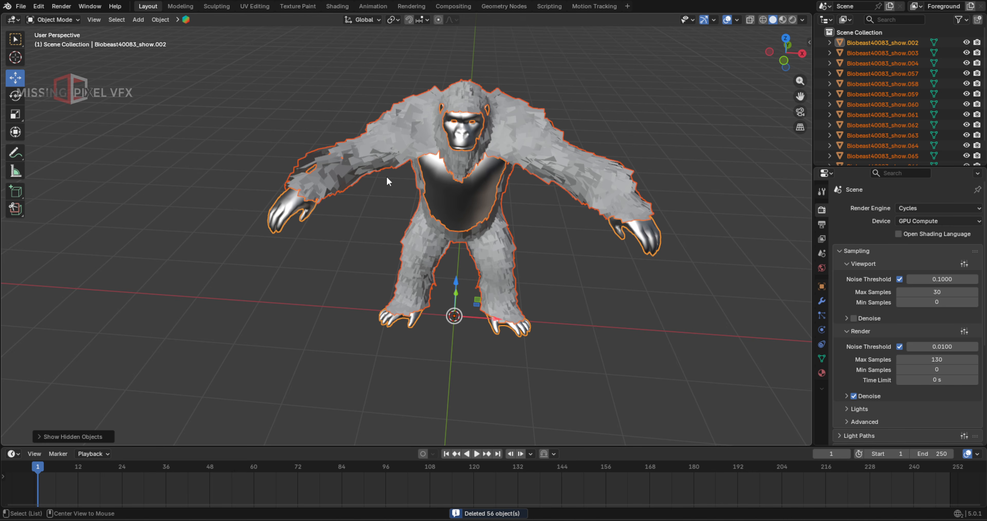
middle_click_drag(432, 162, 421, 185)
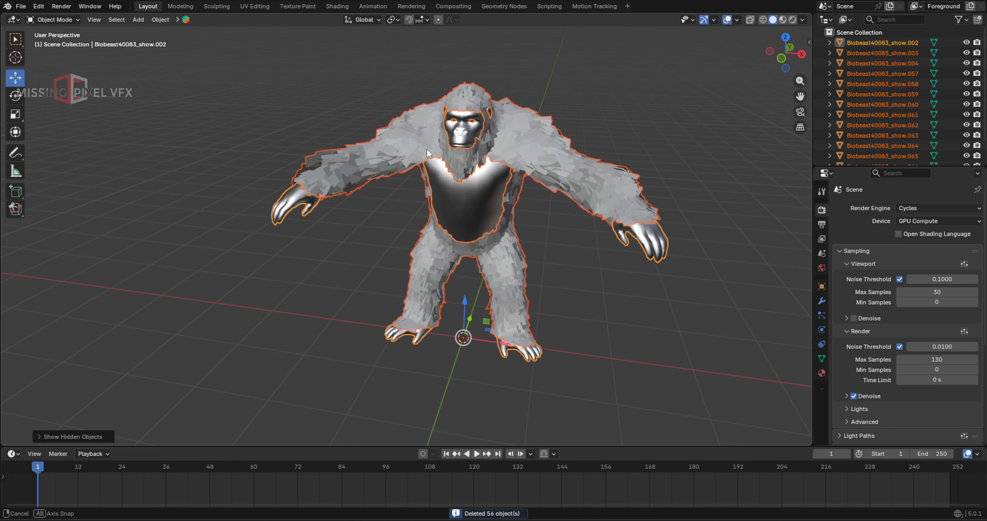
middle_click_drag(509, 238, 489, 219, "shift")
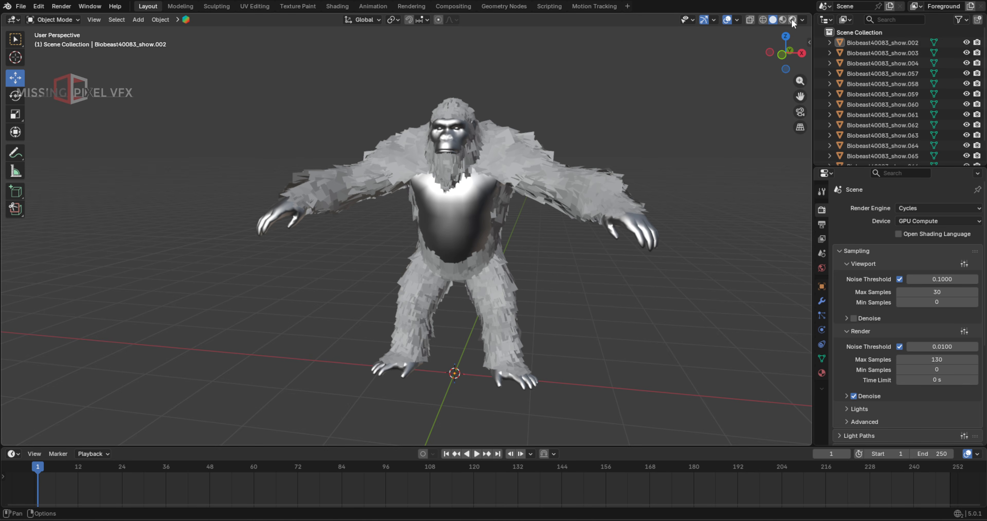
- Switch the viewport to Rendered shading to preview the gorilla's materials
left_click(793, 20)
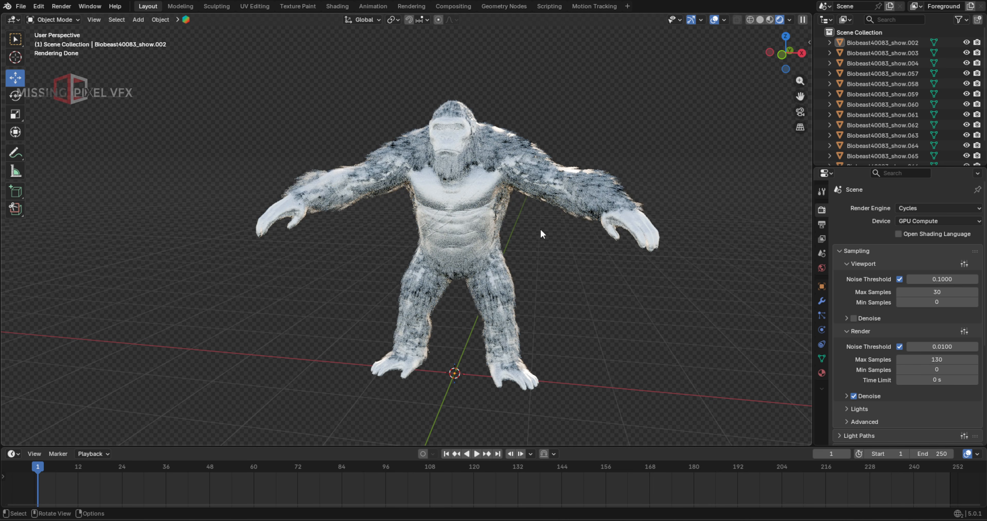
left_click(389, 163)
scroll(418, 129, "up", 3)
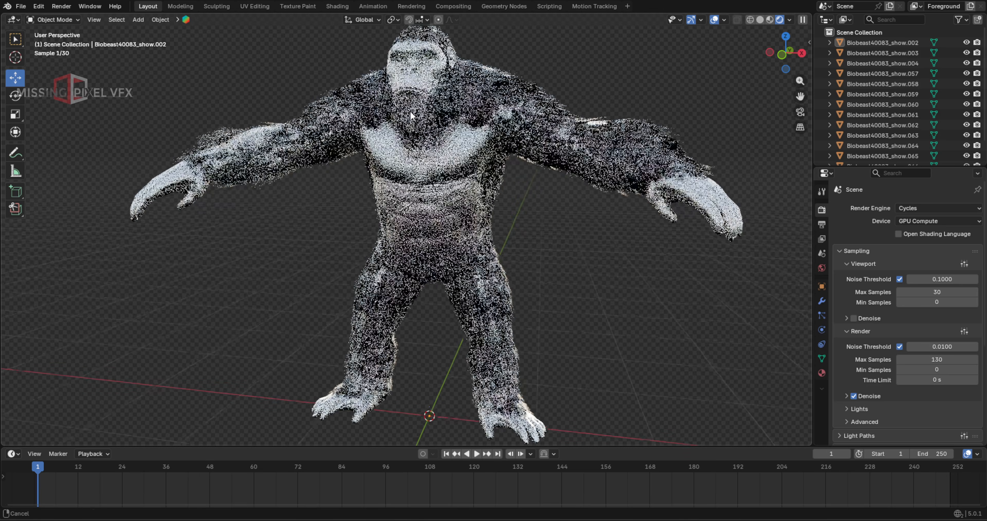
- Split the viewport in two and show the fur mesh's Fur material nodes in a Shader Editor
left_click_drag(810, 16, 424, 23)
left_click(420, 20)
left_click(436, 106)
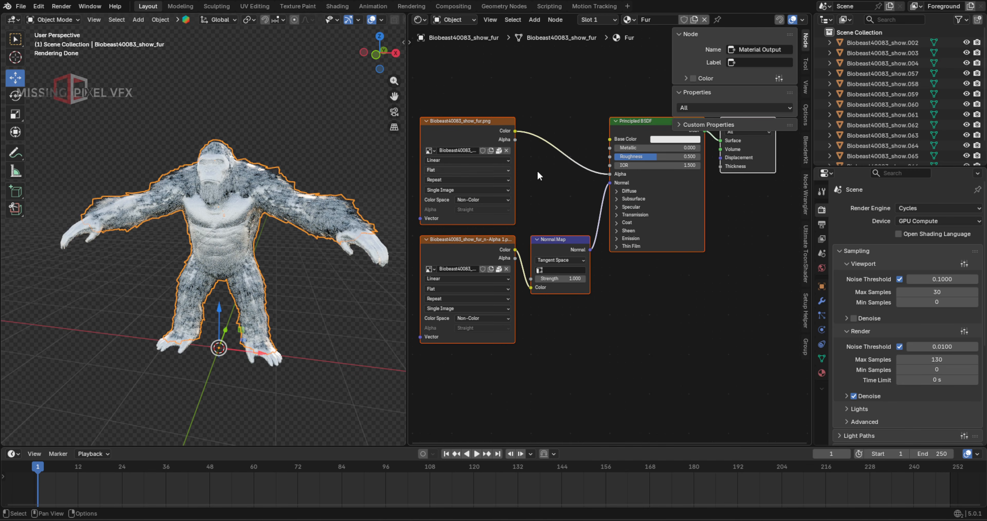
middle_click_drag(628, 153, 679, 213)
scroll(200, 118, "up", 5)
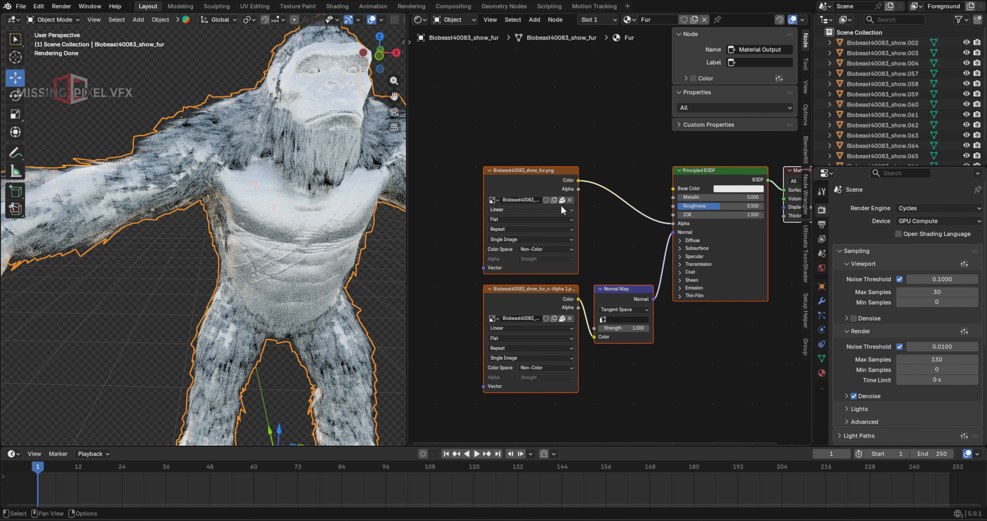
- Replace the image in the texture node feeding Alpha with Biobeast40083_show_fur.png from H:\kong\beast-glove-king-kong\textures\
left_click(569, 200)
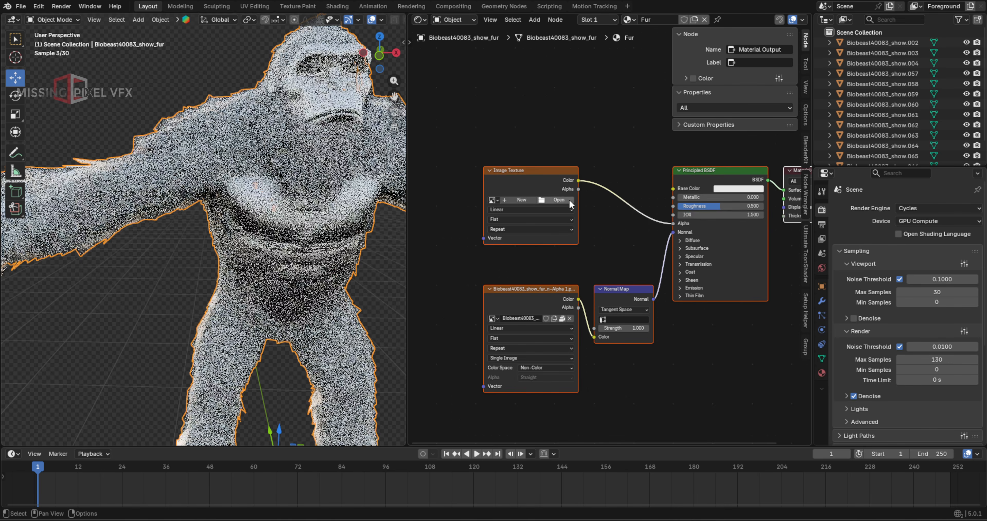
left_click(550, 201)
left_click(670, 186)
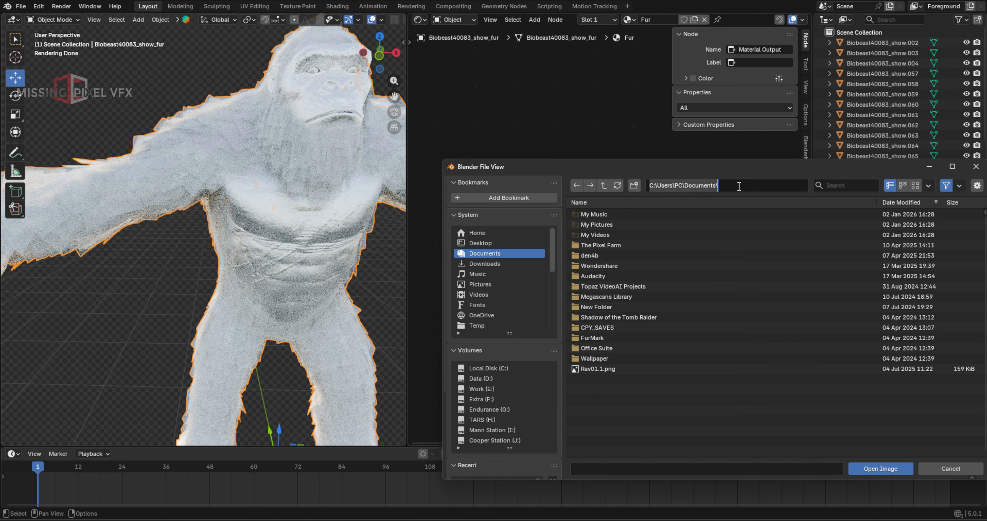
type("H:\\kong\\beast-glove-king-kong\\source\\")
key("Return")
left_click(601, 185)
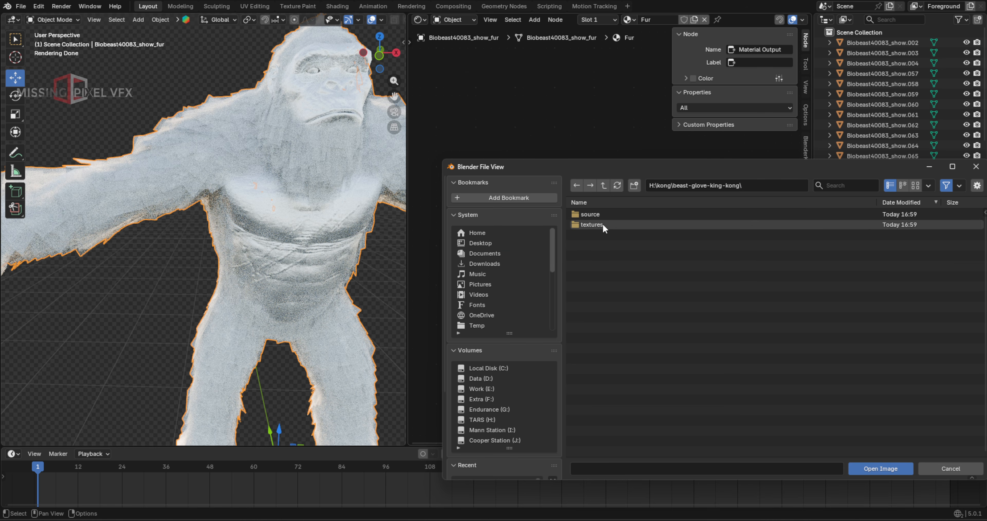
double_click(620, 224)
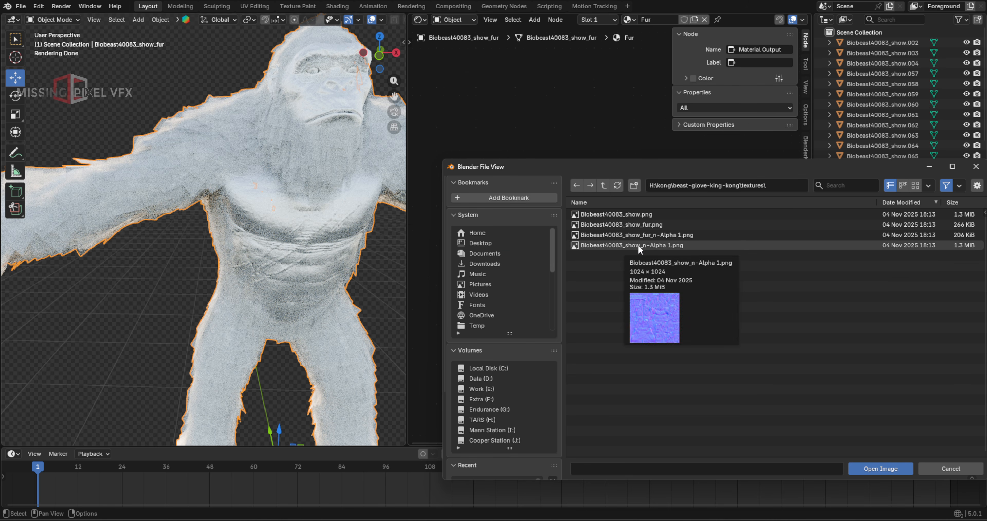
left_click(629, 224)
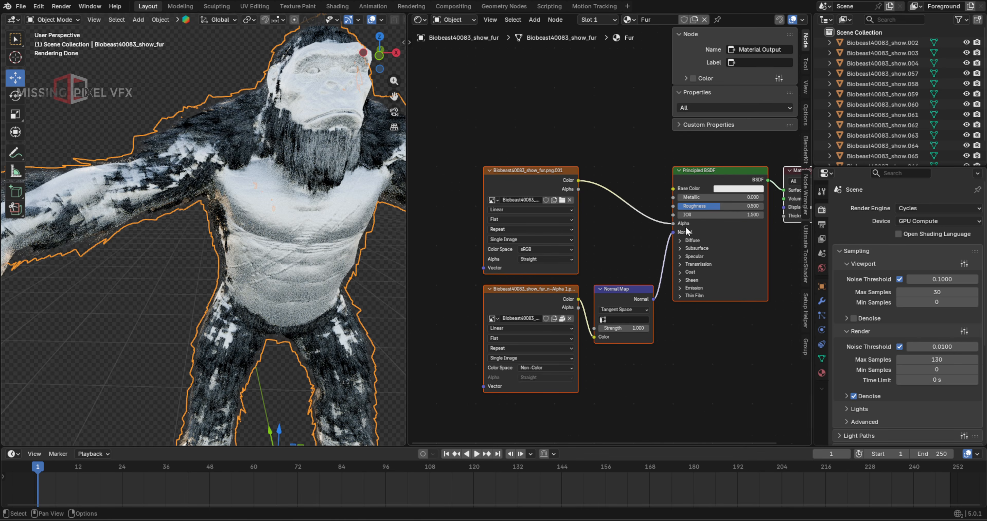
- Replace the image in the texture node feeding the Normal Map with Biobeast40083_show_fur_n-Alpha 1.png from the textures folder
scroll(563, 287, "up", 1)
left_click(554, 310)
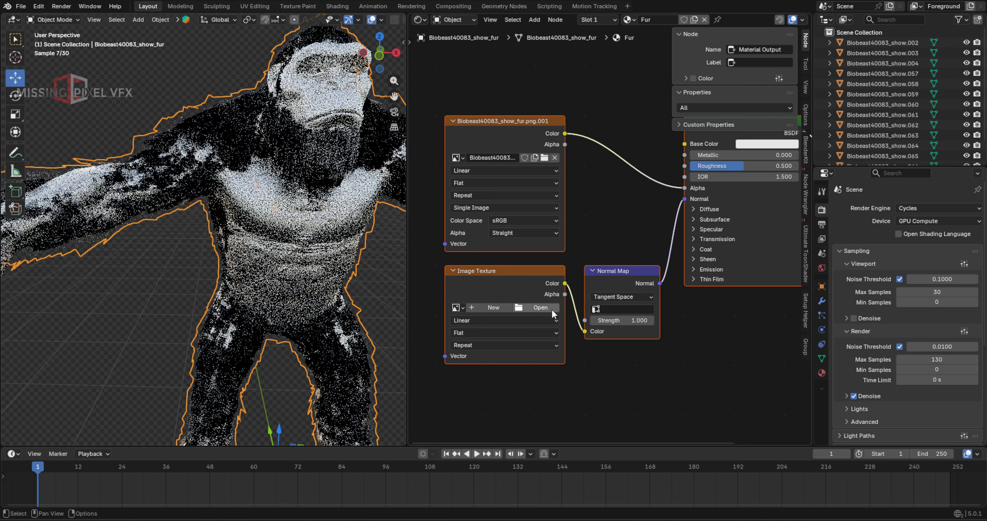
left_click(541, 308)
scroll(510, 417, "down", 5)
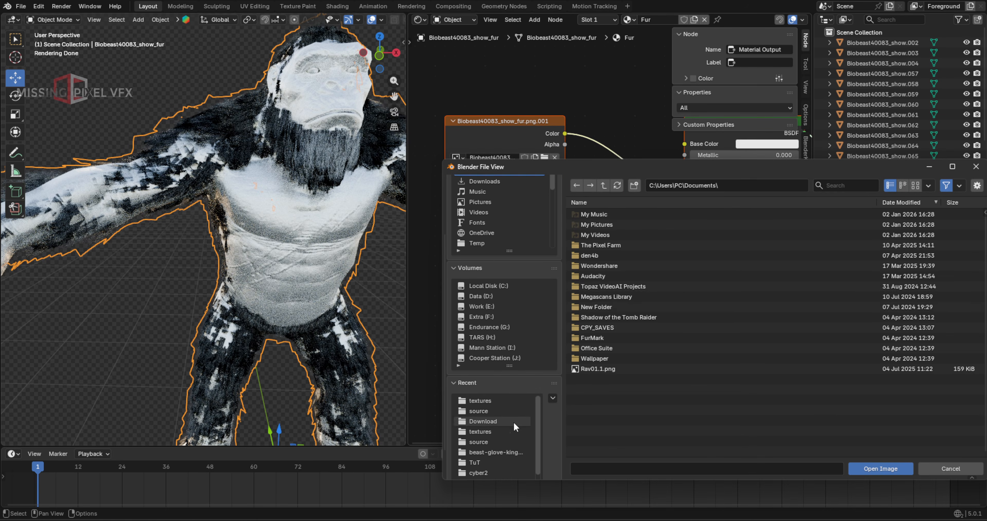
left_click(490, 401)
left_click(671, 237)
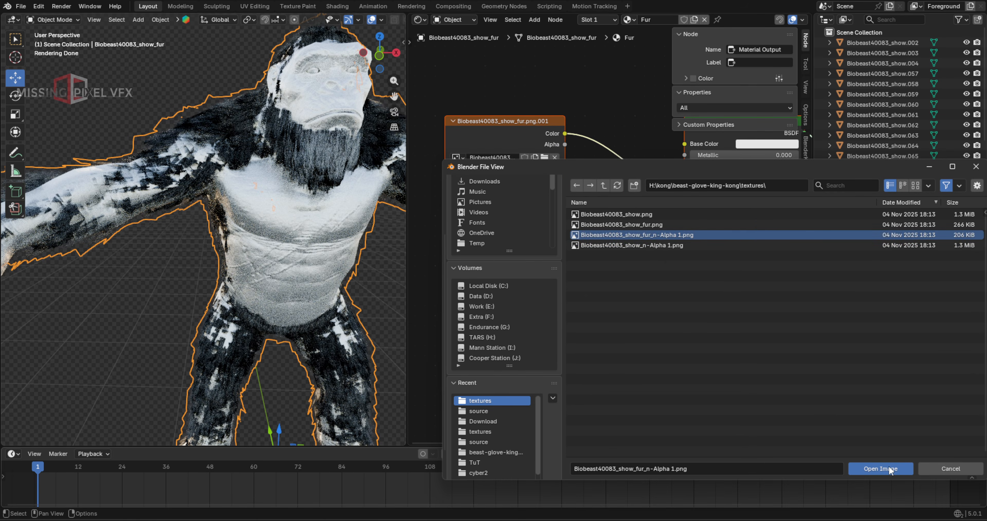
left_click(891, 470)
- Darken the Fur material's Principled BSDF base color to a dark grey with a value of 0.191
middle_click_drag(297, 187, 317, 213, "shift")
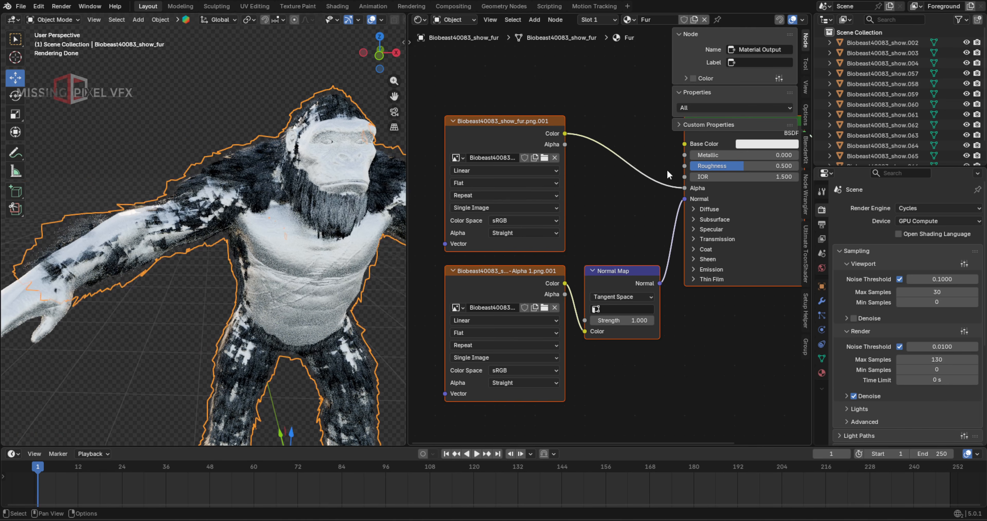
middle_click_drag(611, 180, 511, 258)
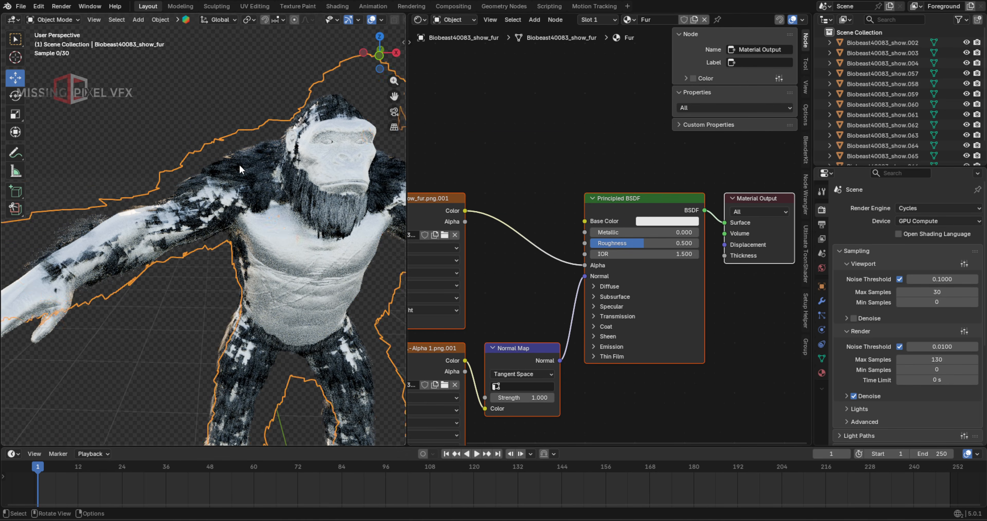
scroll(242, 165, "up", 5)
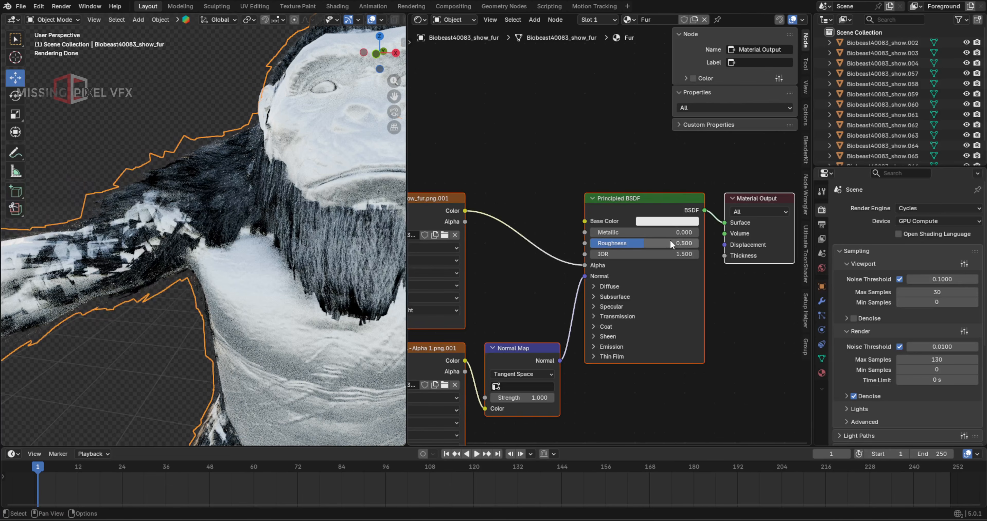
left_click(671, 221)
left_click(730, 110)
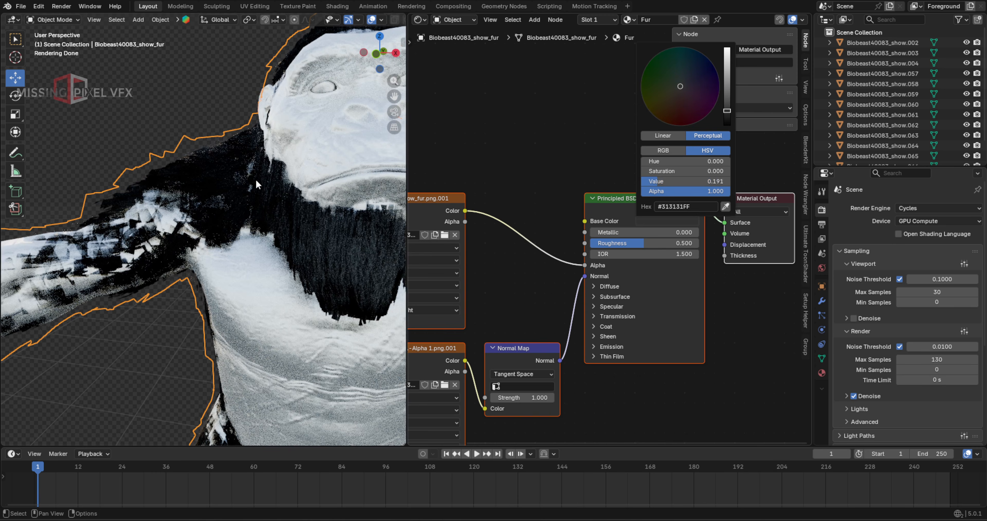
- Light the scene with a Sky Texture as the World background color, at 15° sun elevation and 98° sun rotation
middle_click_drag(501, 211, 639, 205)
scroll(219, 172, "down", 5)
middle_click_drag(227, 192, 240, 182)
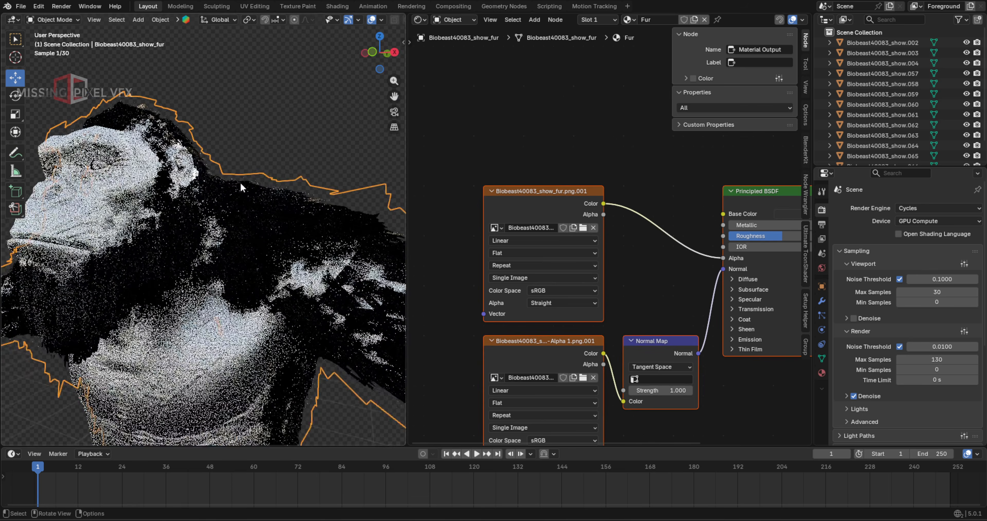
scroll(284, 184, "up", 7)
scroll(310, 212, "down", 8)
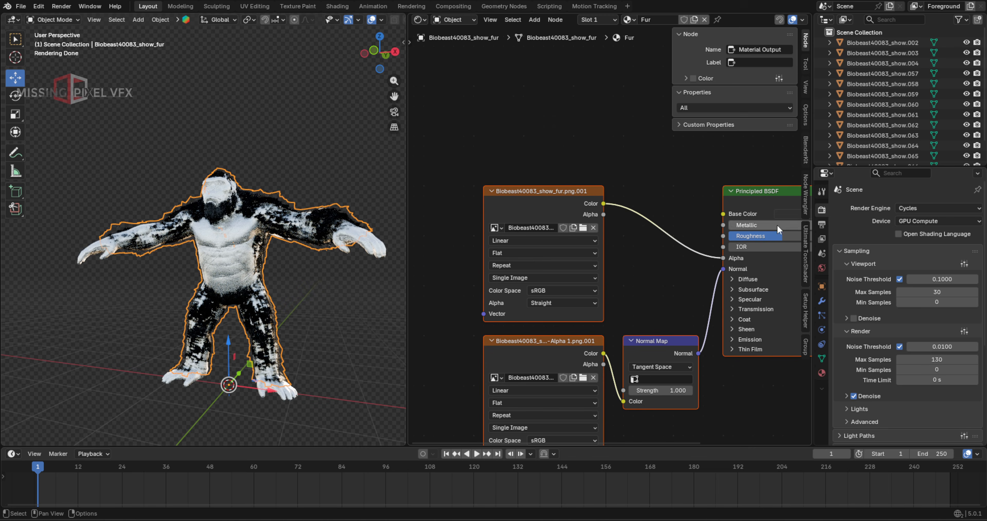
left_click(821, 267)
scroll(261, 220, "up", 5)
middle_click_drag(261, 221, 219, 227, "shift")
scroll(240, 202, "up", 5)
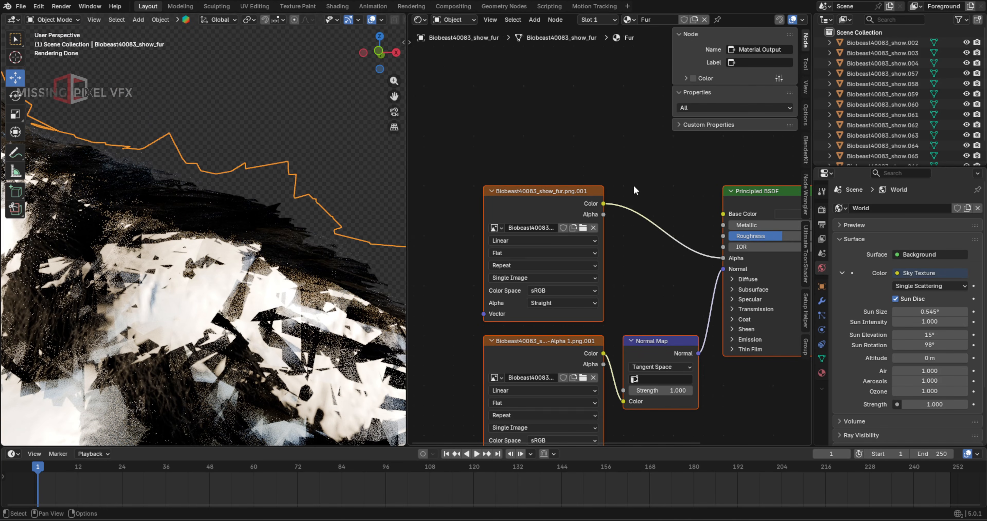
- Insert a Color Ramp node between the fur texture's Color output and the Principled BSDF's Alpha input
left_click(635, 188)
key("shift+a")
type("c")
left_click(685, 202)
left_click(643, 195)
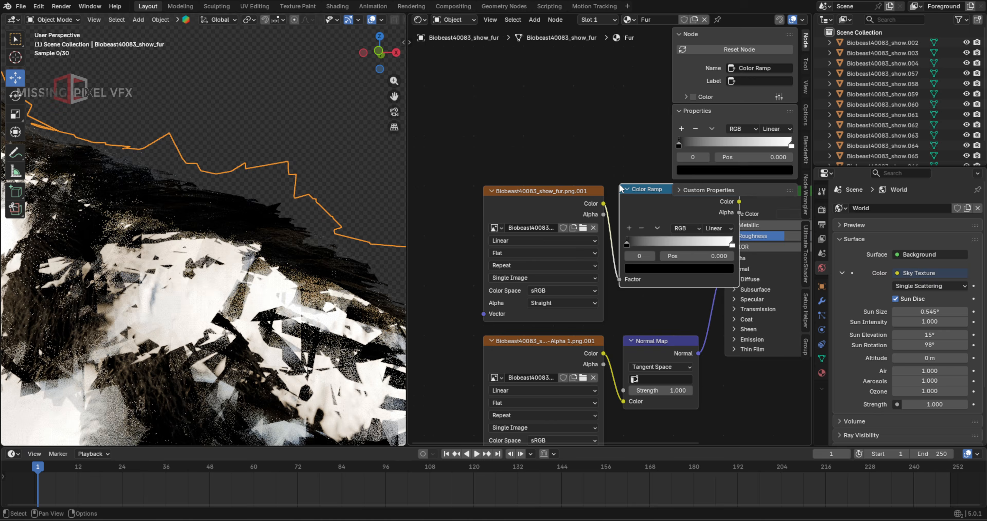
- Move the Color Ramp's white stop to position 0.109 to adjust the fur's alpha
middle_click_drag(661, 258, 656, 304)
left_click_drag(731, 292, 639, 298)
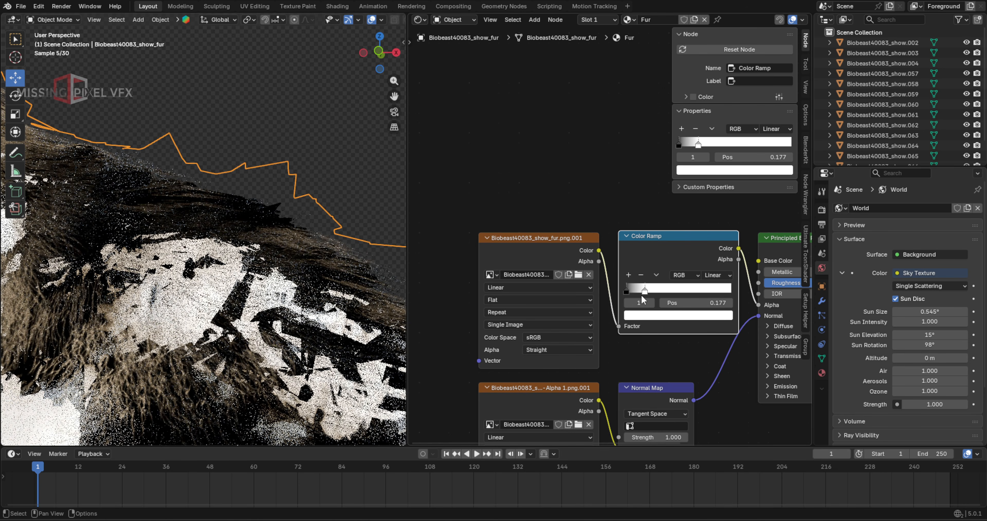
middle_click_drag(264, 170, 252, 251)
scroll(252, 251, "down", 1)
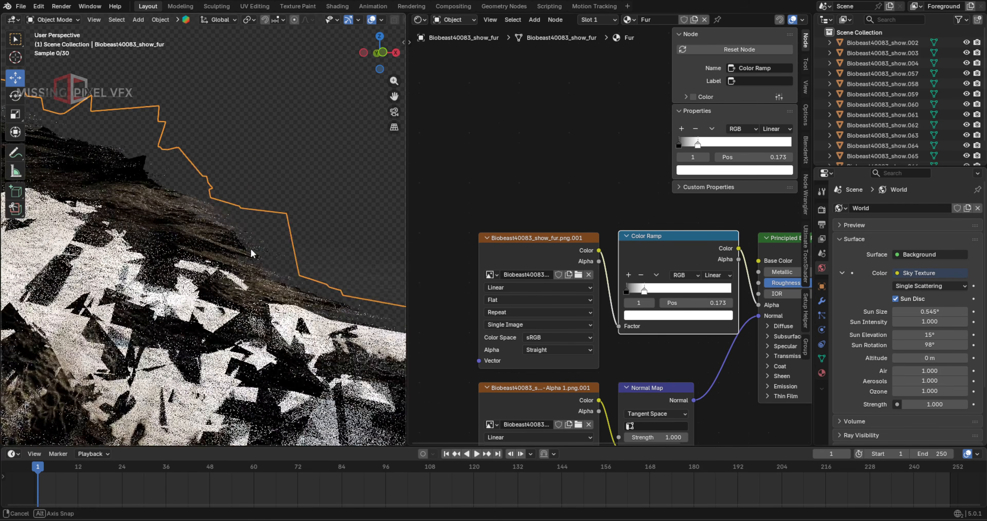
scroll(268, 256, "up", 1)
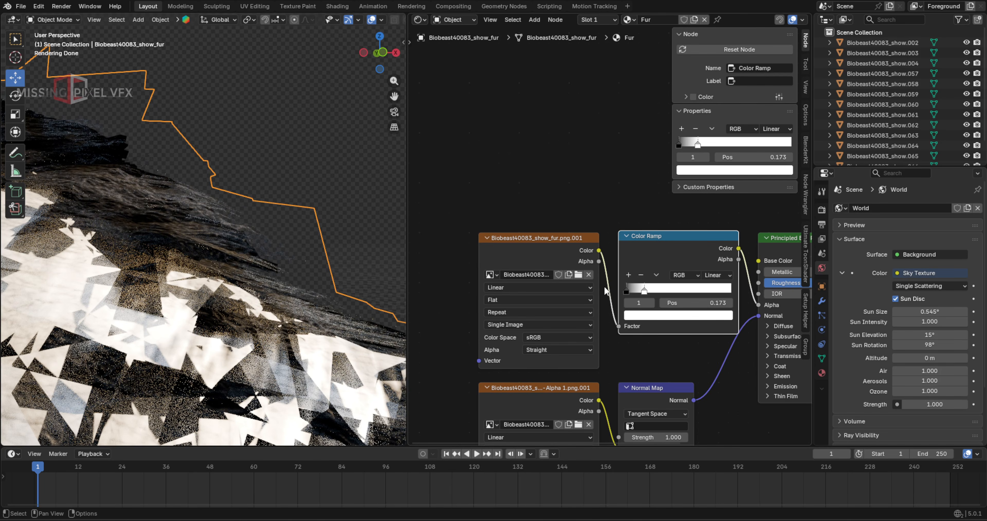
middle_click_drag(315, 281, 275, 275)
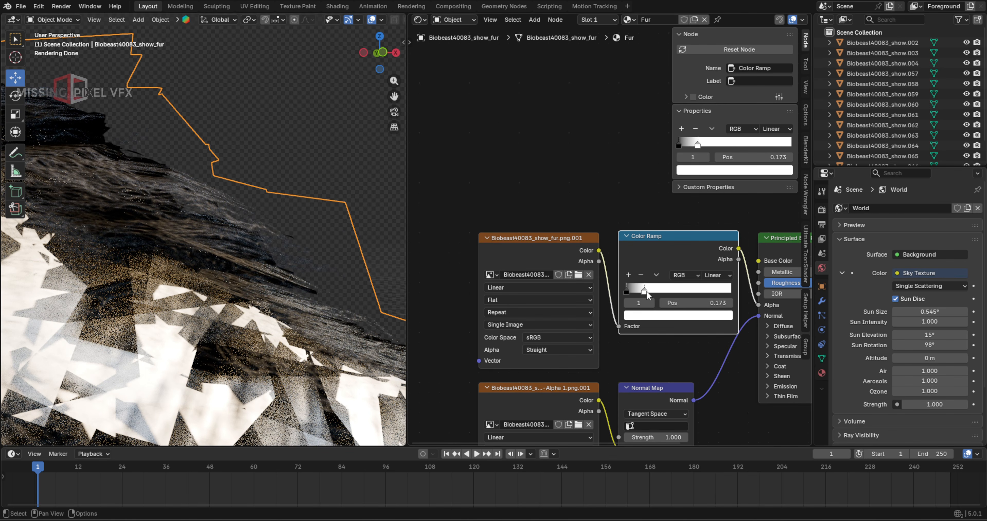
left_click_drag(646, 291, 638, 295)
- Replace the image in the Body material's texture node with Biobeast40083_show.png from H:\kong\beast-glove-king-kong\textures\
scroll(304, 184, "down", 9)
middle_click_drag(276, 209, 381, 138, "shift")
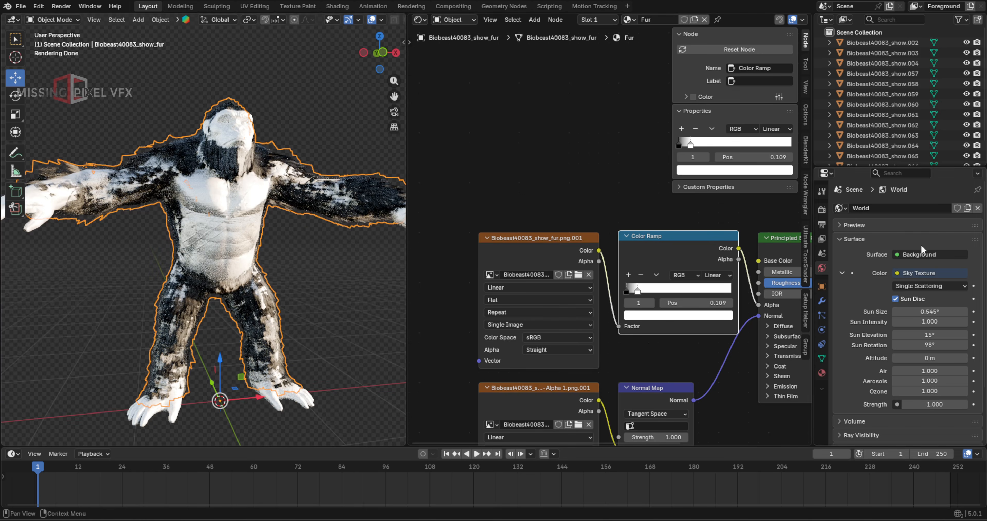
left_click(221, 224)
scroll(571, 246, "down", 5)
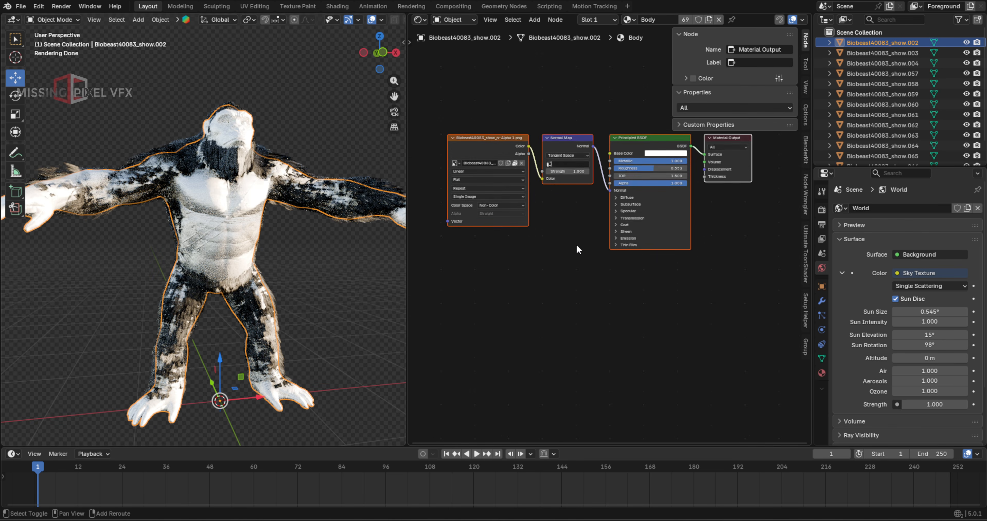
middle_click_drag(576, 226, 620, 321, "shift")
scroll(572, 265, "up", 3)
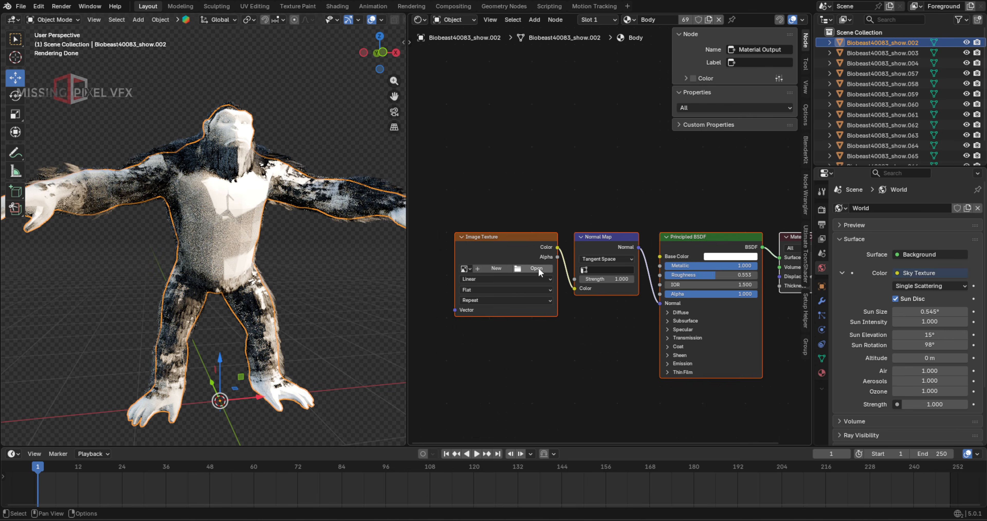
left_click(548, 269)
scroll(495, 426, "down", 3)
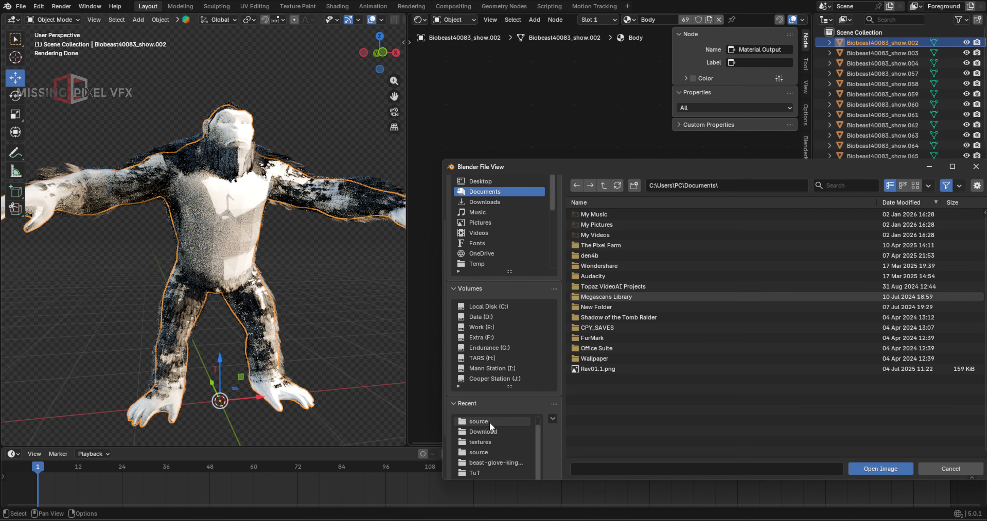
left_click(481, 441)
left_click(651, 215)
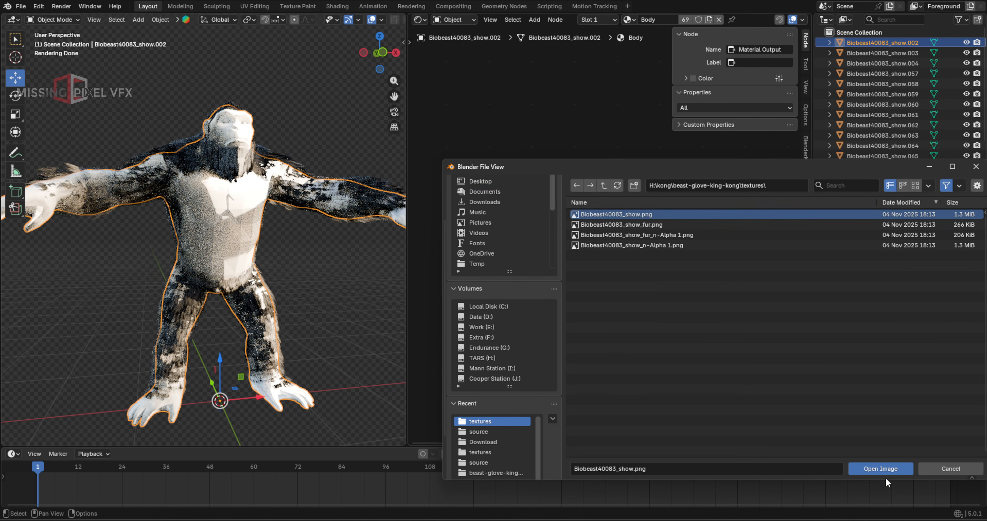
left_click(881, 468)
key("n")
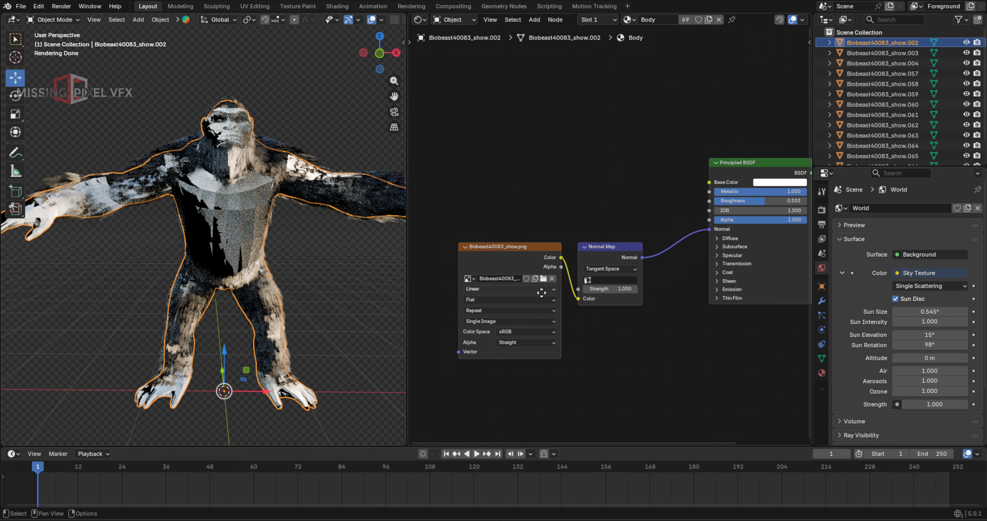
- Duplicate the body texture node above the original and connect the copy's Color to the Principled BSDF's Base Color
left_click(505, 254)
key("shift+d")
left_click(504, 72)
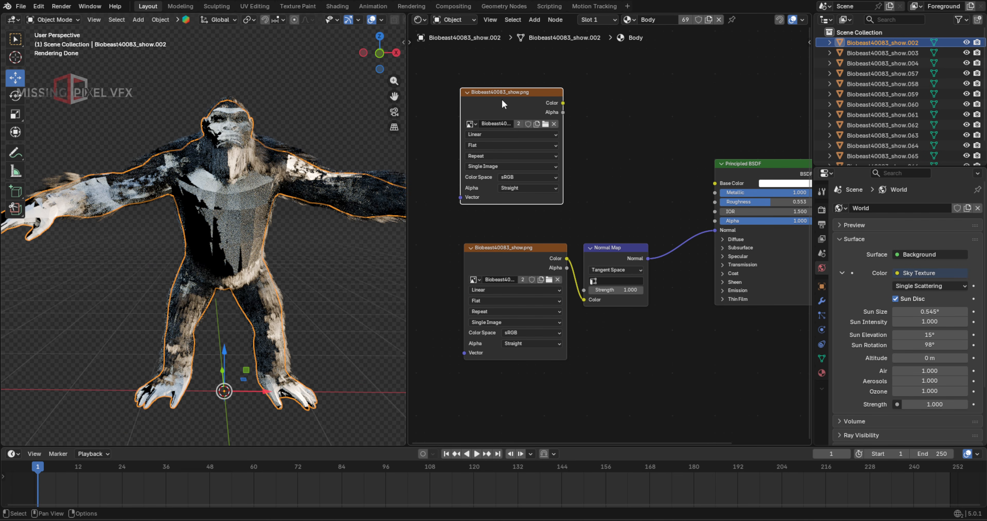
left_click_drag(562, 102, 719, 183)
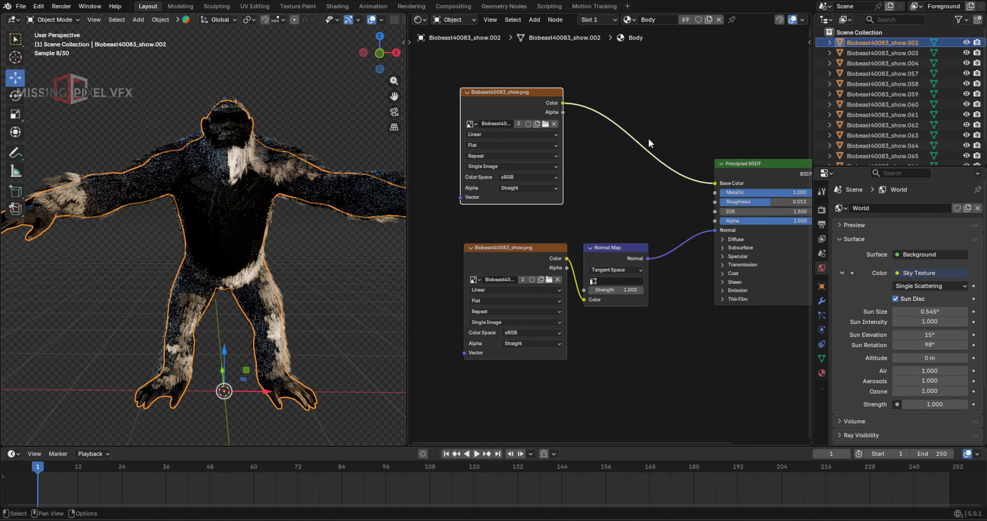
- Replace the image in the texture node feeding the body's Normal Map with Biobeast40083_show_n-Alpha 1.png
left_click(558, 282)
left_click(550, 278)
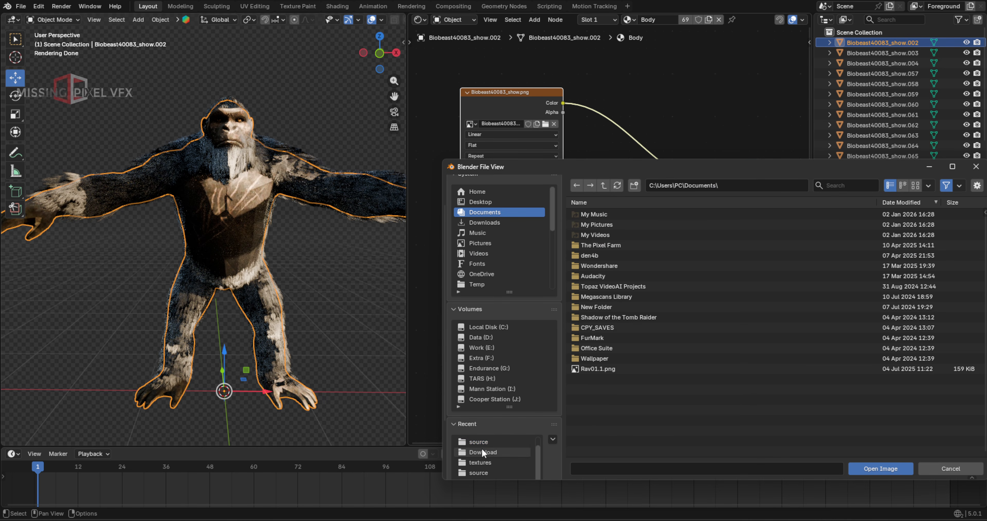
left_click(480, 462)
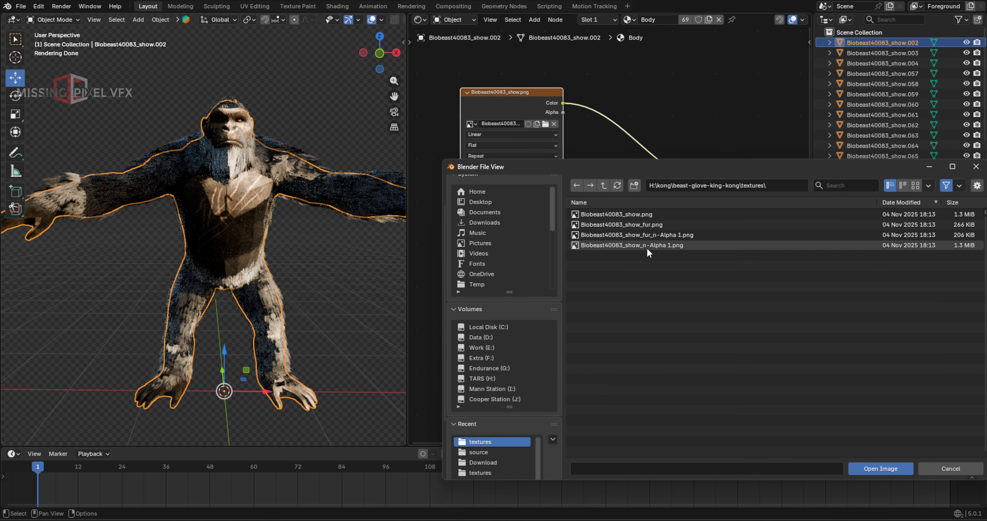
double_click(646, 248)
- Examine the textured ape up close and from several angles, finishing in a maximized 3D viewport
scroll(226, 177, "up", 5)
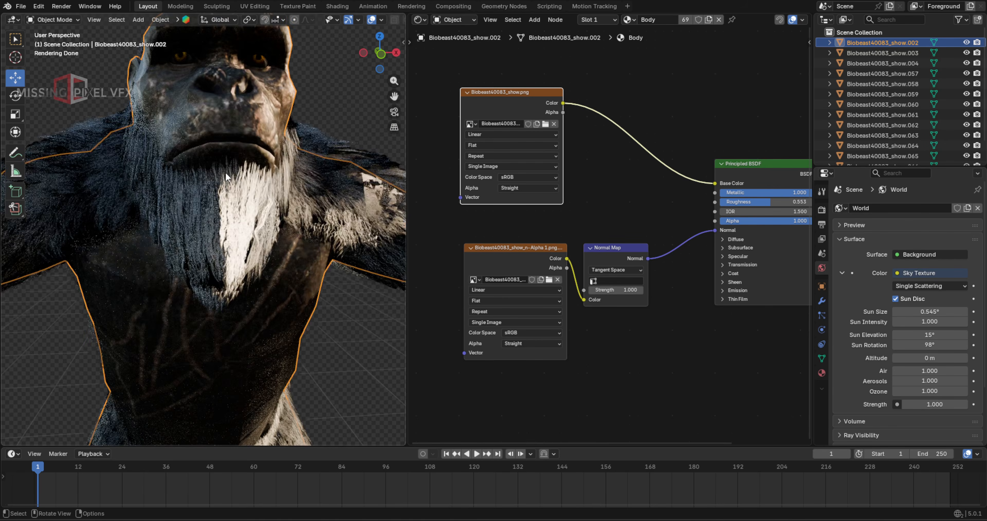
scroll(226, 177, "down", 3)
scroll(210, 177, "down", 2)
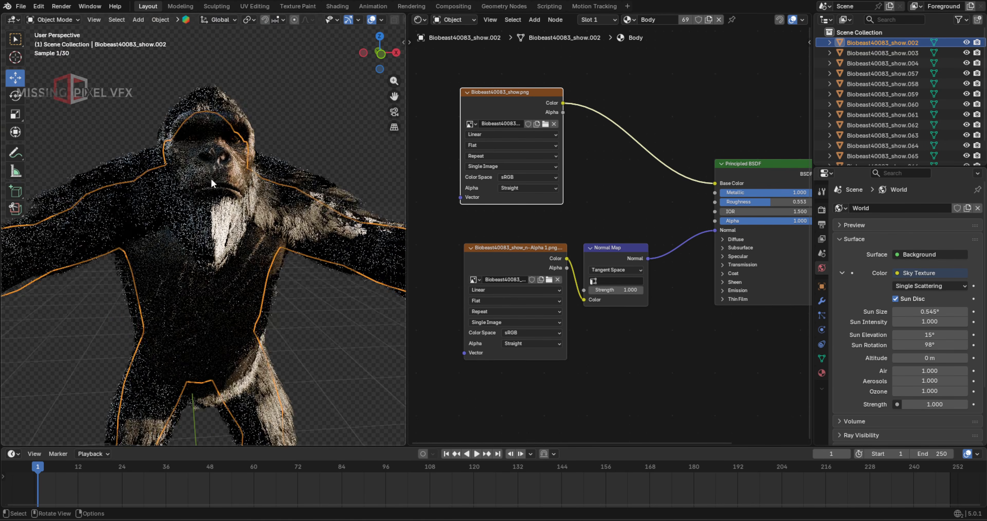
middle_click_drag(210, 177, 345, 182)
left_click(549, 279)
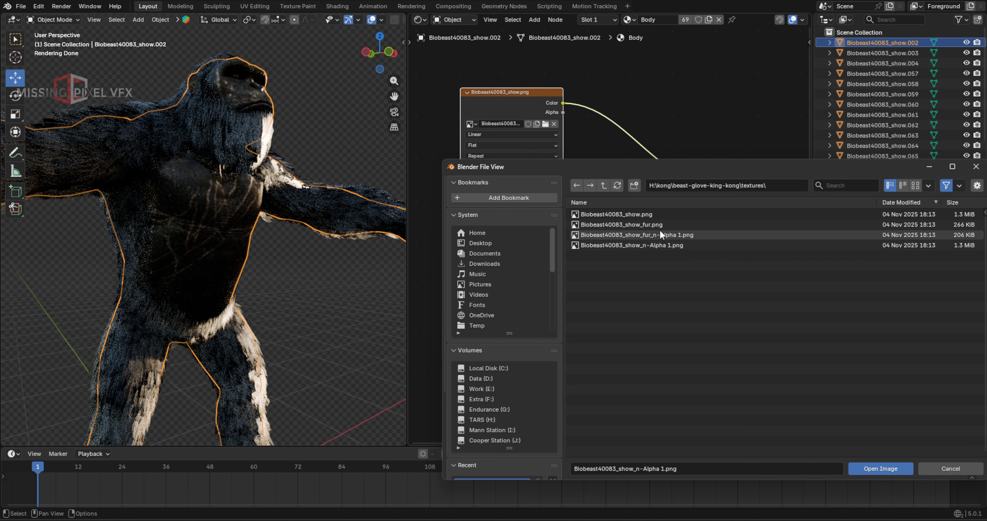
left_click(931, 466)
scroll(291, 185, "down", 3)
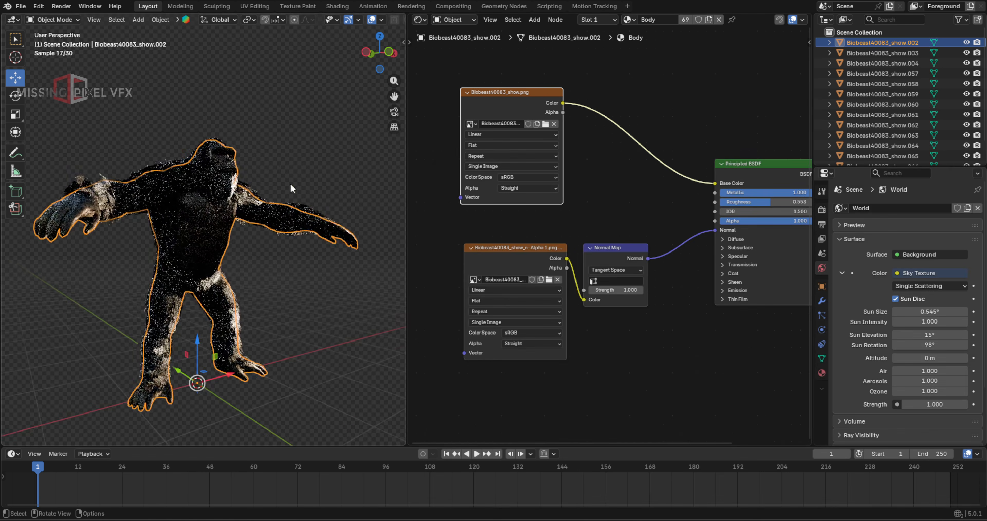
middle_click_drag(290, 185, 290, 211, "shift")
left_click(282, 153)
scroll(282, 155, "down", 2)
middle_click_drag(282, 155, 588, 170)
scroll(245, 176, "up", 6)
scroll(243, 187, "down", 5)
key("ctrl+space")
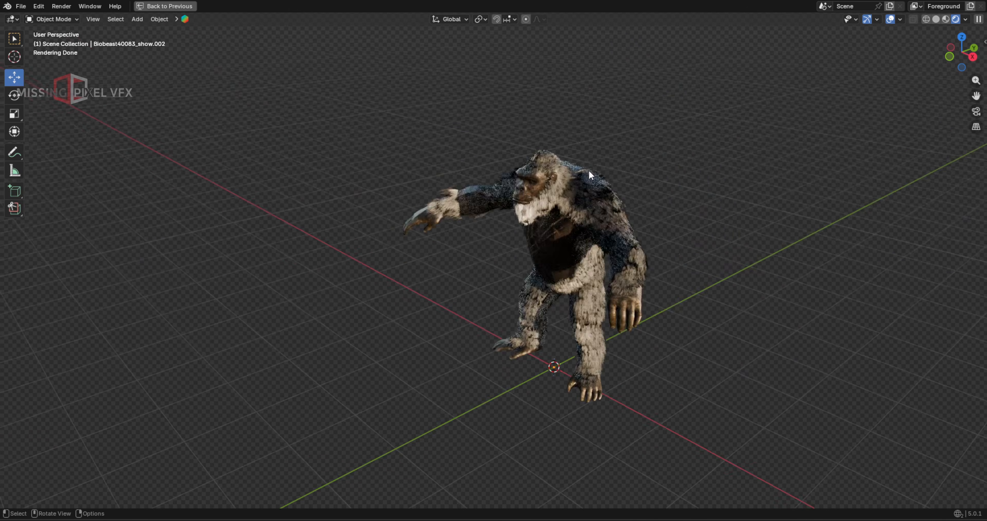
scroll(520, 219, "down", 3)
scroll(549, 218, "up", 3)
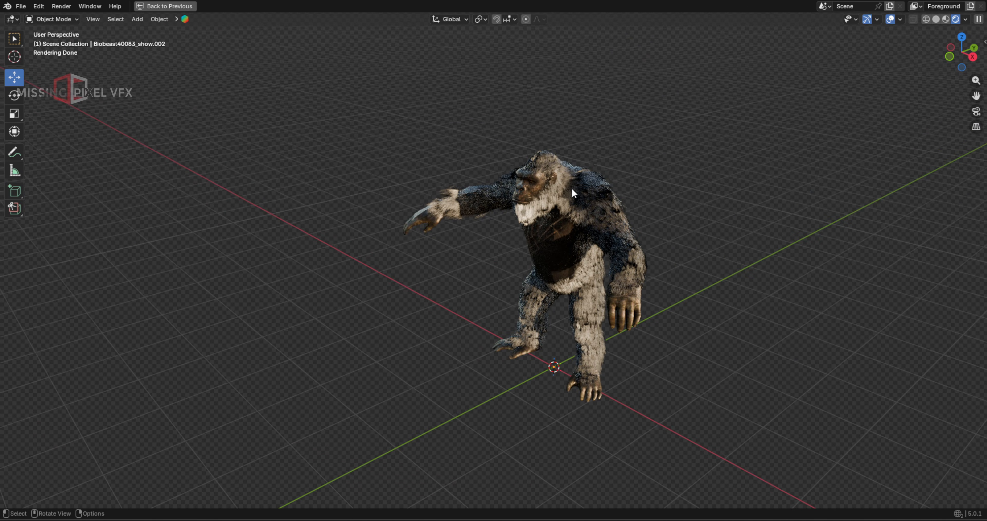
mouse_move(580, 191)
middle_mouse_down()
mouse_move(573, 180)
mouse_move(586, 169)
middle_mouse_up()
- Switch to Solid shading, select all the ape's parts and move them along negative X away from the origin
left_click(935, 19)
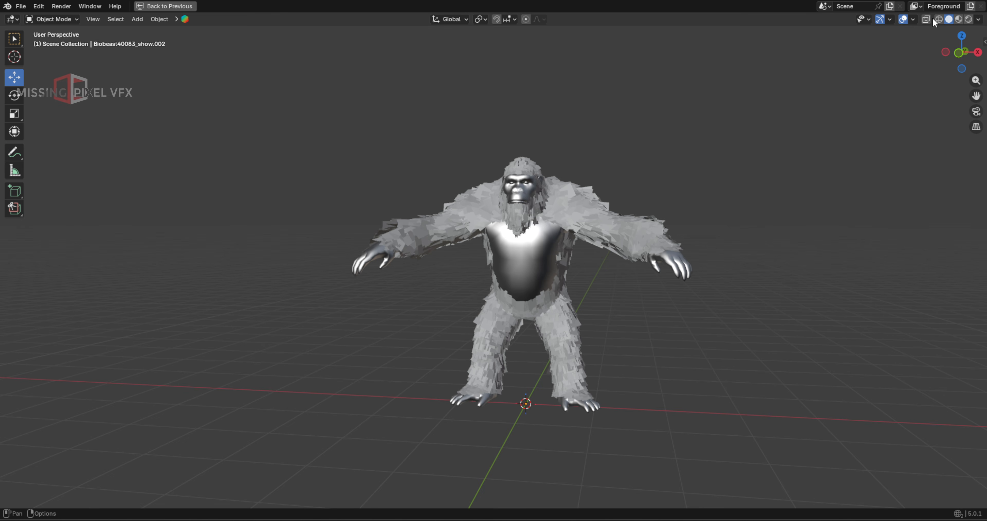
mouse_move(426, 137)
left_mouse_down()
mouse_move(634, 346)
mouse_move(679, 361)
left_mouse_up()
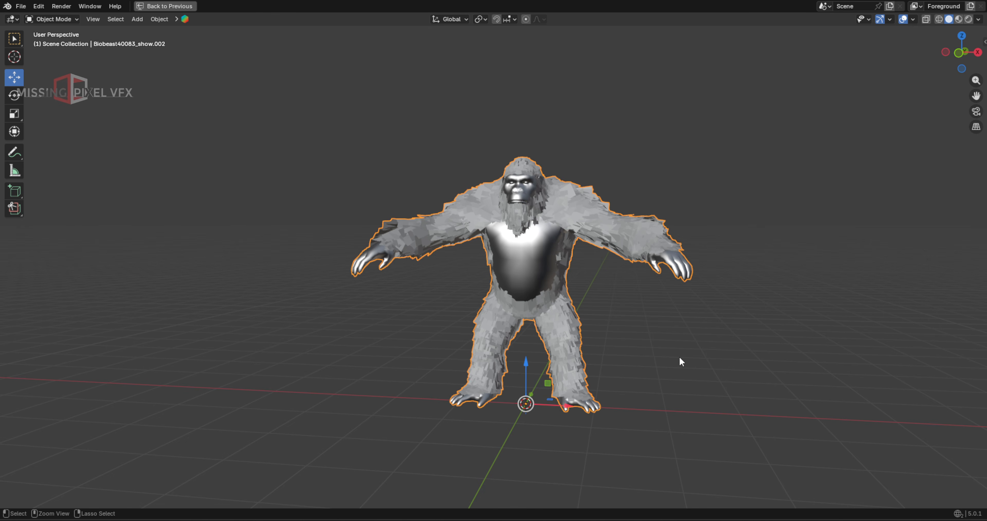
left_click_drag(566, 404, 269, 421)
scroll(304, 373, "down", 5)
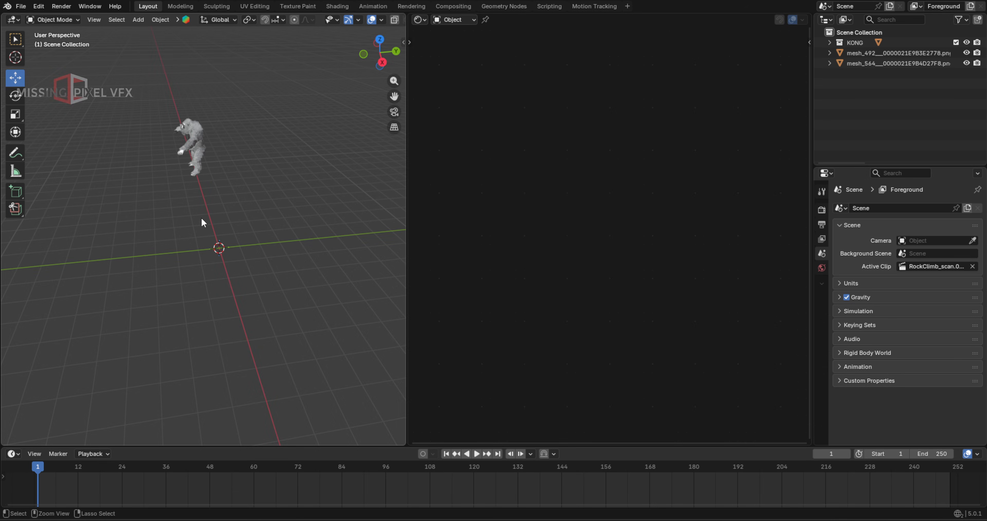
- Paste the Chopper_Hero helicopter into the scene and frame it in a maximized 3D viewport
key("ctrl+v")
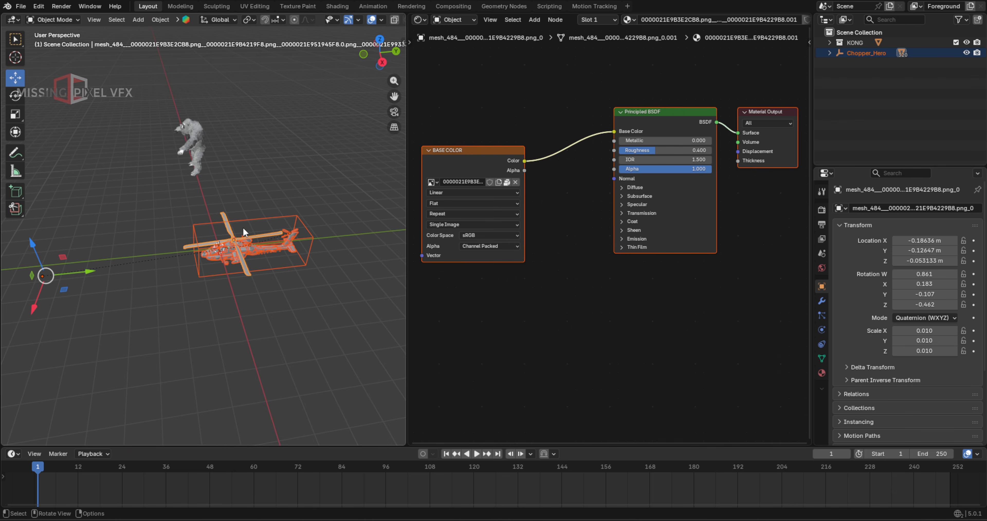
key("KP_Decimal")
key("ctrl+space")
- Select the helicopter's main rotor, tail rotor and rear fuselage one after another to check its separate parts
left_click(417, 261)
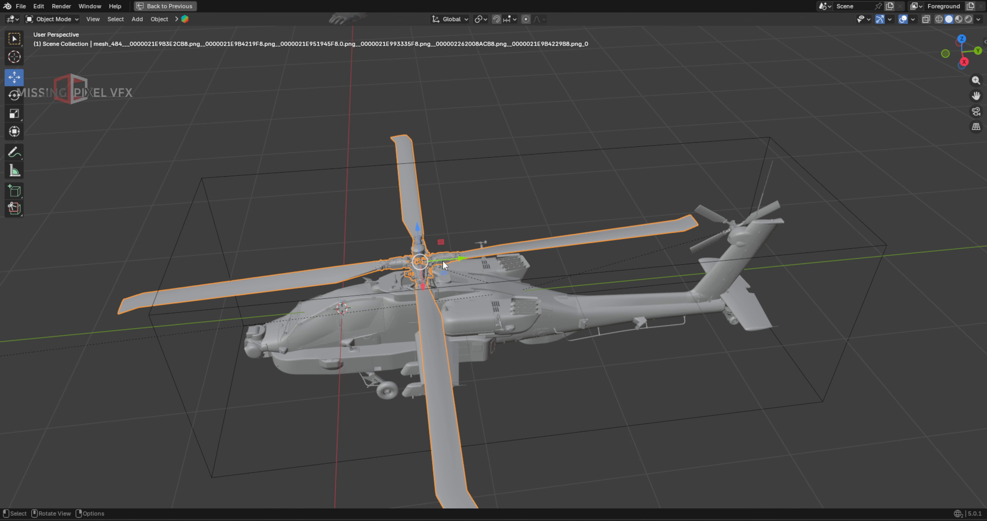
left_click(723, 222)
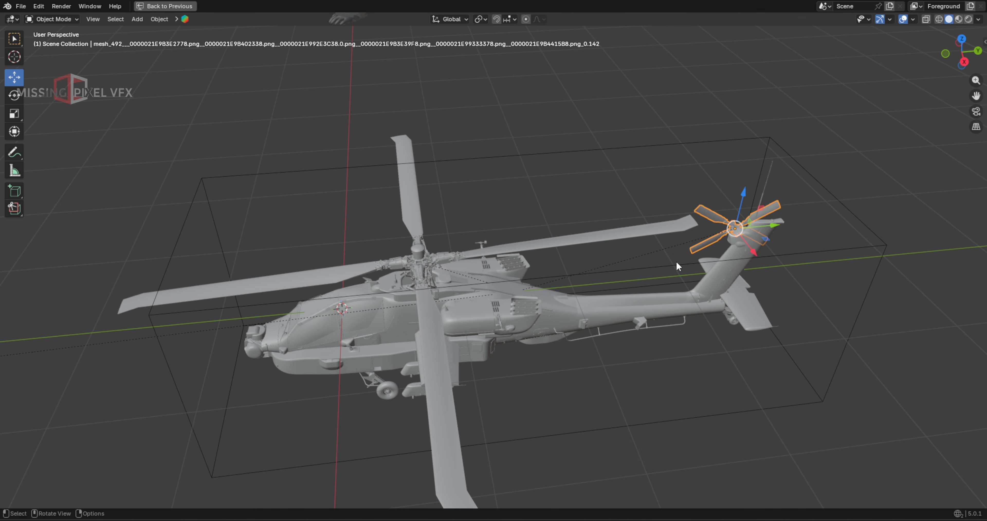
left_click(579, 317)
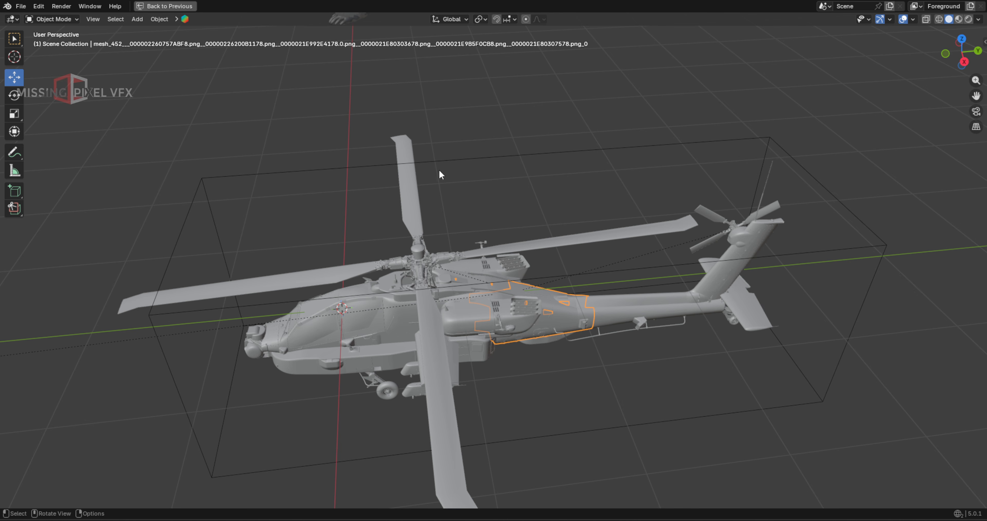
- Select the Chopper_Hero parent empty and raise the whole helicopter above the origin
middle_click_drag(497, 160, 582, 366)
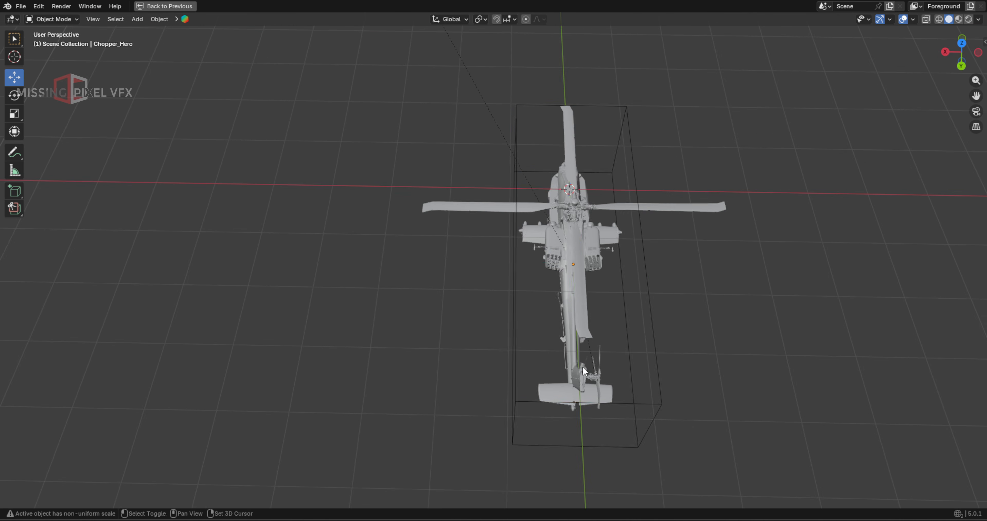
left_click(644, 277)
middle_click_drag(651, 274, 517, 236)
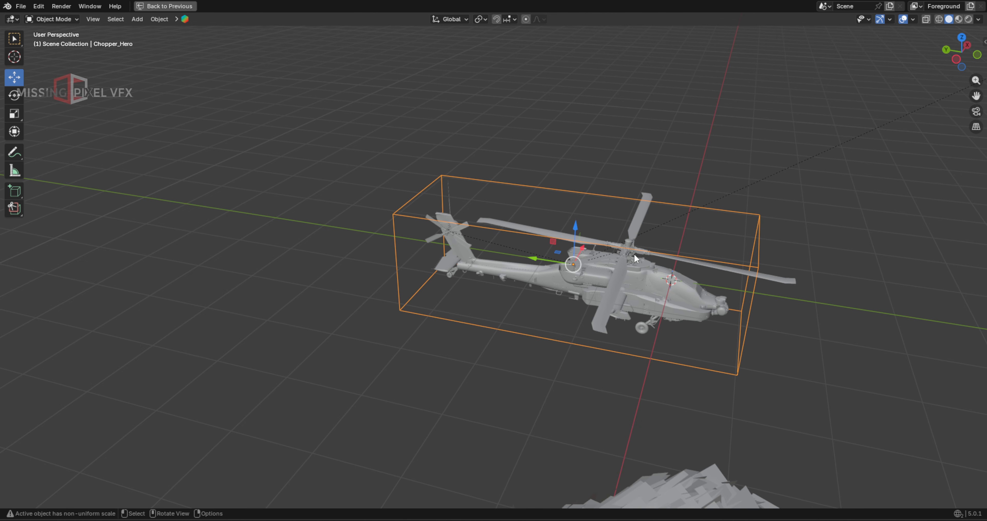
left_click_drag(582, 236, 558, 119)
key("ctrl+z")
- Try rotating the helicopter's main rotor on its own and undo the rotation
left_click(604, 160)
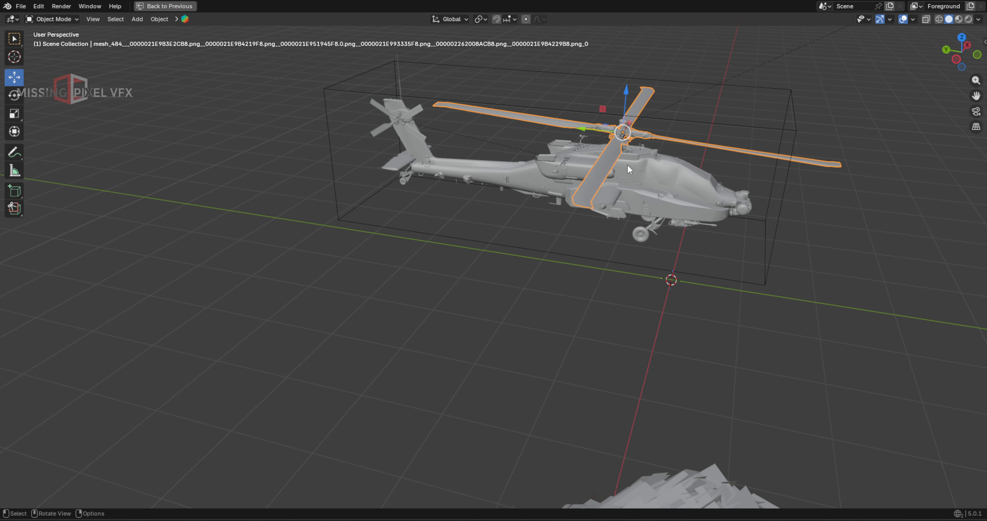
key("r")
left_click(630, 173)
key("ctrl+z")
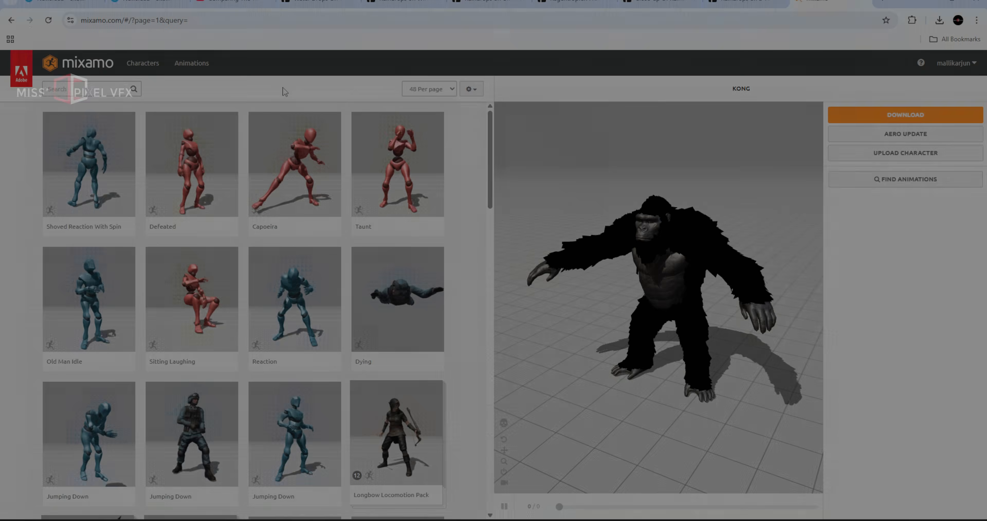
- Search Mixamo animations for "stand up" and apply the seated Stand Up animation to Kong
left_click(92, 88)
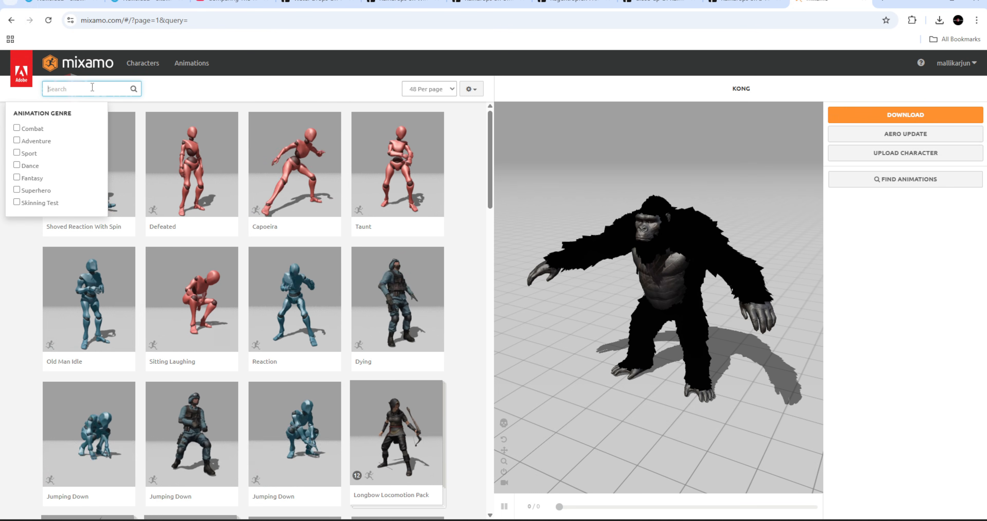
type("stand up")
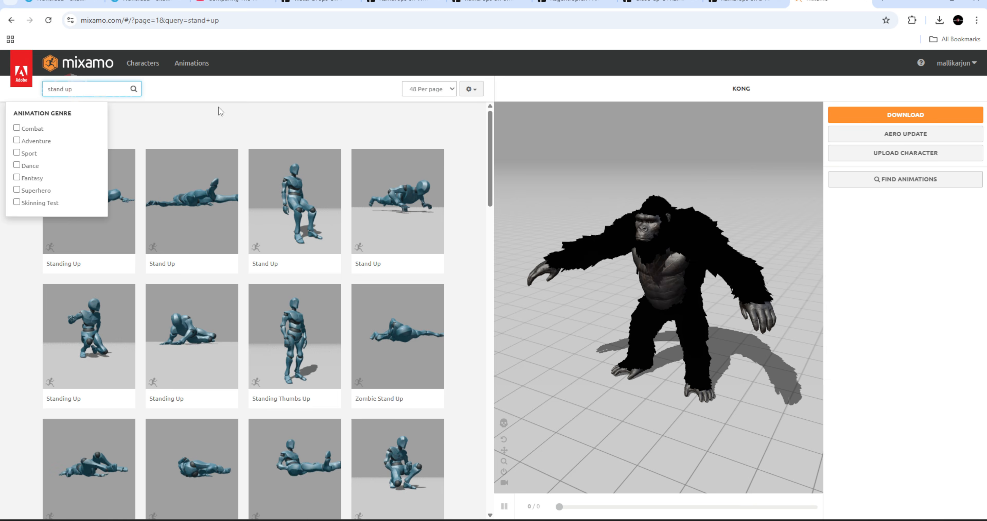
left_click(330, 207)
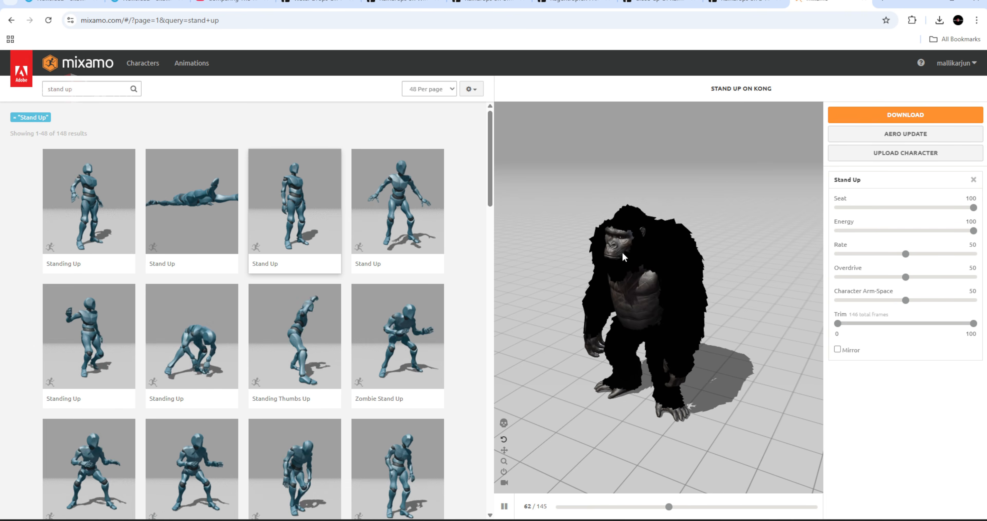
- Set the Stand Up animation's Overdrive to 6 and its Character Arm-Space to 67
key("Page_Down")
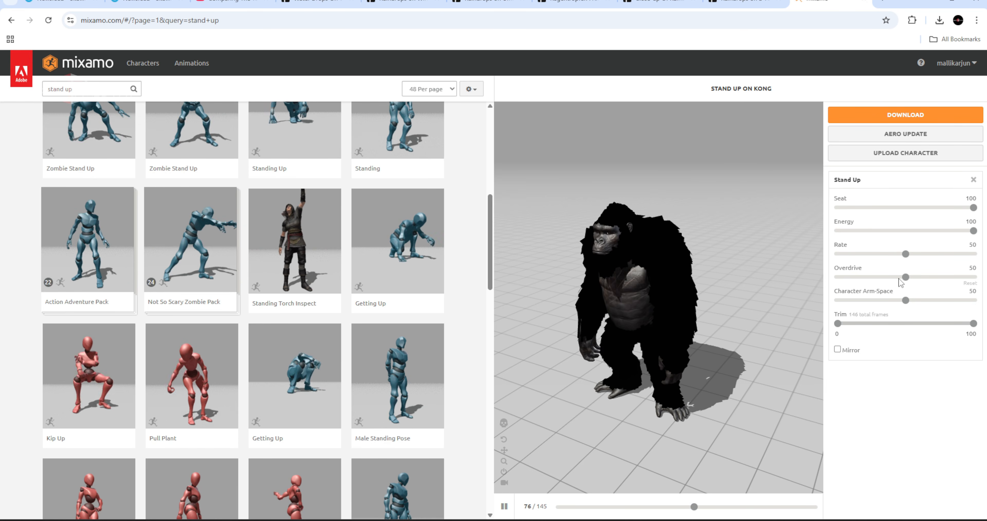
left_click_drag(905, 277, 845, 277)
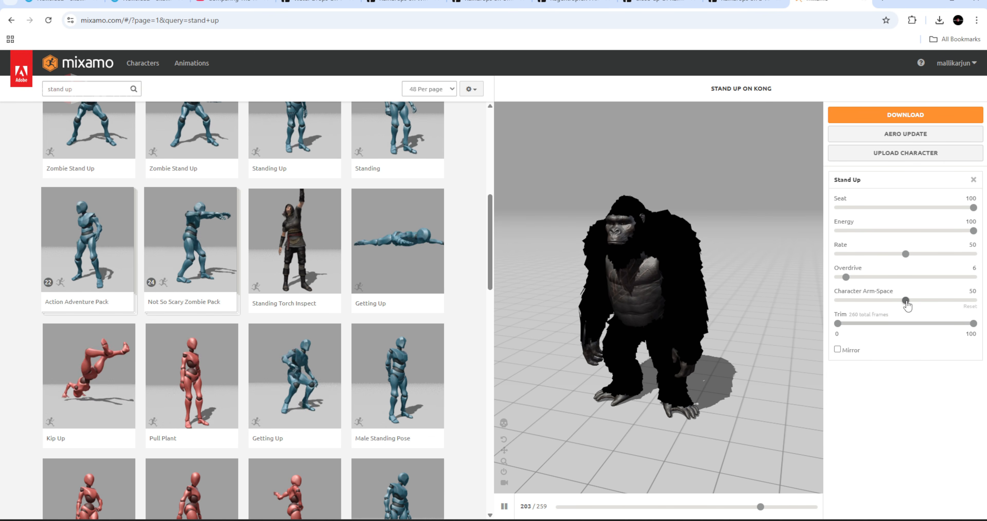
key("space")
left_click_drag(919, 300, 922, 300)
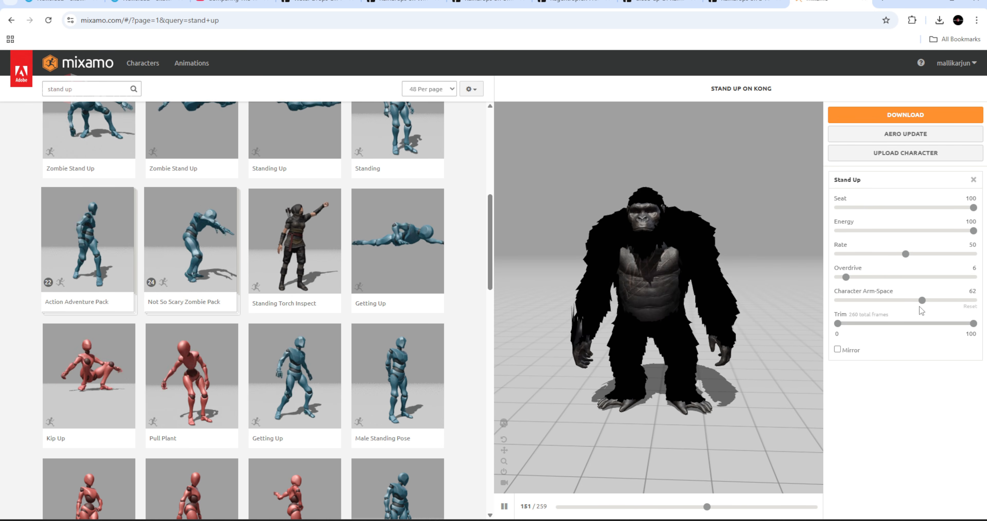
left_click_drag(923, 300, 928, 301)
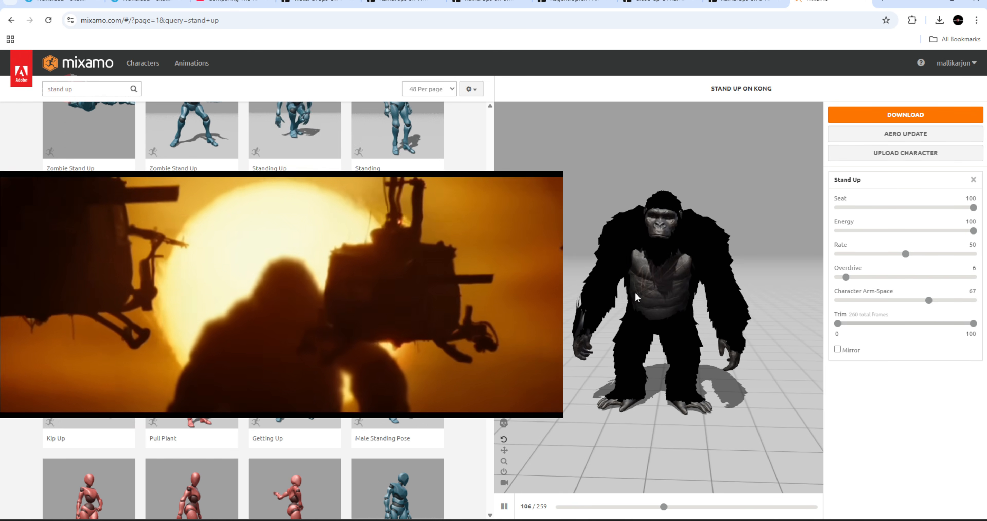
- Download the animated Kong as FBX Binary with skin at 30 frames per second and no keyframe reduction
left_click(905, 114)
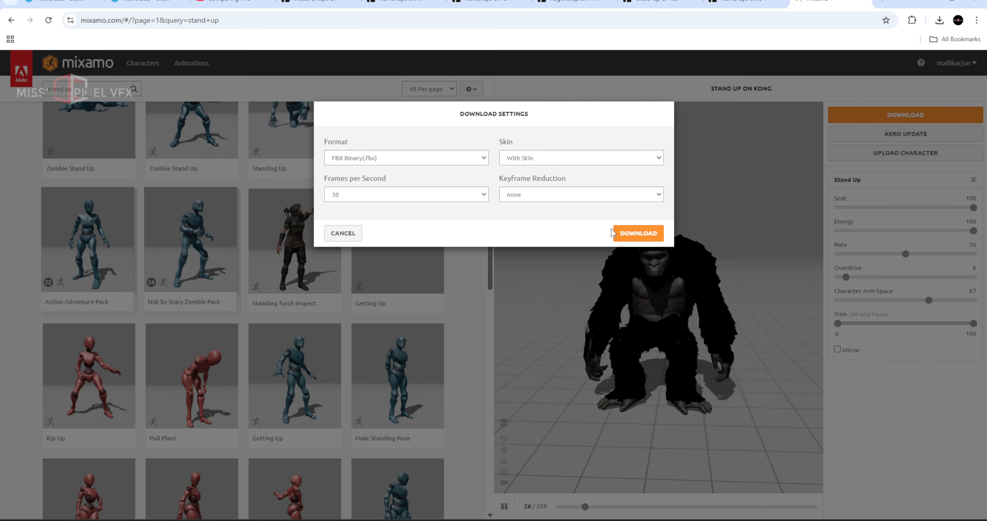
left_click(647, 235)
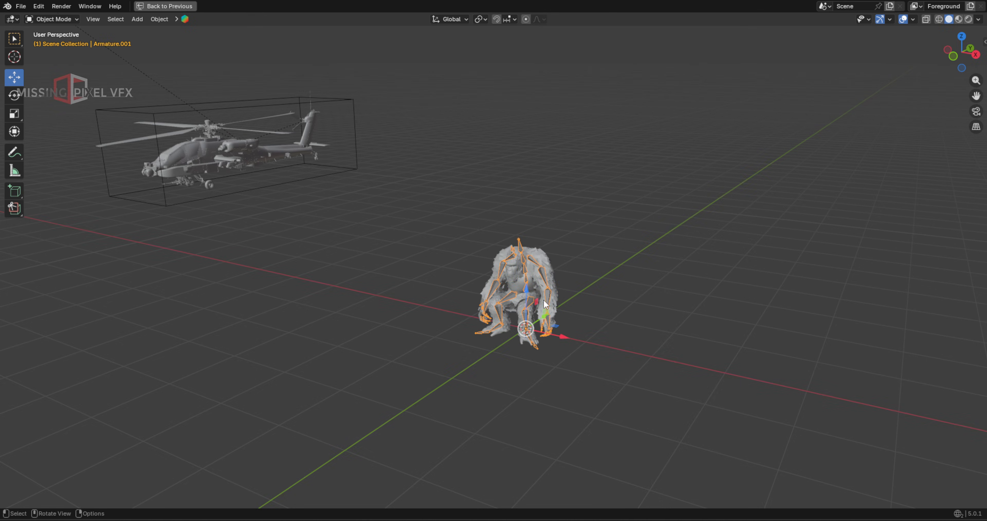
- In Blender's right side view, move the Chopper_Hero helicopter along Y well clear of Kong
middle_click_drag(544, 304, 438, 270)
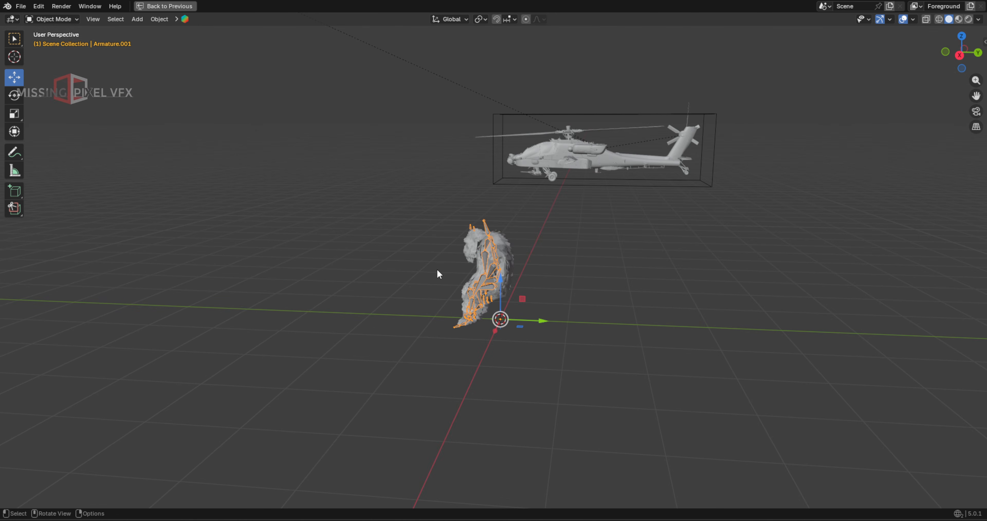
key("KP_3")
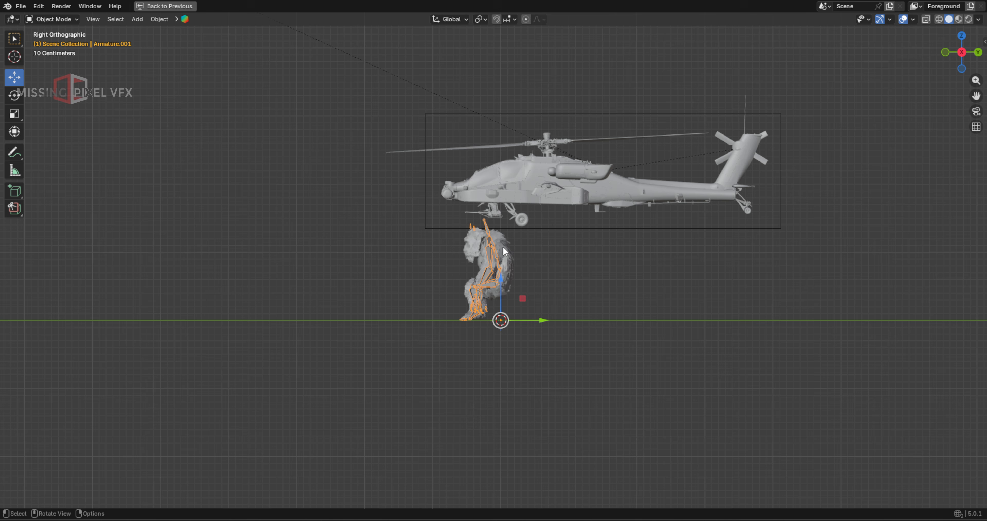
left_click(572, 225)
scroll(651, 217, "down", 7)
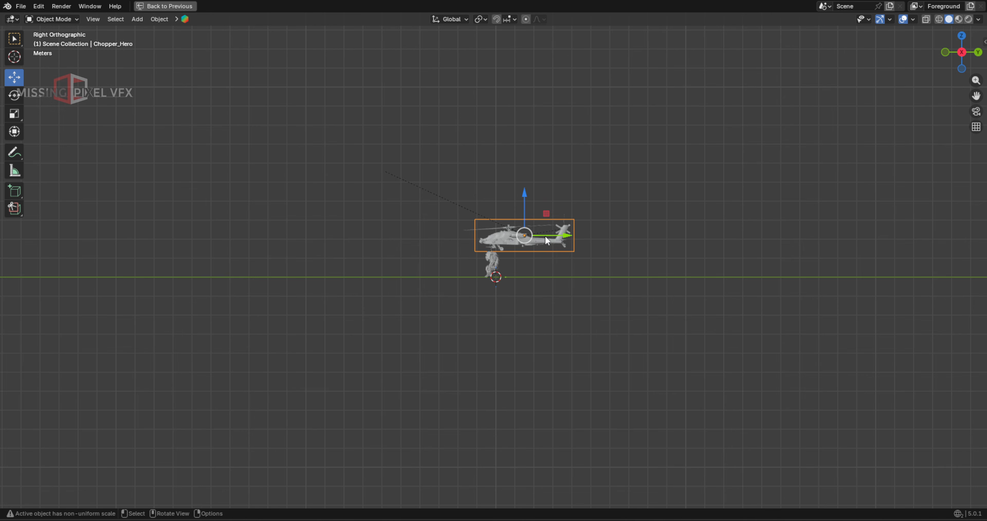
left_click_drag(545, 236, 152, 266)
scroll(487, 256, "up", 8)
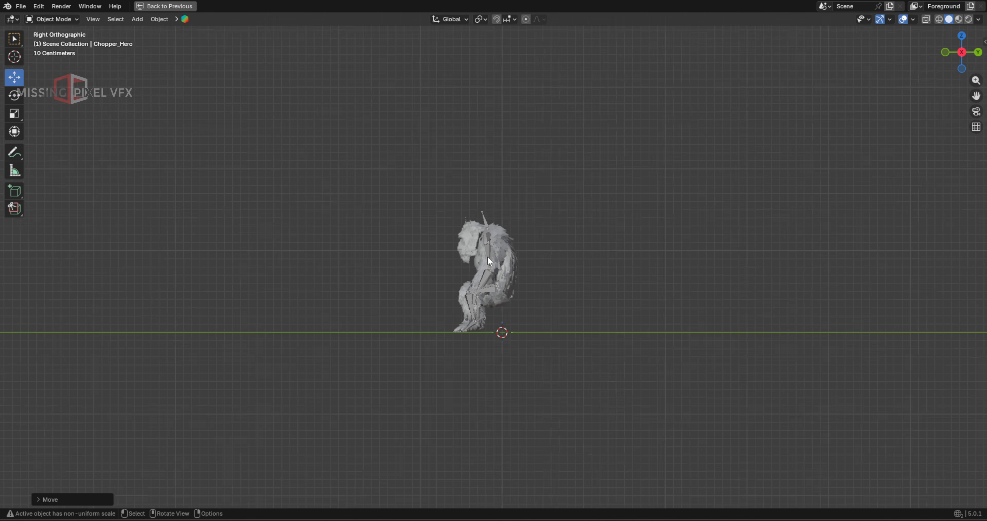
- Select Kong's armature and draw vertical rulers about 9 m and 81 m tall from the ground as height references
left_click(470, 212)
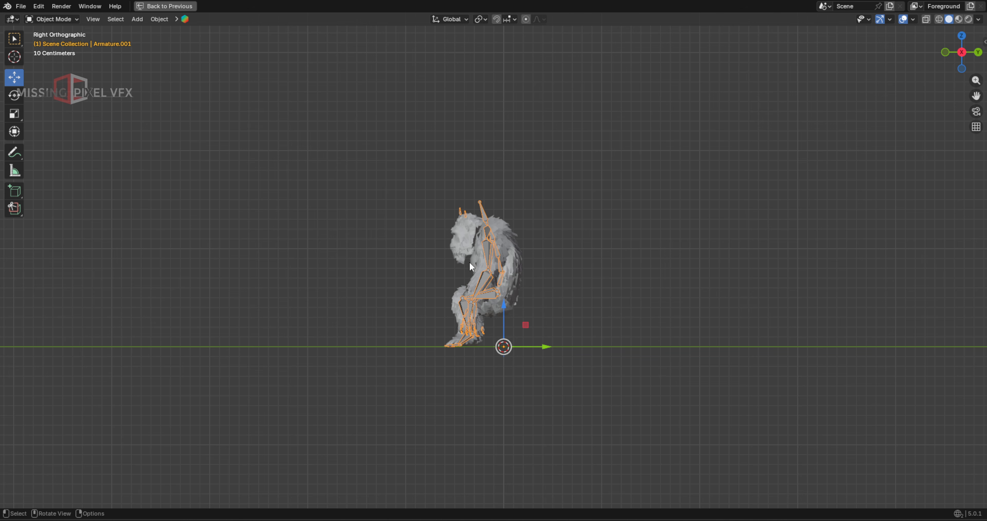
scroll(470, 261, "down", 3)
left_click(13, 170)
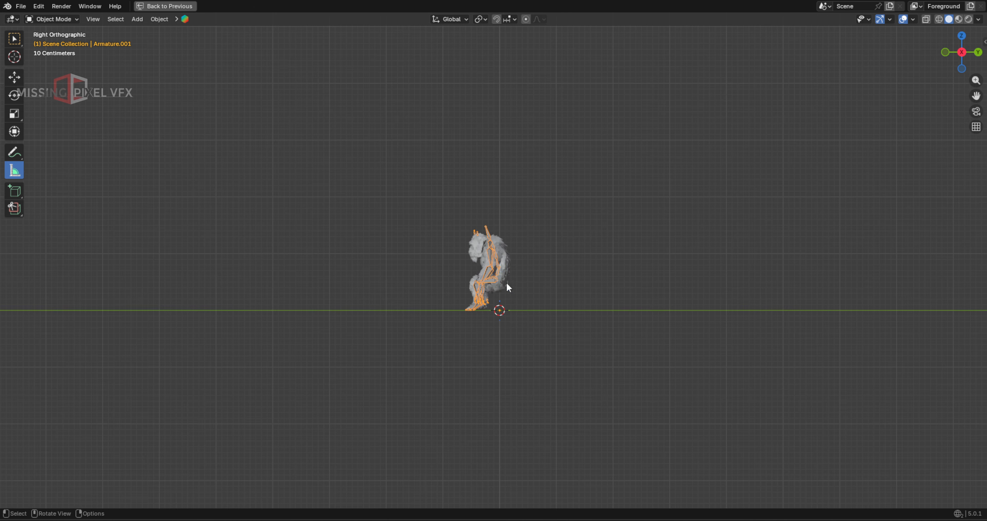
scroll(507, 282, "down", 3)
middle_click_drag(503, 280, 533, 387, "shift")
left_click_drag(494, 399, 496, 92)
scroll(503, 232, "down", 5)
scroll(502, 236, "down", 3)
middle_click_drag(501, 243, 494, 445, "shift")
scroll(495, 352, "down", 4)
left_click_drag(482, 370, 483, 120)
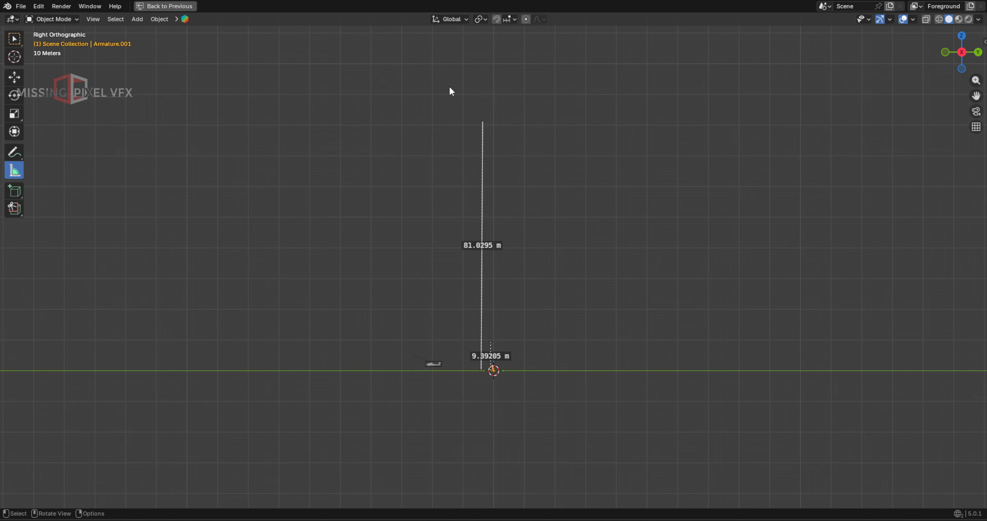
- Scale Kong's armature up to 0.185 and shift it to about 17.3 m along Y
left_click(14, 78)
middle_click_drag(545, 326, 545, 350, "shift")
key("s")
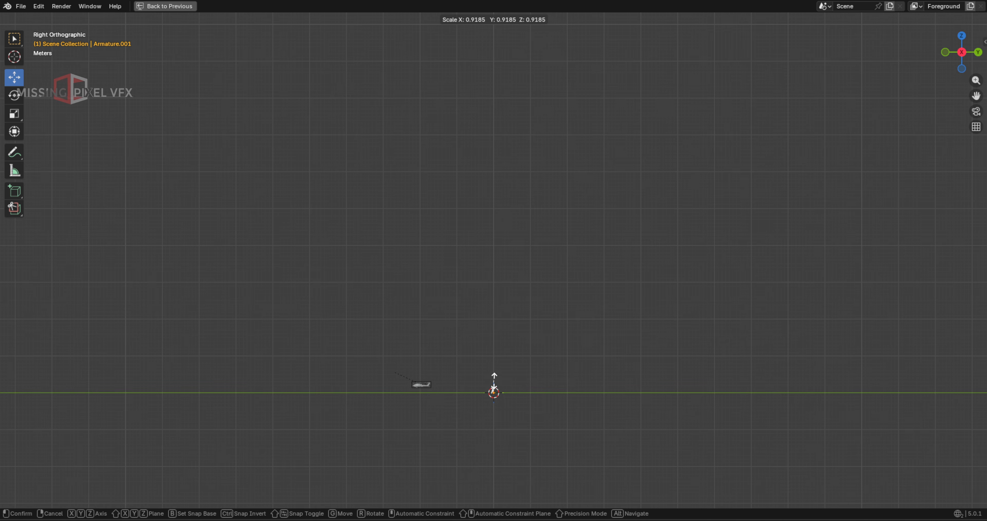
left_click(739, 471)
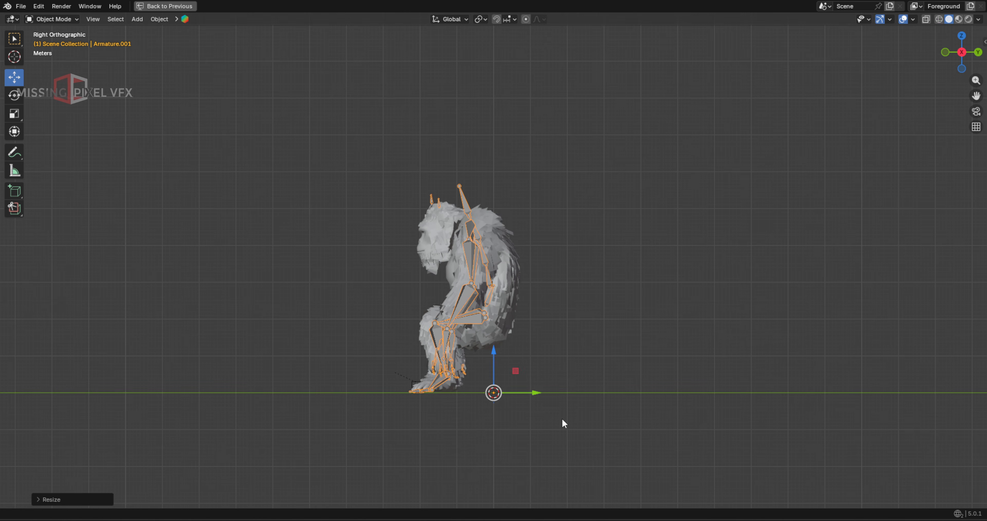
key("g")
left_click(624, 394)
key("ctrl+space")
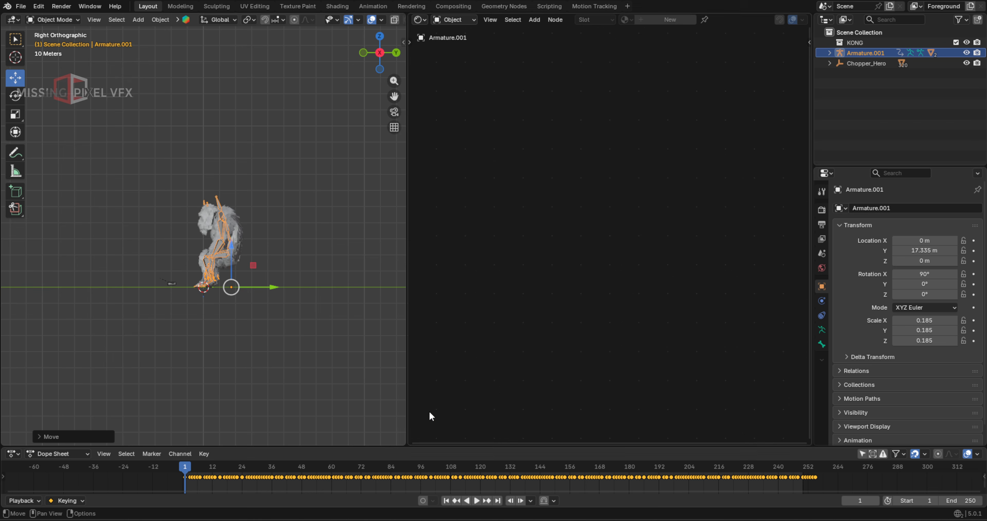
- Go to frame 131 of Kong's animation and maximize the 3D viewport
left_click_drag(190, 476, 508, 476)
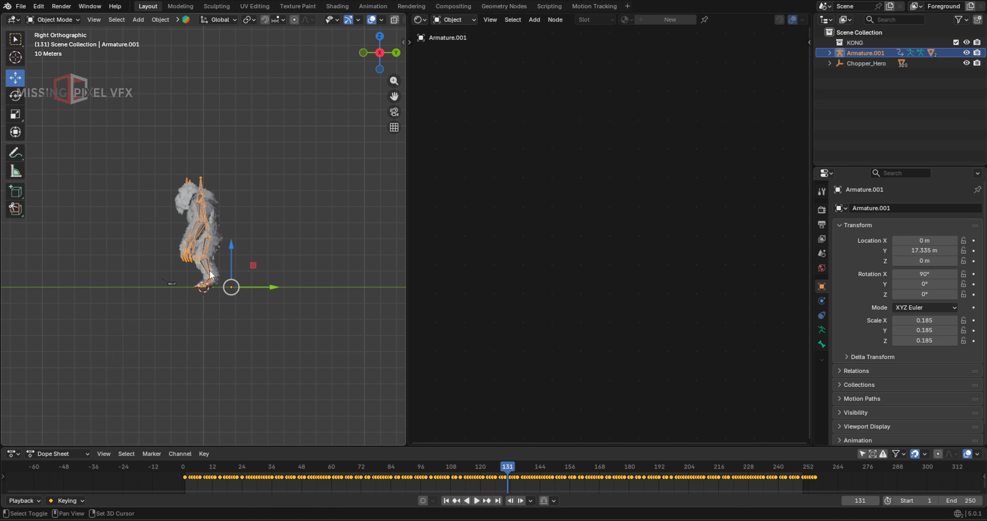
key("ctrl+space")
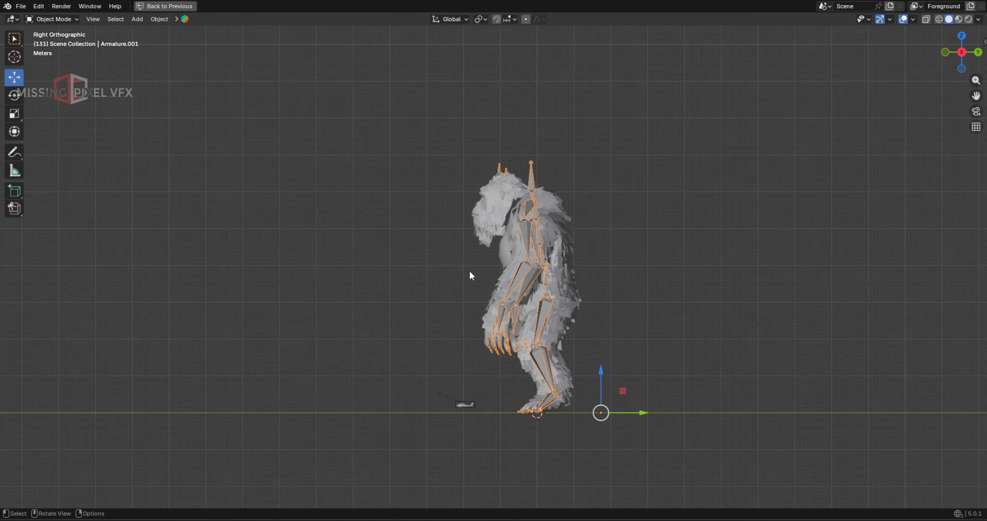
left_click(12, 154)
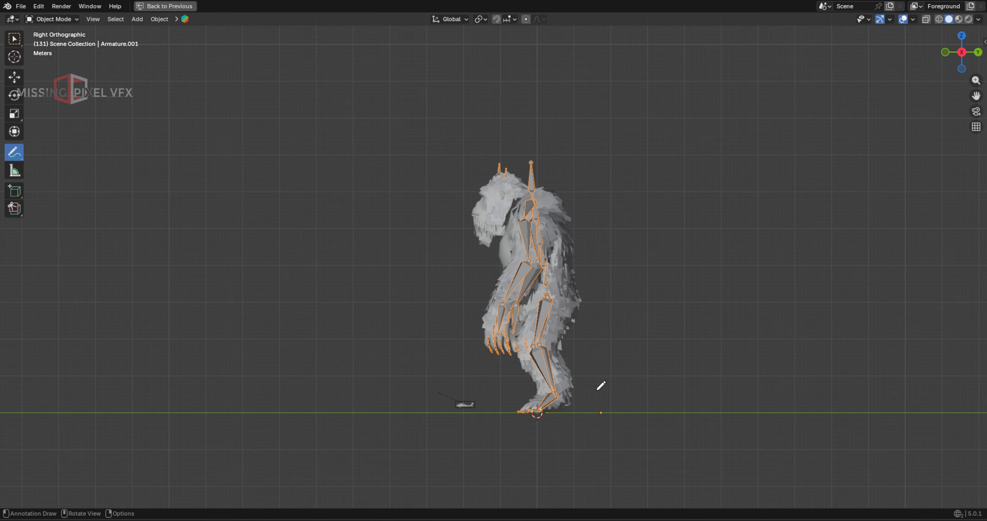
left_click_drag(433, 406, 431, 171)
key("ctrl+z")
- Measure Kong's standing height with a ruler and enlarge the armature to a scale of 0.227
left_click(14, 171)
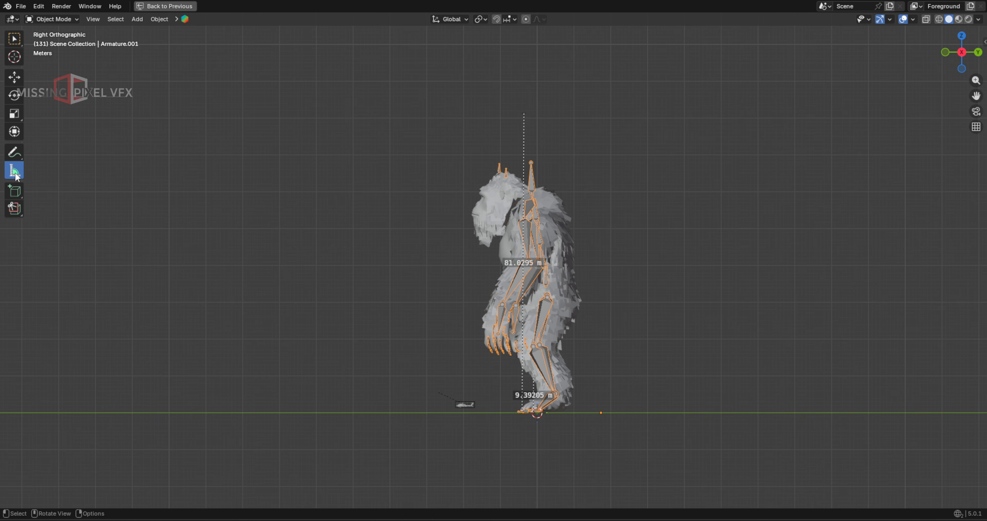
left_click_drag(433, 411, 446, 162)
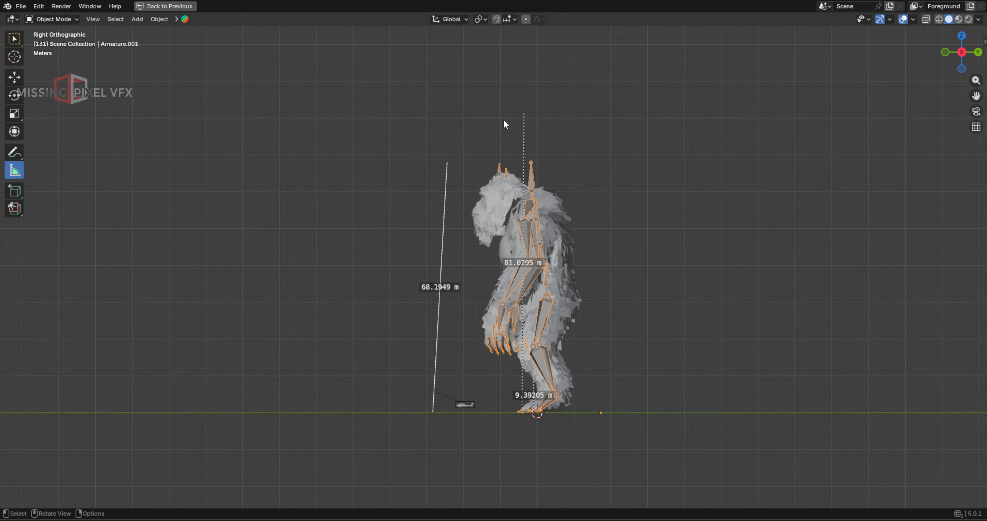
left_click(14, 77)
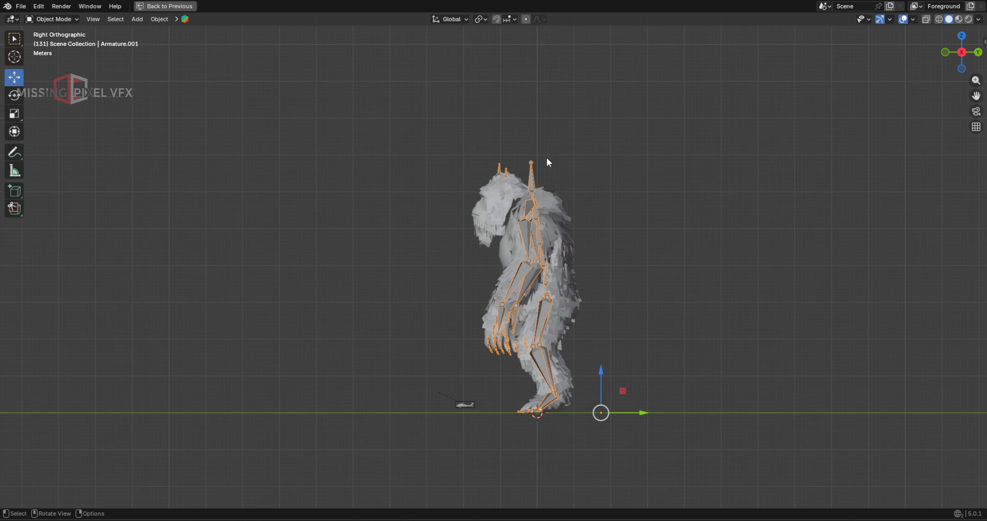
key("s")
left_click(582, 96)
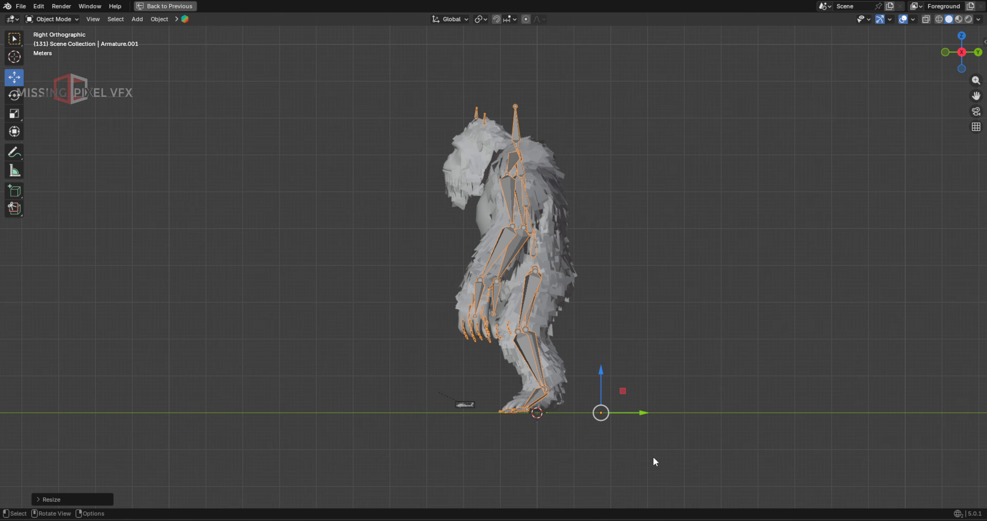
- Restore the full layout and play Kong's stand-up animation from near its start, stopping at frame 104
key("ctrl+space")
left_click_drag(507, 482, 215, 489)
key("space")
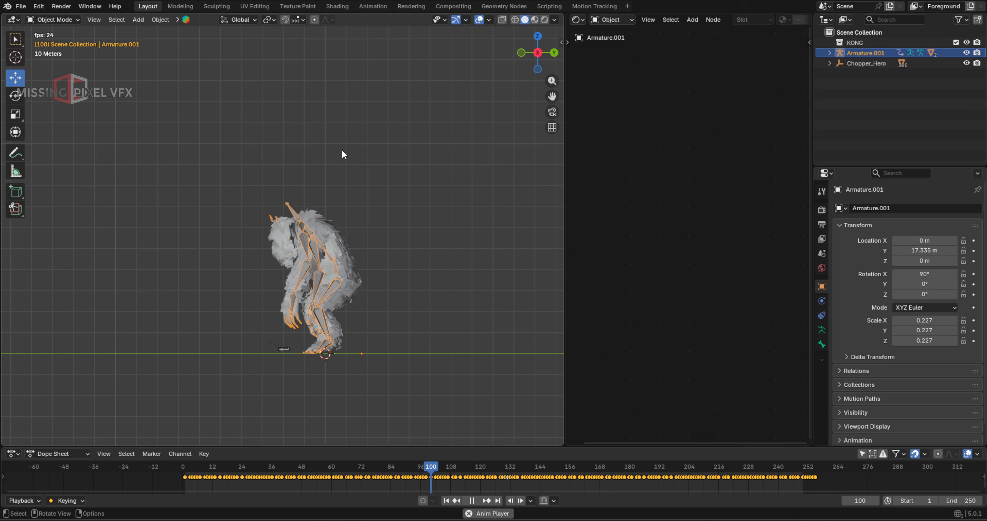
key("space")
- Move the Chopper_Hero helicopter out to Kong's side, to about -124 m on X and -20 m on Y
middle_click_drag(337, 256, 285, 340)
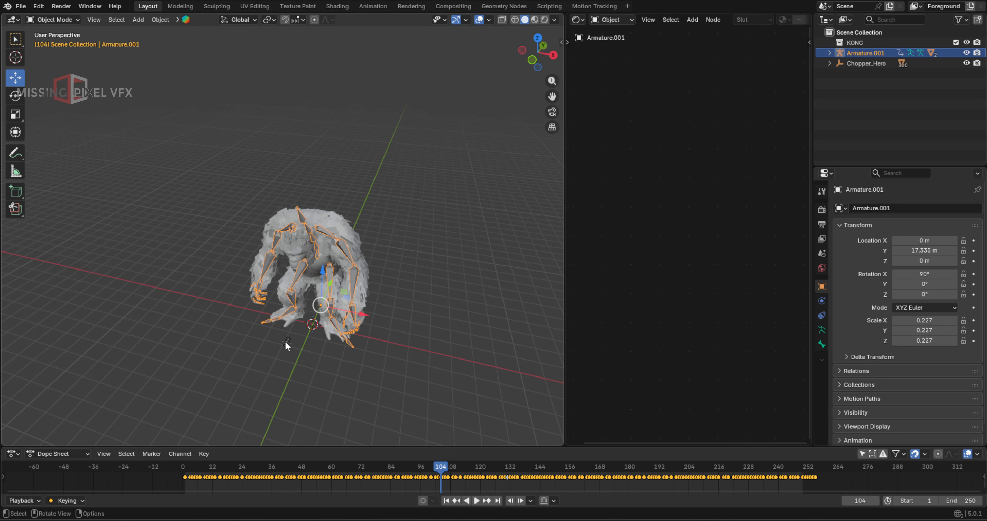
left_click(287, 345)
left_click_drag(324, 349, 136, 303)
middle_click_drag(184, 322, 229, 245, "shift")
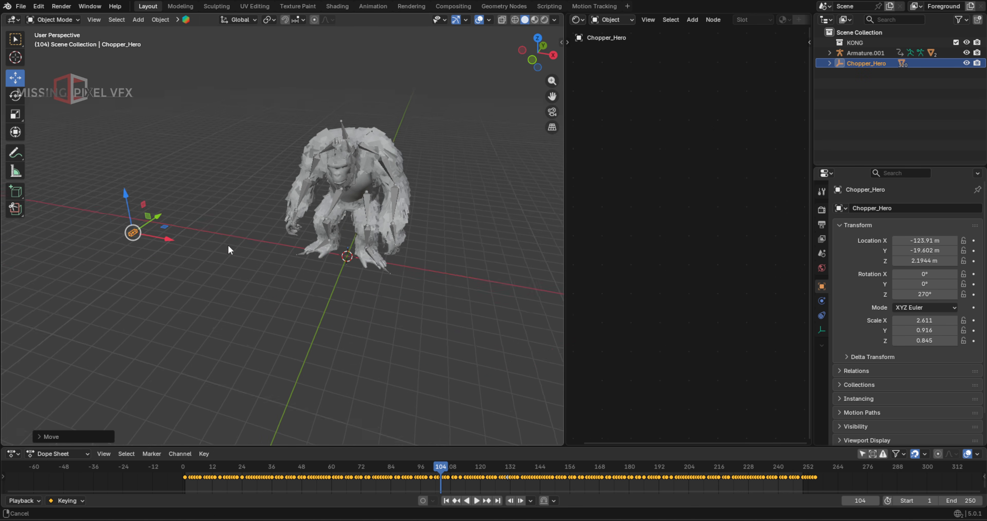
- Snap the Chopper_Hero helicopter to the 3D cursor at the world origin and add a camera there
key("shift+s")
left_click(276, 115)
key("shift+a")
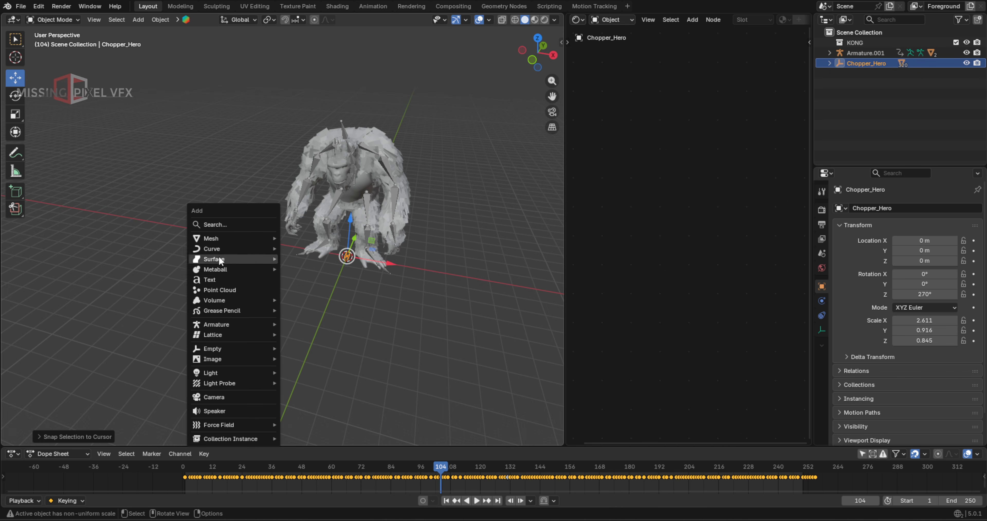
left_click(219, 396)
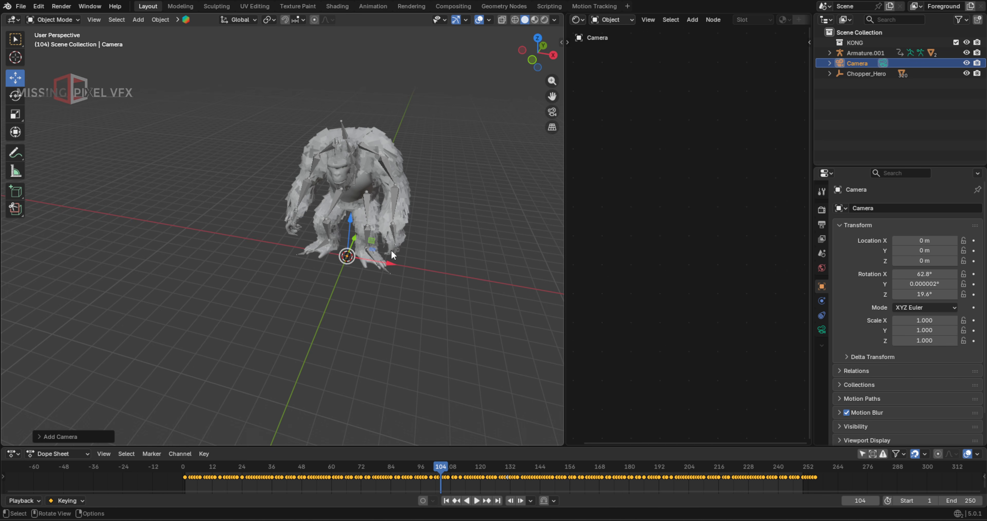
- In top view, move the camera back in front of Kong to -193.75 m on Y
key("KP_7")
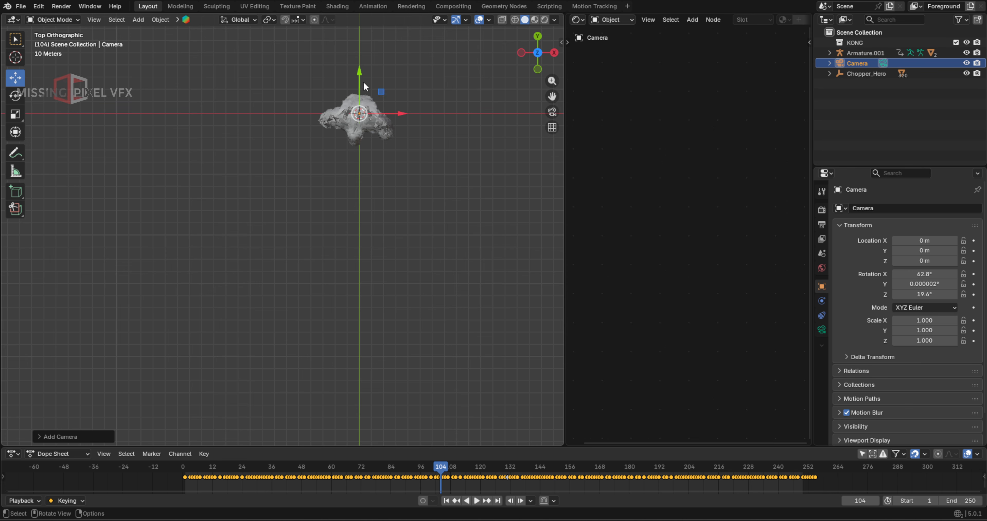
left_click_drag(363, 81, 359, 152)
left_click_drag(374, 316, 374, 315)
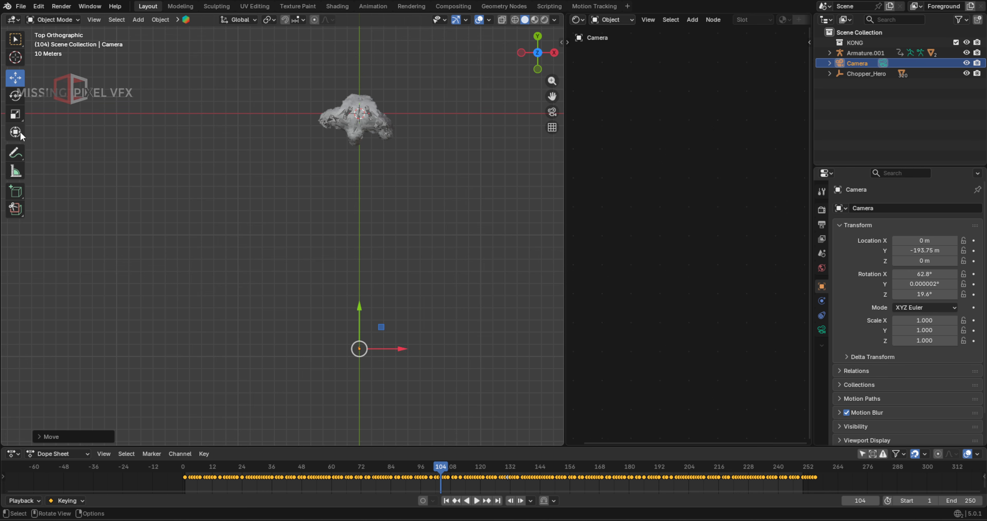
- Draw rulers about 214 m and 772 m long from Kong toward the camera side to judge the camera distance
left_click(15, 172)
left_click_drag(315, 121, 315, 373)
middle_click_drag(314, 374, 363, 254)
key("KP_7")
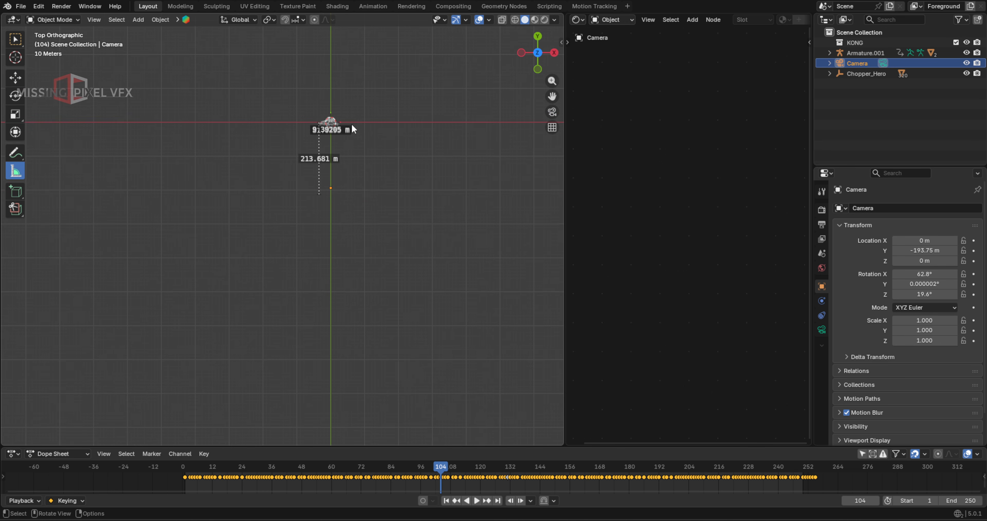
left_click_drag(352, 125, 353, 386)
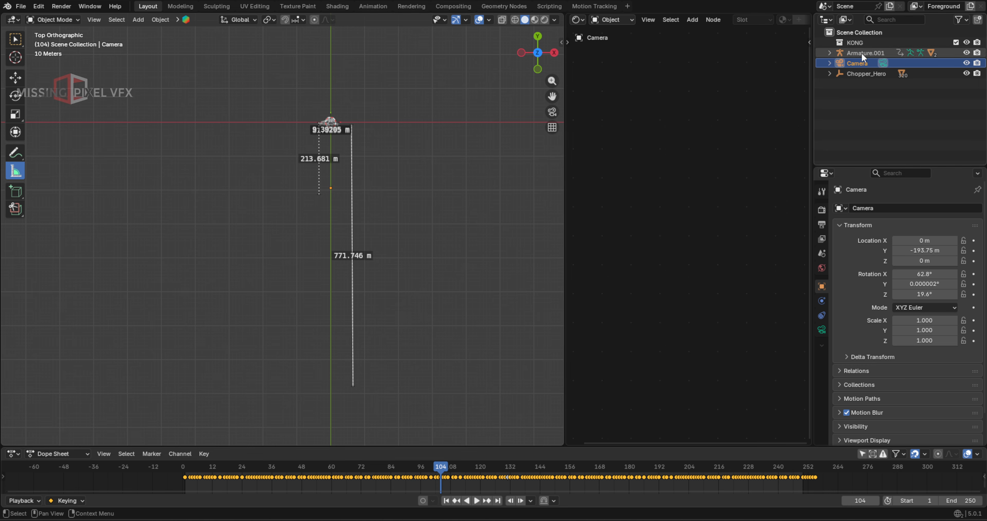
- Move the camera farther back from Kong along the Y axis, to about -801.42 m
key("shift+space")
key("g")
left_click_drag(330, 187, 329, 290)
left_click_drag(329, 327, 330, 328)
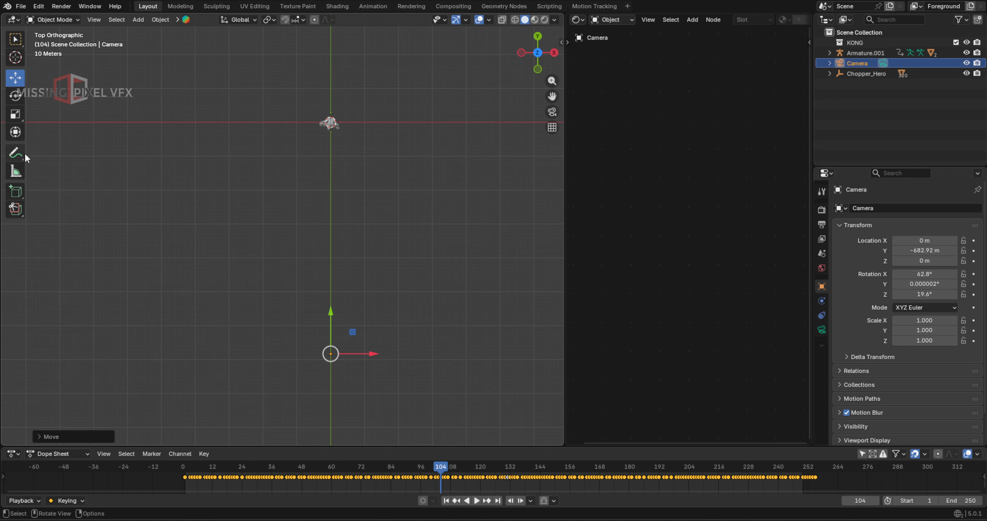
left_click(16, 171)
key("shift+space")
key("g")
left_click_drag(327, 302, 330, 352)
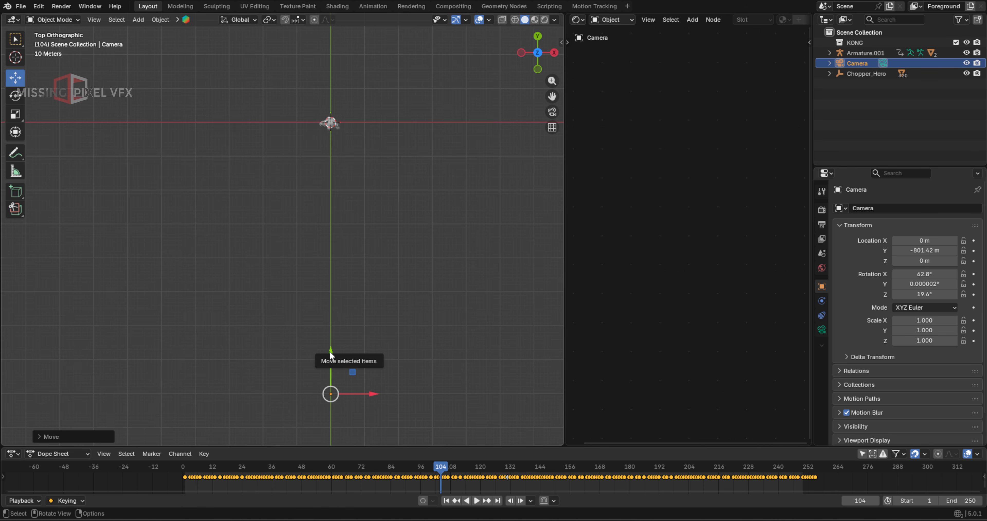
- Scale the camera up to about 83.28 and set its rotation to 90° on X and 0° on Y and Z
key("s")
left_click(417, 331)
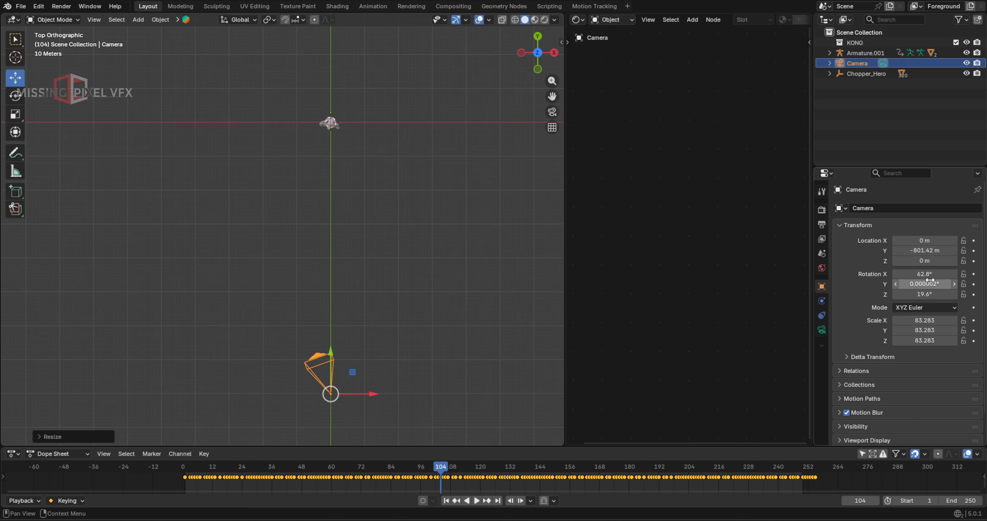
left_click_drag(928, 274, 928, 294)
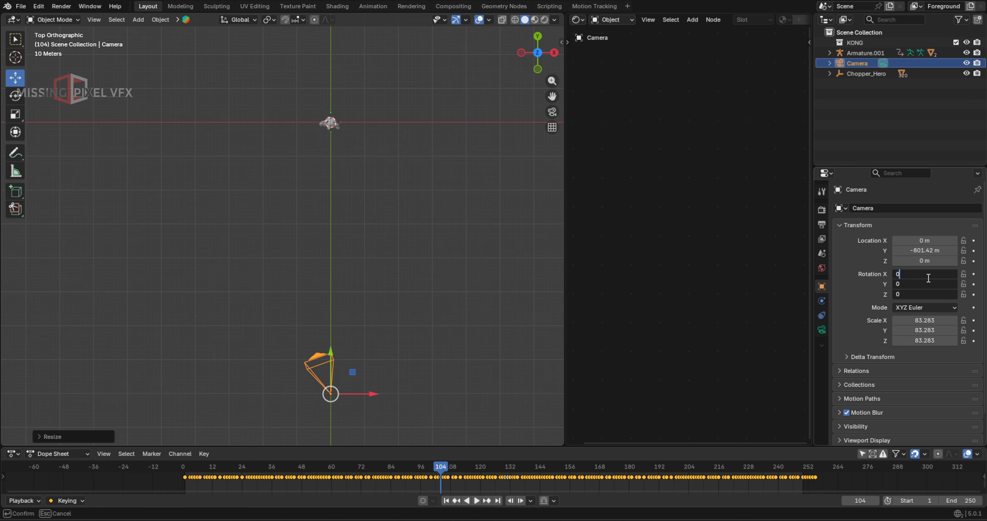
type("0")
key("Return")
left_click(928, 274)
type("90")
key("Return")
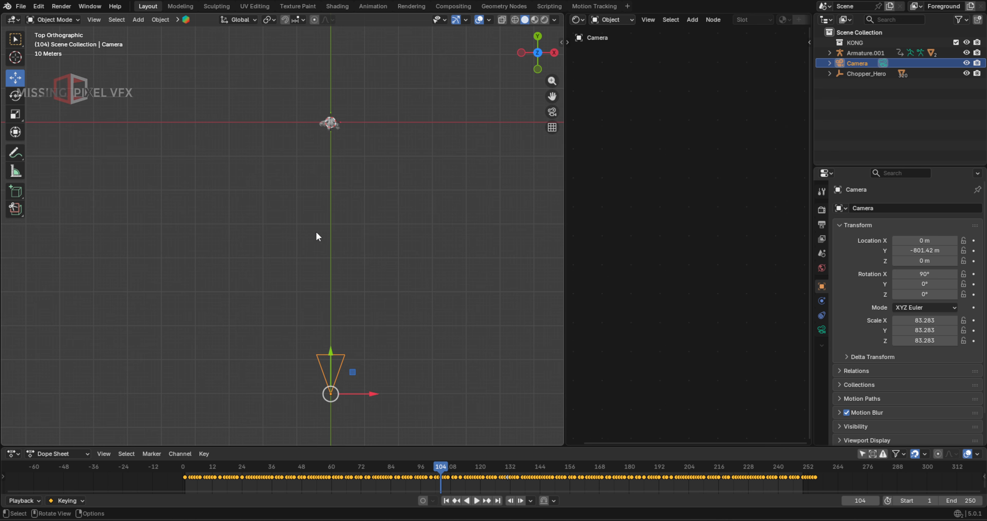
- Look through the camera and set its focal length to 220 mm
key("KP_0")
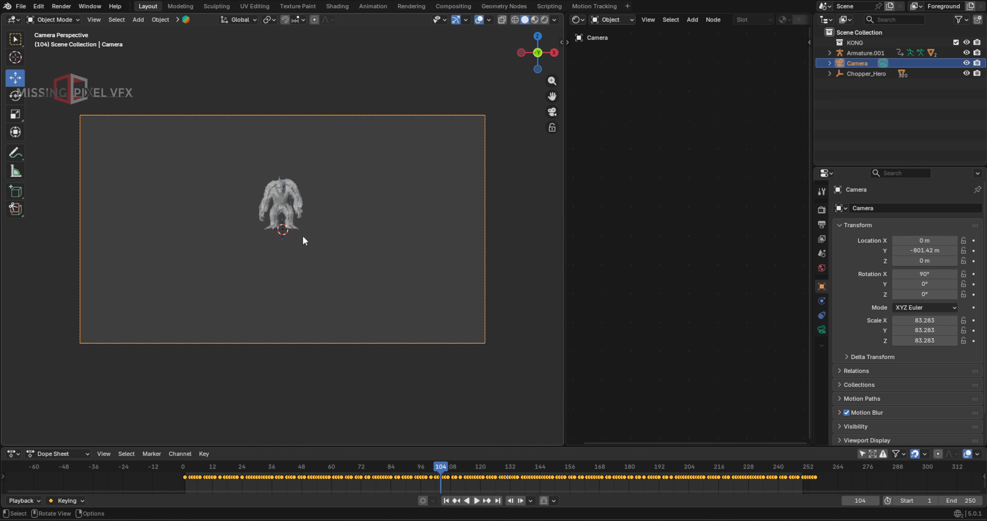
left_click(822, 330)
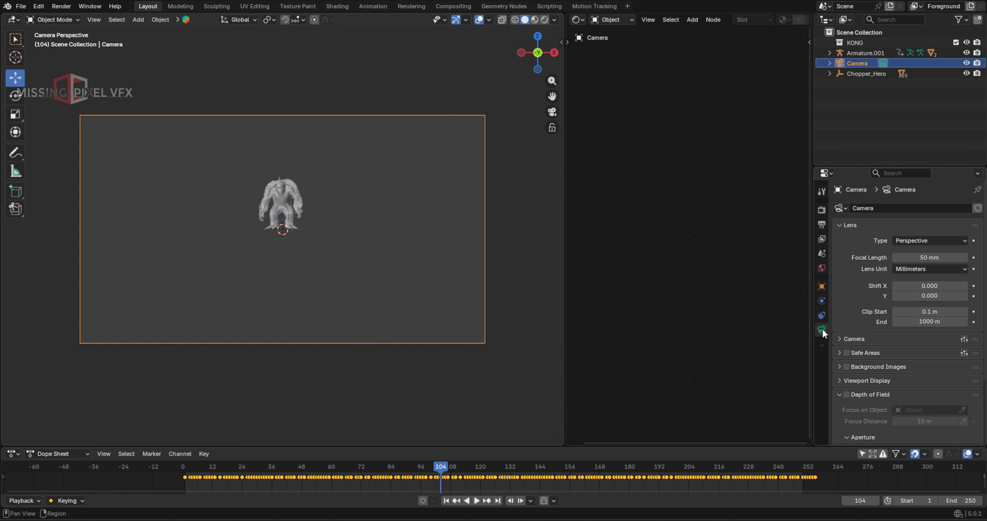
left_click(922, 258)
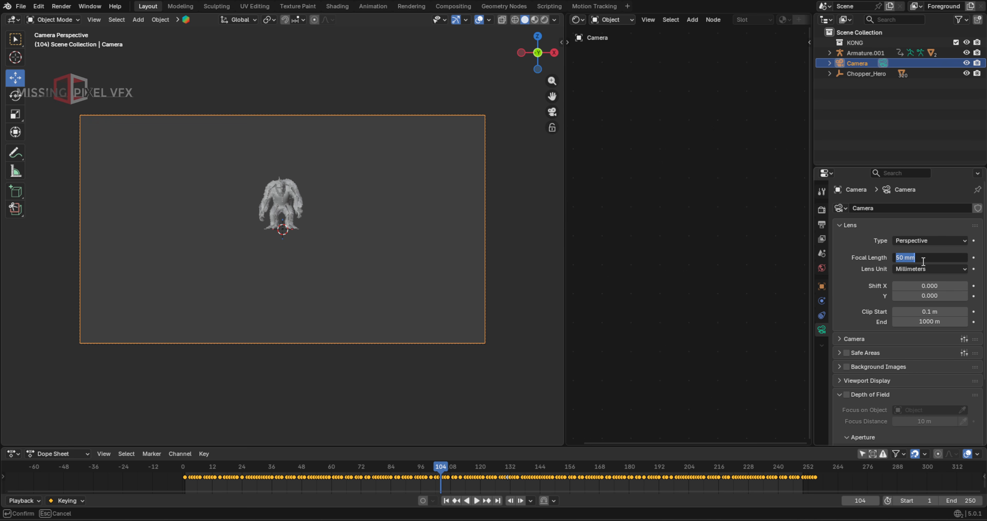
key("Return")
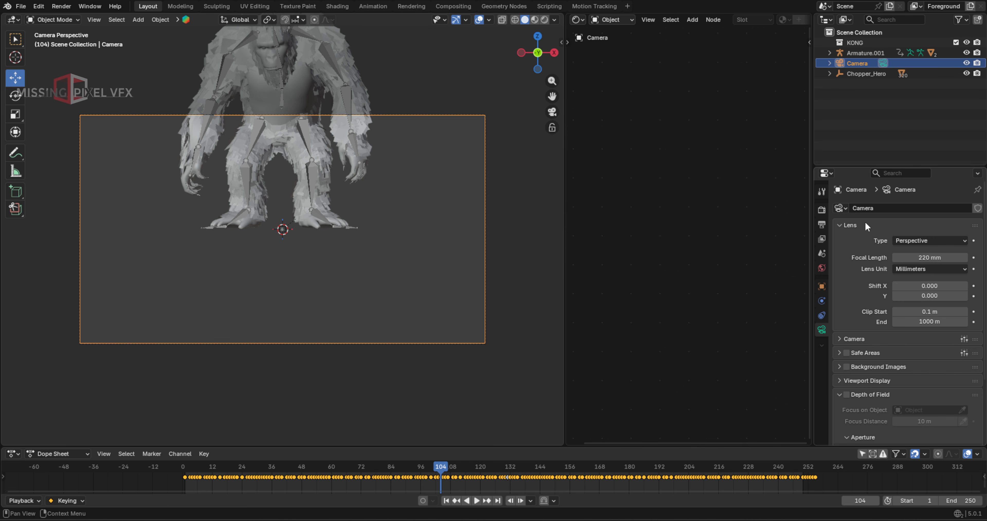
- Set the output resolution to 2048 x 900 px and the end frame to 300
left_click(819, 213)
left_click(820, 222)
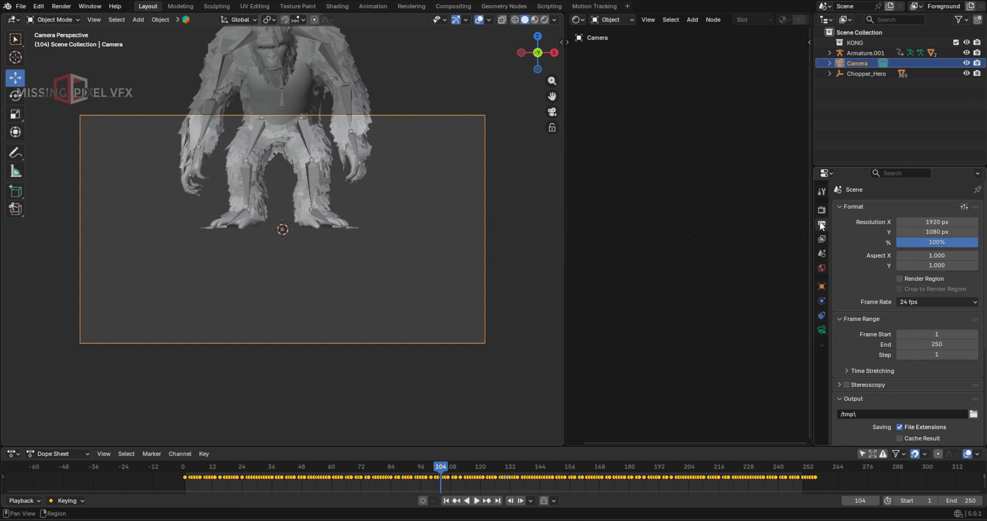
left_click(918, 222)
type("2048")
key("Tab")
type("9")
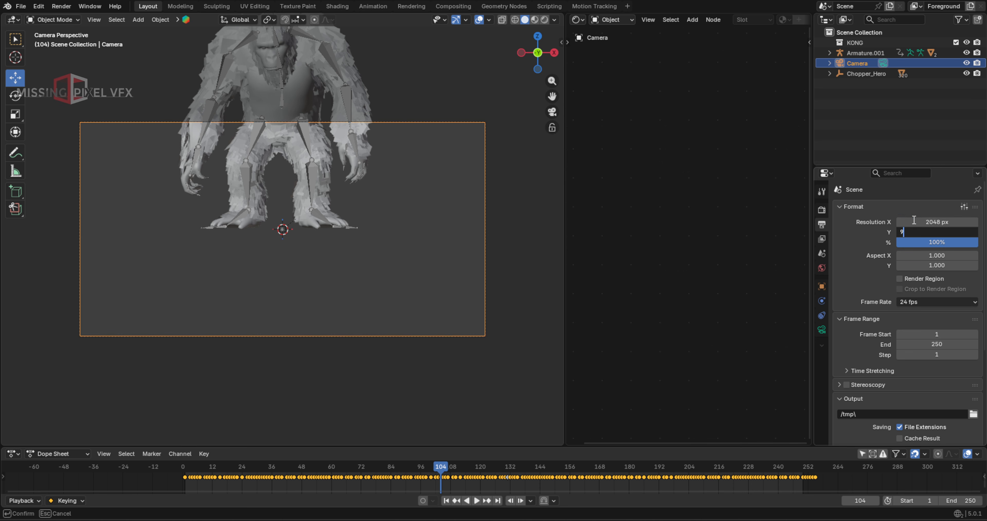
type("00")
key("Return")
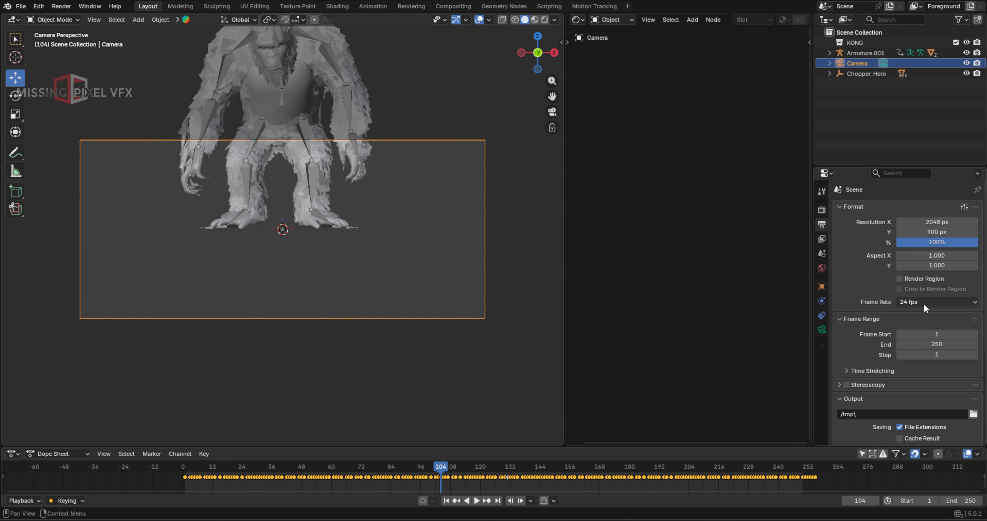
left_click(941, 344)
key("Return")
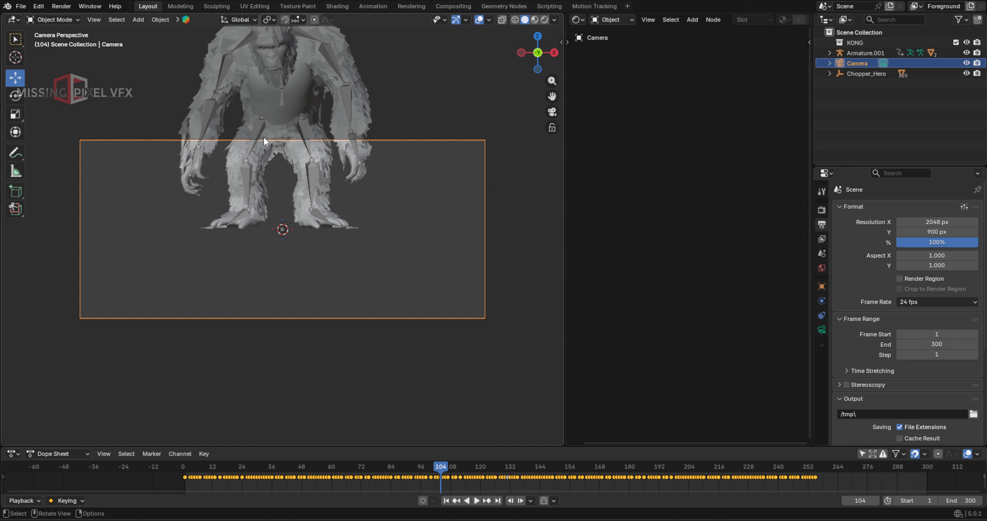
- Raise the camera to about 57.43 m on Z, checking that the standing Kong's head is framed at frame 145
left_click(821, 286)
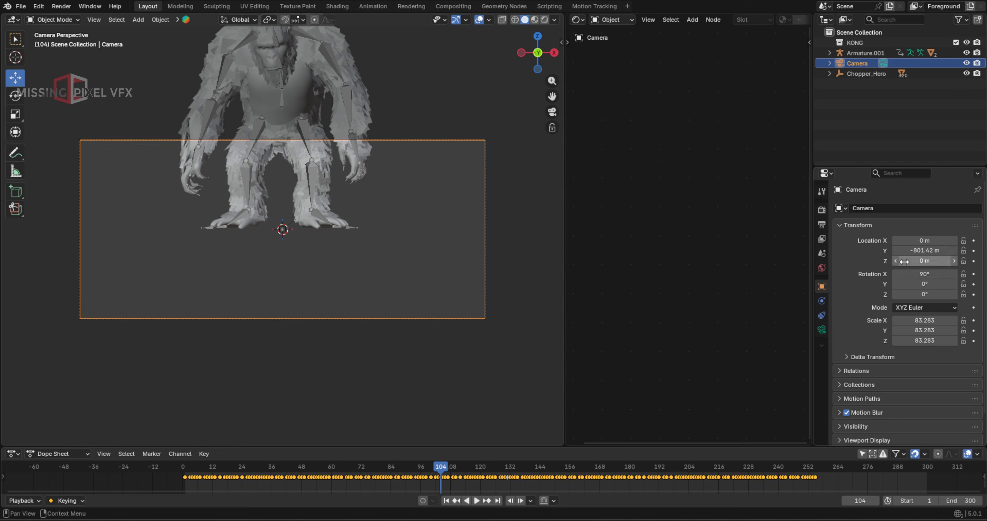
left_click_drag(924, 260, 954, 260)
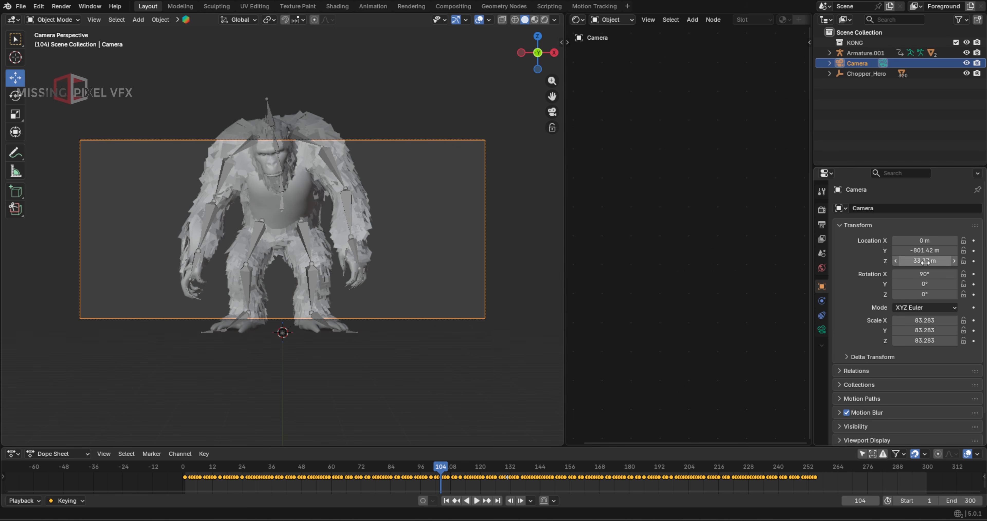
left_click_drag(451, 461, 542, 466)
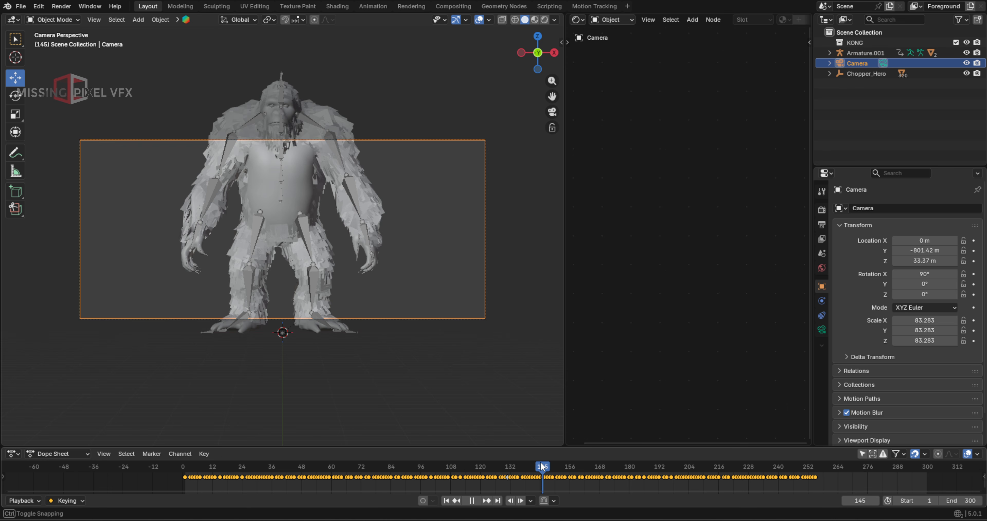
mouse_move(924, 261)
left_mouse_down()
mouse_move(954, 260)
mouse_move(936, 260)
left_mouse_up()
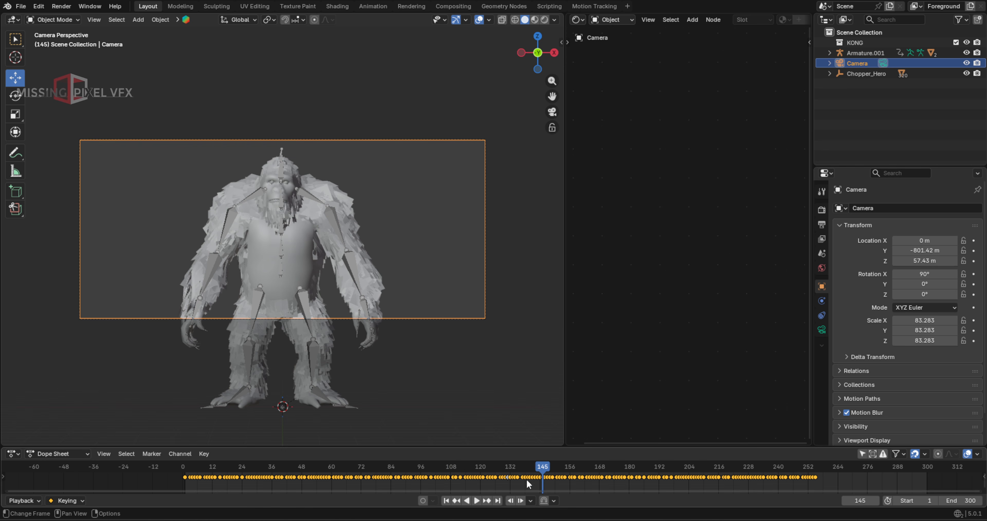
- Play Kong's animation from the start through the camera to check the framing, and return to frame 0
left_click_drag(538, 467, 156, 472)
key("space")
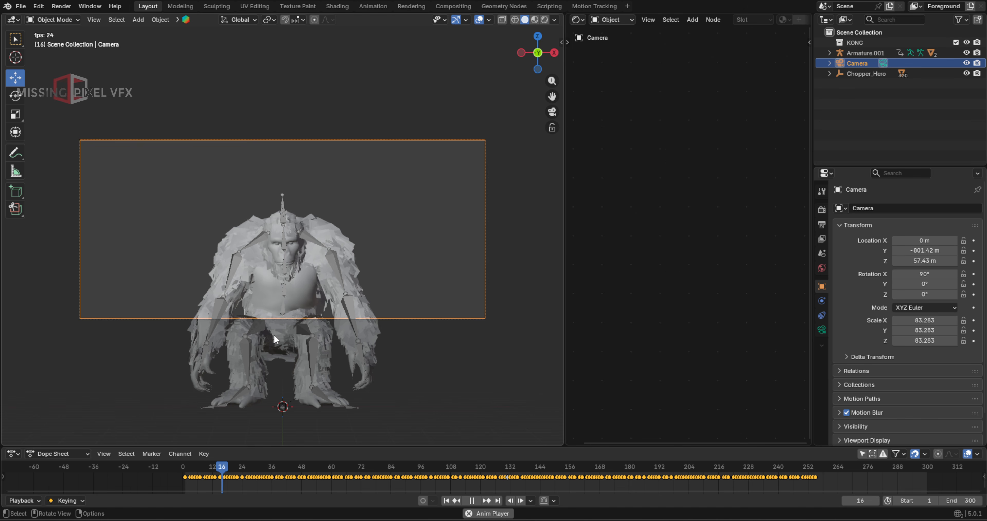
key("space")
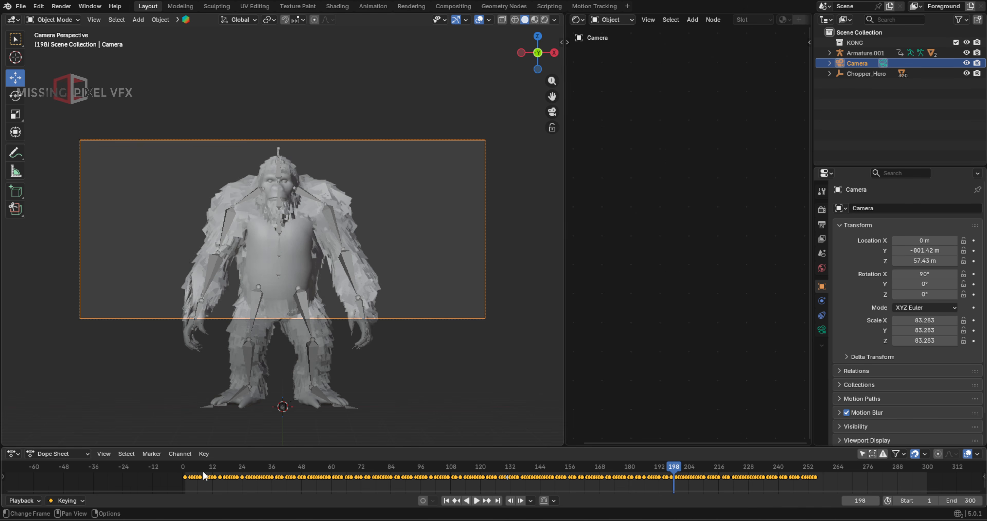
left_click_drag(193, 471, 182, 469)
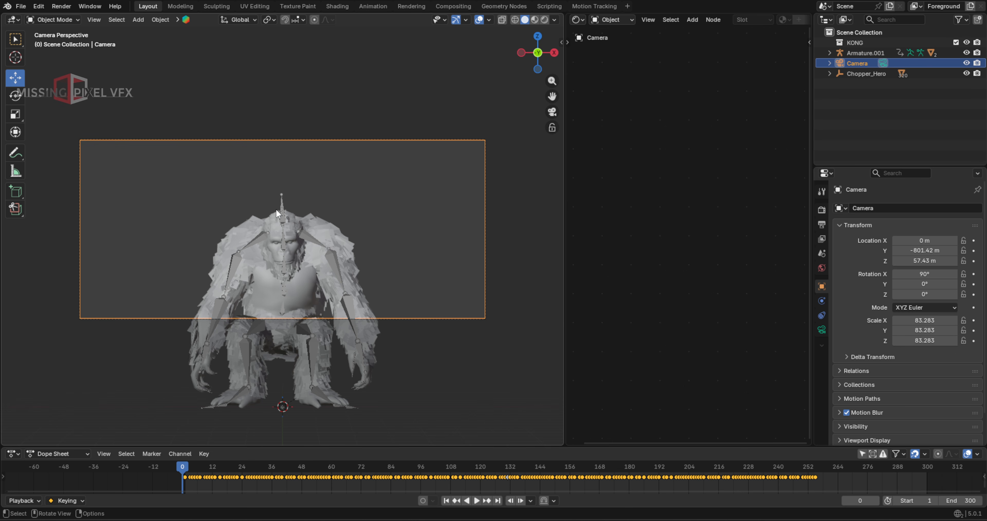
- Stretch the Kong armature's keyframes to nearly twice their length from frame 0 and shift them to start around frame -50
left_click(283, 212)
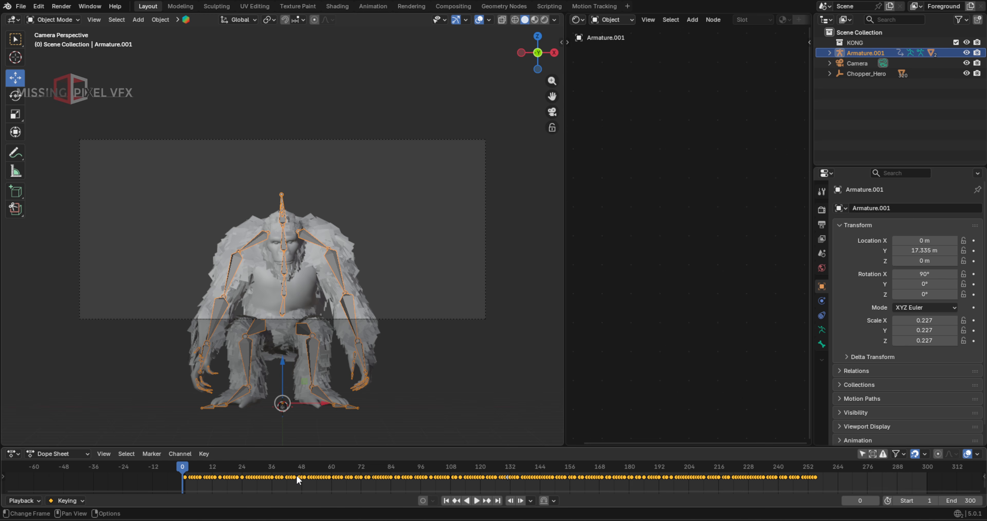
left_click(165, 473)
key("s")
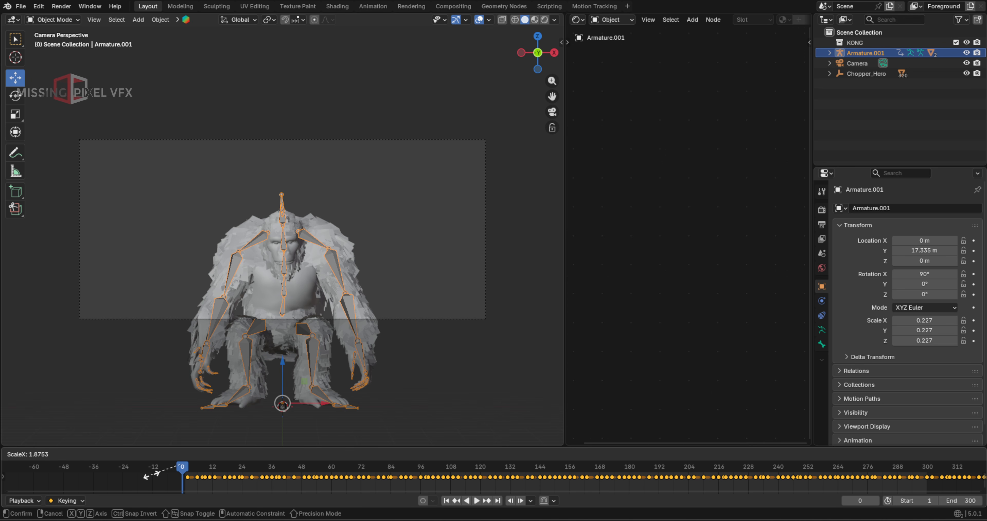
left_click(151, 473)
key("g")
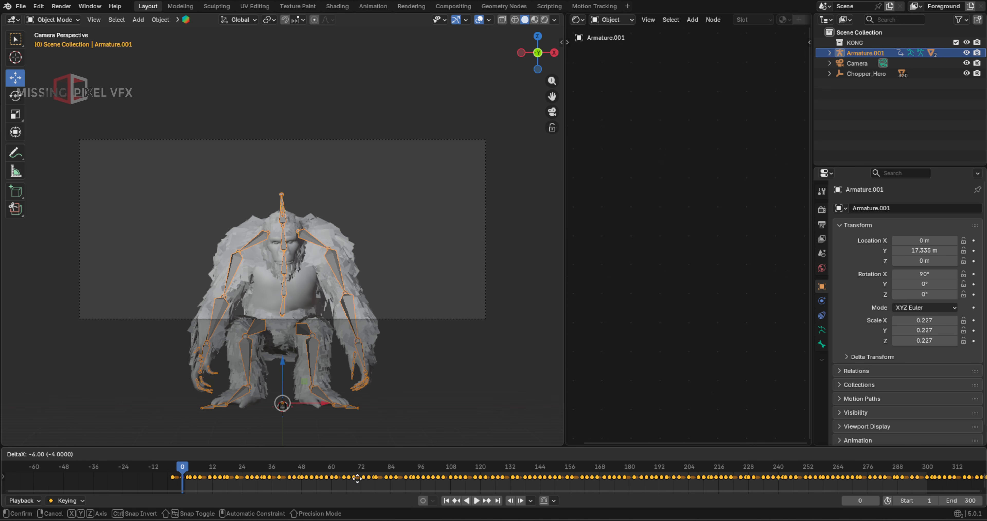
left_click(248, 483)
- Play back the slowed Kong animation through the camera to check its timing
left_click(332, 459)
key("space")
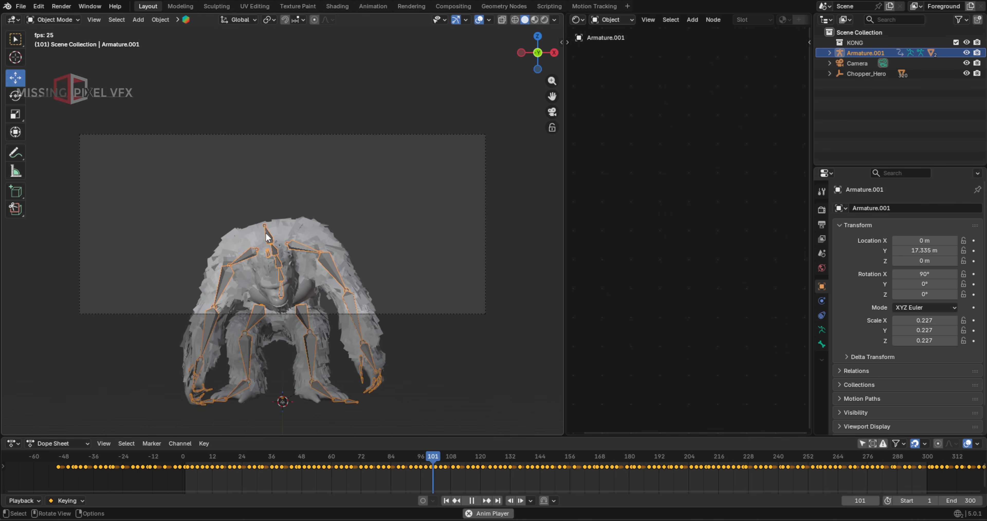
left_click_drag(244, 456, 199, 456)
key("space")
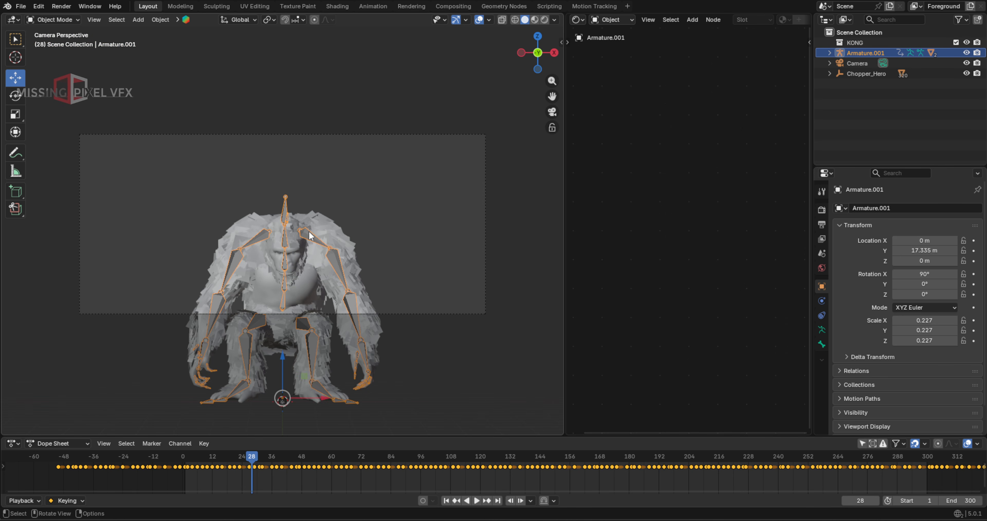
- Lower the Kong armature to -30.28 m on Z at frame 1 and keyframe that Z location
key("alt+a")
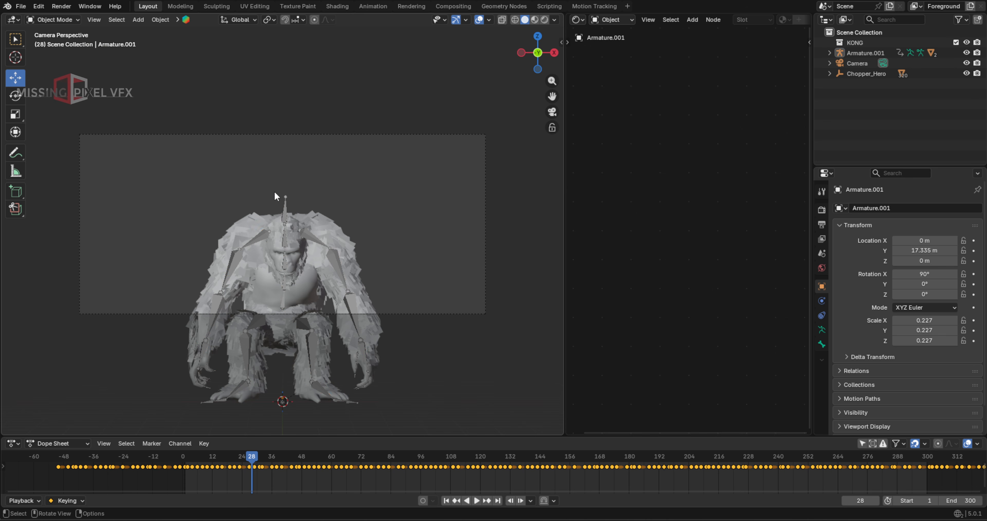
left_click(353, 272)
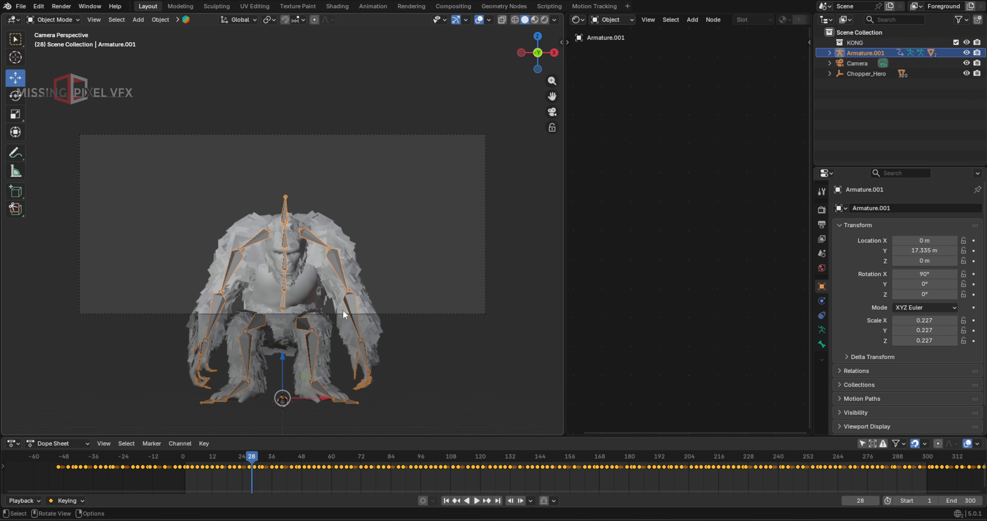
key("shift+Left")
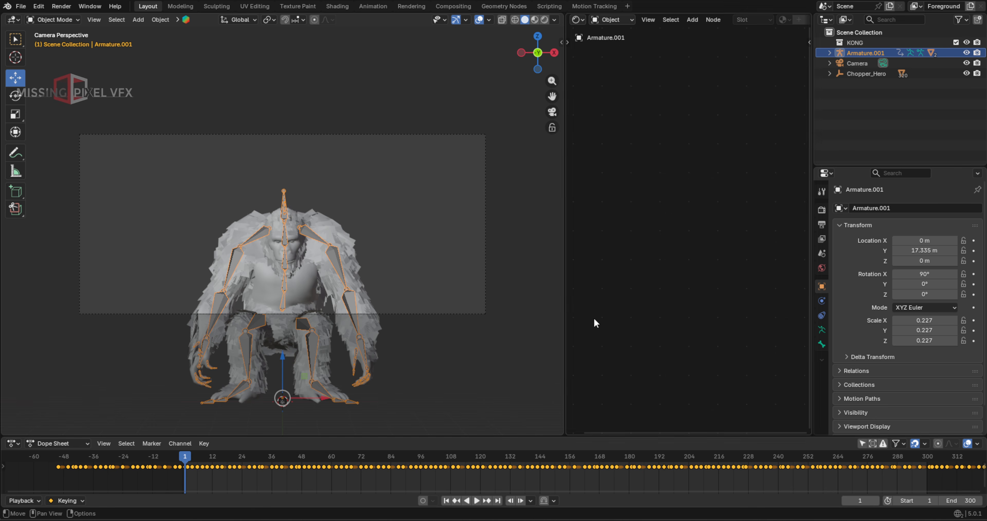
key("i")
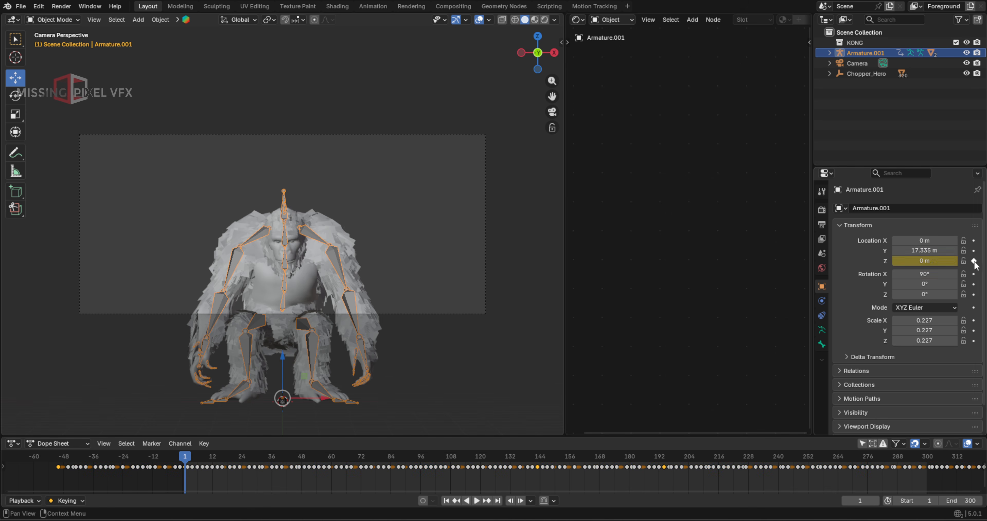
left_click_drag(934, 261, 914, 259)
left_click(974, 261)
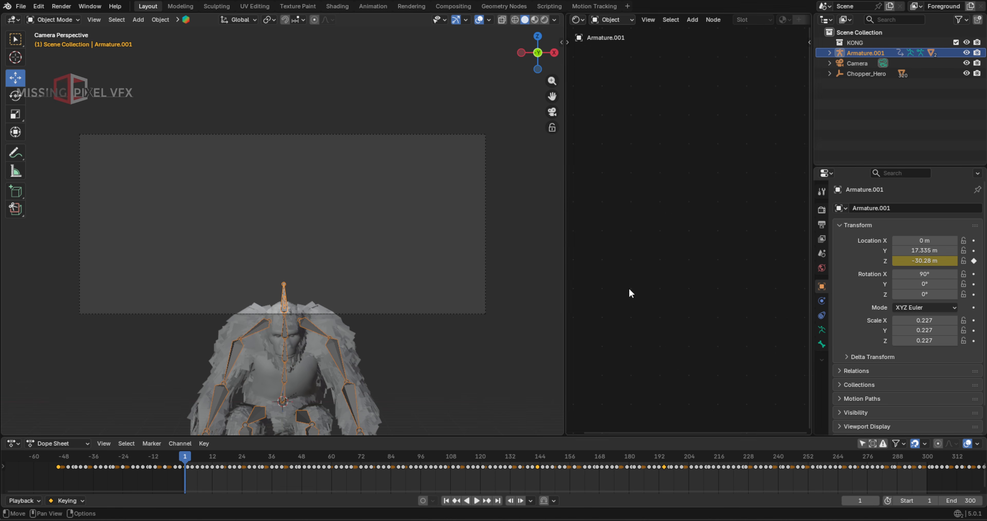
- At frame 181, raise the Kong armature to -1.53 m on Z and keyframe that Z location
left_click_drag(187, 456, 632, 457)
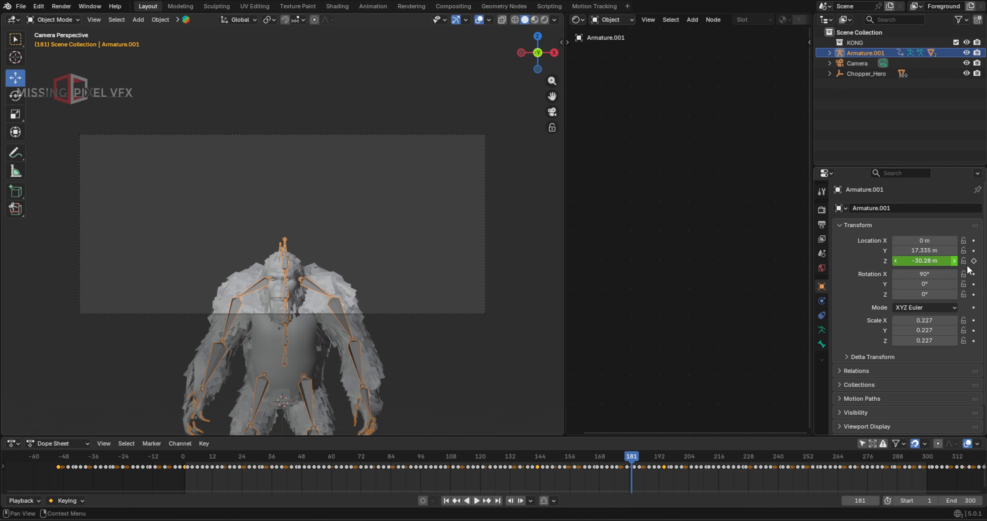
left_click_drag(920, 260, 954, 260)
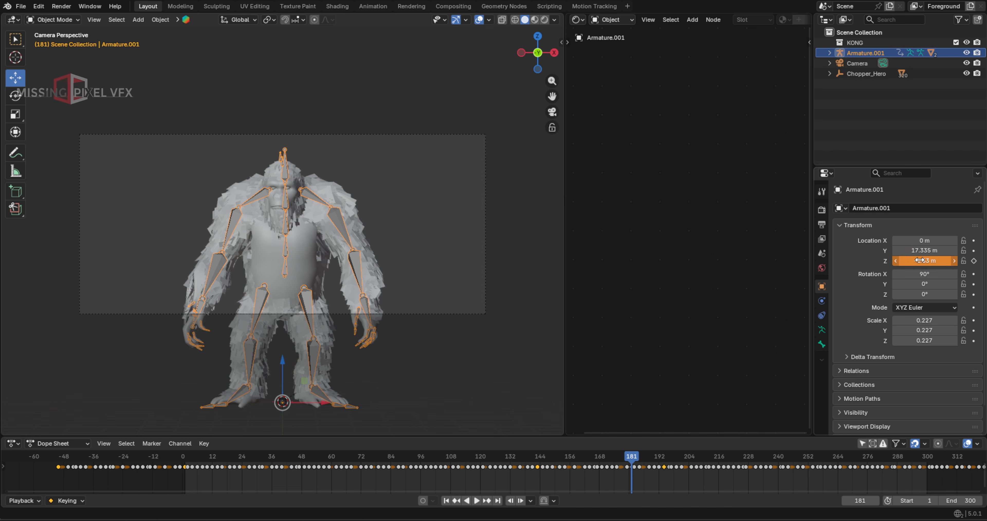
left_click(974, 260)
left_click(973, 261)
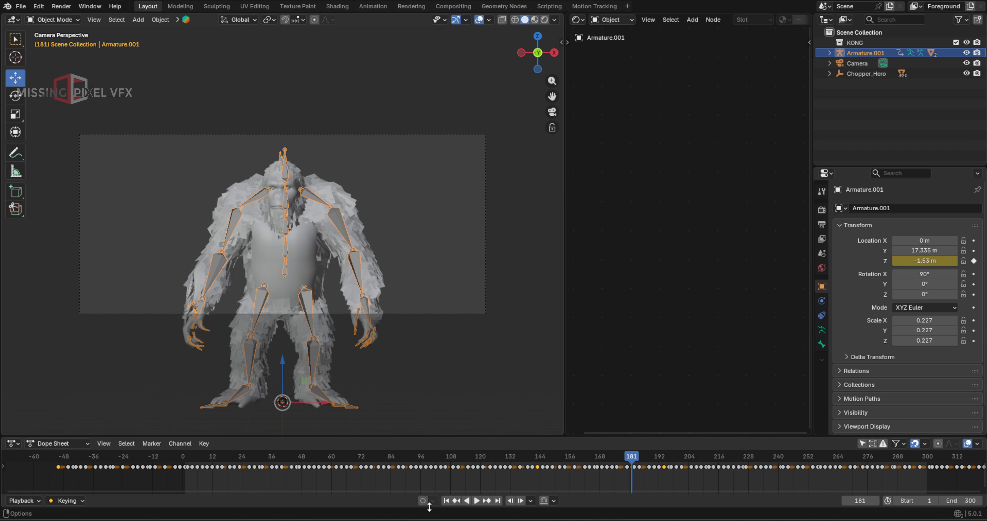
- Play Kong's rising animation from the first frame and scrub to frame 253 to review the motion
left_click(446, 500)
key("space")
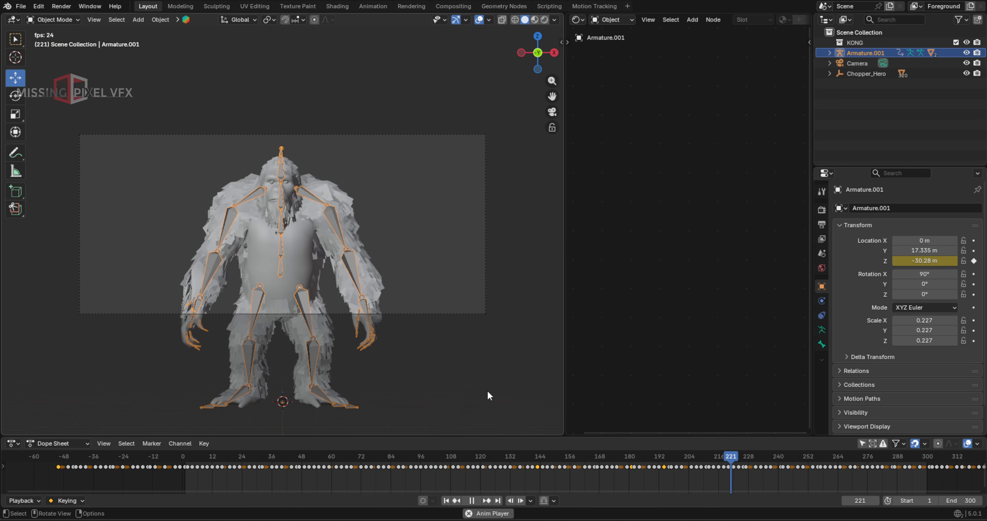
left_click_drag(346, 455, 809, 433)
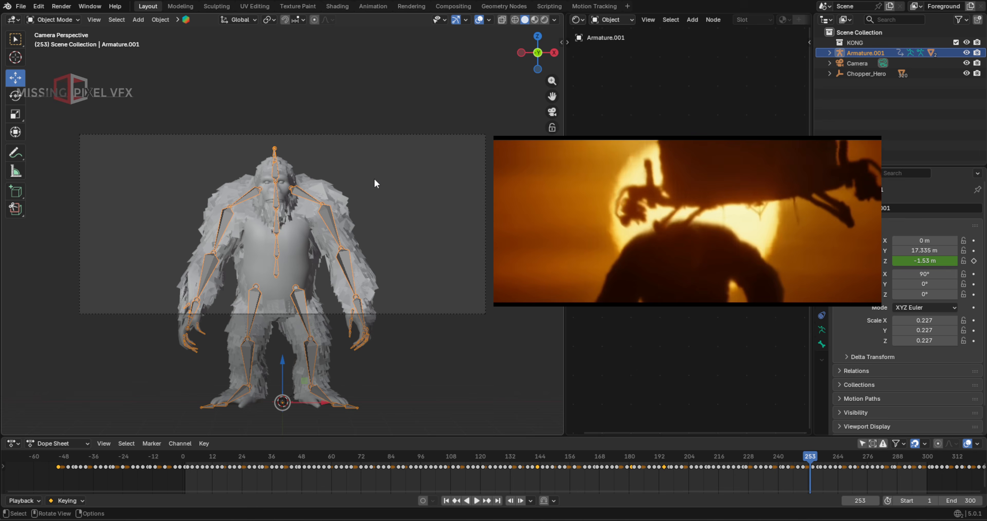
- Save the file and move Chopper_Hero along Y to -74.419 m, clear of Kong's feet
key("ctrl+s")
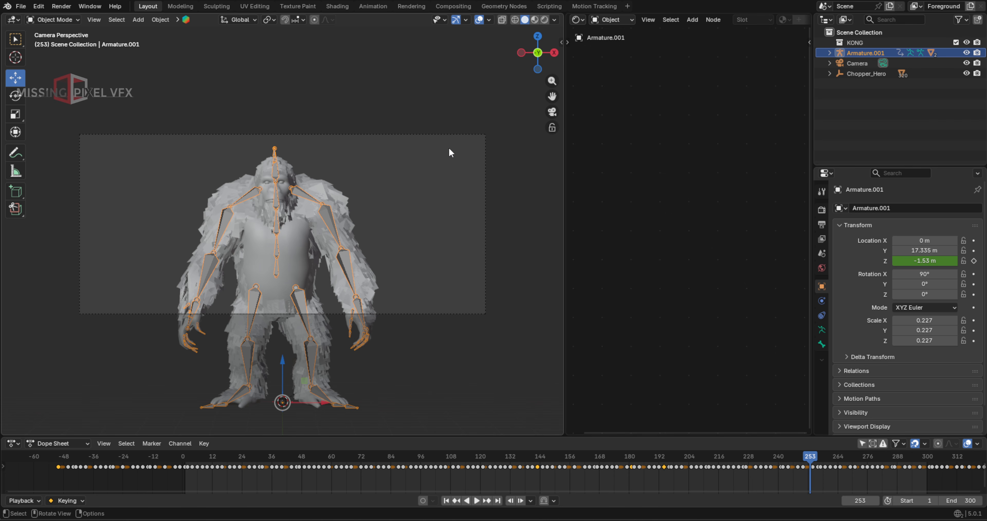
middle_click_drag(356, 109, 342, 202)
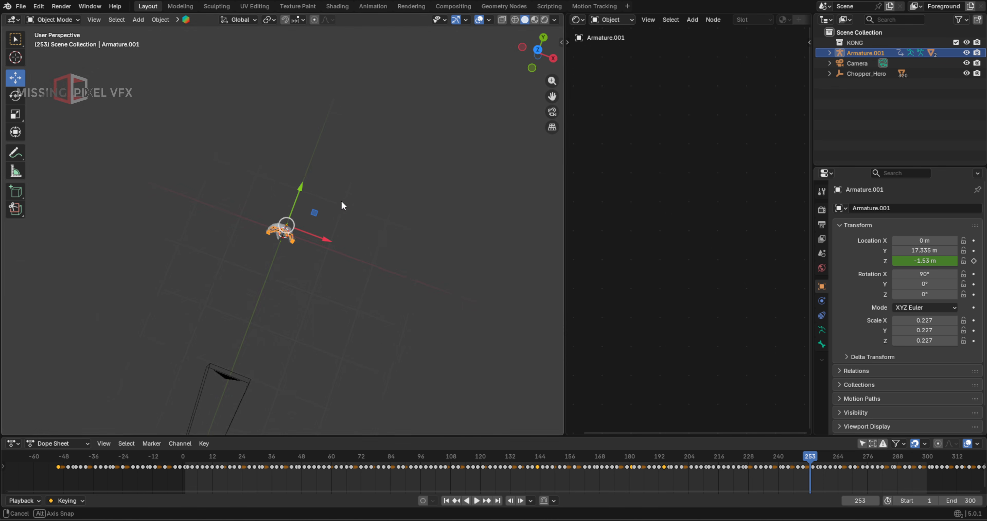
middle_click_drag(290, 295, 306, 260, "shift")
left_click(864, 73)
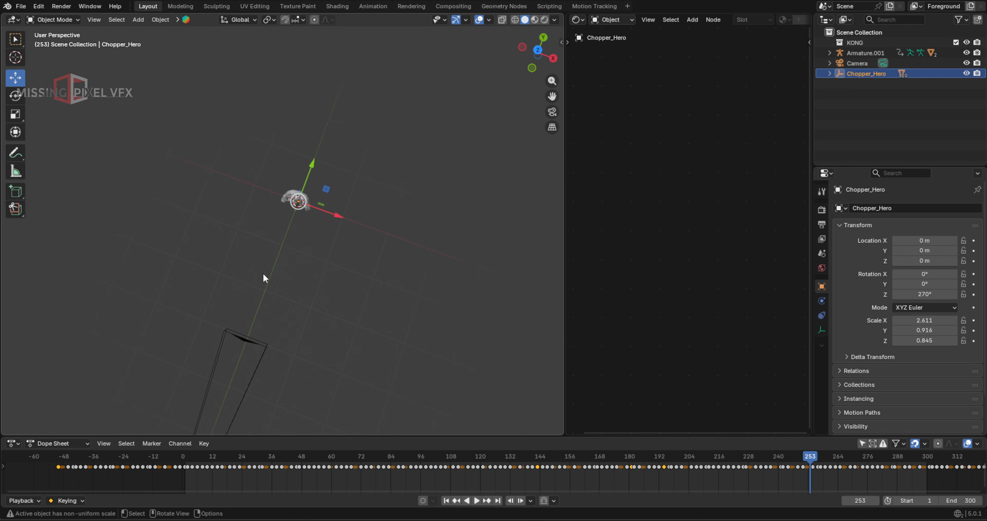
key("KP_Decimal")
scroll(314, 255, "up", 5)
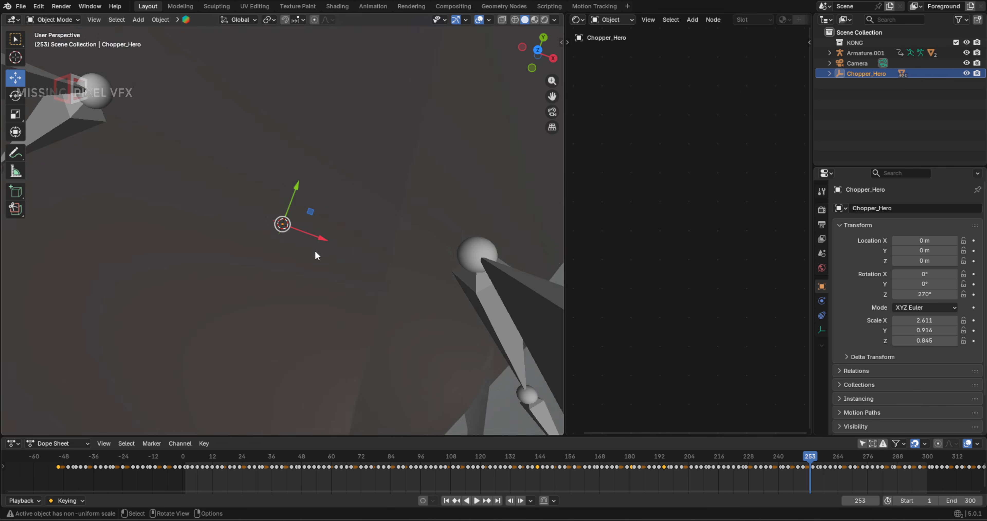
scroll(312, 255, "down", 1)
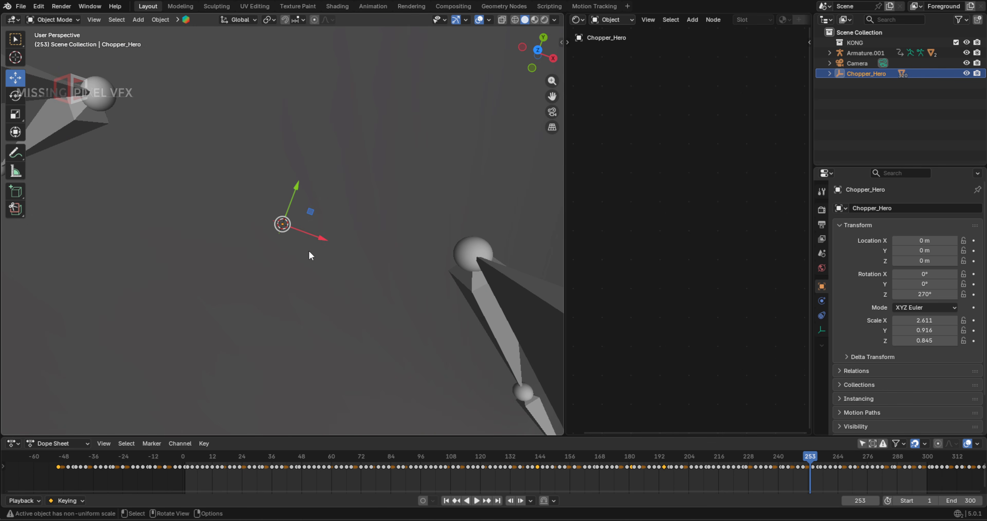
scroll(308, 251, "down", 4)
middle_click_drag(309, 251, 246, 168)
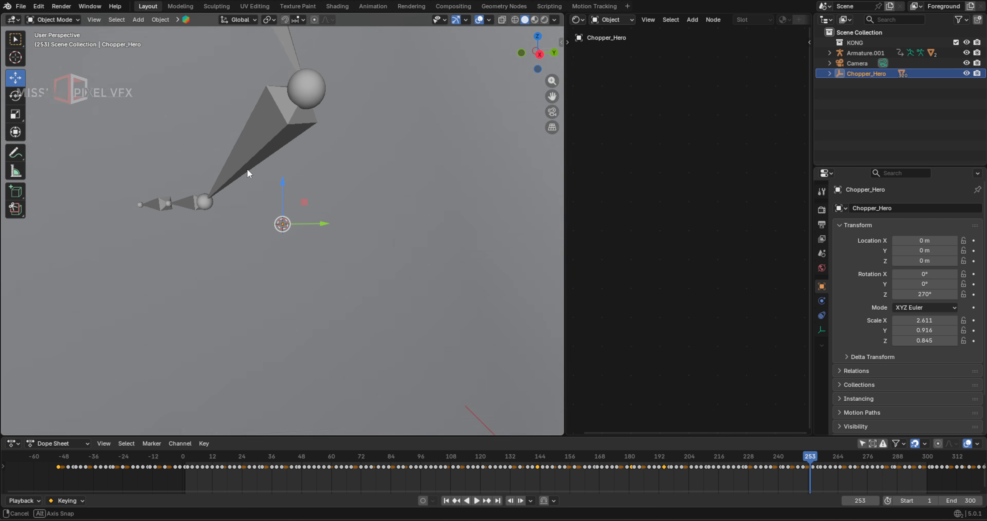
scroll(326, 315, "down", 15)
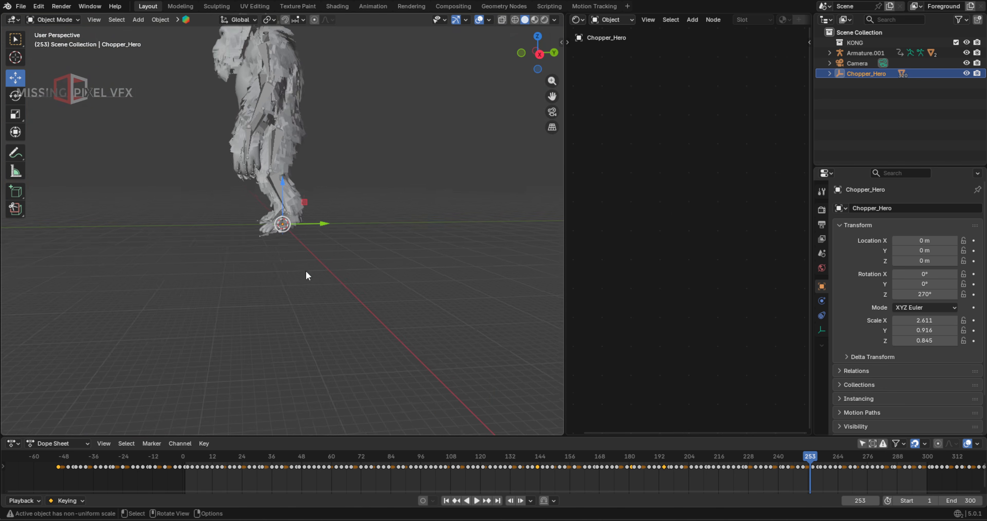
scroll(305, 272, "down", 1)
left_click_drag(321, 223, 152, 235)
key("KP_Decimal")
key("KP_3")
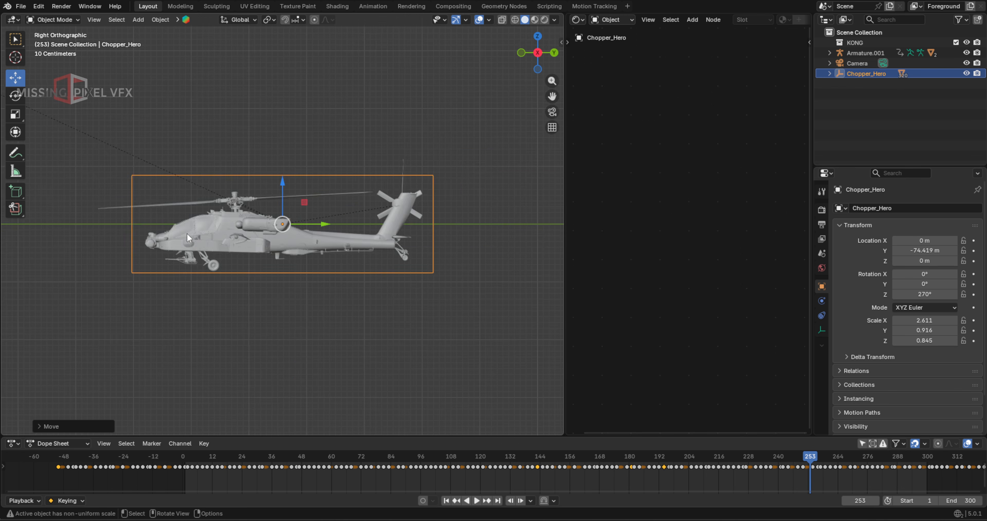
- Replace the Shader Editor with the Asset Browser and place the A Chinese worker character in front of the helicopter's nose for scale
middle_click_drag(187, 233, 324, 228, "shift")
left_click(577, 20)
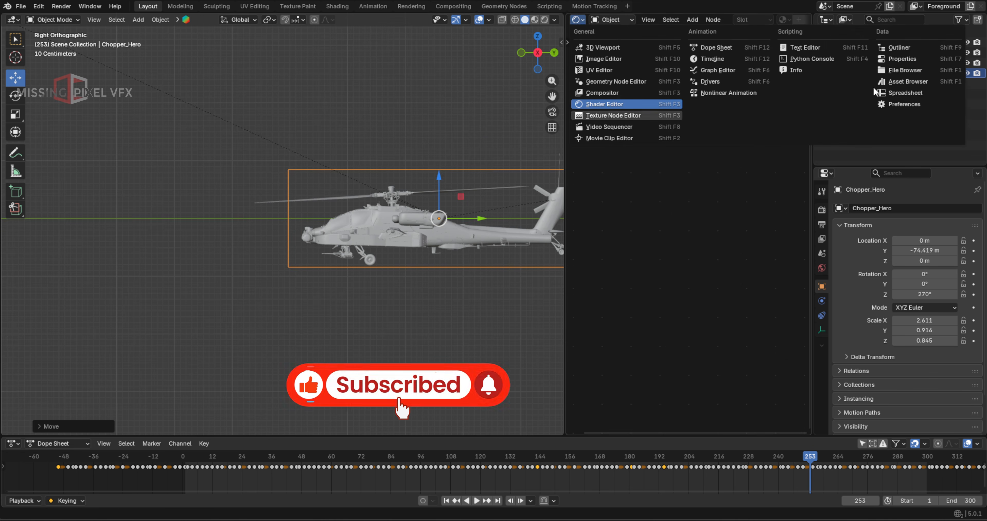
left_click(882, 82)
left_click_drag(717, 264, 188, 220)
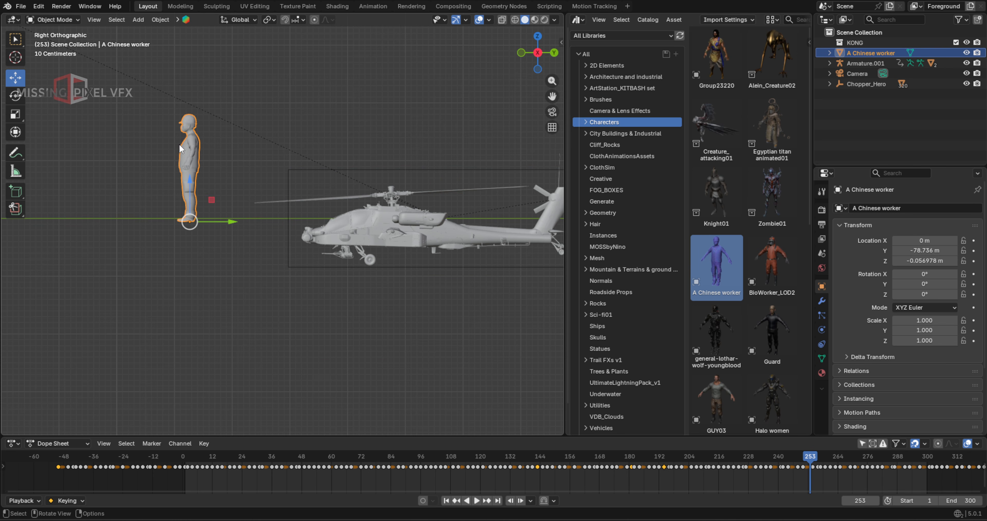
- Measure the worker figure's height
left_click(17, 172)
left_click_drag(159, 115, 160, 164)
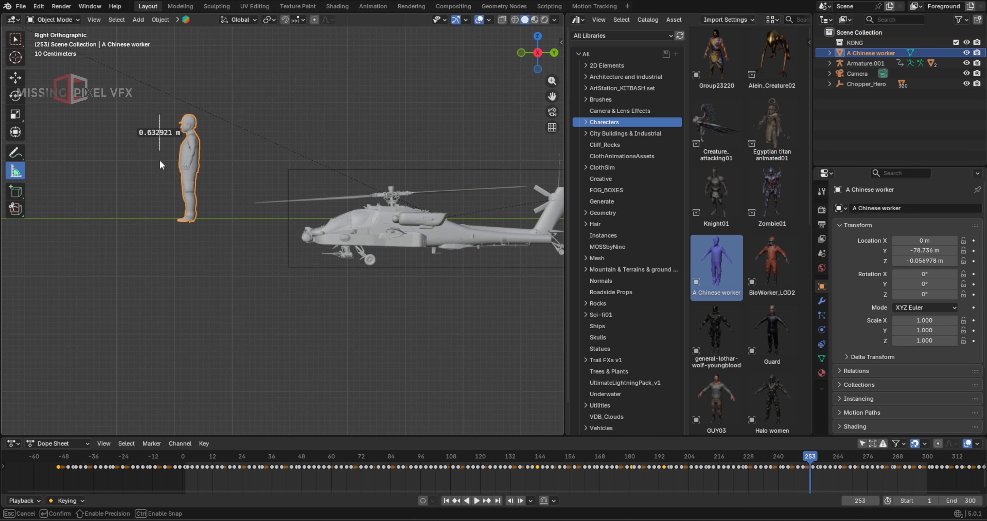
left_click(16, 79)
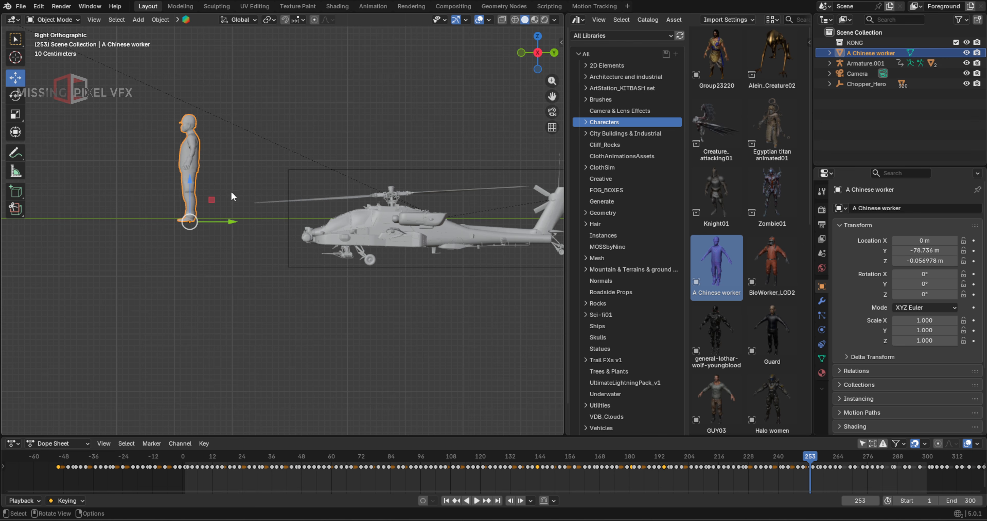
- Scale the helicopter up to about 11.159 × 3.917 × 3.612 beside the worker and move it to Y -67.258 m, Z 3.4337 m
left_click(389, 190)
scroll(397, 168, "down", 3)
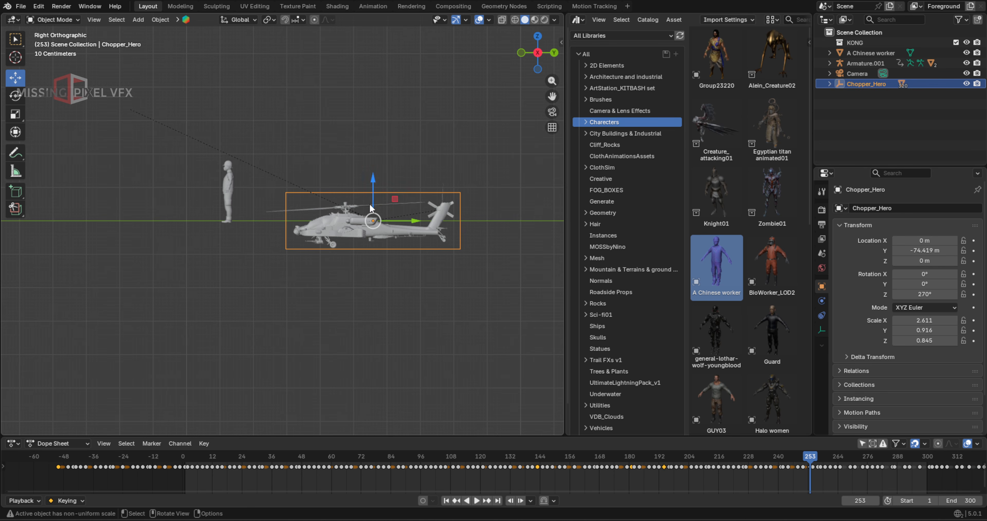
key("s")
left_click(459, 150)
scroll(282, 220, "down", 3)
left_click_drag(359, 198, 497, 131)
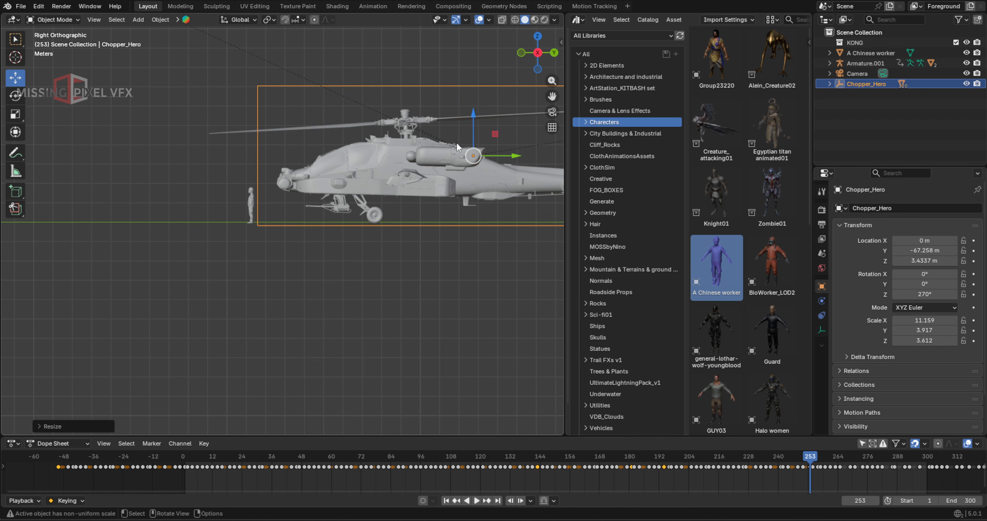
- Refine the helicopter's scale to 10.647 × 3.737 × 3.447 and set it on the ground at Y -67.551 m, Z 3.3273 m
middle_click_drag(458, 146, 326, 184, "shift")
key("s")
key("Escape")
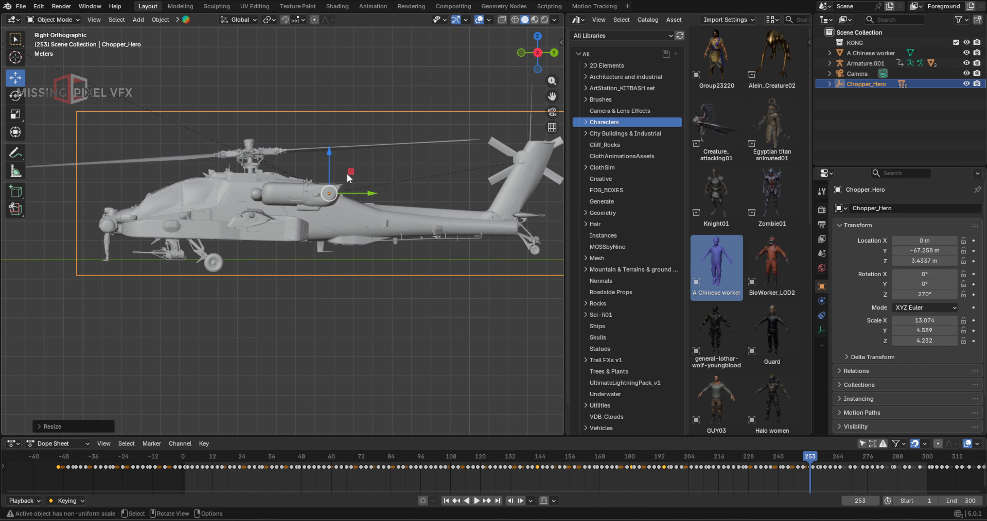
key("s")
key("Escape")
left_click_drag(267, 211, 261, 214)
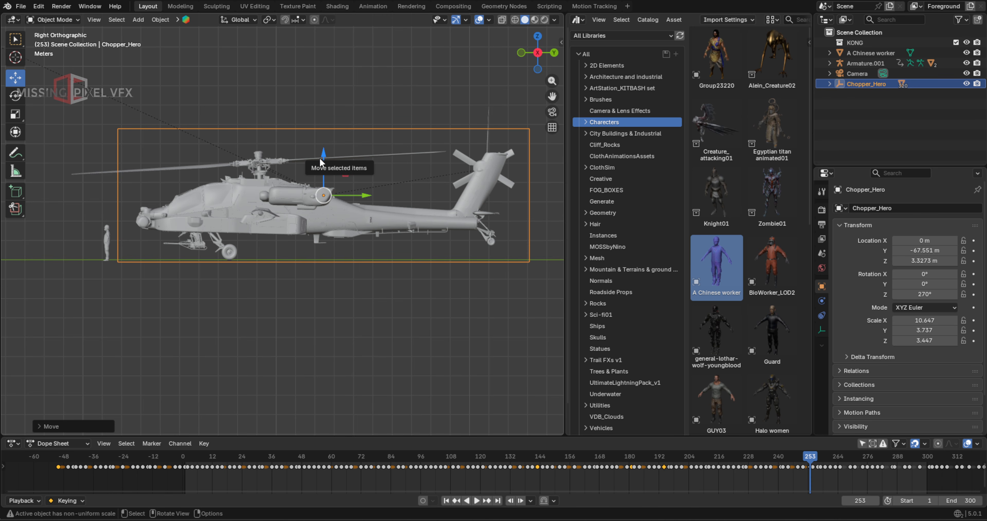
left_click(348, 247)
- Delete the worker reference figure standing in front of the helicopter
middle_click_drag(117, 242, 140, 257)
left_click(89, 267)
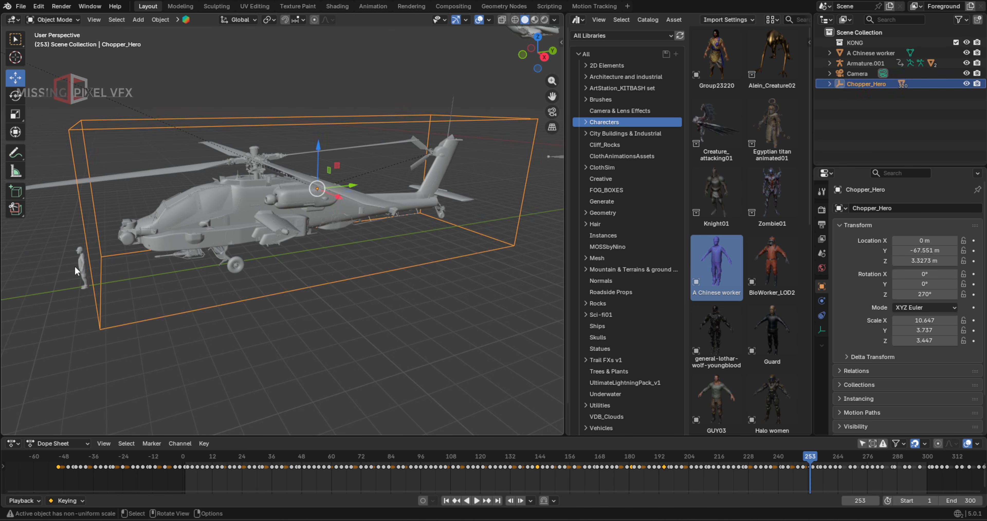
left_click(79, 268)
key("x")
left_click(81, 274)
left_click(183, 223)
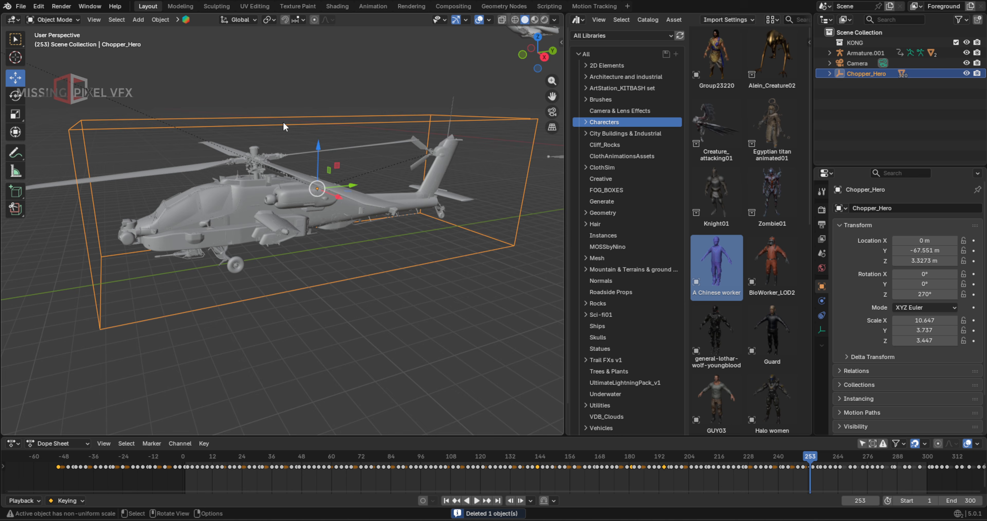
- Show the scene from the top, widen the Asset Browser area and turn it into a second 3D Viewport
key("KP_7")
scroll(284, 122, "down", 6)
scroll(323, 151, "down", 2)
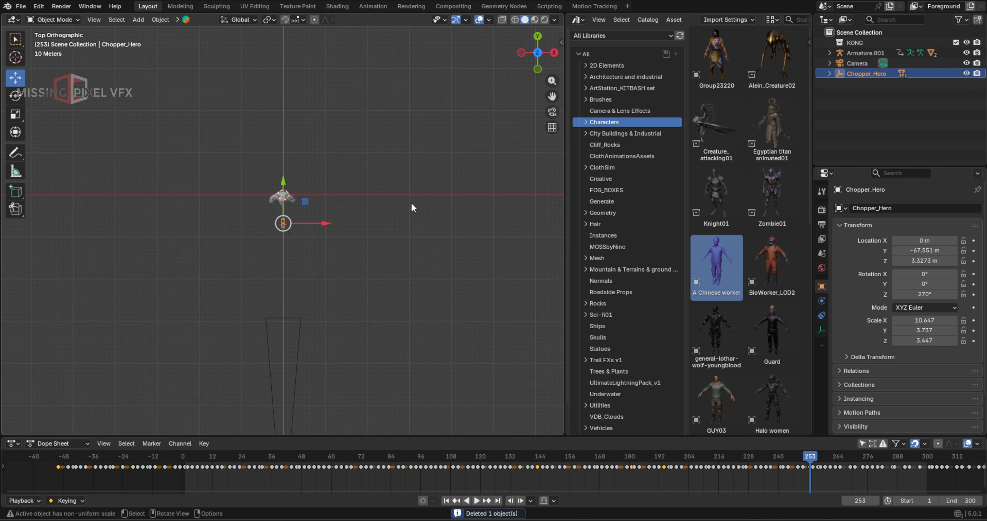
left_click_drag(566, 147, 419, 13)
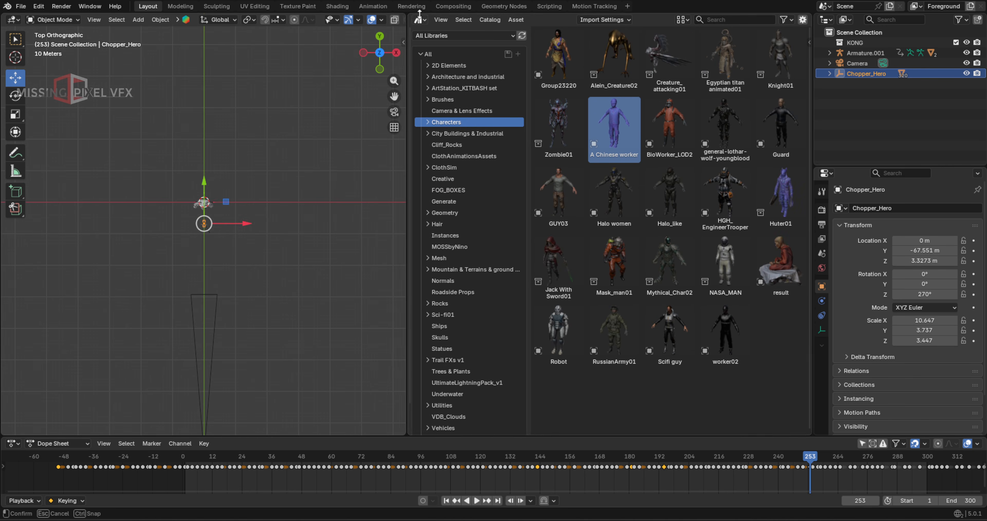
left_click(422, 21)
left_click(430, 39)
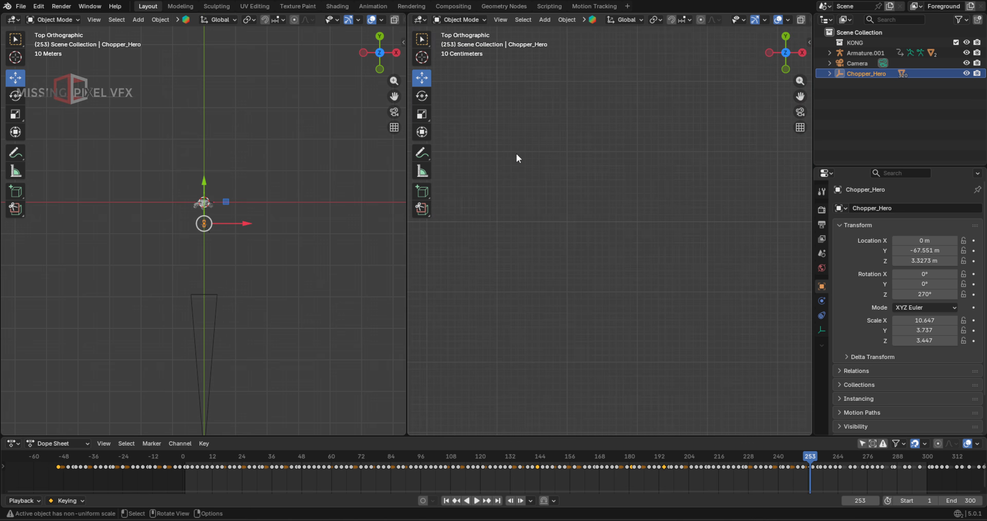
- Set the first viewport to the camera view with random object colors, and hide its overlays and gizmos
key("KP_0")
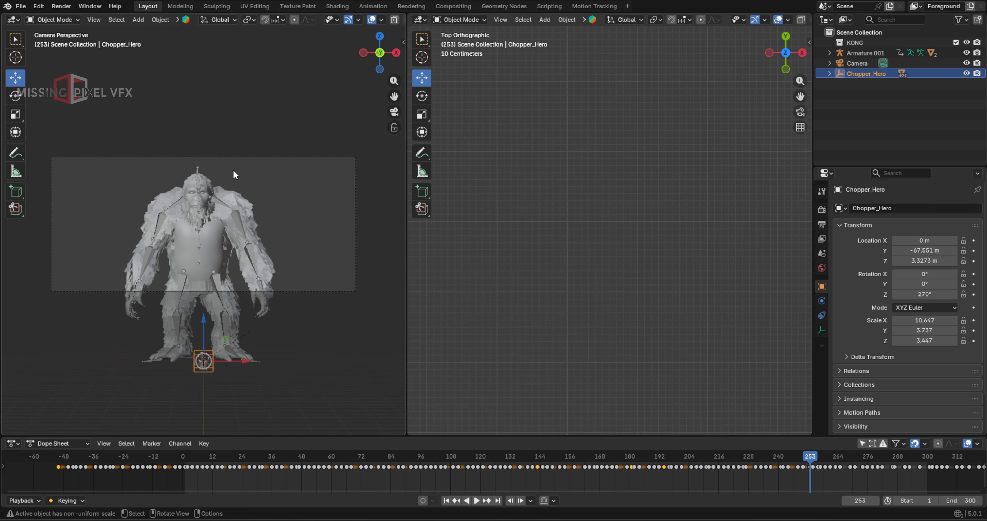
scroll(268, 20, "down", 4)
left_click(398, 19)
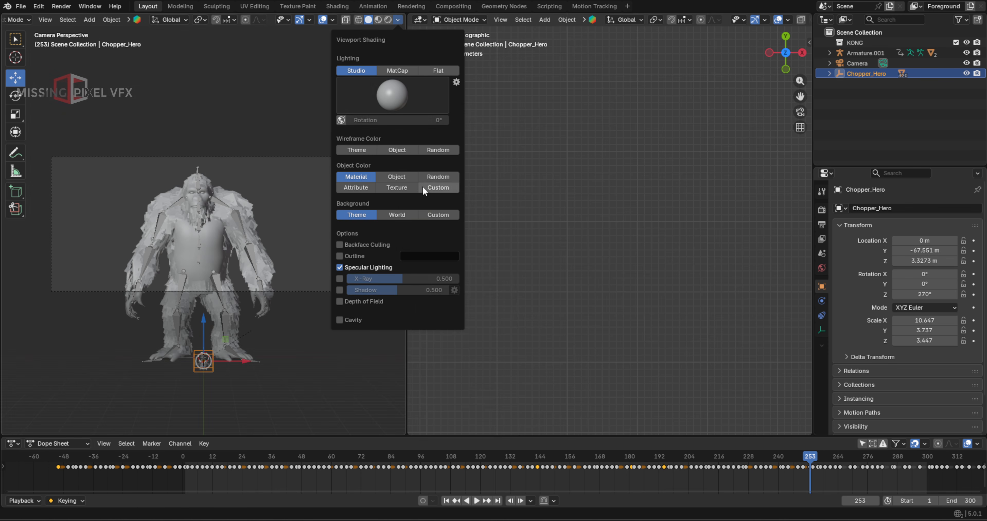
left_click(435, 177)
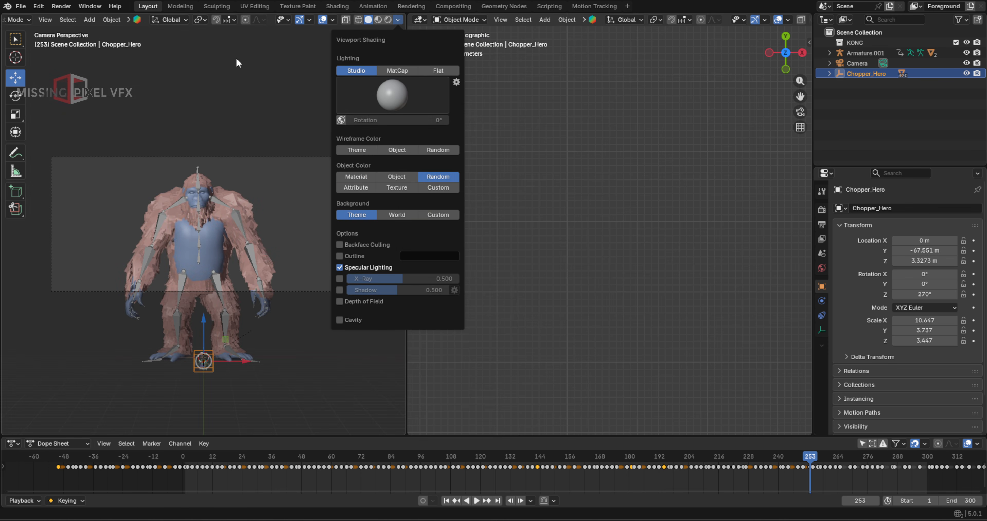
left_click(322, 19)
left_click(300, 20)
- Move the helicopter along Y to -504.13 m, inside the camera's view cone, and go to frame 2
scroll(549, 218, "down", 10)
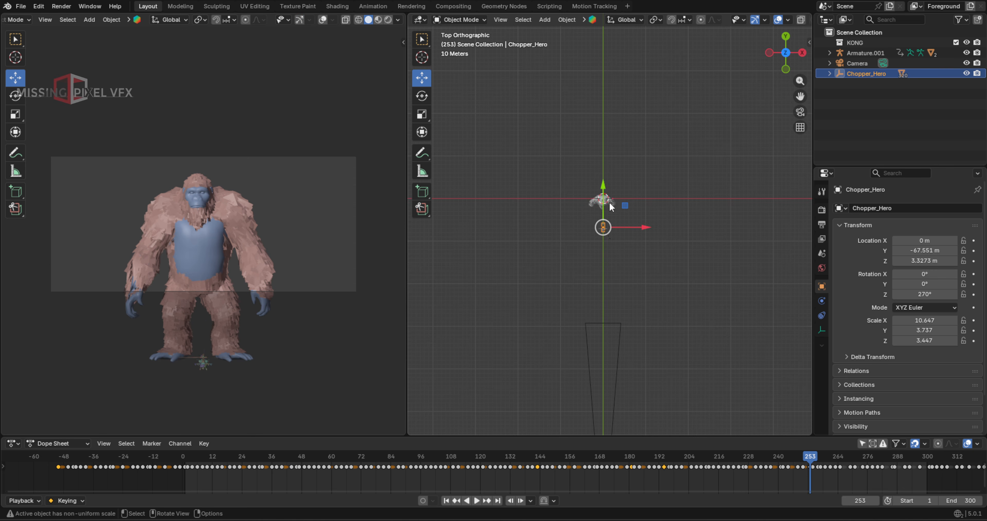
left_click_drag(604, 211, 606, 384)
left_click(183, 461)
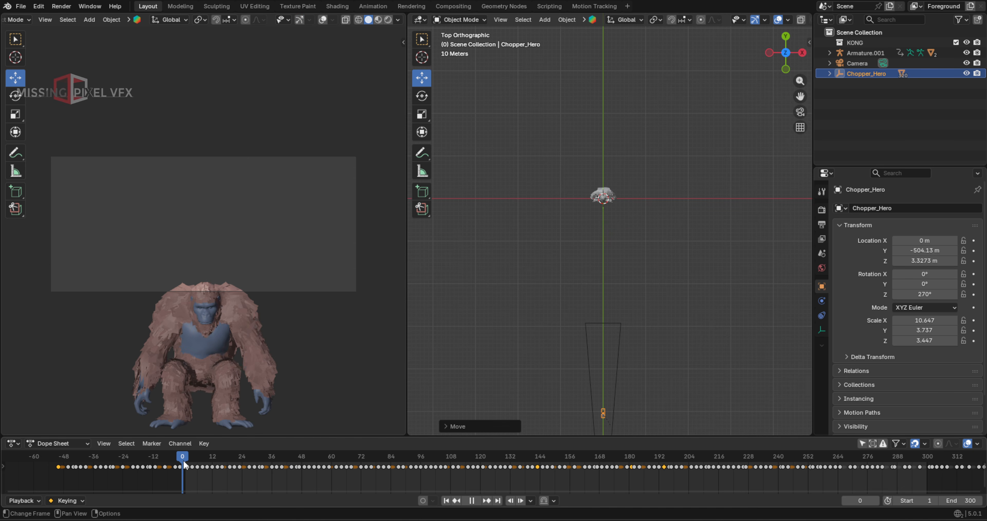
left_click_drag(185, 461, 186, 461)
- Limit the Dope Sheet to the selected object's keyframes and go to frame 72
middle_click_drag(577, 304, 578, 221, "shift")
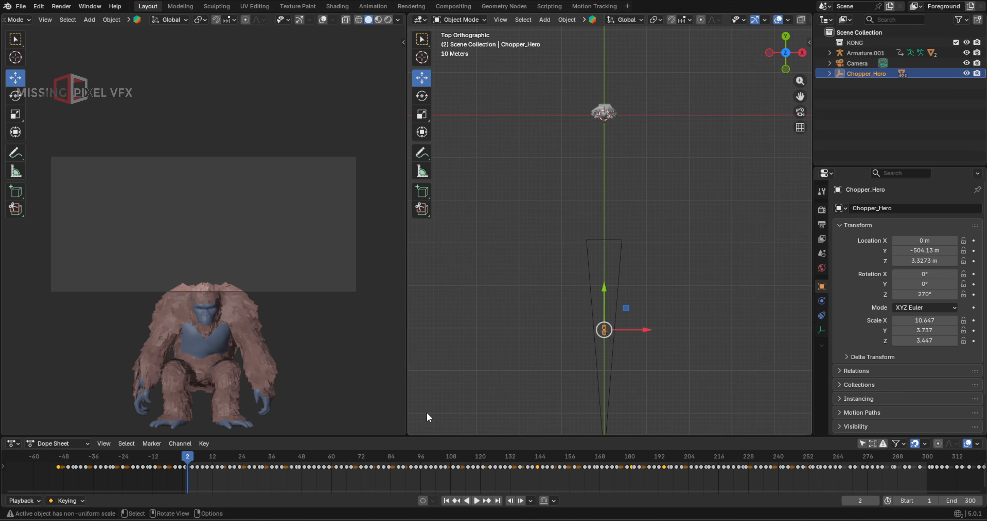
left_click(864, 443)
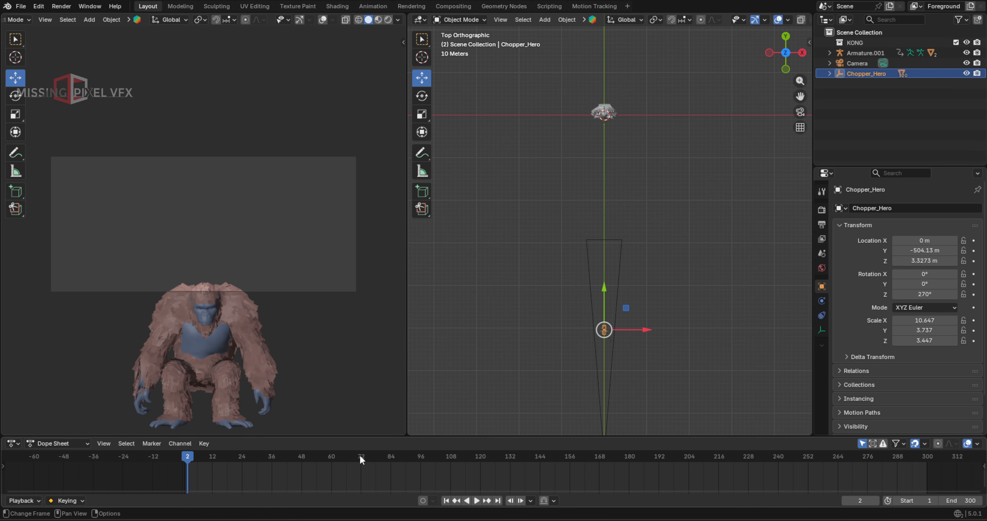
mouse_move(360, 455)
left_mouse_down()
mouse_move(392, 464)
mouse_move(360, 458)
left_mouse_up()
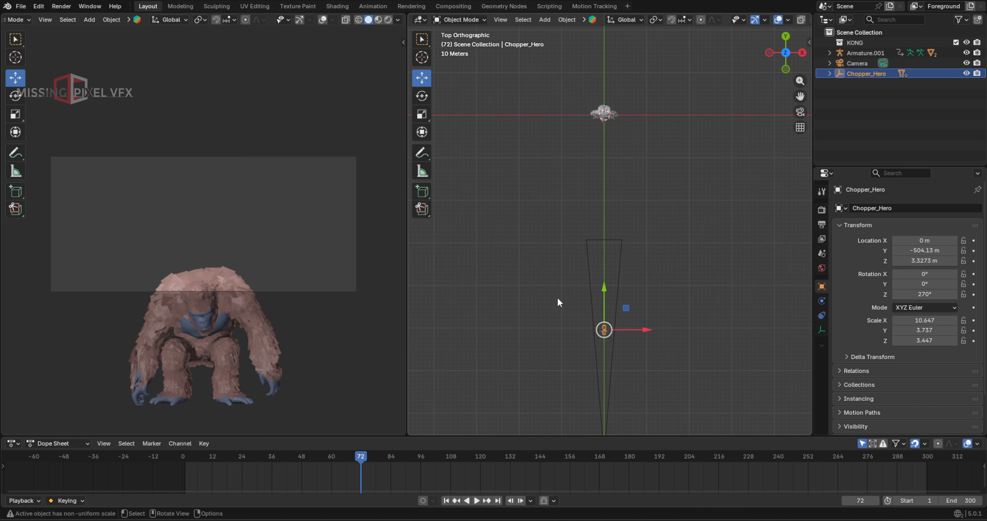
- Rotate the helicopter 180° about Z in the top view so its nose points toward Kong
scroll(602, 332, "up", 2)
middle_click_drag(615, 367, 606, 304, "shift")
scroll(607, 305, "up", 4)
middle_click_drag(577, 377, 586, 288, "shift")
scroll(586, 288, "up", 3)
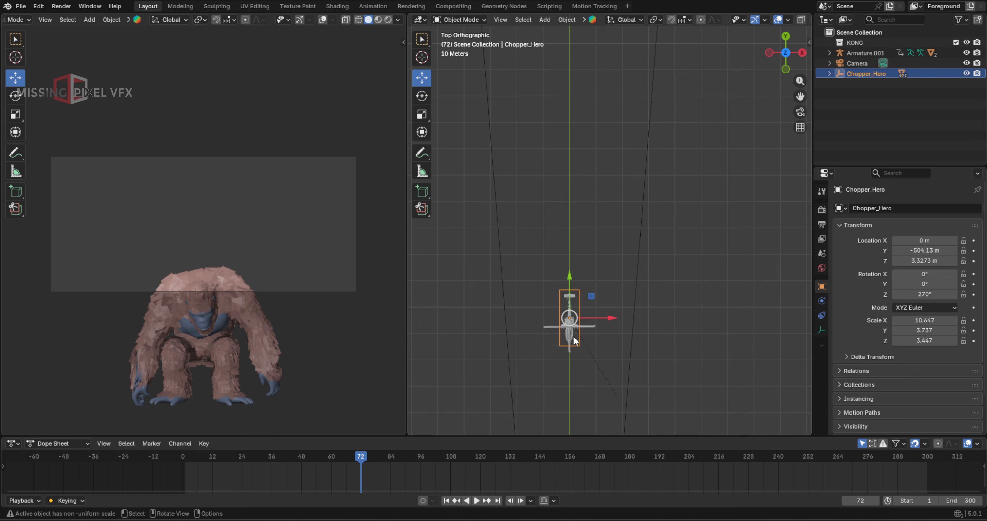
type("r180")
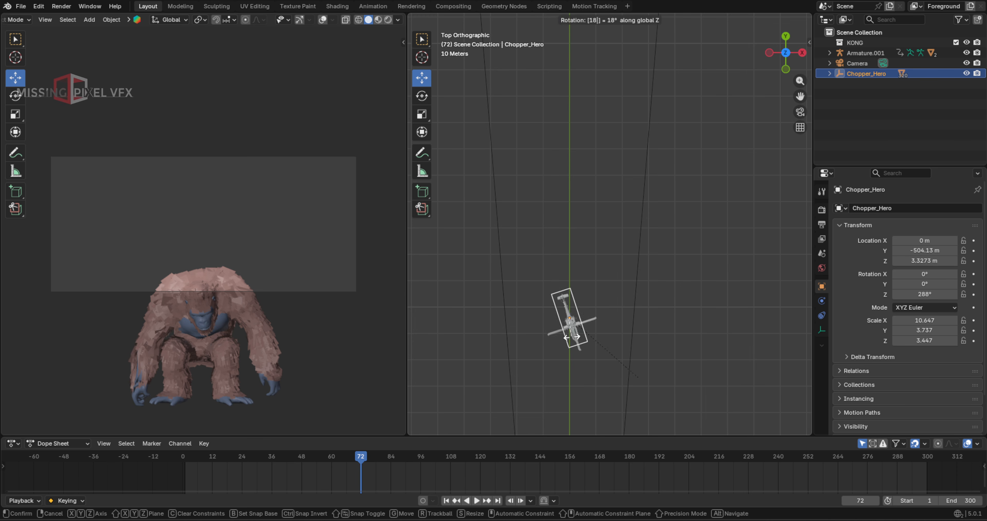
key("Return")
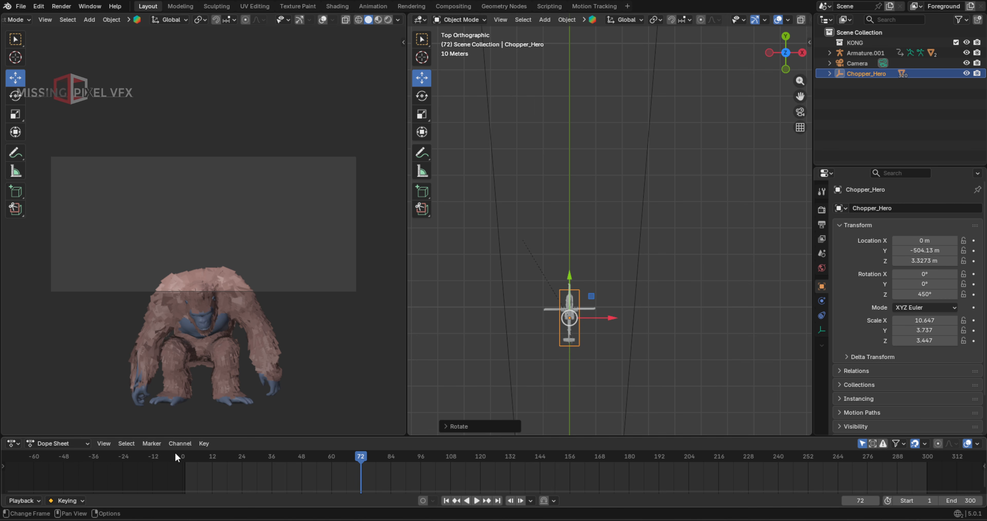
- Replace the Dope Sheet with the Timeline and return to frame 1
left_click(13, 443)
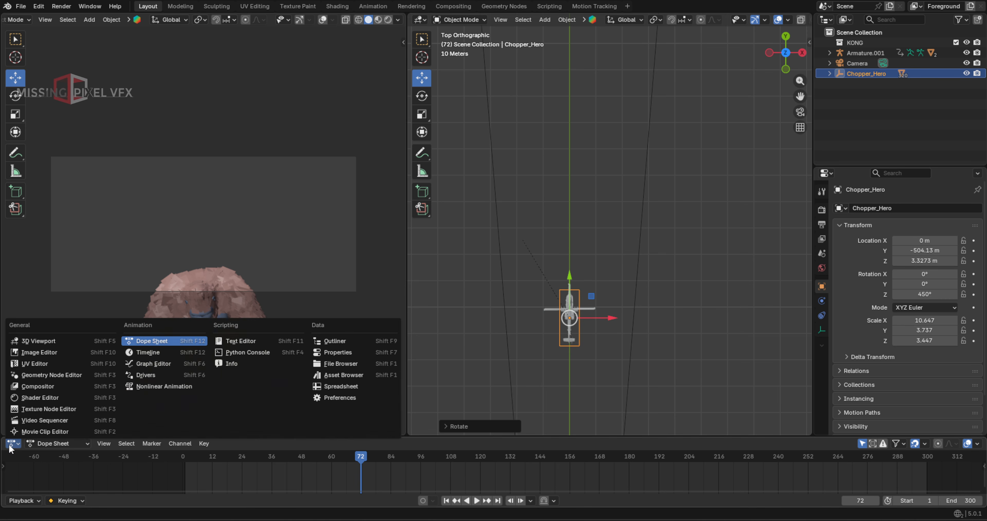
left_click(146, 353)
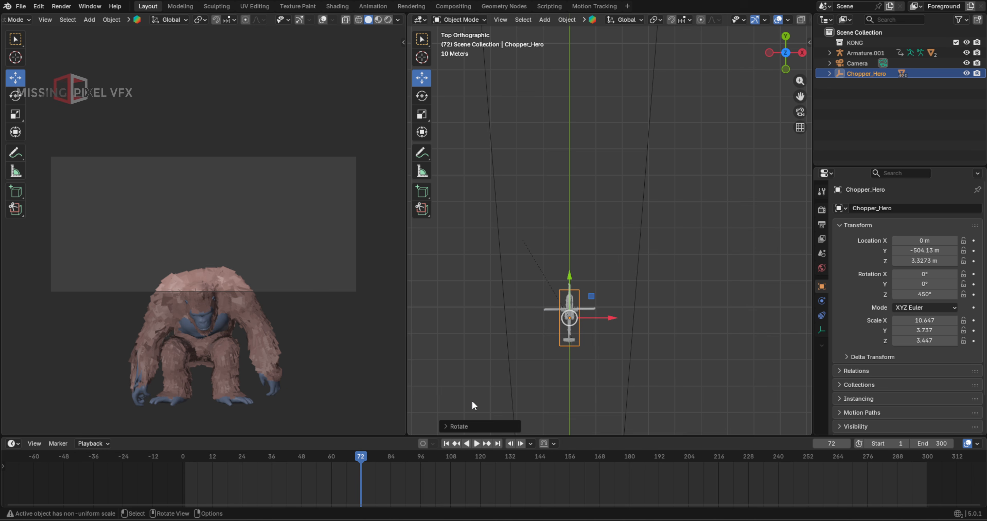
left_click(446, 443)
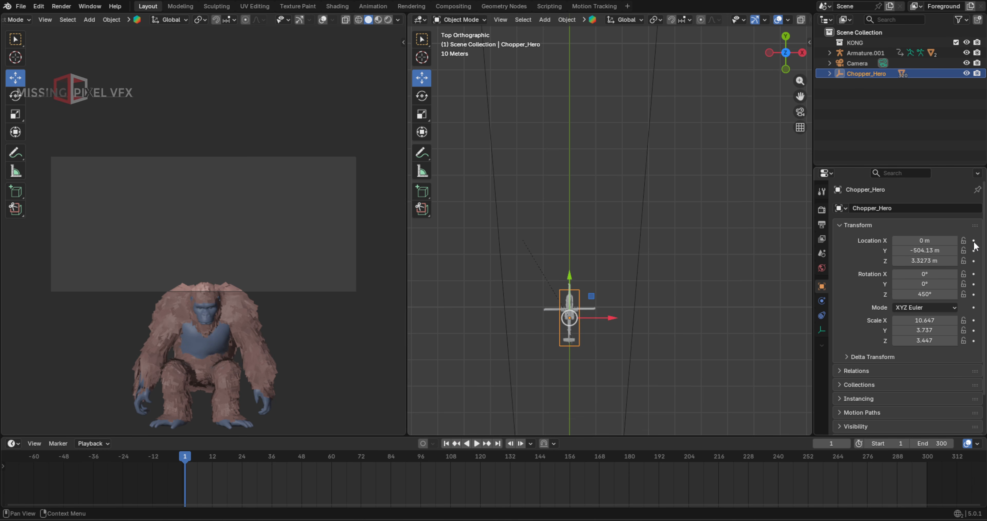
- Keyframe the helicopter's Y location at frame 1, and keyframe it at -82.831 m on frame 300
left_click(973, 251)
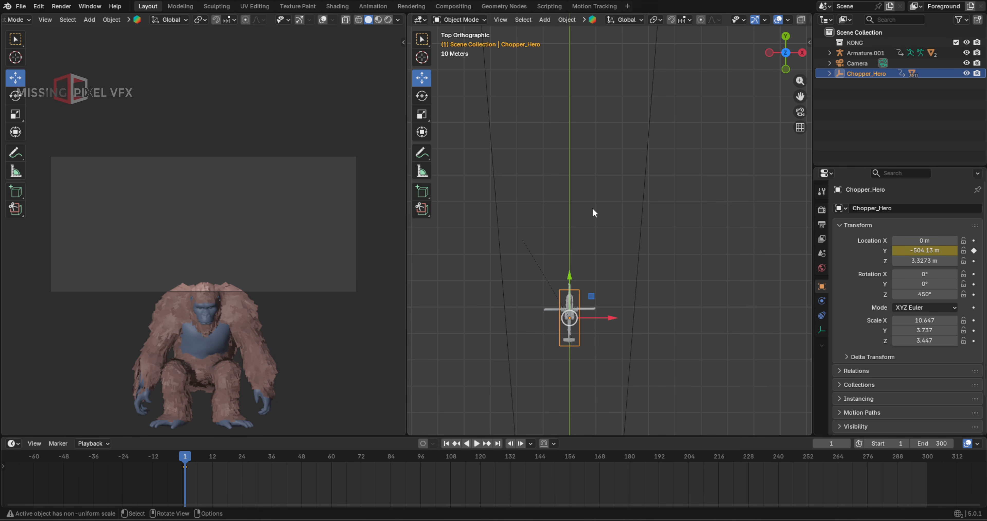
scroll(574, 282, "down", 5)
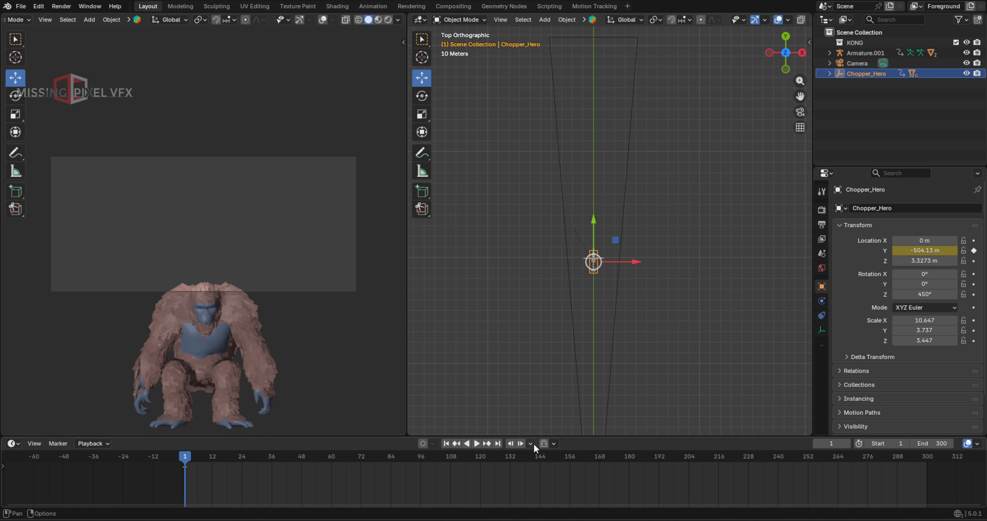
left_click(497, 443)
scroll(571, 345, "down", 8)
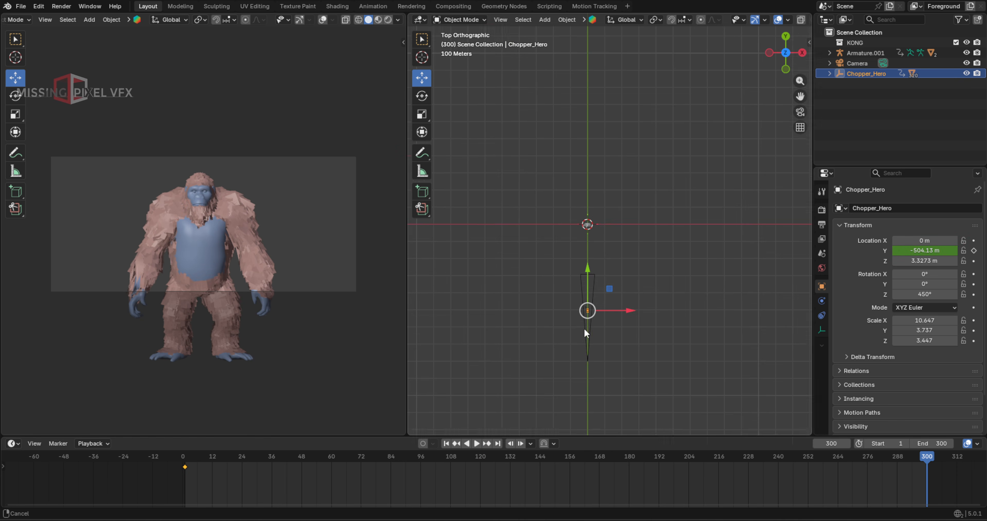
left_click_drag(588, 294, 584, 210)
left_click(584, 217)
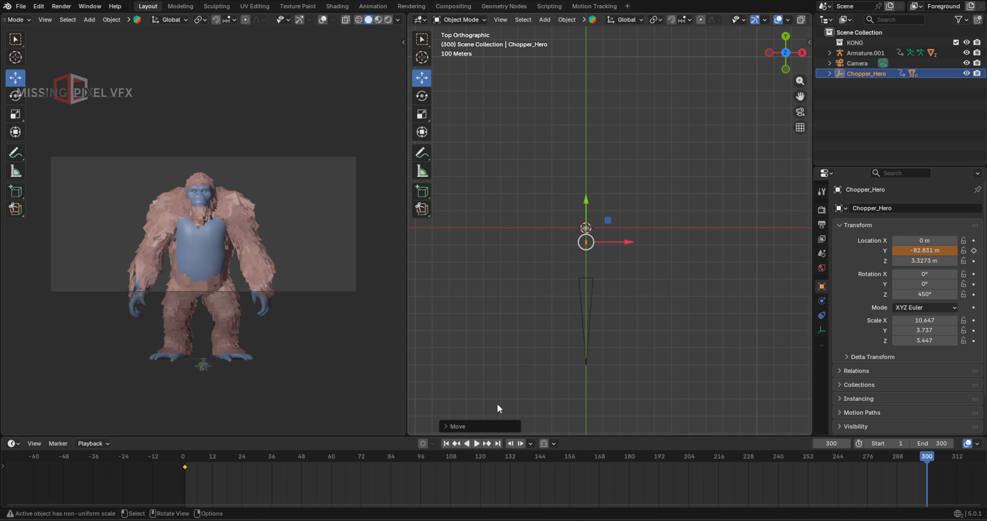
left_click(973, 250)
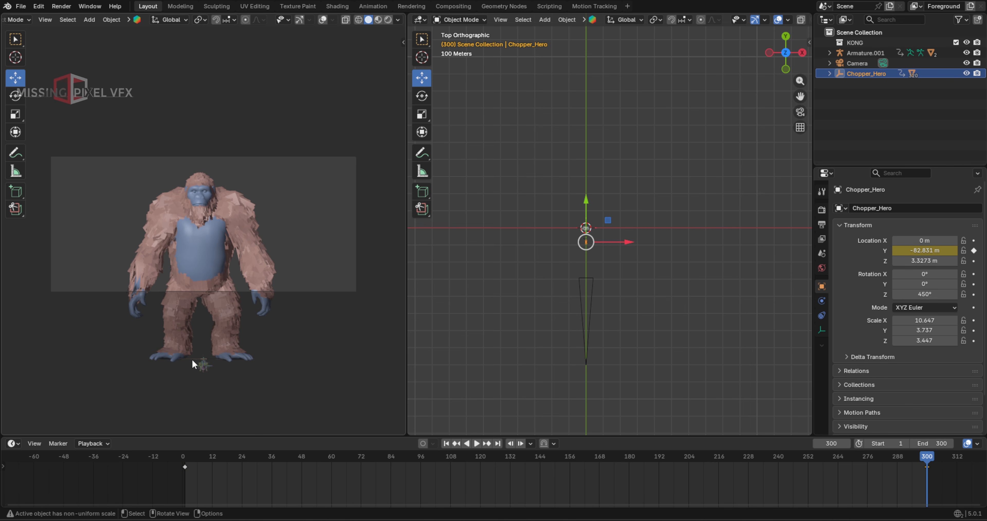
- Raise the helicopter to Z 56.907 m and re-keyframe its Y location at -844.18 m on frame 1, behind the camera
left_click_drag(925, 260, 938, 260)
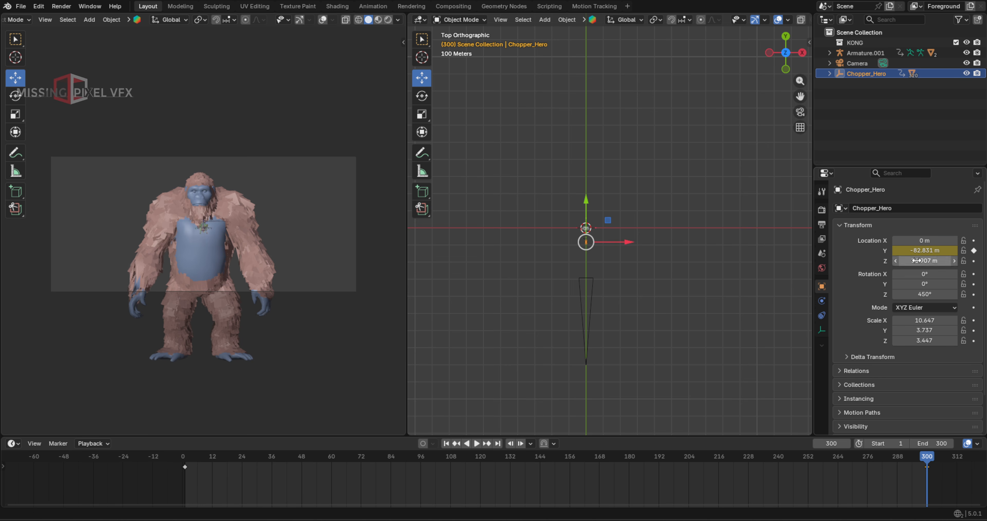
left_click(446, 443)
left_click_drag(586, 286, 586, 343)
left_click(974, 250)
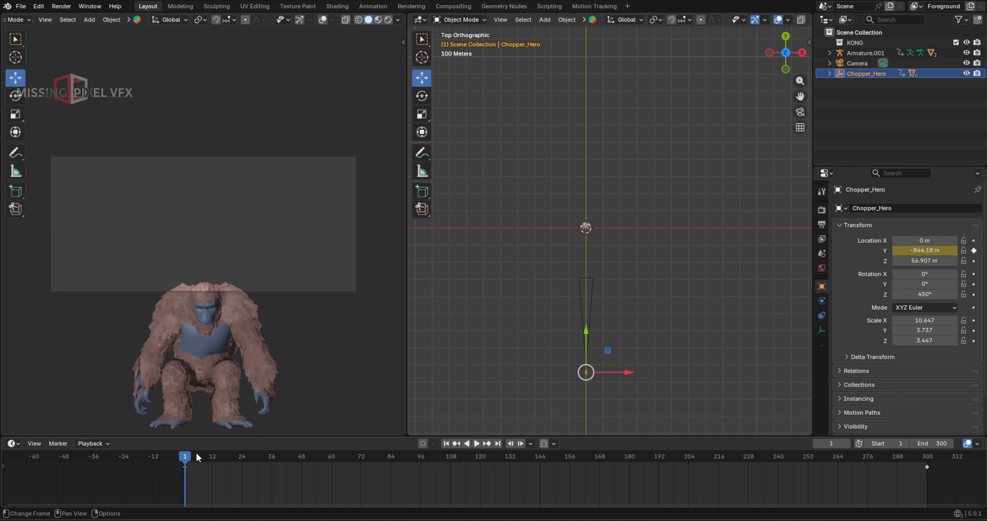
- Preview the flight, and re-keyframe the helicopter's Y location at -576.35 m on frame 300
key("space")
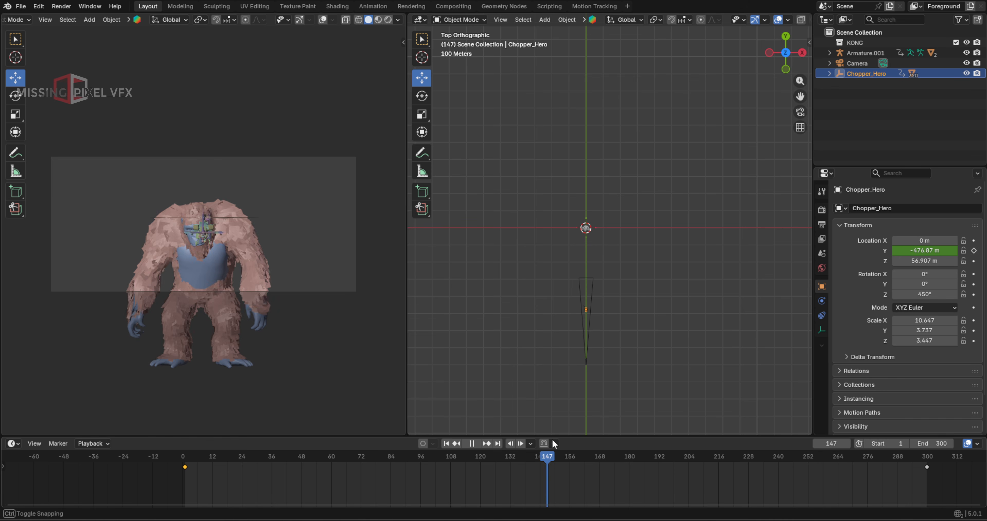
key("space")
left_click(497, 443)
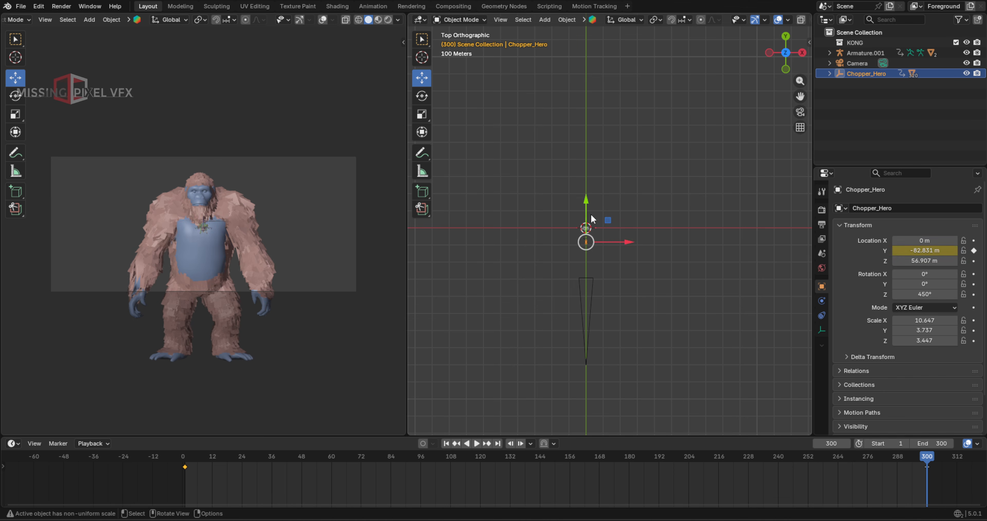
left_click_drag(591, 219, 591, 303)
key("i")
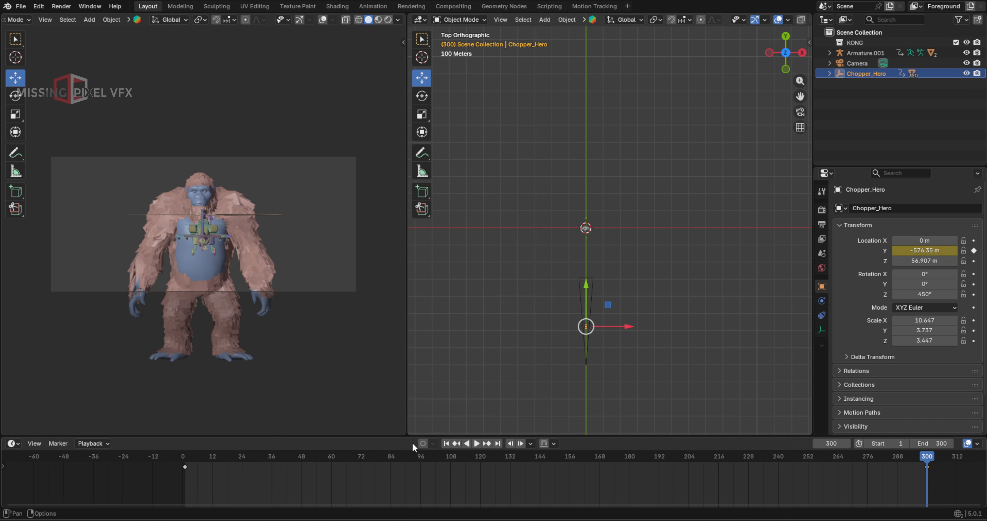
- Play the animation from the first keyframe and scrub back to frame 122 to examine the helicopter's entry
left_click(183, 466)
key("space")
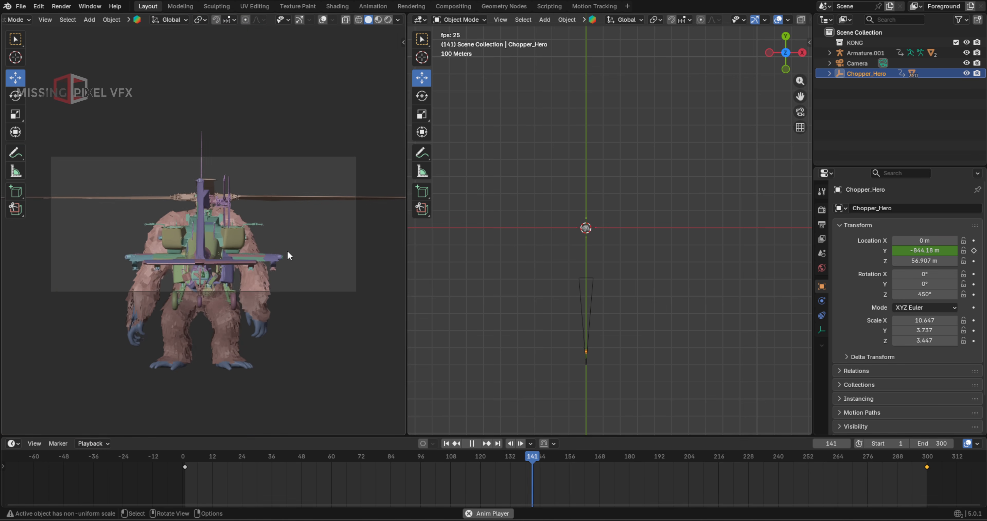
key("space")
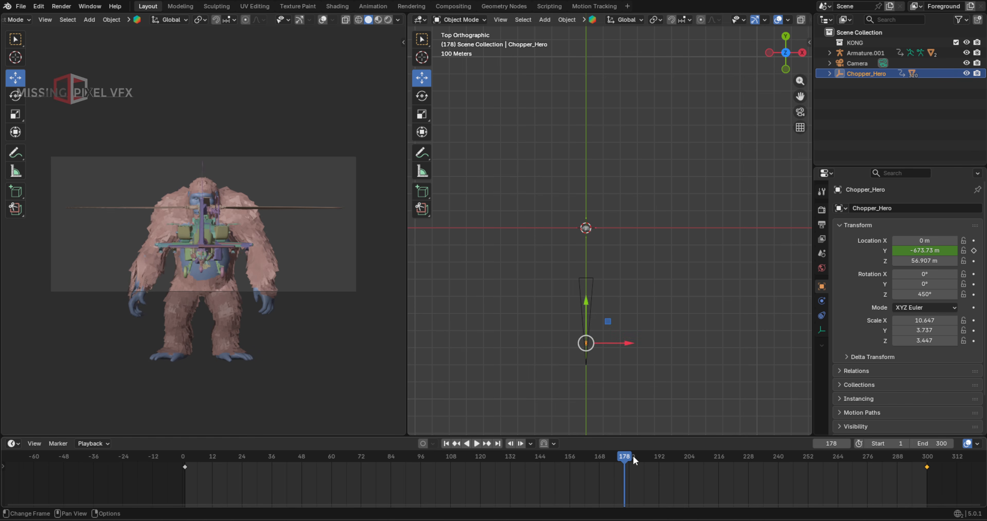
left_click_drag(633, 460, 485, 473)
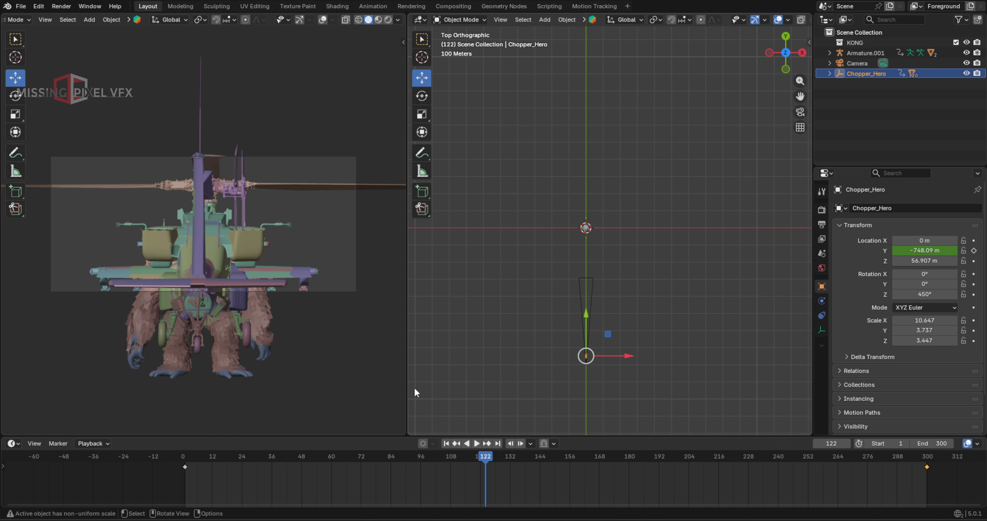
- Offset the helicopter sideways to X 3.24 m and scrub back to frame 85 to check its entry
left_click_drag(924, 240, 958, 240)
left_click_drag(485, 461, 465, 444)
left_click(465, 443)
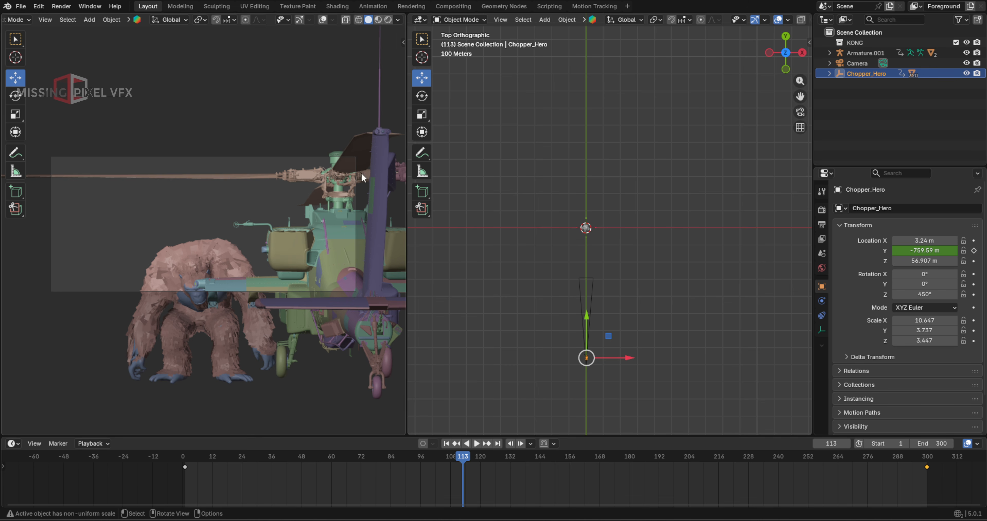
left_click_drag(462, 456, 393, 459)
- Enlarge the Timeline area, change it to the Graph Editor, and frame only the selected helicopter's transform curve
left_click_drag(117, 436, 116, 341)
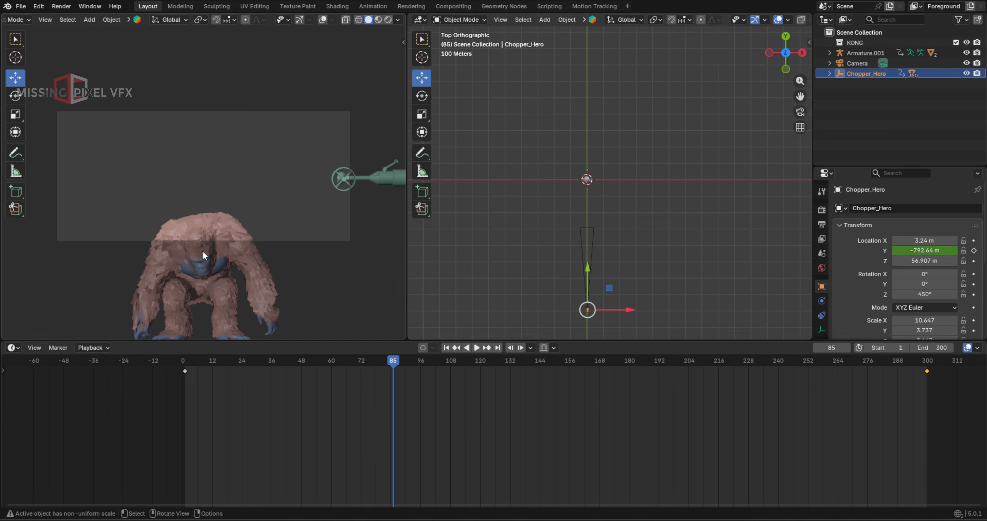
left_click(13, 347)
left_click(153, 398)
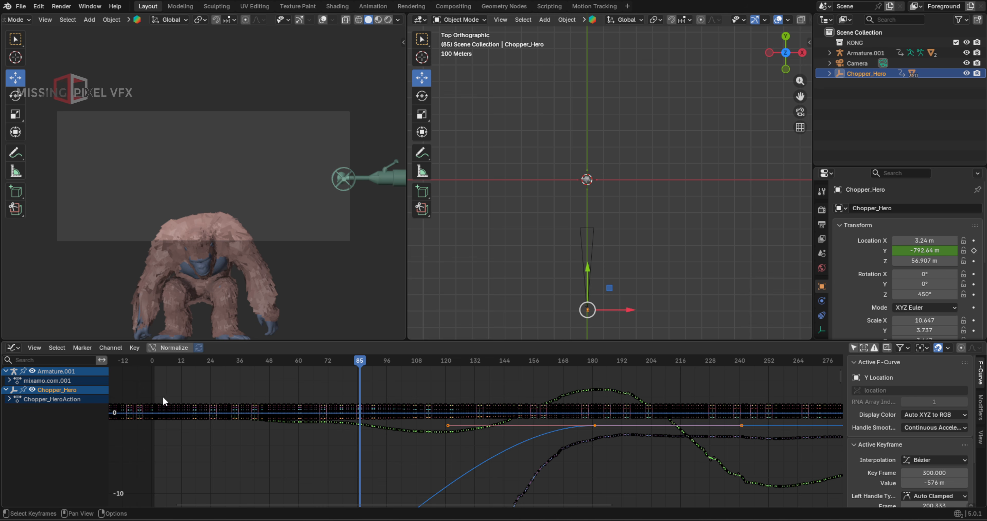
left_click(853, 347)
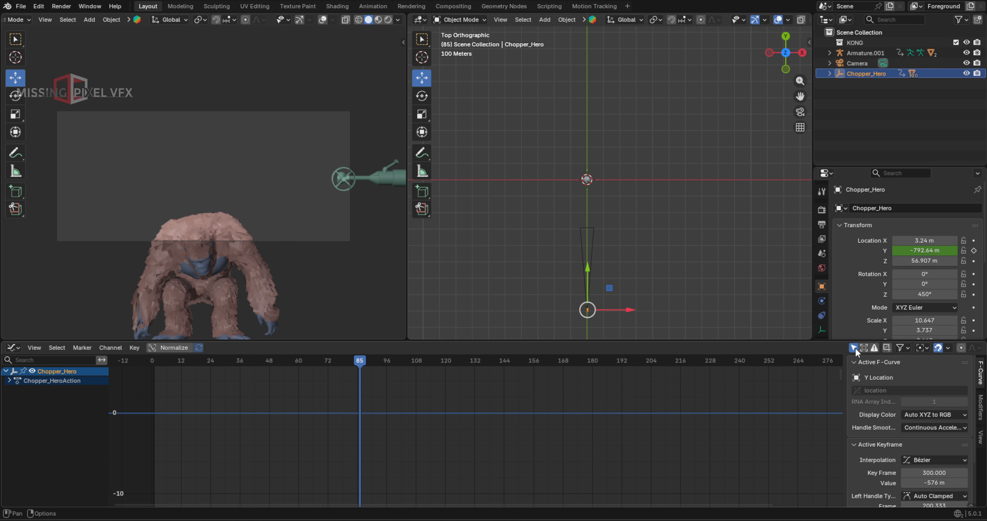
left_click(13, 383)
left_click(8, 381)
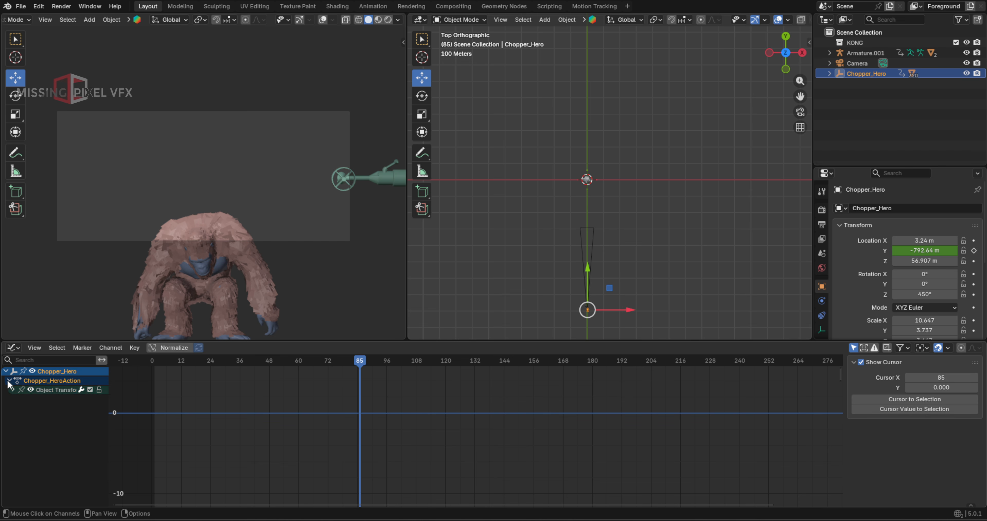
left_click(41, 389)
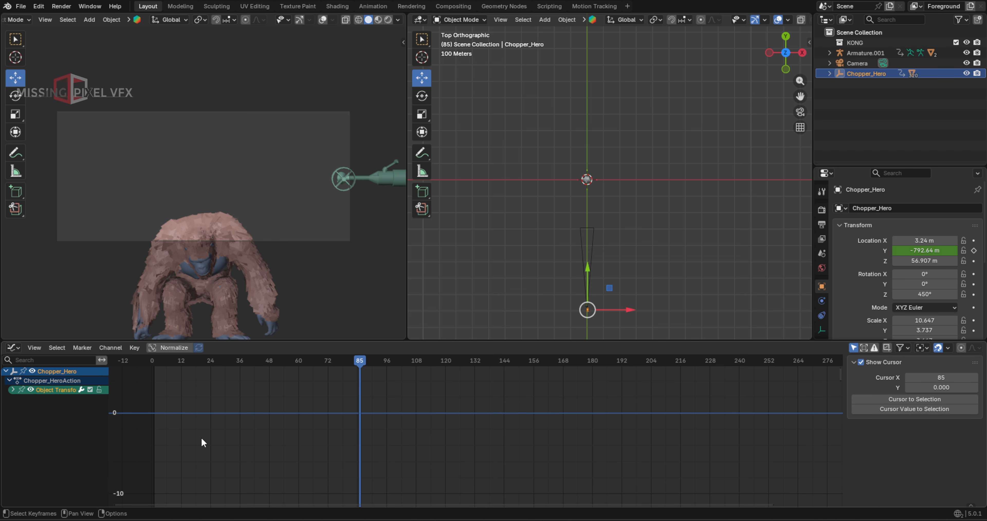
key("Home")
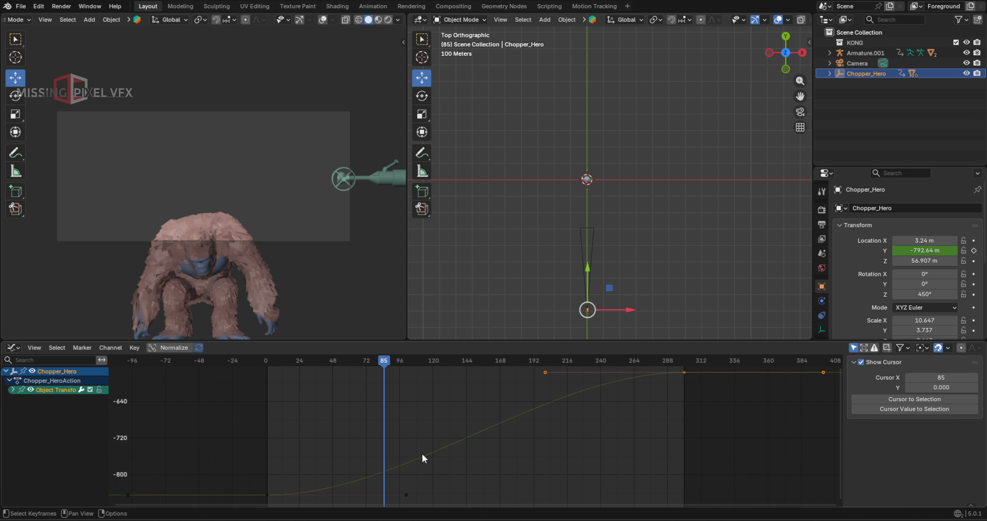
- Raise the helicopter's first Y location keyframe to about -809 m on the curve, checking its entry at frame 80
scroll(436, 447, "down", 1)
left_click_drag(307, 407, 646, 473)
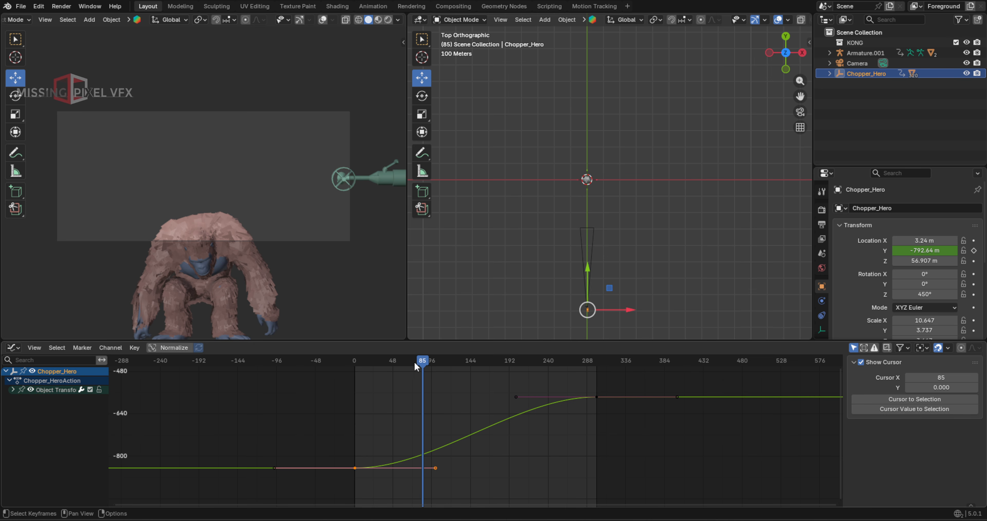
left_click_drag(416, 366, 419, 365)
left_click_drag(323, 436, 377, 476)
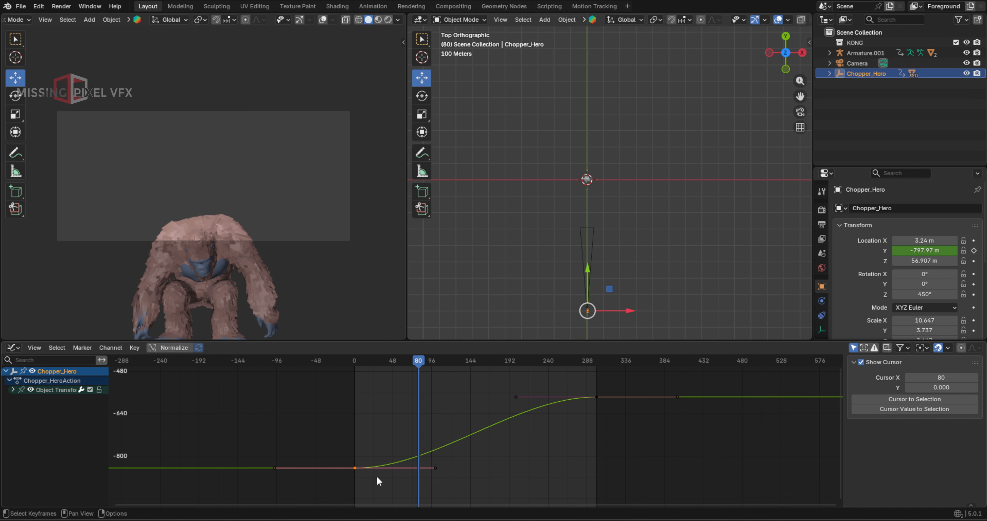
key("g")
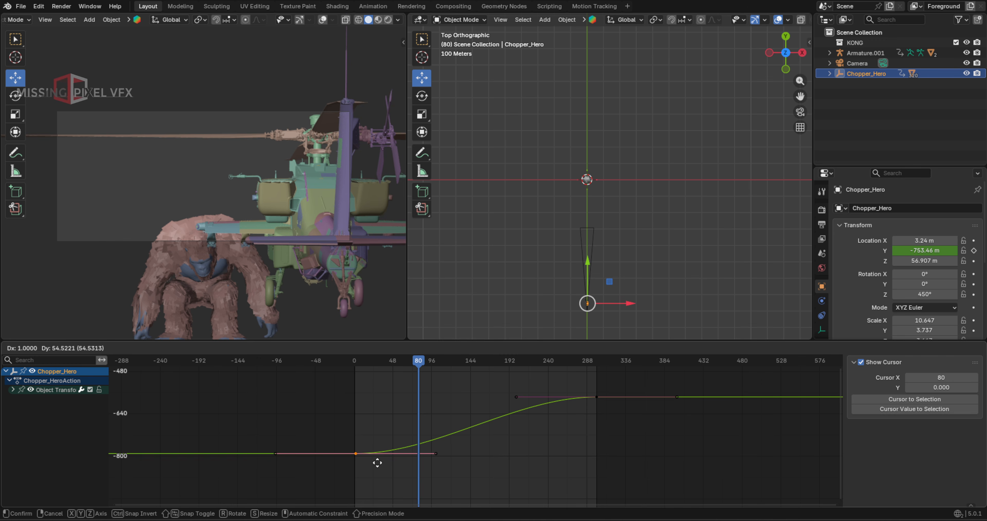
left_click(379, 467)
- Scrub back to the start and play the animation to review the helicopter's adjusted flight
left_click(420, 362)
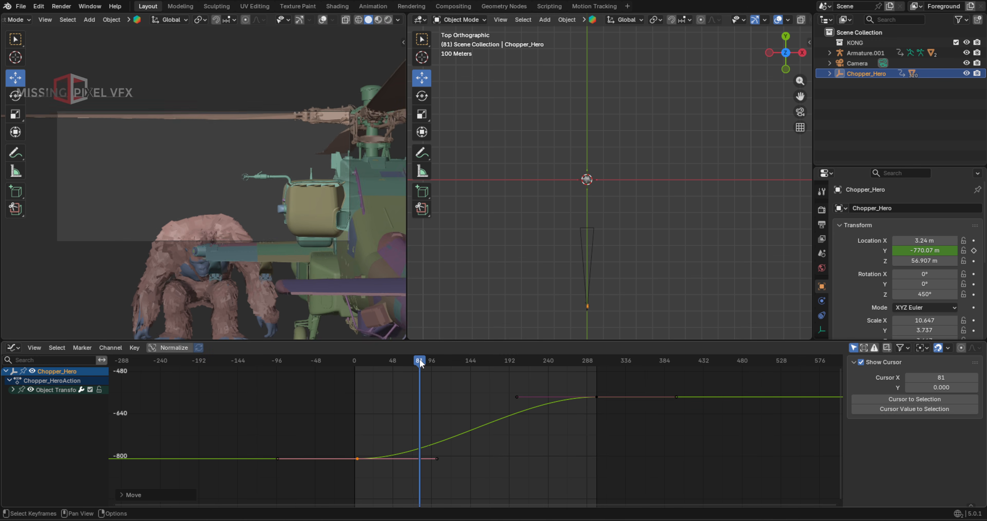
left_click_drag(420, 363, 359, 370)
key("space")
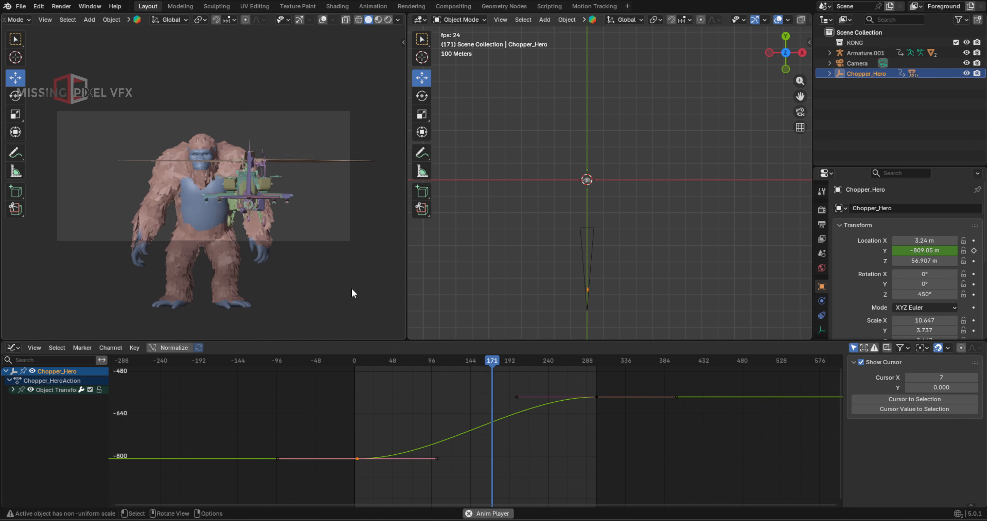
key("space")
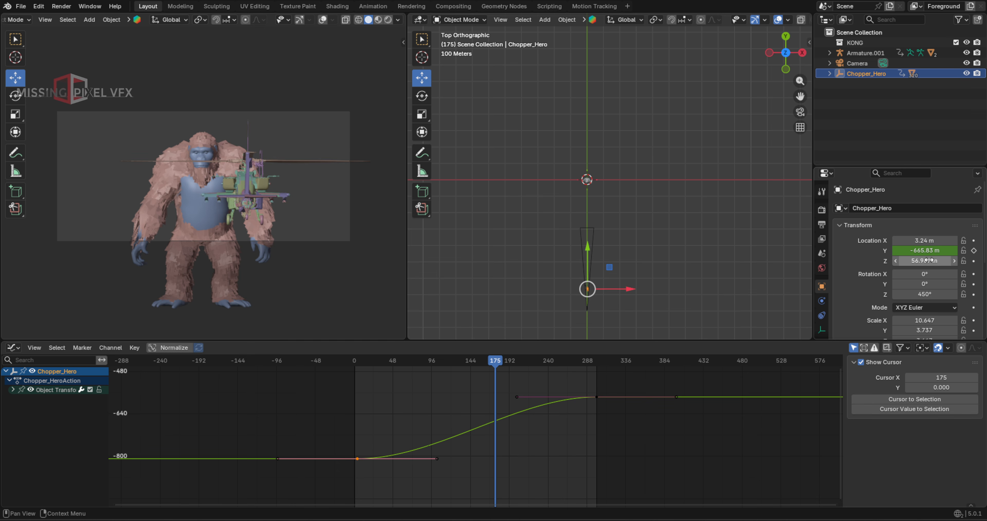
- Raise the helicopter's Z location to 58.917 m, replaying the animation from the start to check its height
left_click_drag(929, 260, 941, 260)
left_click_drag(496, 364, 354, 371)
key("space")
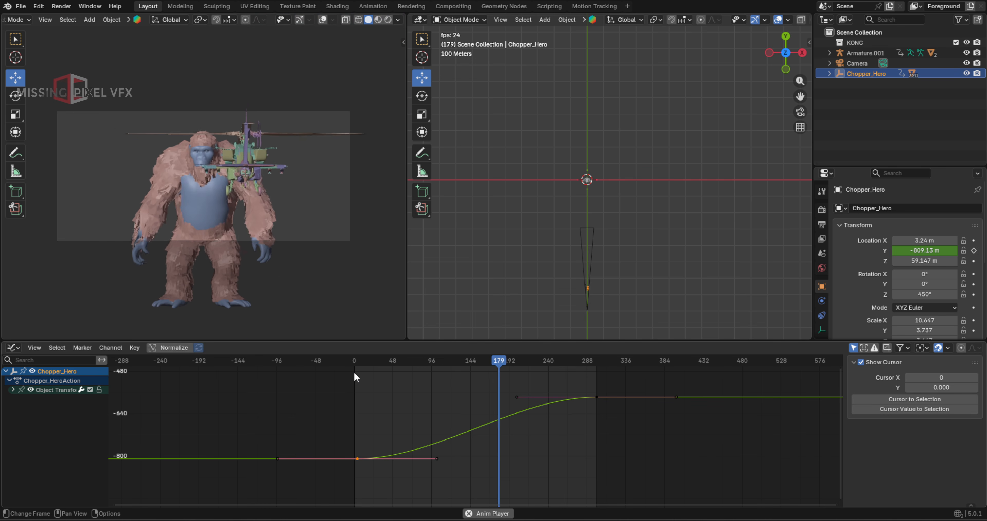
key("space")
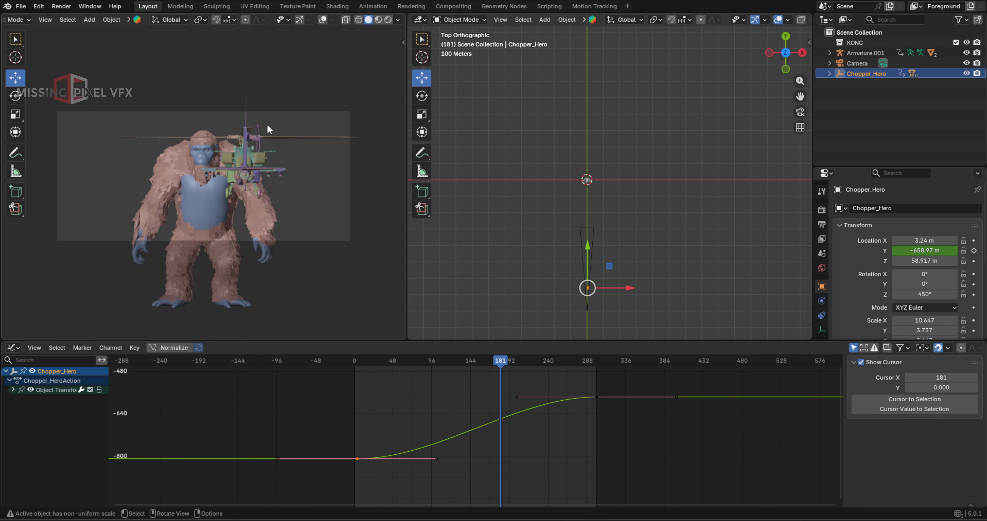
- Select the helicopter's main rotor blades and set their rotation mode to XYZ Euler
key("KP_Decimal")
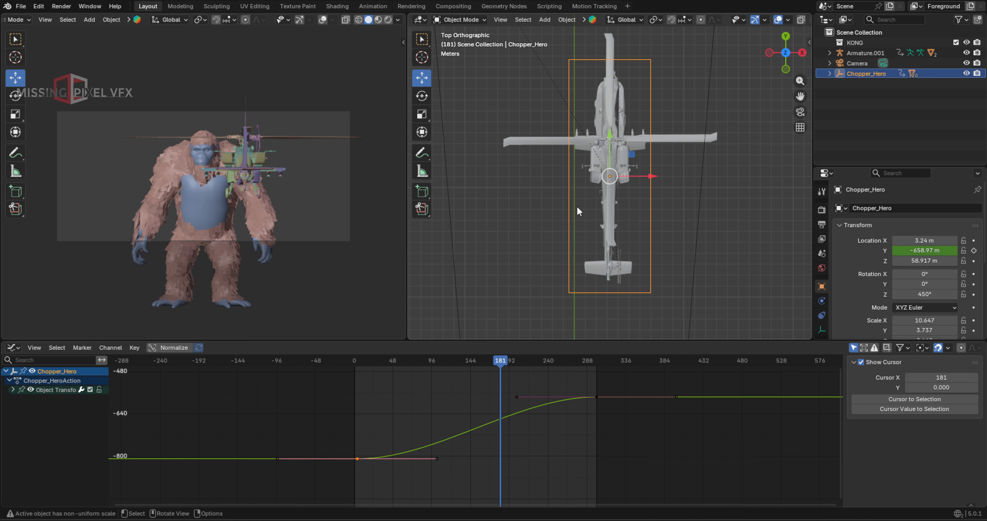
left_click(679, 143)
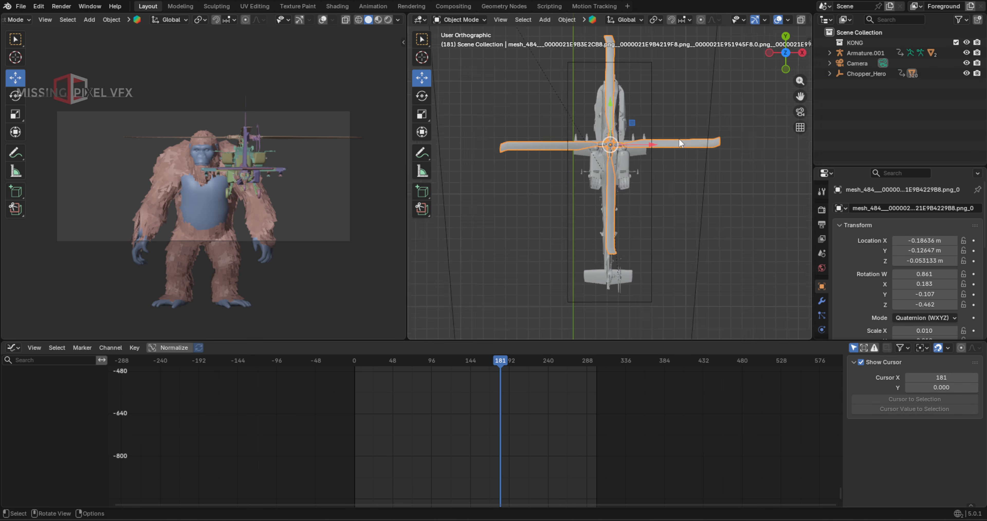
middle_click_drag(678, 137, 657, 203)
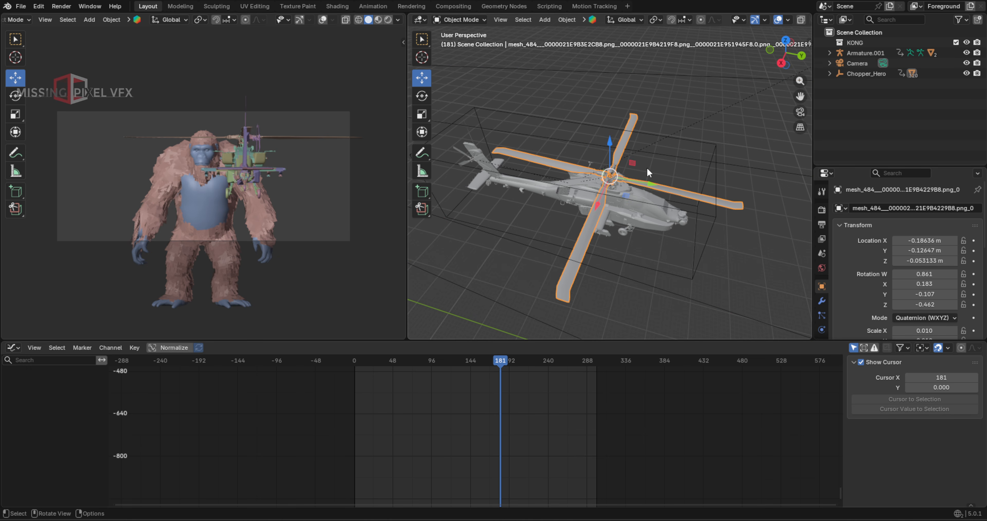
left_click(937, 317)
left_click(906, 341)
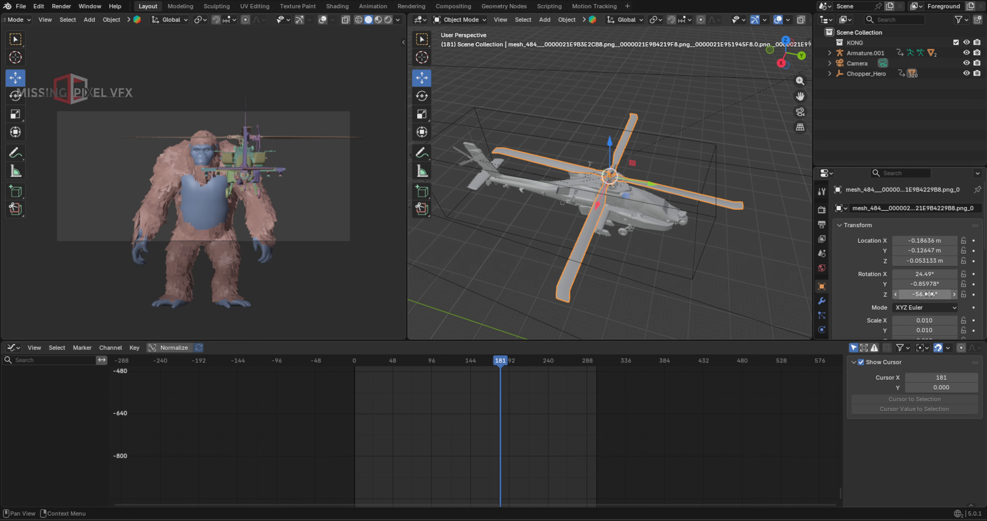
- Drive the main rotor blades' Z rotation with the expression #frame and play the animation to check the spin
left_click_drag(923, 295, 936, 295)
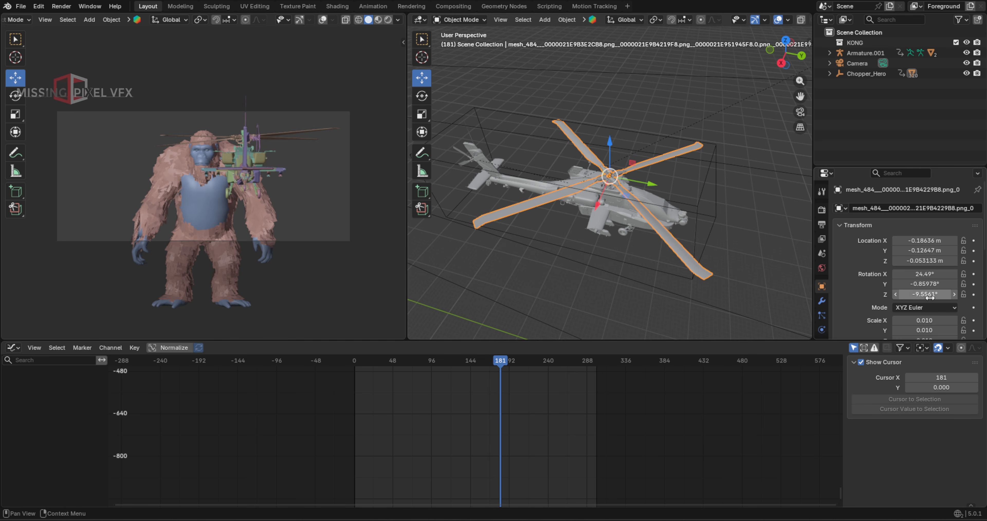
left_click(930, 296)
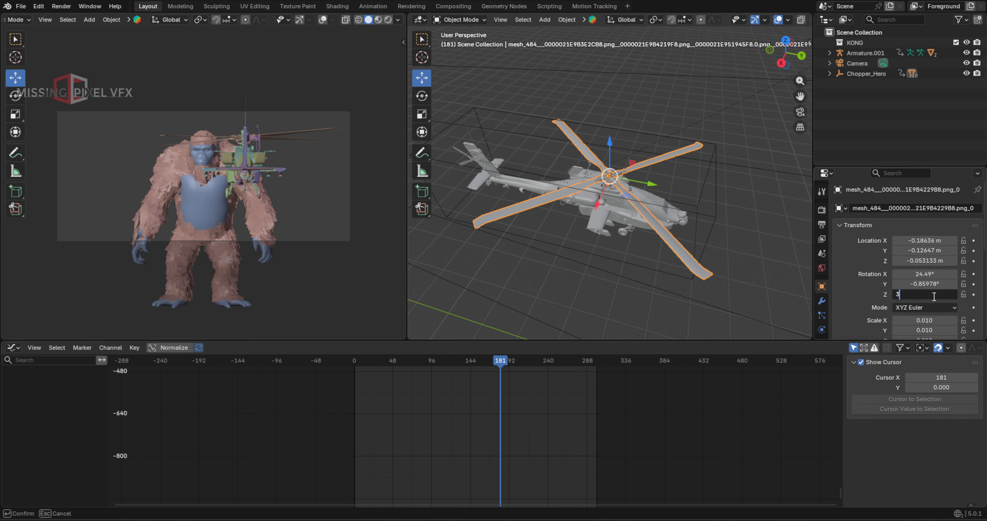
type("3frame")
key("Return")
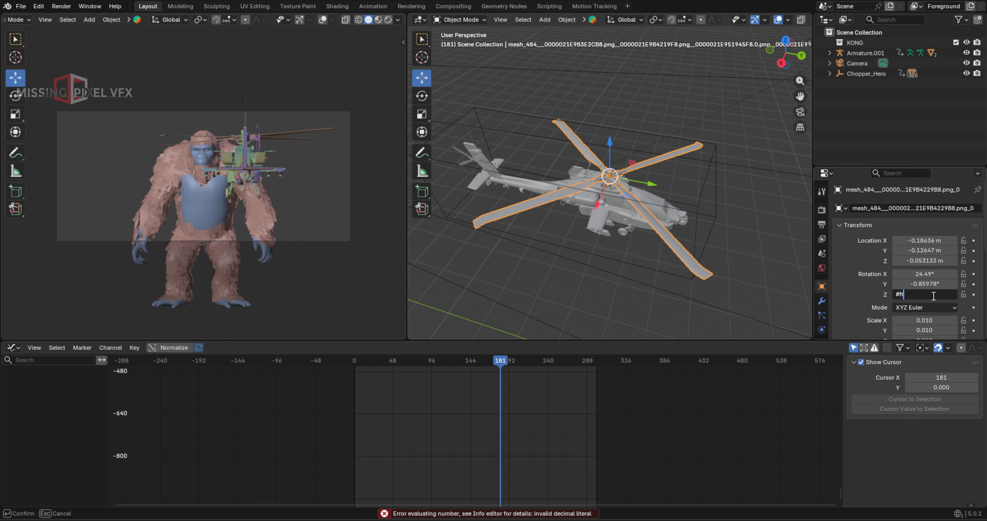
type("#frame")
key("Return")
key("space")
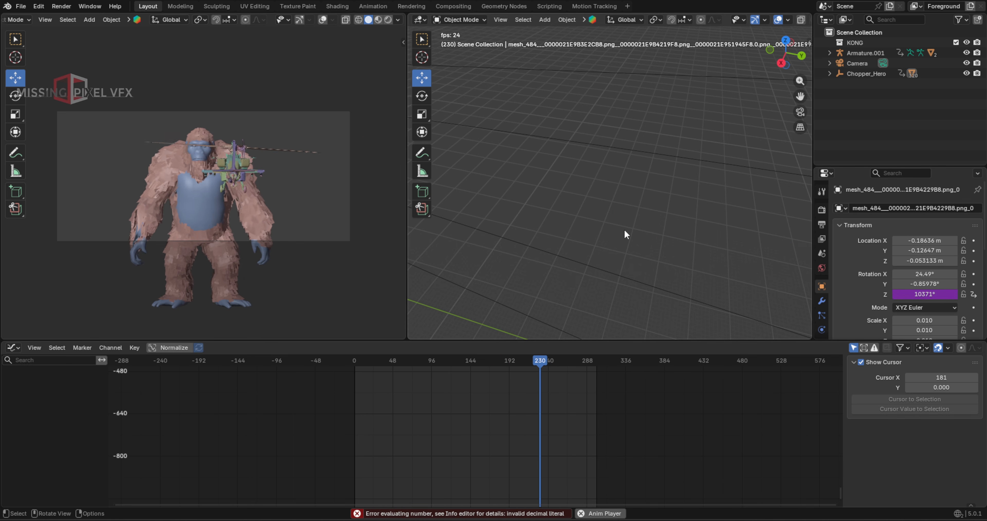
key("space")
left_click_drag(457, 364, 448, 364)
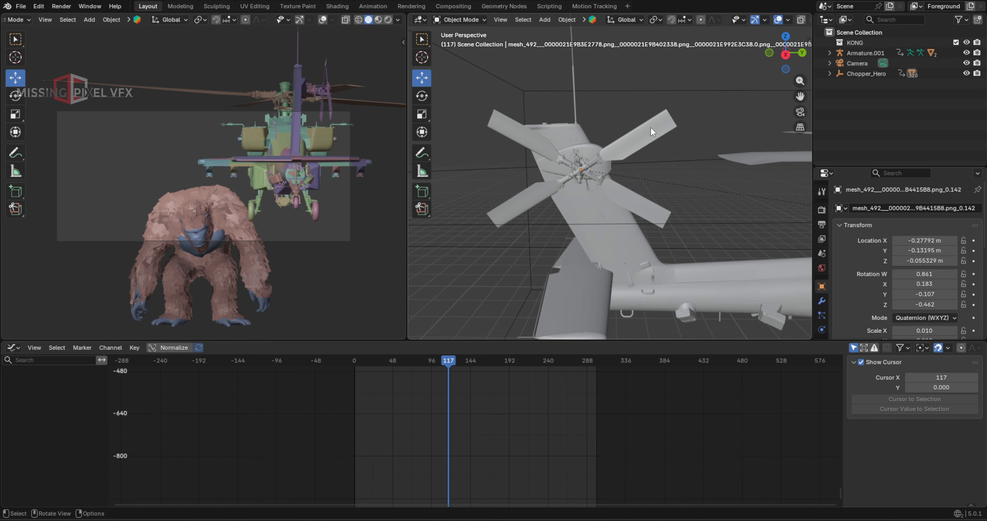
- Set the tail rotor blades' rotation mode to XYZ Euler and apply their rotation
left_click(651, 133)
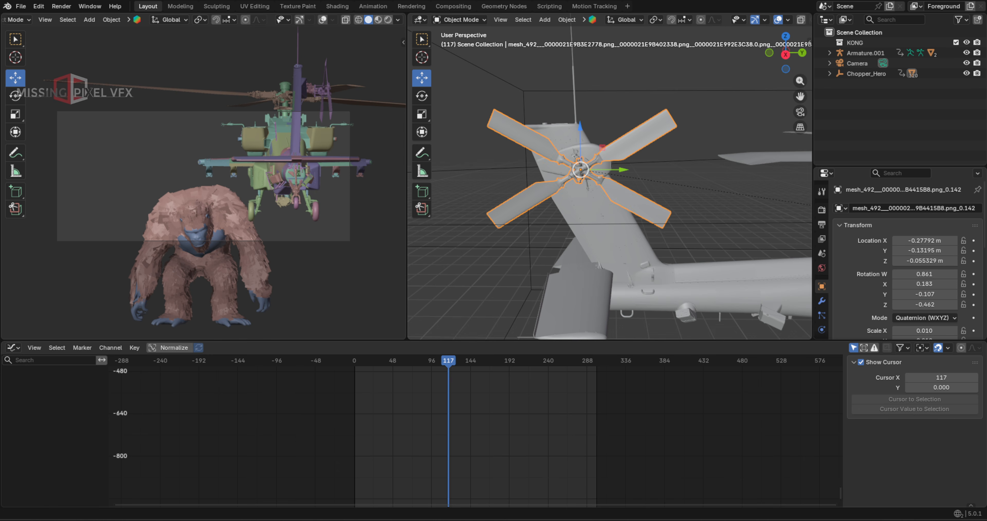
left_click(911, 317)
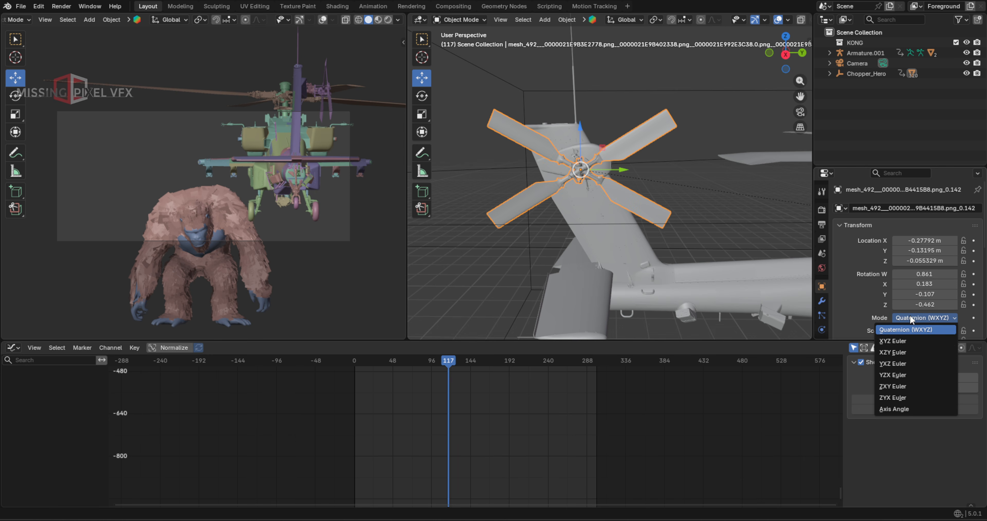
left_click(911, 340)
middle_click_drag(597, 152, 678, 169)
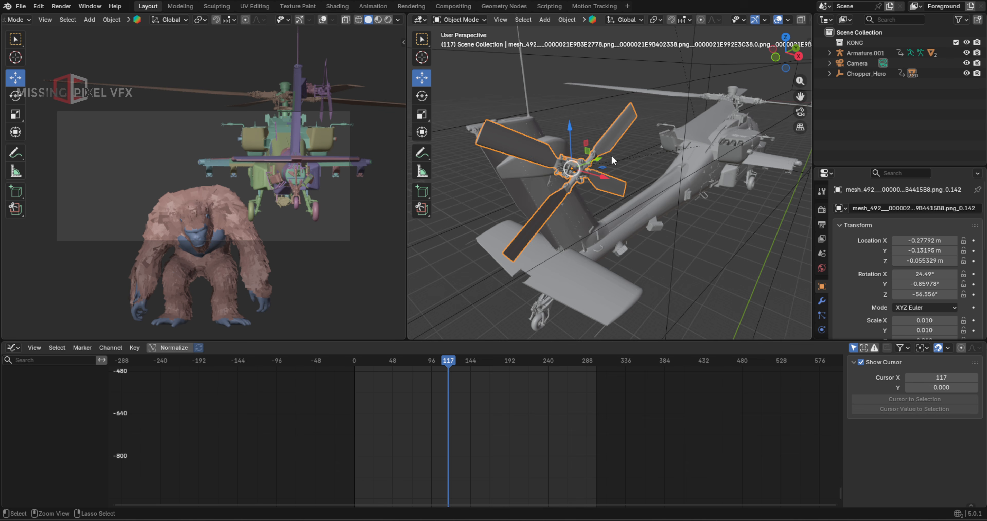
key("ctrl+a")
left_click(561, 165)
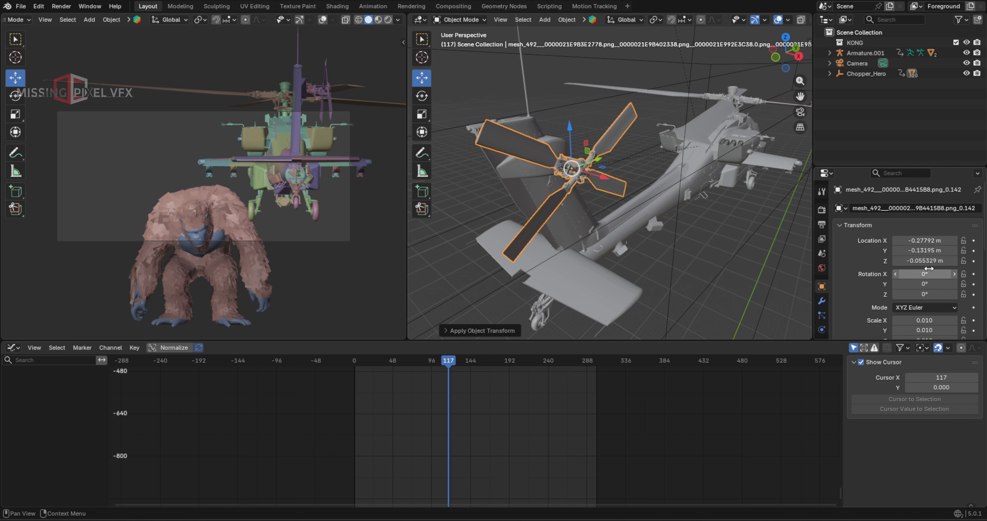
- Drive the tail rotor's Y rotation with the expression #frame and play the animation to check both rotors
mouse_move(925, 284)
left_mouse_down()
mouse_move(914, 284)
mouse_move(924, 284)
left_mouse_up()
left_click(924, 284)
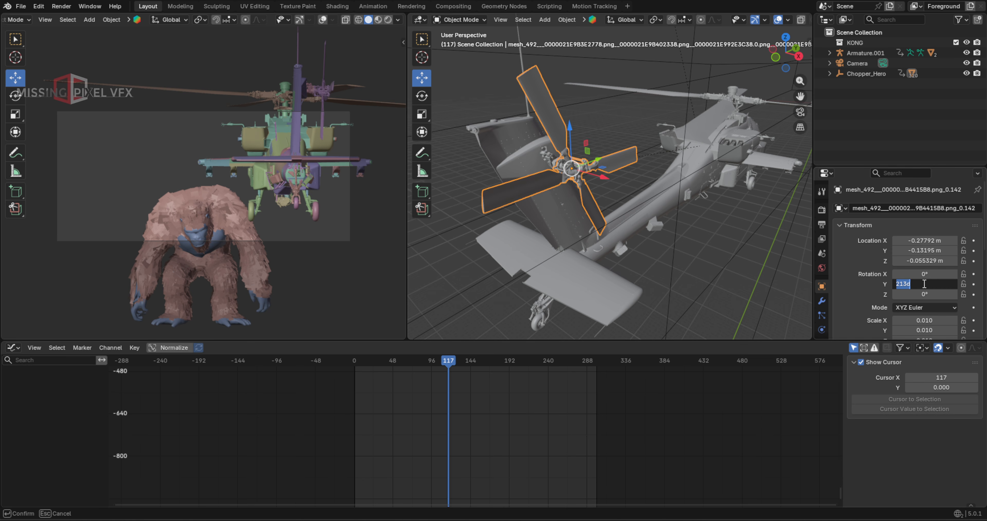
type("#frame")
key("Return")
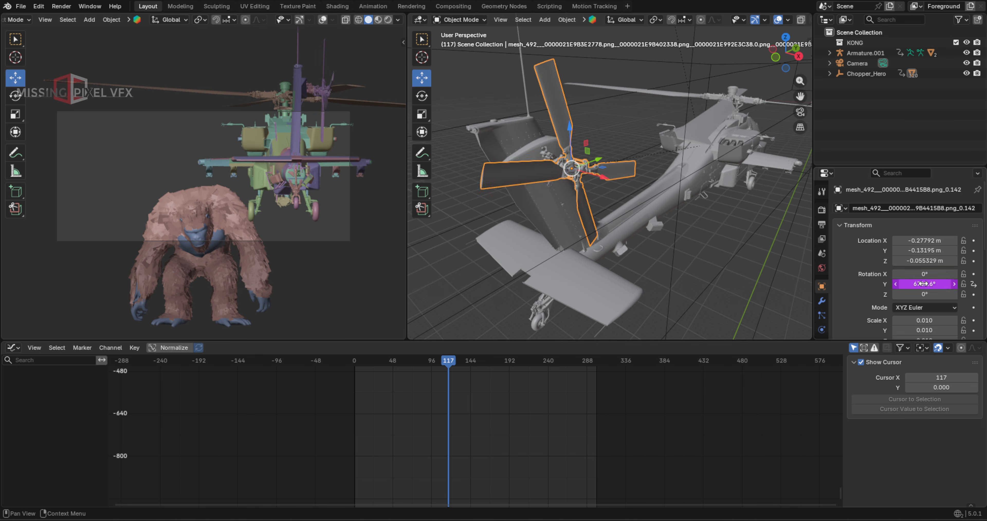
key("space")
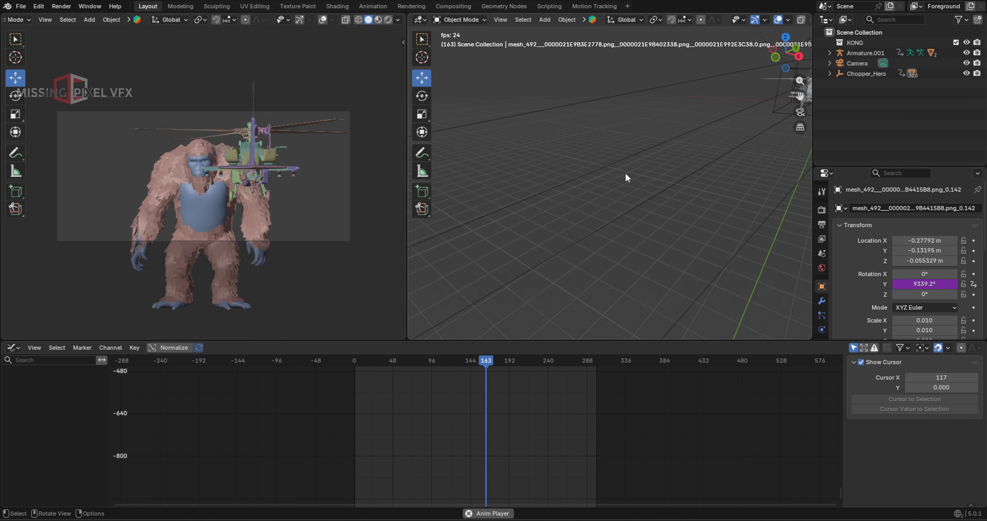
key("space")
middle_click_drag(735, 153, 700, 150)
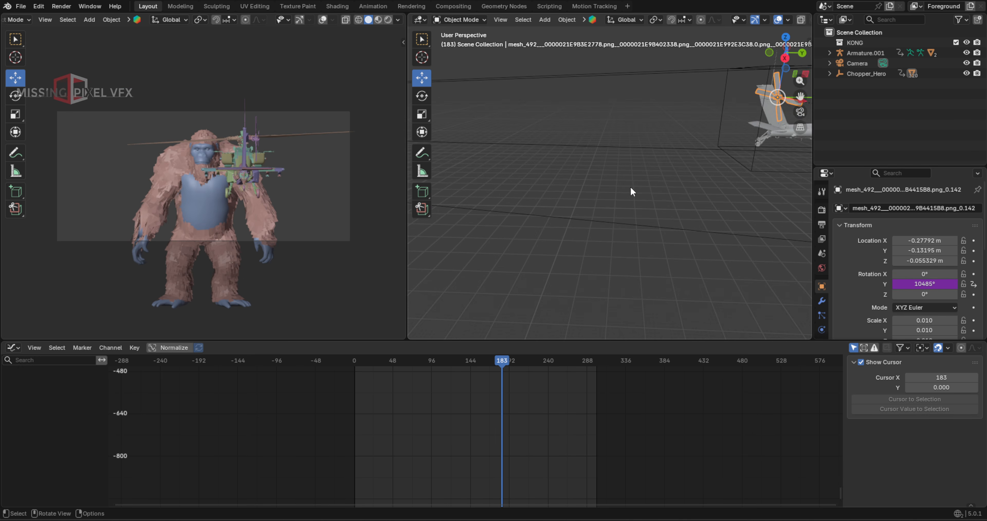
key("space")
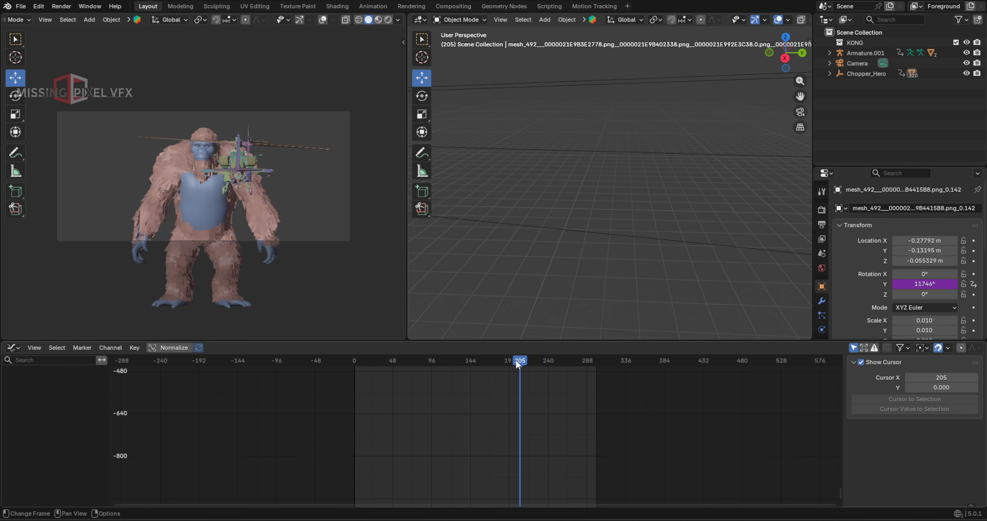
left_click_drag(516, 360, 488, 367)
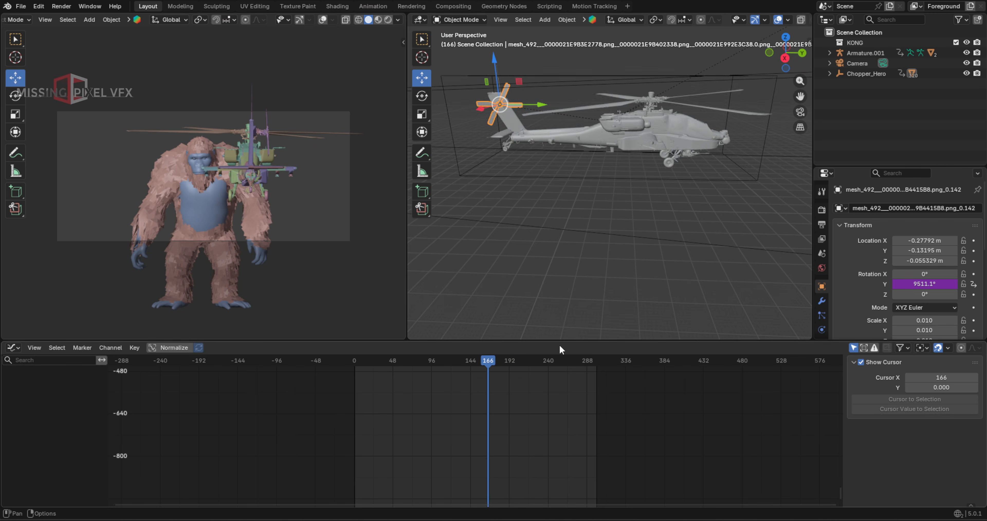
- Select the Chopper_Hero hierarchy and place it in a new collection under the Scene Collection
scroll(611, 206, "down", 3)
left_click(589, 180)
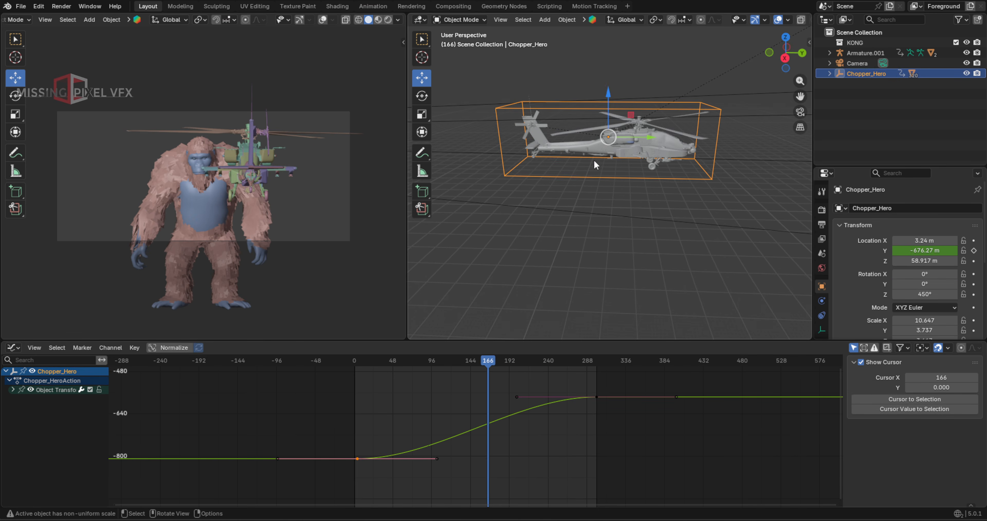
middle_click_drag(594, 159, 651, 180)
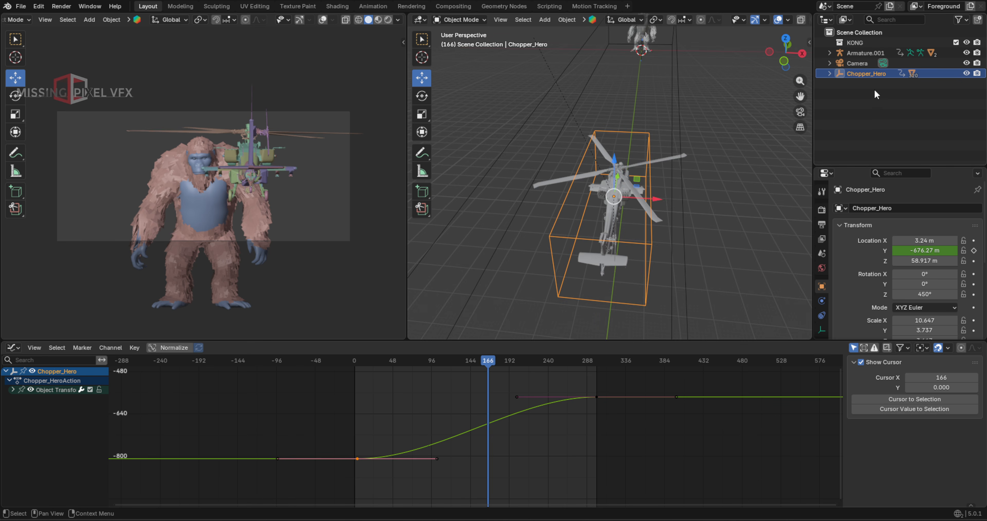
right_click(861, 74)
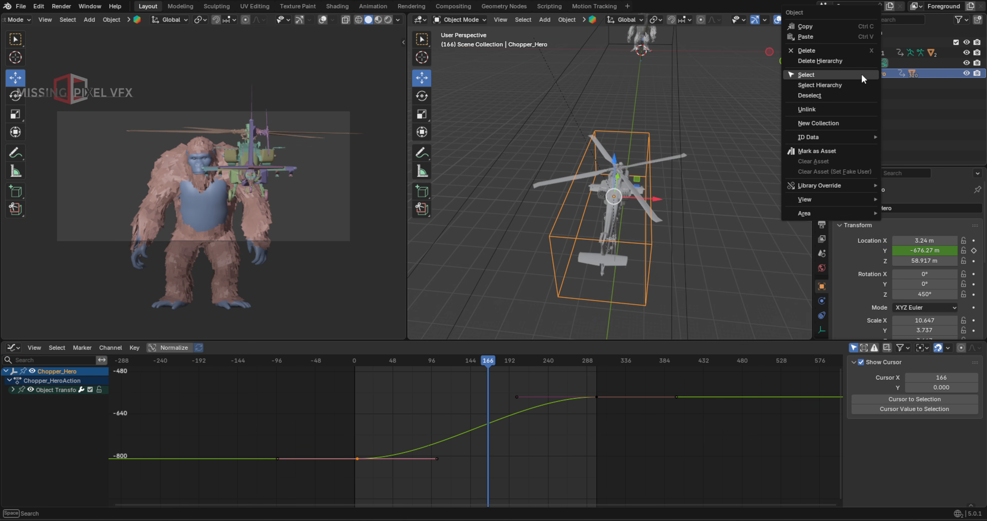
left_click(829, 85)
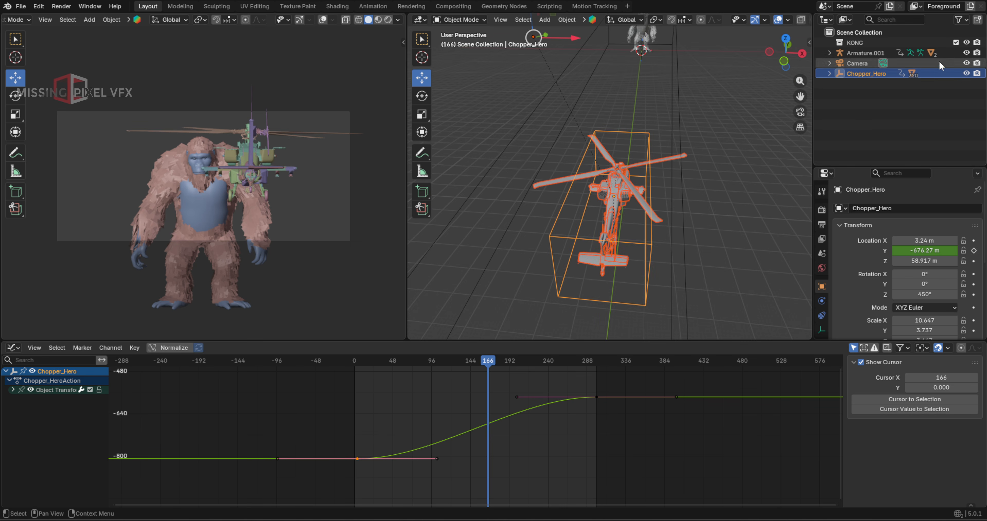
left_click(978, 19)
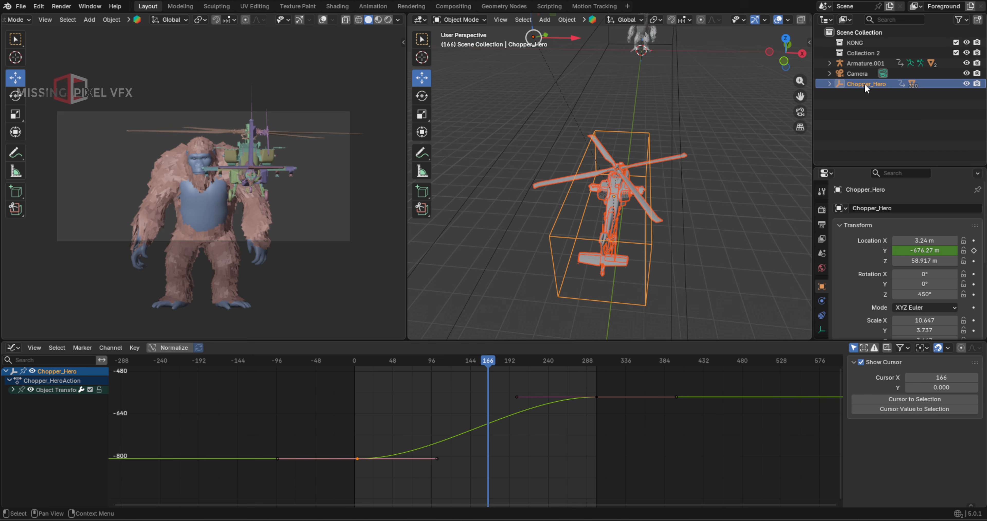
left_click(830, 53)
- Move Armature.001 into the KONG collection
right_click(860, 62)
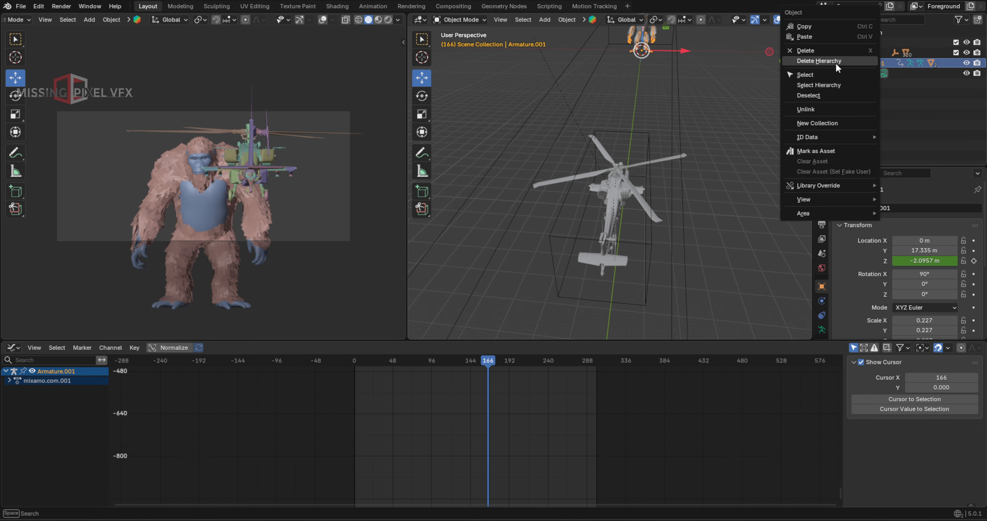
key("Escape")
left_click_drag(855, 62, 866, 46)
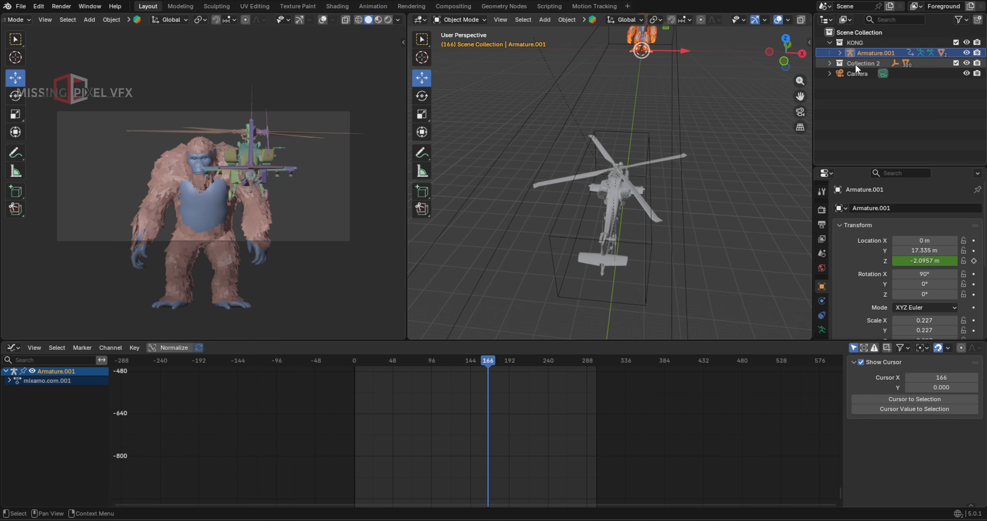
- Create a collection named CAM and move the camera into it
left_click(978, 20)
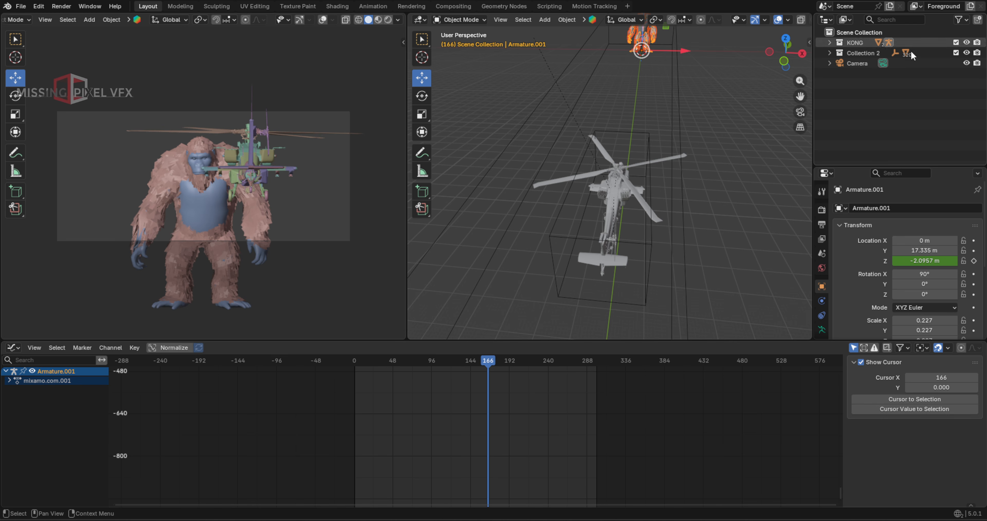
double_click(861, 62)
type("CAM")
key("Return")
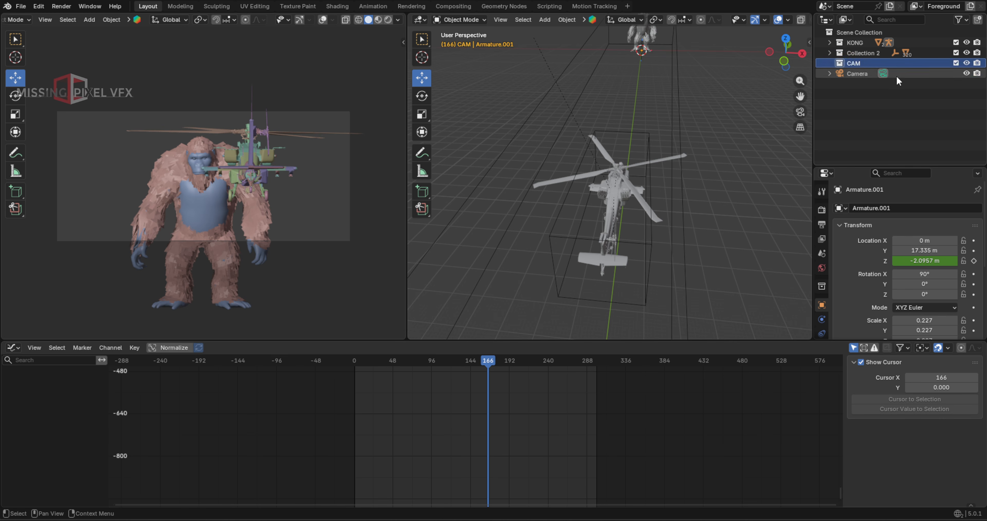
left_click_drag(857, 73, 855, 62)
- Rename the helicopter's collection, Collection 2, to Apache
left_click(895, 53)
double_click(854, 53)
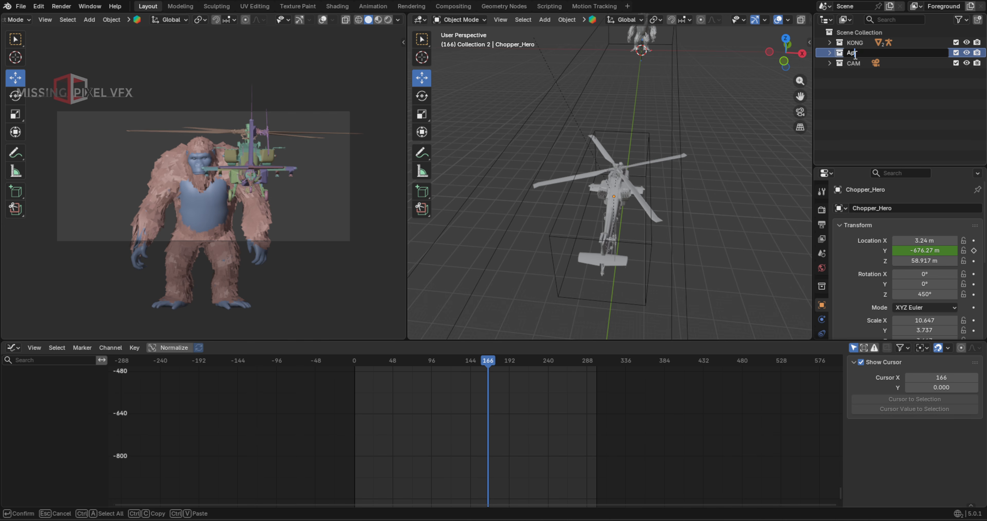
type("Apache")
key("Return")
- Select the whole Chopper_Hero hierarchy and duplicate it within the Apache collection by copying and pasting
left_click(642, 132)
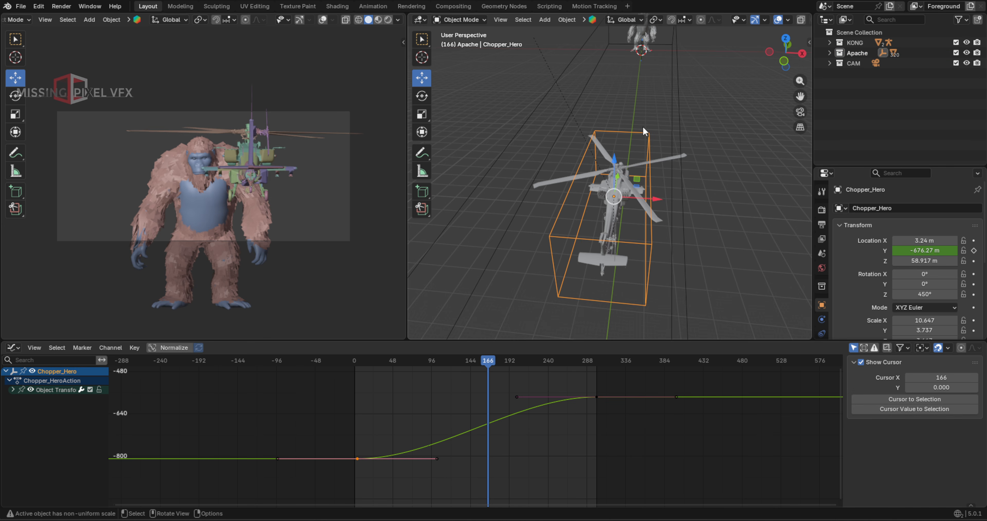
left_click(829, 52)
right_click(871, 63)
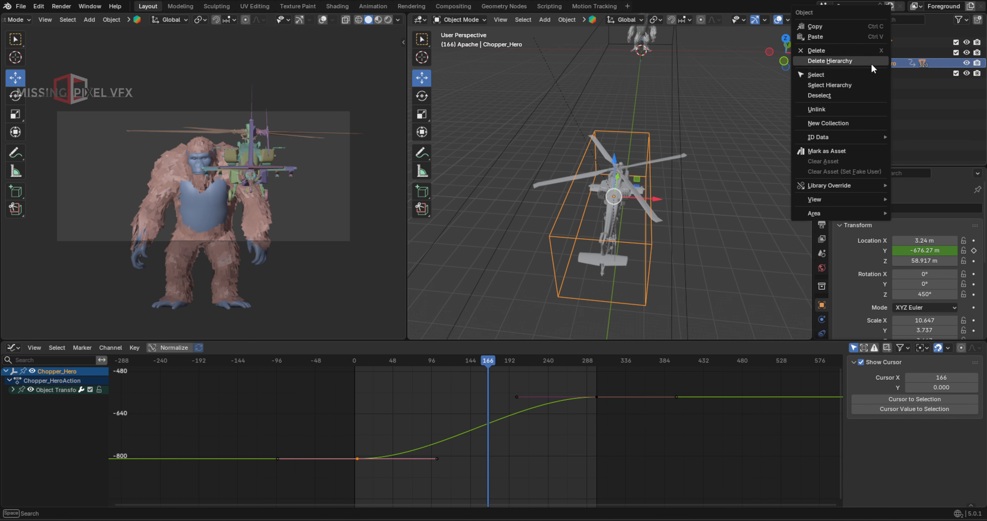
left_click(827, 86)
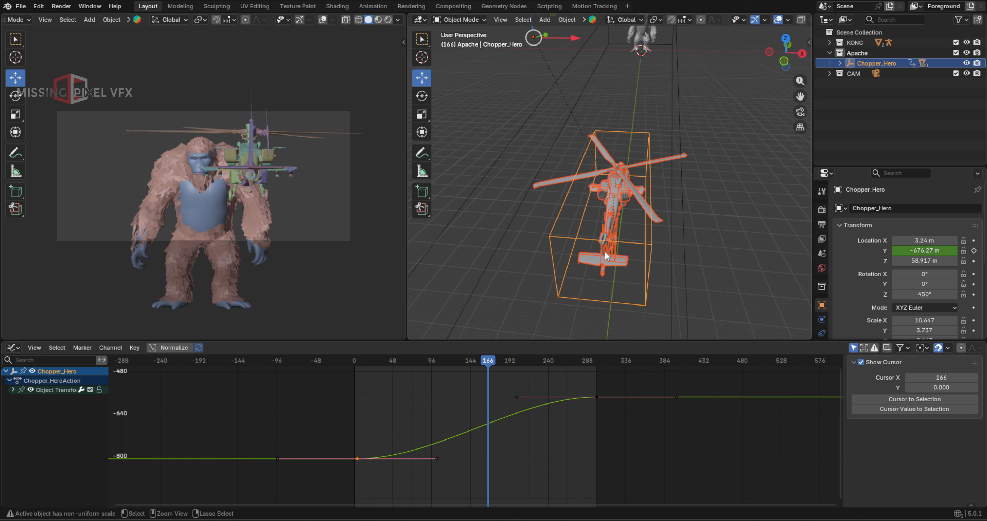
key("ctrl+c")
key("ctrl+v")
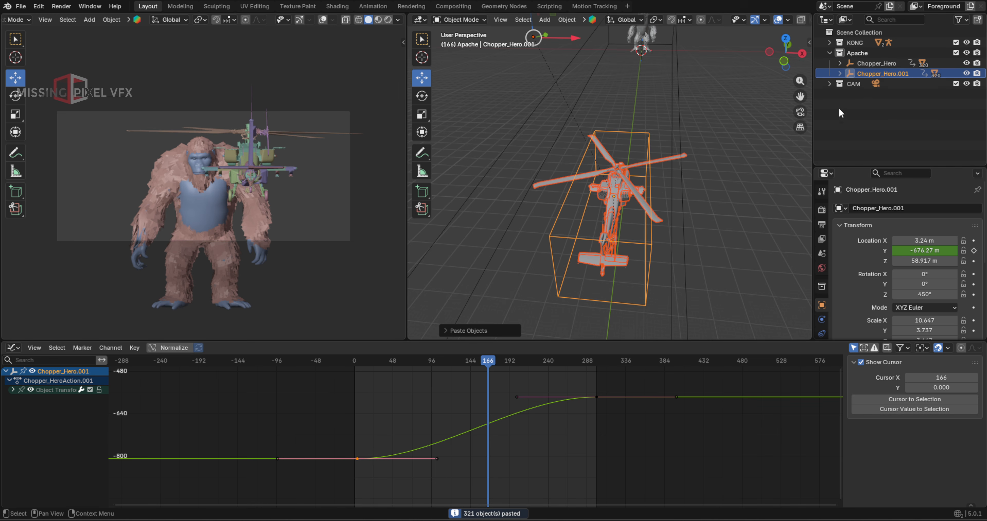
- Rename the duplicated helicopter's parent empty to Chopper_Hero.2
left_click(907, 72)
double_click(898, 73)
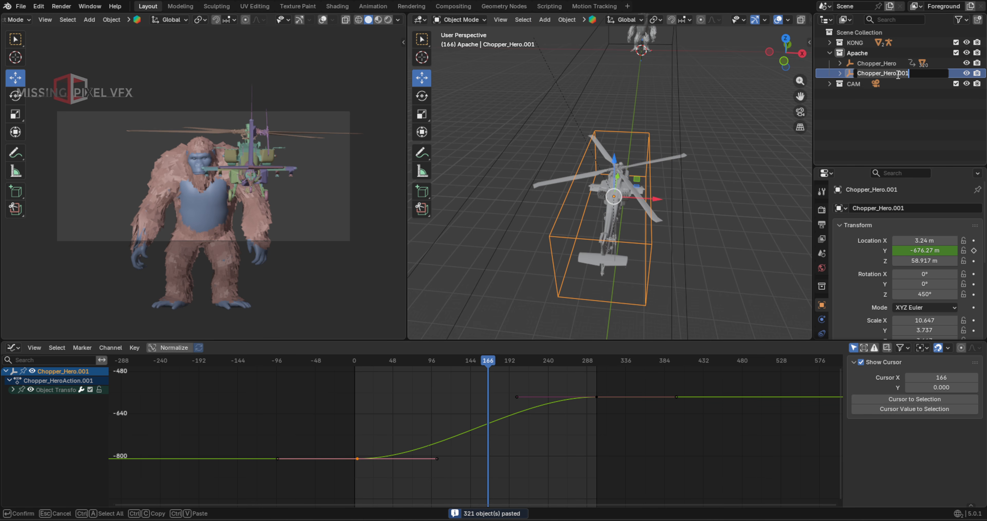
type("2")
key("Return")
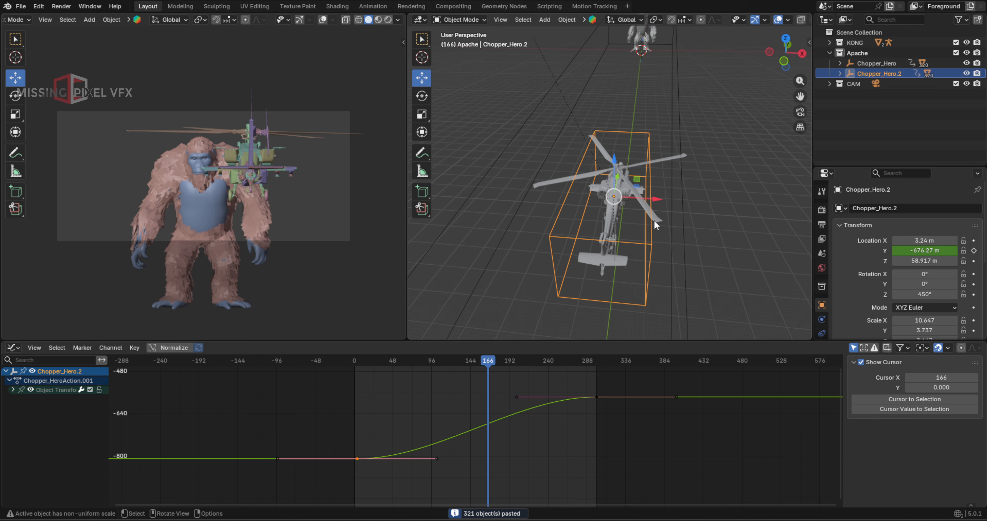
- Move Chopper_Hero.2 beside the original to about -7.18 m in X and check the pair from above at frame 172
mouse_move(939, 244)
left_mouse_down()
mouse_move(904, 241)
mouse_move(938, 237)
left_mouse_up()
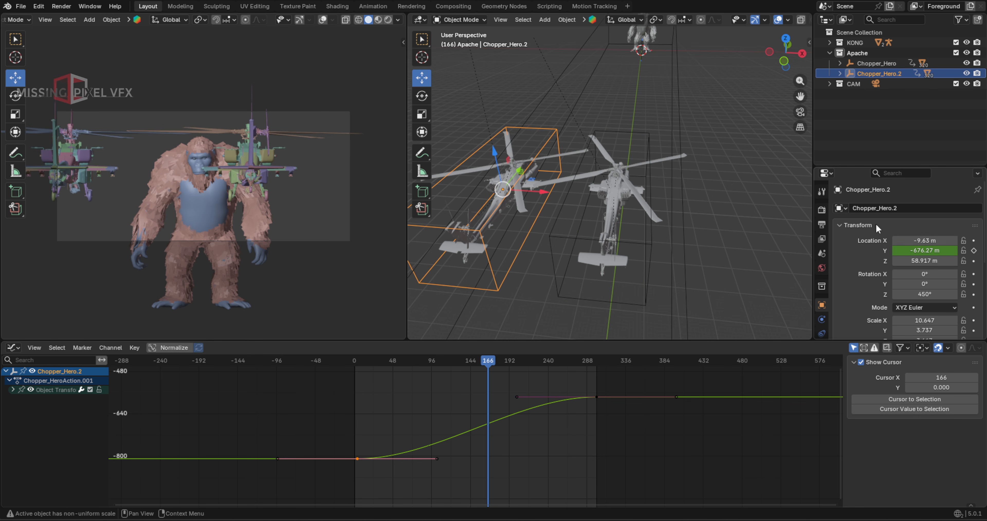
middle_click_drag(591, 198, 703, 206)
mouse_move(615, 211)
left_mouse_down()
mouse_move(607, 212)
mouse_move(626, 213)
left_mouse_up()
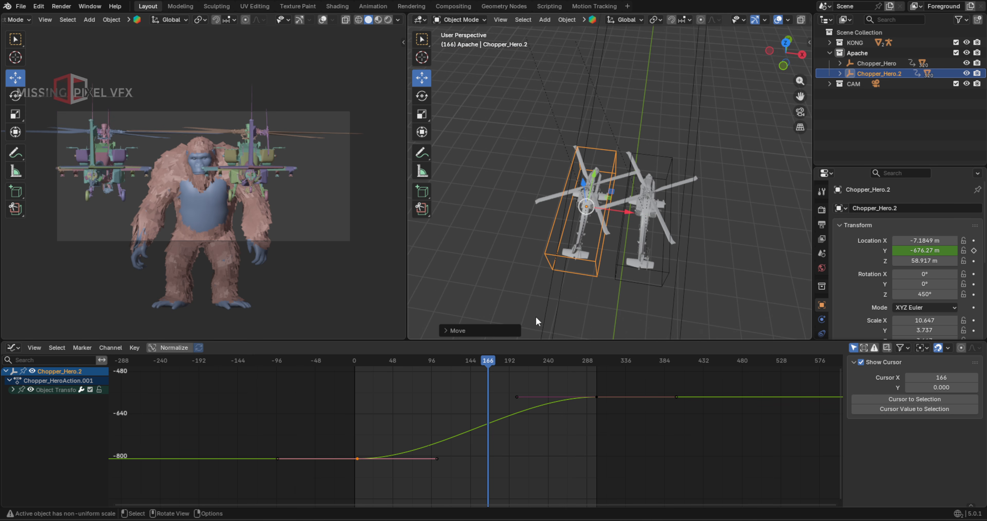
mouse_move(494, 361)
left_mouse_down()
mouse_move(392, 367)
mouse_move(505, 365)
mouse_move(494, 364)
left_mouse_up()
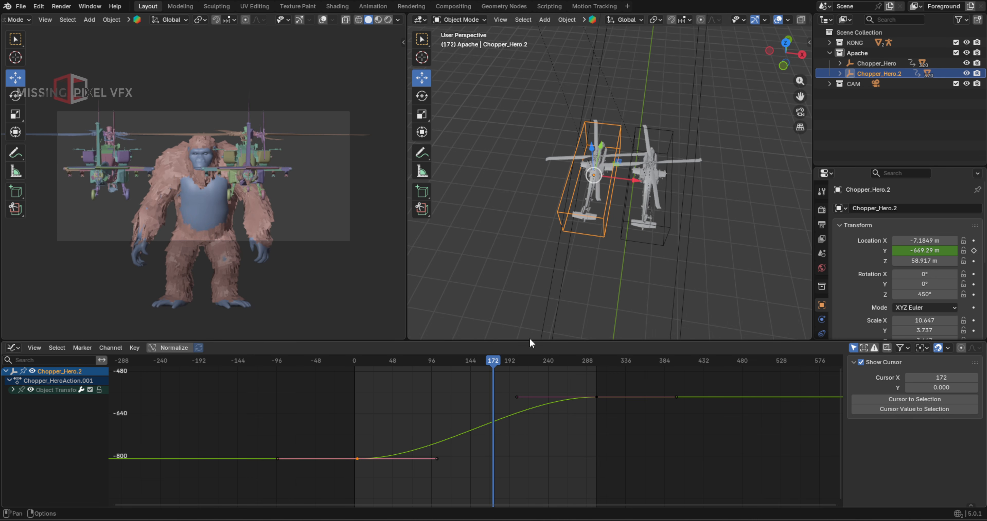
key("KP_7")
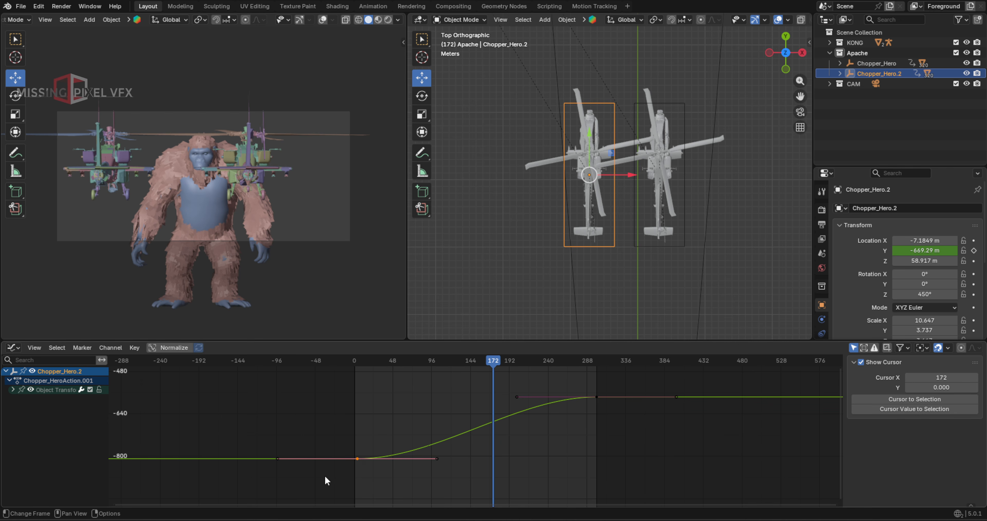
- Lower both Y-location keyframes of Chopper_Hero.2 to place it at about -699.29 m on frame 172, and play back the shot
left_click_drag(661, 430, 535, 381)
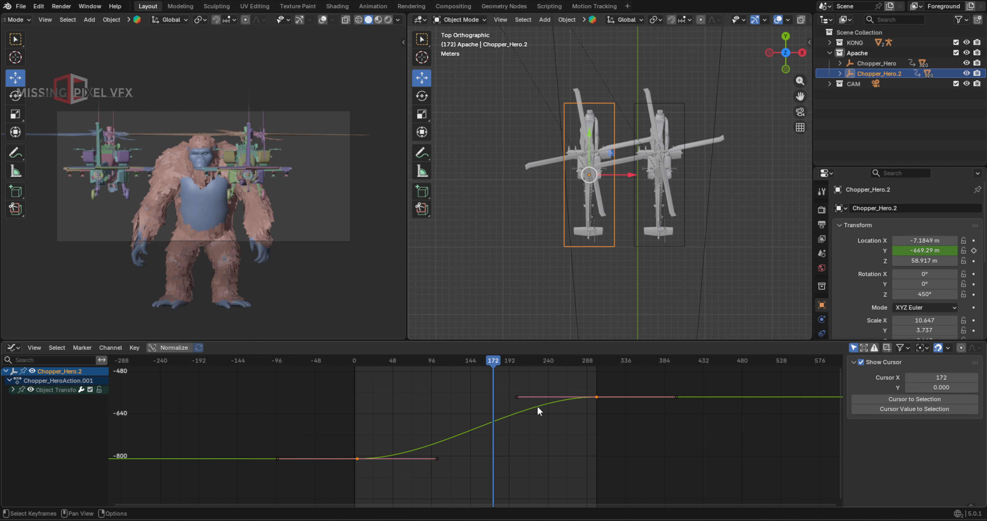
left_click_drag(596, 400, 595, 405)
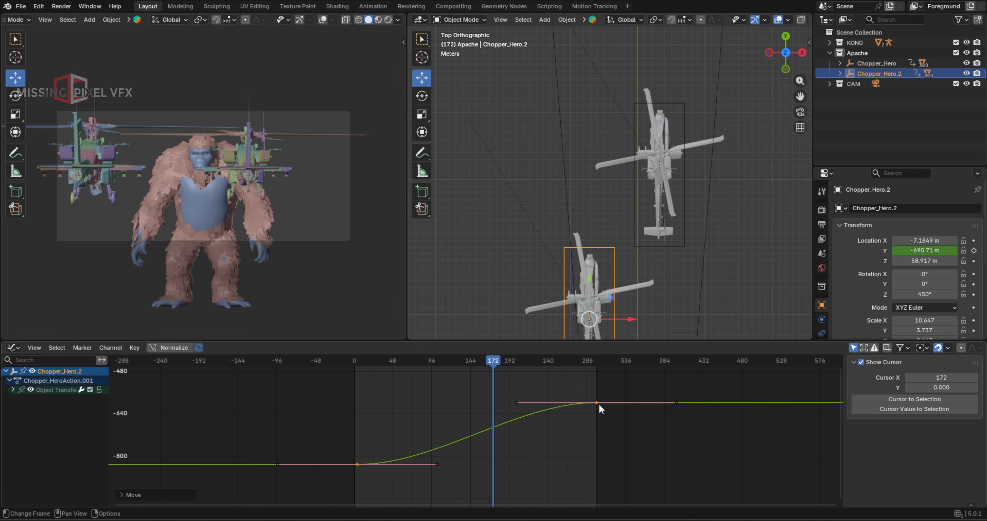
left_click_drag(599, 408, 598, 411)
scroll(610, 242, "down", 3)
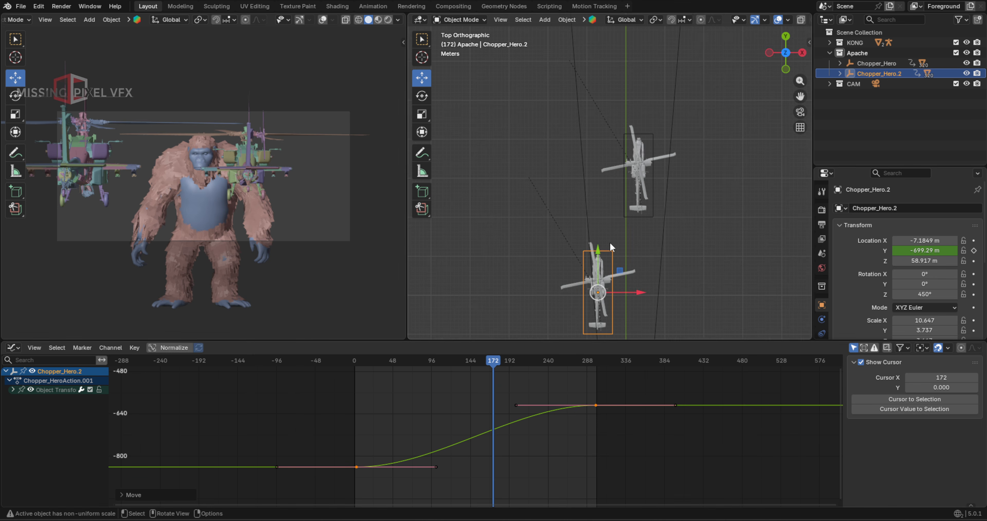
left_click_drag(504, 407, 381, 378)
key("space")
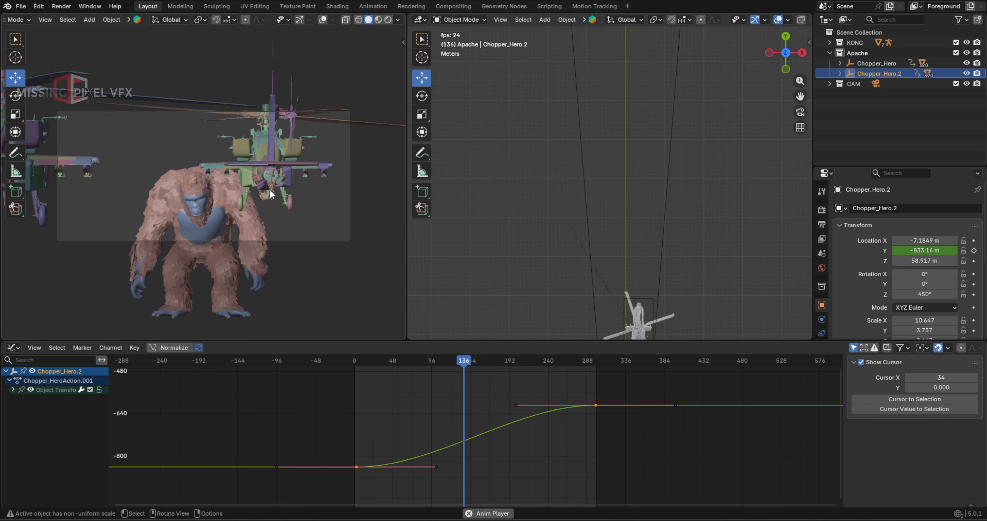
key("space")
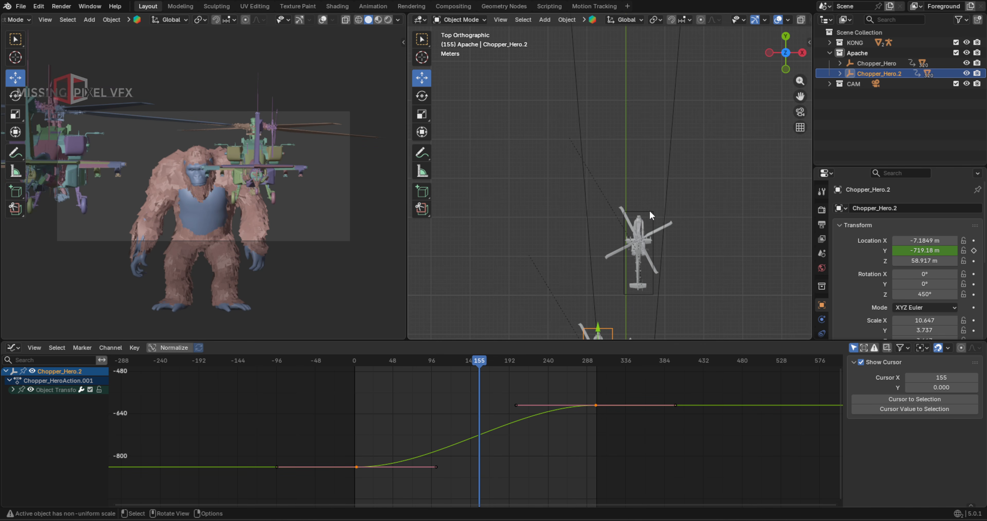
- Raise both Y-location keyframes of Chopper_Hero.2 by about 13.63 m and check the helicopters' spacing at frames 215 and 196
middle_click_drag(592, 278, 589, 213, "shift")
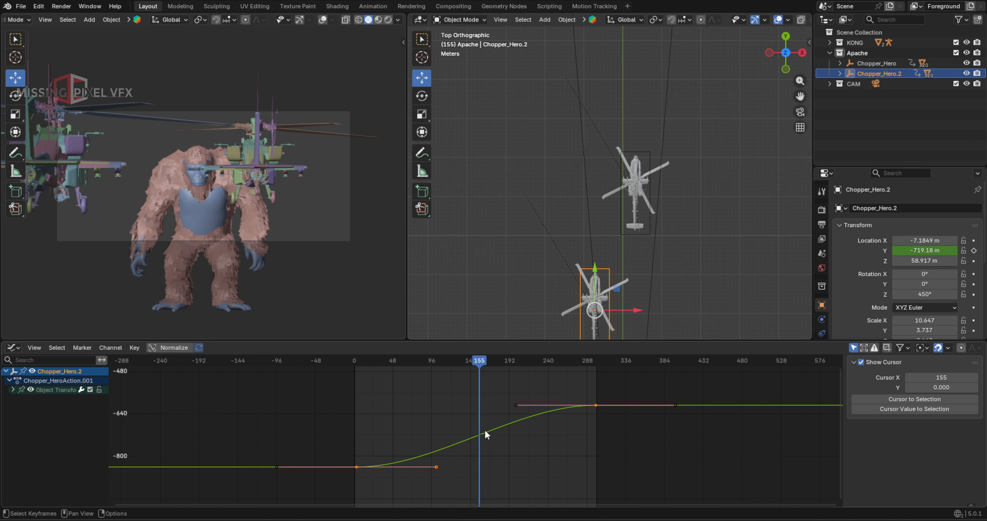
key("g")
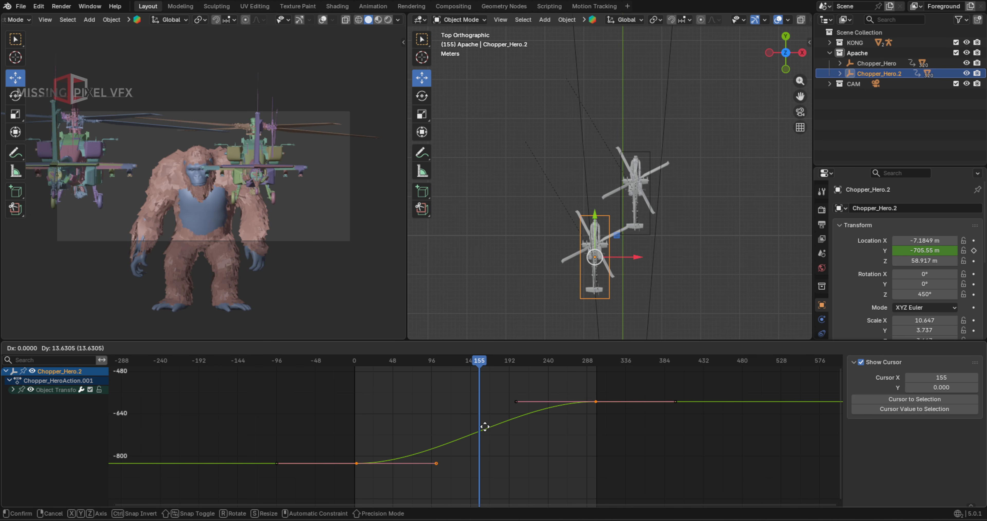
left_click(485, 427)
left_click_drag(484, 364, 528, 362)
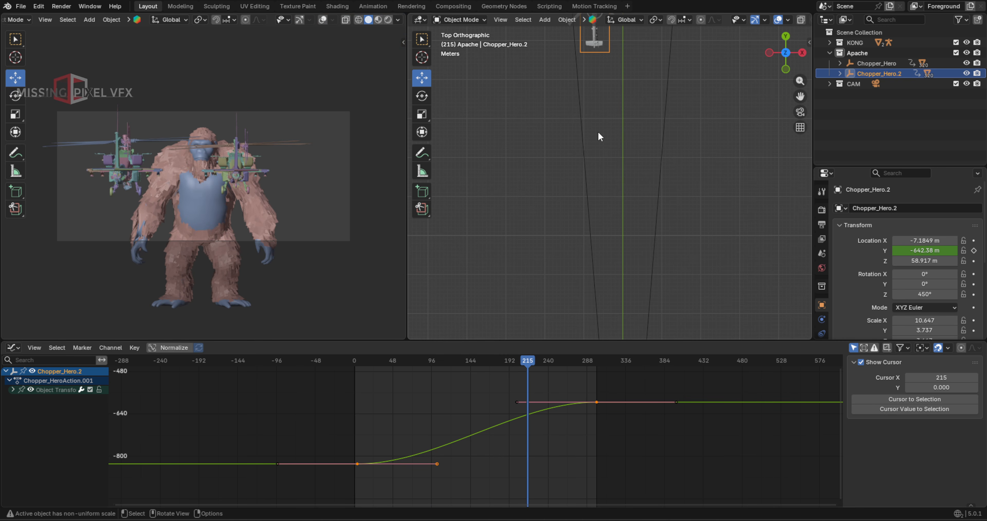
middle_click_drag(631, 76, 630, 213, "shift")
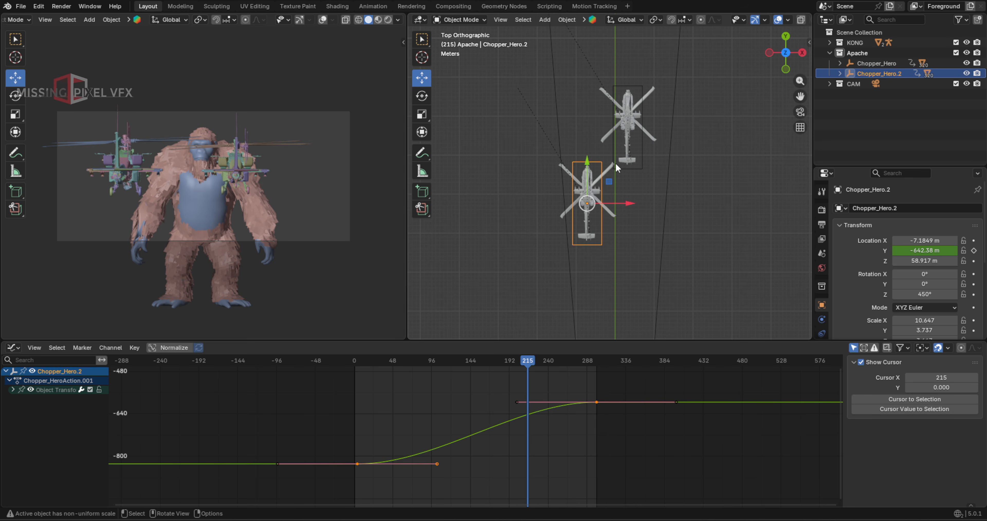
left_click_drag(527, 360, 480, 362)
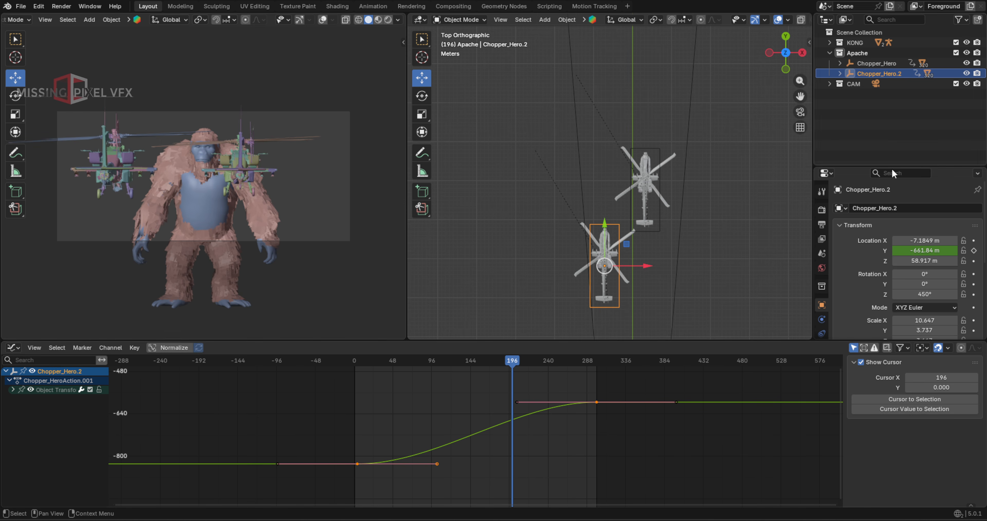
- Show the world's Sky Texture settings and switch the camera view to rendered shading
left_click(821, 268)
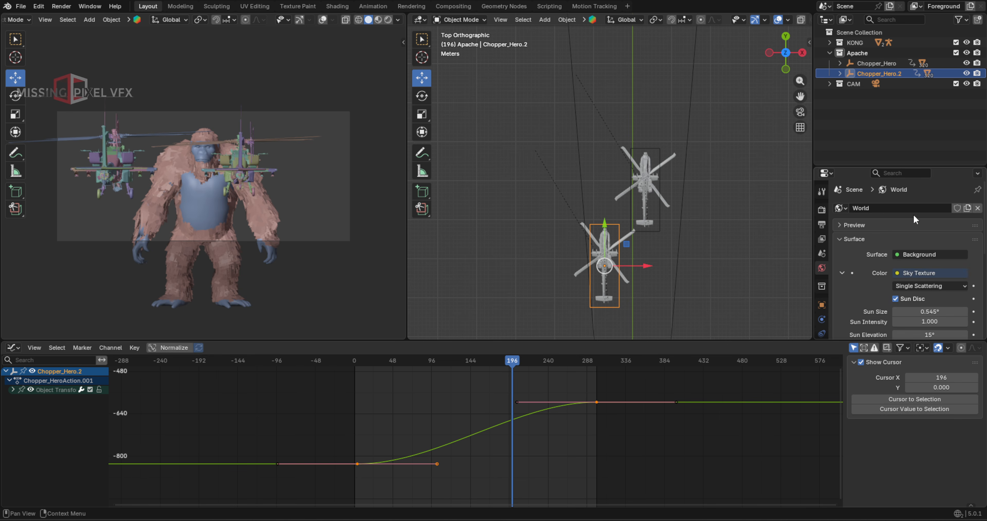
scroll(872, 230, "down", 3)
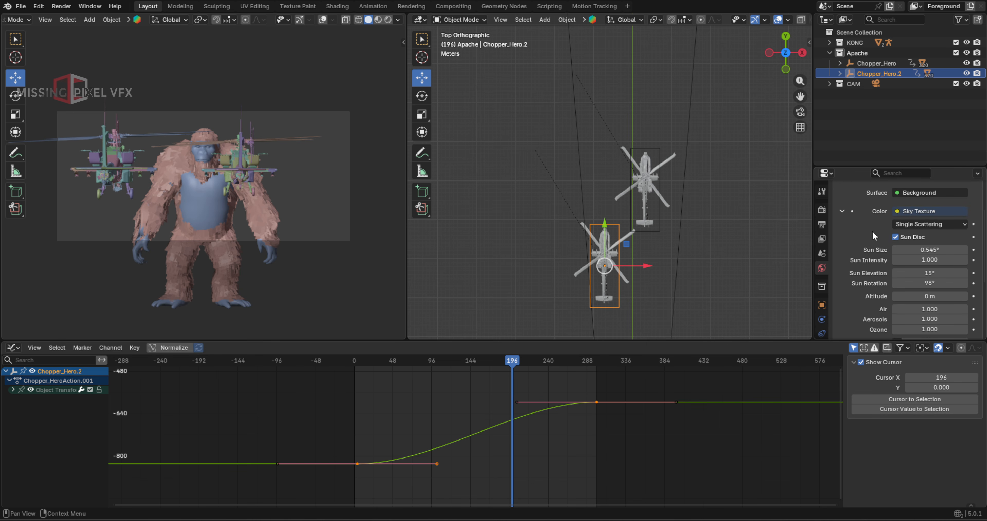
left_click(387, 20)
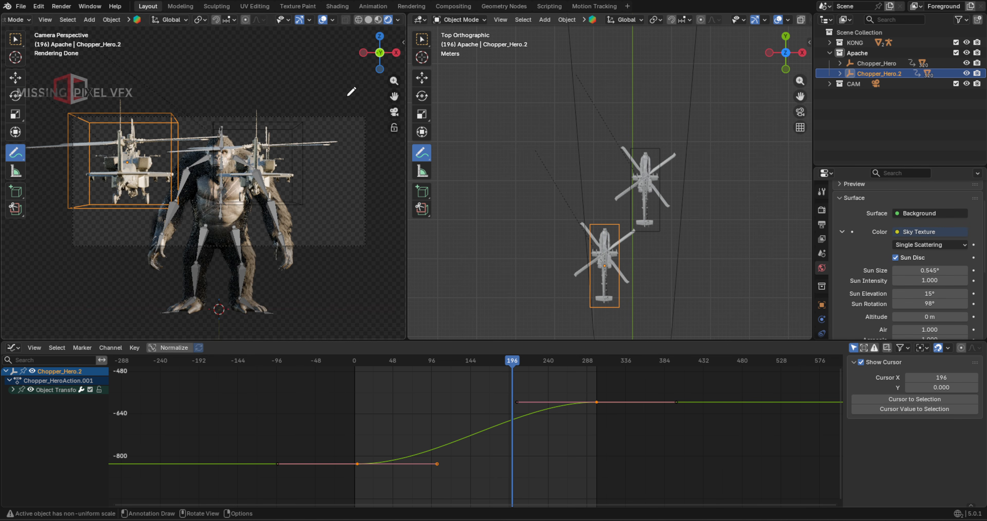
mouse_move(346, 96)
left_mouse_down()
mouse_move(284, 159)
mouse_move(312, 169)
left_mouse_up()
mouse_move(375, 164)
left_mouse_down()
mouse_move(308, 197)
mouse_move(328, 208)
left_mouse_up()
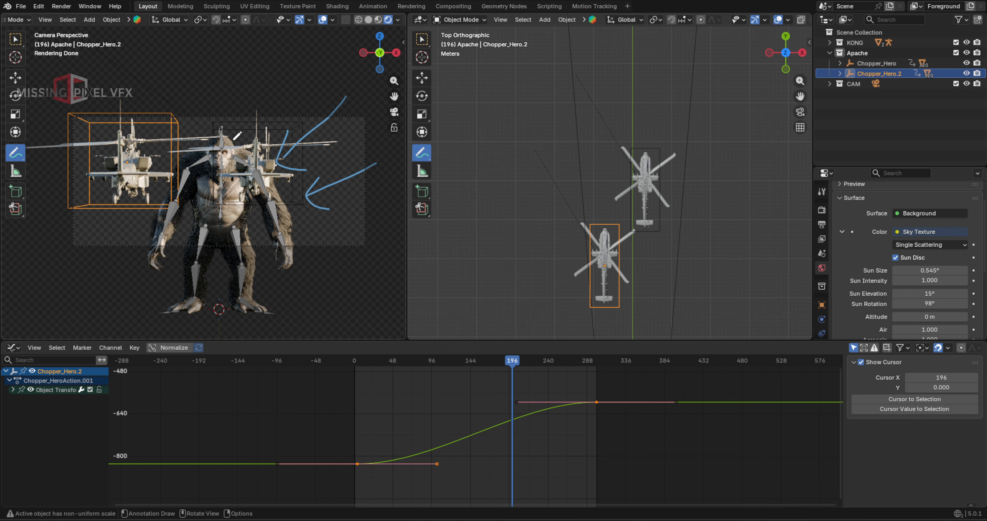
mouse_move(225, 121)
left_mouse_down()
mouse_move(183, 182)
mouse_move(226, 226)
mouse_move(295, 180)
mouse_move(268, 118)
mouse_move(223, 121)
left_mouse_up()
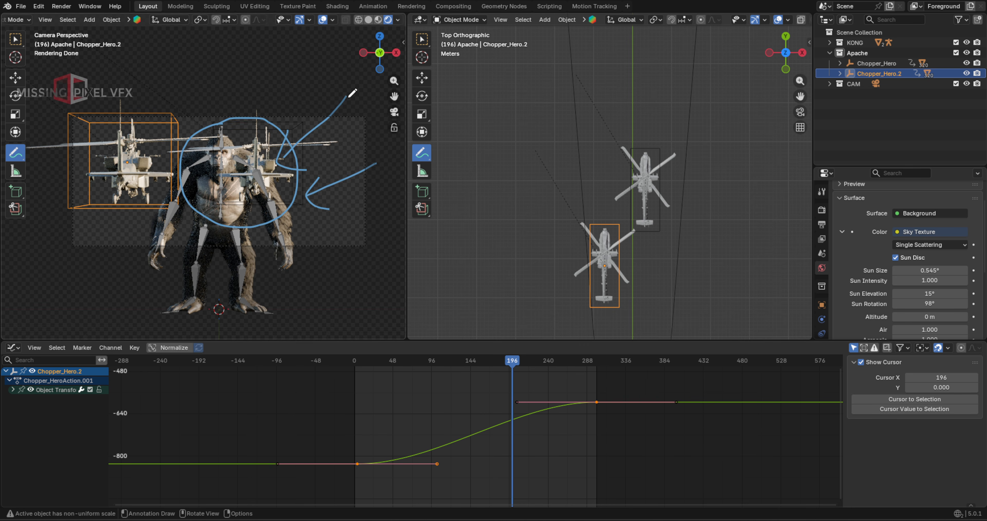
key("ctrl+z")
key("ctrl+z")
key("ctrl+z")
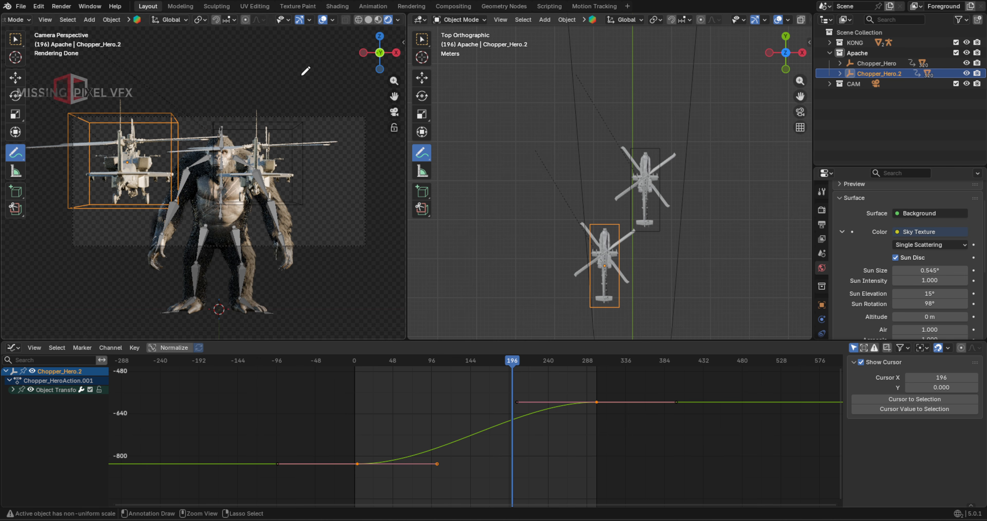
left_click(16, 78)
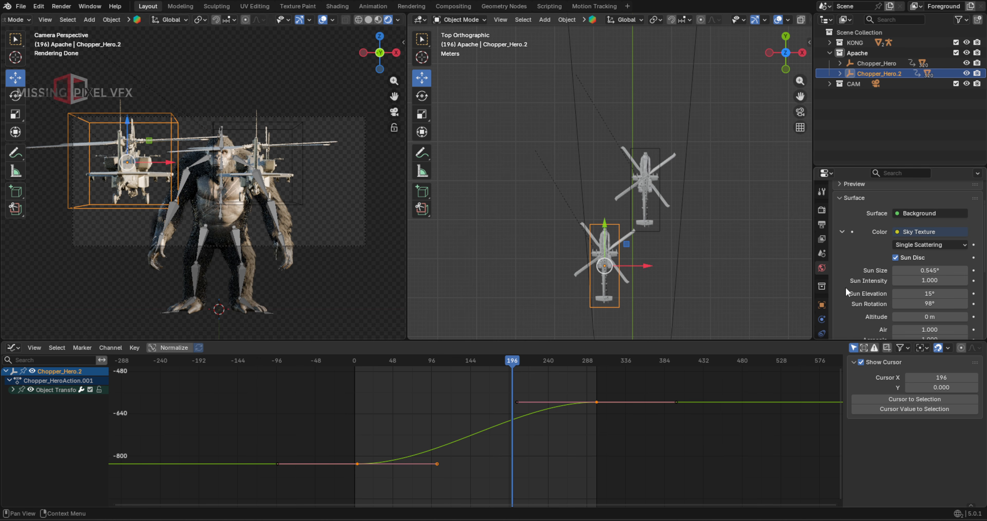
- Set the Sky Texture's sun rotation to 381° to backlight Kong and the helicopters
scroll(881, 284, "down", 3)
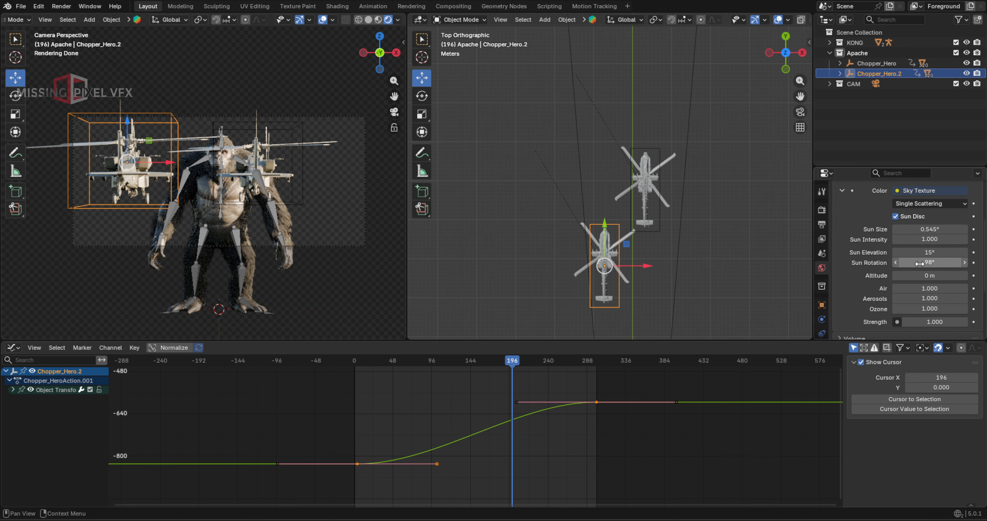
left_click_drag(919, 264, 980, 264)
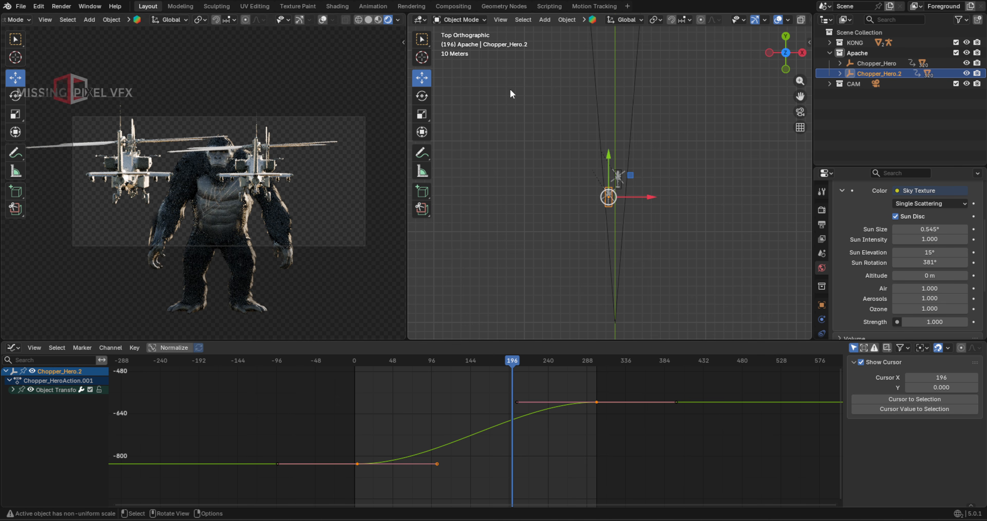
- Add the FOG02 asset from the FOG_BOXES catalog of the asset library to the scene
left_click(420, 20)
left_click(749, 81)
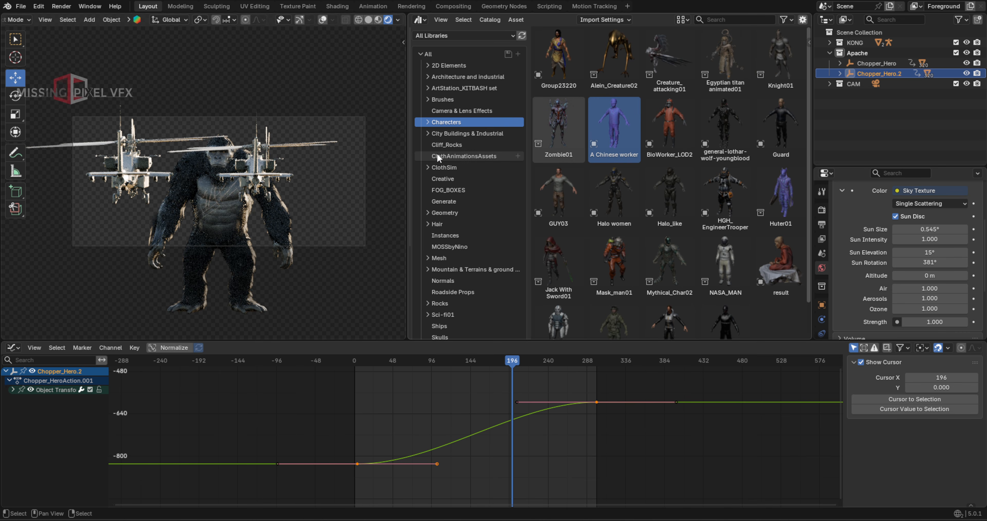
left_click(498, 189)
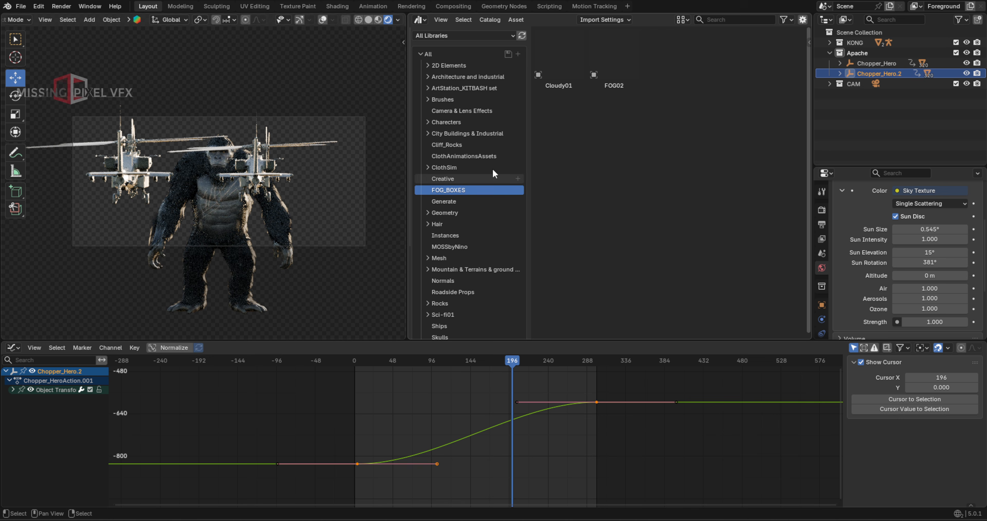
left_click_drag(617, 75, 89, 153)
- Return to the 3D Viewport and scale the FOG02 box to about 6.933
left_click(419, 20)
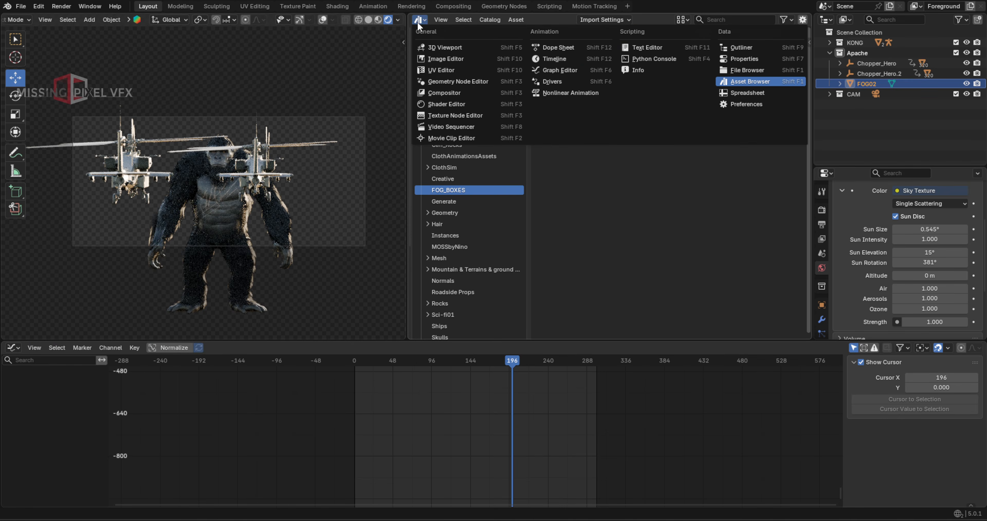
left_click(430, 47)
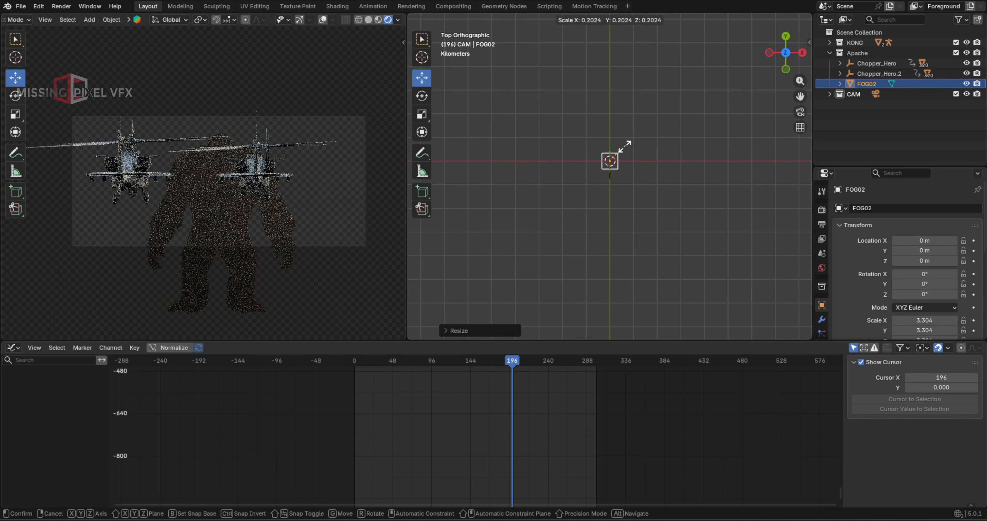
left_click(627, 140)
- Set the 3D view's clip end to 10000 m to bring the whole fog box into view
middle_click_drag(628, 140, 589, 93)
scroll(632, 117, "up", 1)
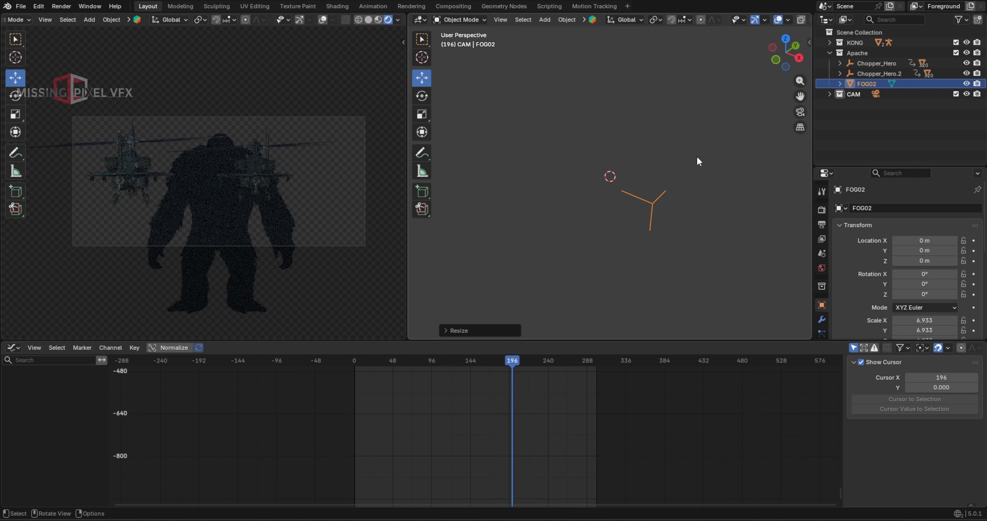
key("n")
left_click(805, 87)
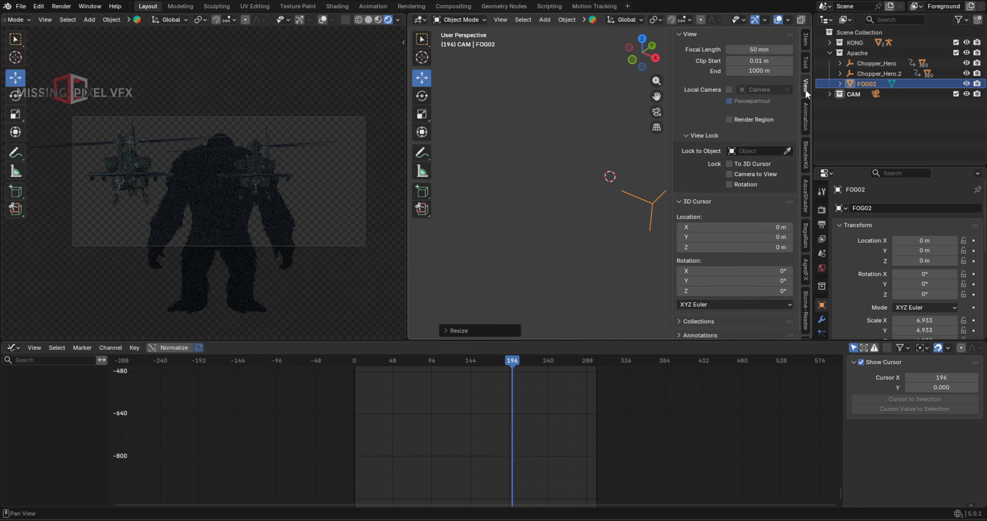
left_click(756, 71)
left_click(741, 71)
type("0")
key("Return")
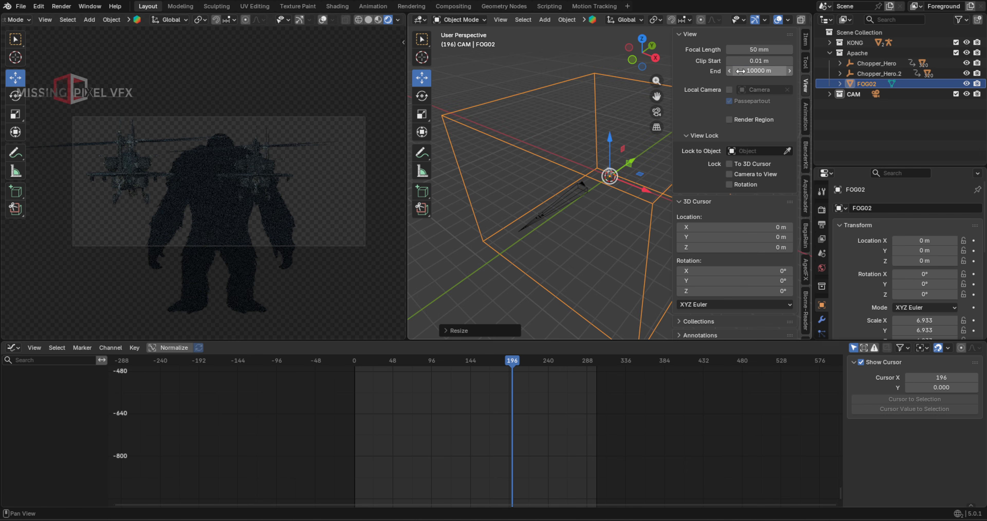
key("n")
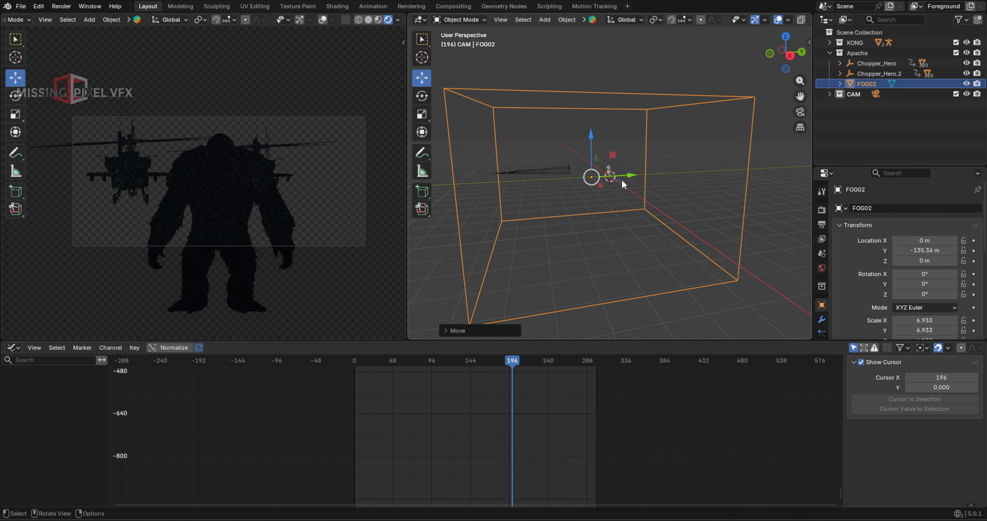
- Move the fog box to about -135.36 m in Y and enlarge it to a scale of about 8.253
key("s")
left_click(652, 148)
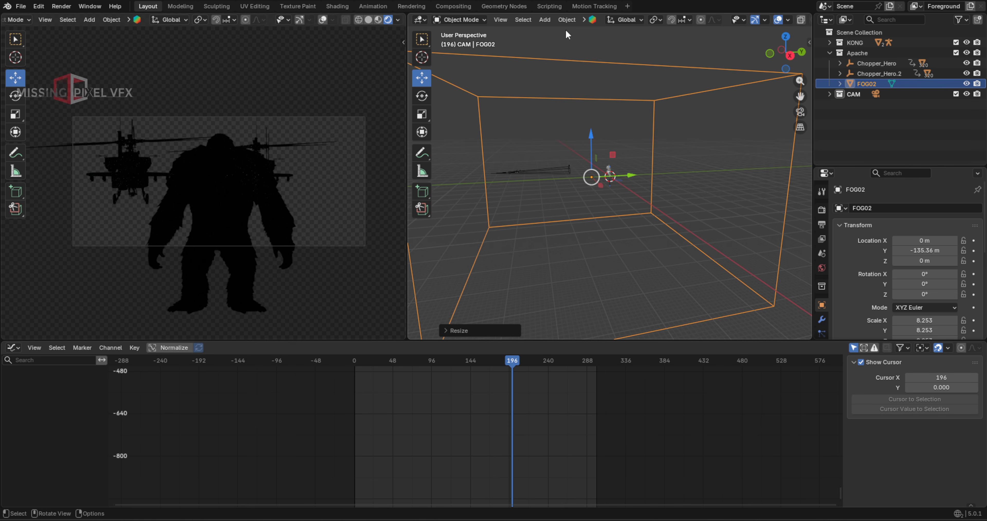
- Make the FOG02 box single-user, including its object, data and materials
left_click(567, 20)
mouse_move(600, 210)
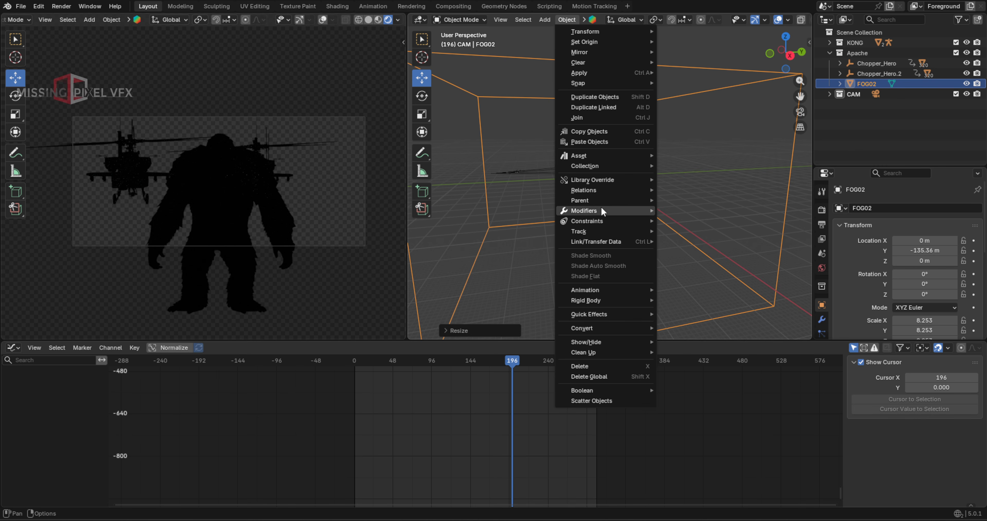
mouse_move(727, 212)
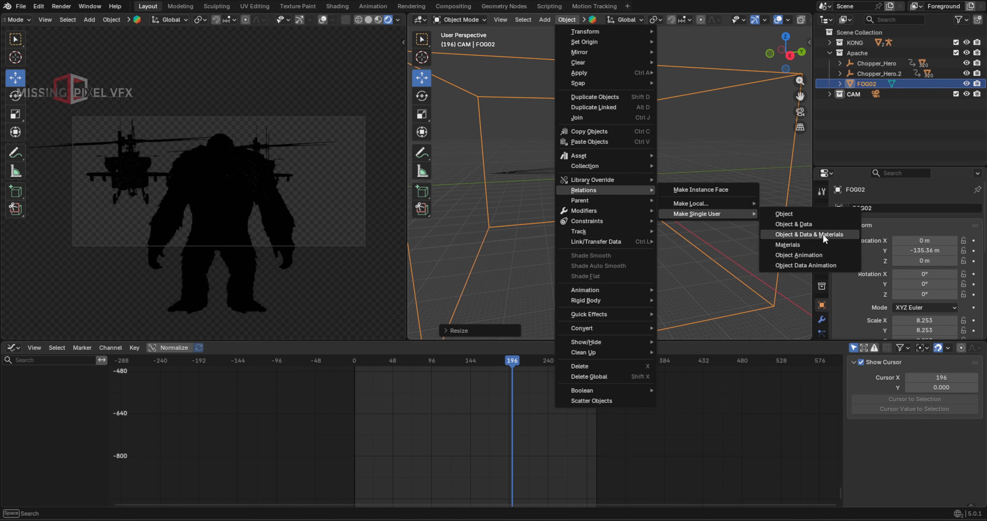
left_click(822, 233)
- Show FOG02's material in the Shader Editor and open the Principled Volume's density for editing
left_click(420, 20)
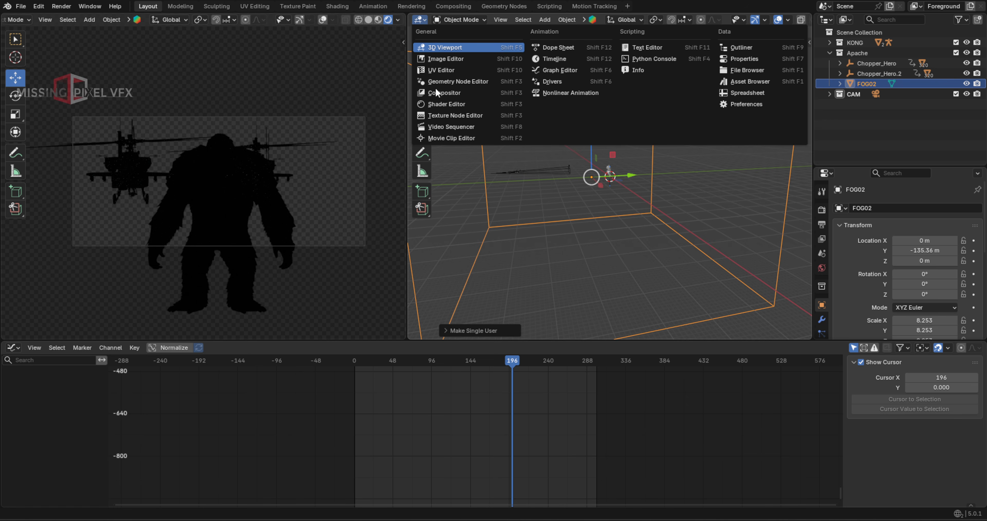
left_click(445, 104)
scroll(562, 193, "up", 7)
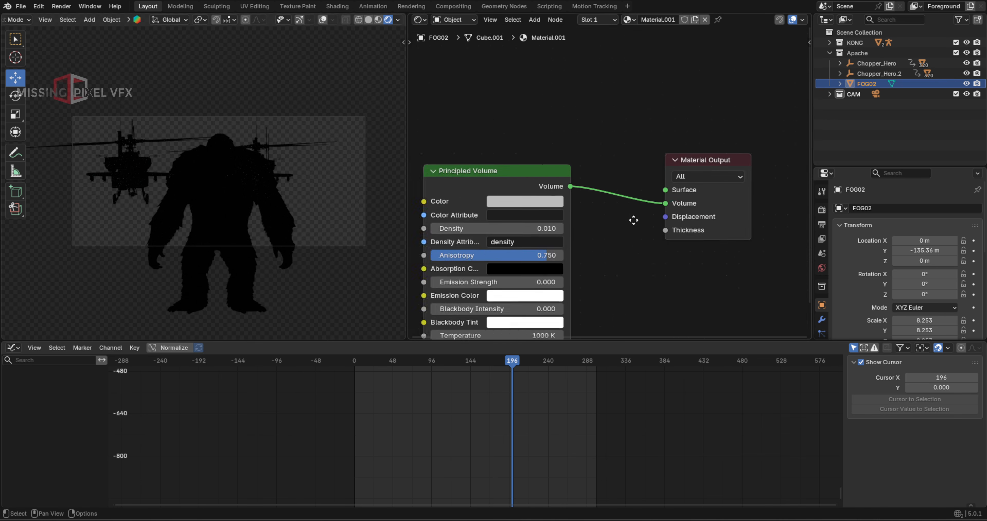
double_click(697, 233)
left_click(535, 227)
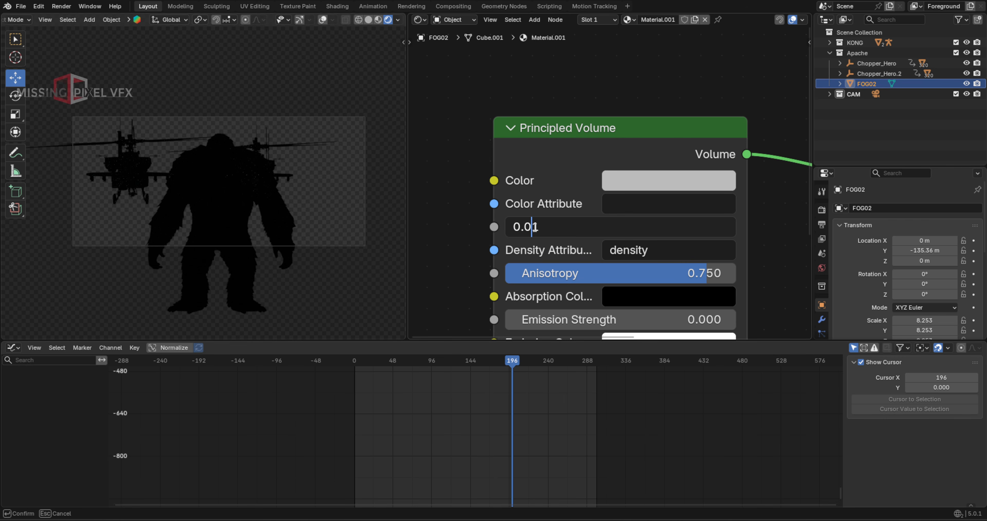
- Set the Principled Volume density of the FOG02 material to 0.001
type("0")
key("Return")
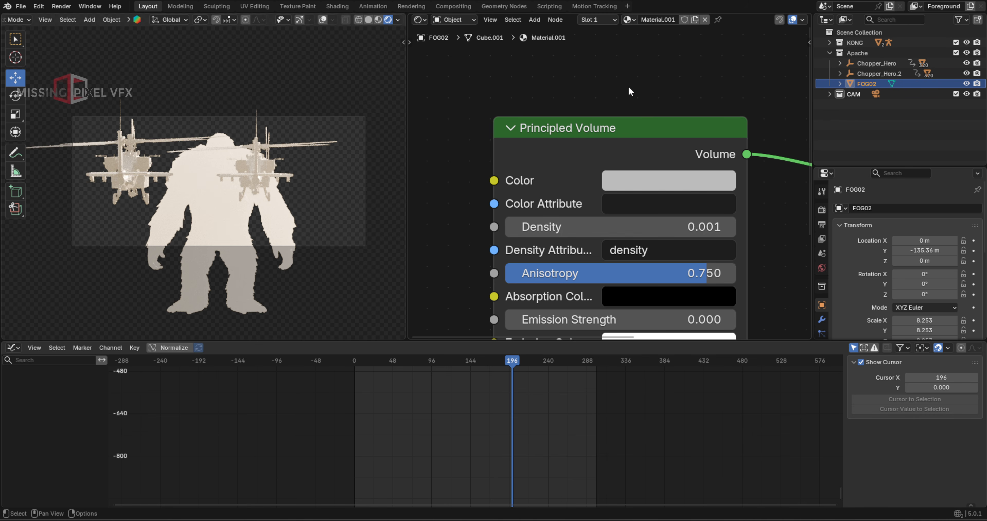
- Show the view settings of the 3D view and check its far clipping distance
key("shift+F5")
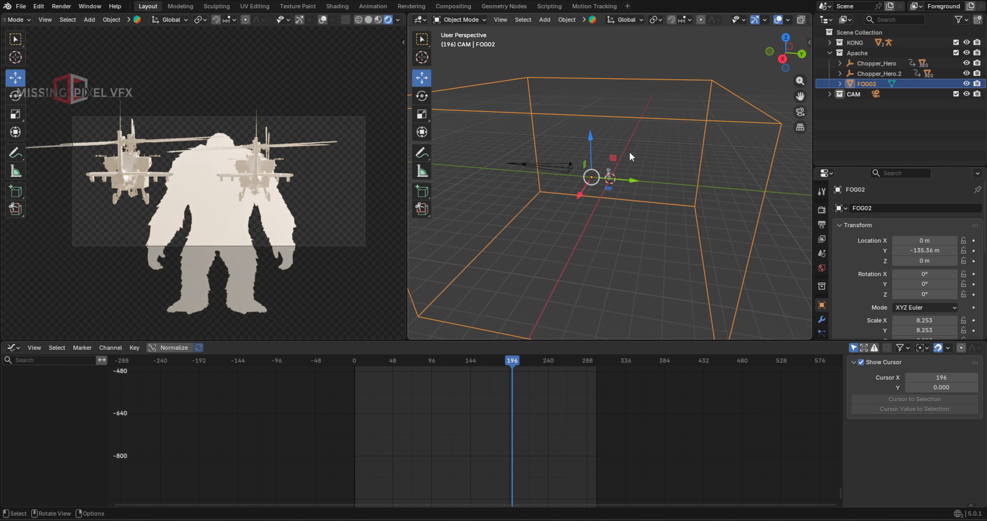
key("n")
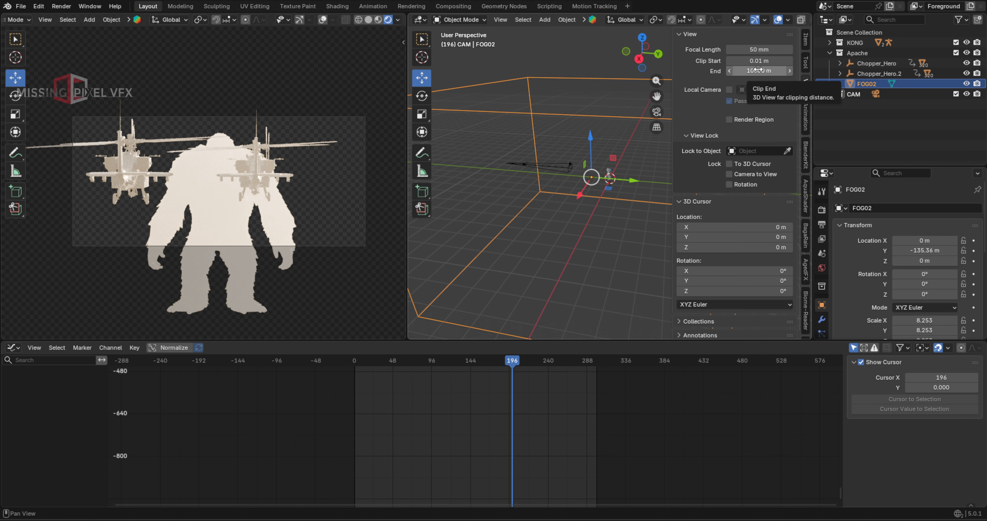
left_click(563, 63)
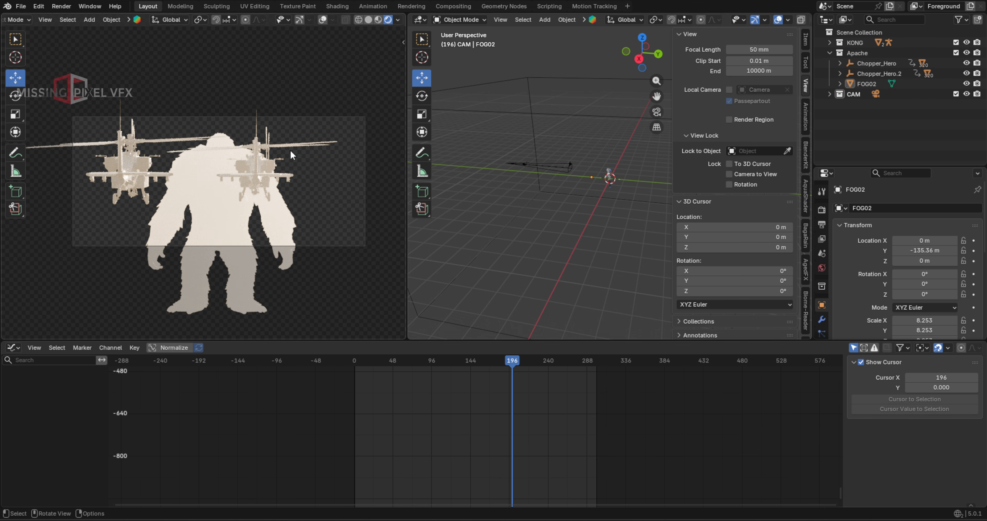
- Set the clip end distance of the camera in the CAM collection to 10000 m
left_click(829, 93)
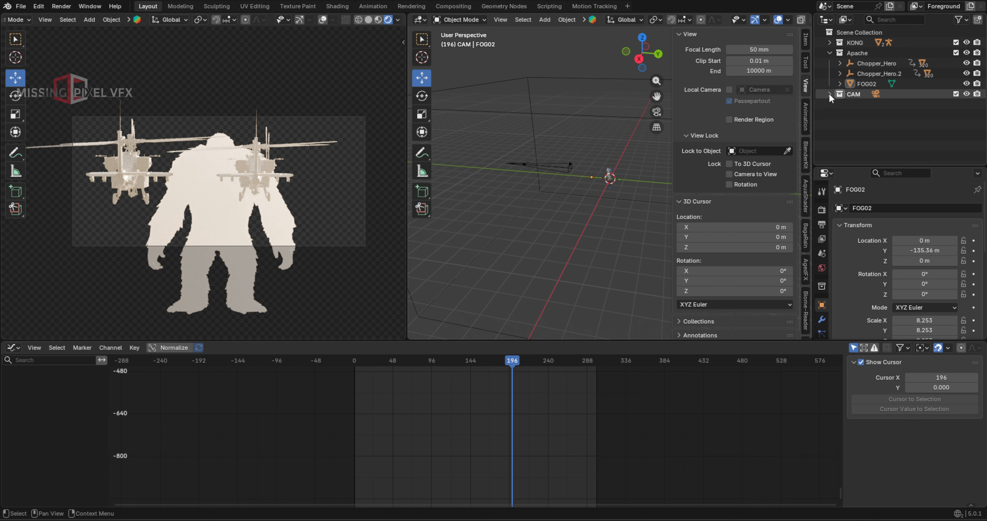
left_click(878, 104)
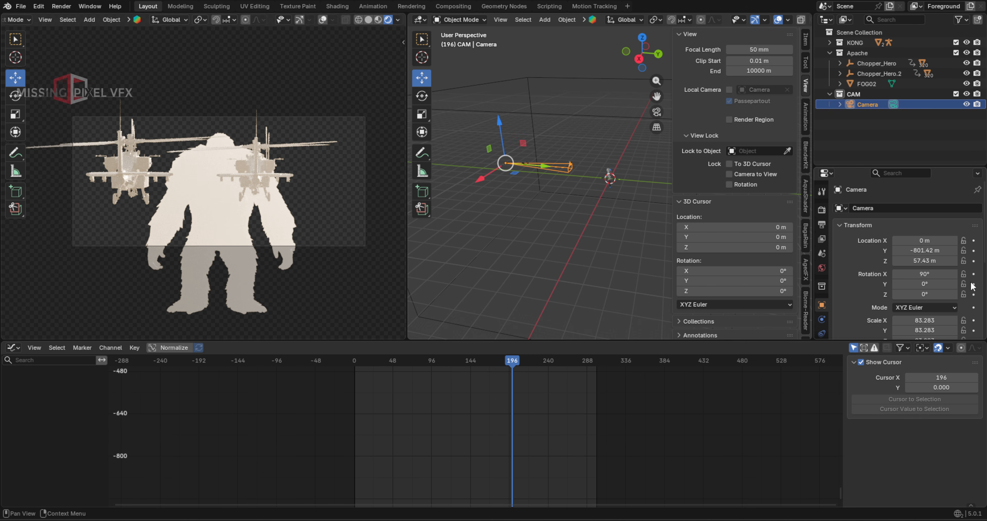
scroll(832, 313, "down", 5)
left_click(822, 313)
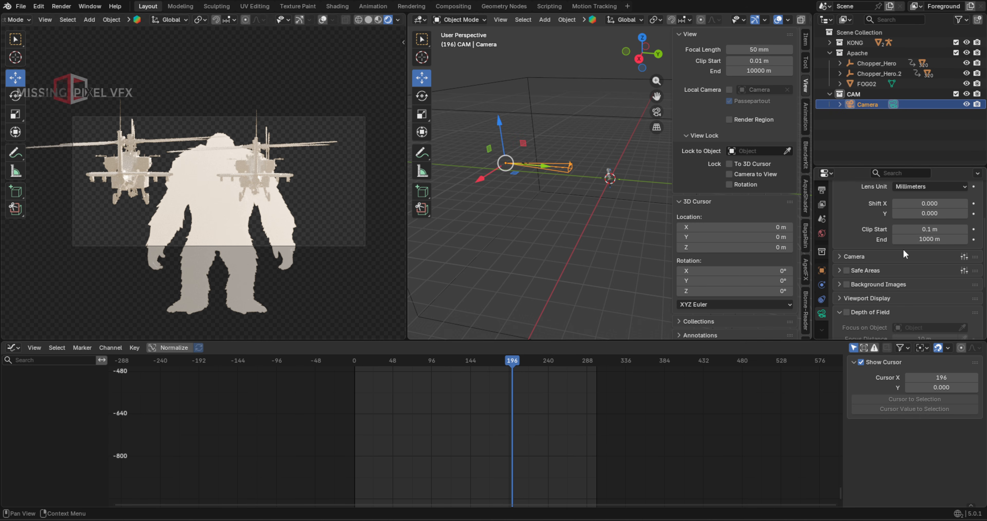
left_click(900, 239)
left_click(907, 240)
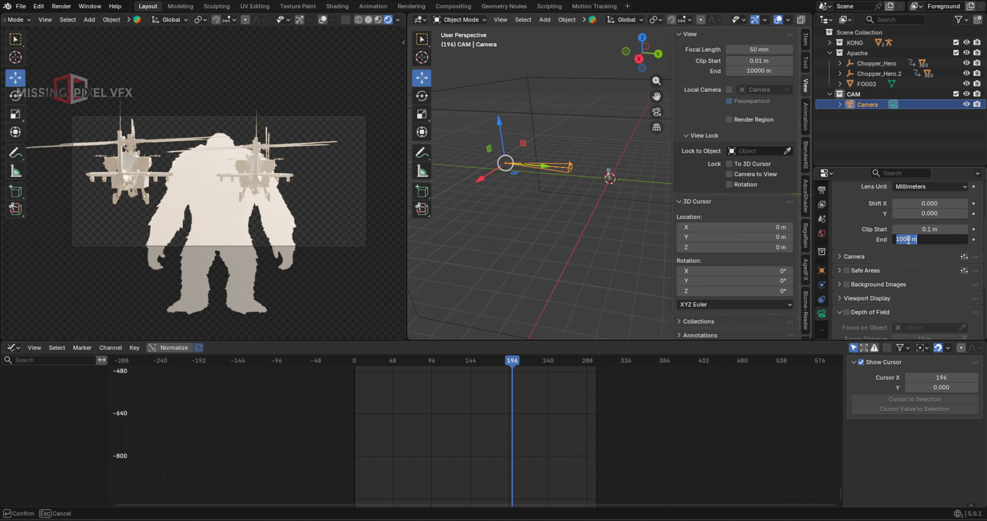
type("0")
key("Return")
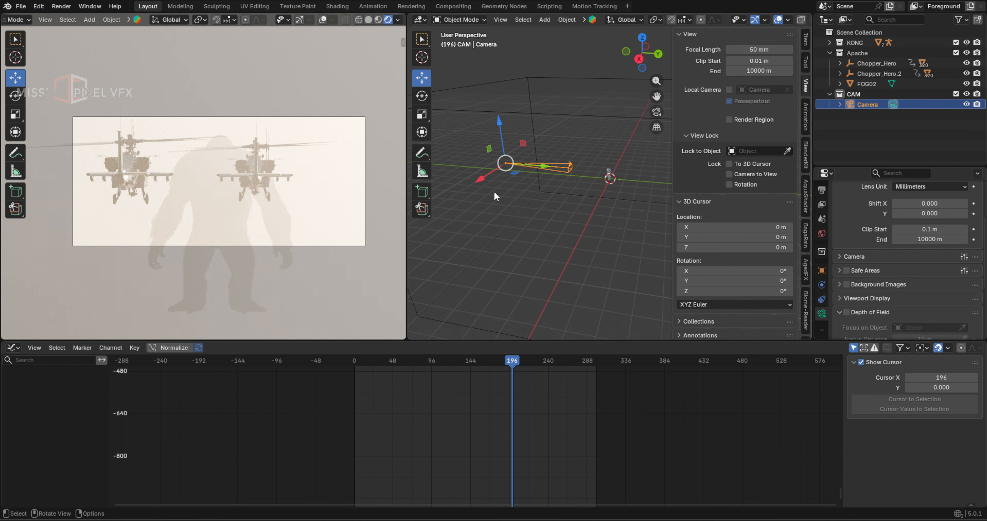
left_click(546, 121)
key("n")
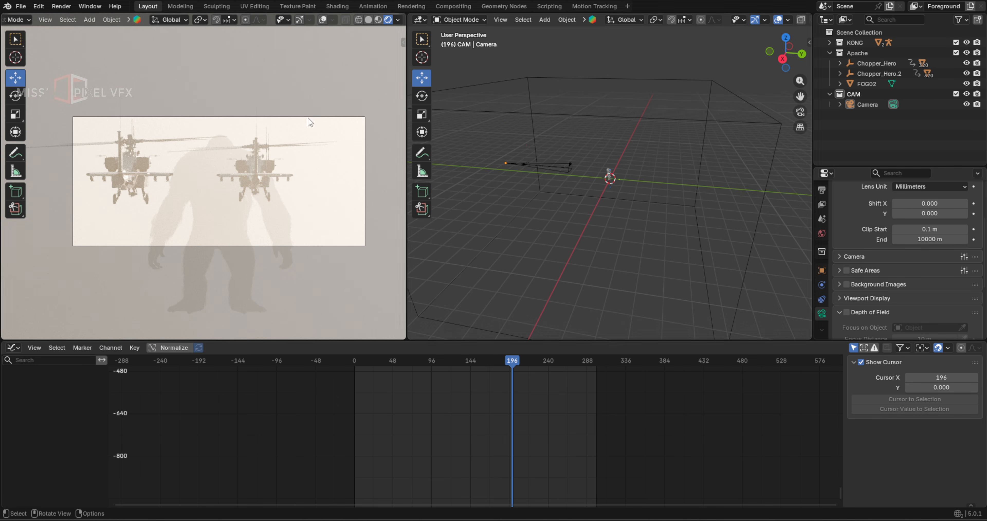
- Set the anisotropy of the FOG02 object's Principled Volume shader to 0.9
left_click(676, 80)
left_click(420, 20)
left_click(484, 123)
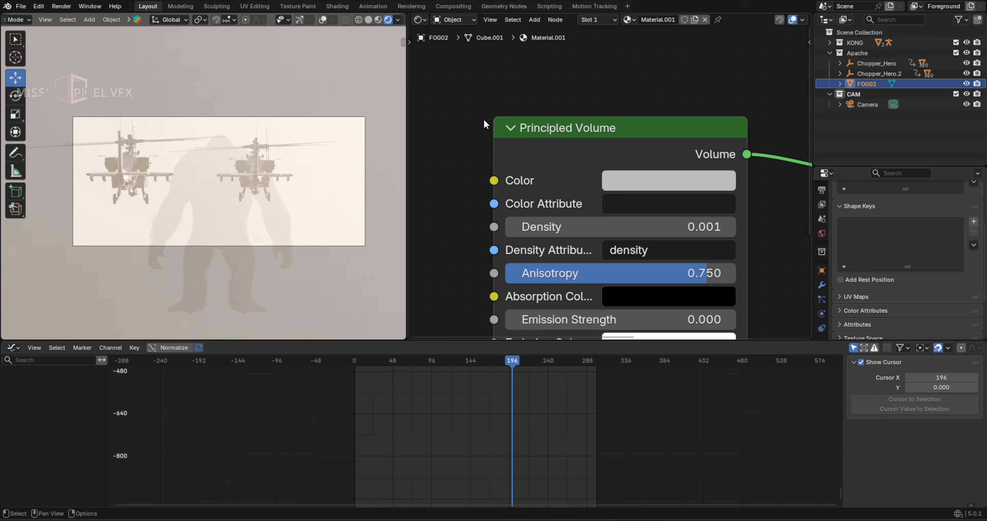
middle_click_drag(485, 124, 466, 42)
left_click(542, 147)
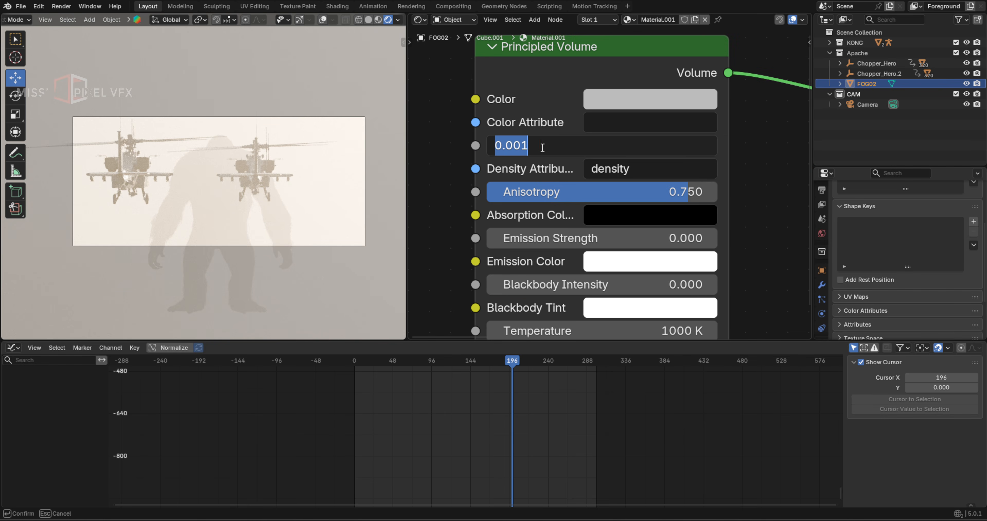
left_click(667, 198)
key("BackSpace")
type(".9")
key("Return")
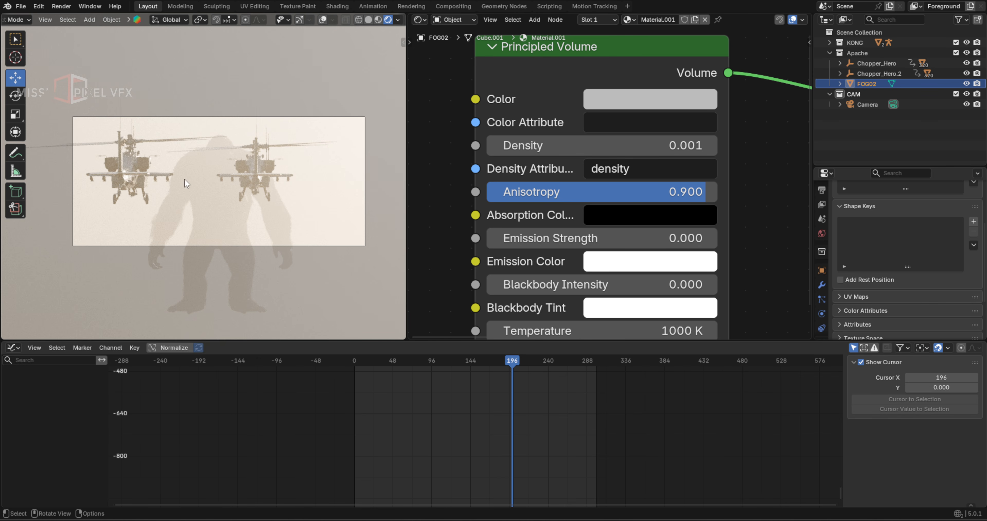
- Adjust the world's Sky Texture to a sun elevation of about 18.8° and a sun rotation of about 375°
left_click(824, 234)
scroll(904, 272, "down", 4)
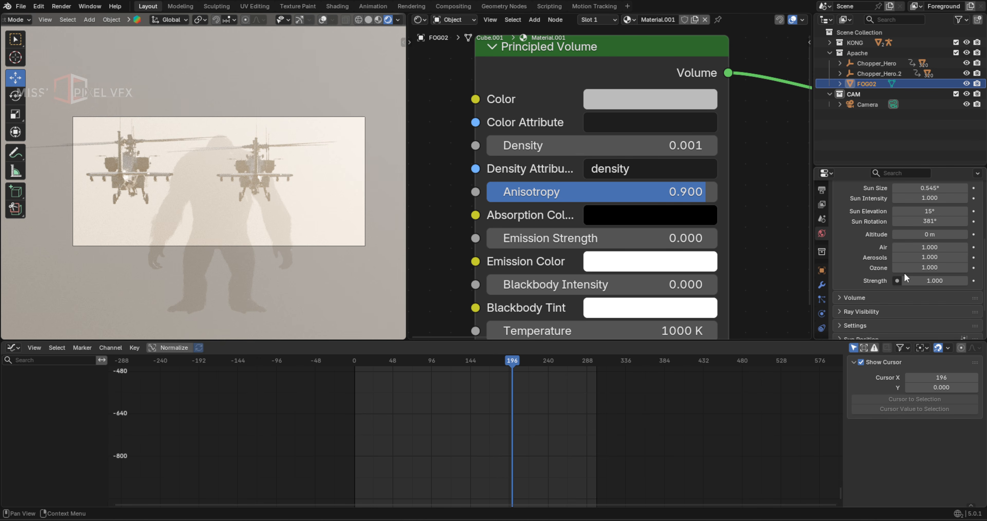
scroll(919, 264, "up", 4)
mouse_move(927, 255)
left_mouse_down()
mouse_move(939, 263)
mouse_move(920, 262)
left_mouse_up()
left_click_drag(919, 262, 931, 263)
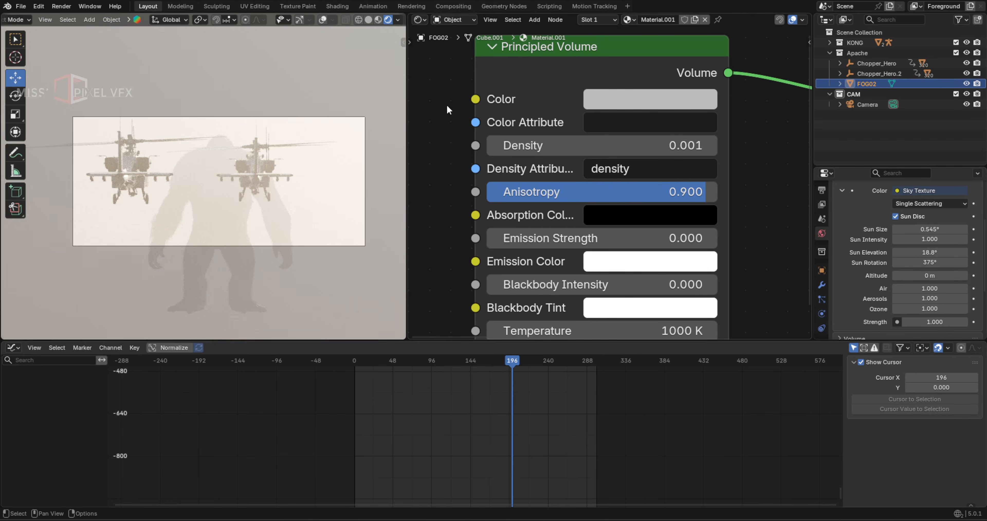
- Set the FOG02 volume's density to 0.005
double_click(524, 146)
type("0.005")
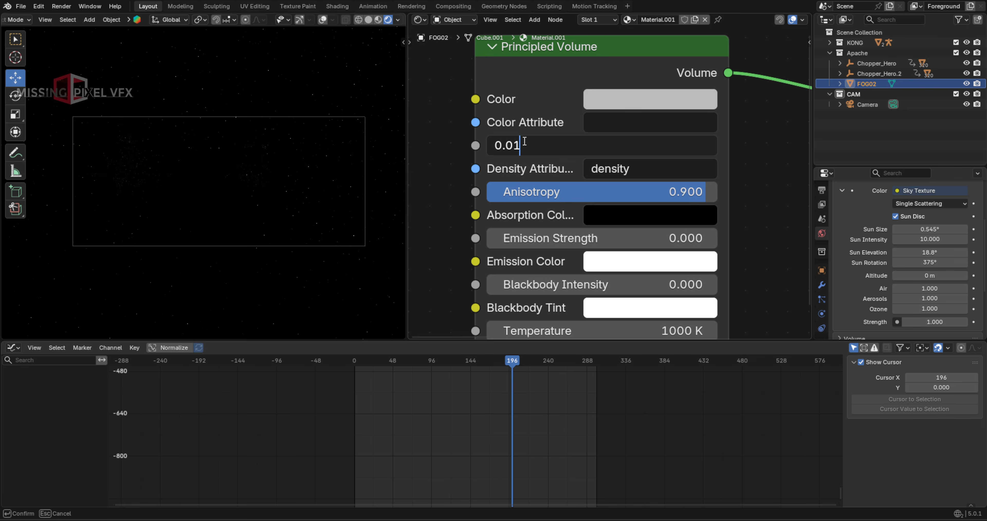
key("Return")
- Adjust the Sky Texture to a sun intensity of 13.3, a sun elevation of 0.4° and a sun rotation of 360°
left_click_drag(929, 240, 920, 263)
left_click(823, 204)
left_click(822, 233)
mouse_move(931, 253)
left_mouse_down()
mouse_move(900, 255)
mouse_move(935, 254)
left_mouse_up()
left_click_drag(934, 263, 927, 263)
scroll(298, 151, "up", 2)
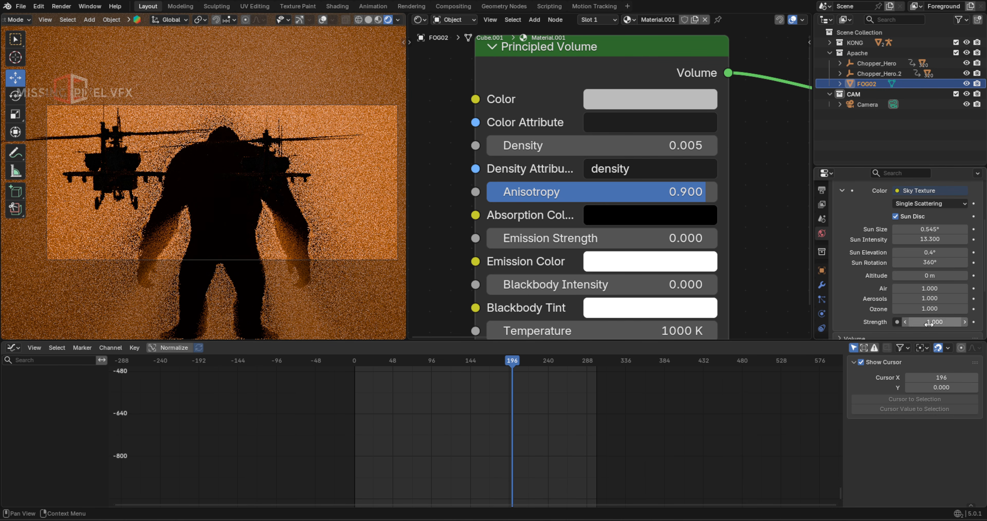
- Lower the density in the FOG02 volume shader to 0.001
left_click(670, 148)
left_click(527, 146)
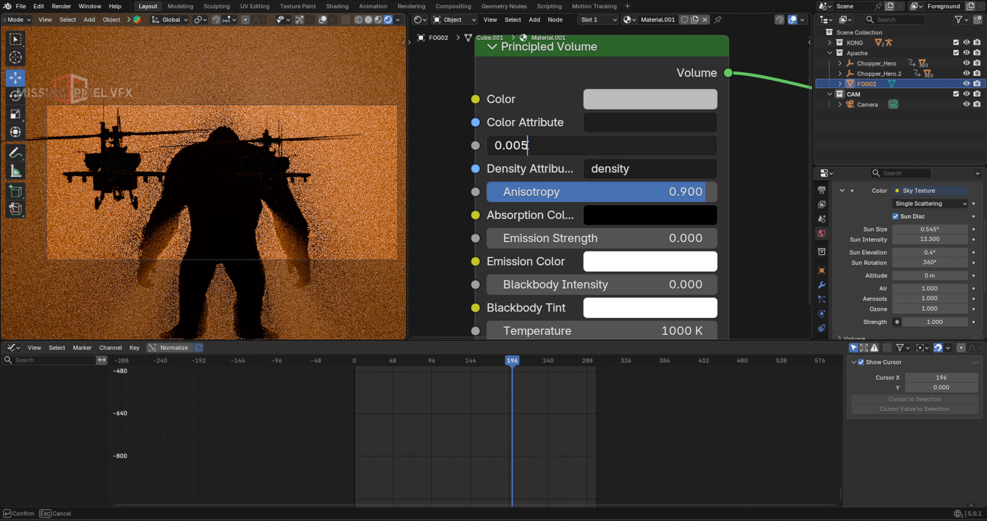
key("BackSpace")
type("1")
key("Return")
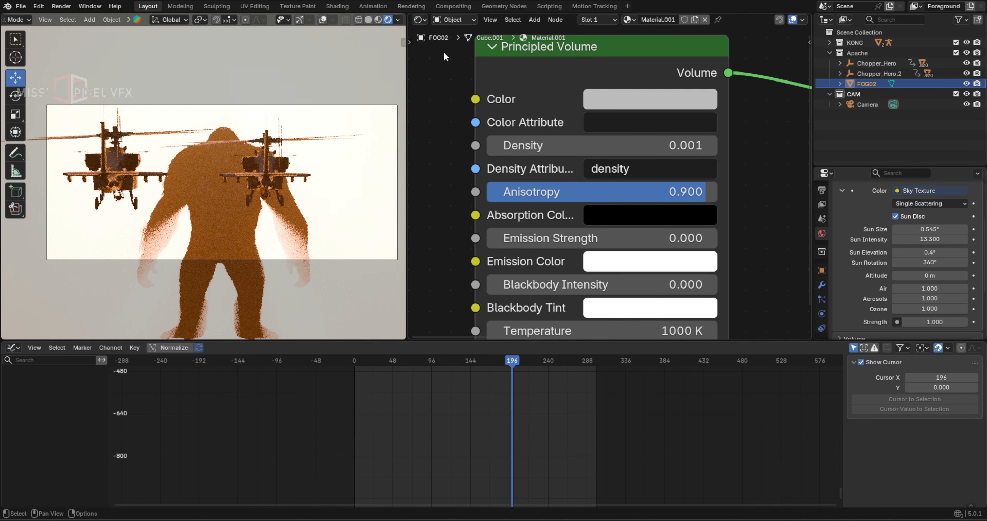
- Return to the 3D view and delete the FOG02 volume from the scene
left_click(420, 20)
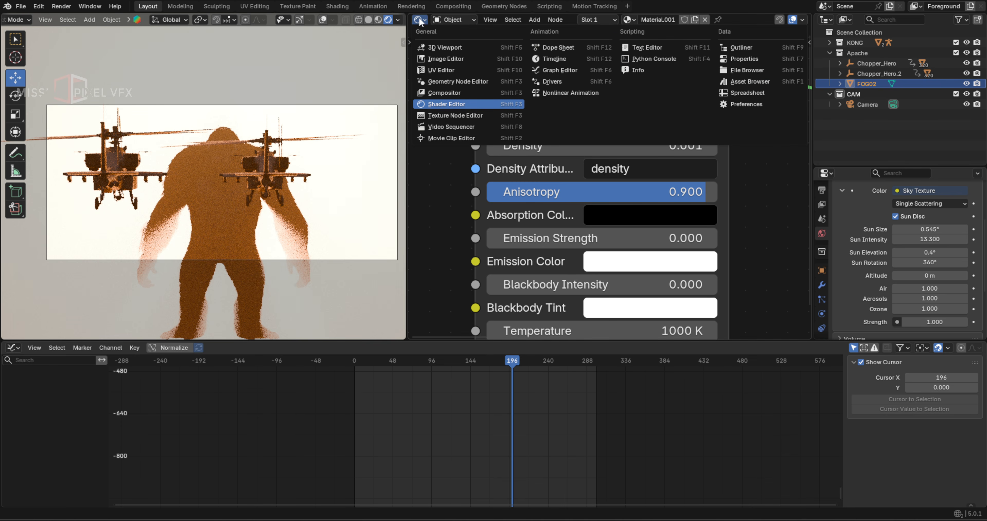
left_click(445, 47)
key("Delete")
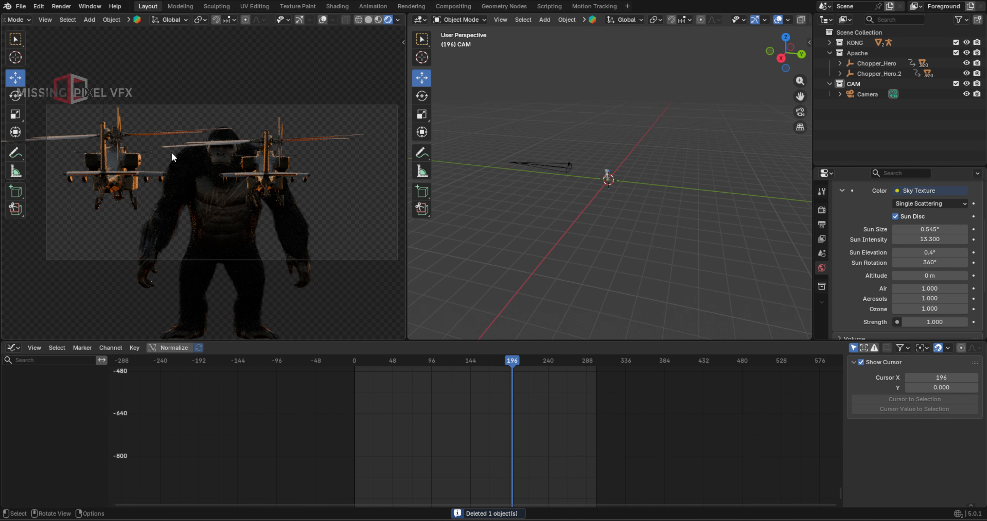
scroll(205, 151, "up", 5)
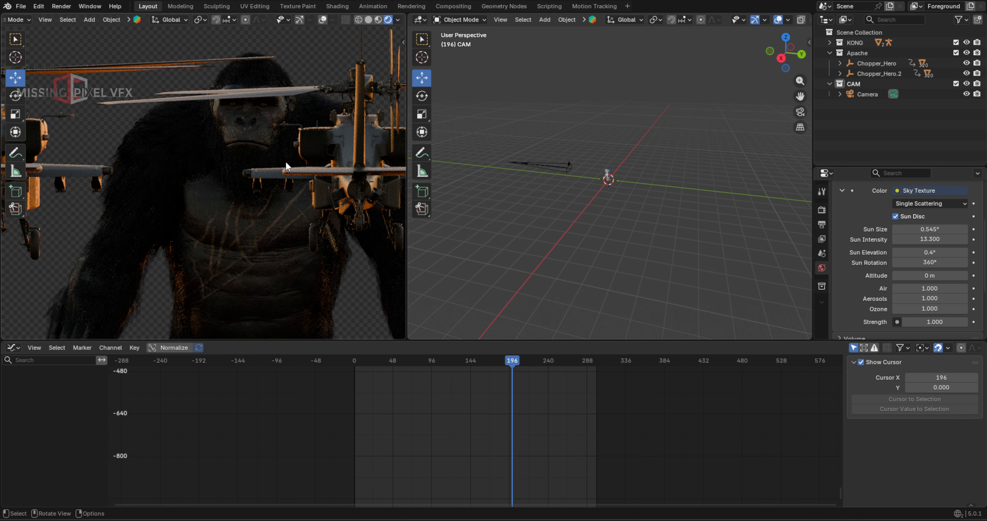
key("Home")
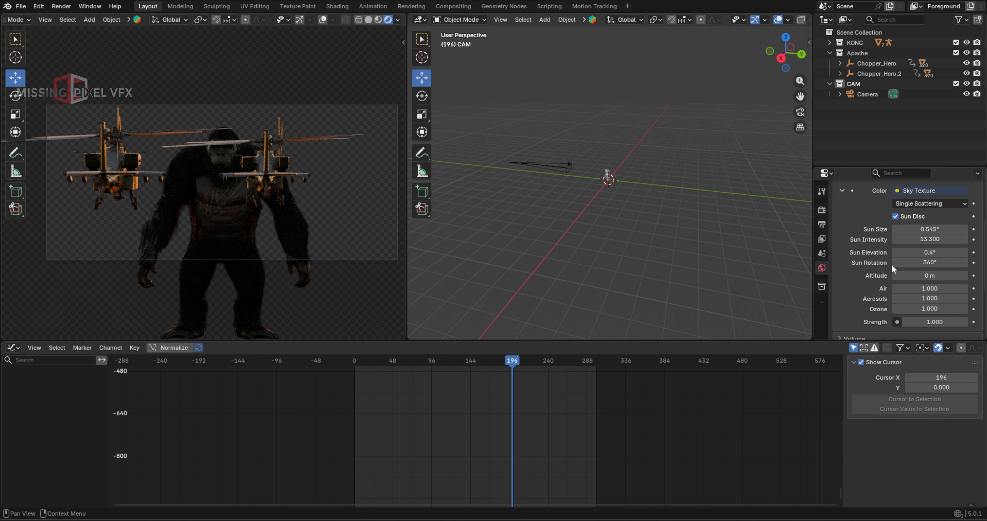
- Create a new collection in the scene and name it Light
left_click(978, 20)
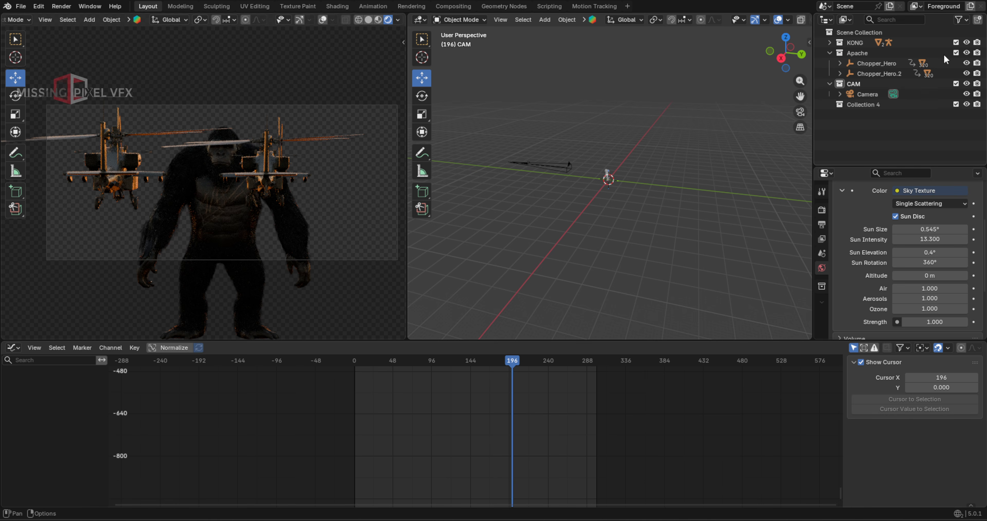
double_click(869, 102)
type("Light")
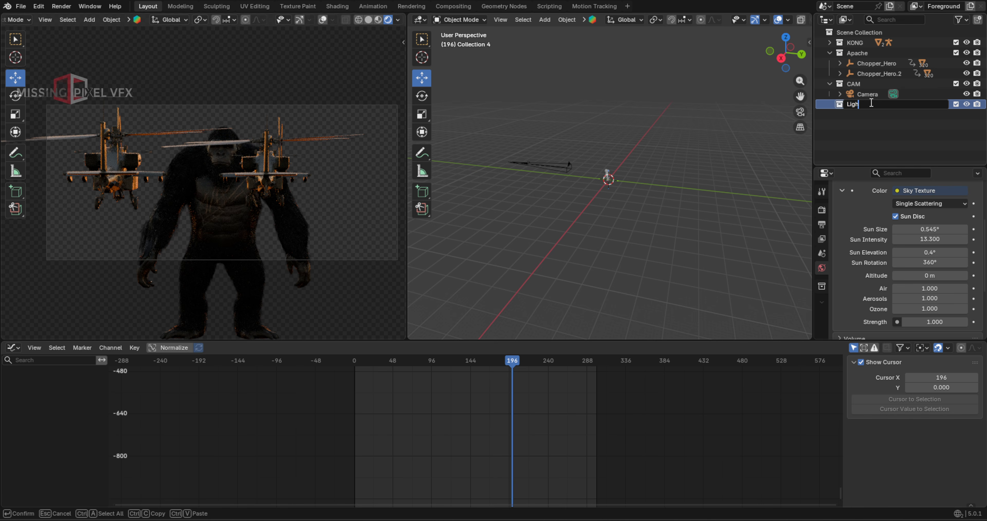
key("Return")
- Add a point light to the Light collection, move it out to the gorilla's side along X and raise it
middle_click_drag(538, 202, 547, 204)
key("shift+a")
mouse_move(615, 187)
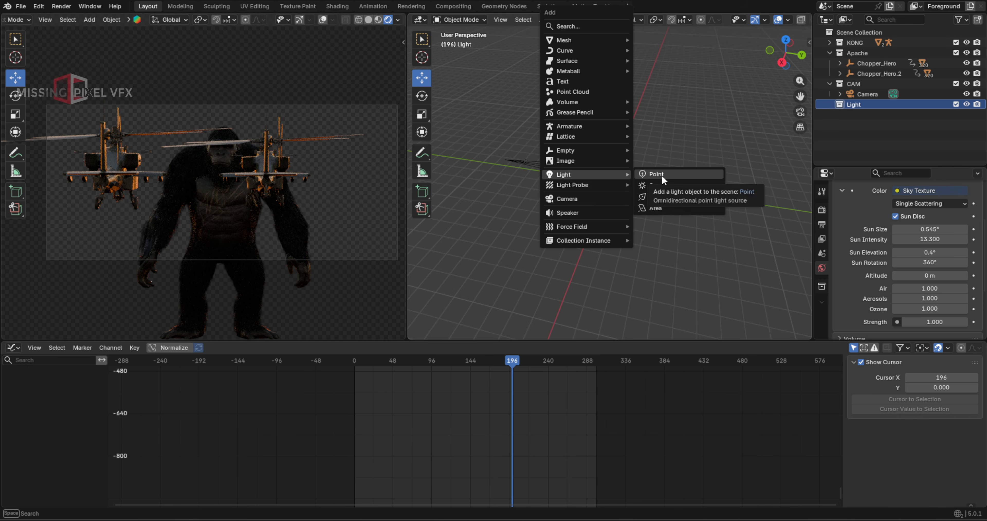
left_click(662, 175)
scroll(561, 178, "down", 9)
left_click_drag(571, 179, 660, 173)
left_click_drag(706, 153, 708, 93)
- In the top view, move the point light back along Y so it sits slightly behind the gorilla
key("KP_7")
middle_click_drag(709, 93, 629, 176, "shift")
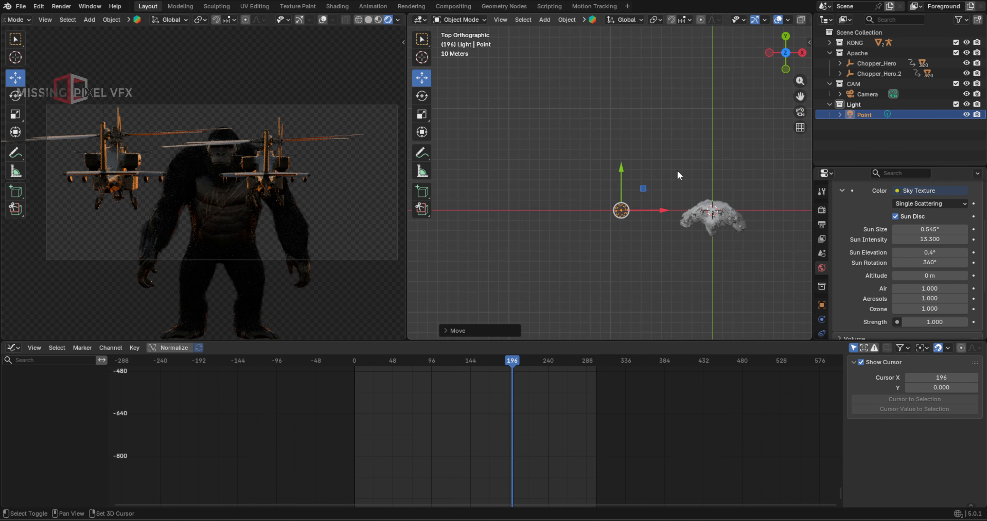
left_click_drag(642, 185, 642, 148)
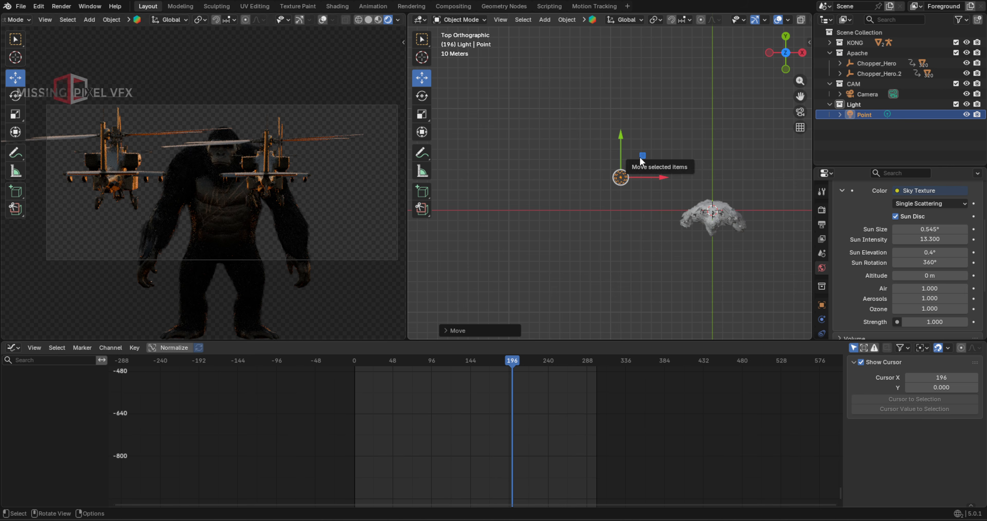
- Set the point light's power to 1000000
scroll(835, 283, "down", 5)
scroll(820, 291, "down", 2)
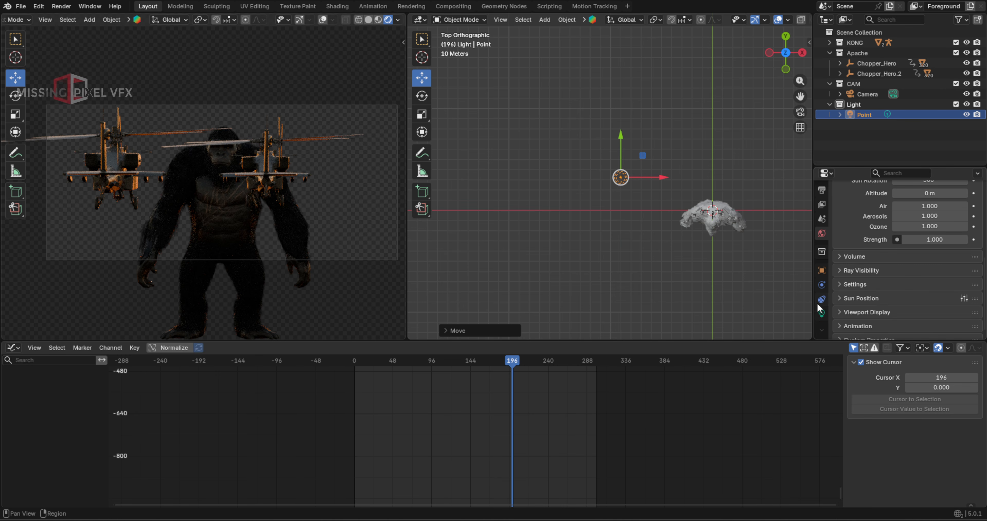
left_click(821, 313)
left_click(921, 201)
type("1")
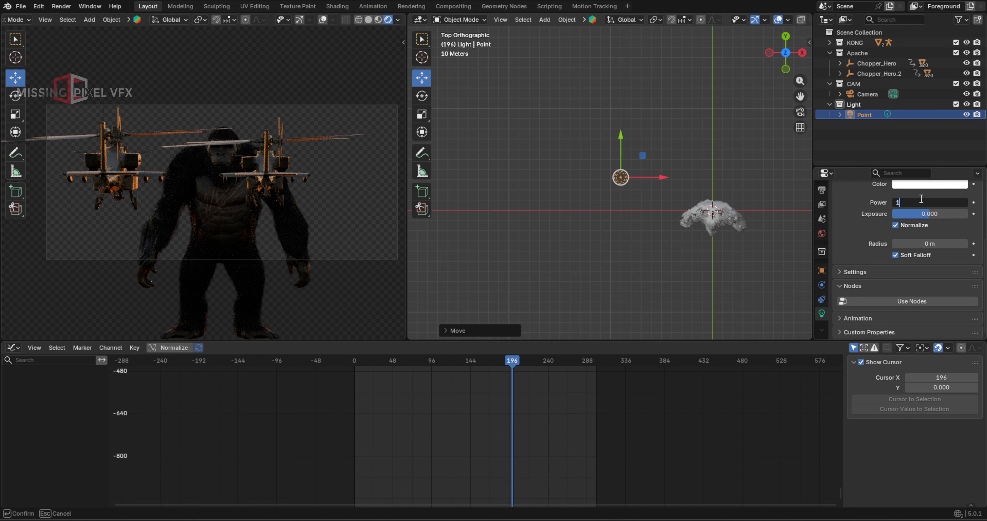
type("00000")
key("Return")
left_click(923, 201)
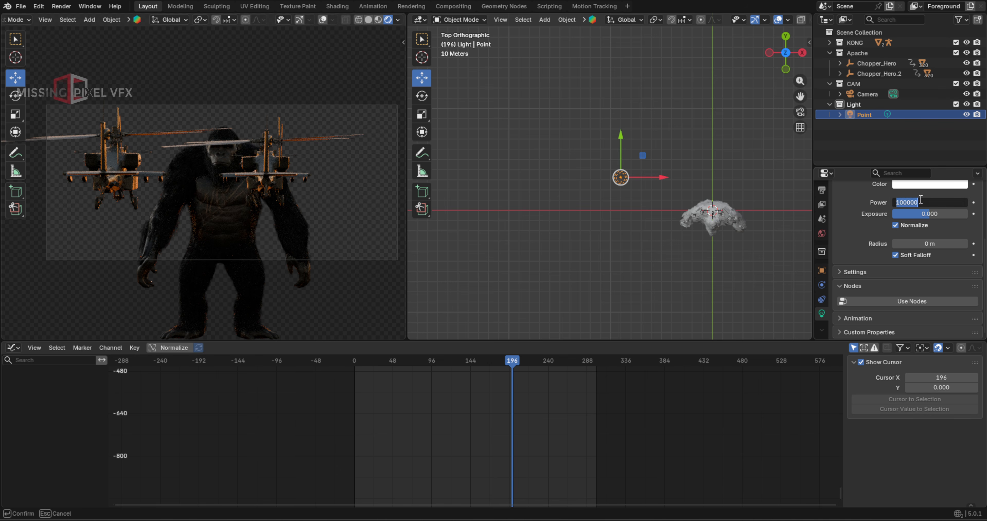
left_click(897, 202)
type("0")
key("Return")
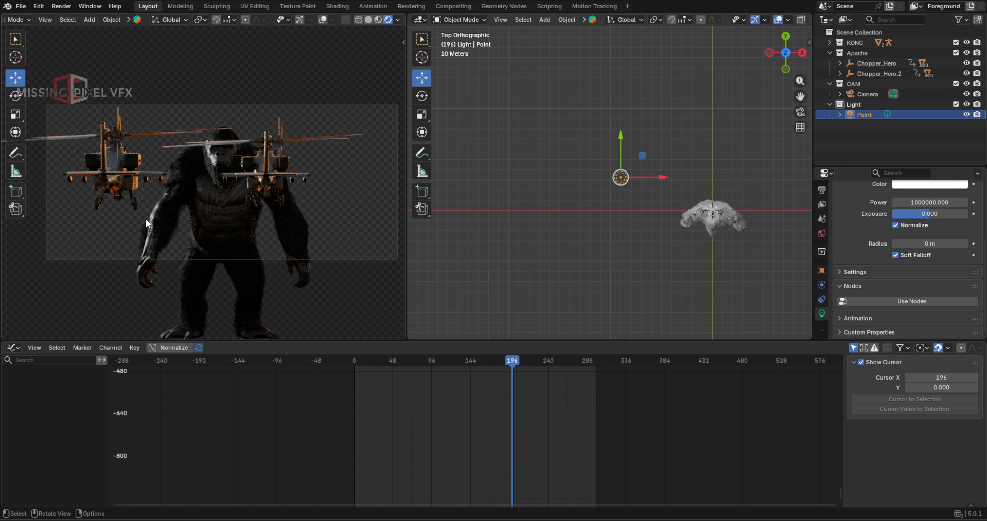
- Change the point light's color from white to a warm orange
scroll(147, 222, "up", 4)
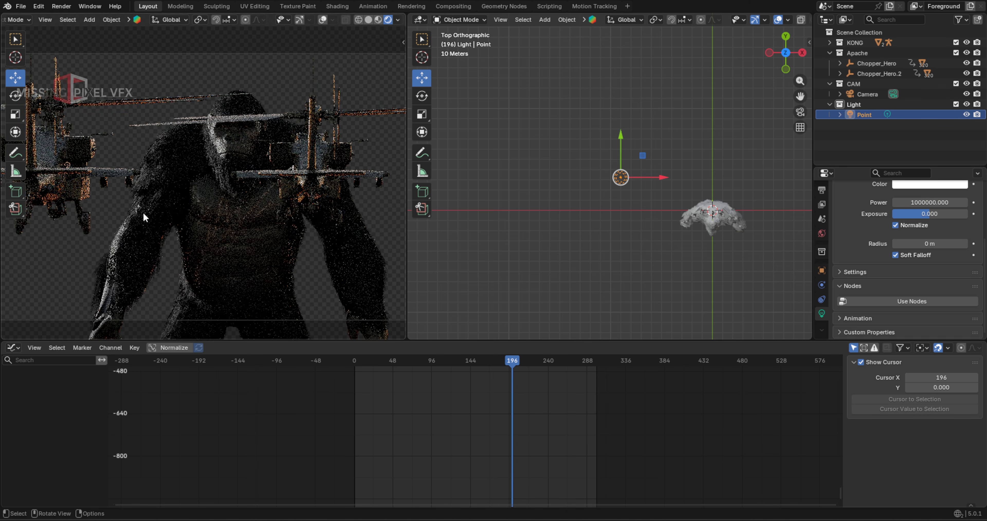
left_click(943, 185)
left_click_drag(916, 84, 897, 78)
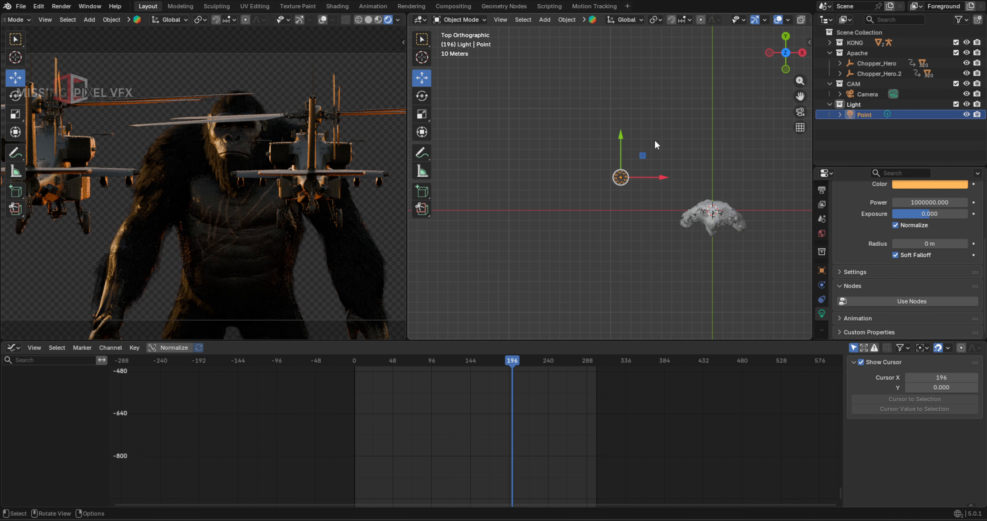
- Move the point light farther behind the gorilla and closer to its center, and check the rim light on the arm
left_click_drag(649, 151, 688, 124)
scroll(223, 214, "up", 6)
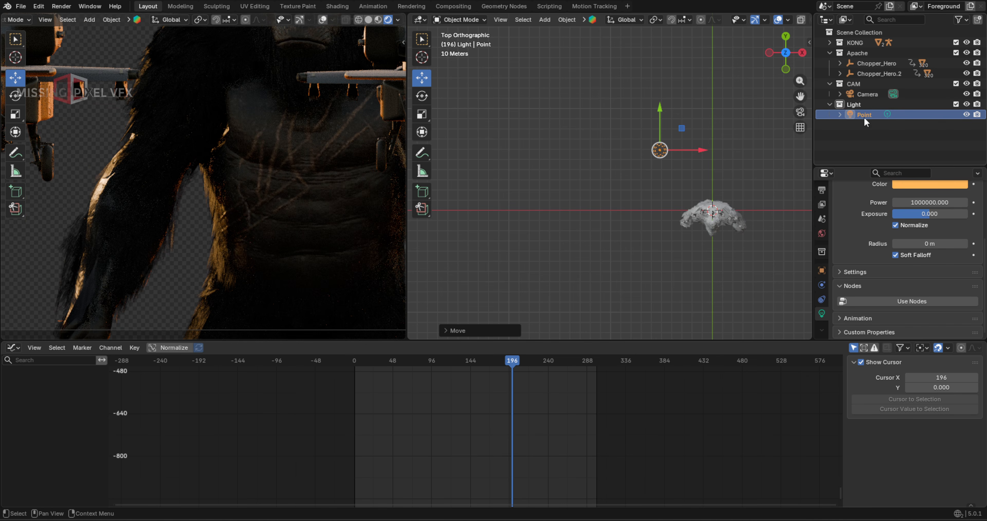
- Limit the point light to the gorilla by assigning the KONG collection as the light's light linking collection
scroll(193, 203, "down", 6)
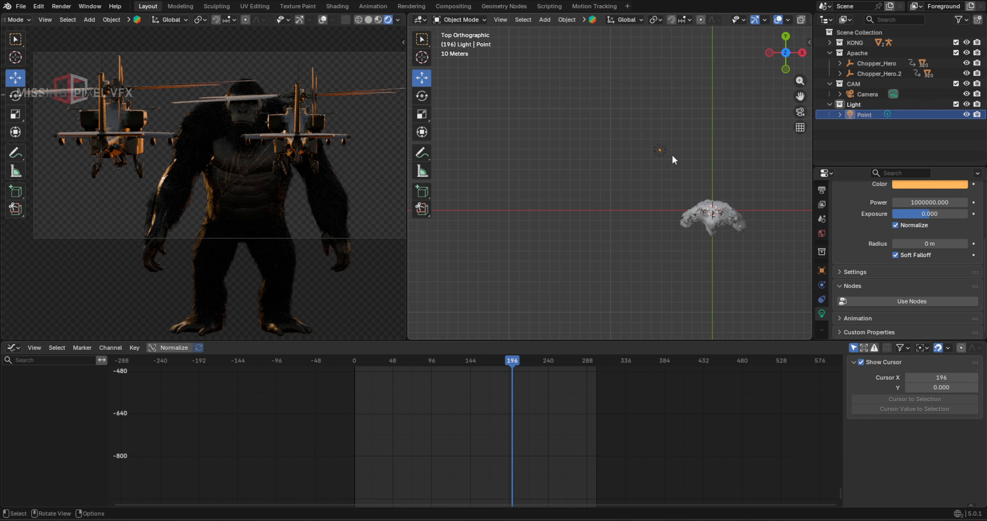
left_click(660, 151)
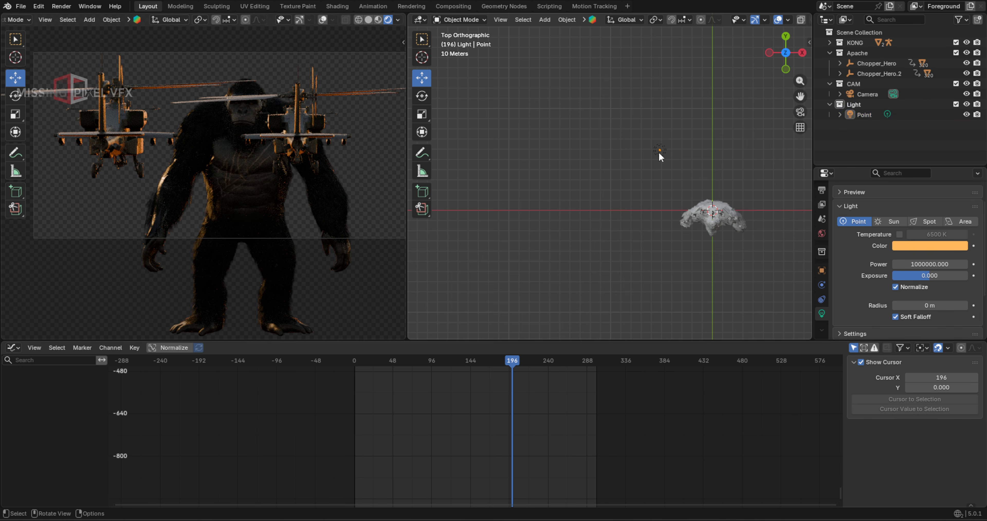
left_click(824, 270)
scroll(869, 272, "down", 6)
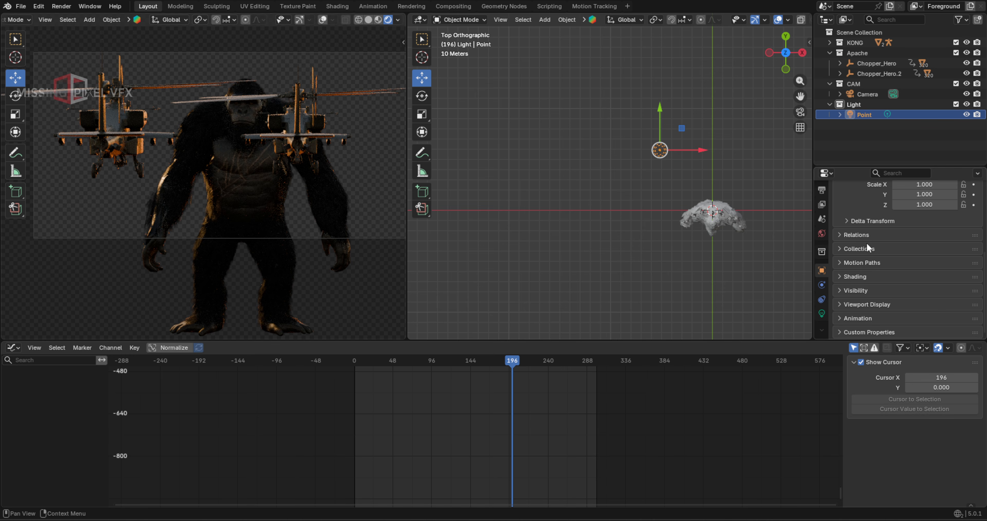
left_click(858, 276)
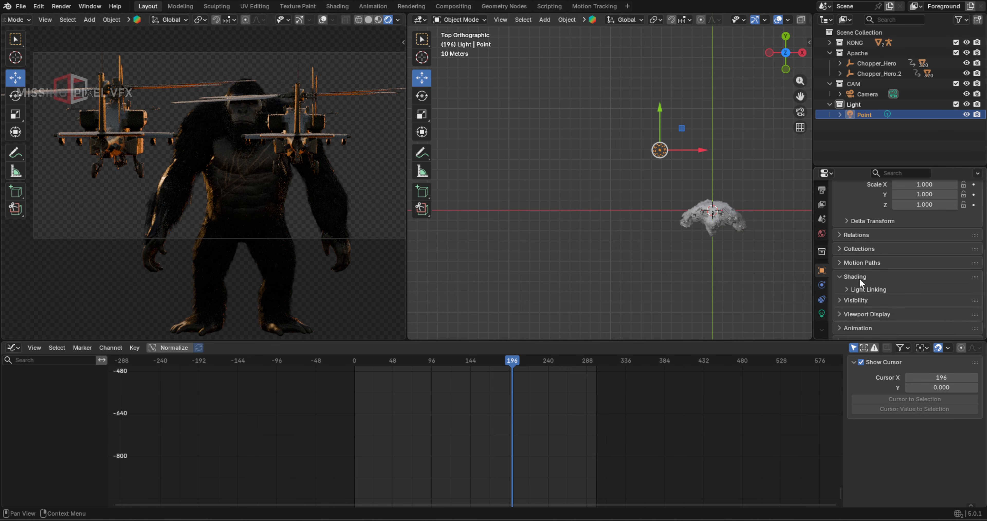
left_click(874, 287)
scroll(876, 263, "down", 3)
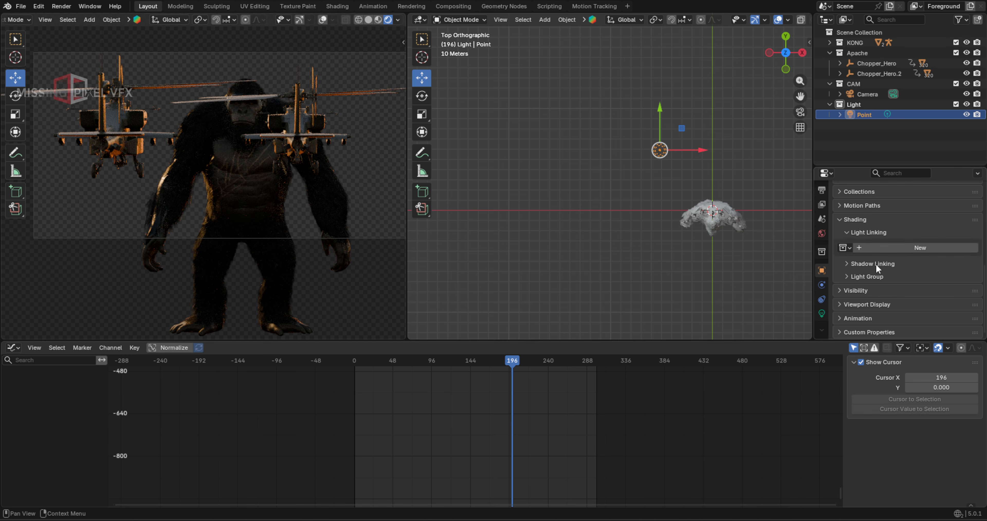
left_click(893, 247)
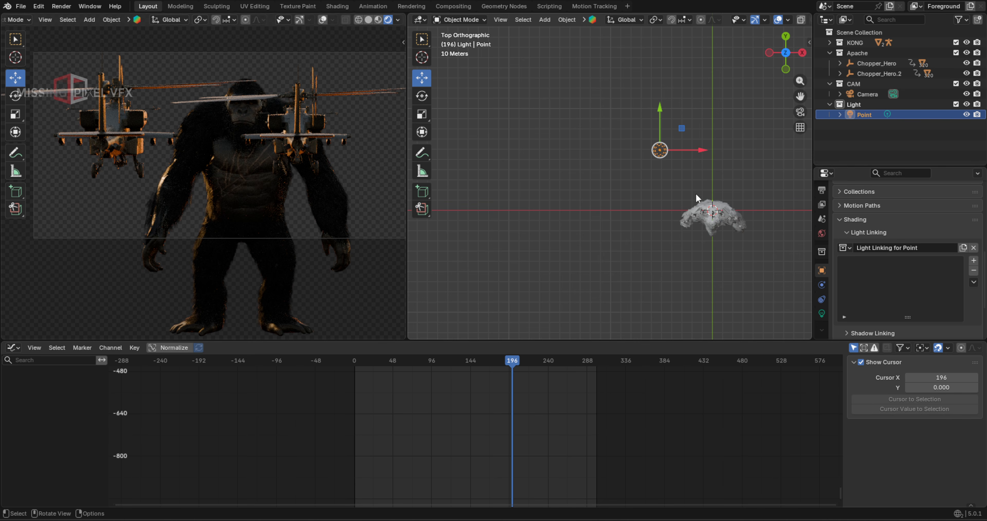
left_click(841, 248)
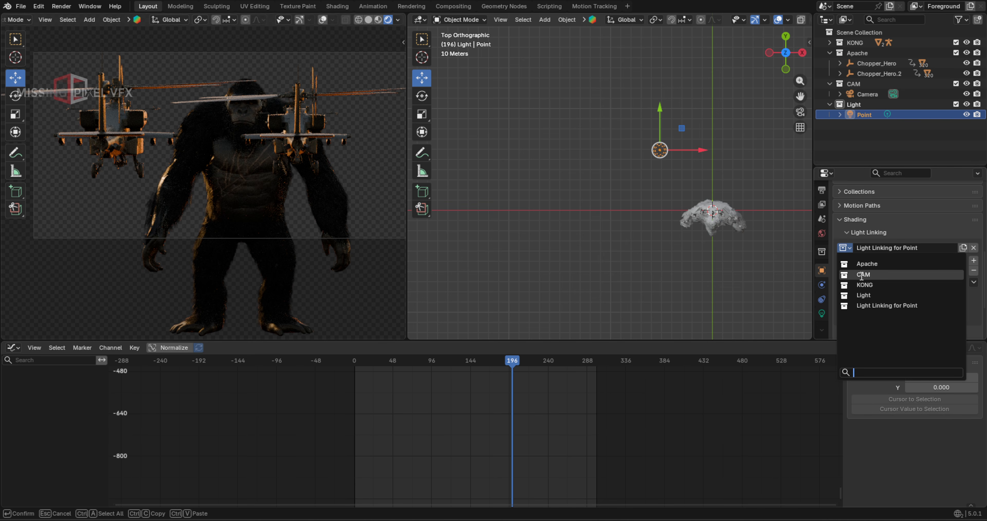
left_click(867, 285)
left_click_drag(681, 129, 680, 163)
key("ctrl+z")
middle_click_drag(689, 206, 667, 93)
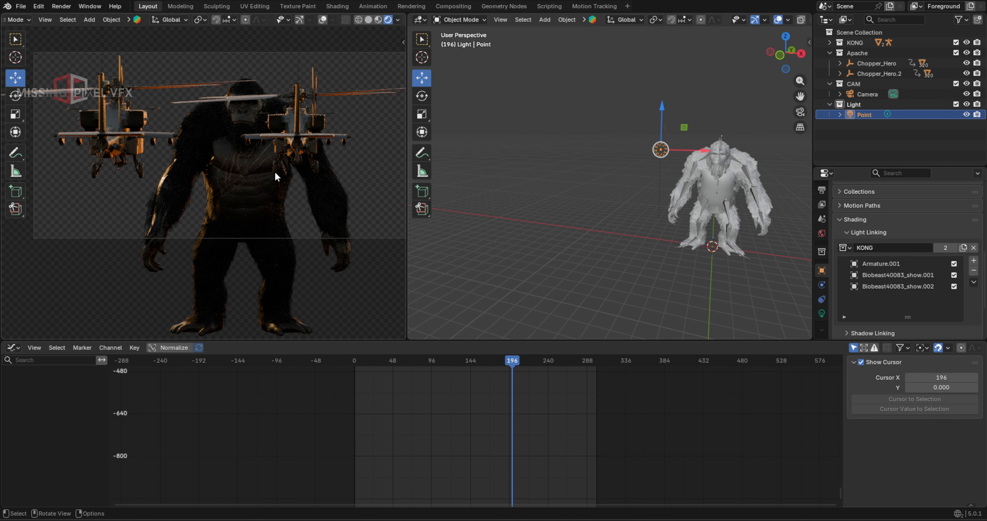
- Examine the gorilla and helicopters in the enlarged rendered camera view and review the render sampling settings
key("ctrl+space")
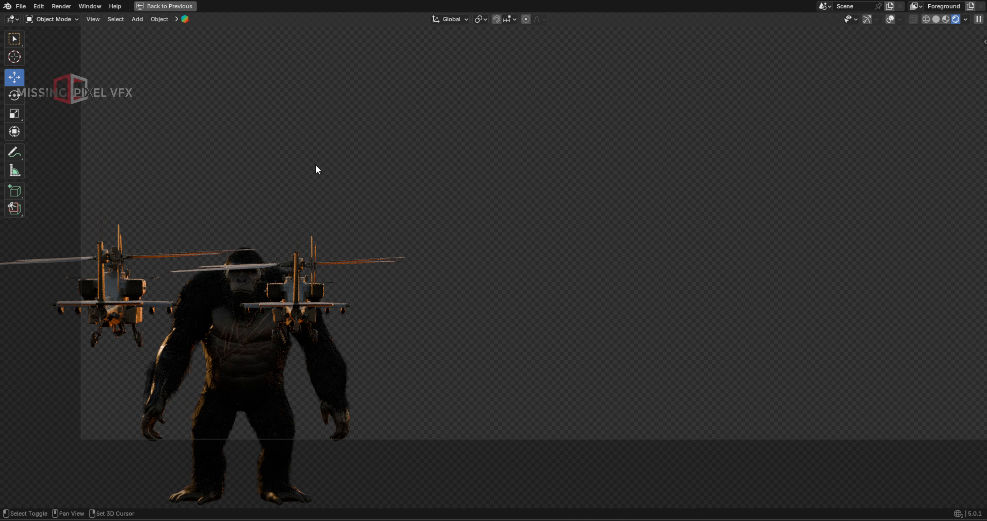
middle_click_drag(315, 164, 382, 214, "shift")
key("ctrl+space")
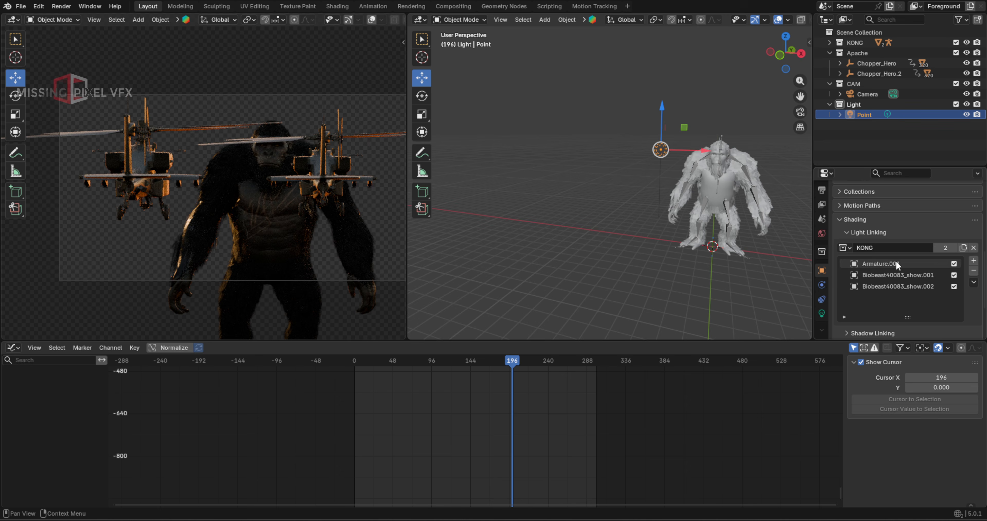
left_click(822, 191)
scroll(872, 260, "down", 5)
scroll(871, 255, "down", 1)
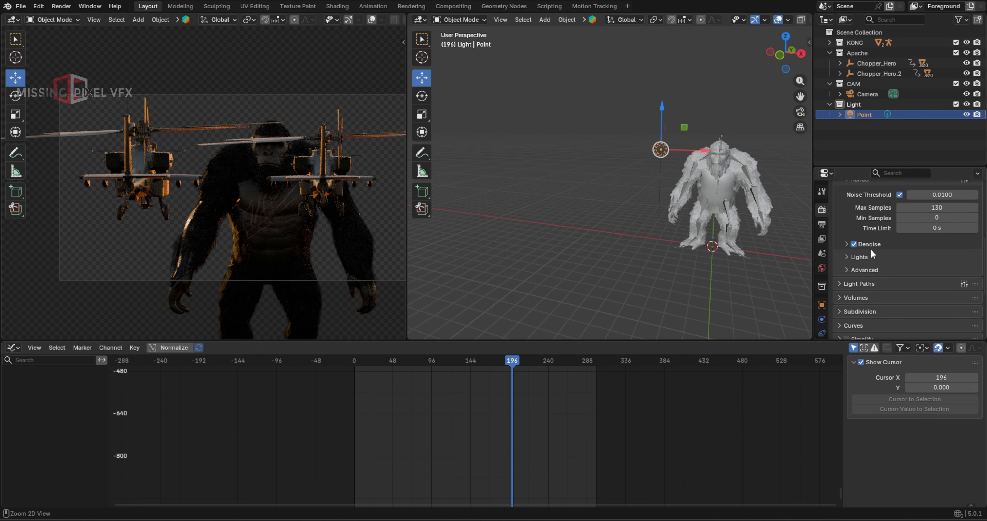
scroll(871, 249, "up", 1)
key("ctrl+space")
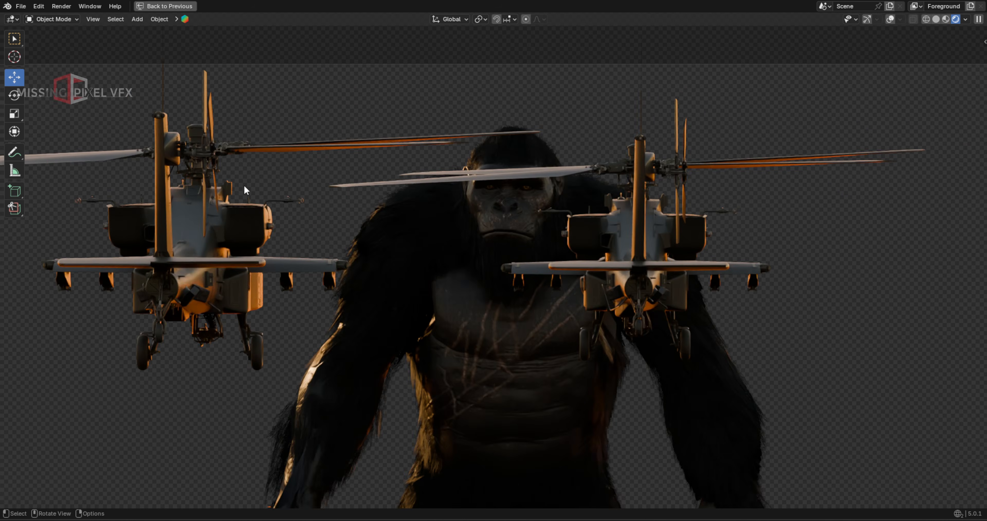
scroll(244, 184, "down", 3)
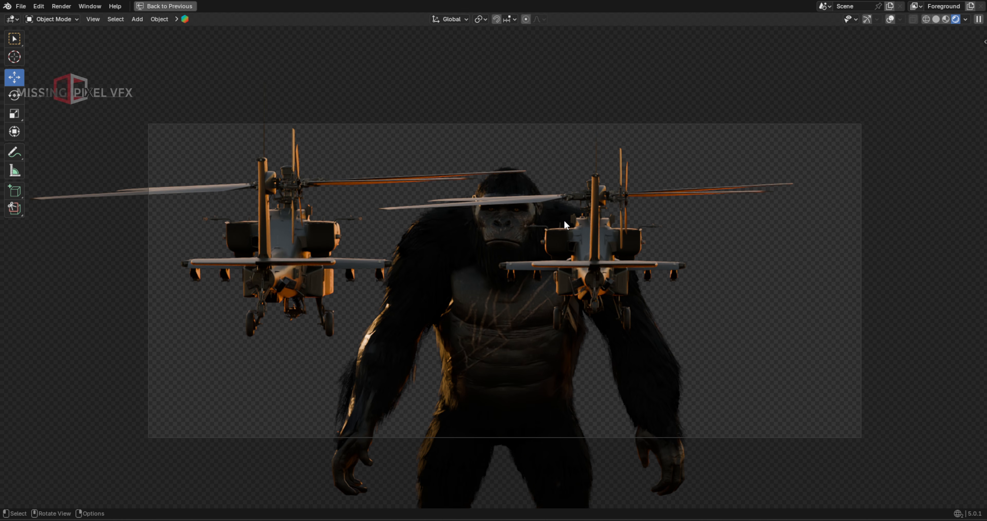
key("ctrl")
key("ctrl+space")
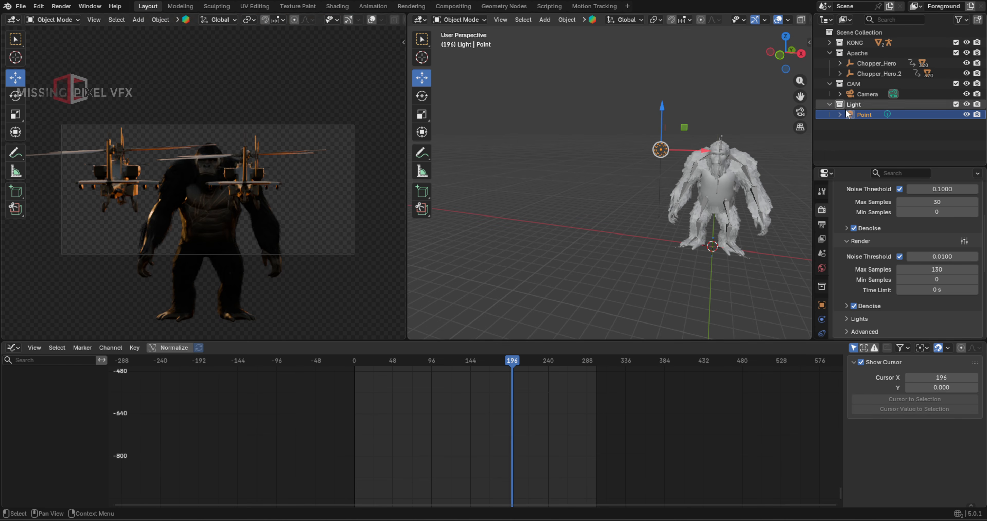
- Create a new scene collection named BG and make it the active collection
left_click(977, 19)
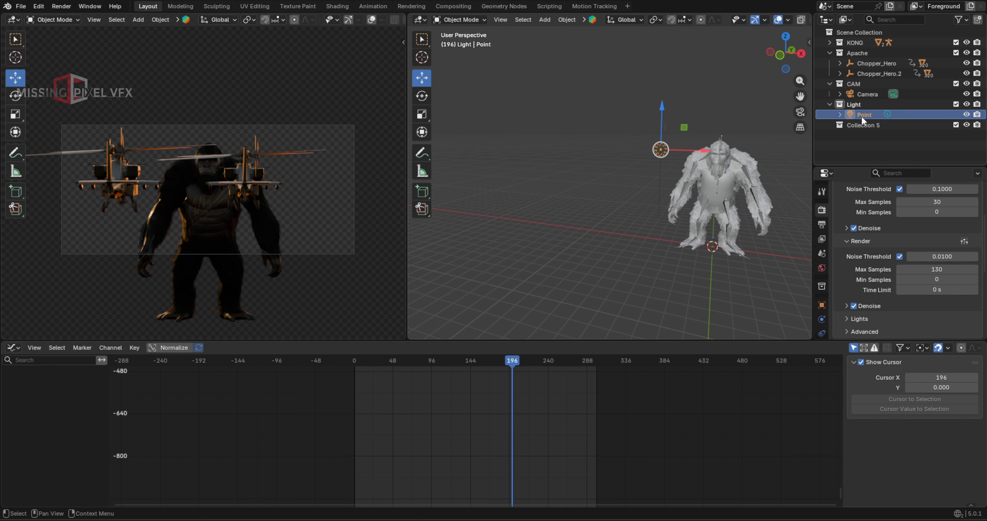
double_click(859, 125)
type("BG")
key("Return")
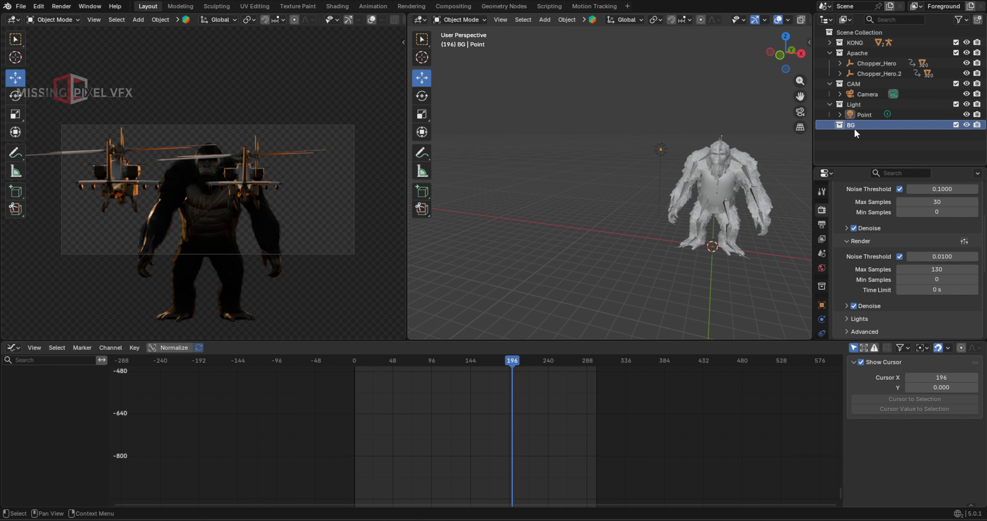
left_click(856, 131)
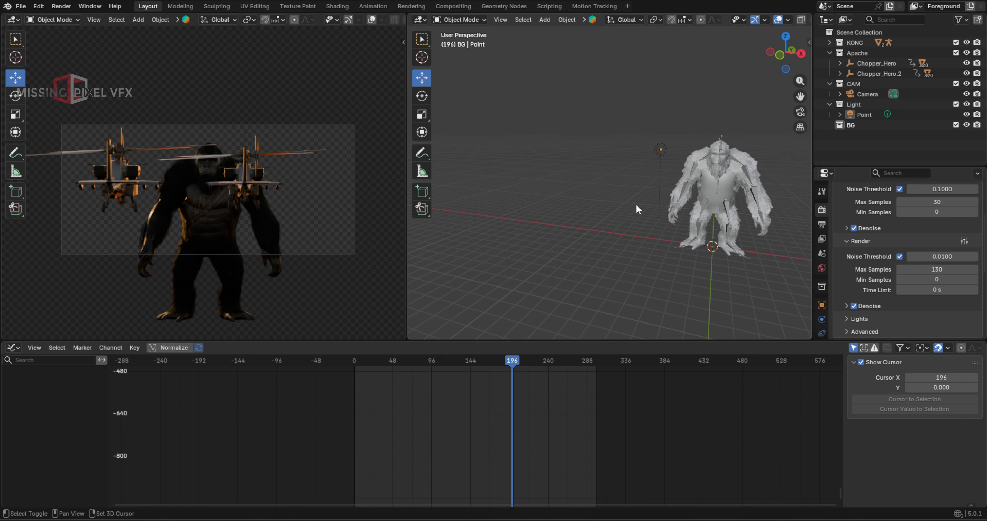
- Add a cube to the BG collection and scale it up uniformly until it encloses the gorilla
middle_click_drag(636, 209, 600, 199)
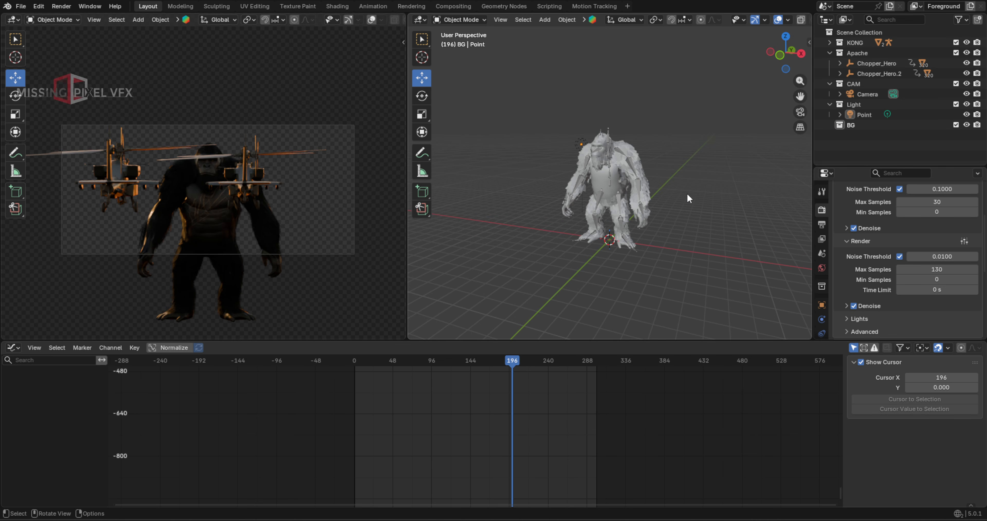
key("shift+a")
mouse_move(638, 70)
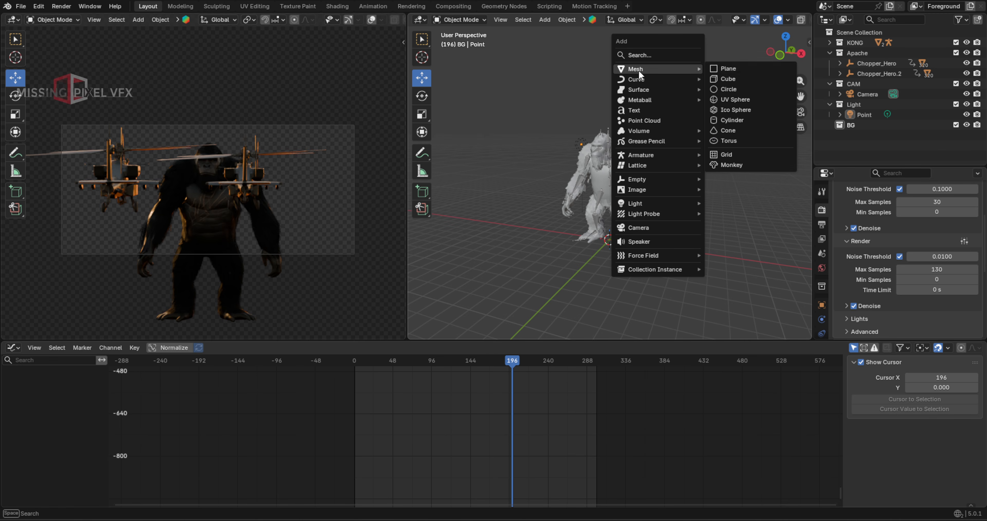
left_click(713, 76)
key("s")
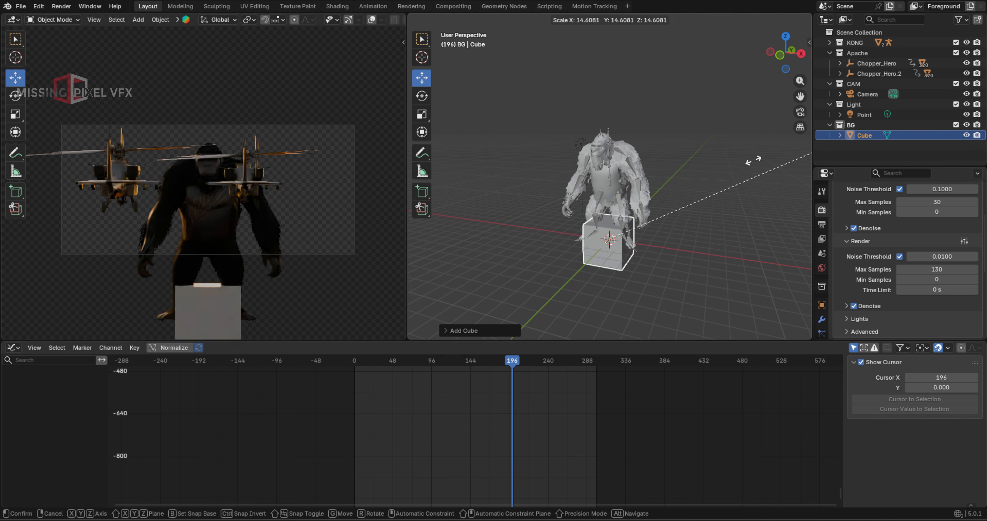
left_click(661, 205)
scroll(661, 204, "down", 4)
key("s")
left_click(708, 168)
- Stretch the cube along the Y axis into a long box running in front of and behind the gorilla
middle_click_drag(709, 168, 645, 158)
left_click(423, 117)
scroll(640, 191, "down", 2)
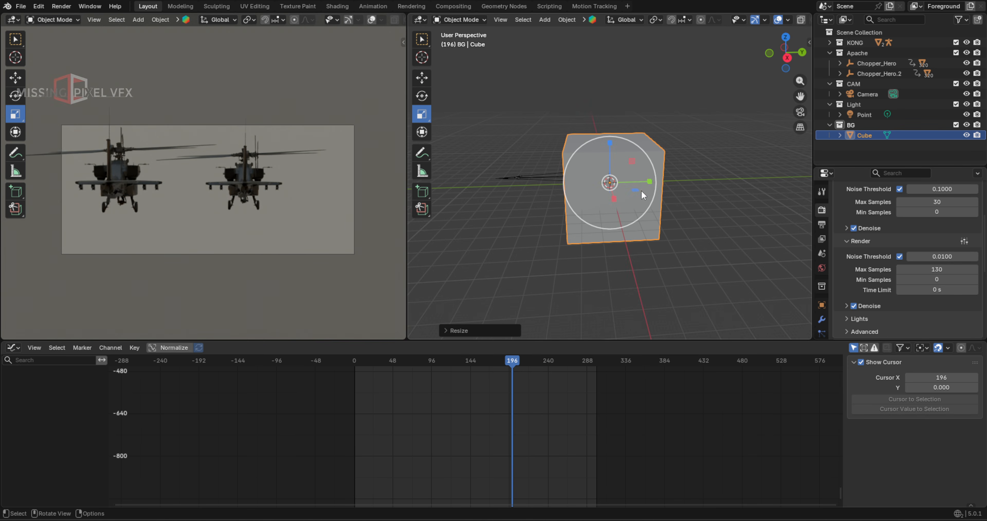
left_click_drag(652, 180, 688, 174)
left_click(702, 175)
- Delete the box's end face on the +Y side, behind the gorilla, in face select mode
middle_click_drag(701, 174, 693, 217)
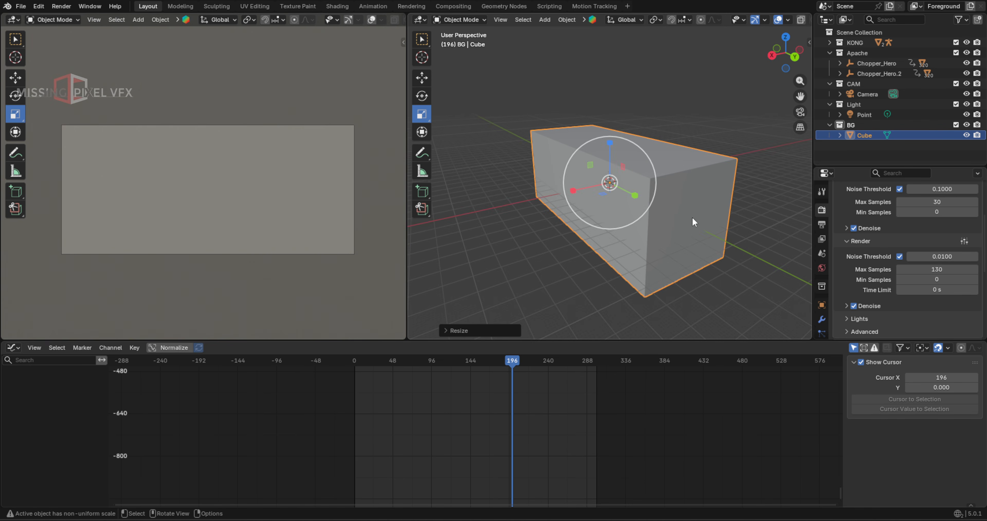
key("Tab")
left_click(509, 19)
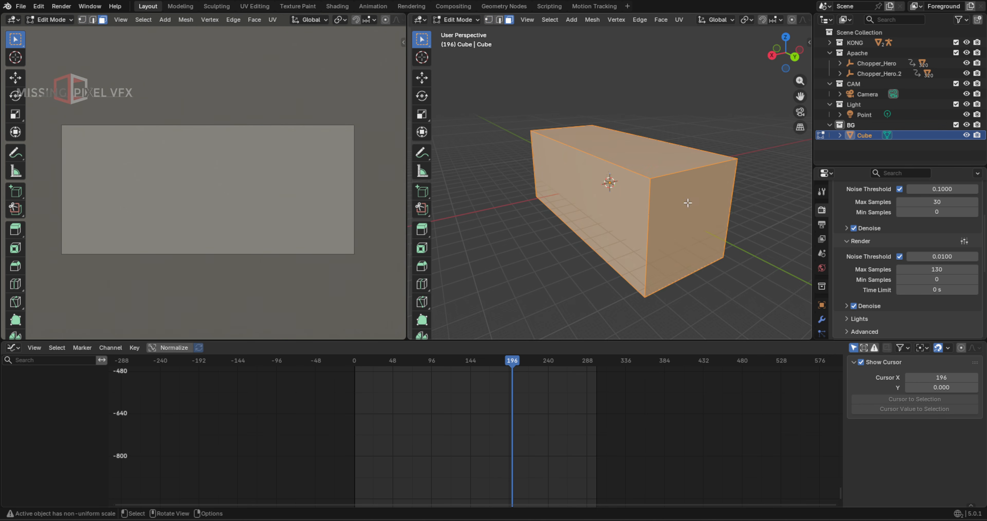
left_click(688, 202)
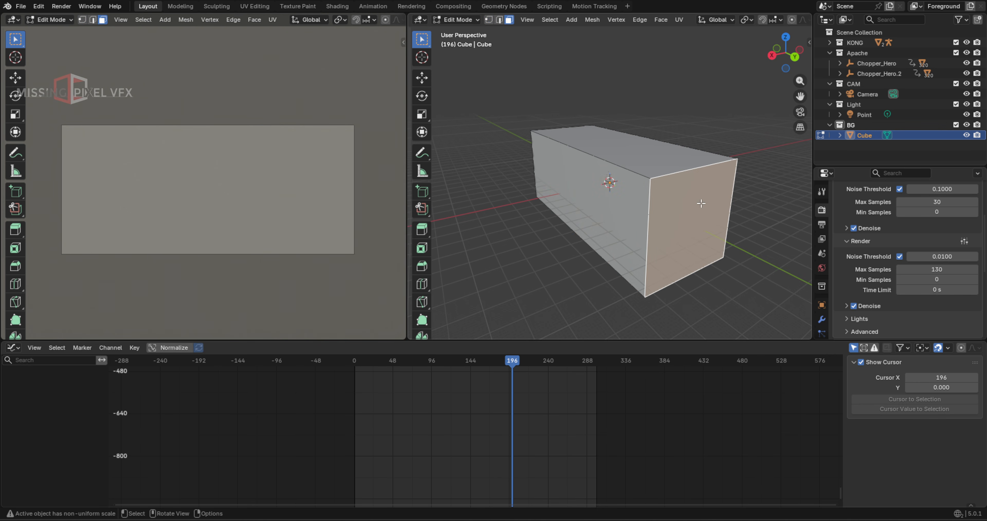
key("x")
left_click(651, 219)
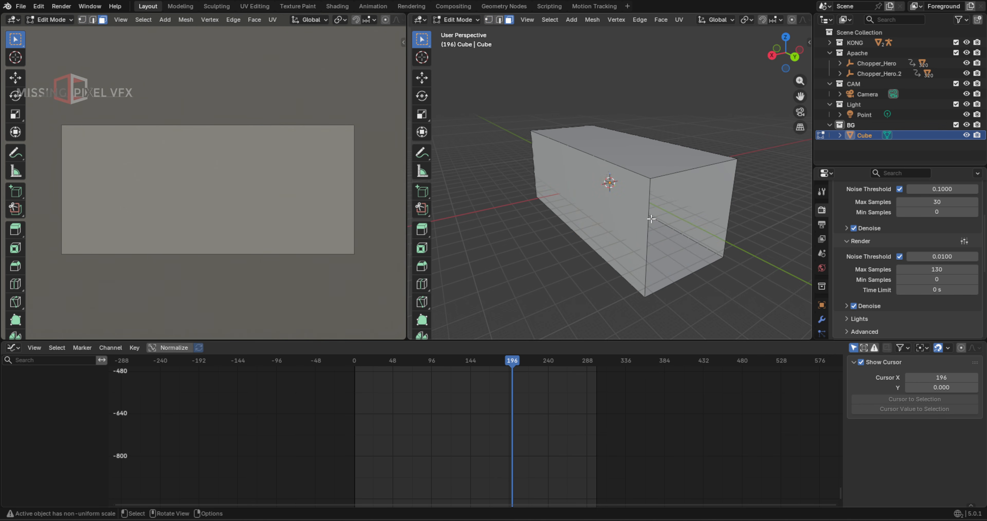
key("Tab")
- Raise the open box along Z so its floor sits closer to the gorilla's feet
middle_click_drag(651, 219, 634, 191)
left_click(422, 78)
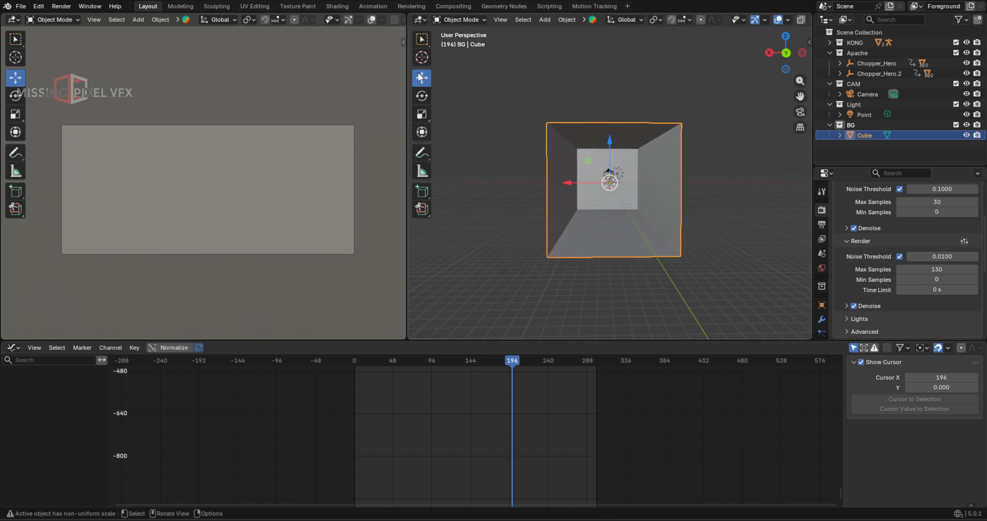
scroll(611, 211, "up", 3)
scroll(610, 211, "up", 2)
left_click_drag(611, 219, 606, 191)
mouse_move(606, 193)
middle_mouse_down()
mouse_move(594, 163)
mouse_move(602, 181)
mouse_move(581, 187)
mouse_move(607, 186)
middle_mouse_up()
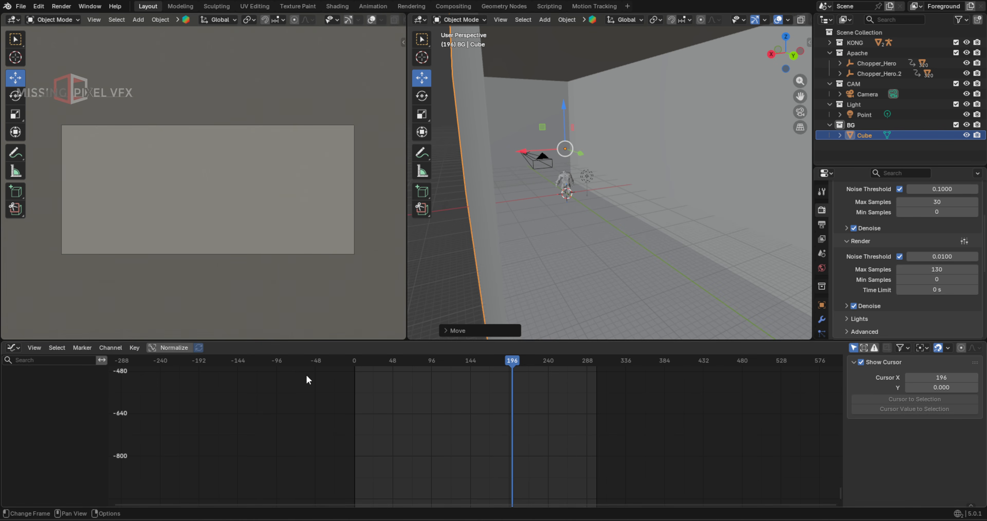
- Create a new material for the box in the Shader Editor with a near-black base color and roughness 1.000
left_click(14, 349)
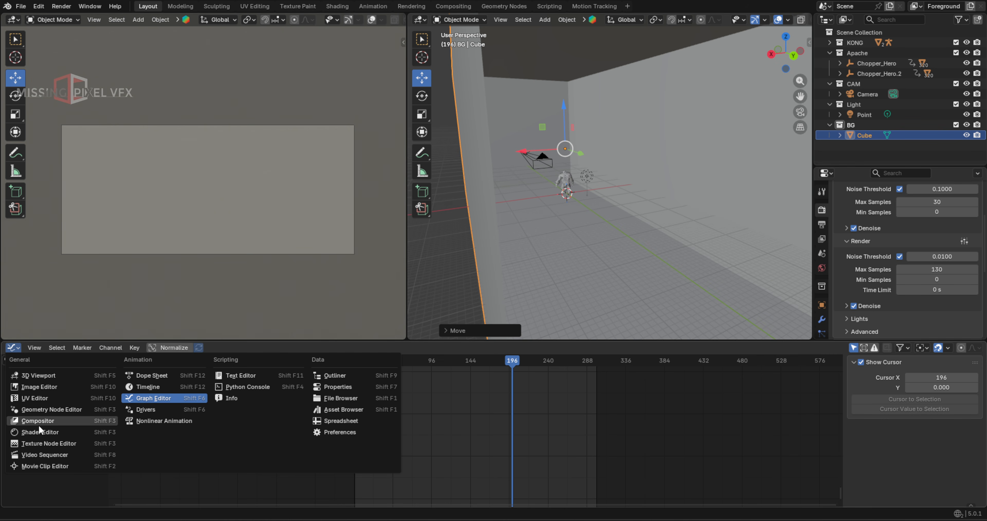
left_click(39, 432)
left_click(520, 347)
scroll(494, 431, "up", 7)
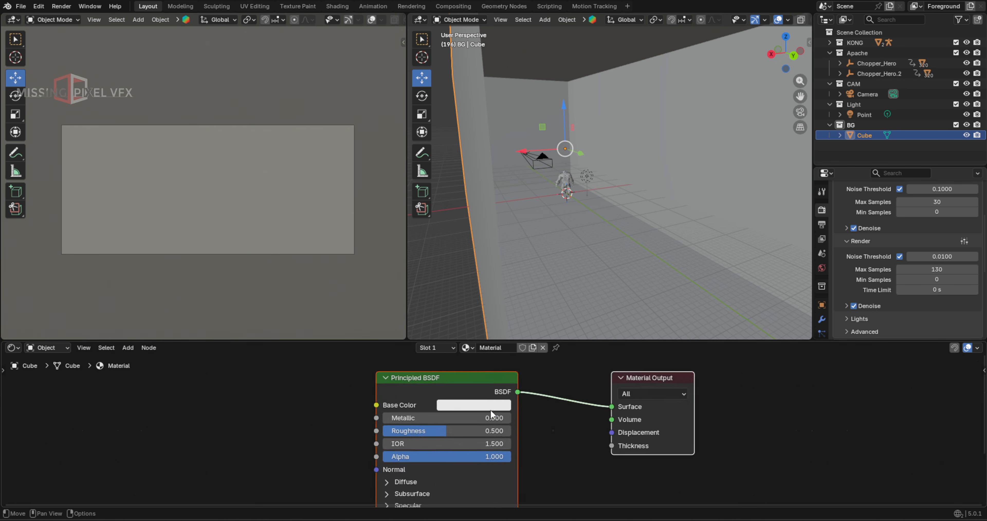
left_click(490, 406)
left_click(544, 277)
left_click_drag(505, 431, 766, 410)
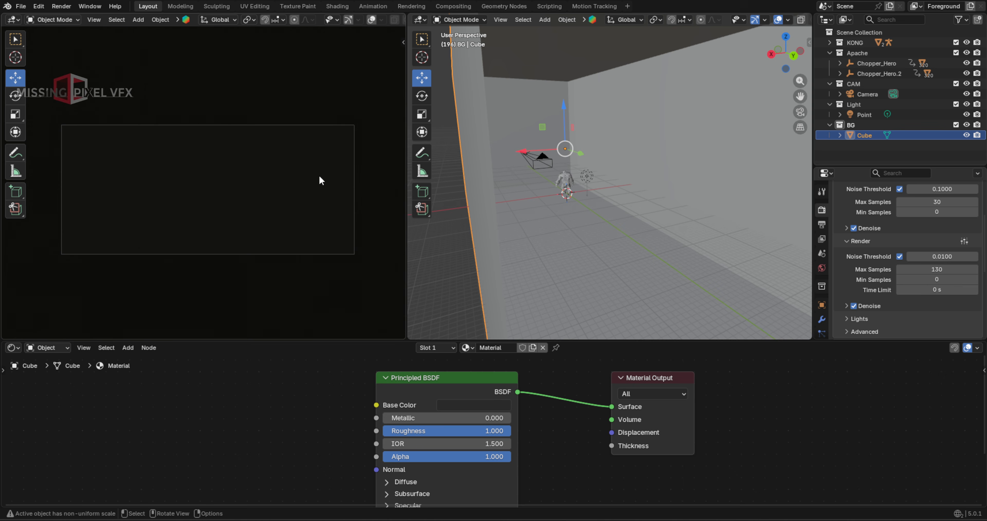
- Slide the box along Y toward the camera until it encloses the camera and no longer blocks the rendered view
scroll(541, 146, "up", 5)
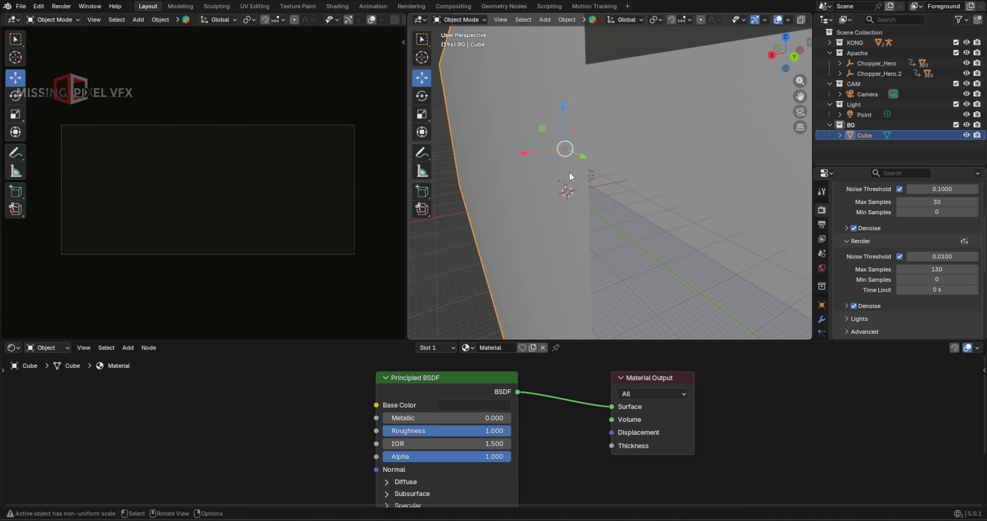
left_click_drag(582, 157, 220, 155)
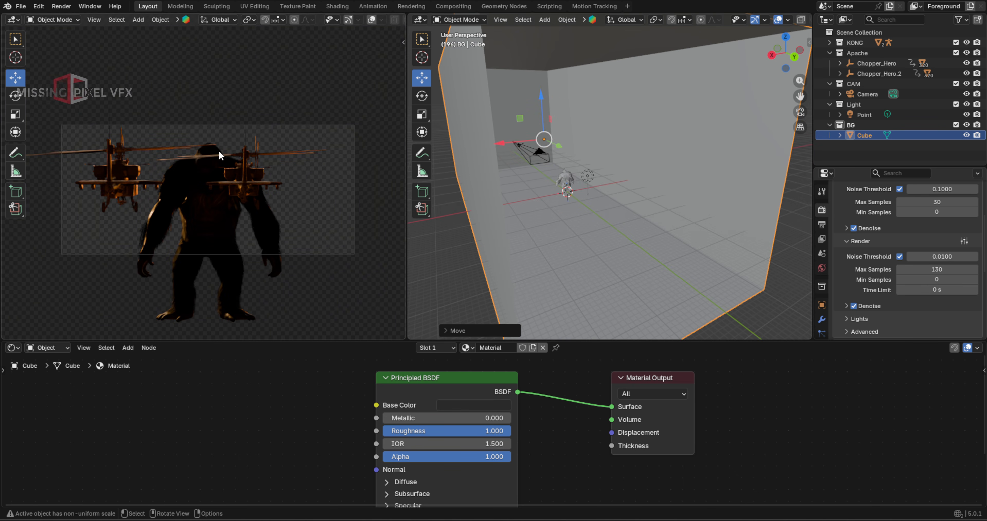
middle_click_drag(184, 148, 197, 153, "shift")
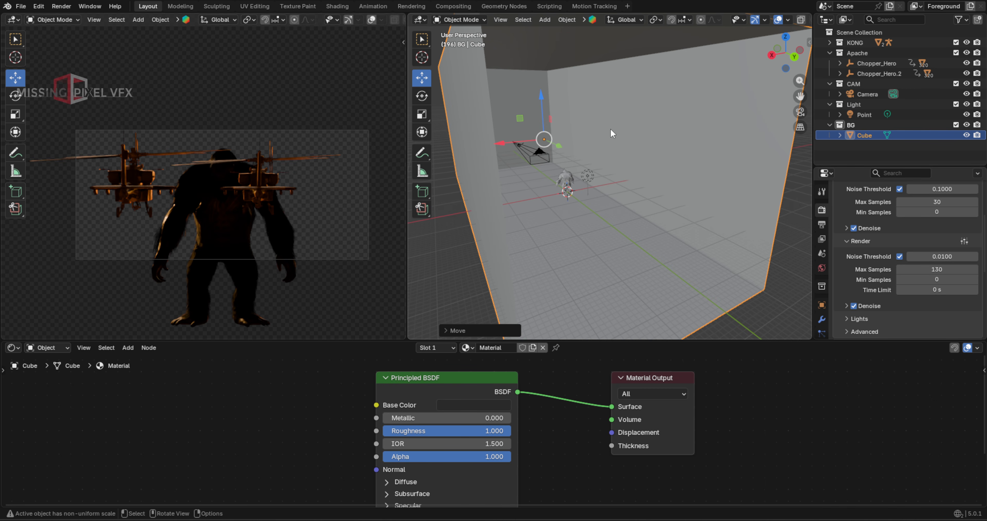
- Set the enclosing box's viewport display to Bounds in its object properties
middle_click_drag(612, 133, 685, 124)
scroll(881, 268, "down", 5)
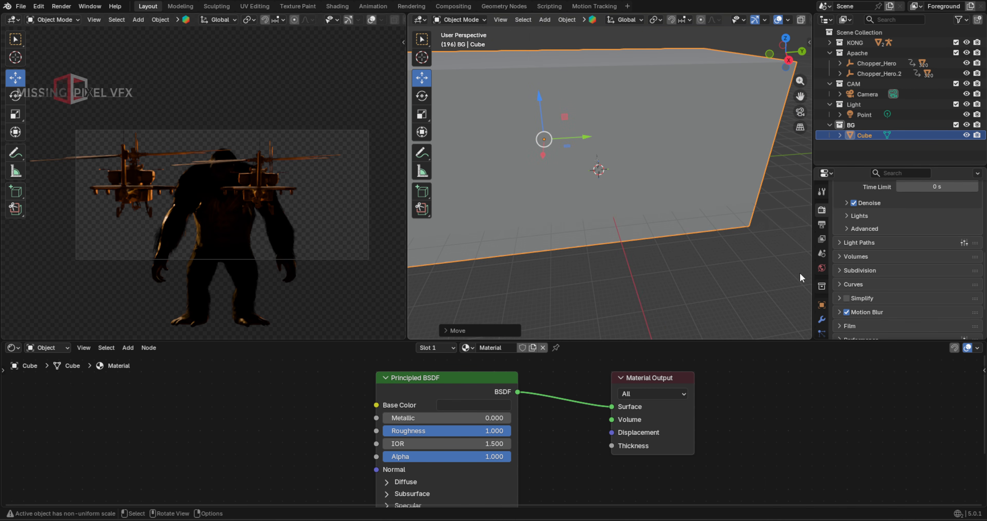
left_click(822, 304)
scroll(887, 268, "down", 8)
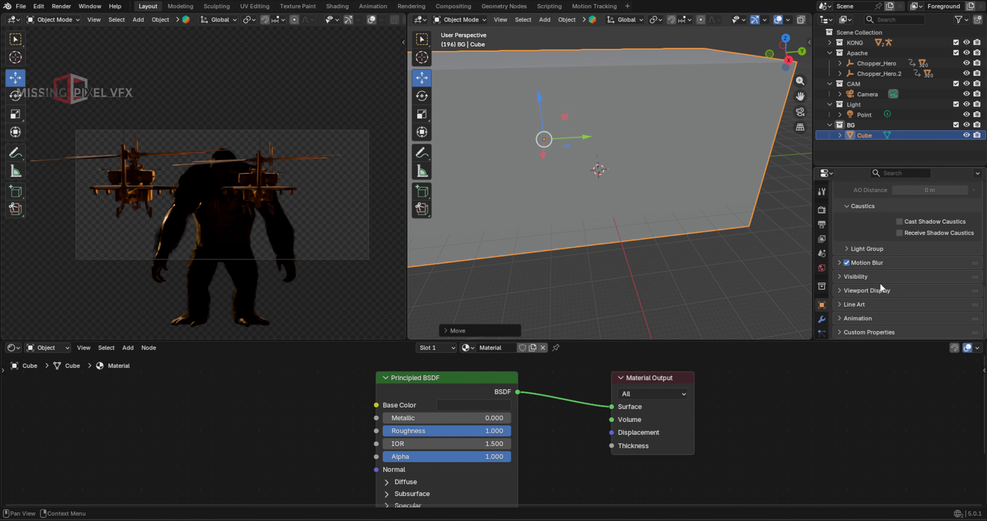
left_click(865, 291)
left_click(919, 295)
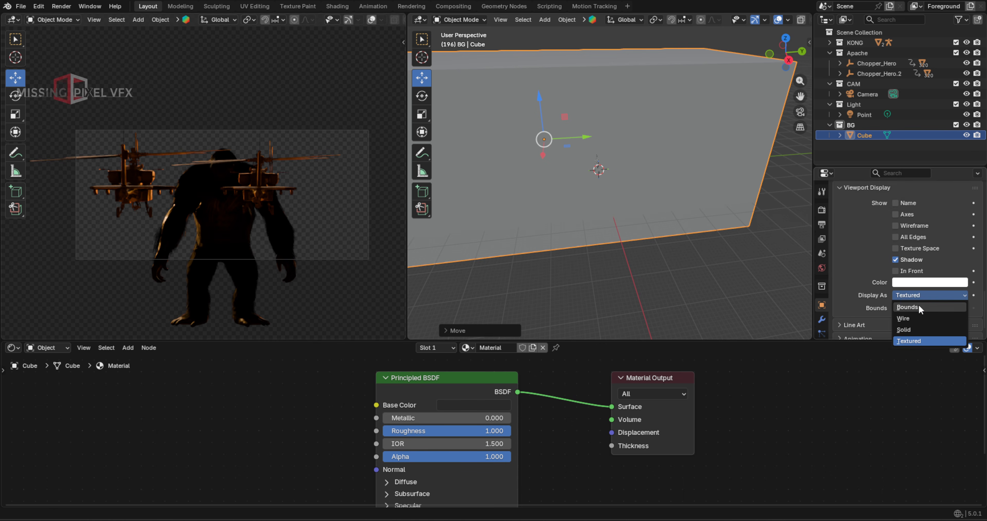
left_click(920, 291)
middle_click_drag(597, 161, 661, 151)
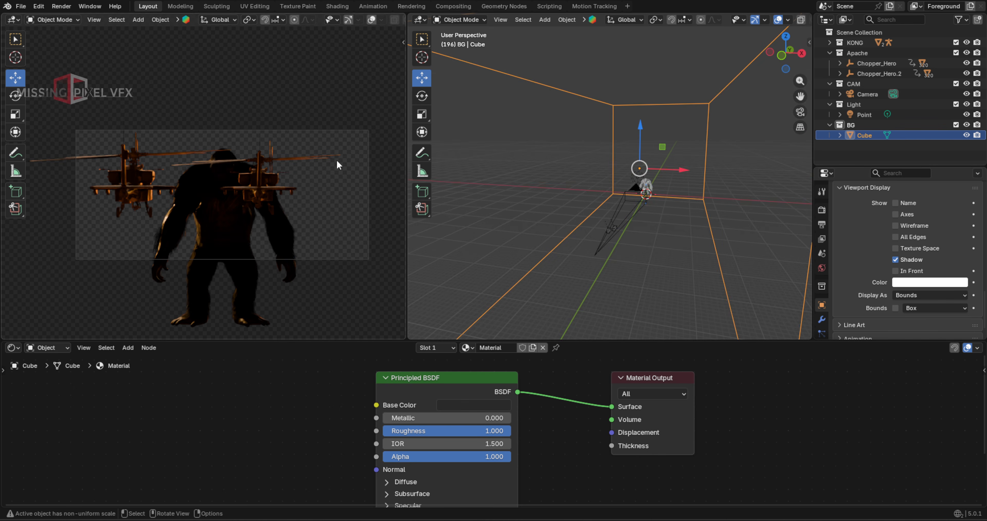
- Compare the rendered lighting with and without the box by deleting it, undoing the deletion and inspecting the camera view full size
scroll(131, 164, "up", 4)
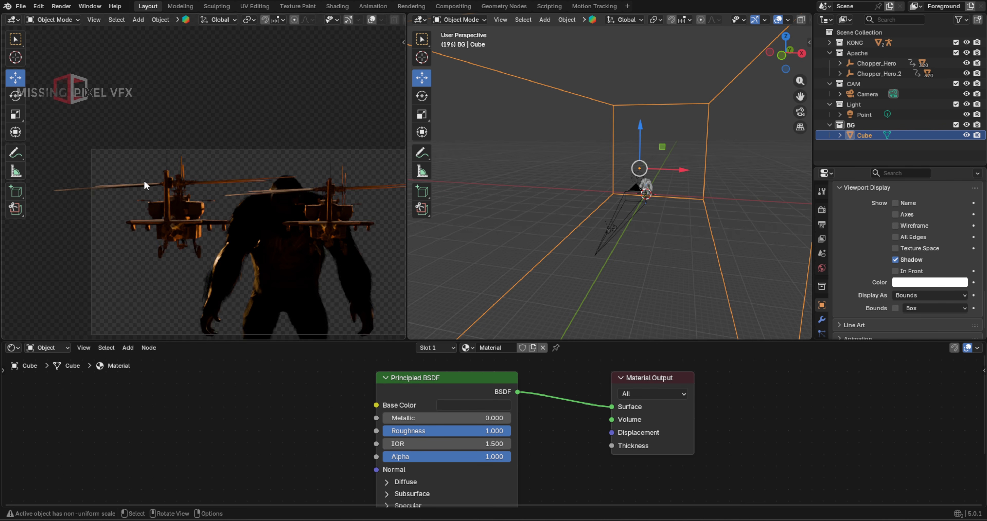
left_click(579, 104)
left_click(585, 97)
key("Delete")
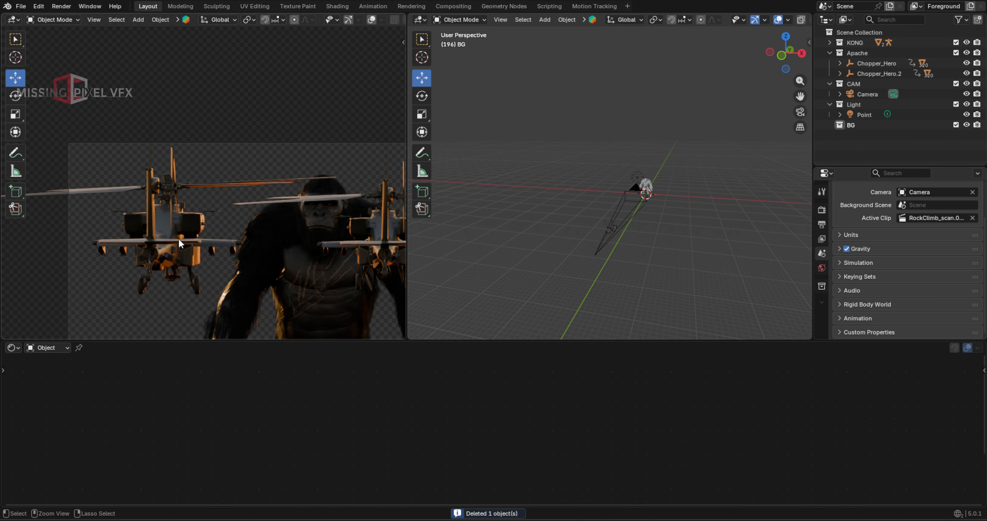
key("ctrl+z")
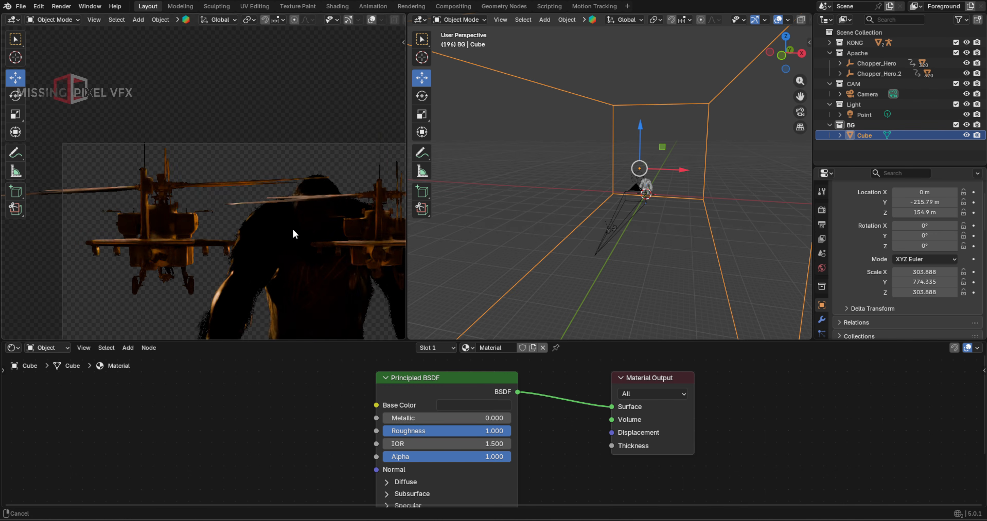
key("ctrl+space")
scroll(437, 256, "down", 3)
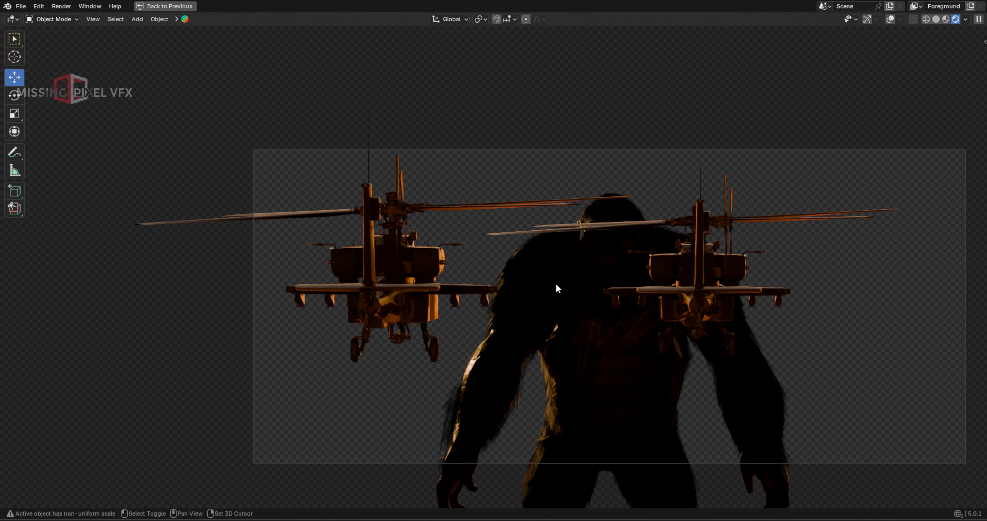
key("ctrl+space")
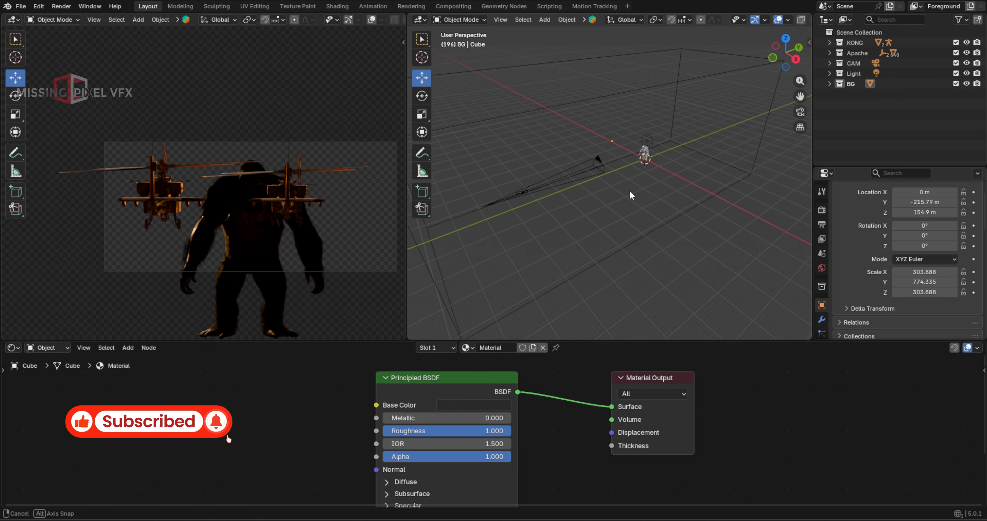
- Add the Desert_LOD2_u1_v1 terrain from the Mountain & Terrains asset category to the ground near the gorilla
middle_click_drag(629, 189, 579, 192)
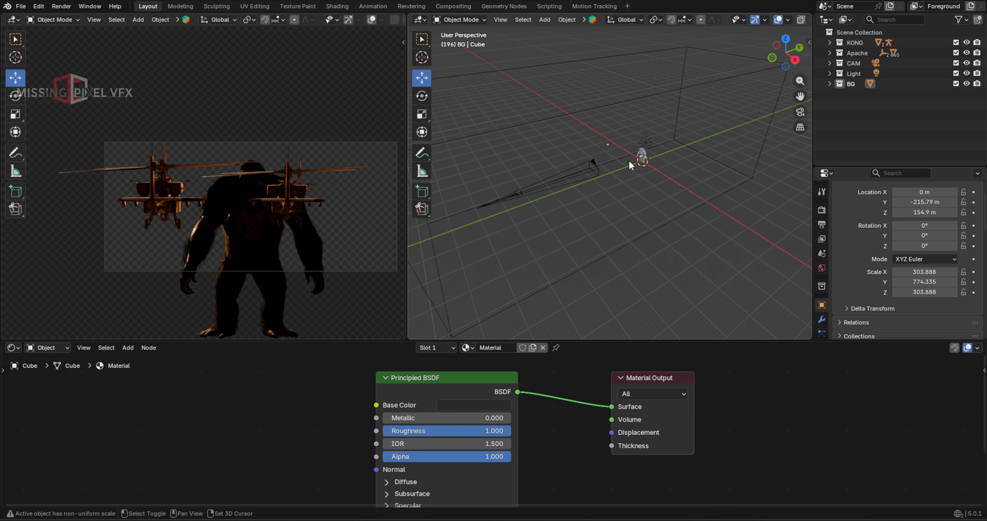
left_click(13, 347)
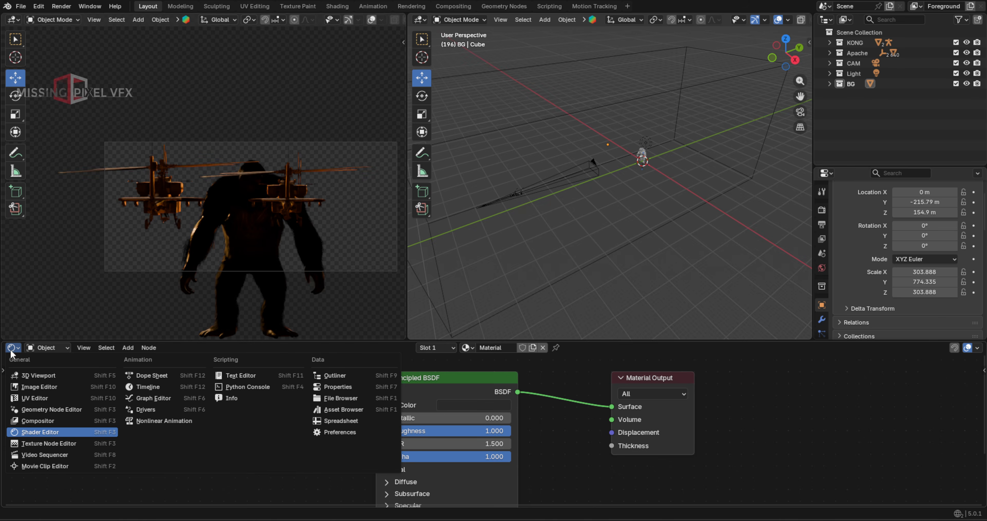
left_click(346, 409)
scroll(45, 475, "down", 4)
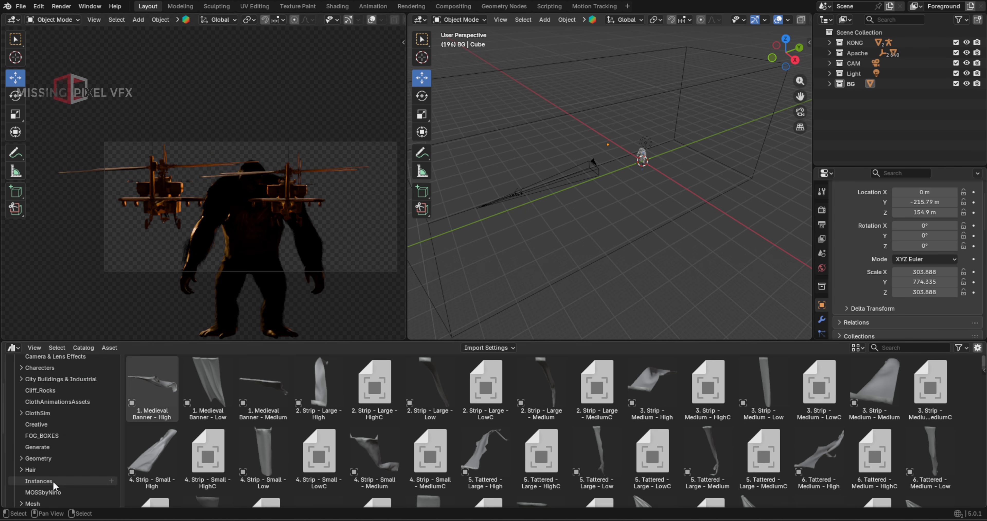
scroll(60, 474, "down", 5)
left_click(55, 451)
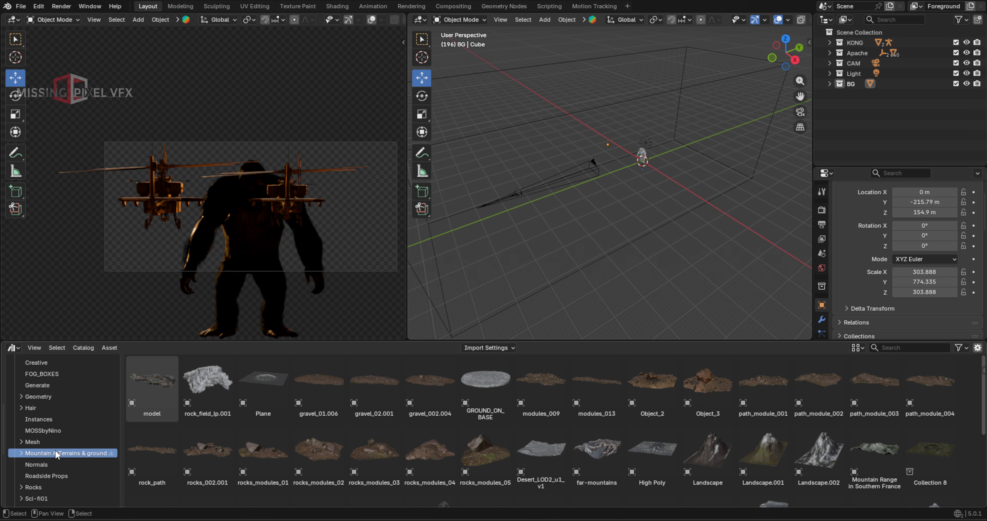
left_click_drag(523, 450, 617, 191)
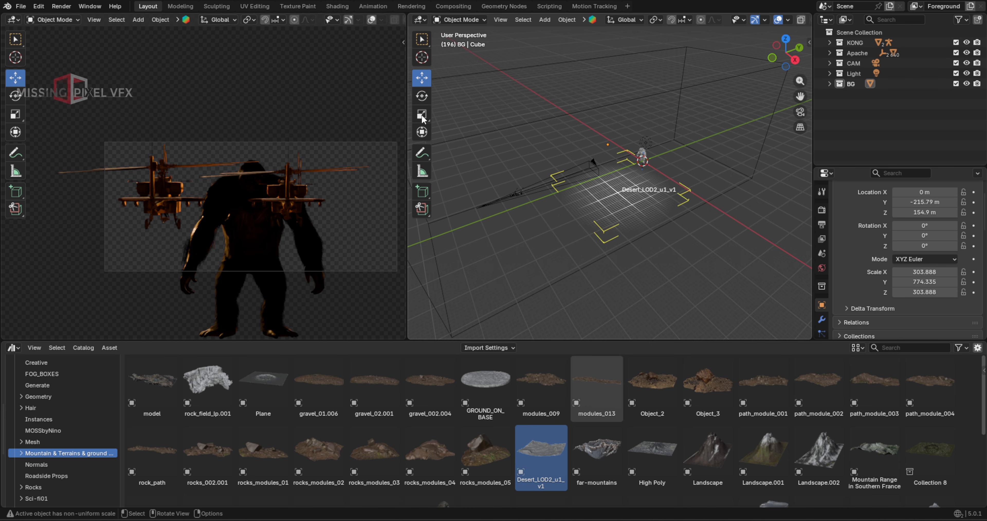
left_click_drag(681, 189, 610, 211)
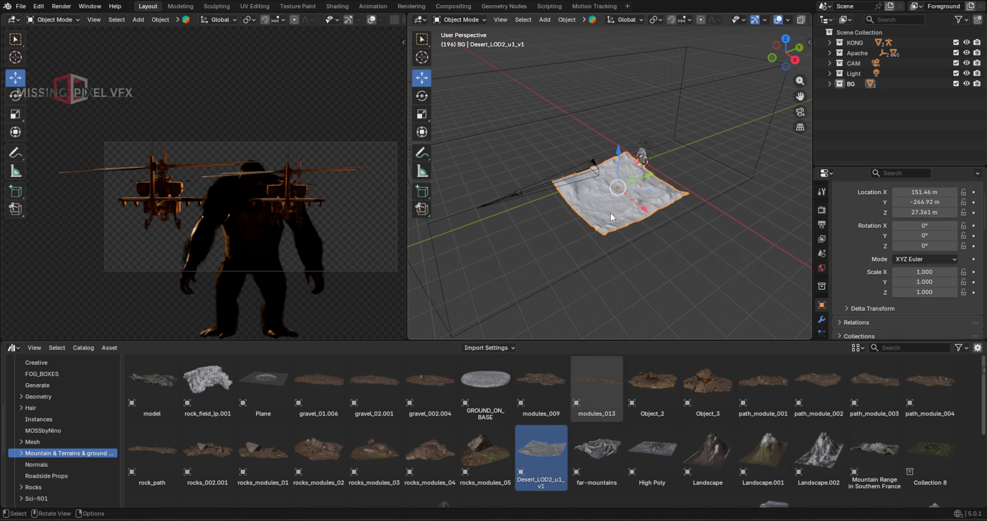
- Scale the desert terrain up to about 5.005 in X and Y and flatten it to about 0.513 in Z
left_click(422, 113)
left_click_drag(618, 152, 618, 182)
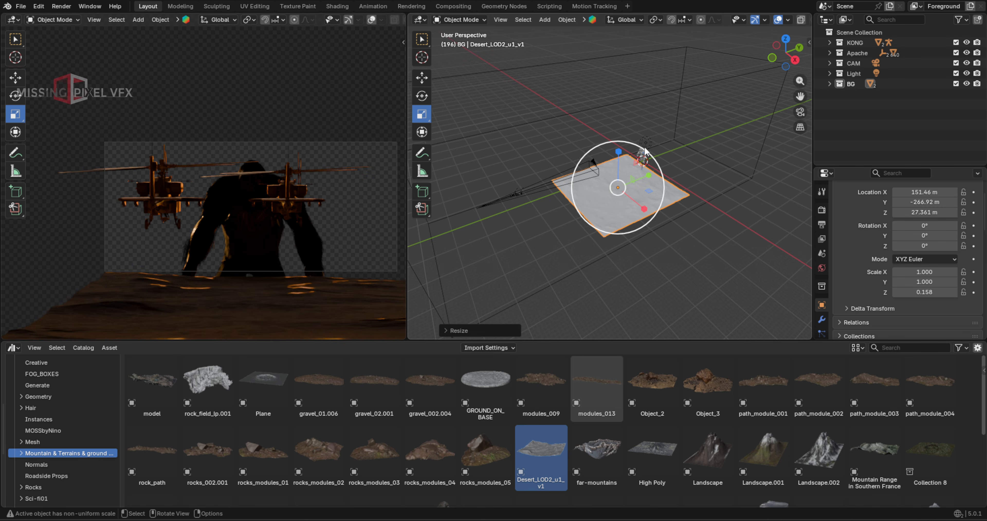
left_click_drag(642, 149, 439, 75)
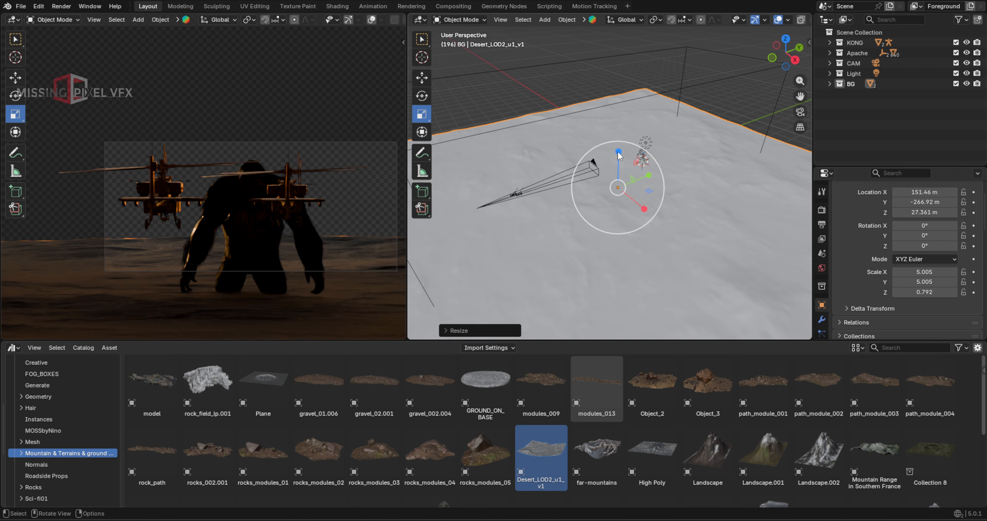
left_click_drag(618, 152, 617, 174)
- Move the terrain beneath the gorilla's feet, to about Y -139.23 m and Z -40.126 m, and deselect it
left_click(422, 78)
middle_click_drag(647, 174, 640, 146)
left_click_drag(620, 152, 675, 185)
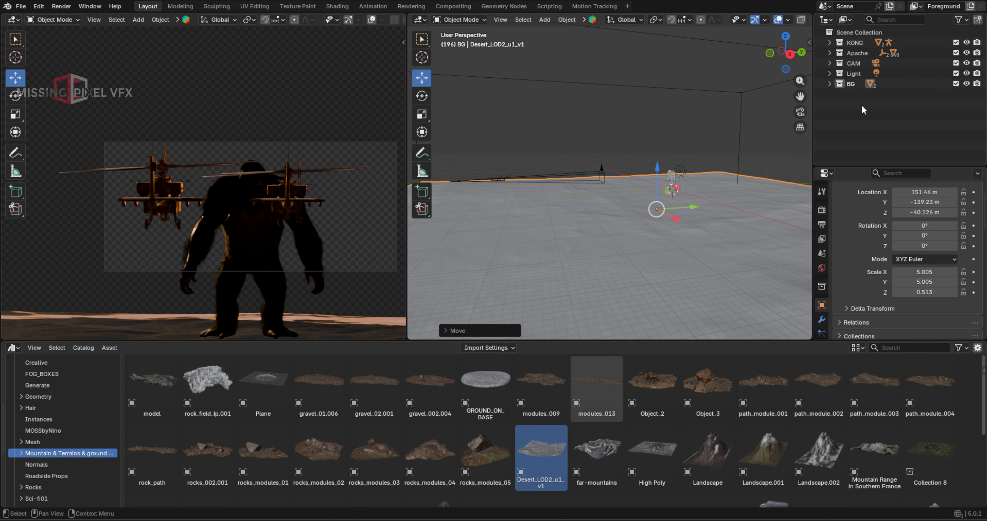
left_click(513, 134)
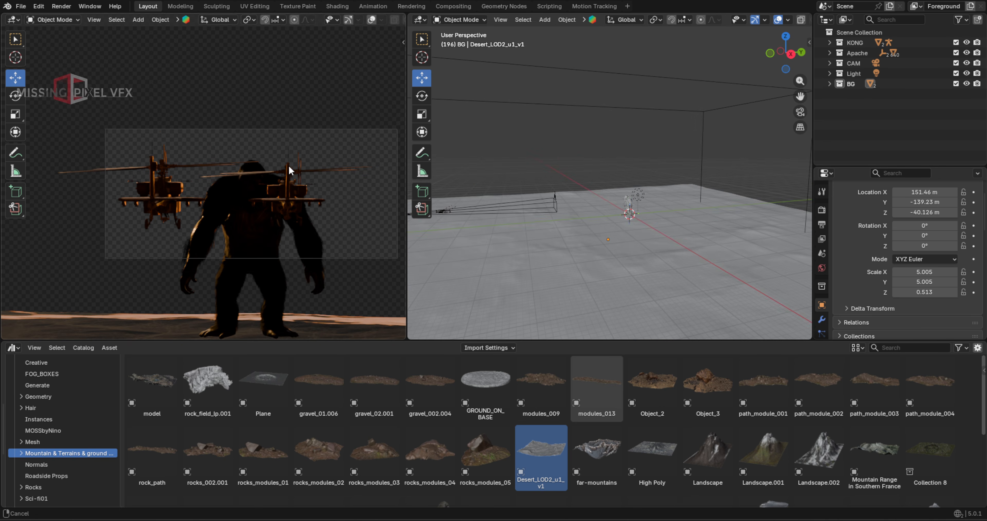
- Inspect the rendered view full size, replace the asset browser with a timeline, and review the lighting at frames 182 and 266
key("ctrl+space")
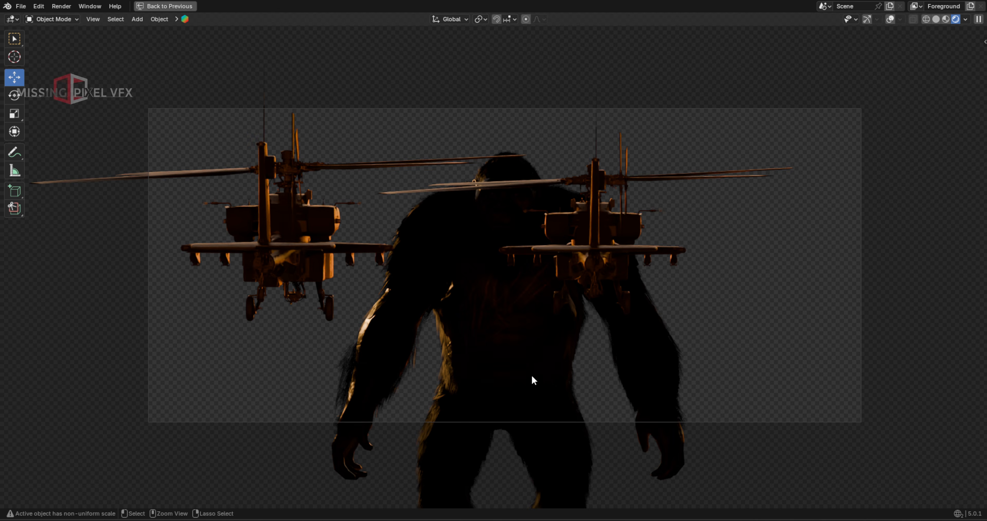
key("ctrl+space")
left_click(13, 348)
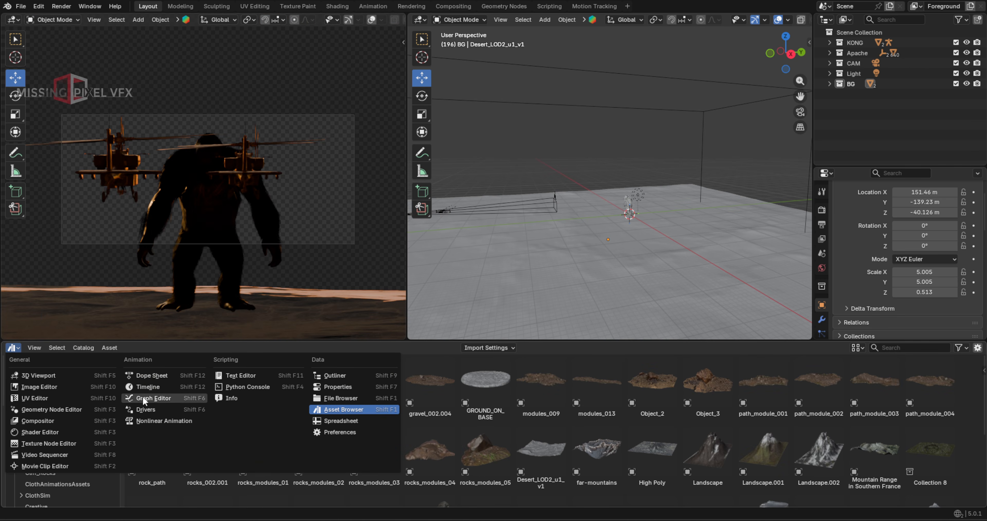
left_click(153, 386)
left_click_drag(673, 368, 635, 361)
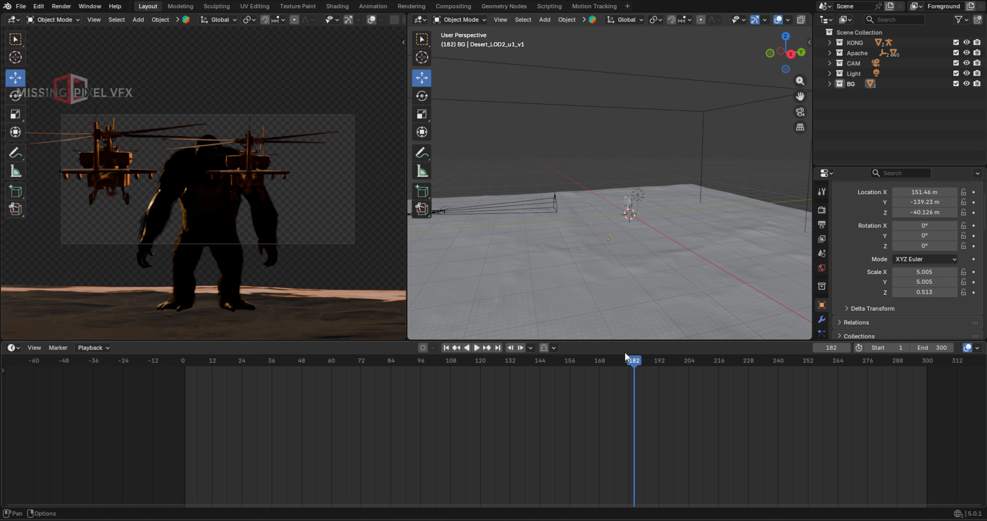
left_click_drag(636, 359, 786, 361)
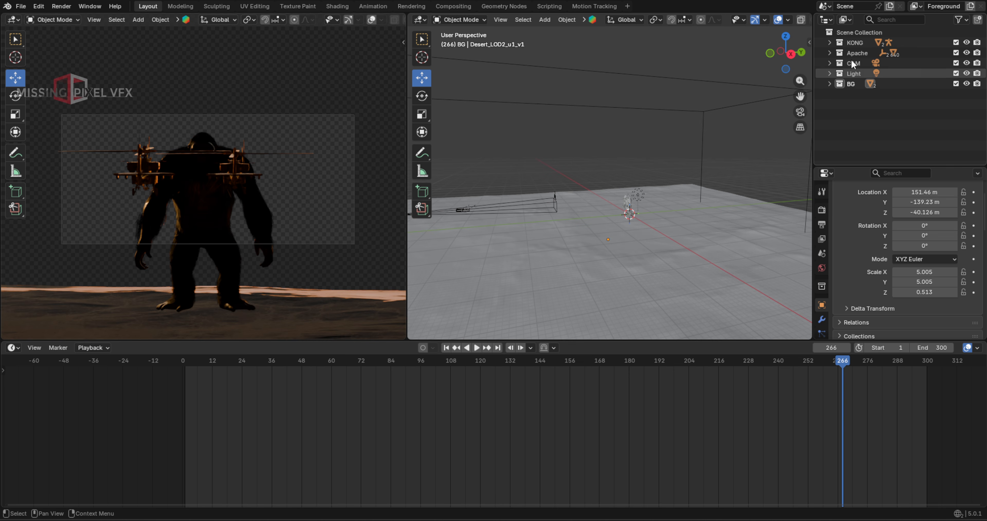
left_click(856, 44)
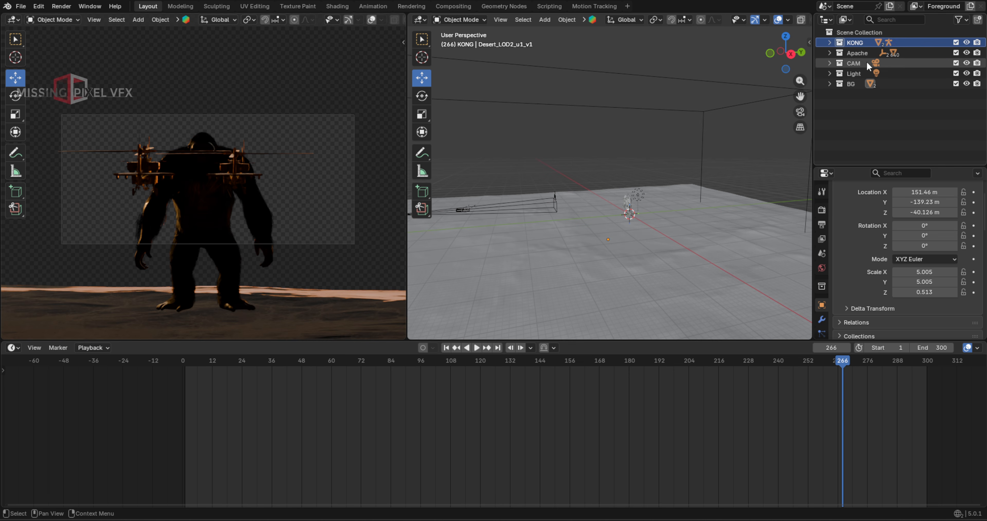
left_click(858, 54)
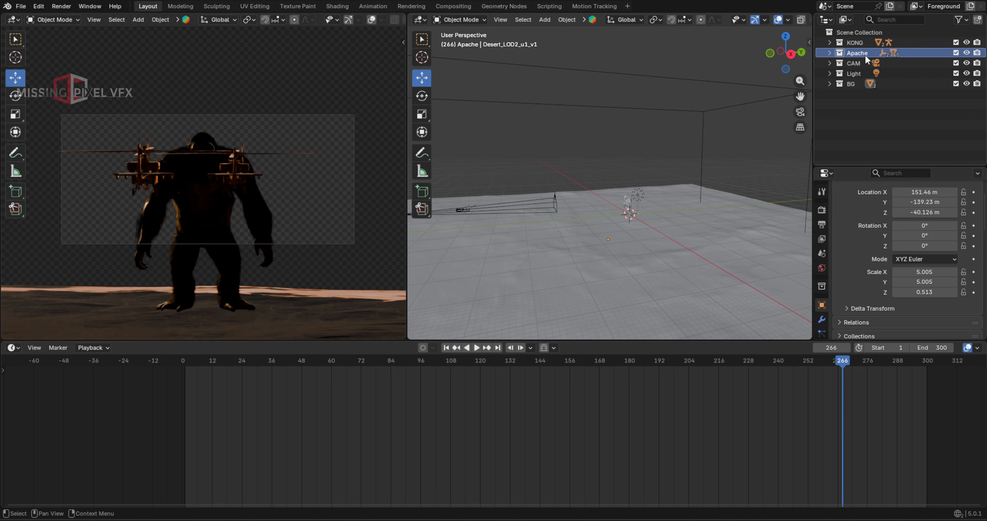
left_click(857, 63)
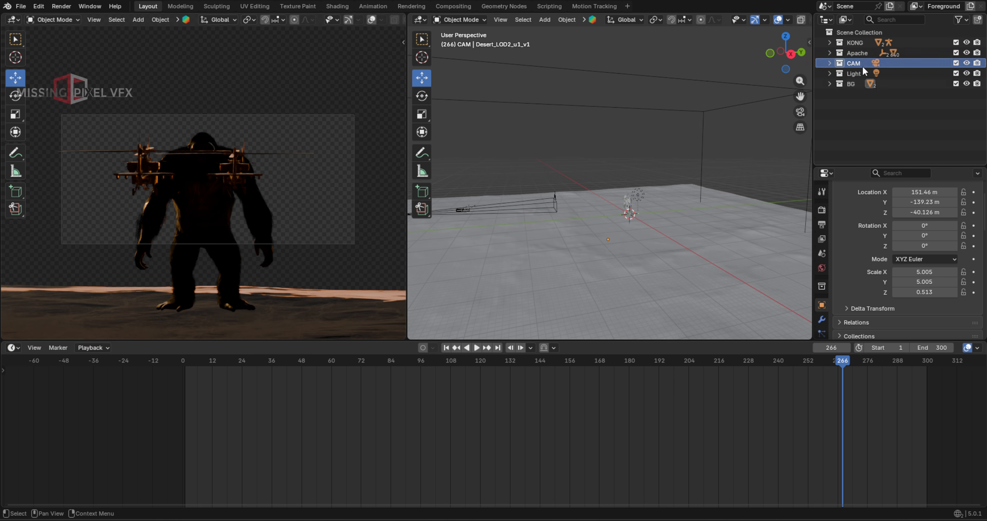
left_click(855, 51)
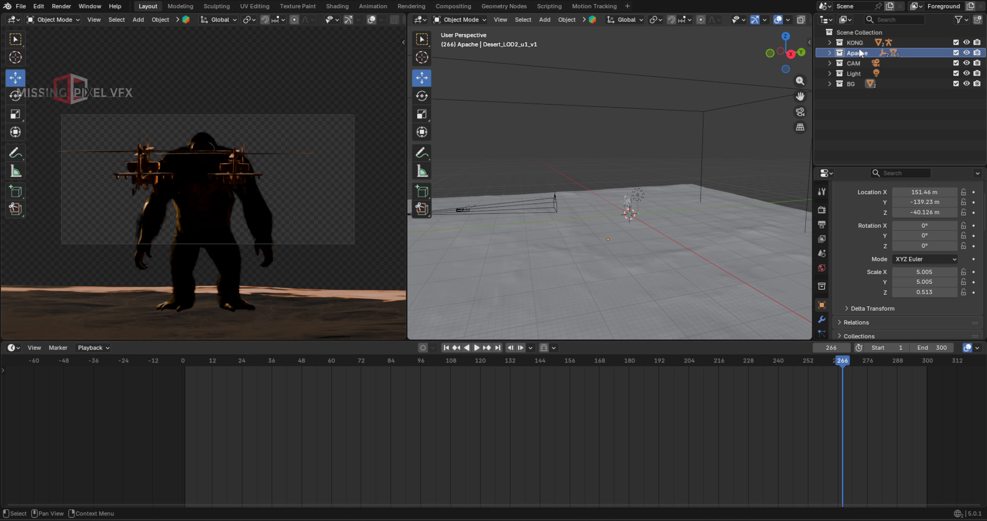
left_click(855, 43)
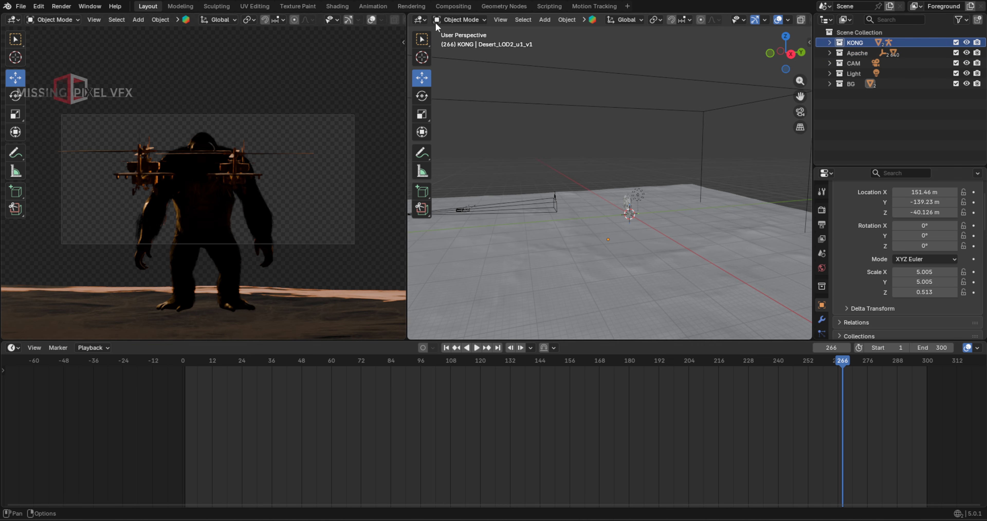
- Switch the user-perspective viewport to the Compositor and delete the Viewer and Group Output nodes from its node tree
left_click(420, 20)
left_click(429, 119)
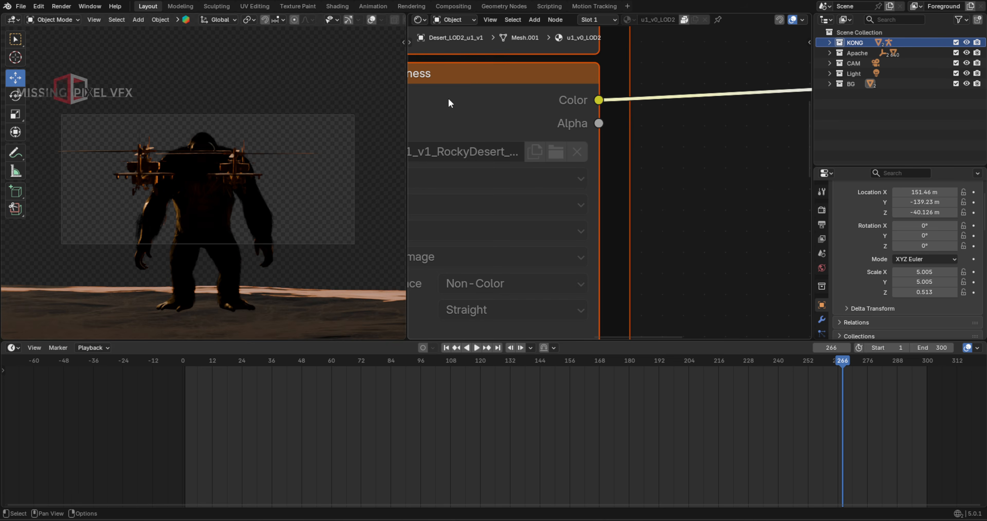
left_click(420, 19)
left_click(428, 63)
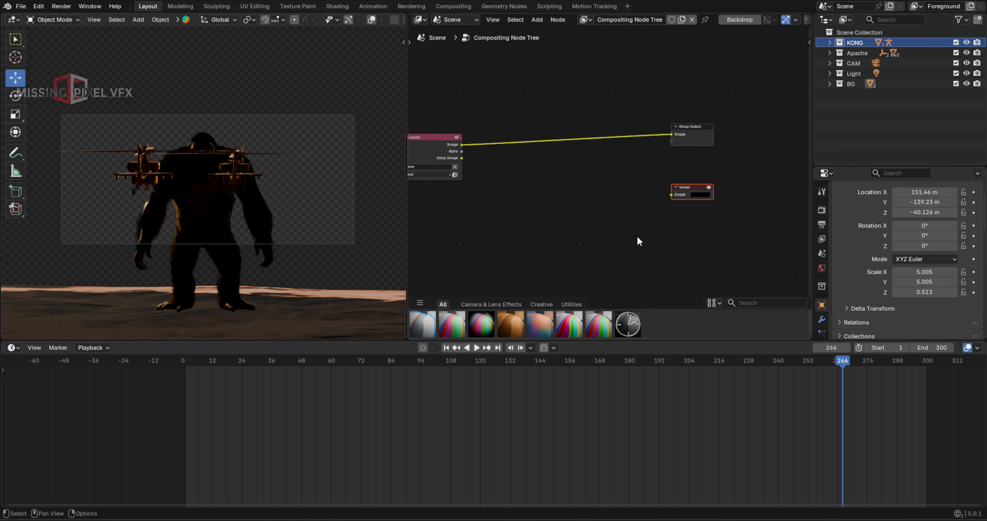
key("x")
key("ctrl+space")
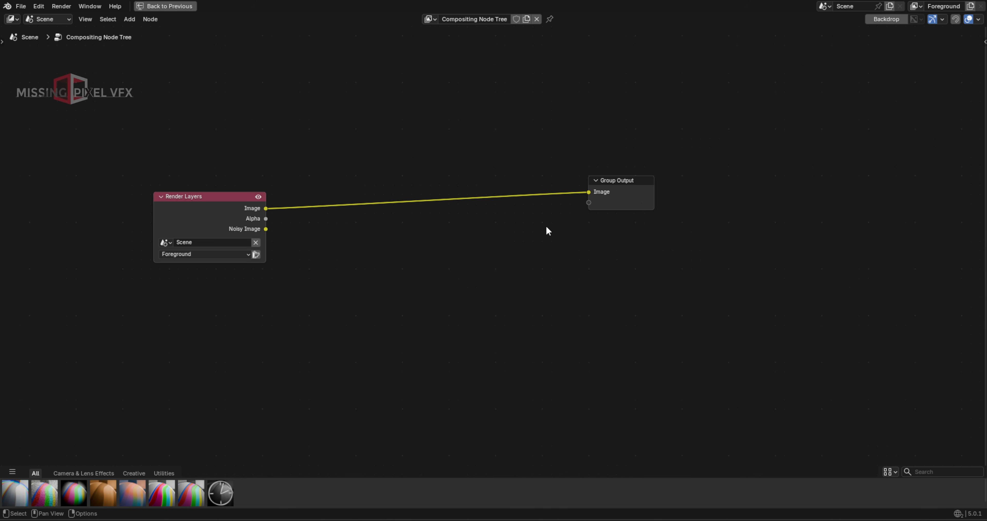
left_click(621, 180)
key("x")
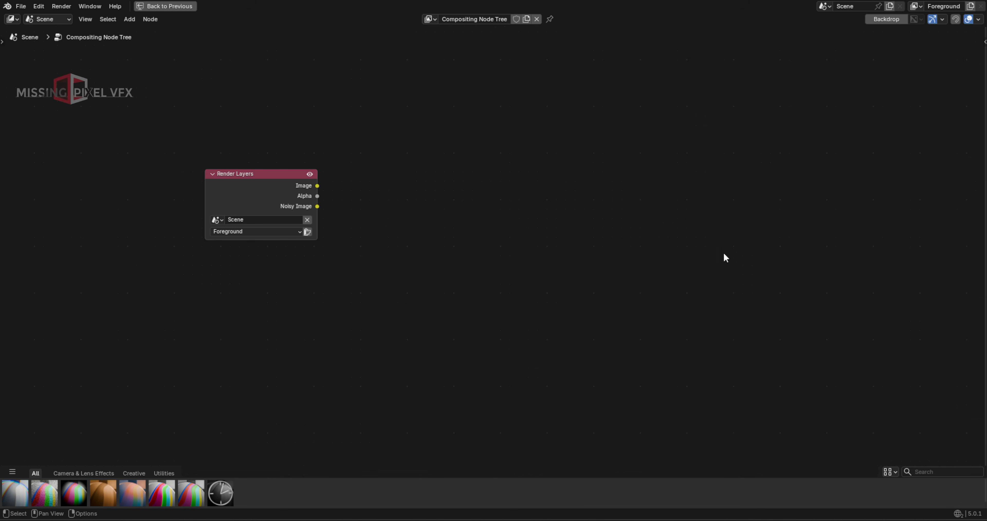
- Add a File Output node beside the Render Layers node in the compositing tree and restore the multi-editor layout
key("shift+a")
left_click(592, 193)
type("file")
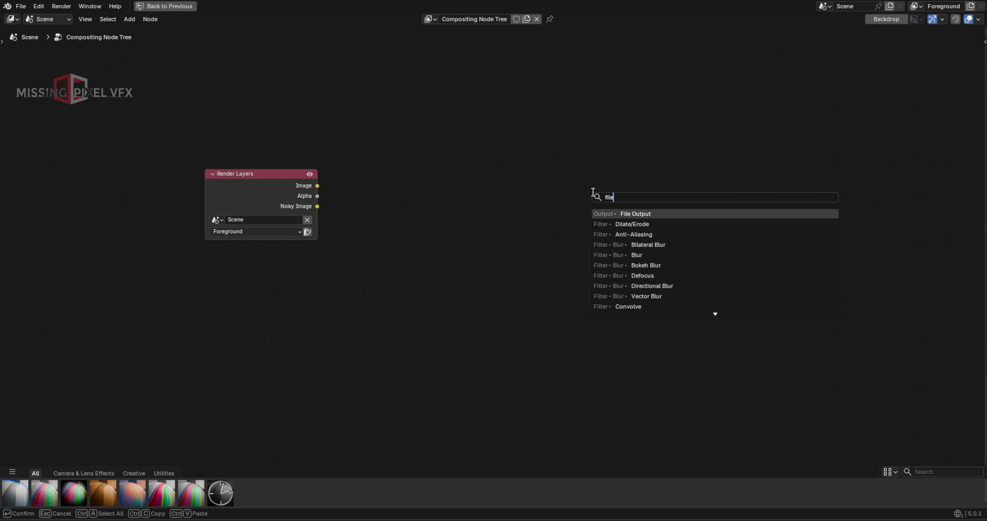
key("Return")
left_click(603, 175)
scroll(535, 224, "down", 1)
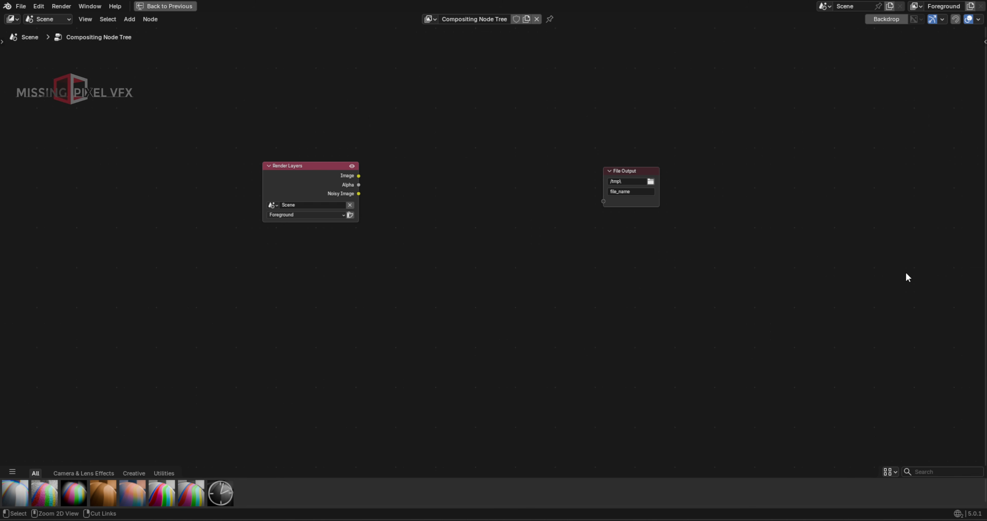
key("ctrl+space")
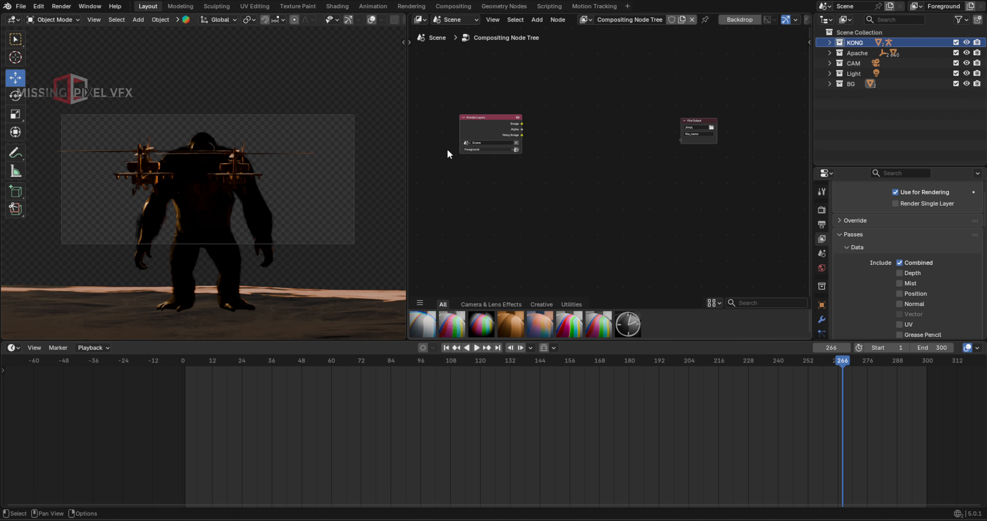
- Enable the Position, Normal, Diffuse Direct, Diffuse Indirect and Diffuse Color passes for the Foreground view layer
left_click(900, 294)
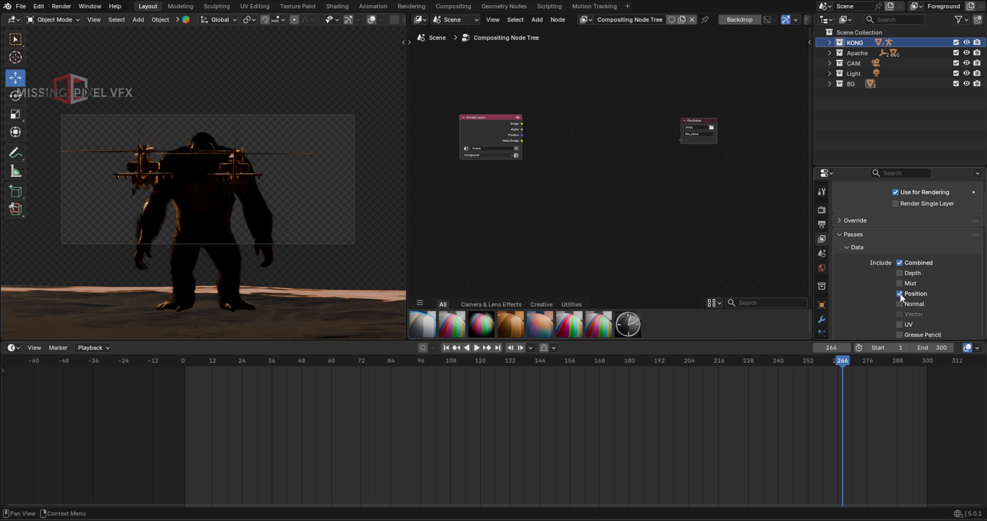
left_click(899, 304)
scroll(909, 296, "down", 5)
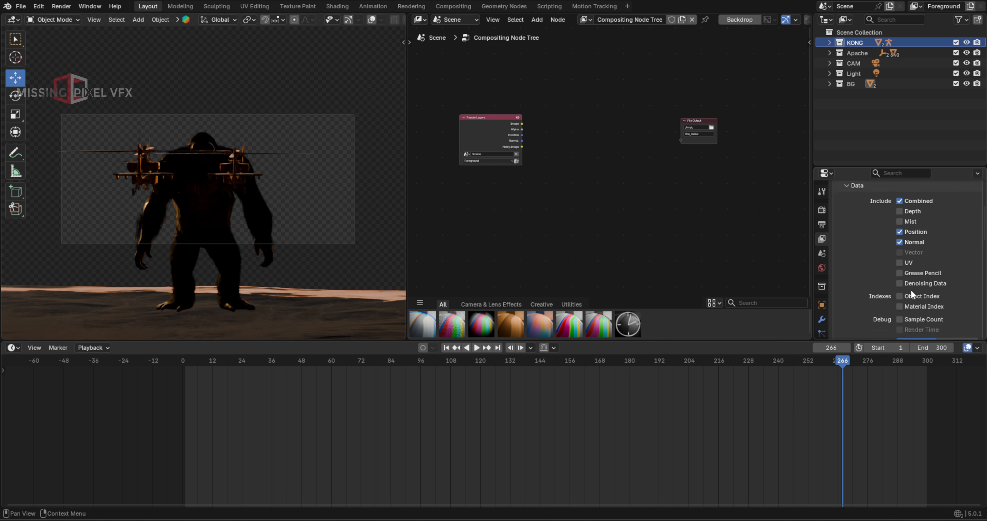
scroll(917, 254, "down", 5)
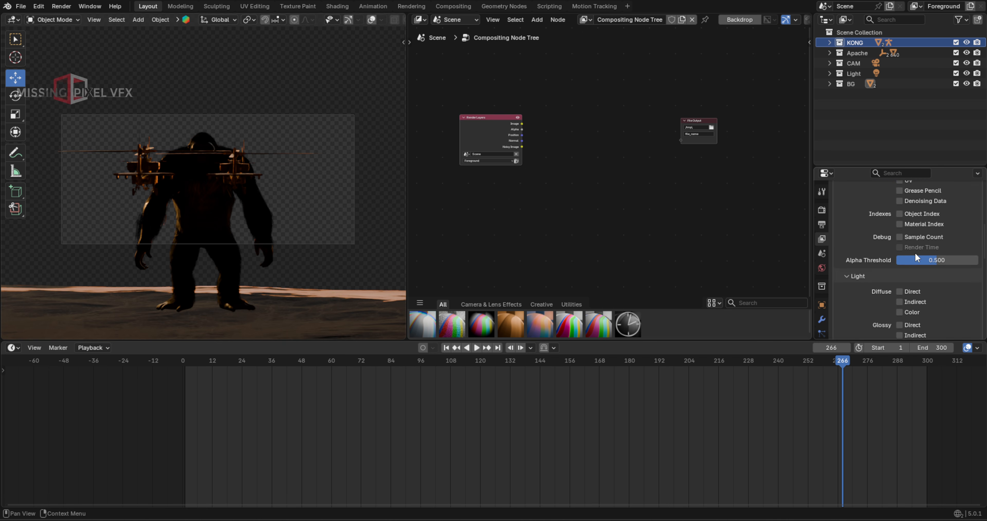
scroll(896, 252, "down", 1)
left_click(899, 251)
left_click(899, 261)
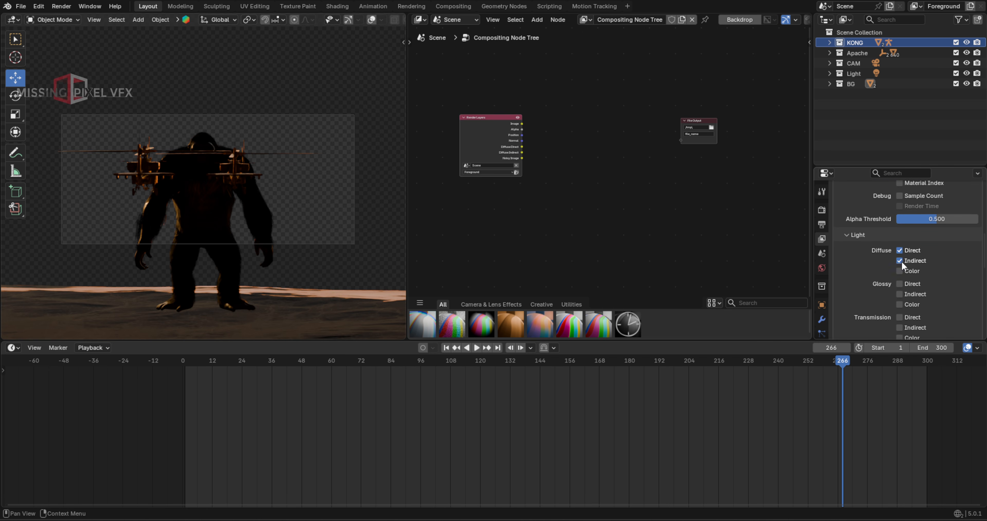
left_click(900, 271)
scroll(893, 260, "down", 3)
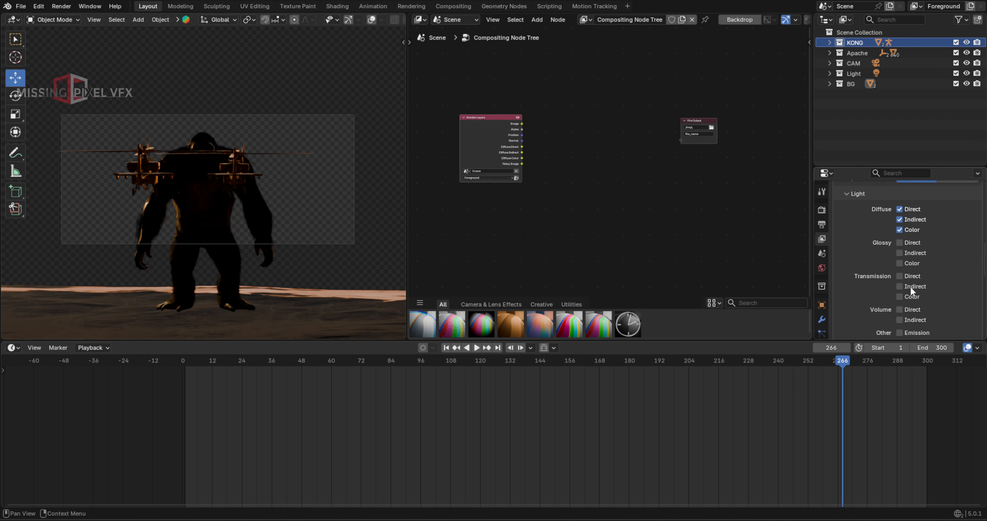
- Enable the Cryptomatte Object, Material and Asset passes and the Ambient Occlusion pass for the Foreground view layer
scroll(893, 264, "down", 4)
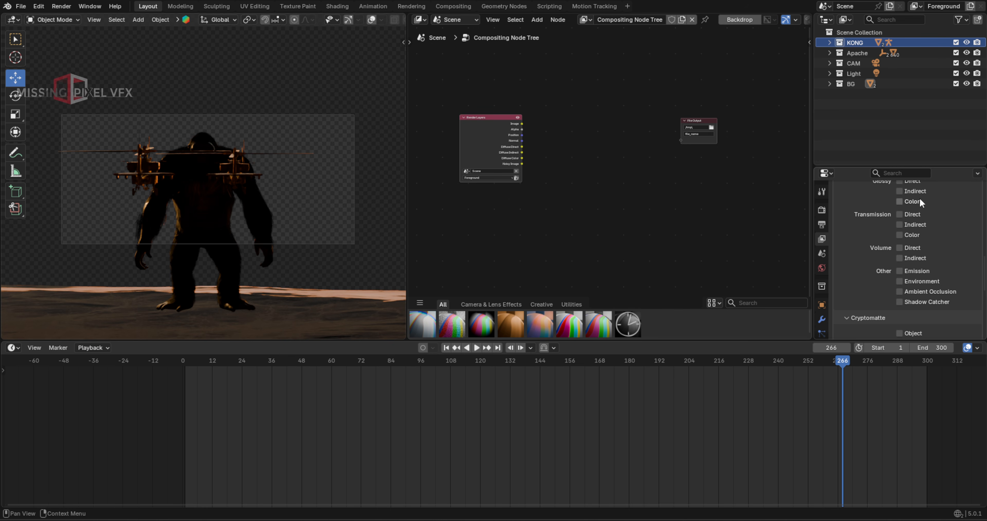
scroll(911, 256, "down", 4)
left_click(900, 251)
left_click(901, 262)
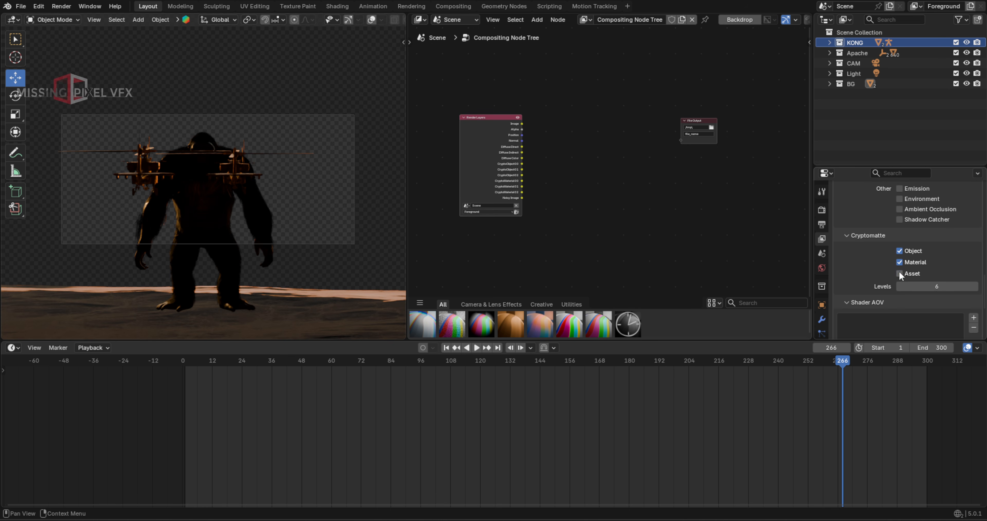
left_click(901, 273)
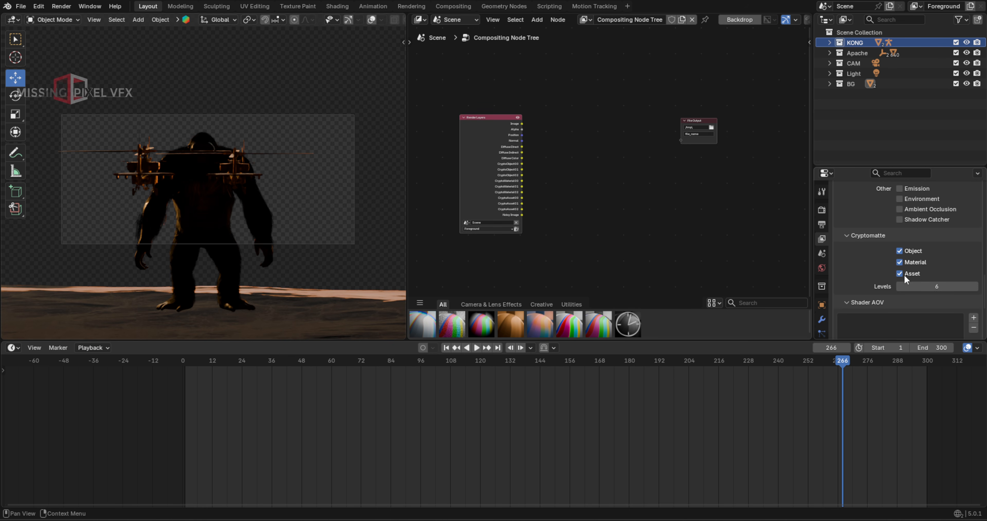
left_click(900, 208)
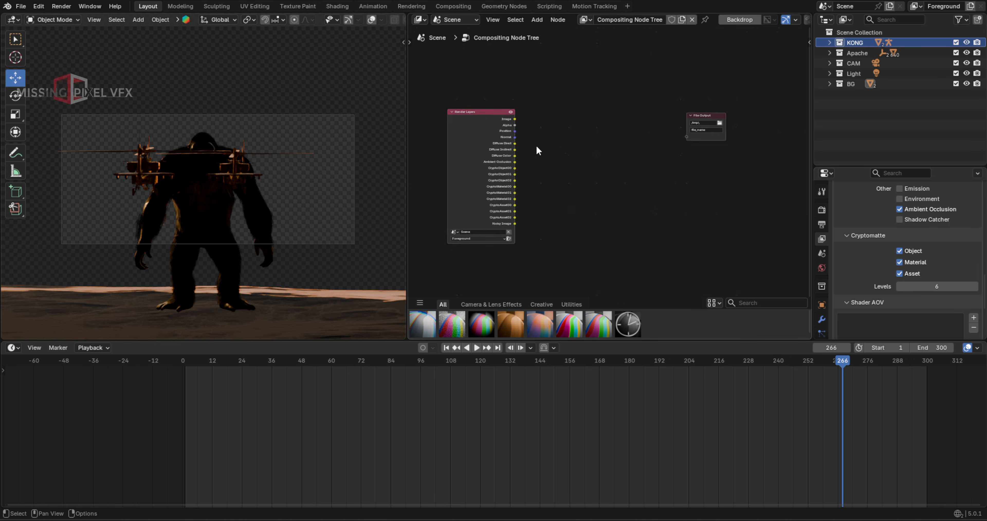
- Maximize the compositor, move the File Output node closer to Render Layers, and show its properties in the sidebar
key("ctrl+space")
left_click_drag(744, 137, 622, 130)
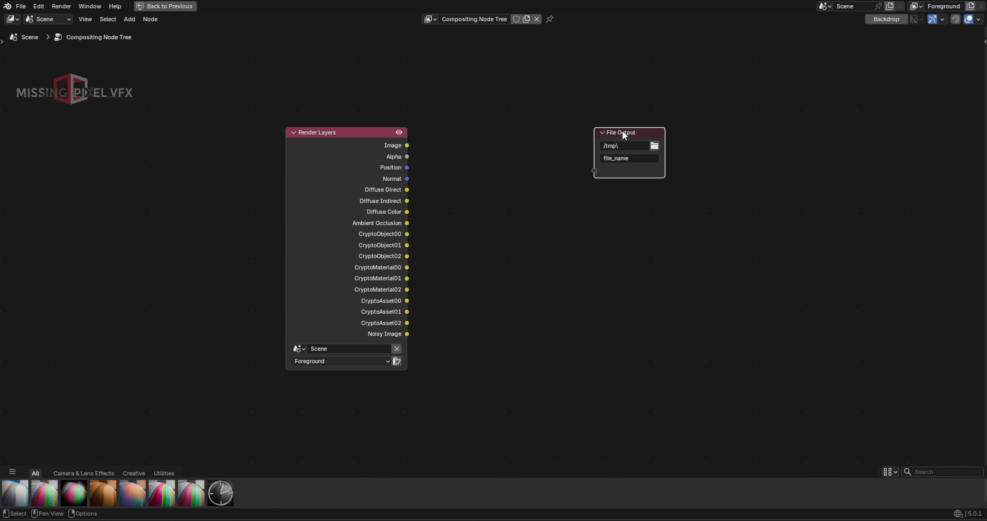
key("n")
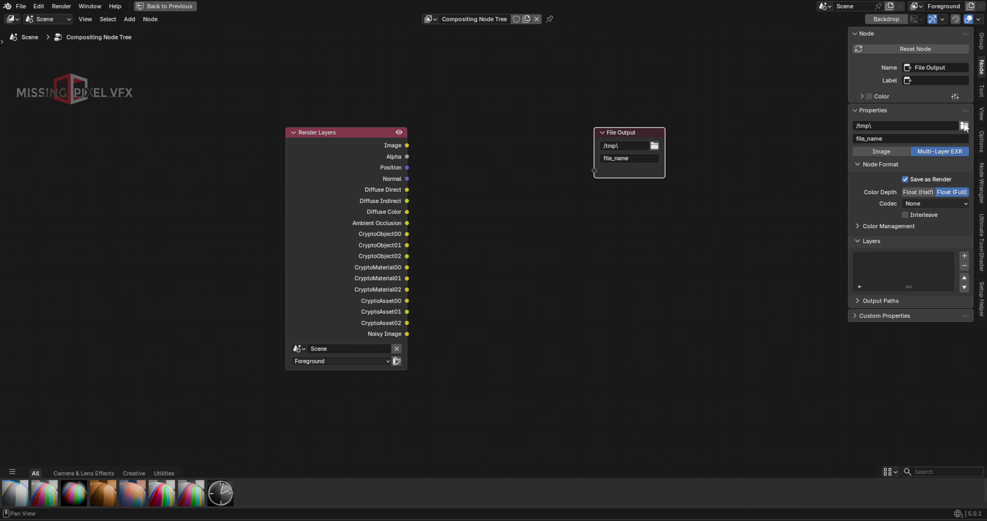
scroll(885, 126, "down", 1)
- Create a KONG folder on the Desktop as the File Output node's destination and set its file name to KONG
left_click(964, 107)
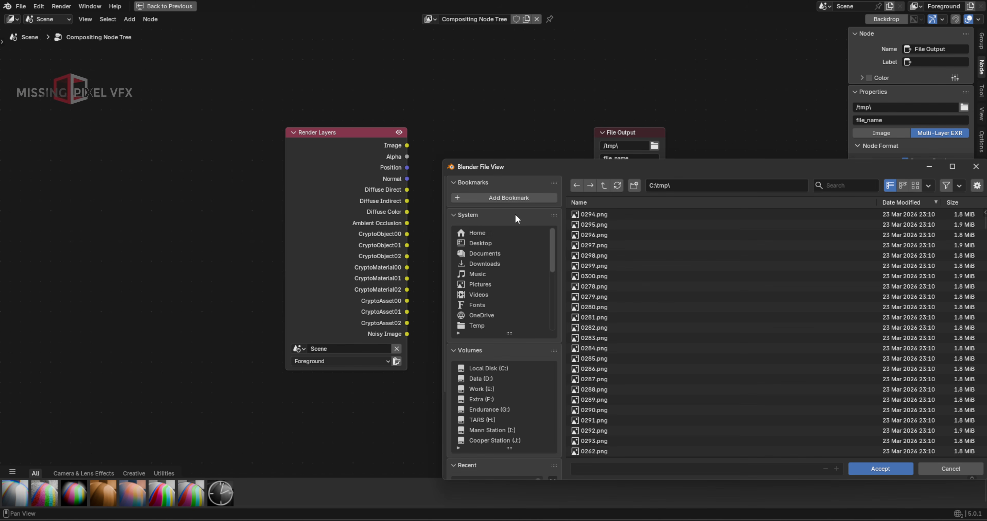
left_click(498, 242)
left_click(634, 185)
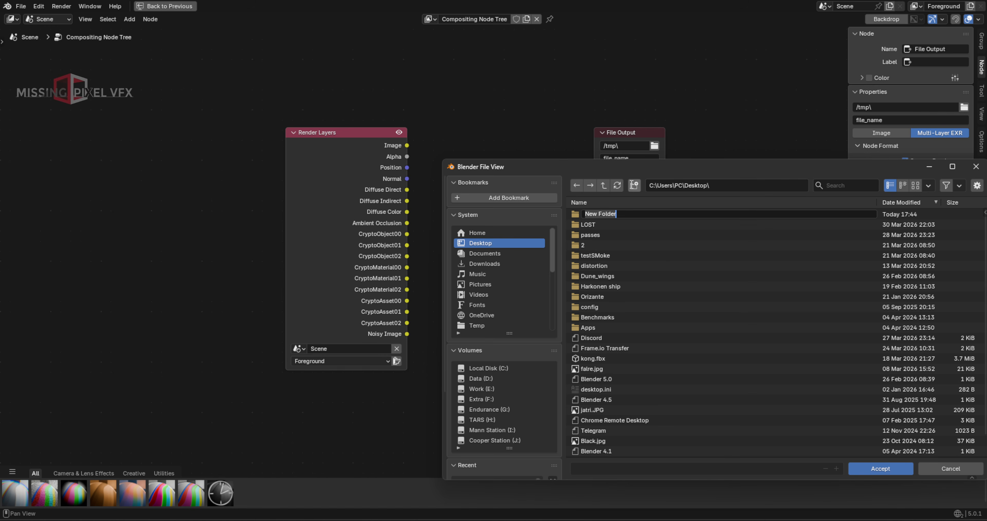
type("KONG")
key("Return")
left_click(575, 214)
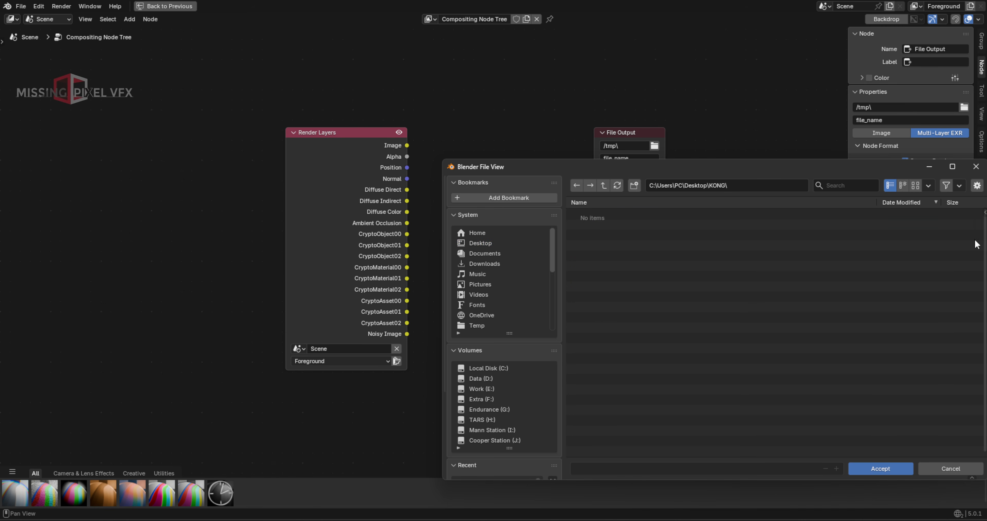
left_click(880, 469)
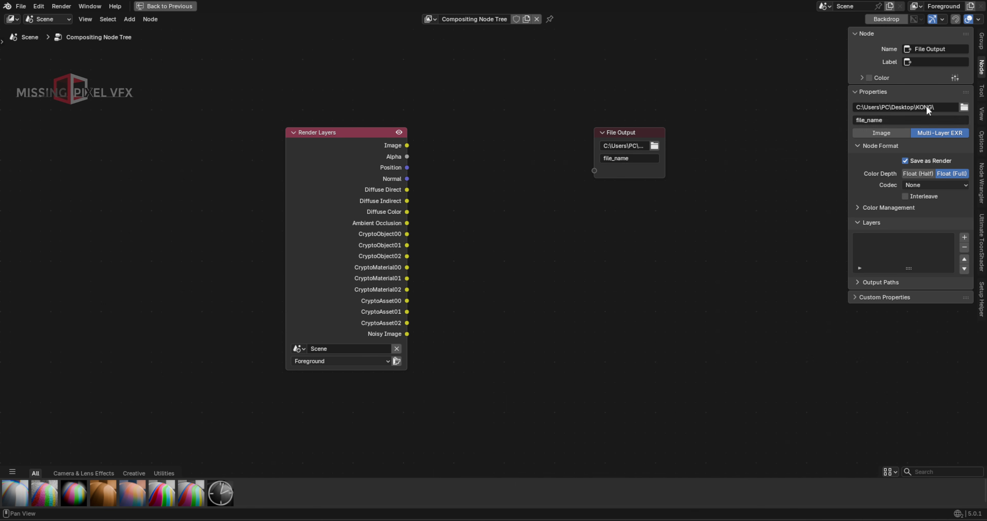
left_click(893, 120)
type("KONG")
key("Return")
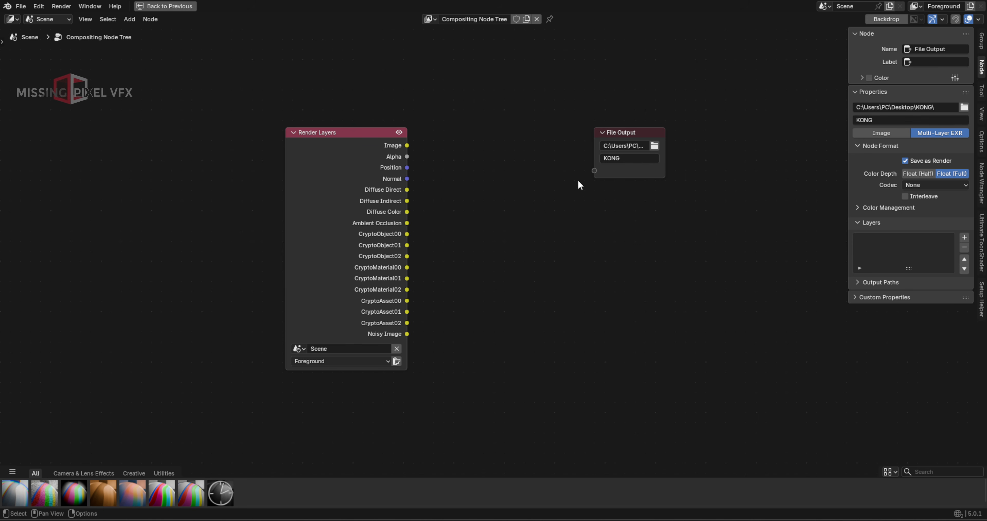
- Link the Render Layers Image output to the File Output node and add eleven more layers to that node
left_click_drag(407, 146, 583, 175)
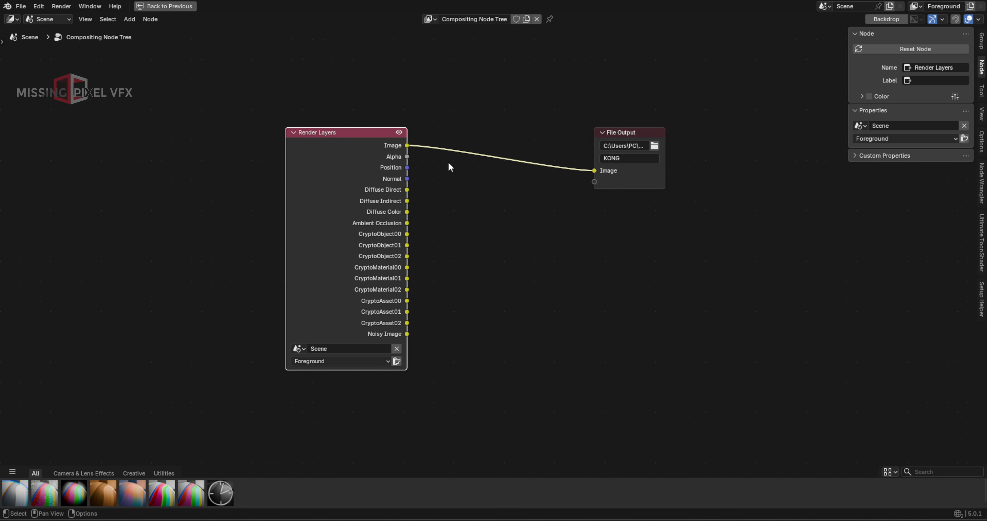
left_click(639, 130)
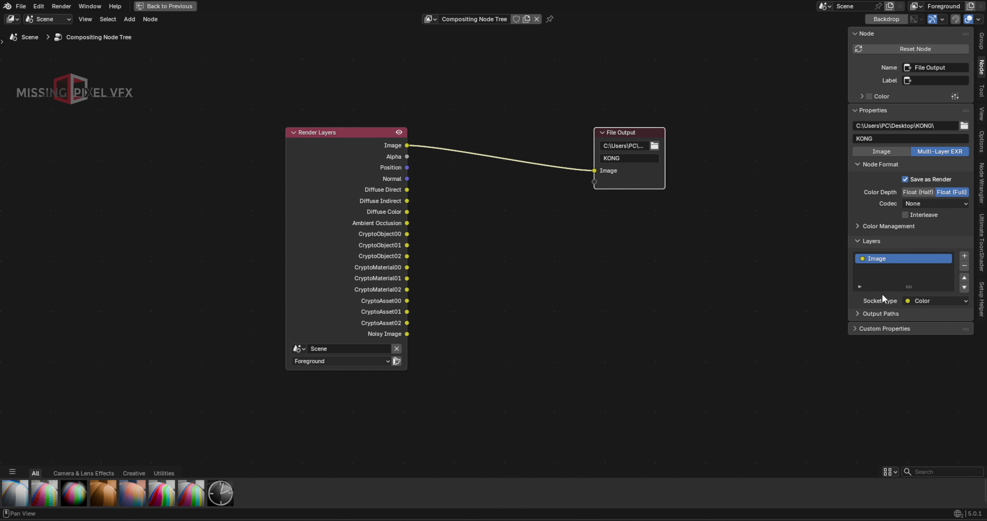
left_click(964, 256)
left_click(964, 256)
left_click(964, 256)
left_click(964, 256)
left_click(964, 256)
left_click(964, 256)
left_click(964, 255)
left_click(964, 255)
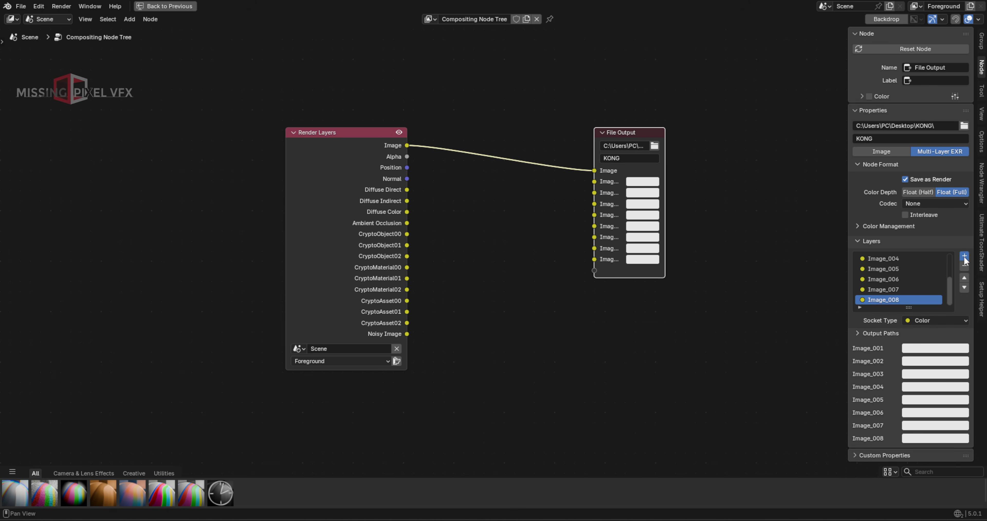
left_click(964, 256)
left_click(964, 256)
left_click(964, 256)
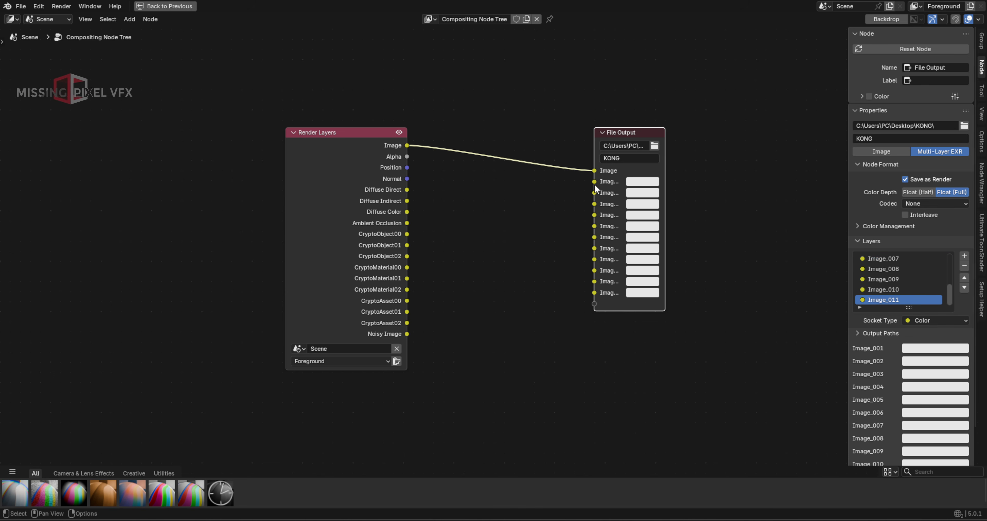
- Widen the sidebar and the File Output node, and rename layers Image_001 to Image_003 as alpha, Pos and Normal
left_click_drag(848, 275, 761, 277)
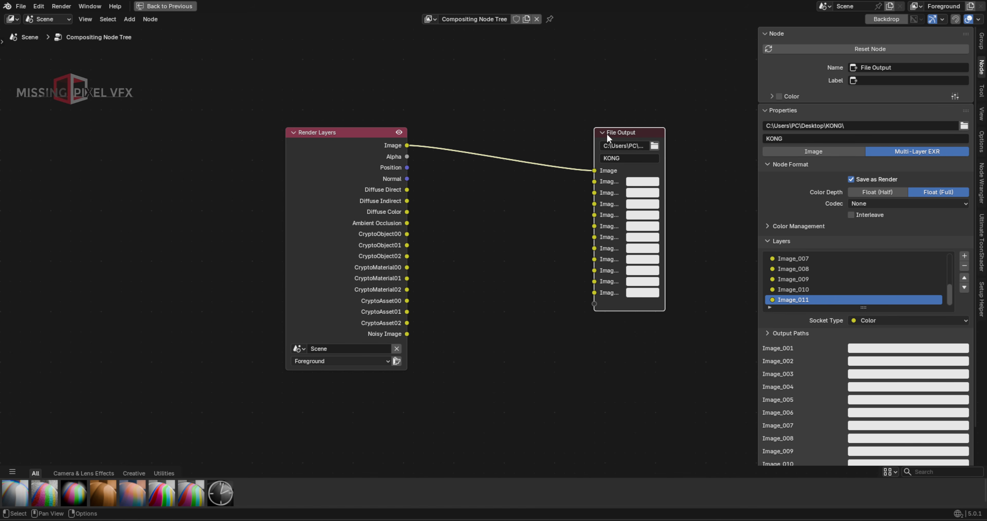
left_click_drag(595, 136, 491, 136)
scroll(803, 274, "up", 5)
left_click(802, 270)
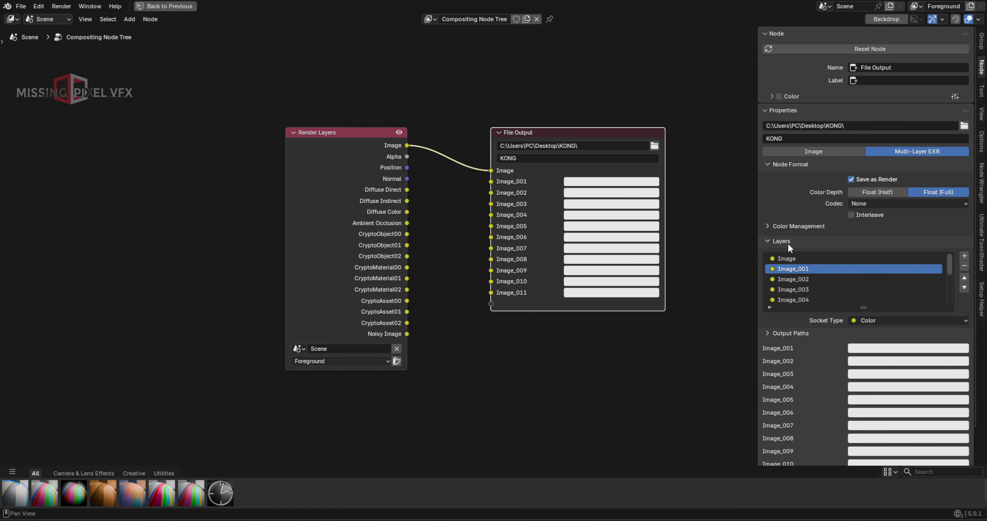
double_click(799, 271)
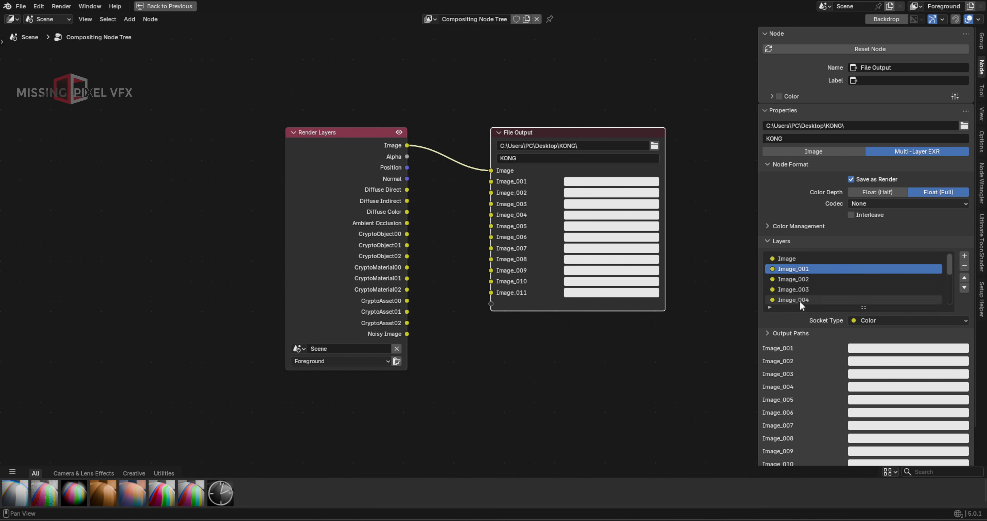
type("alpha")
key("Return")
double_click(822, 279)
type("PO")
key("BackSpace")
type("os")
double_click(810, 290)
type("Normal")
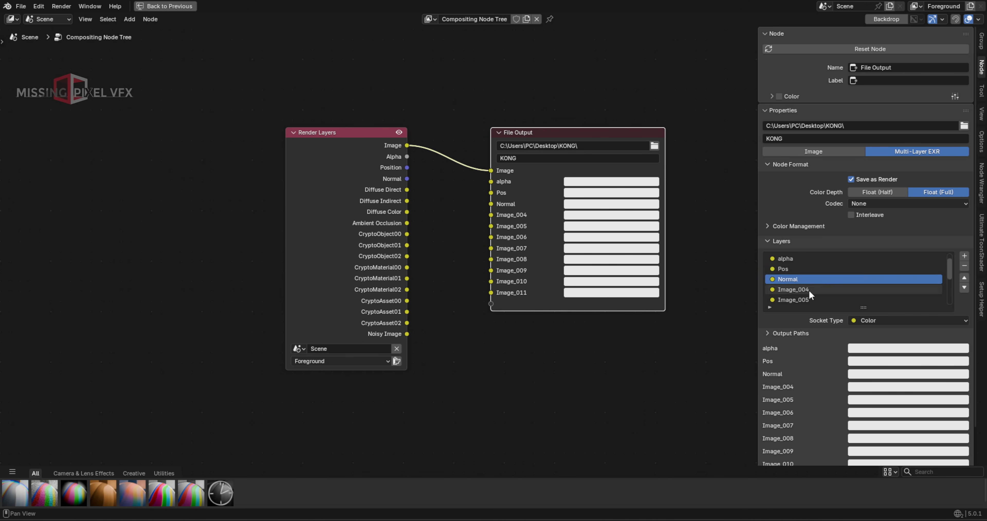
- Rename File Output layers Image_004 to Image_007 as DifDIr, DirIND, DifCol and CryOBJ00
double_click(809, 291)
type("DifDIr")
double_click(815, 298)
type("DirIND")
double_click(792, 300)
type("DifCol")
double_click(793, 280)
type("CryOBJ00")
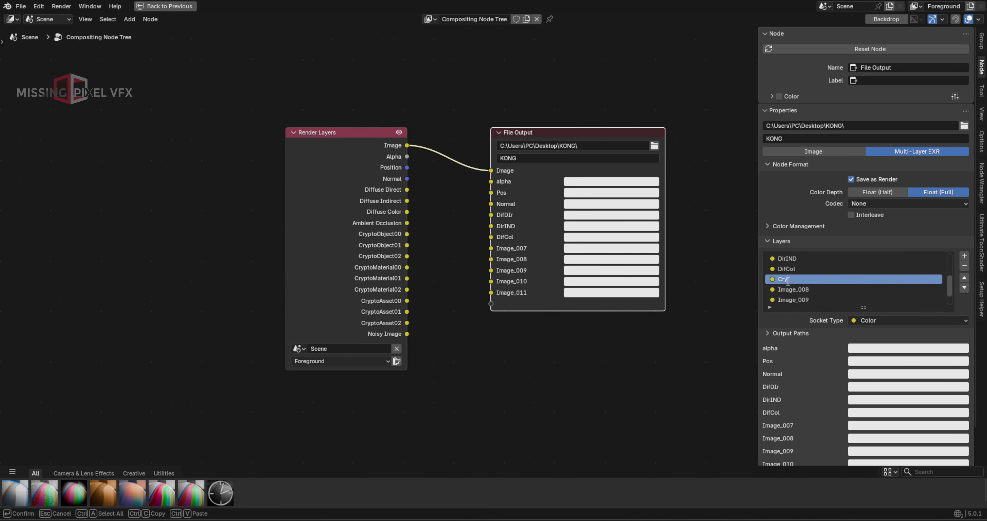
- Rename File Output layers Image_008 to Image_011 as CryOBJ01, CryOBJ02, CryMat00 and CryMat01
double_click(797, 290)
type("CryOBJ01")
double_click(800, 300)
type("CryOBJ02")
double_click(807, 300)
type("CryMat01")
- Add four more layers to the File Output node and name them CryMat02, CryASS00, CryAss01 and CryAss02
left_click(965, 256)
double_click(808, 270)
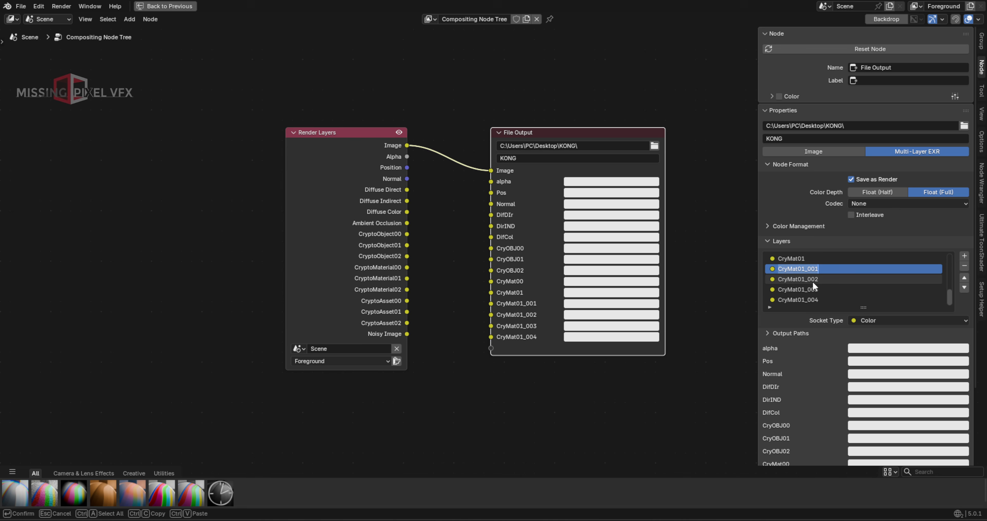
type("CryMat02")
double_click(812, 280)
type("CryASS00")
double_click(809, 290)
double_click(809, 300)
type("CryAss02")
key("Return")
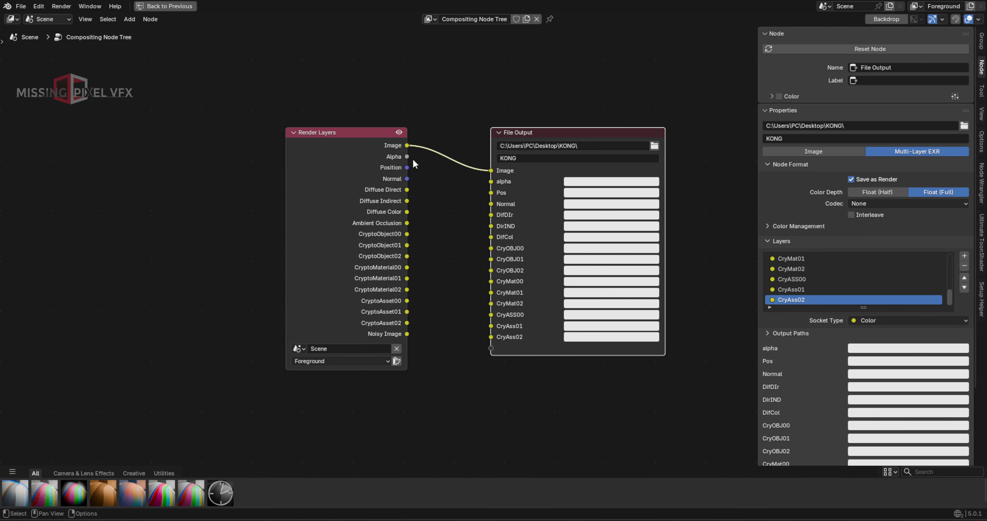
- Link the Alpha, Position, Normal and three Diffuse outputs of Render Layers to their matching File Output layers
left_click_drag(407, 156, 491, 192)
left_click_drag(407, 178, 490, 215)
left_click_drag(407, 201, 491, 237)
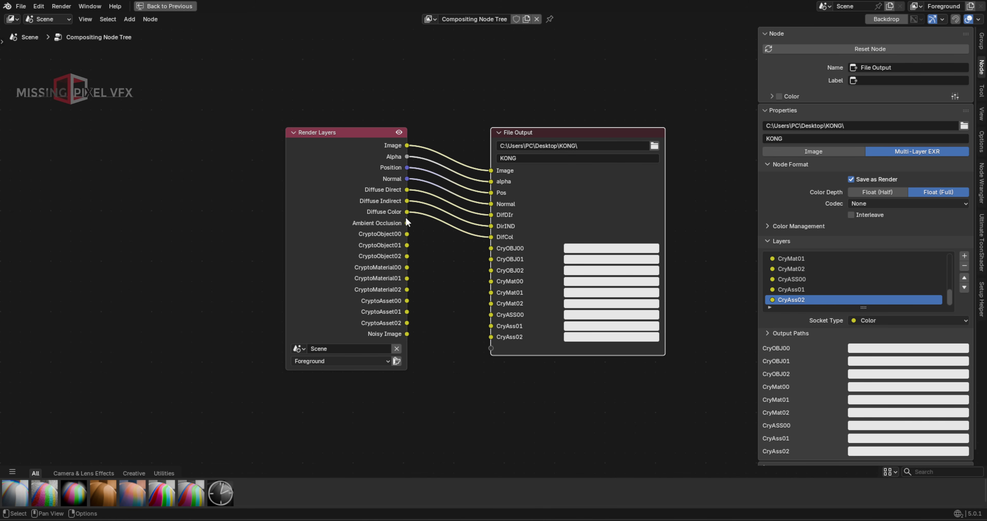
- Add another layer to the File Output node and name it AO
left_click(965, 256)
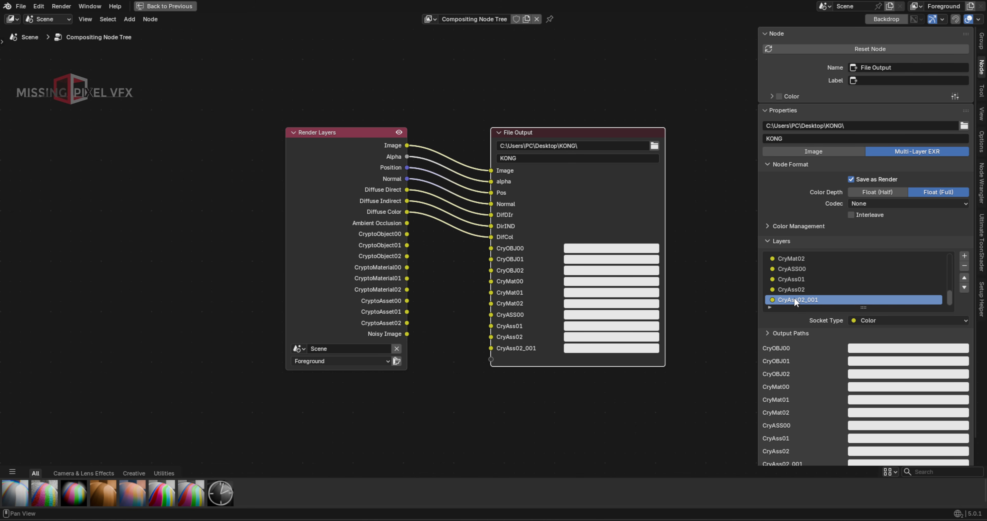
double_click(795, 300)
type("AO")
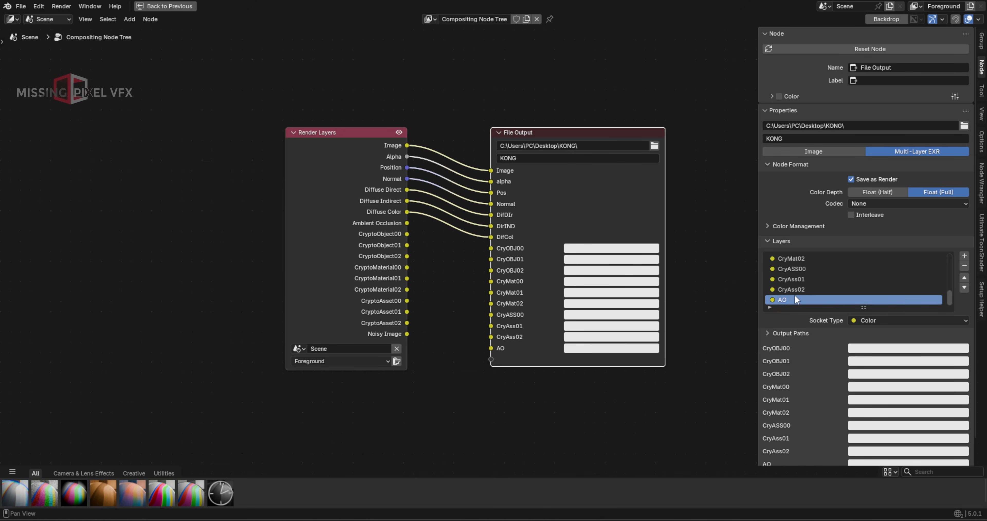
key("Return")
- Link Ambient Occlusion to the AO layer and all CryptoObject, CryptoMaterial and CryptoAsset outputs to their matching File Output layers
left_click_drag(407, 223, 491, 248)
left_click_drag(407, 245, 498, 260)
left_click_drag(407, 256, 492, 271)
left_click_drag(407, 267, 491, 282)
left_click_drag(407, 278, 491, 303)
left_click_drag(407, 301, 491, 314)
left_click_drag(407, 311, 491, 336)
left_click(599, 135)
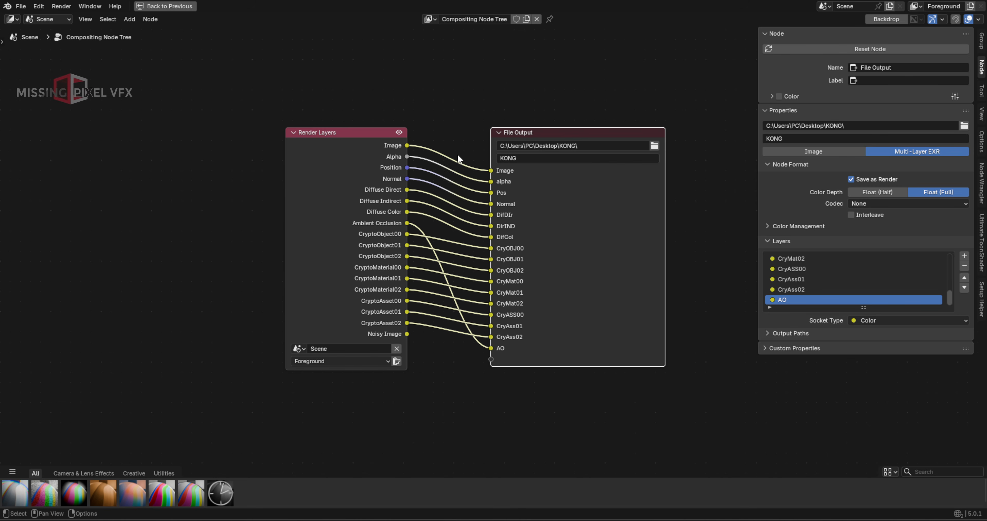
- Restore the multi-editor layout and hide the Apache and KONG collections in both the viewport and renders
key("ctrl+space")
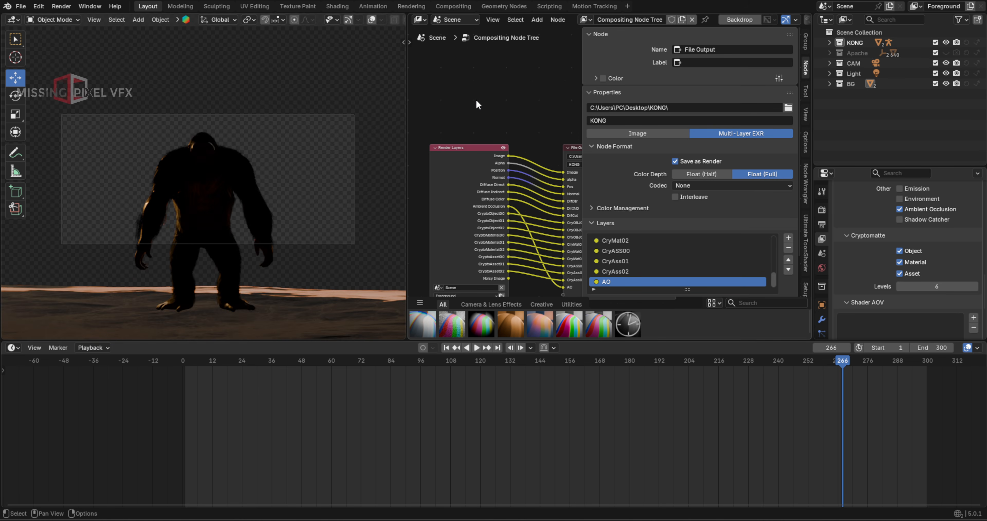
key("ctrl+space")
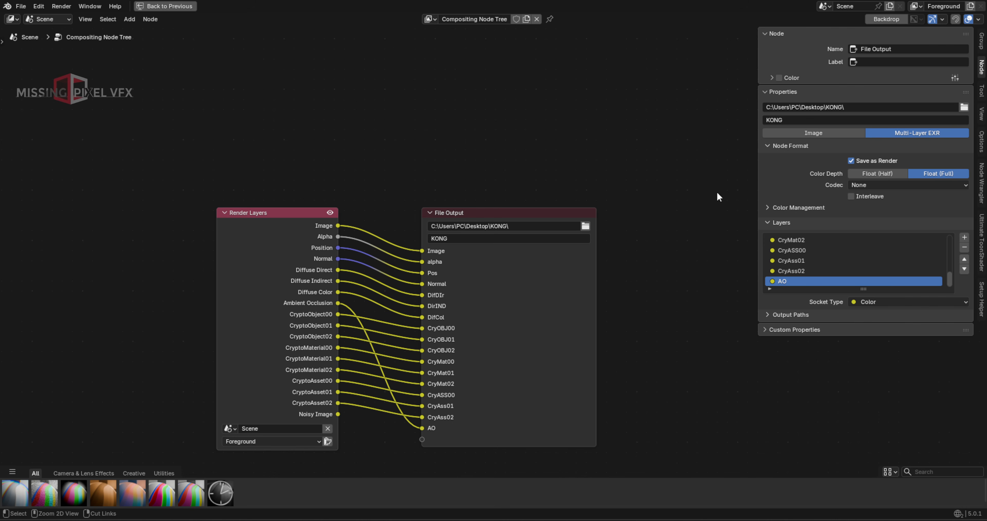
key("ctrl+space")
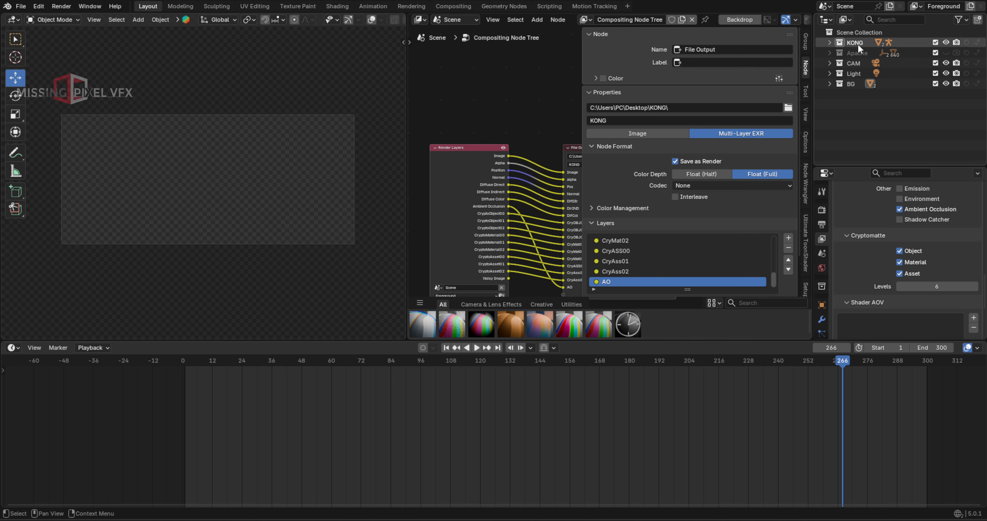
left_click(947, 40)
left_click(954, 42)
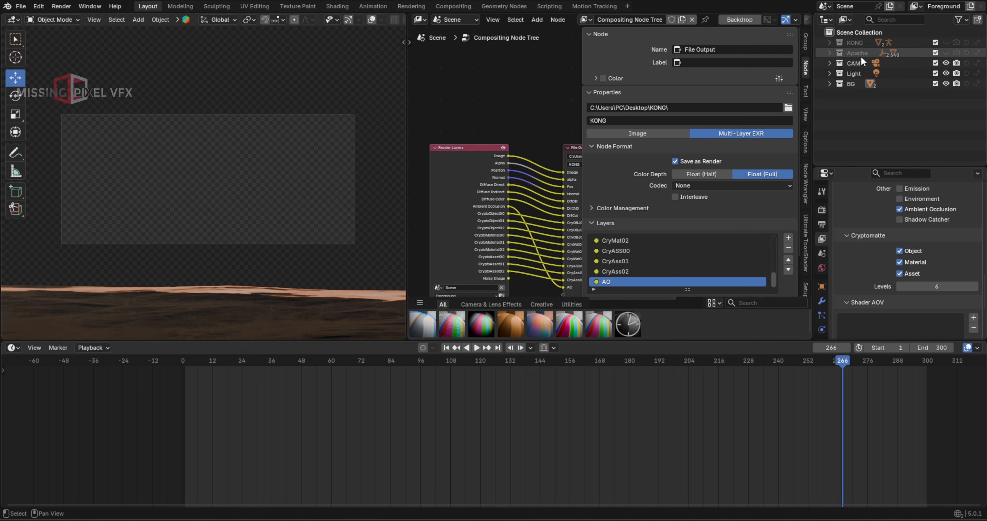
- Make the Apache collection visible again in both the viewport and renders
left_click(945, 53)
left_click(957, 53)
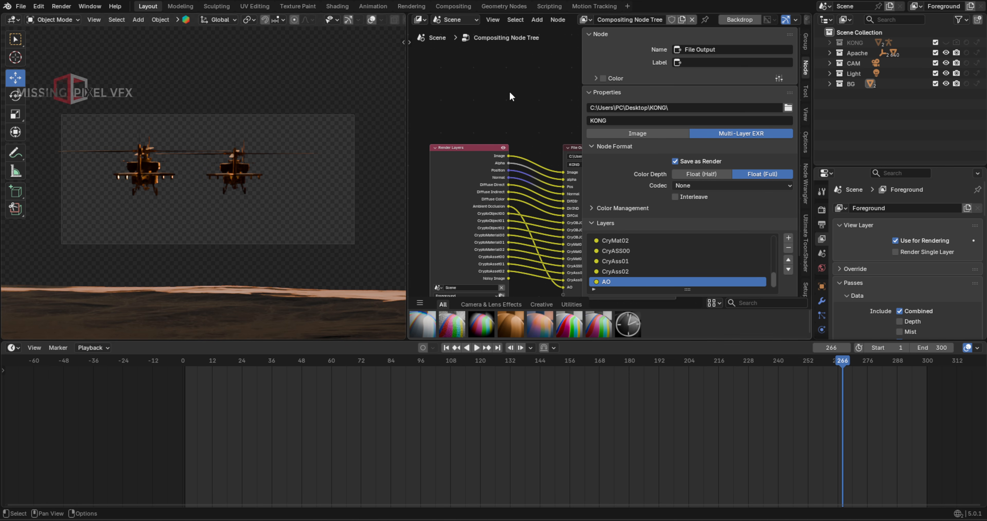
- Review the render sampling, denoising and motion blur settings and expand the Color Management settings
scroll(858, 259, "down", 2)
left_click(822, 210)
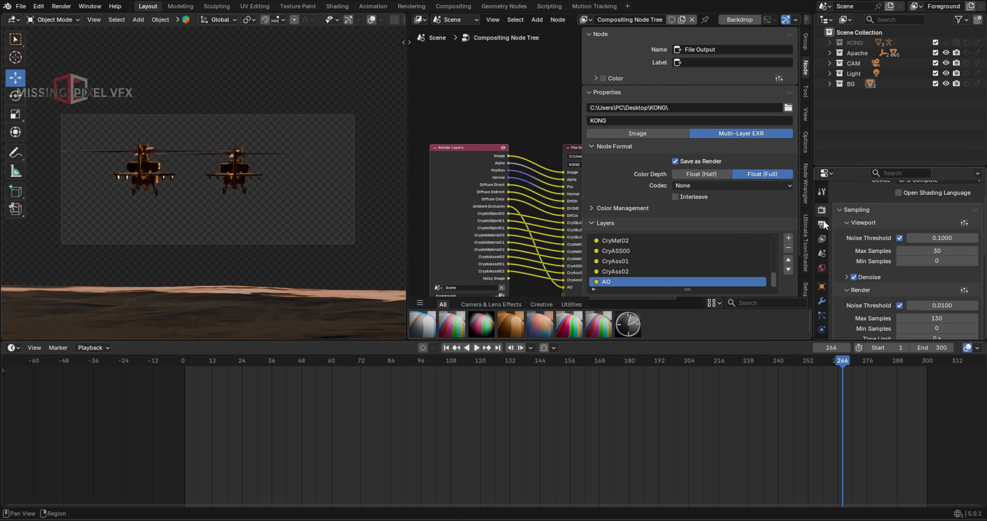
scroll(869, 278, "down", 4)
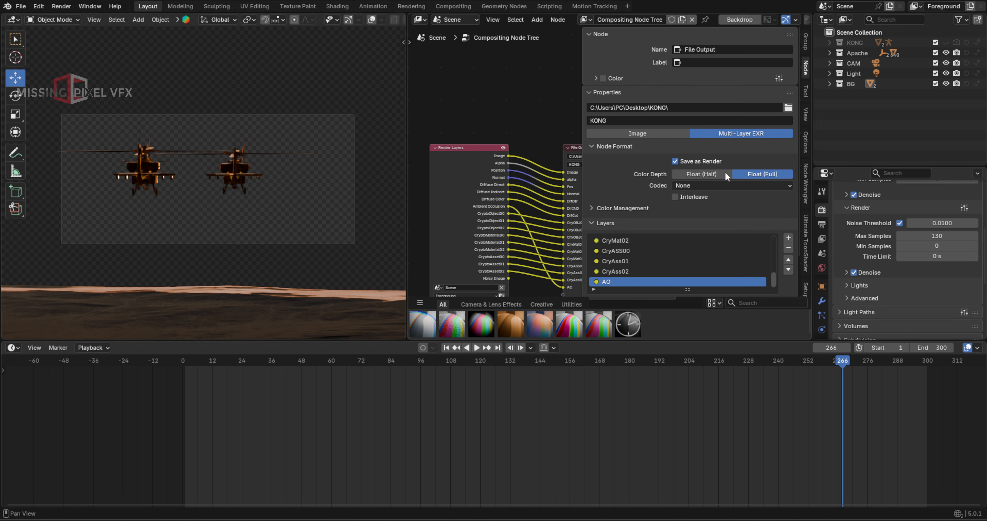
scroll(865, 267, "down", 5)
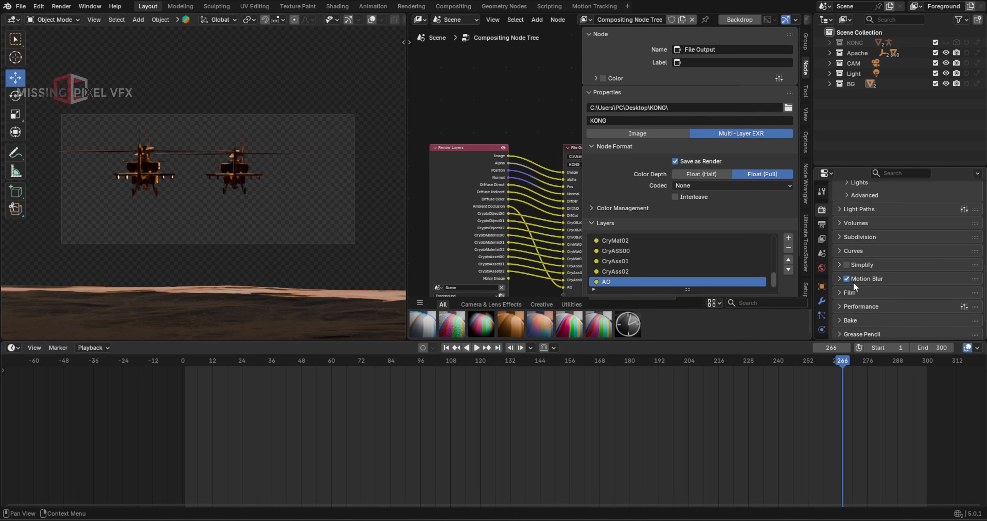
scroll(853, 281, "down", 2)
left_click(852, 332)
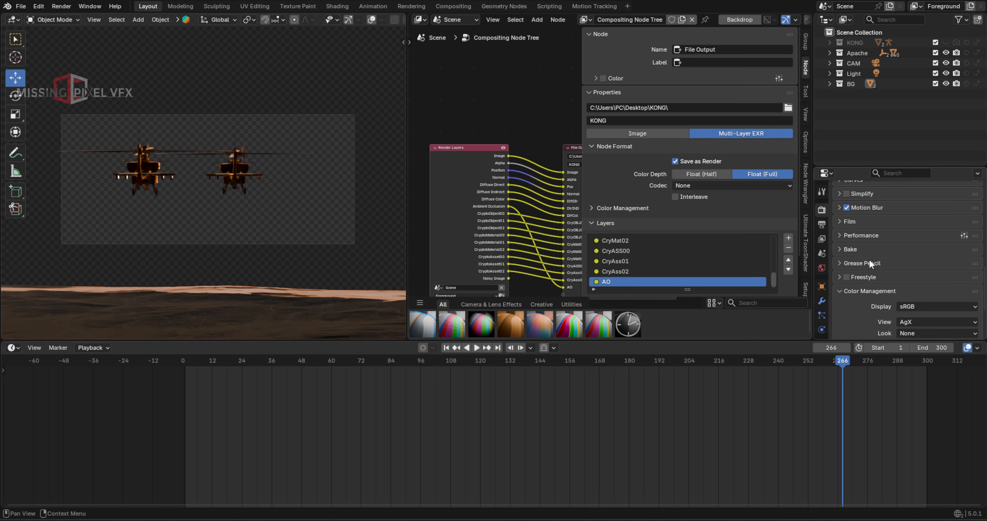
scroll(869, 259, "down", 5)
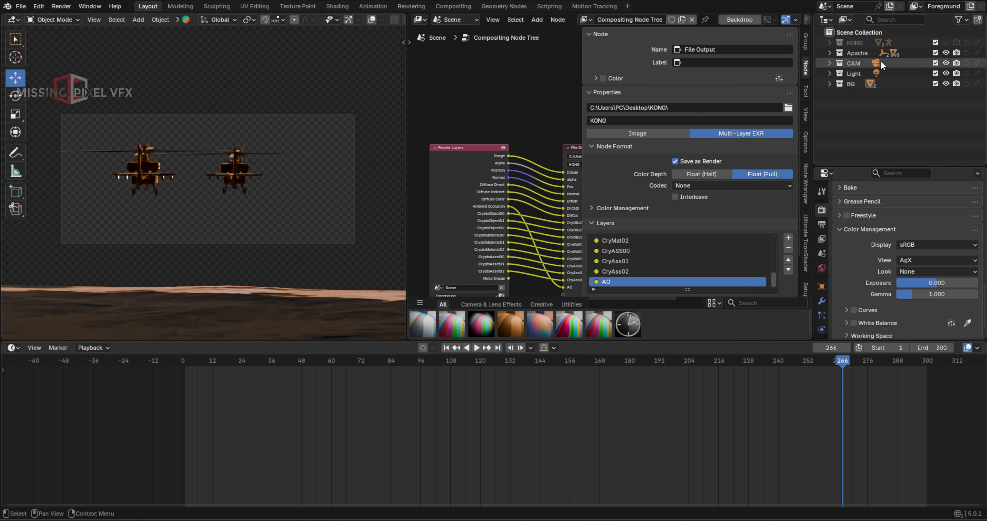
- Unhide the KONG collection and set the color management view transform to ACES 2.0
left_click(946, 42)
scroll(230, 166, "up", 2)
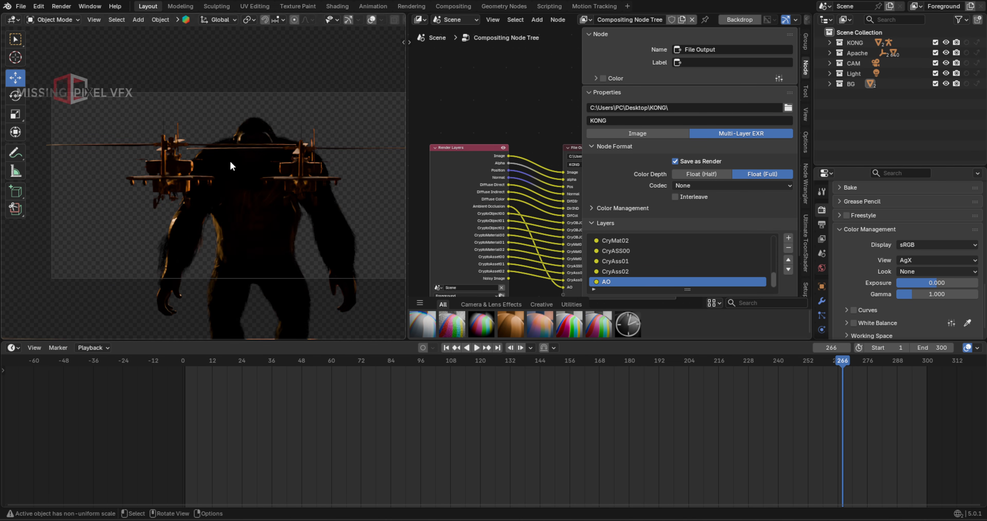
left_click(905, 261)
left_click(928, 291)
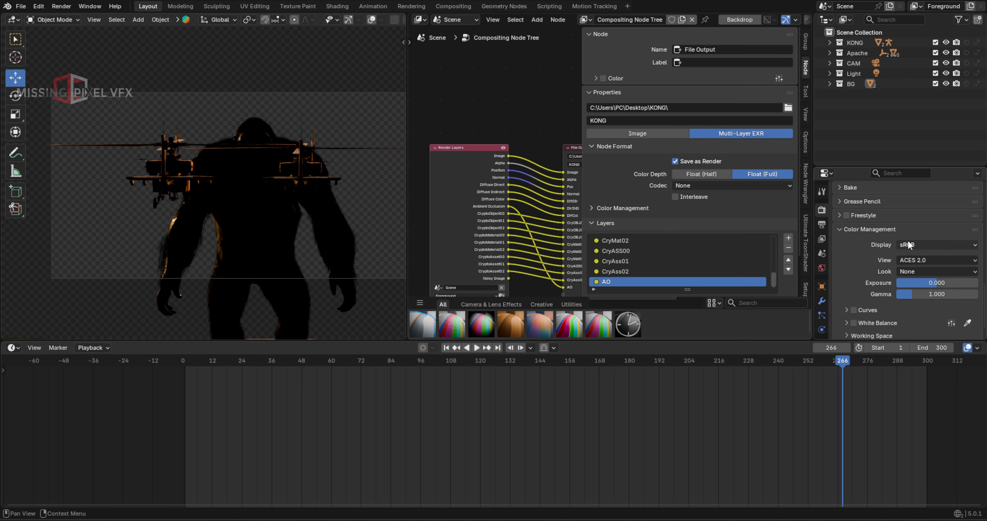
- Set the file working space to ACEScg, converting colors in all data-blocks, and the Sequencer color space to ACES 2.0 sRGB
scroll(870, 301, "down", 2)
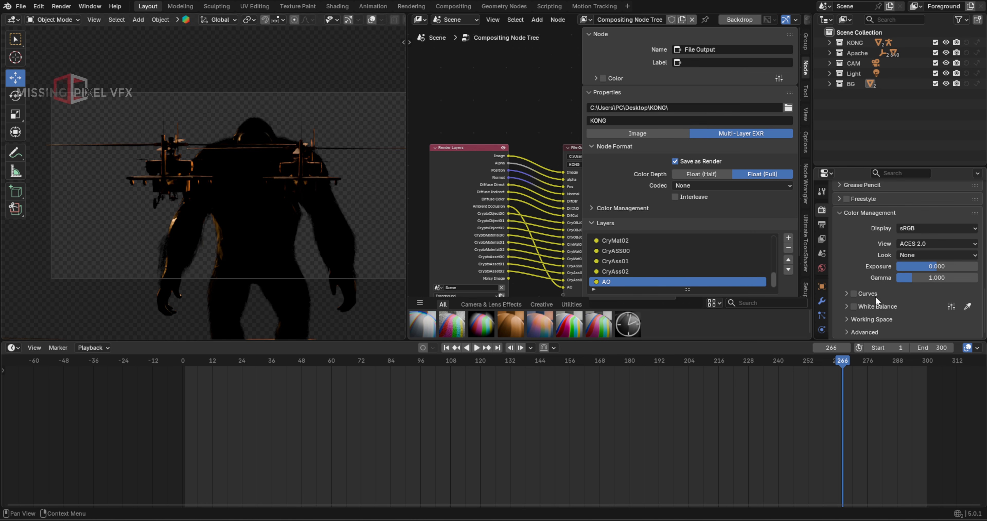
left_click(867, 319)
scroll(857, 261, "down", 4)
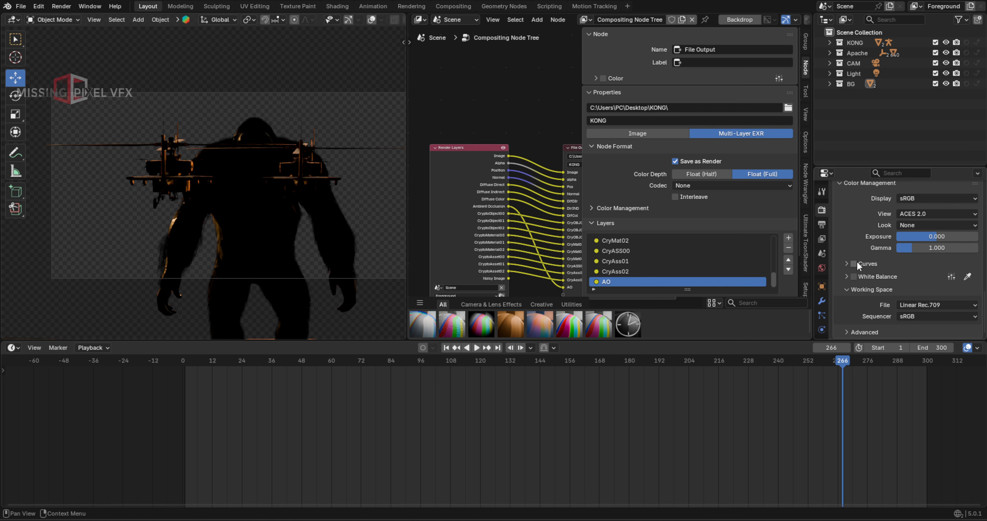
left_click(913, 305)
left_click(923, 338)
key("Escape")
left_click(914, 304)
left_click(917, 335)
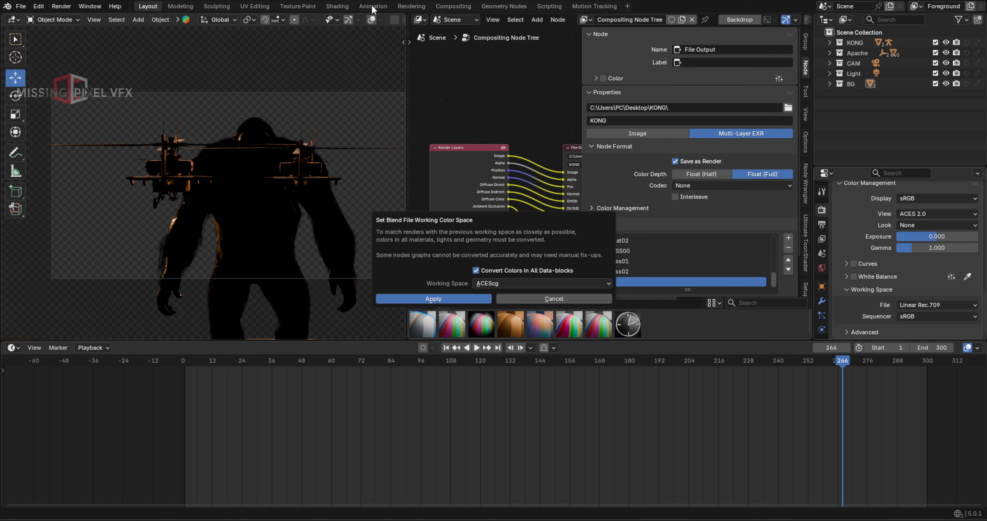
left_click(434, 298)
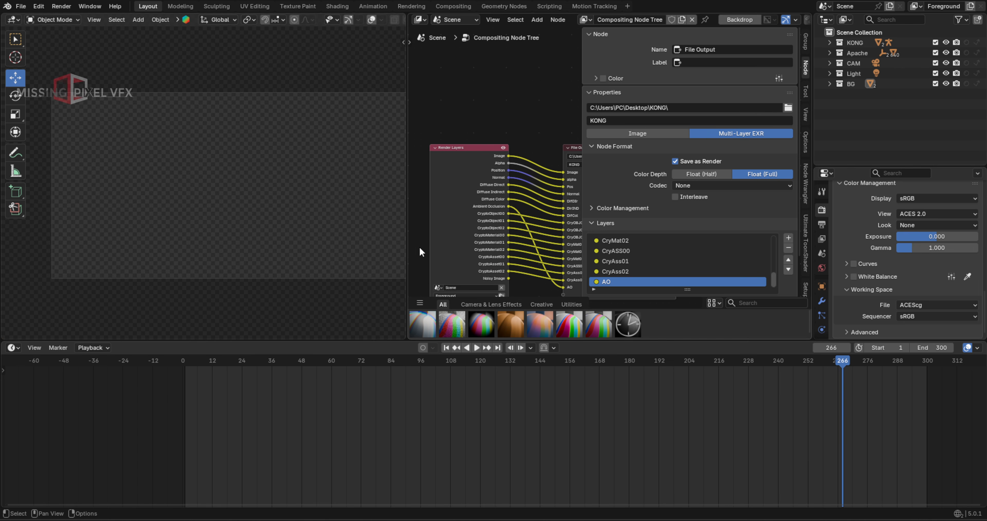
left_click(908, 315)
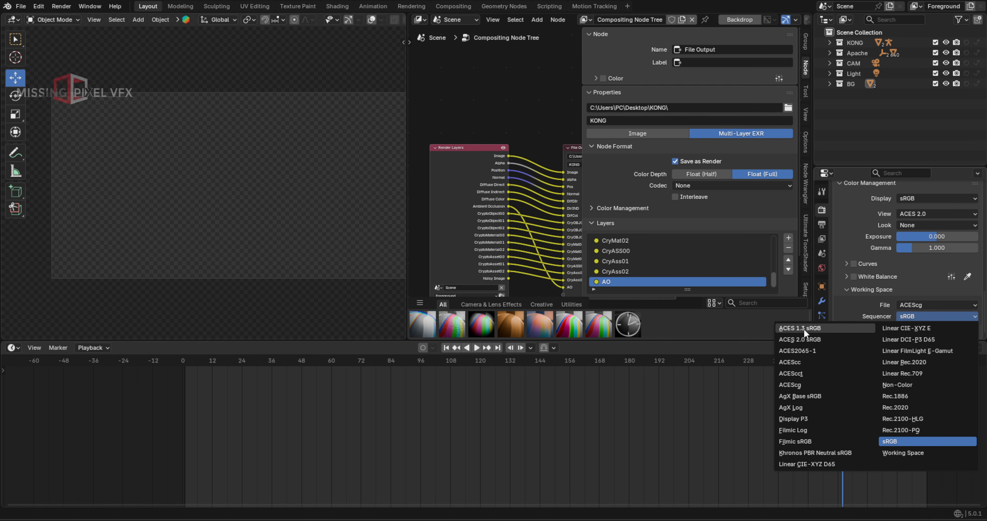
left_click(803, 338)
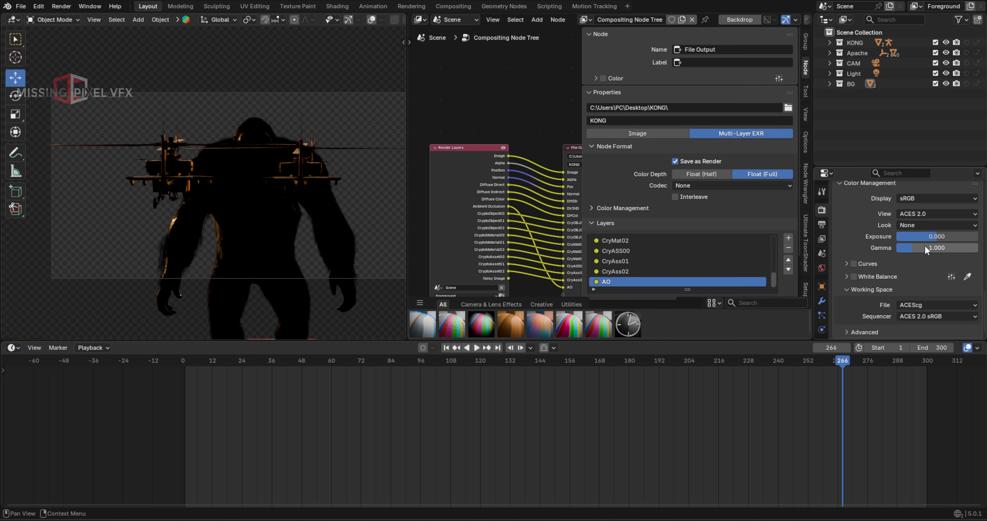
- Try a gamma of 1.25 and an exposure of 1.2, and reset the exposure to 0
left_click(908, 247)
key("Return")
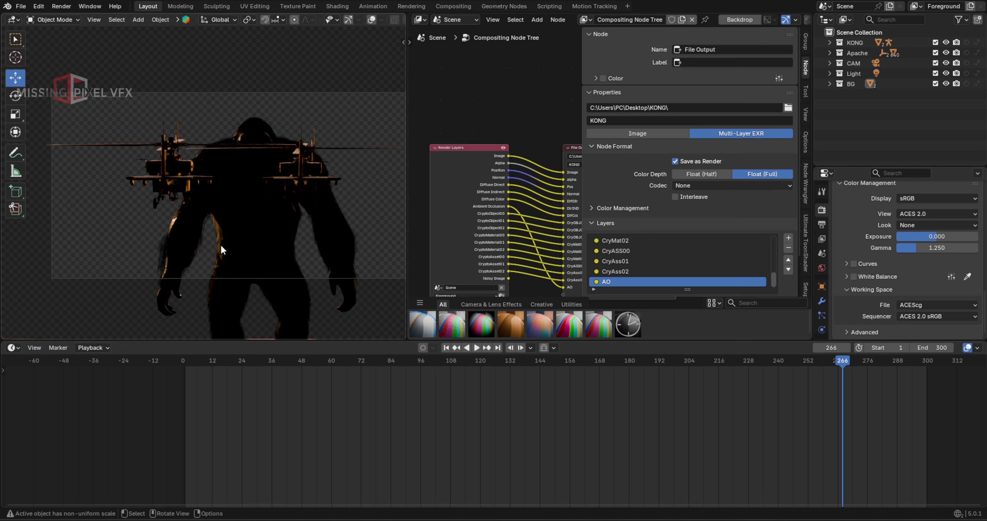
left_click(910, 236)
type("1.2")
key("Return")
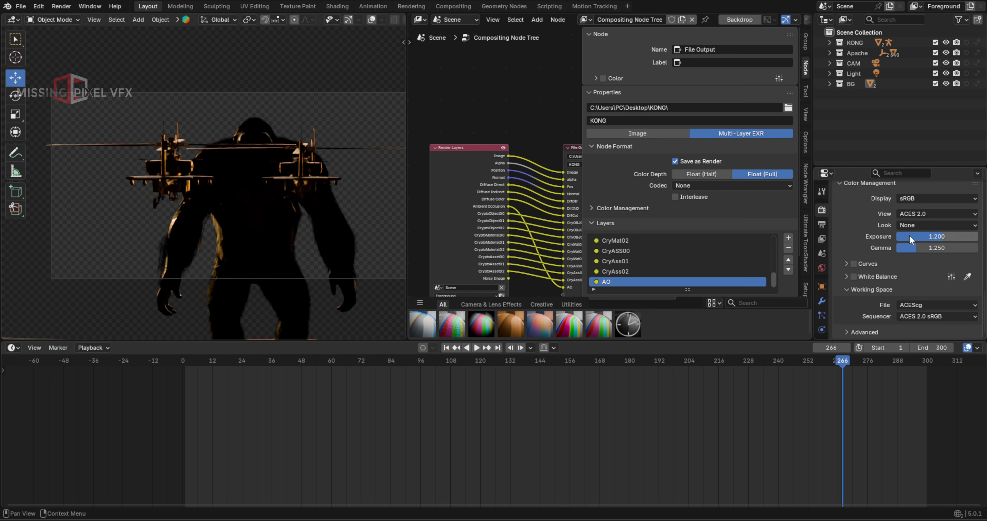
left_click(910, 236)
type("0")
key("Return")
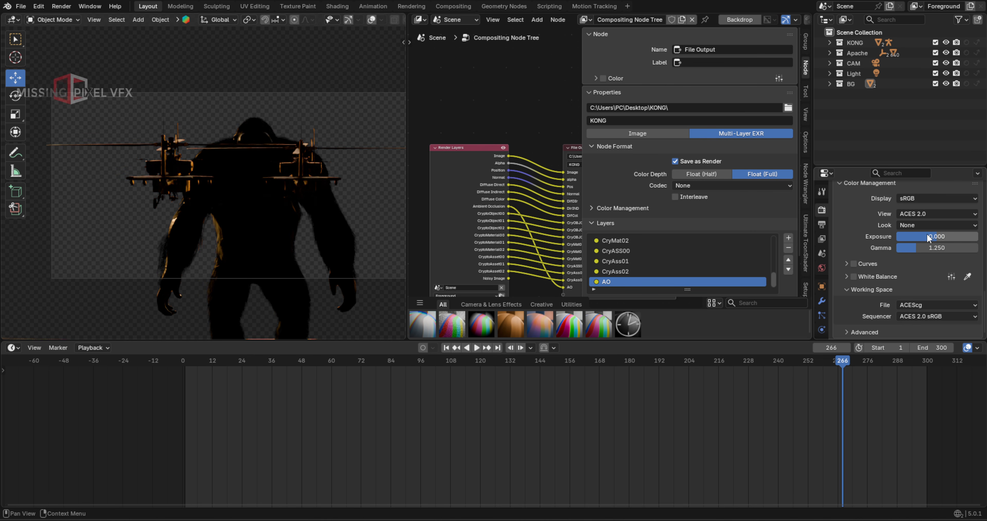
- Set the color management gamma to 1.5
left_click(916, 245)
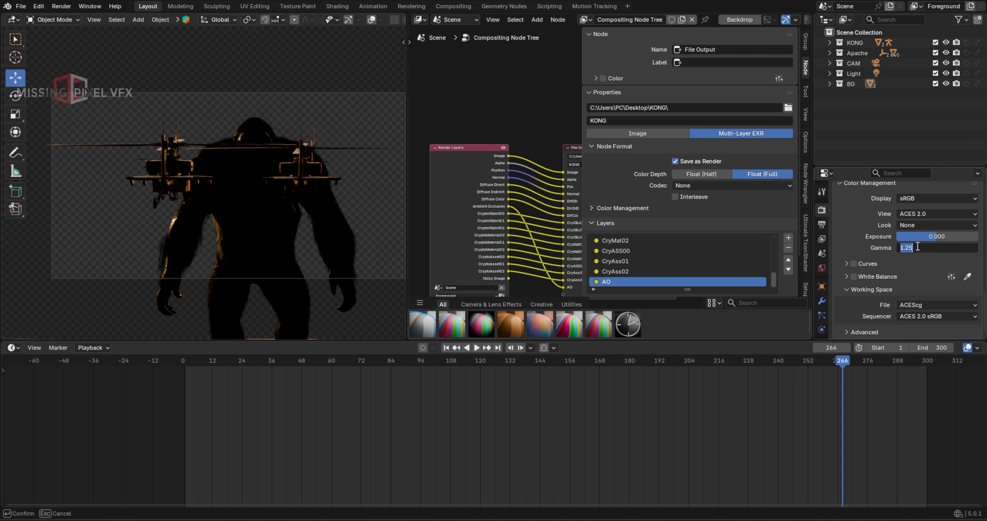
type("1")
key("Return")
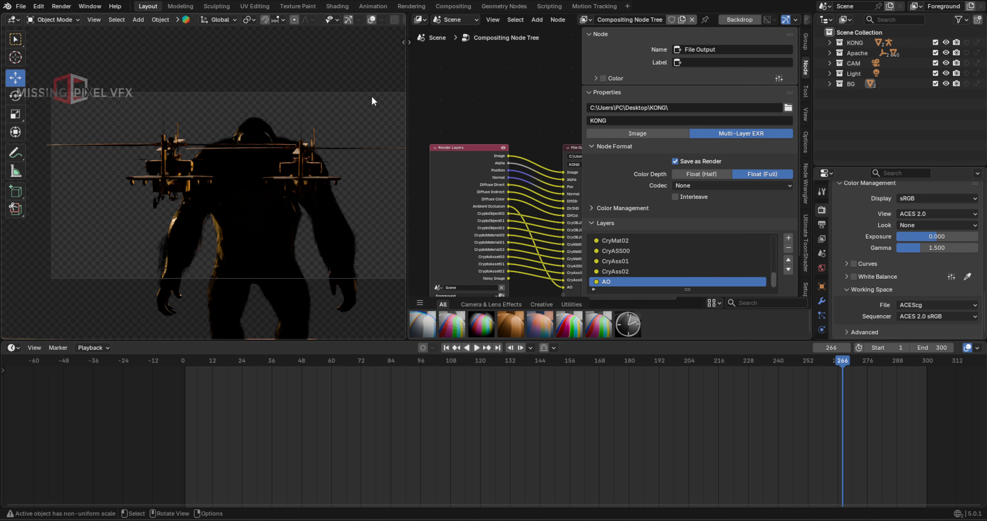
- Check the scene's output resolution, frame rate and frame range settings
left_click(823, 225)
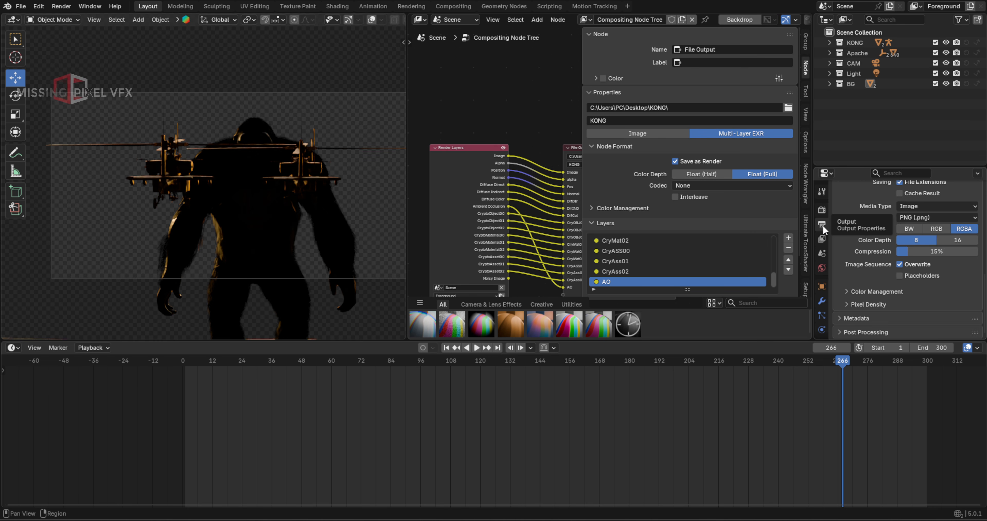
scroll(914, 215, "up", 8)
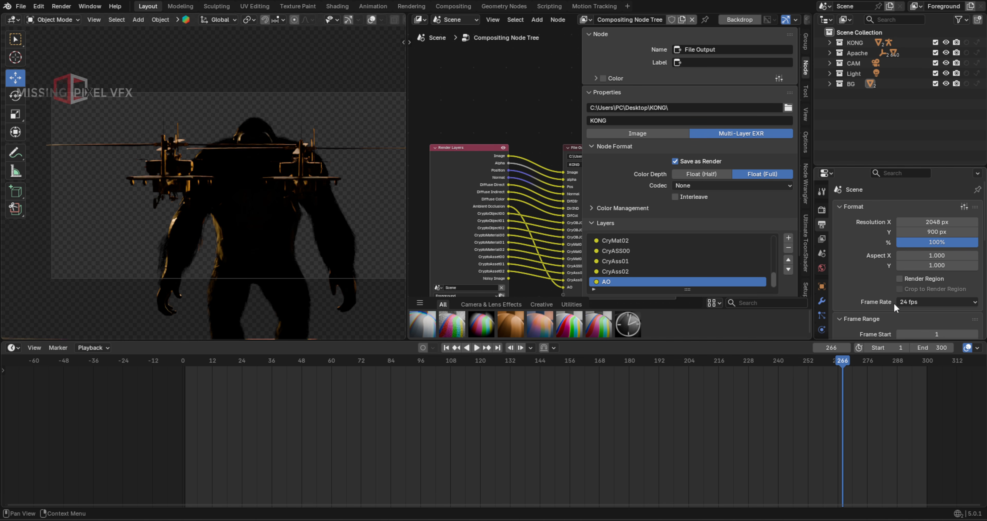
scroll(899, 268, "down", 5)
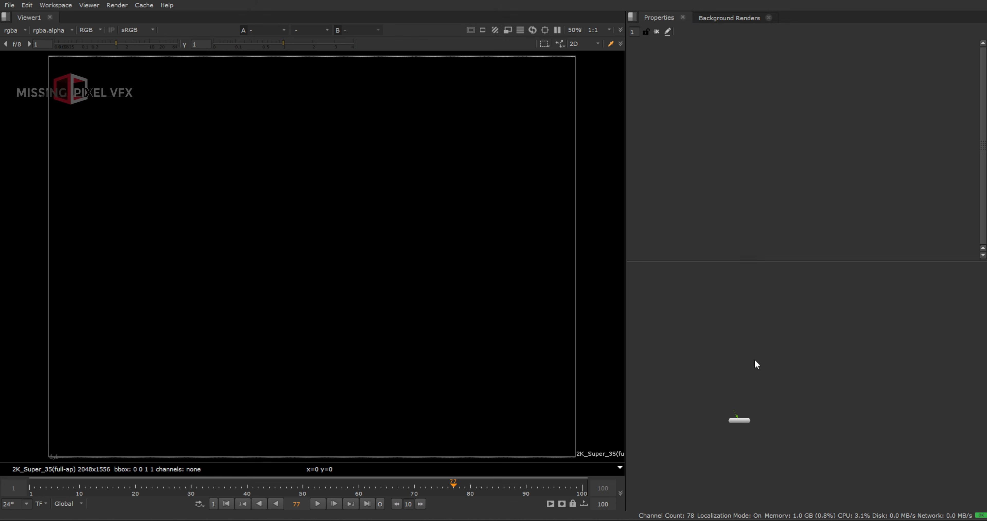
- Switch to Nuke, paste the choppers and KONG EXR Read nodes into the node graph, and space them apart
key("ctrl+v")
scroll(761, 370, "up", 3)
left_click(725, 352)
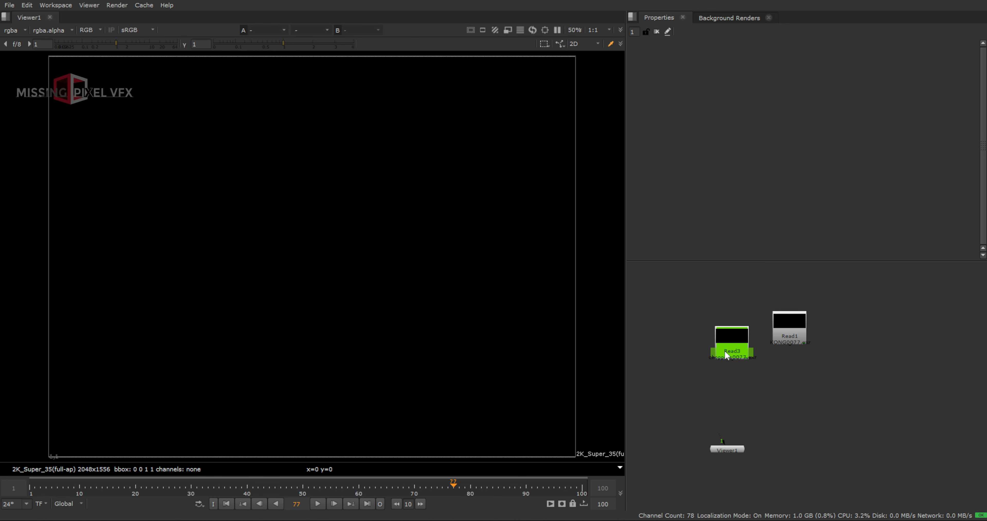
left_click_drag(725, 352, 714, 362)
left_click_drag(787, 326, 805, 339)
- Set the project's last frame to 300 and its full size format to 2048x900
left_click(868, 343)
key("s")
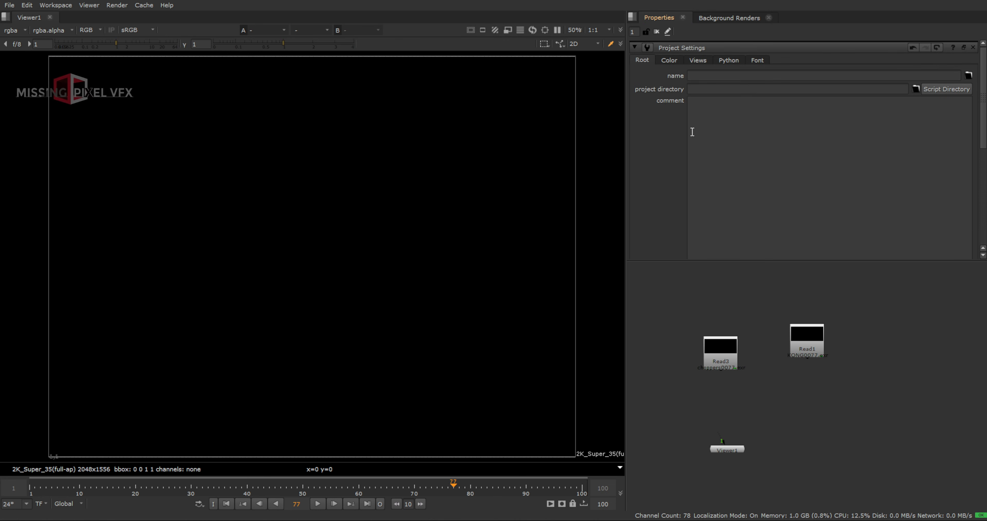
scroll(674, 186, "down", 5)
double_click(735, 200)
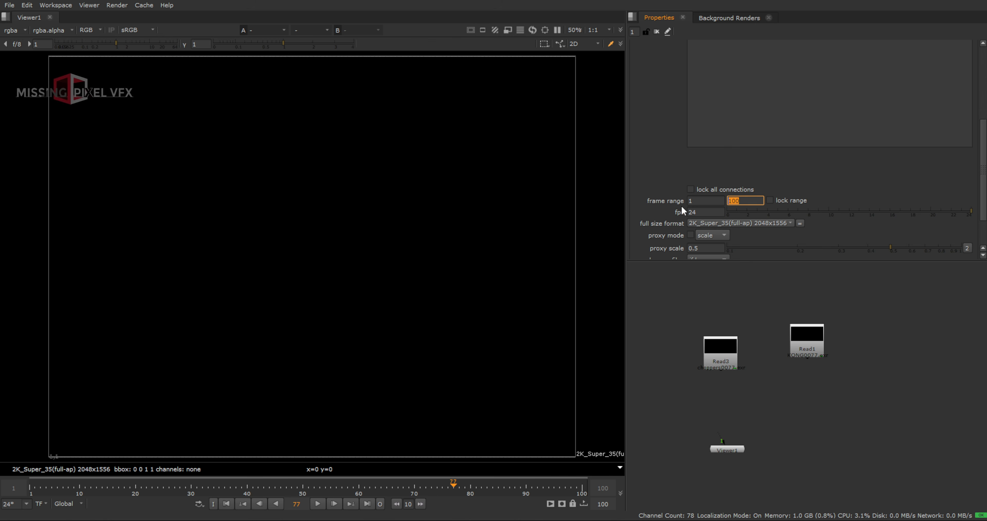
type("33")
key("BackSpace")
type("00")
key("Return")
left_click(714, 223)
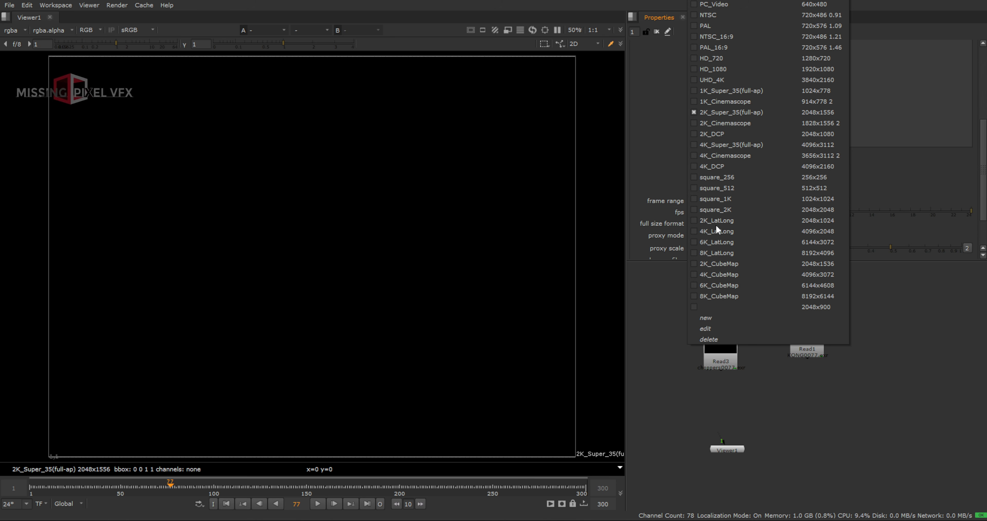
left_click(812, 306)
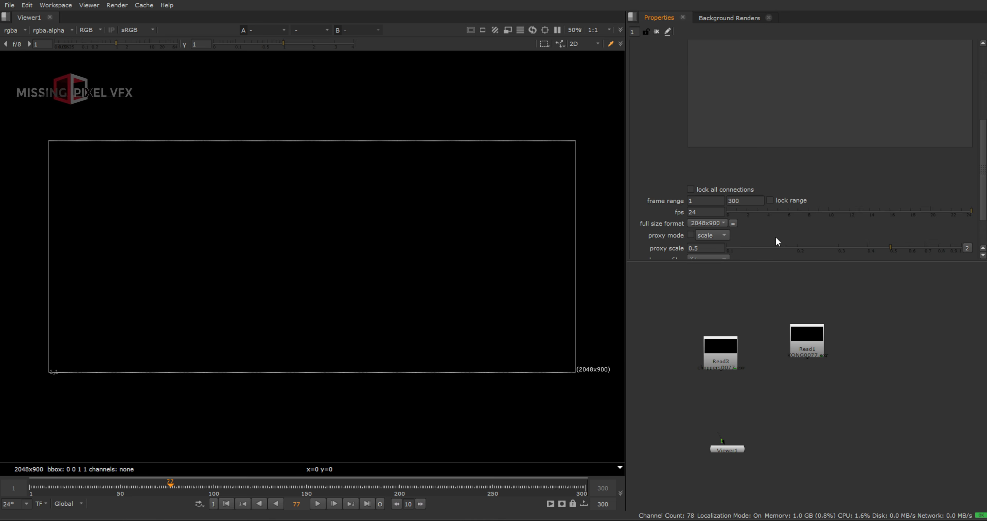
- Switch the project's color management to OCIO with the aces_1.2 config
left_click(668, 60)
left_click(714, 76)
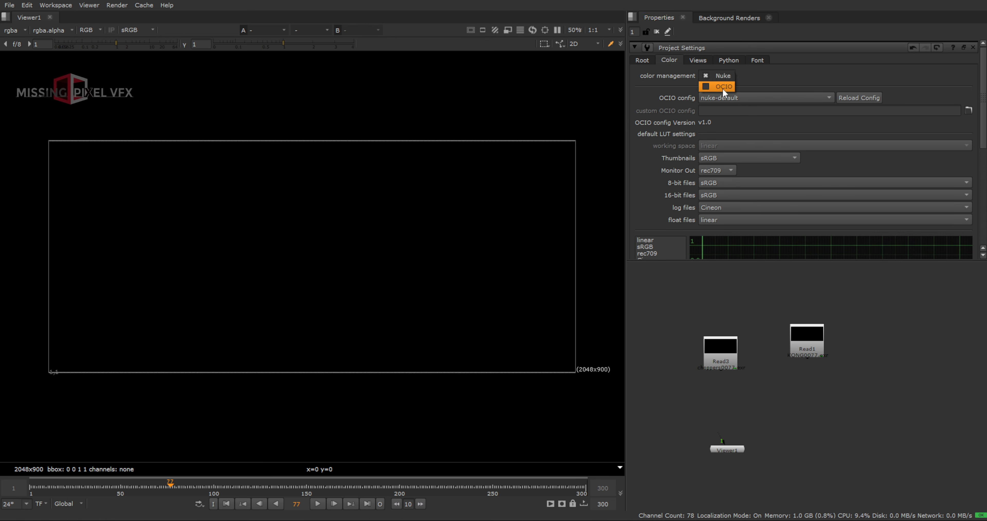
left_click(717, 85)
left_click(744, 98)
left_click(733, 80)
- Reposition the Read nodes and add a Shuffle node below both the choppers and the KONG reads
left_click_drag(802, 355, 825, 370)
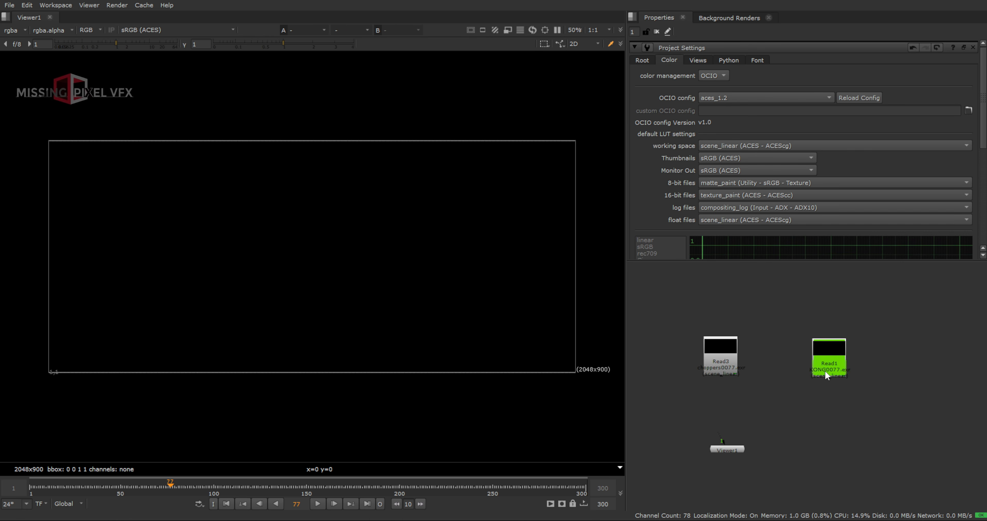
middle_click_drag(824, 370, 839, 316)
left_click_drag(728, 305, 730, 315)
key("x")
key("Return")
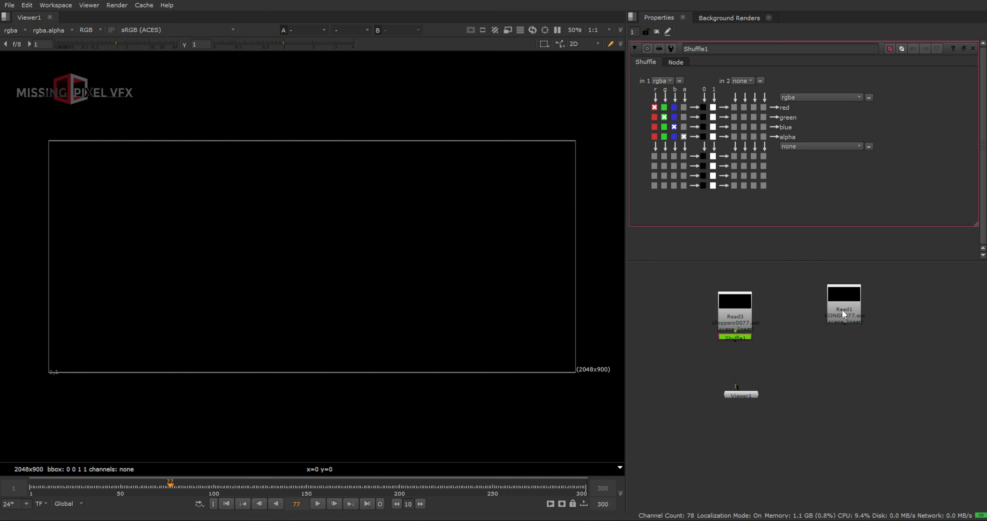
left_click(842, 309)
key("x")
scroll(729, 357, "up", 2)
- View the choppers Shuffle node and set its first input to the Image layer
double_click(737, 334)
key("1")
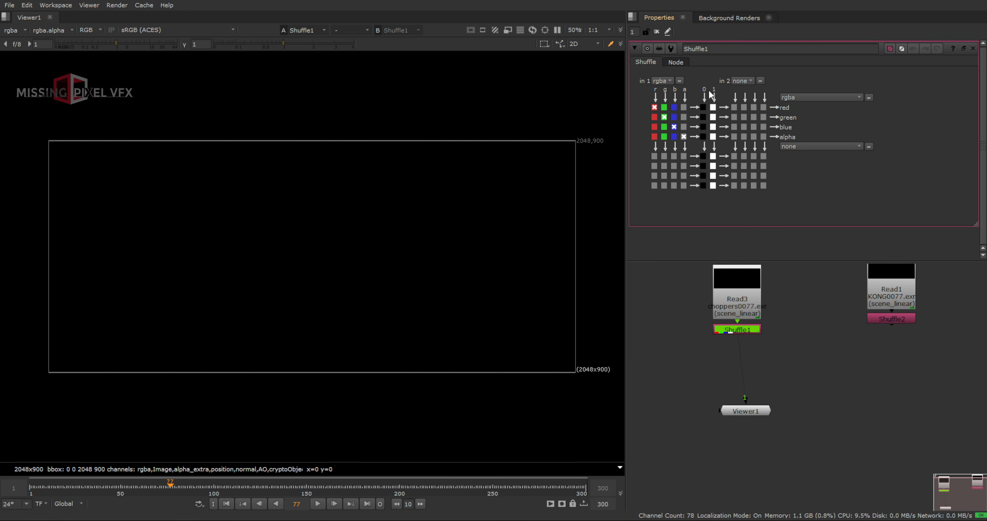
left_click(666, 87)
left_click(678, 145)
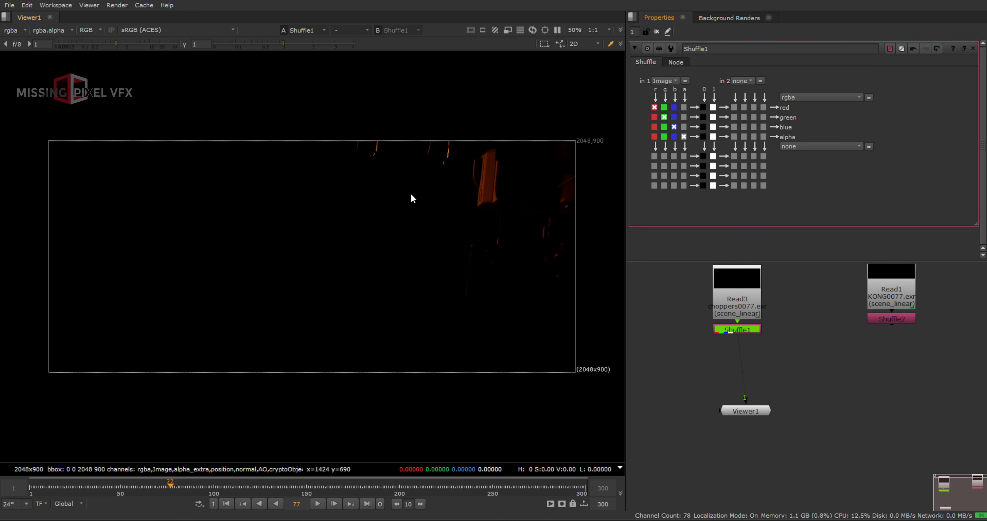
- Set the first input of the KONG Shuffle node to the Image layer and view its output
double_click(891, 319)
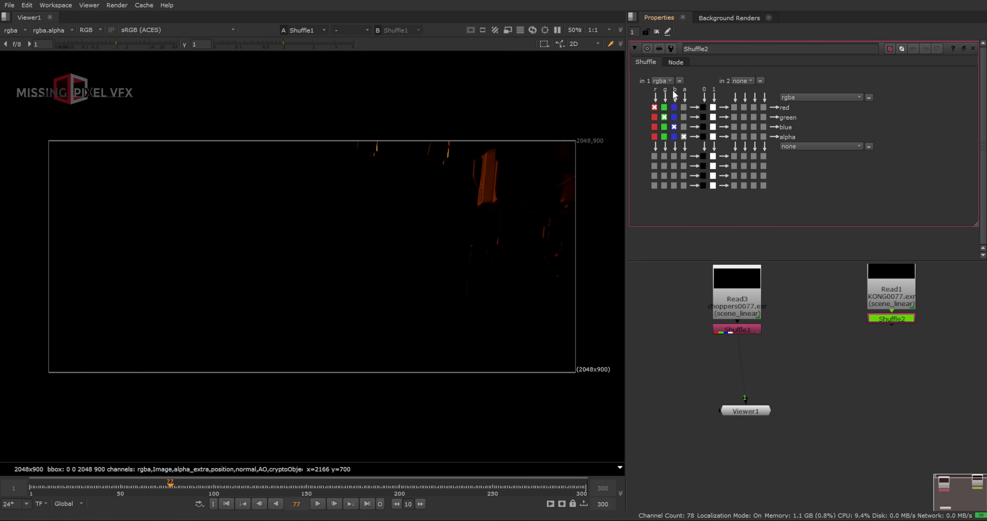
left_click(666, 80)
left_click(673, 145)
key("1")
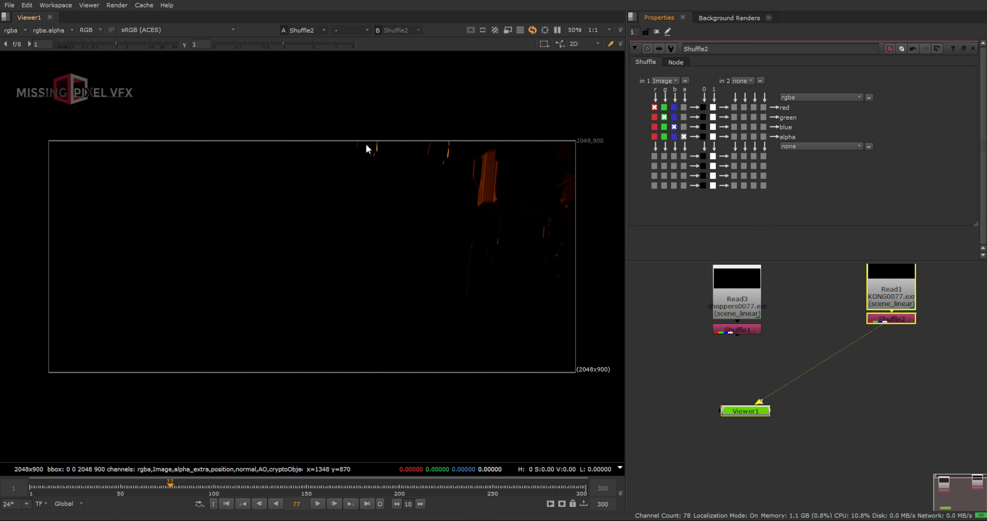
left_click(773, 354)
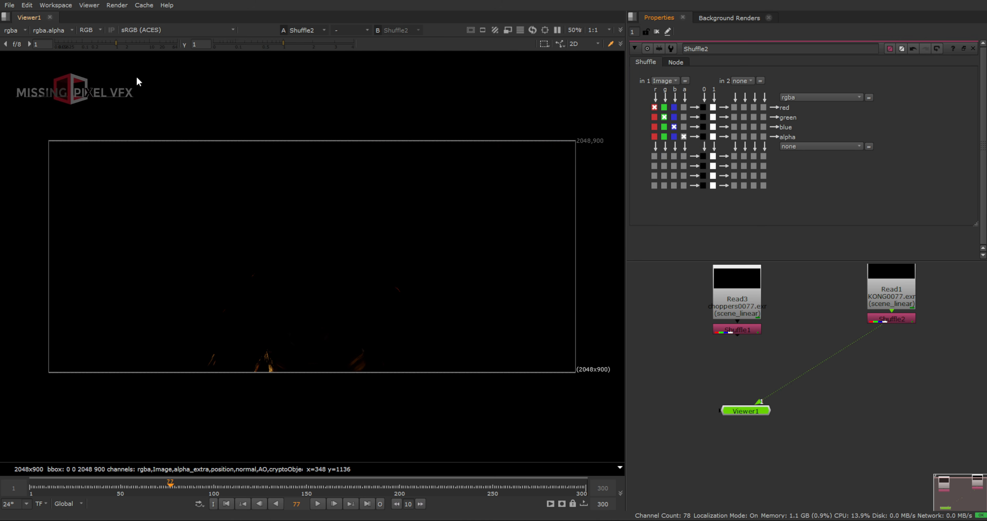
- Check the KONG output at frame 199 and the choppers Shuffle's alpha and color up to frame 300
left_click_drag(307, 488, 398, 488)
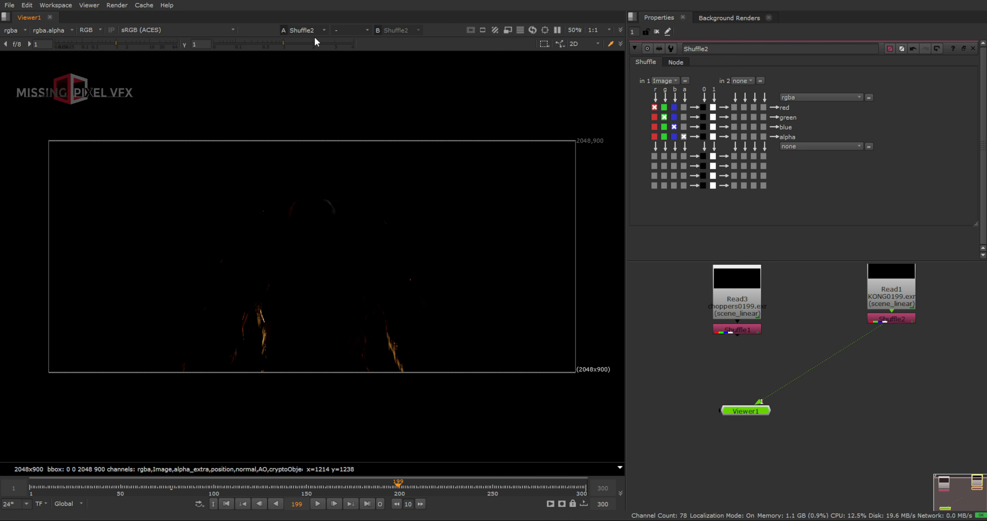
key("a")
left_click(727, 332)
key("1")
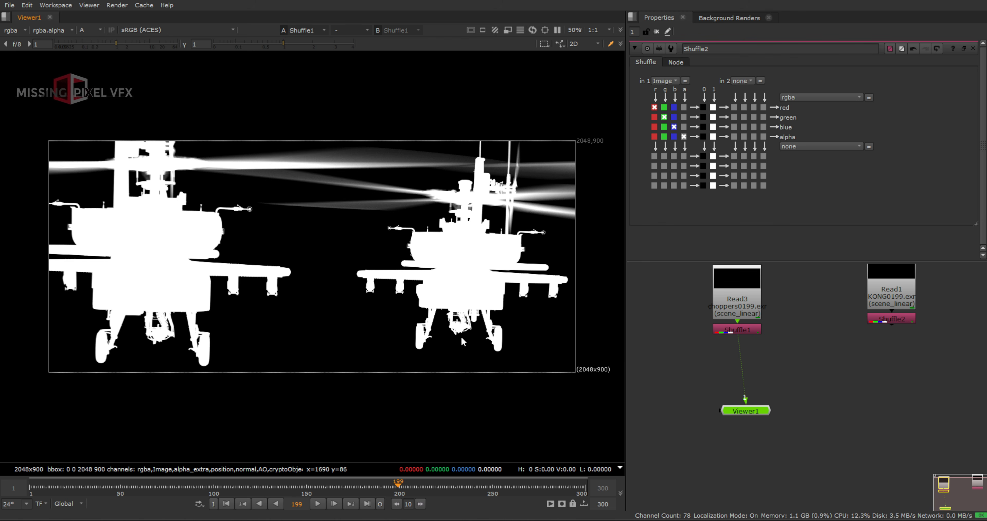
left_click(368, 503)
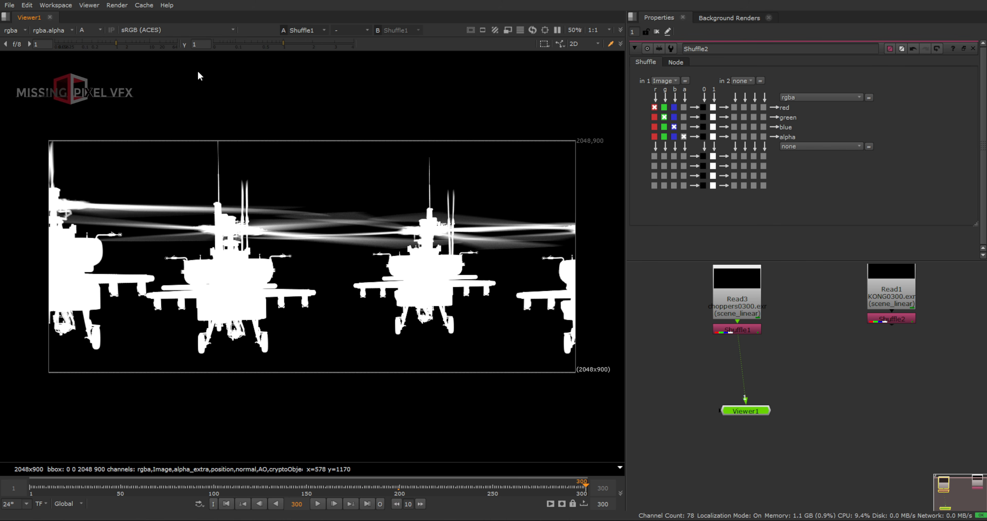
key("a")
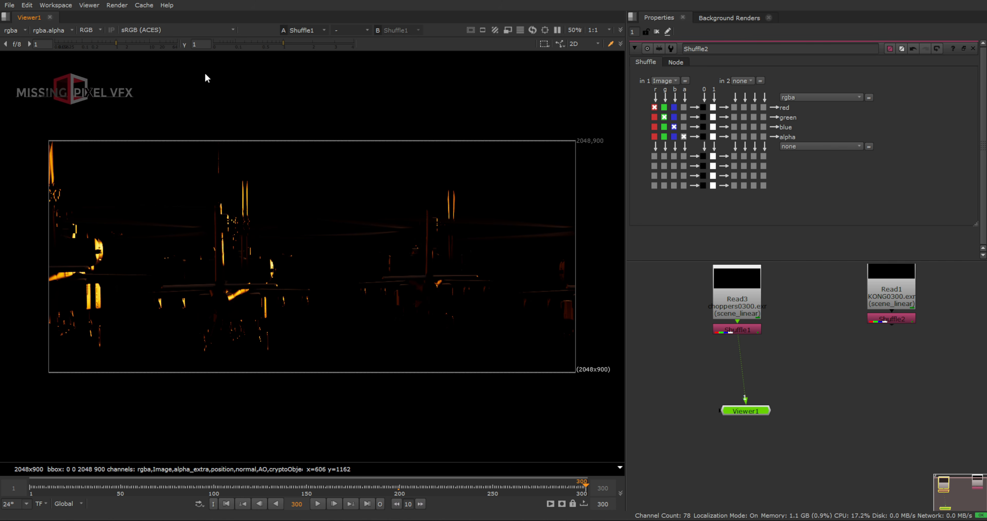
- Raise the viewer gamma to 3.75 and view the KONG Shuffle output
left_click_drag(294, 41, 349, 43)
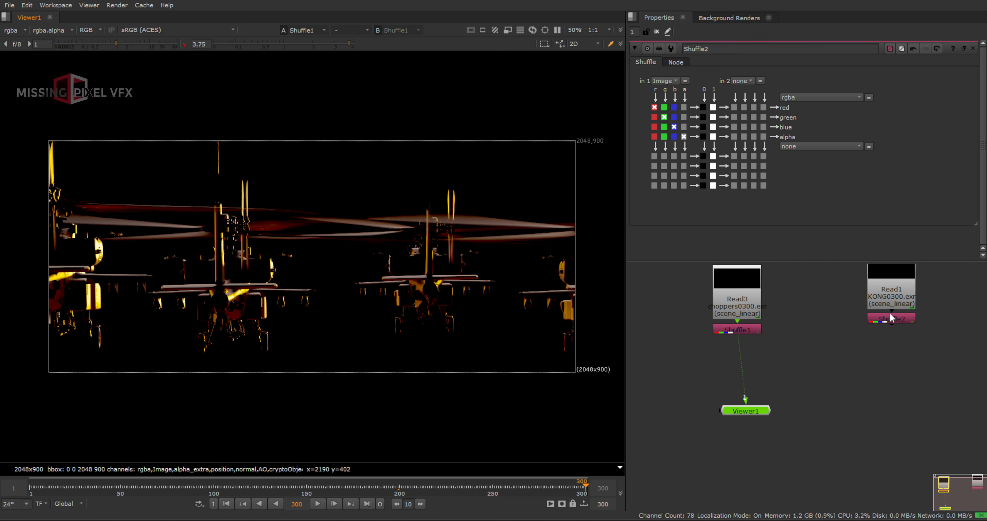
left_click(884, 320)
key("1")
left_click(860, 350)
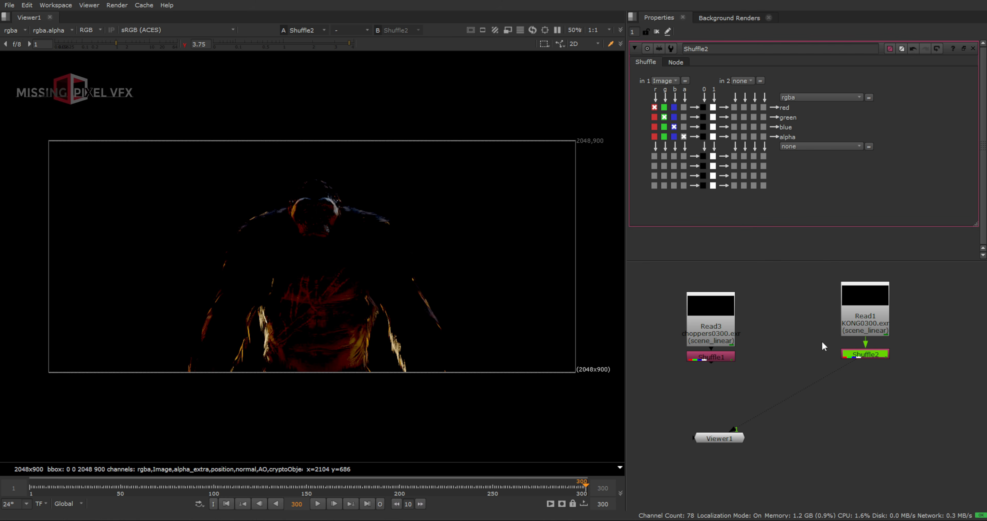
- Move the choppers Read and Shuffle nodes aside, and reposition the Viewer and the KONG nodes to free up space
left_click_drag(758, 368, 650, 271)
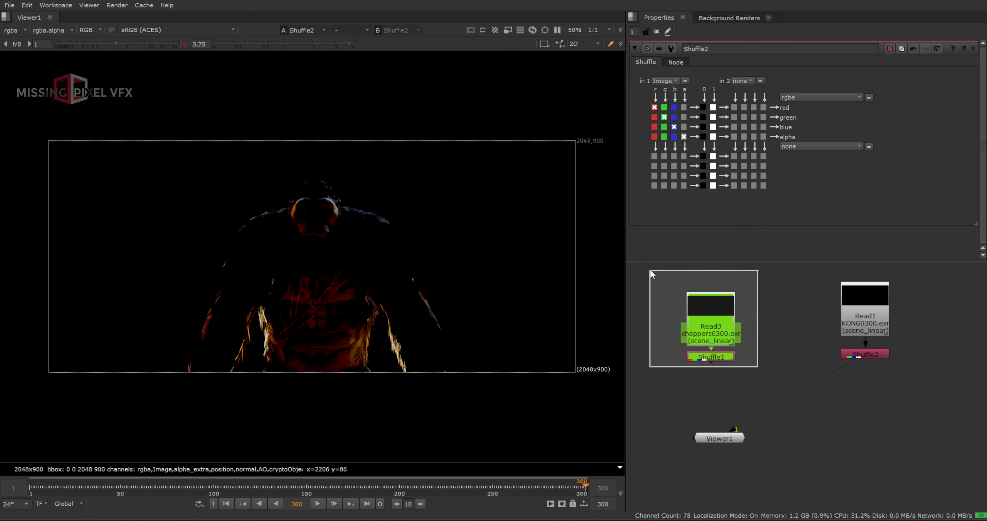
scroll(698, 305, "down", 8)
left_click_drag(700, 305, 646, 456)
scroll(703, 328, "up", 4)
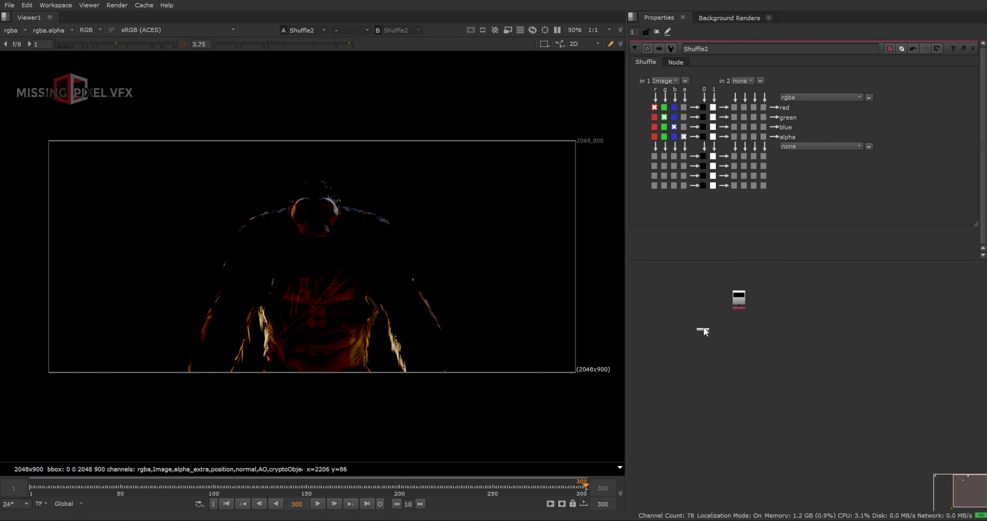
left_click_drag(703, 328, 729, 449)
middle_click_drag(763, 326, 703, 387)
scroll(677, 407, "up", 2)
scroll(675, 405, "up", 1)
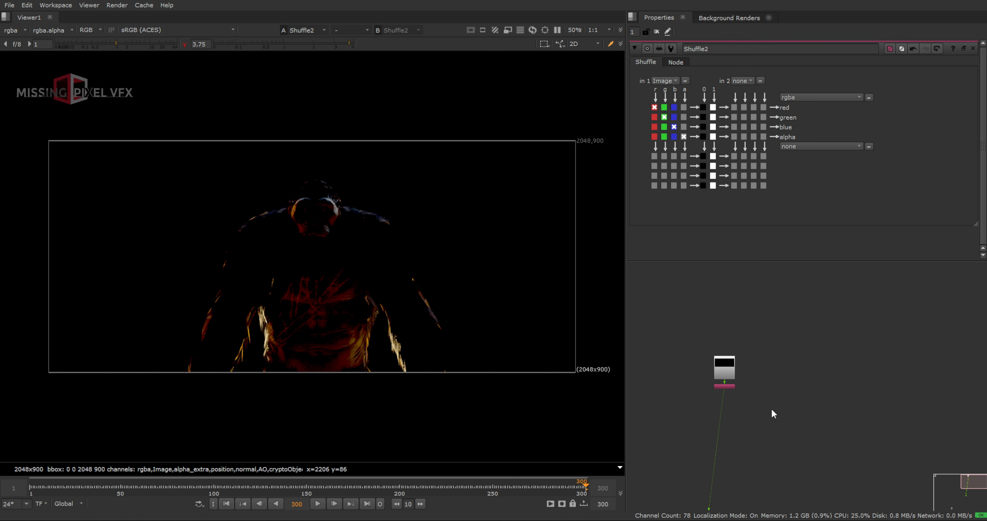
left_click_drag(765, 408, 694, 344)
left_click_drag(722, 365, 704, 375)
left_click_drag(145, 119, 519, 403)
left_click_drag(160, 142, 477, 405)
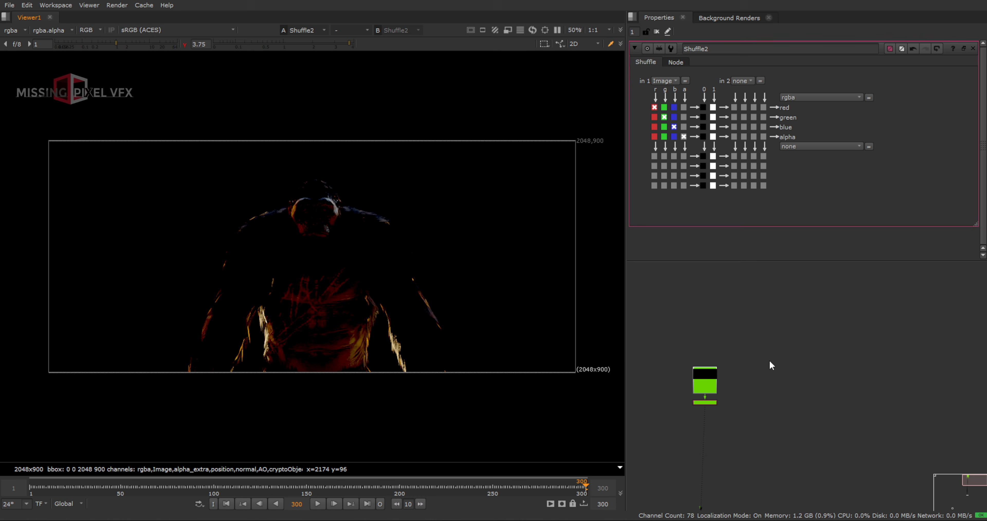
- Locate the sunset image's Read node and view it
left_click(789, 324)
middle_click_drag(855, 321, 834, 353)
scroll(833, 353, "up", 1)
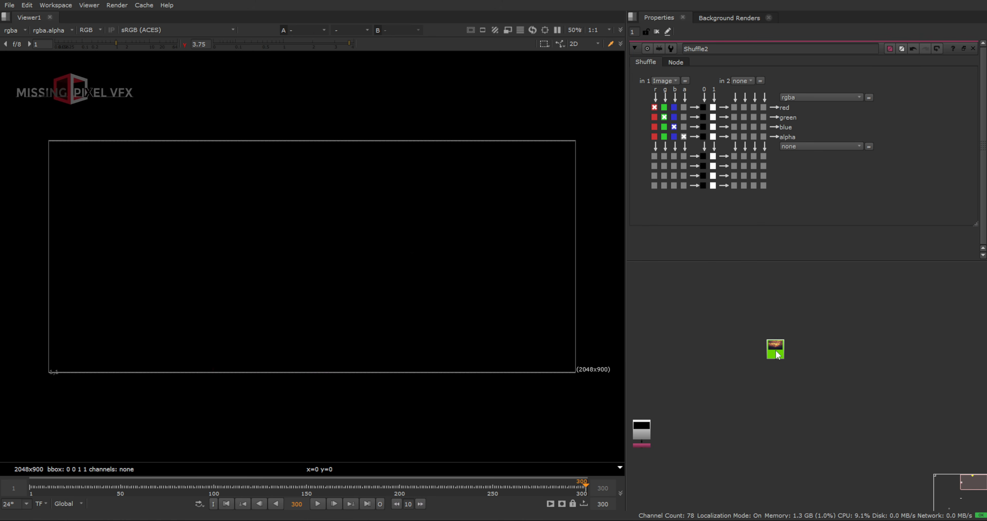
scroll(776, 350, "up", 3)
key("1")
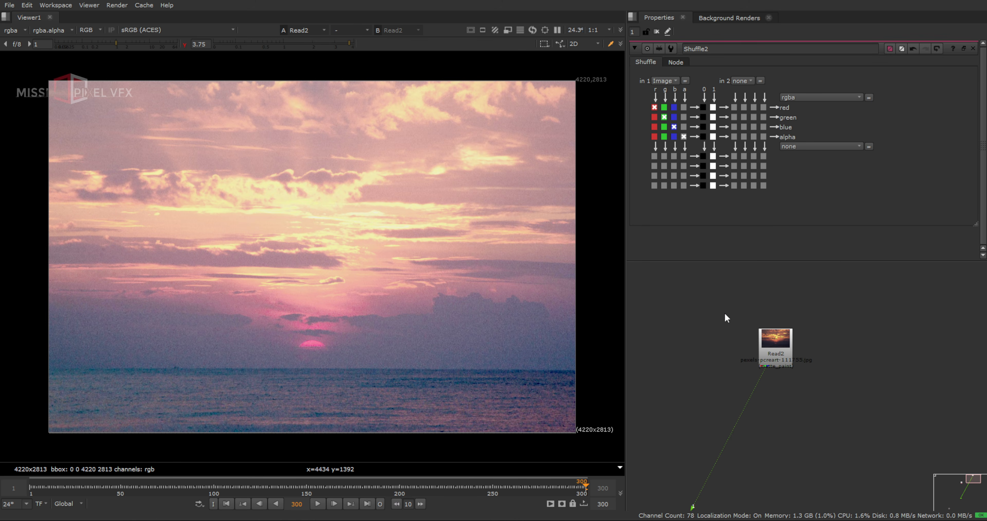
- Set the sunset Read node's input transform to Output - sRGB and reset the viewer gamma
left_click_drag(706, 318, 832, 402)
double_click(782, 356)
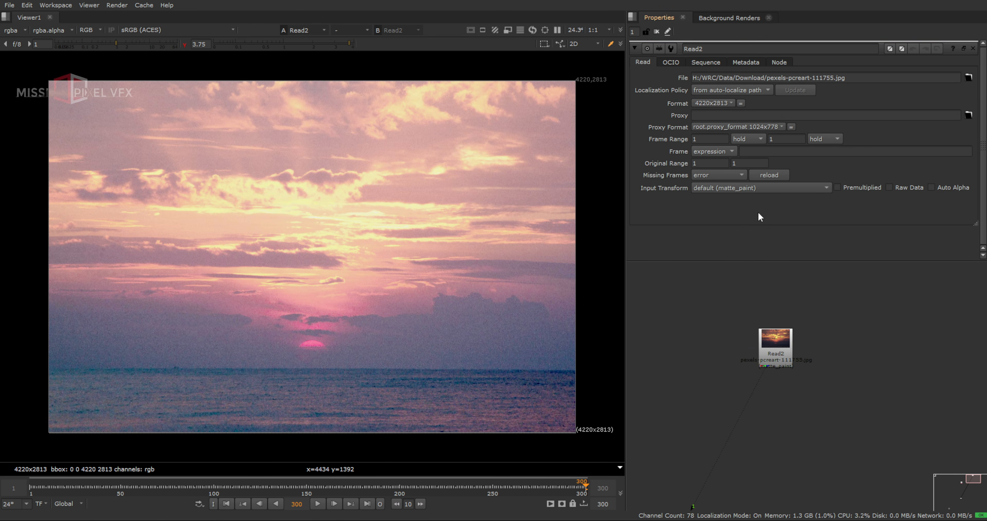
left_click(774, 346)
left_click(771, 188)
mouse_move(741, 330)
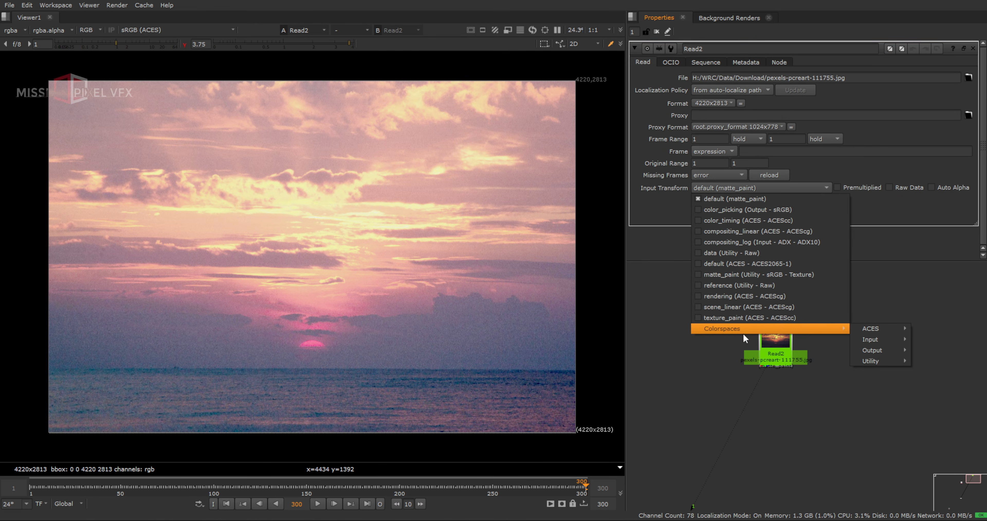
mouse_move(879, 352)
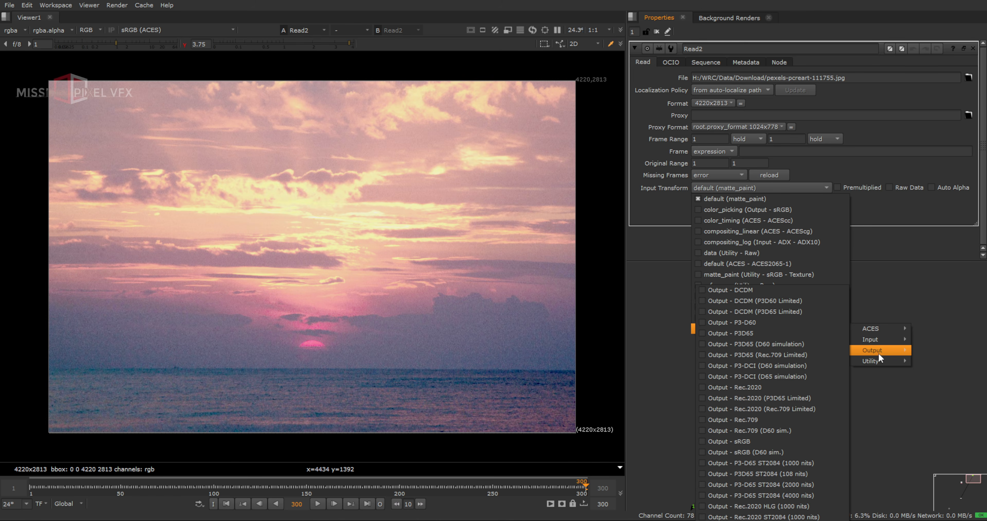
left_click(754, 437)
left_click(332, 42, "ctrl")
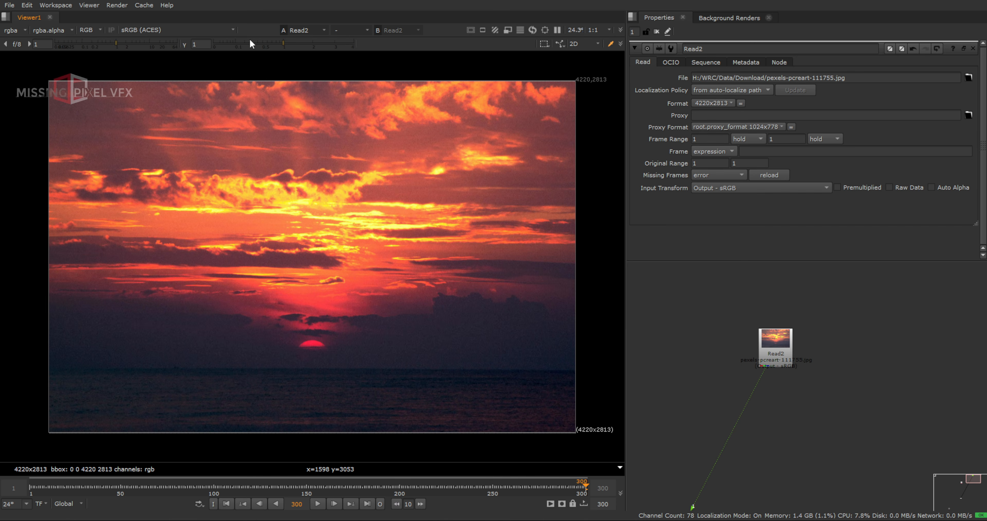
- Enable Auto Alpha on the sunset Read node and add a Reformat node below it
scroll(769, 384, "down", 4)
middle_click_drag(770, 385, 794, 298)
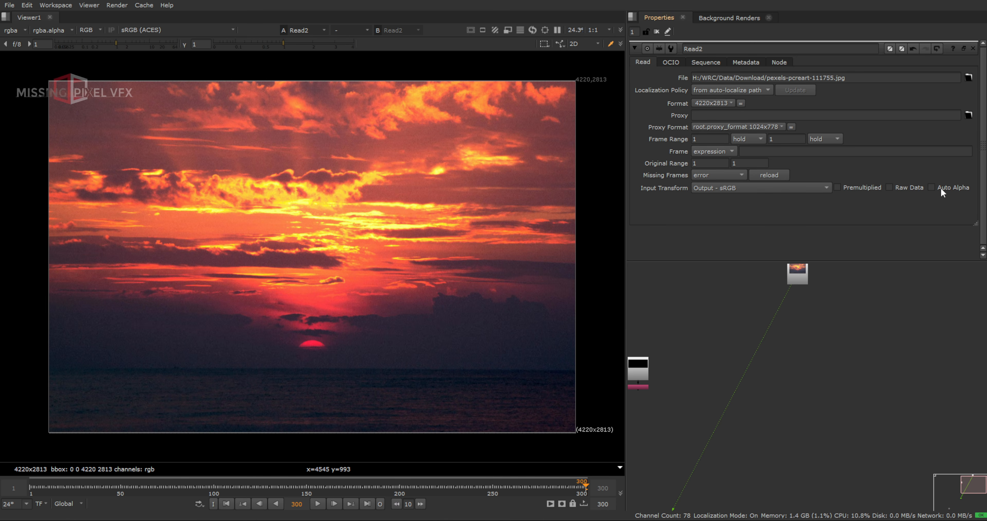
left_click_drag(798, 274, 792, 286)
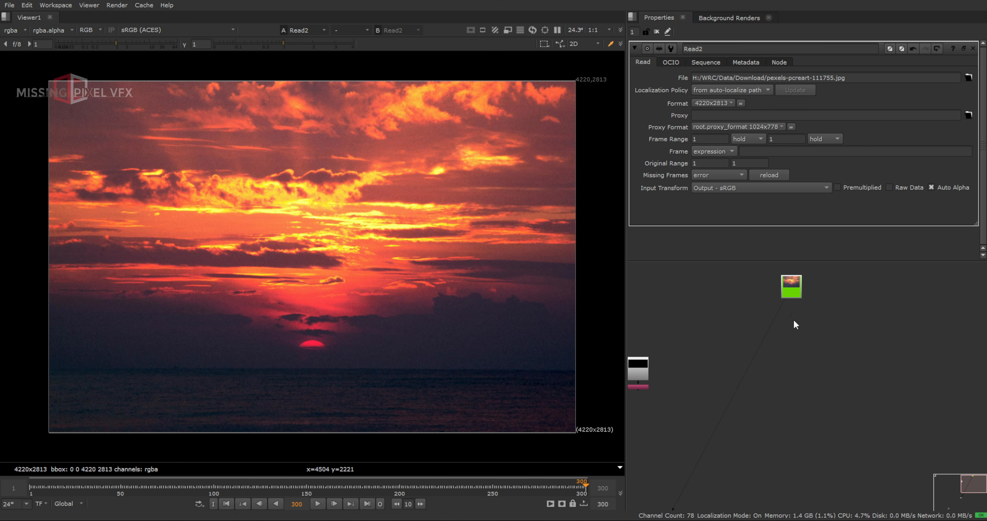
scroll(787, 316, "down", 3)
key("Tab")
type("ref")
left_click(704, 325)
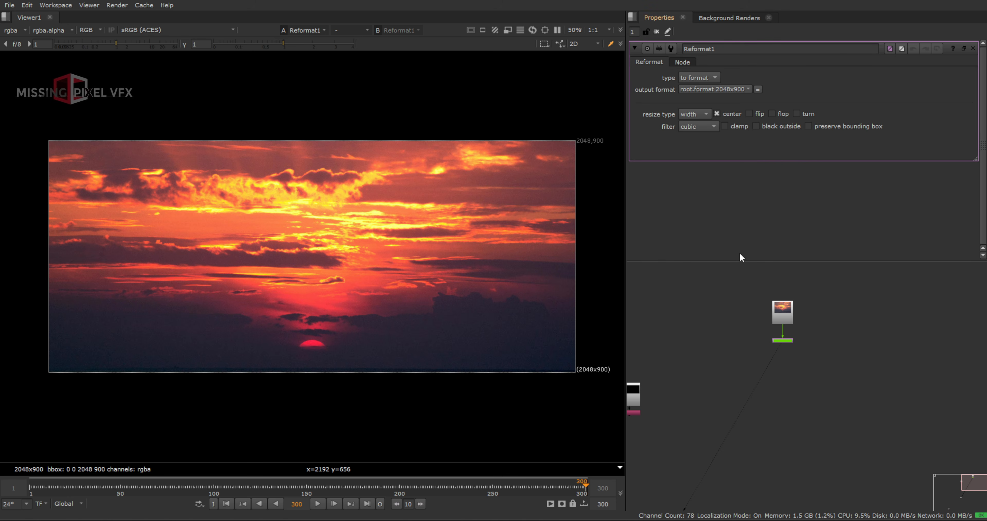
- Close the open node properties and merge the KONG Shuffle output over the reformatted sunset background
key("ctrl+shift+a")
scroll(852, 394, "up", 1)
middle_click_drag(782, 377, 845, 379)
left_click(836, 400)
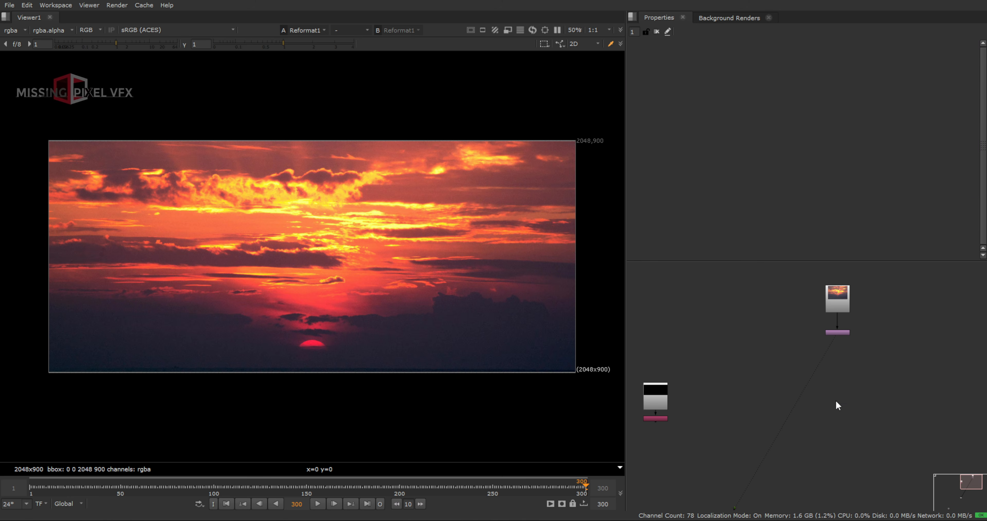
key("m")
left_click_drag(839, 400, 662, 419)
key("l")
left_click(847, 409)
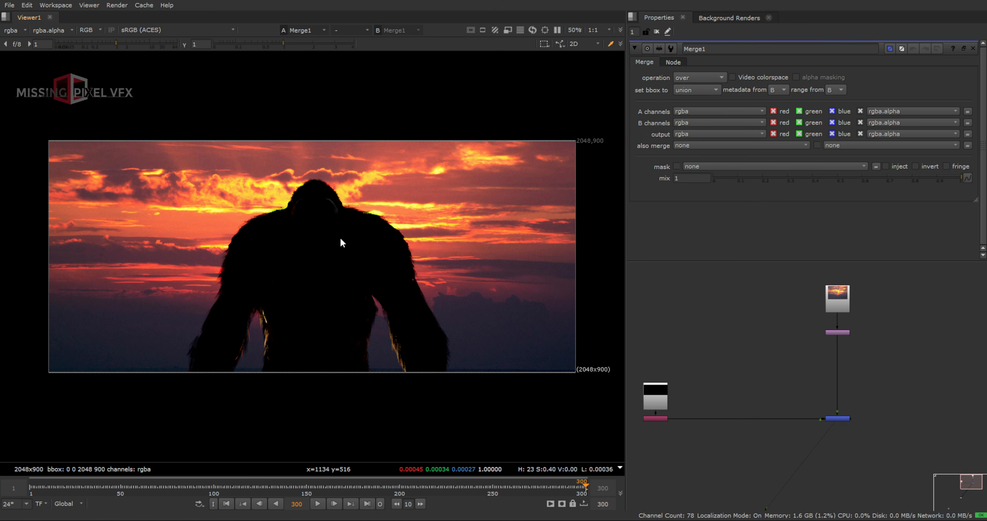
left_click_drag(273, 183, 386, 372)
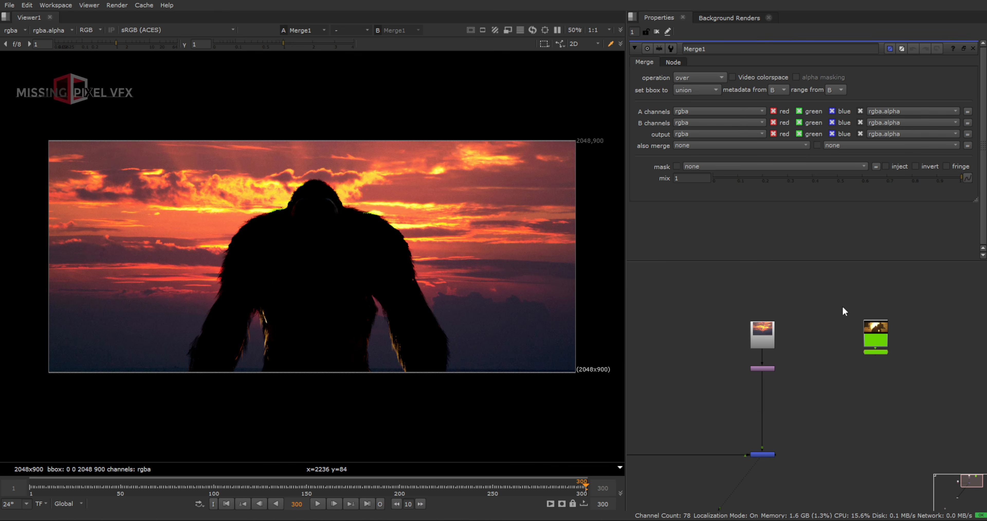
- Place a backdrop behind the KONG.mov Read and TimeOffset nodes and view the TimeOffset output
key("Tab")
type("back")
key("Return")
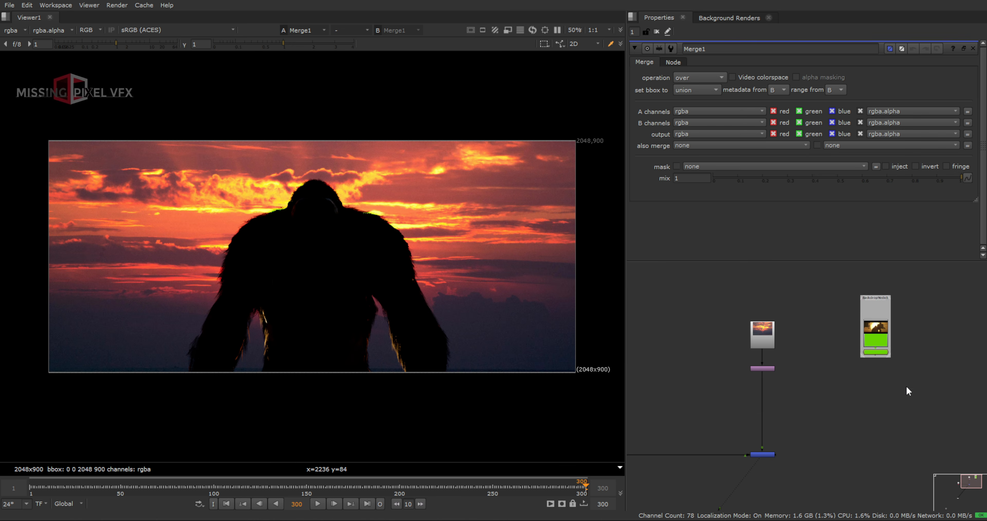
scroll(913, 362, "up", 4)
left_click(912, 362)
key("2")
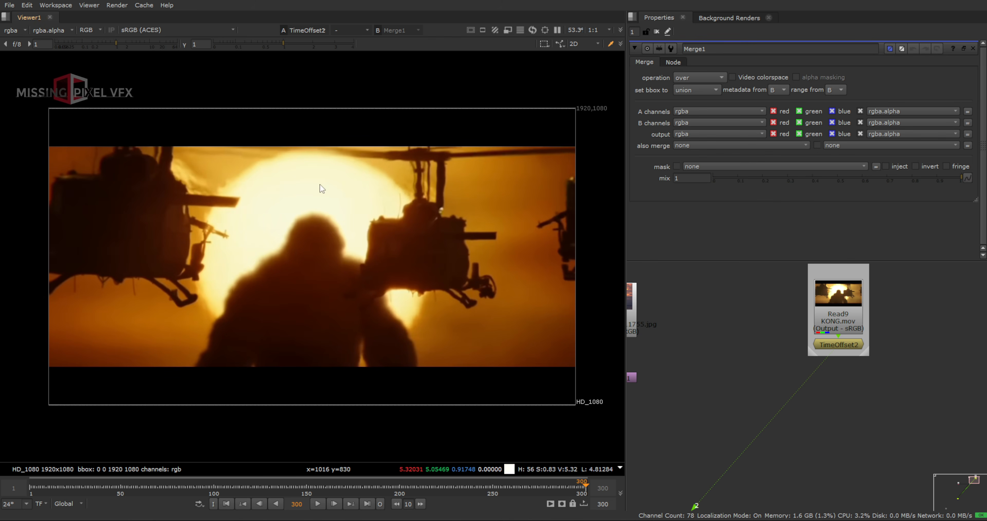
- Add a FrameHold node to the KONG.mov reference branch
scroll(385, 256, "down", 3)
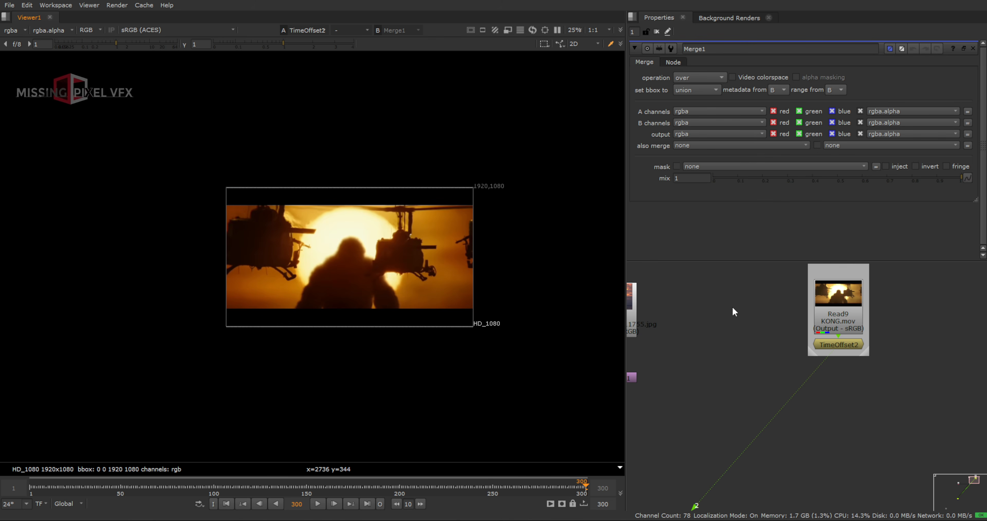
scroll(832, 360, "down", 3)
scroll(915, 351, "up", 4)
key("Tab")
type("fra")
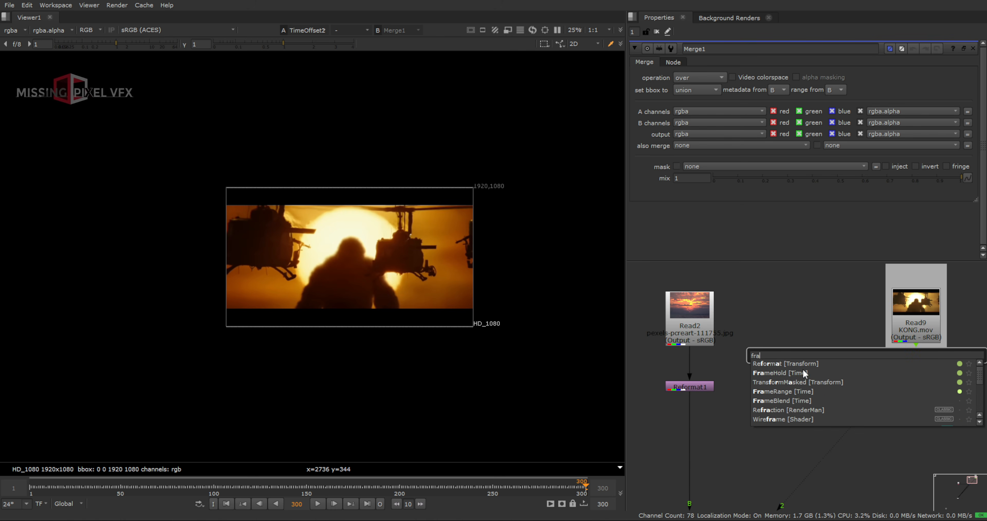
left_click(782, 366)
key("ctrl+z")
key("Tab")
type("f")
left_click(890, 375)
- Add a Reformat node to the KONG.mov branch and arrange it with the FrameHold below the TimeOffset node
key("Tab")
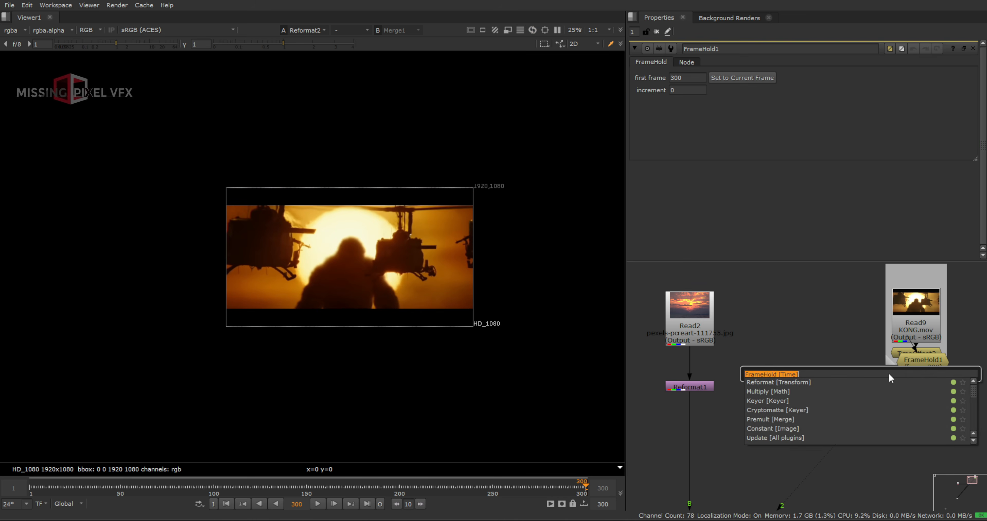
type("erwf")
left_click(795, 325)
left_click_drag(892, 379, 921, 361)
left_click_drag(924, 361, 921, 386)
key("Tab")
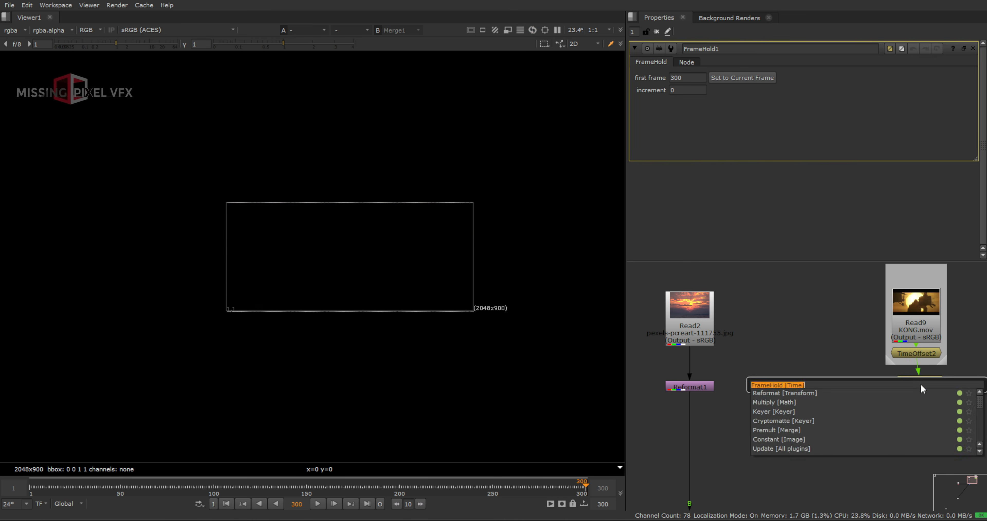
left_click(920, 392)
- Set the FrameHold node's first frame to 400
double_click(920, 387)
left_click(675, 78)
key("Up")
key("Up")
key("Up")
key("Up")
key("Up")
key("Up")
key("Up")
key("Up")
key("Up")
key("Up")
key("Up")
key("Up")
key("Up")
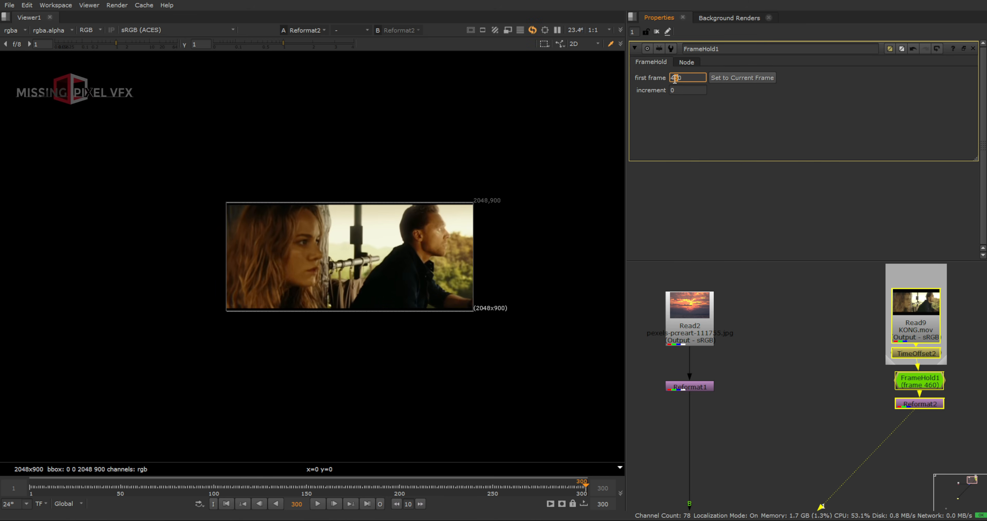
key("Down")
key("Down")
key("Down")
key("Down")
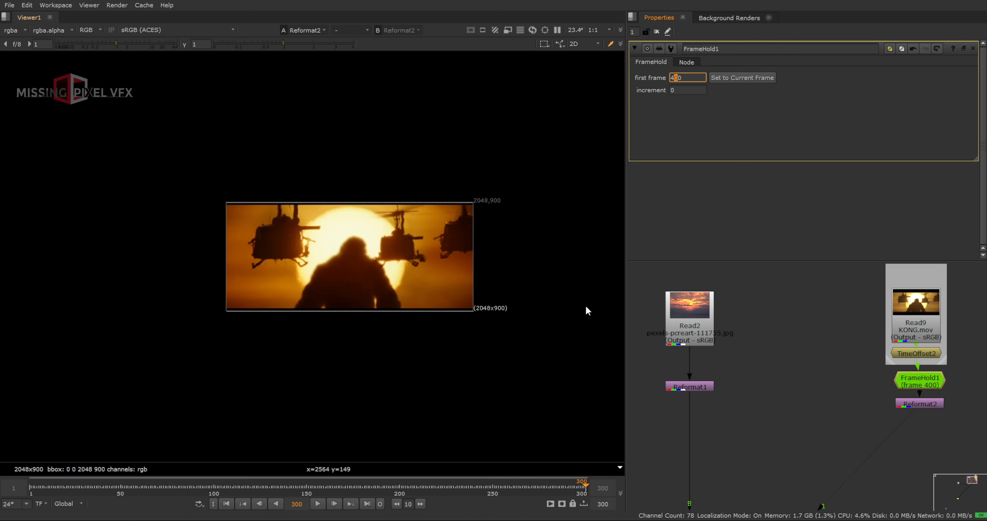
- Compare the KONG and sunset merge with the reformatted KONG.mov reference frame in the viewer
scroll(824, 436, "down", 4)
middle_click_drag(824, 432, 829, 359)
scroll(809, 356, "up", 2)
left_click(801, 437)
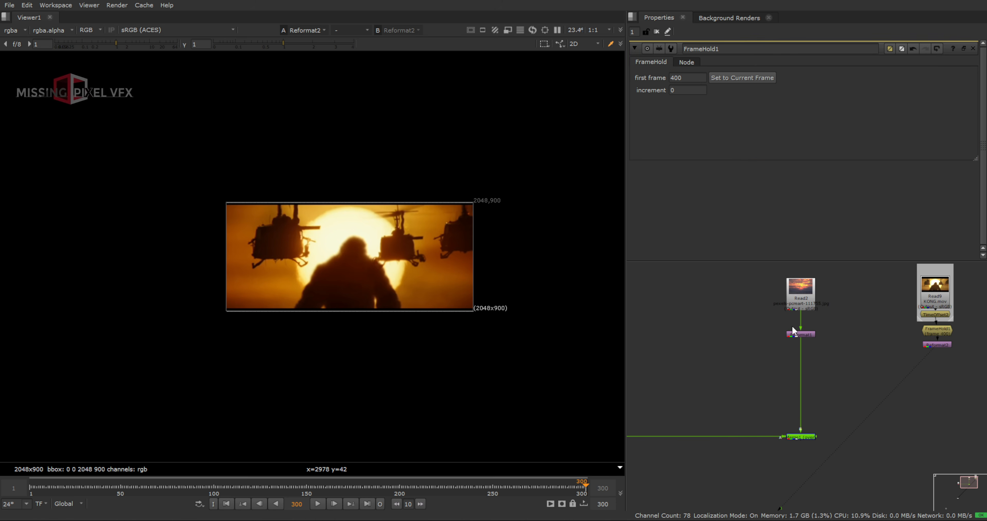
key("1")
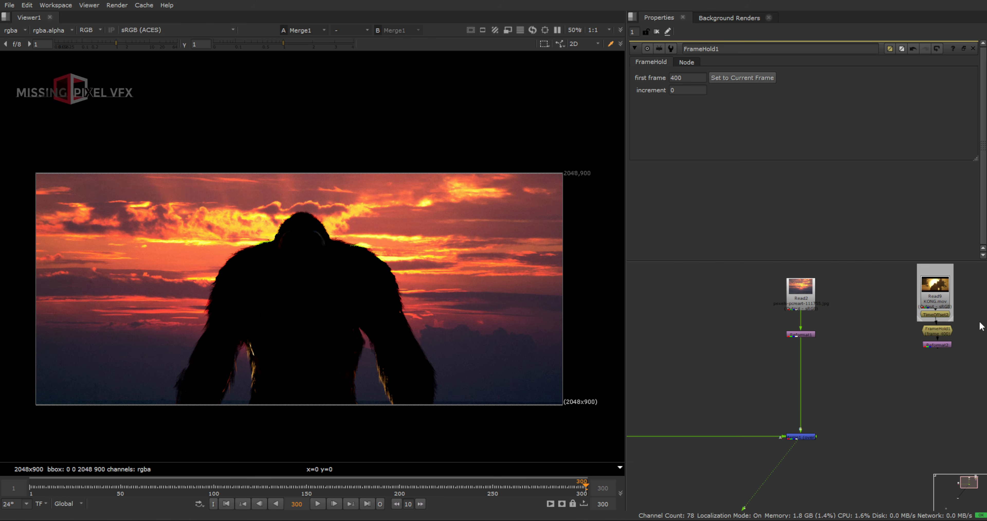
left_click(938, 345)
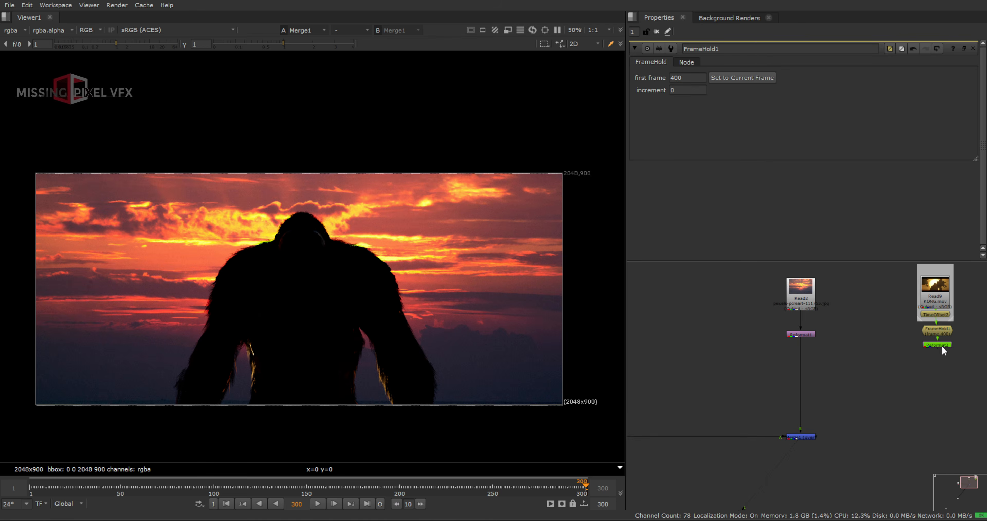
key("2")
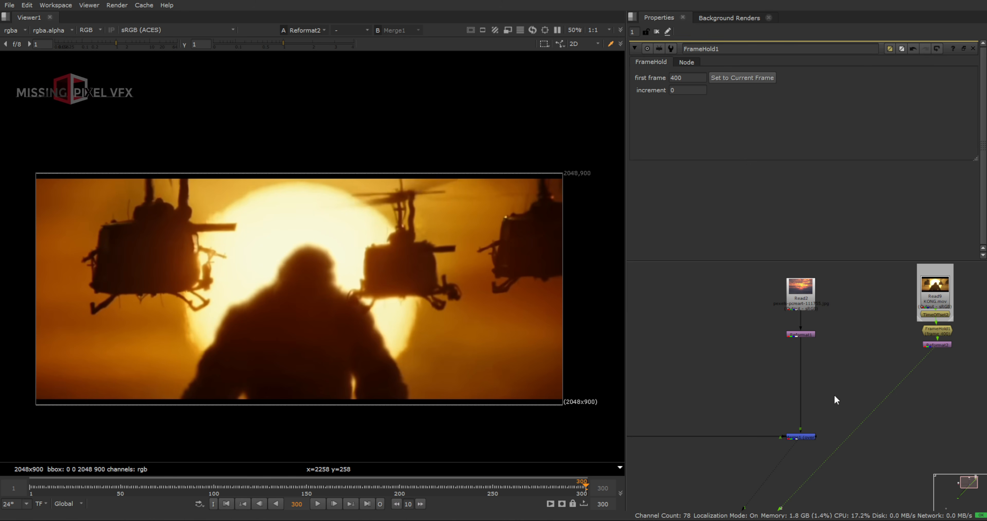
left_click_drag(843, 381, 756, 458)
key("1")
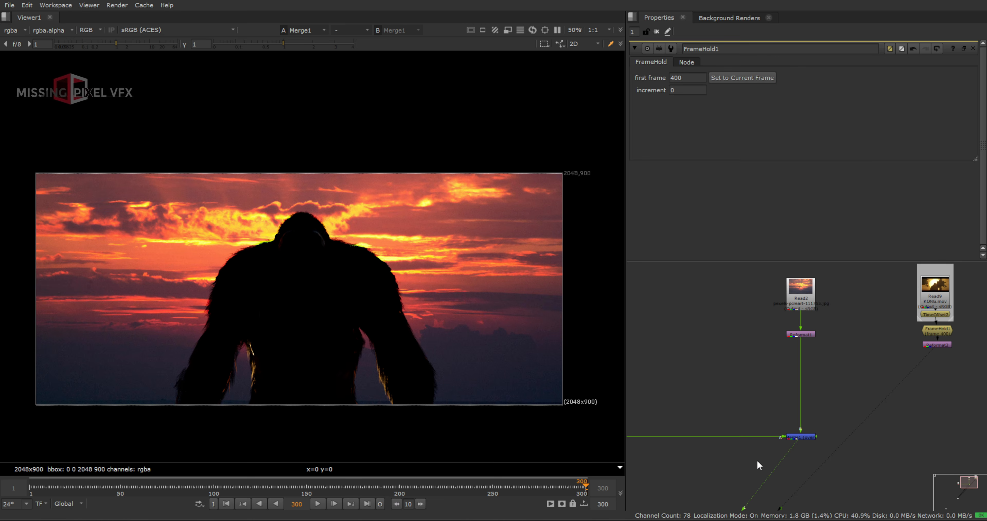
- Compare the reformatted KONG.mov reference with the gorilla merge using the viewer's under wipe, and shift the wipe divider
left_click(939, 344)
key("1")
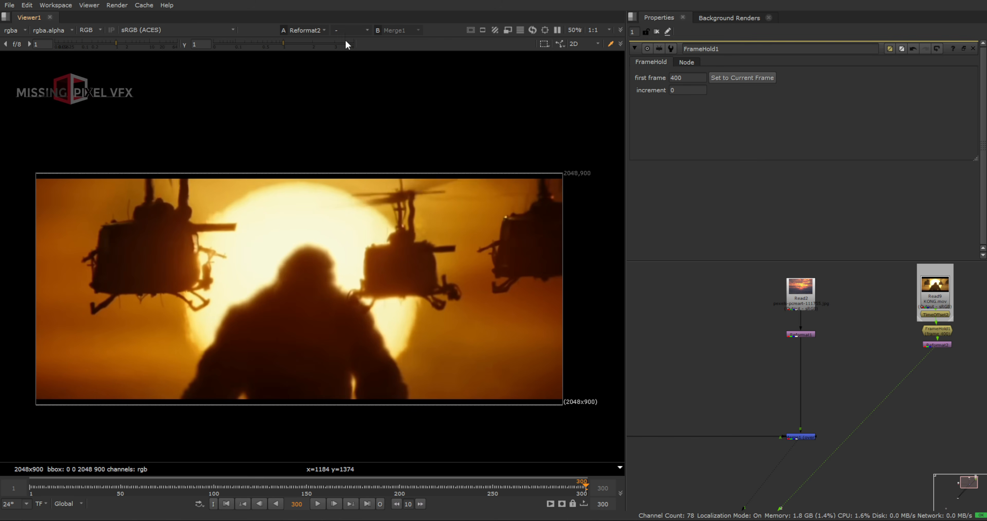
left_click(349, 30)
left_click(352, 53)
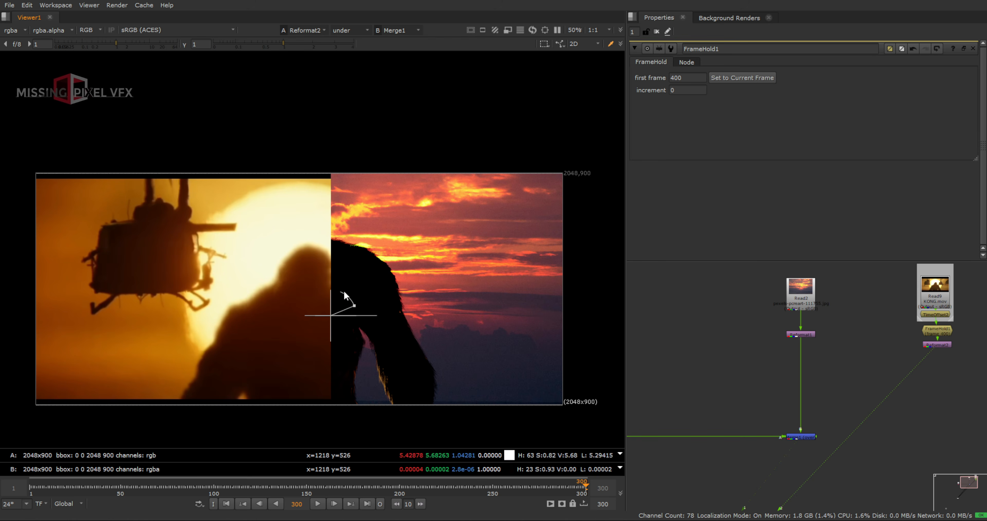
left_click_drag(330, 315, 307, 396)
- Add a Grade node below the sunset image's Reformat node
scroll(784, 330, "up", 3)
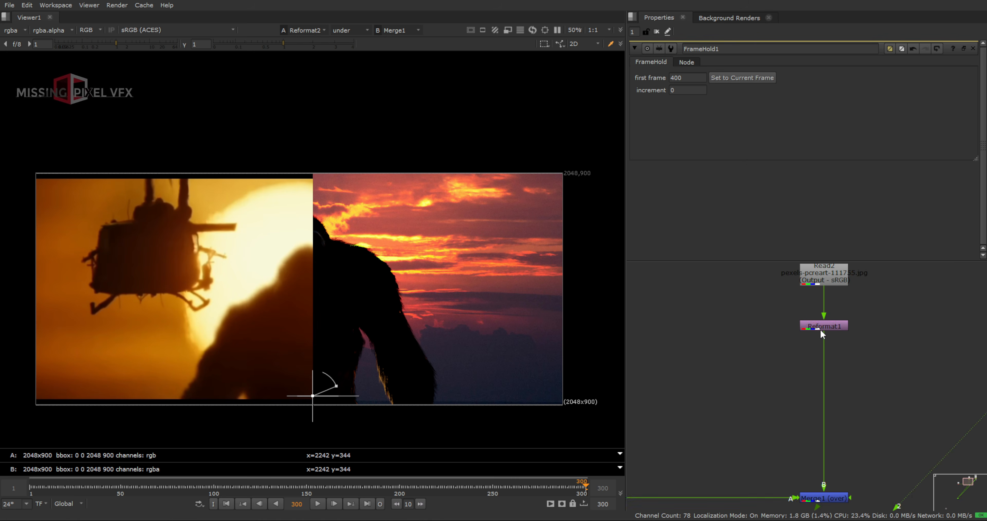
left_click(824, 326)
key("g")
scroll(323, 307, "up", 3)
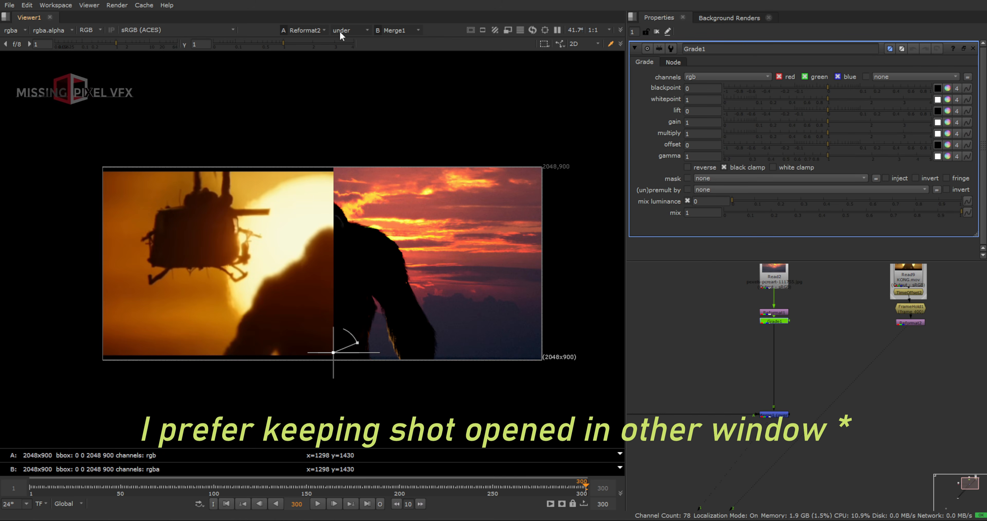
- Turn off the viewer's wipe comparison and view the gorilla and sunset merge
left_click(340, 31)
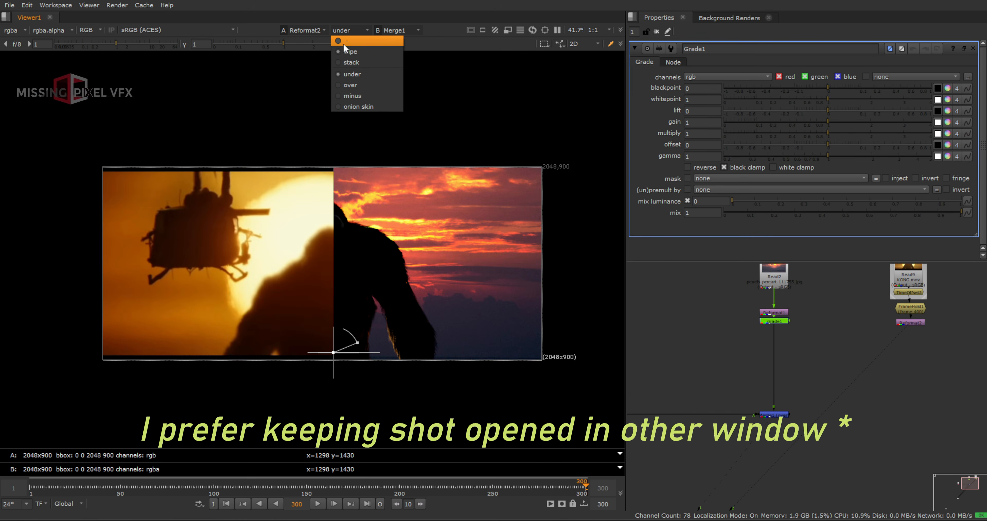
left_click(343, 41)
left_click(781, 414)
key("1")
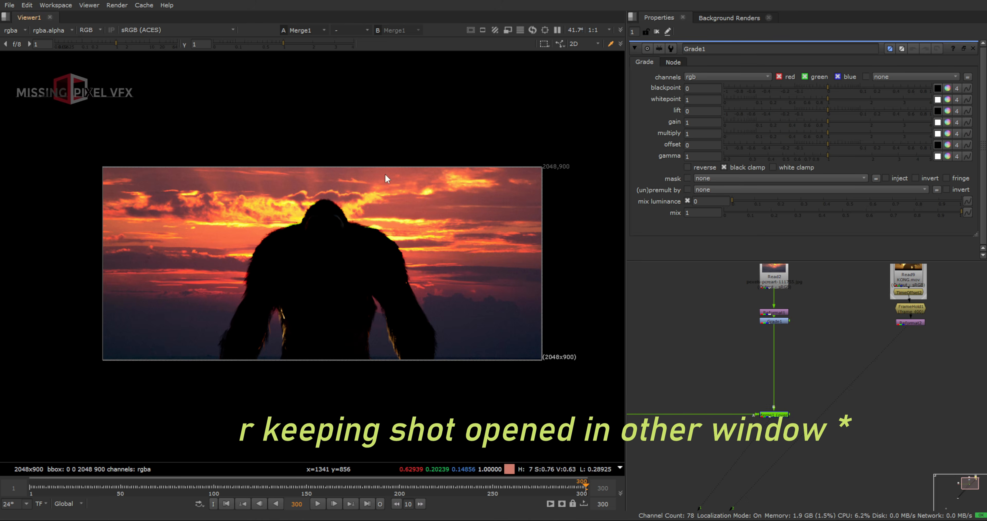
key("plus")
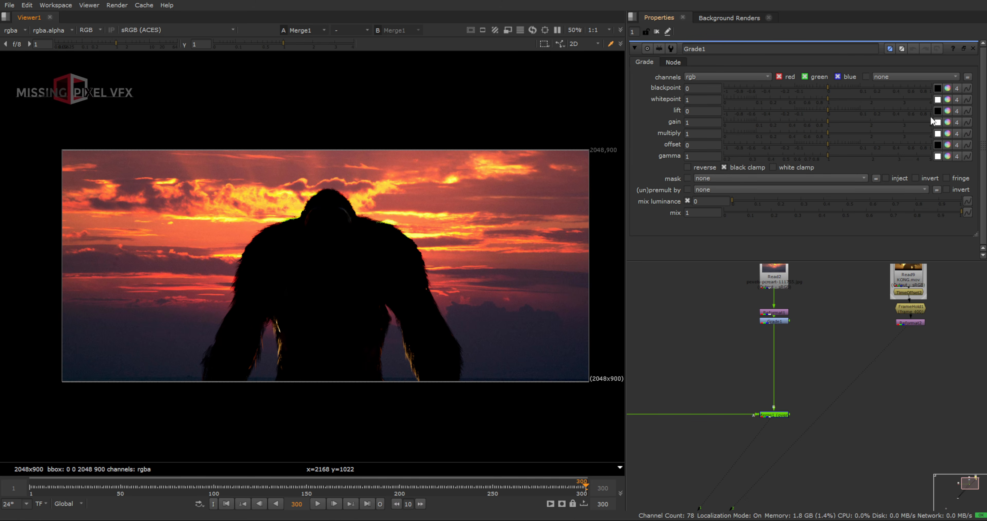
- Split the sunset Grade's gain into channels and set green to 1.3 and blue to 0.81
left_click(947, 122)
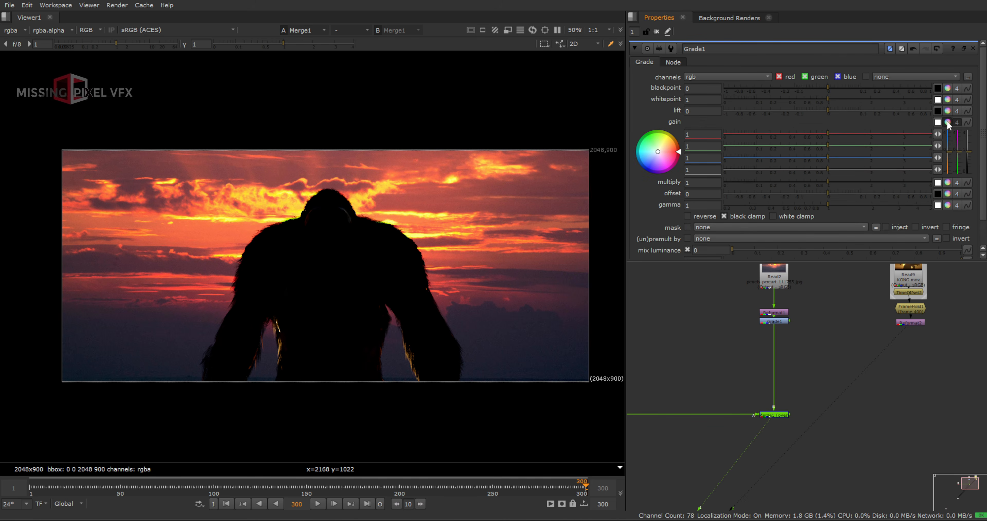
left_click(834, 146)
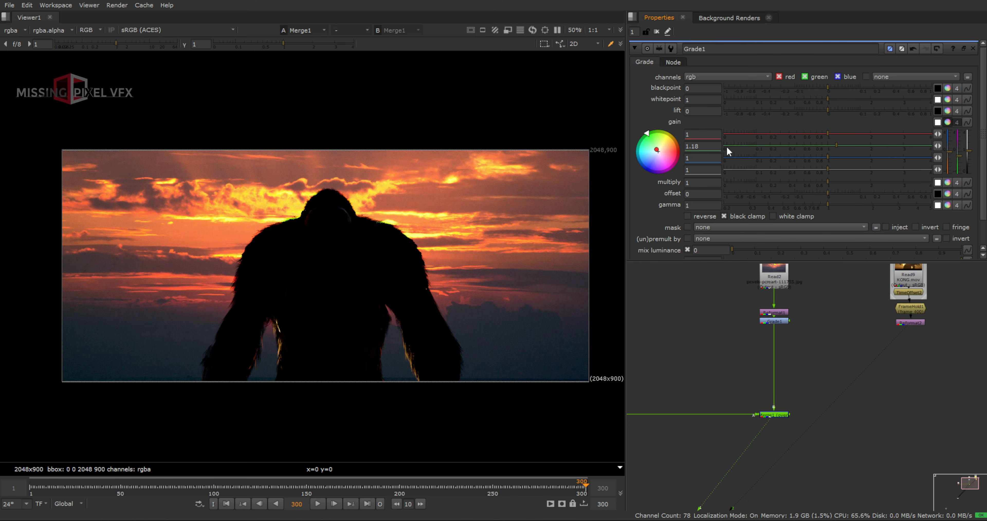
left_click(702, 146)
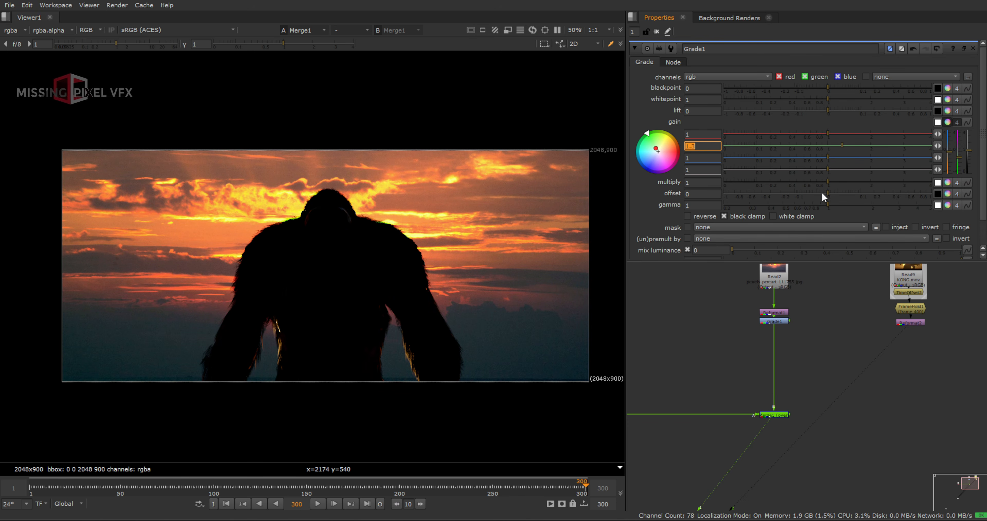
left_click(824, 157)
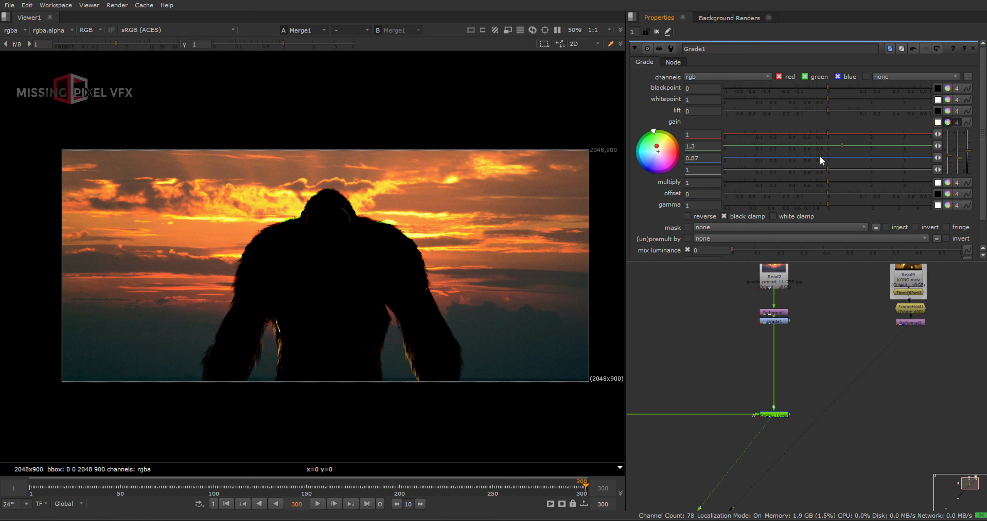
left_click_drag(820, 157, 817, 158)
left_click_drag(242, 134, 420, 304, "ctrl+shift")
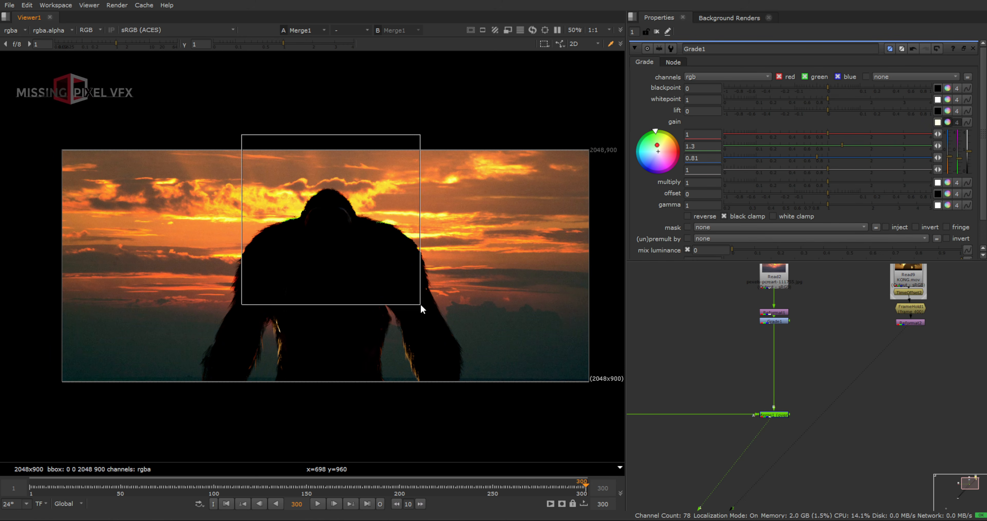
- Toggle the sunset Grade node off and on to compare the image before and after grading
left_click(776, 321)
key("d")
key("d")
key("d")
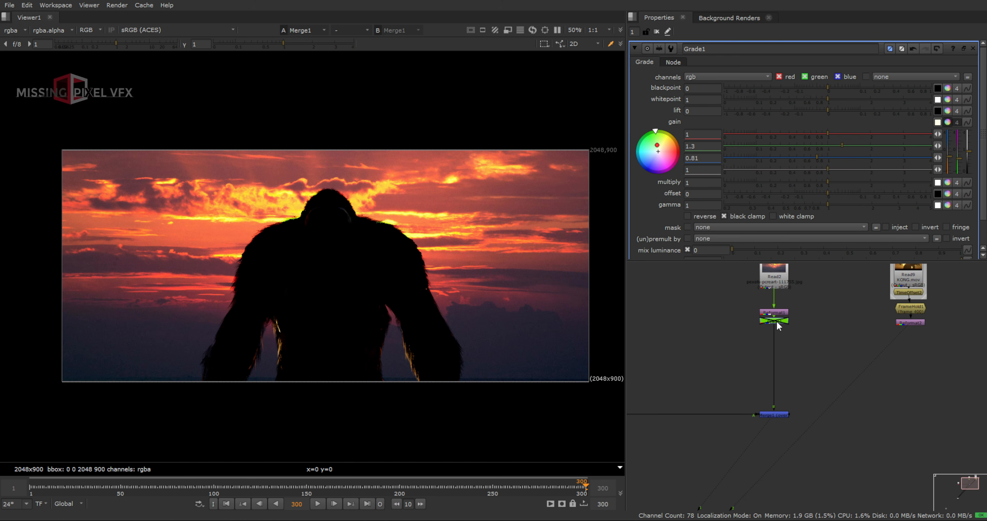
key("d")
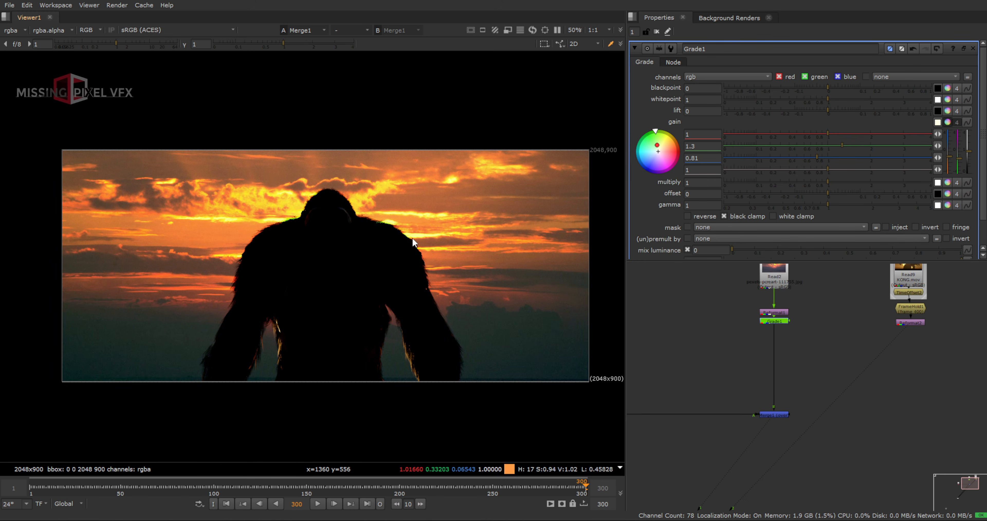
- View the reformatted KONG.mov reference, and return to the graded gorilla and sunset merge
middle_click_drag(704, 358, 703, 375)
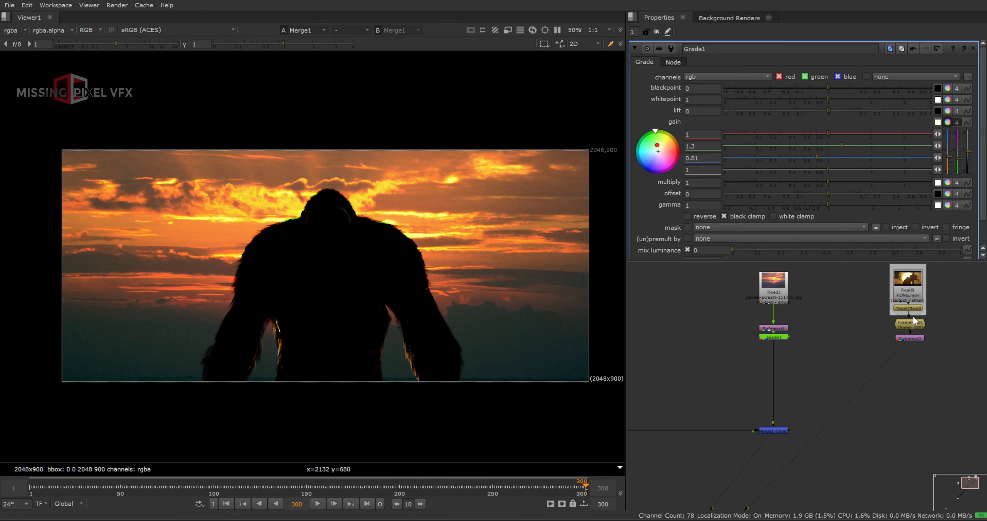
left_click(911, 339)
key("1")
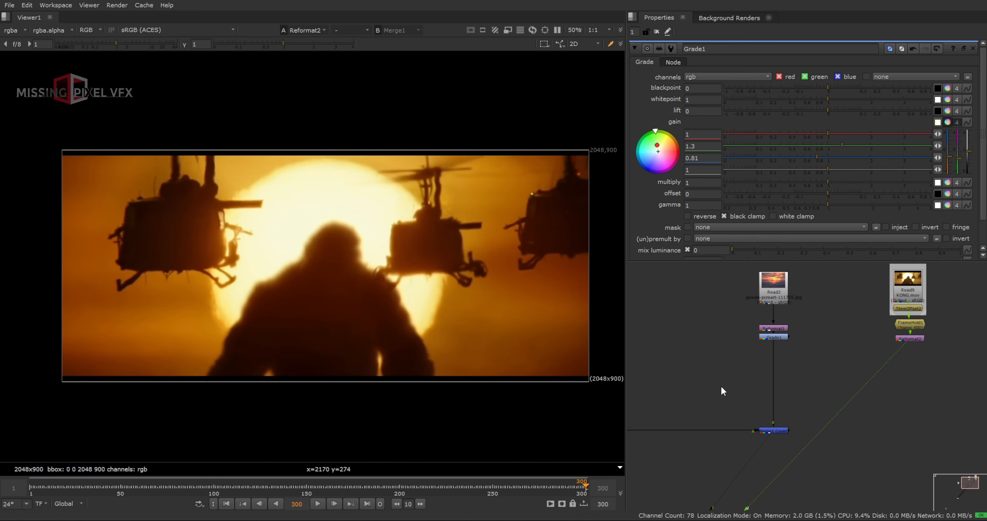
middle_click_drag(720, 384, 786, 379)
left_click(828, 430)
key("1")
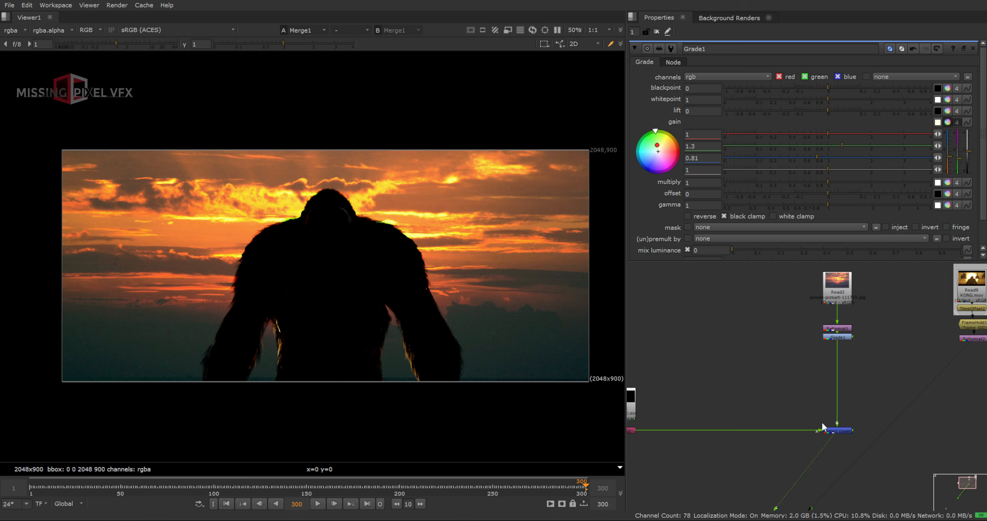
left_click(728, 358)
key("Tab")
type("cp")
left_click(746, 316)
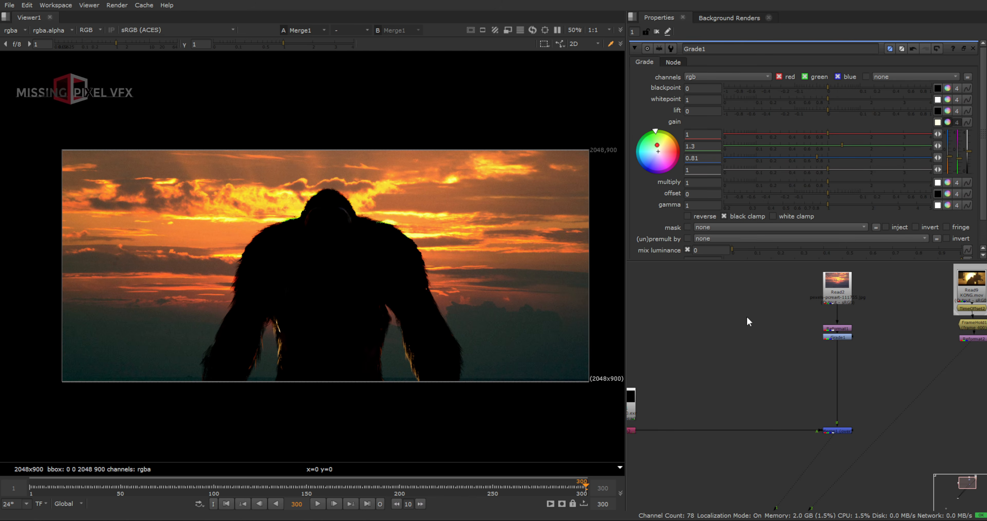
- Add a Constant node to the side of the sunset branch and set its channels to rgba
key("Tab")
type("c")
left_click(660, 335)
scroll(704, 349, "up", 3)
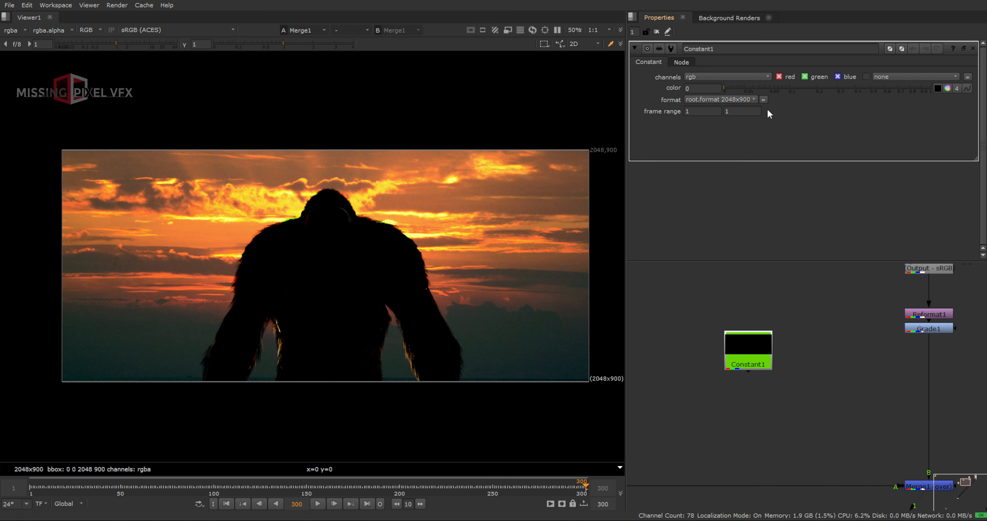
left_click(699, 76)
left_click(701, 104)
- Expand the Constant's color channels and pick a yellow-green with red 0.589201, green 0.8 and blue 0.155399
left_click(956, 89)
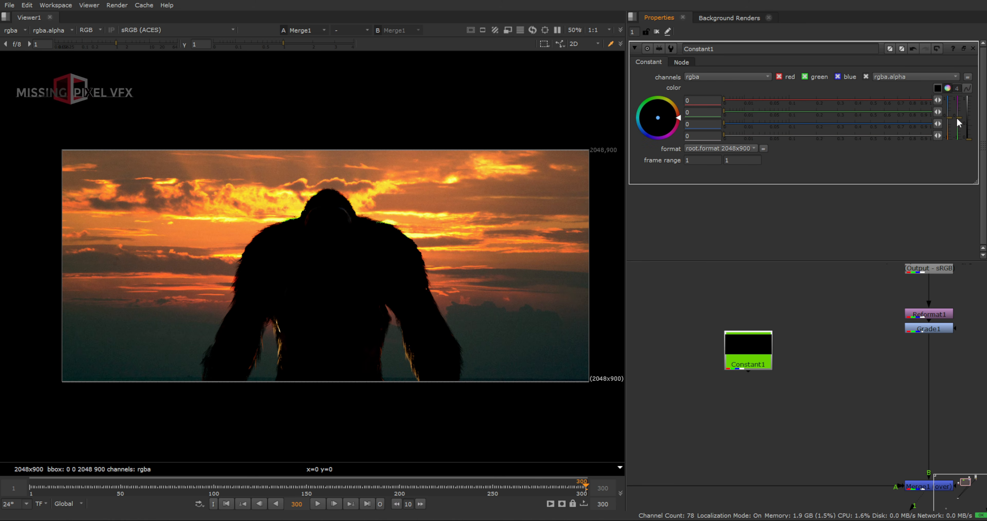
left_click_drag(966, 138, 967, 100)
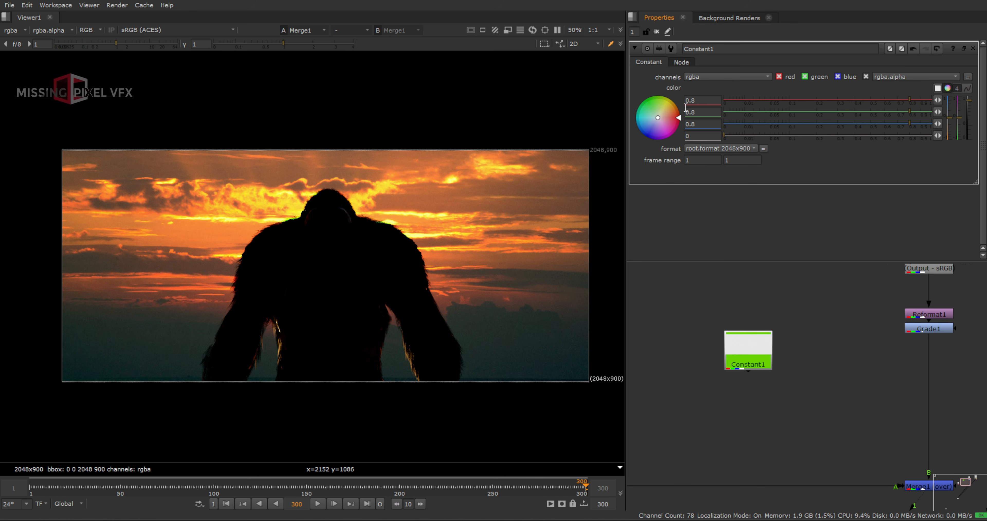
left_click_drag(658, 117, 659, 112)
left_click_drag(689, 62, 676, 25)
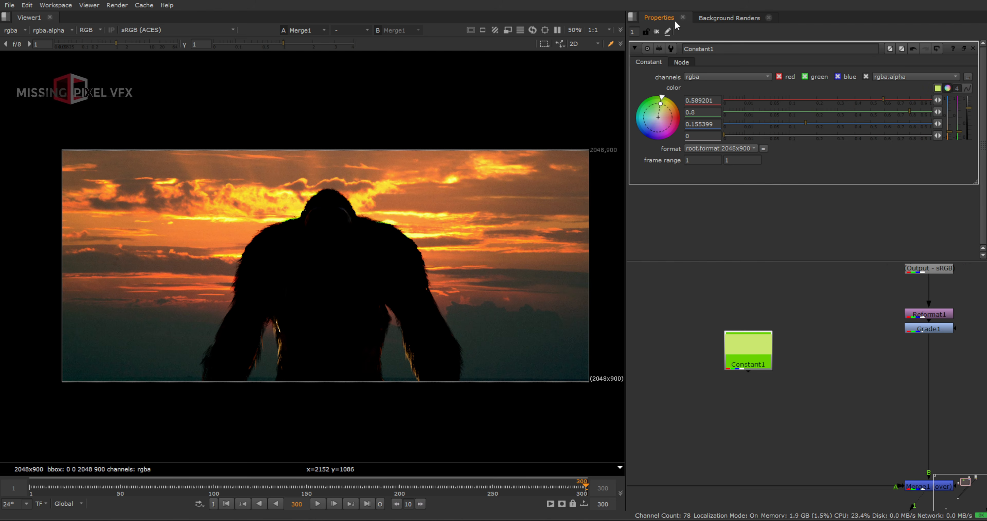
- Set the Constant's red to 5, green to 10 and alpha to 1
double_click(708, 101)
type("5")
key("Tab")
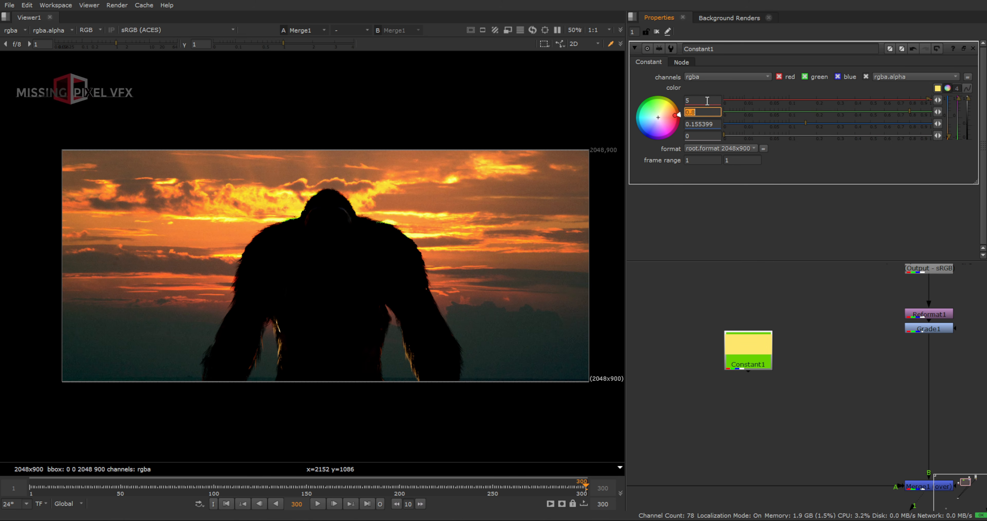
type("10")
key("Return")
left_click(757, 335)
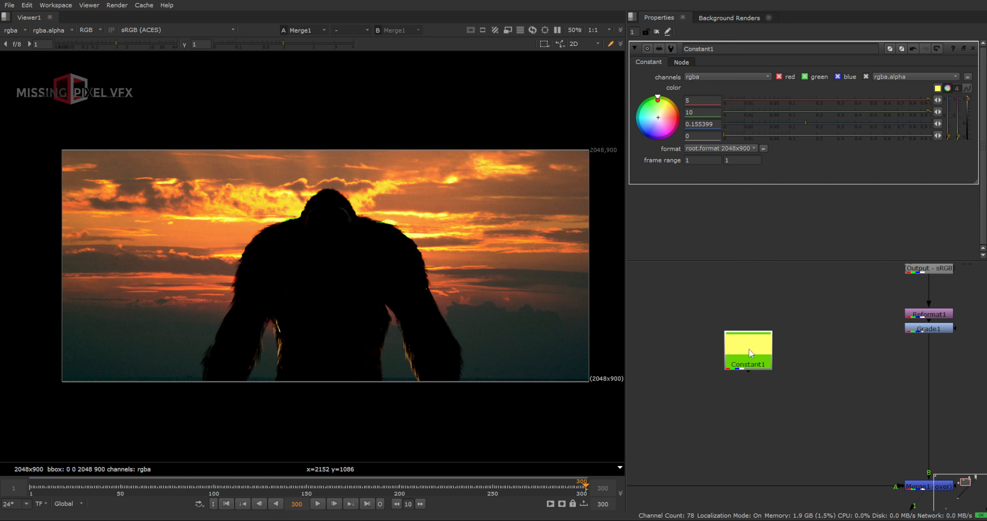
double_click(703, 133)
type("1")
key("Return")
- Merge the Constant over the graded sunset ahead of the gorilla merge, and move the Constant higher in the node graph
key("m")
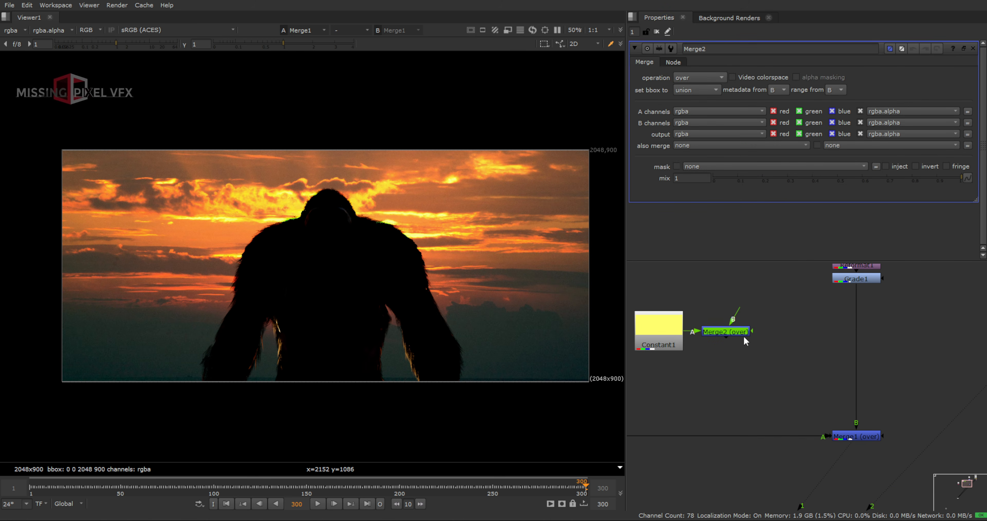
left_click_drag(743, 335, 864, 332)
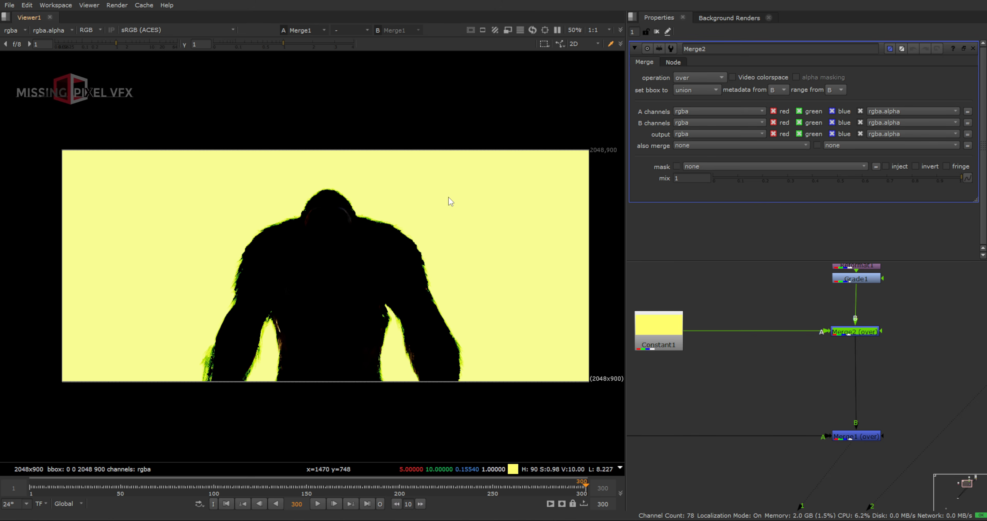
middle_click_drag(767, 332, 835, 365)
scroll(834, 365, "down", 2)
left_click_drag(759, 367, 755, 311)
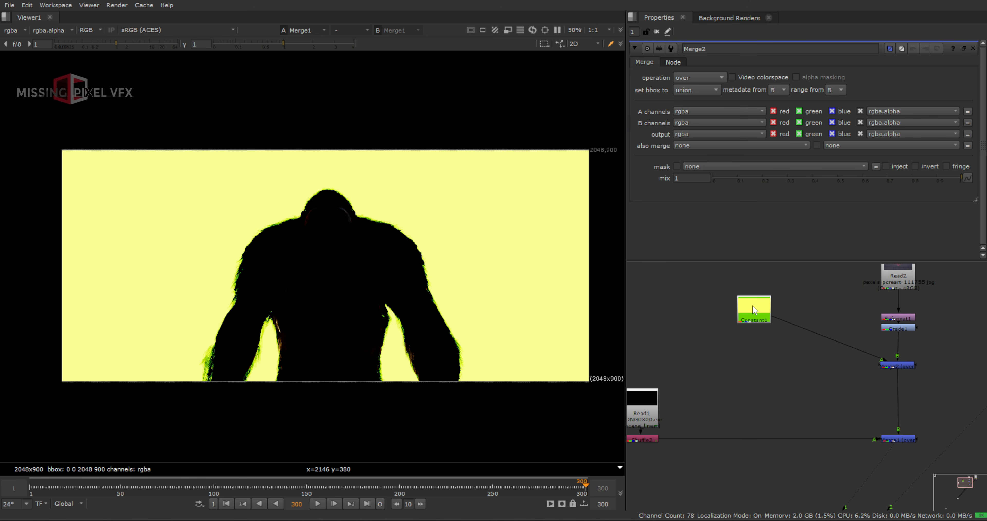
- Add a Merge node directly below the Constant and set its operation to mask
key("m")
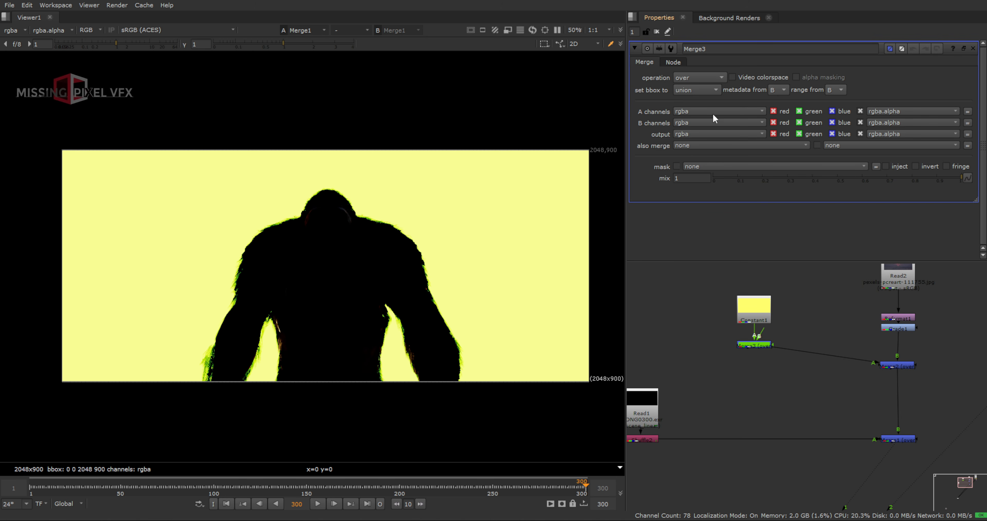
left_click(698, 77)
left_click(697, 155)
- Add an unconnected Roto node beside the Constant and choose the Ellipse tool
left_click(721, 334)
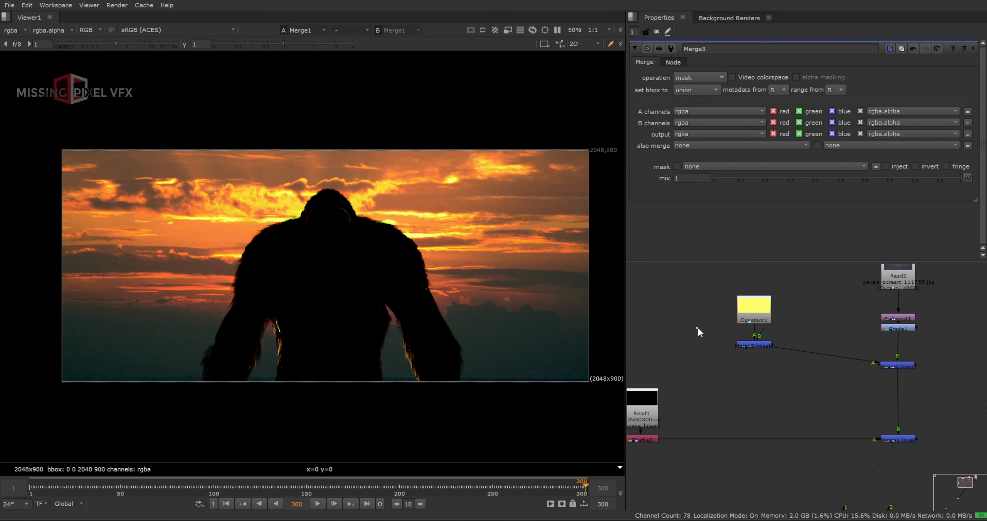
key("o")
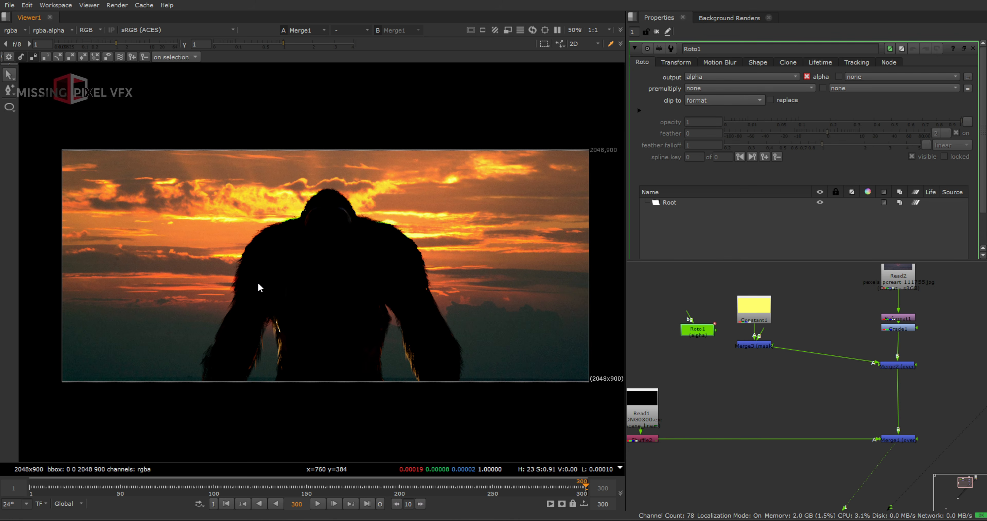
left_click(9, 107)
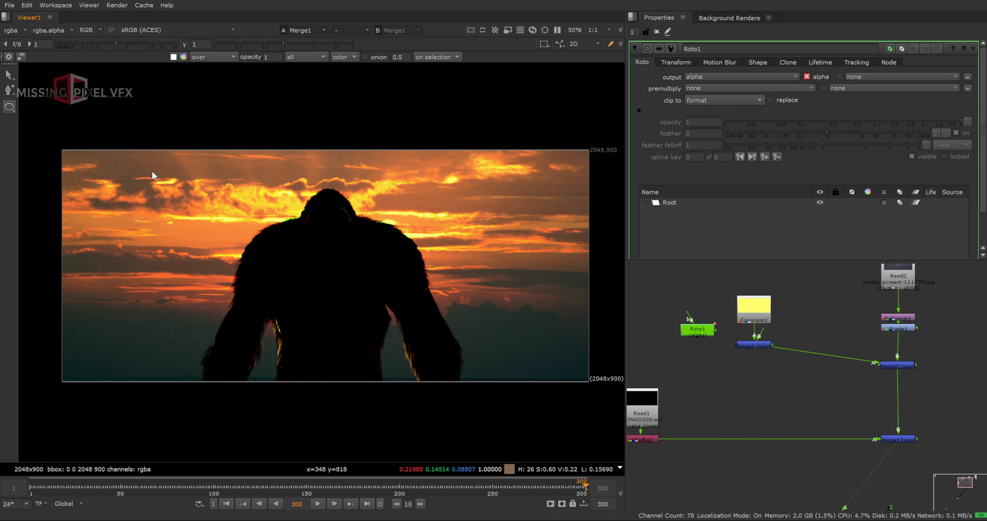
mouse_move(153, 173)
left_mouse_down()
mouse_move(278, 324)
mouse_move(324, 356)
left_mouse_up()
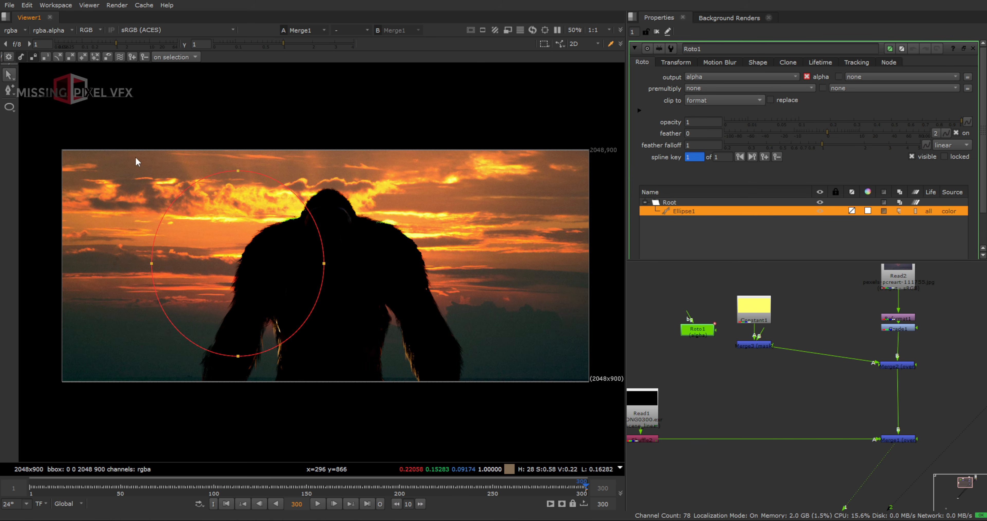
left_click_drag(110, 144, 425, 465)
key("Delete")
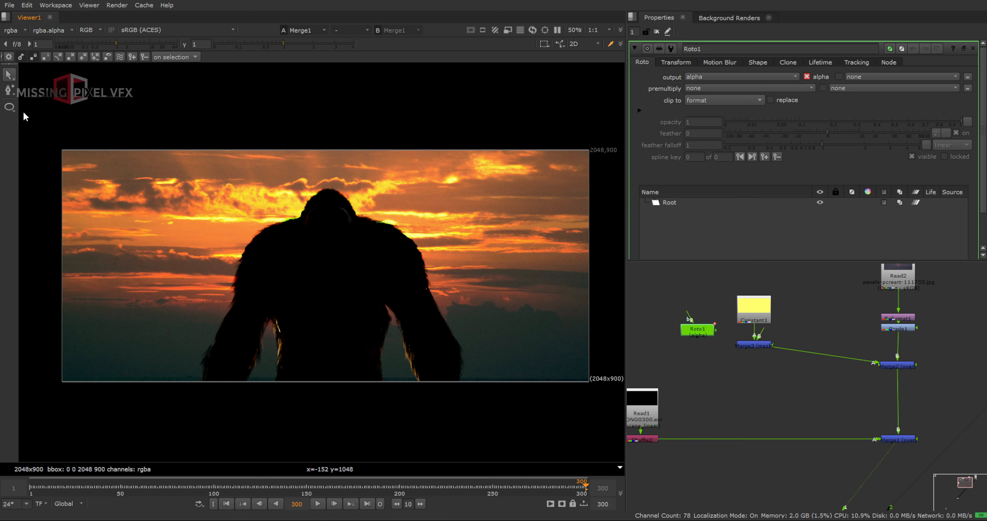
- Draw a circular roto shape spanning the sky beside the gorilla and the near half of its body
key("v")
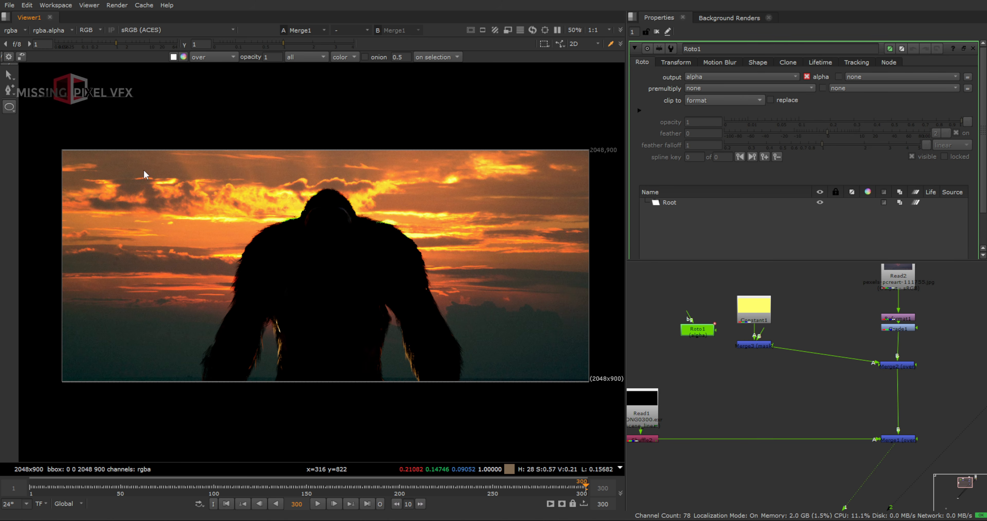
left_click_drag(236, 268, 335, 367)
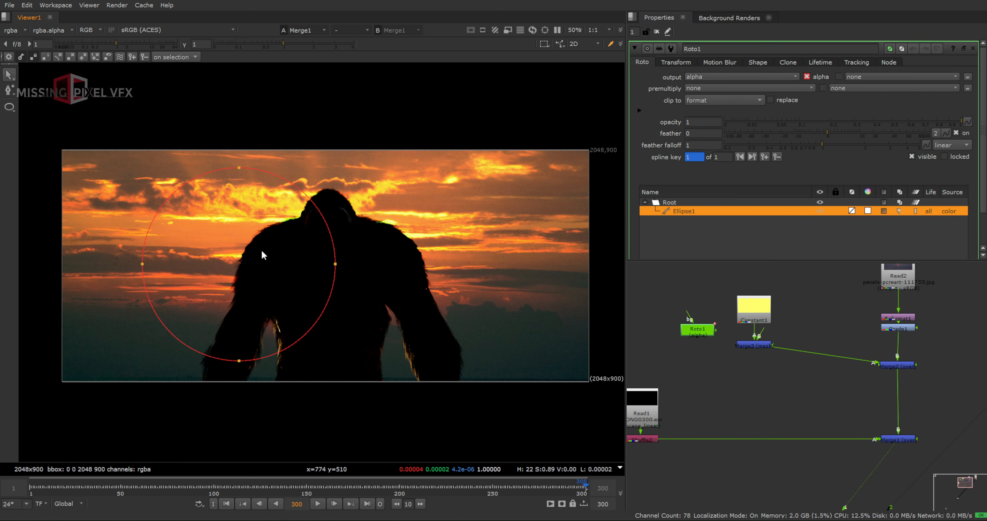
- Centre the circular roto shape behind the gorilla and enlarge it slightly, using the sun in the reference frame as a guide
left_click_drag(102, 136, 415, 439)
left_click_drag(285, 283, 373, 279)
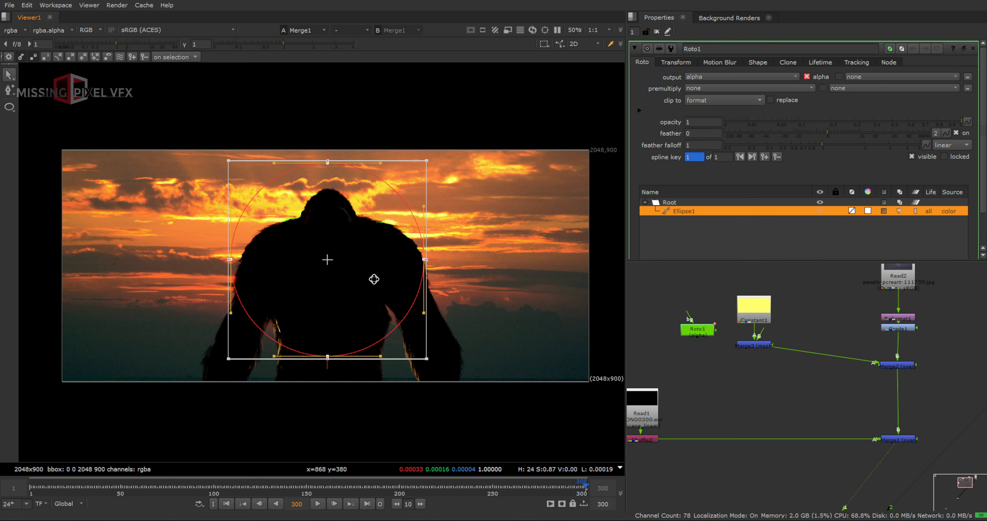
scroll(646, 398, "down", 4)
scroll(826, 397, "up", 2)
key("2")
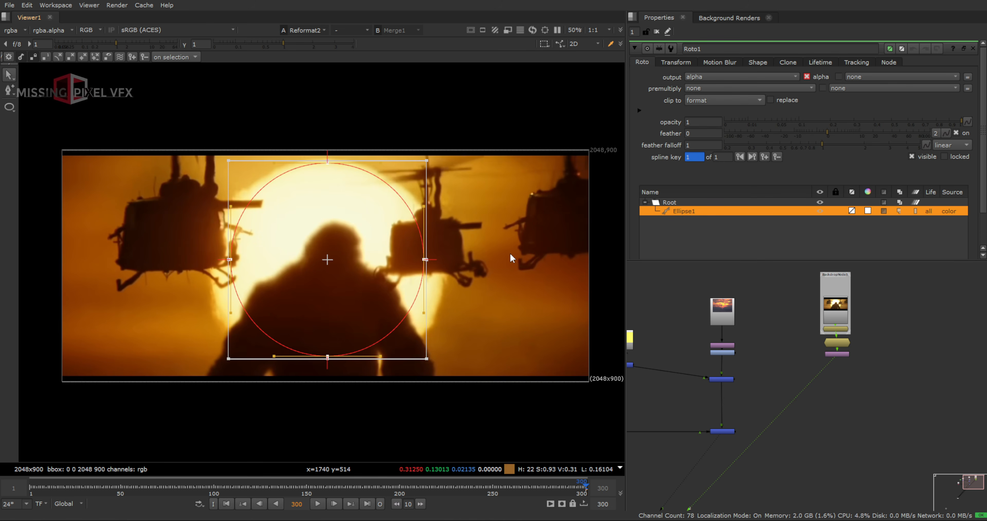
left_click_drag(426, 159, 429, 158)
- Connect the Roto to the mask merge, swap the merge's inputs so the Roto feeds A, and close all node properties
scroll(713, 384, "up", 5)
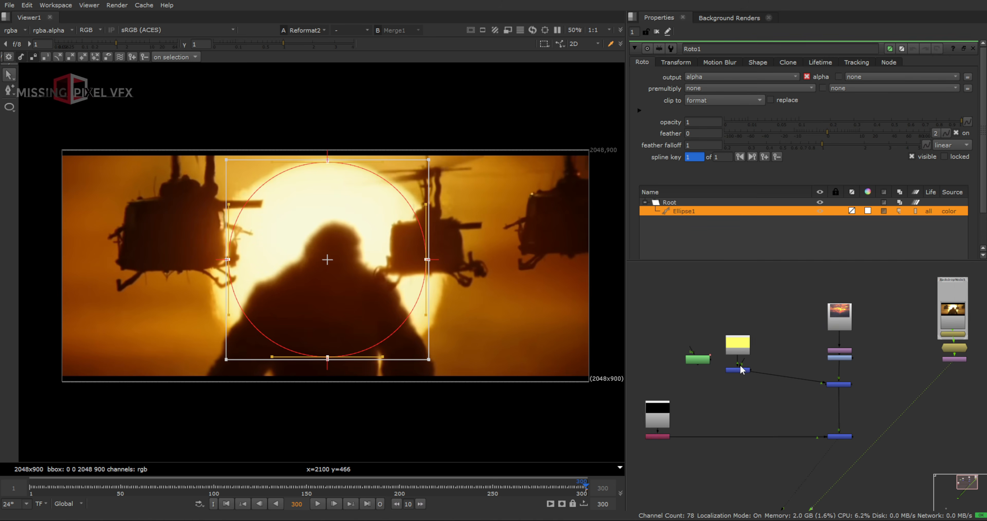
middle_click_drag(891, 442, 864, 391)
key("1")
middle_click_drag(790, 342, 836, 419)
left_click_drag(751, 337, 690, 337)
key("shift+x")
key("ctrl+shift+a")
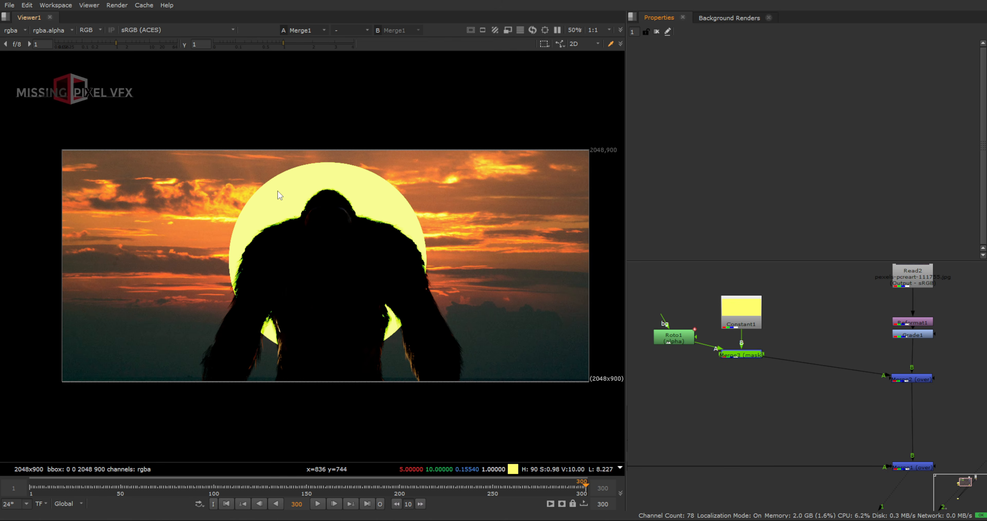
- Compare the sun's shape and colour in the composite with the reference frame
scroll(342, 222, "down", 2)
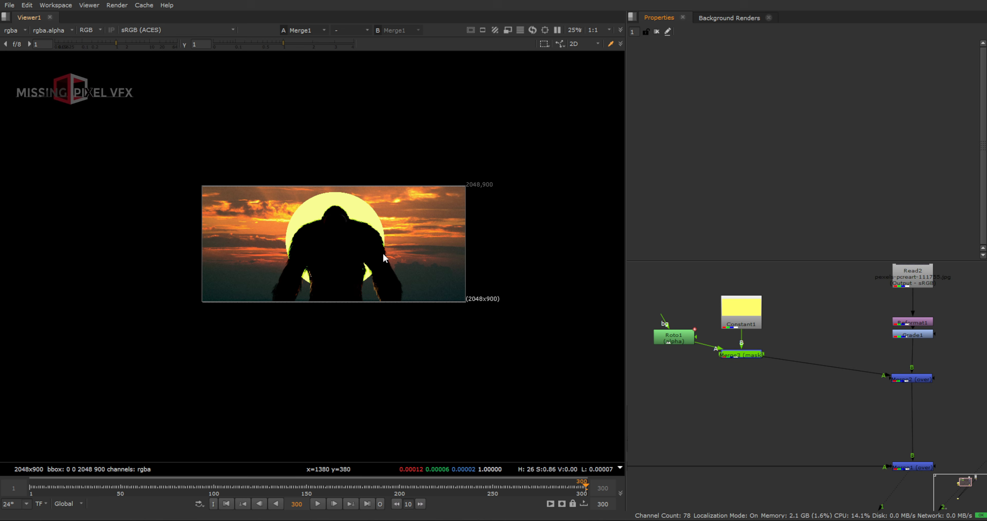
scroll(813, 410, "down", 5)
middle_click_drag(902, 399, 848, 391)
scroll(849, 391, "up", 2)
left_click(907, 366)
key("2")
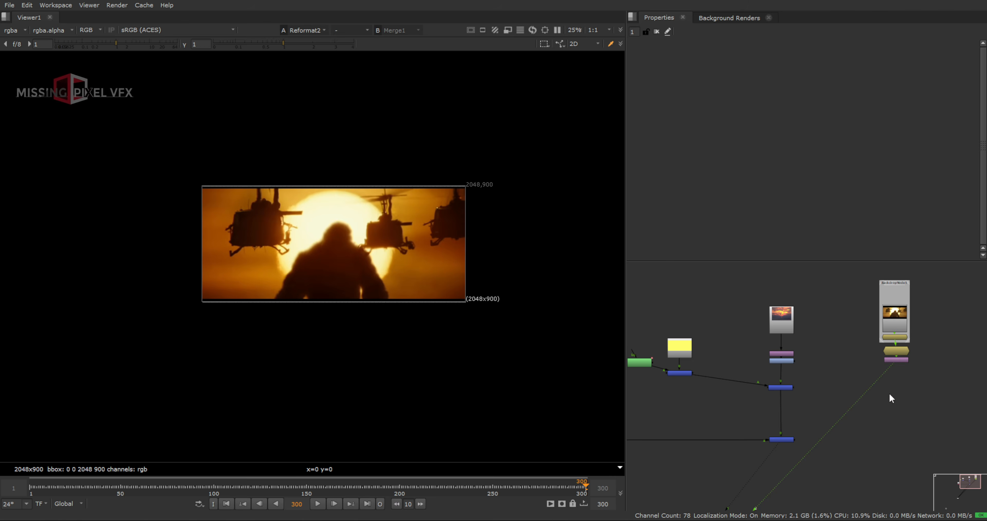
left_click_drag(880, 395, 744, 462)
key("1")
middle_click_drag(726, 396, 782, 402)
scroll(744, 388, "up", 3)
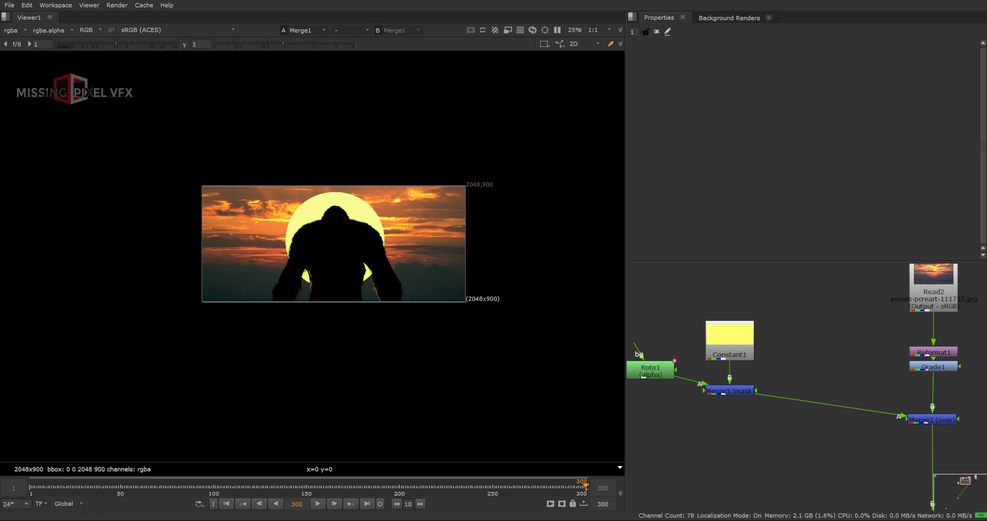
- Add a Grade node below the Constant and set its gain to red 2.22, green 0.41 and blue 0.215
left_click_drag(725, 342, 725, 334)
scroll(728, 347, "up", 2)
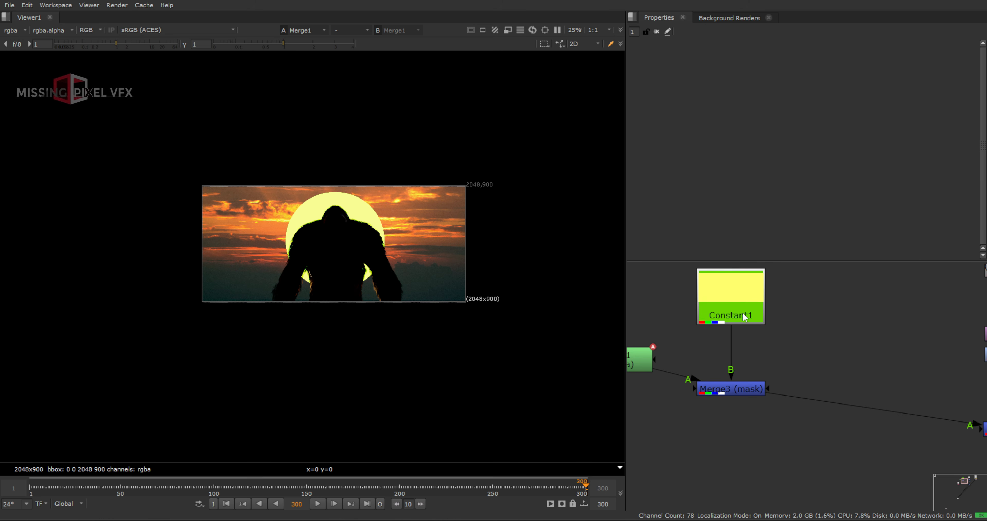
left_click_drag(746, 297, 746, 294)
key("g")
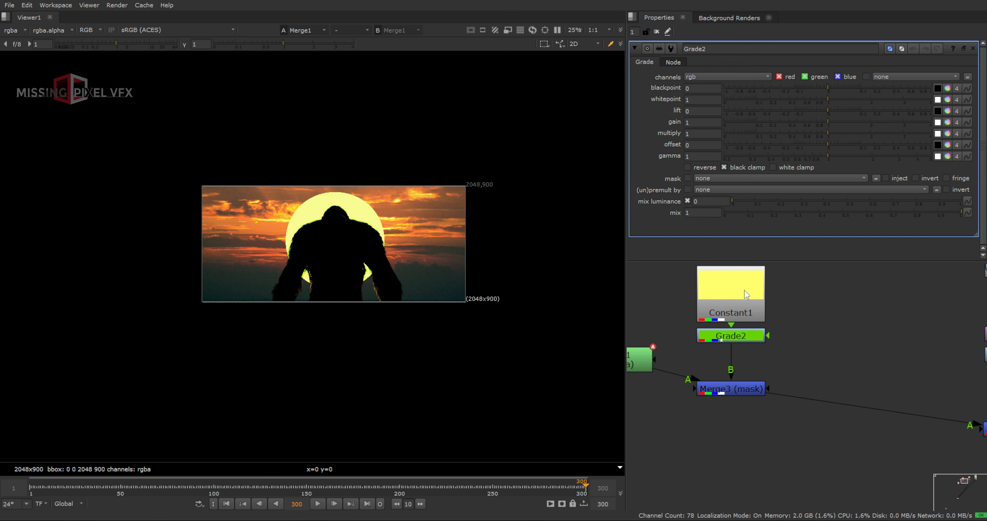
left_click(947, 123)
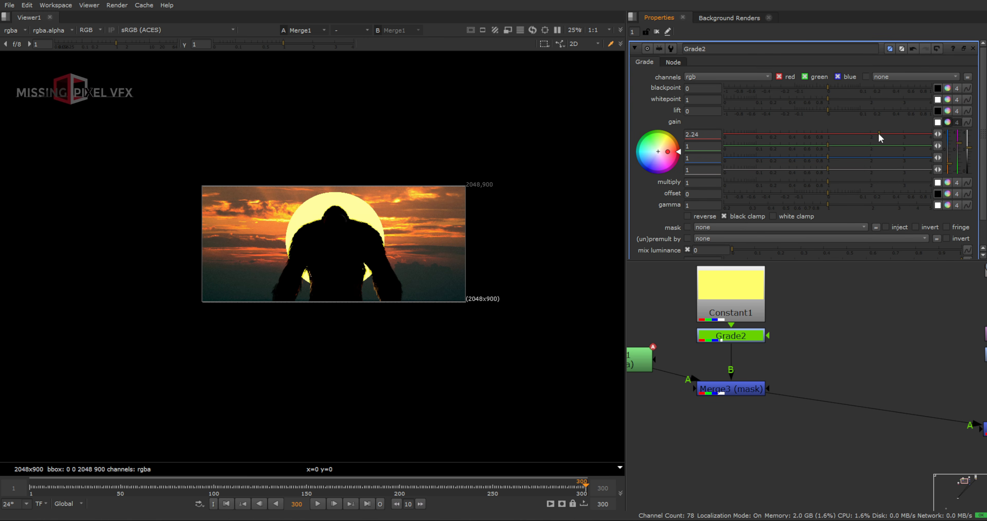
left_click_drag(879, 133, 877, 133)
left_click_drag(820, 145, 771, 156)
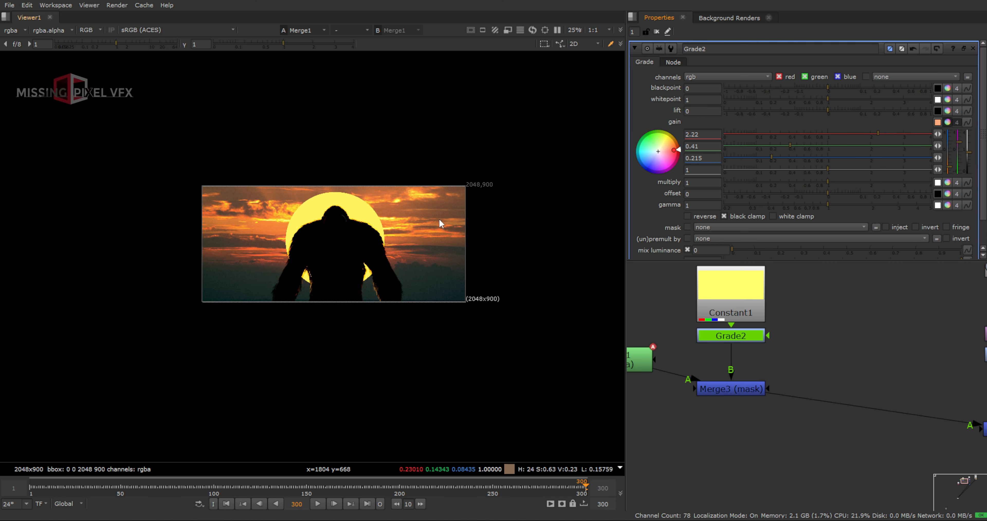
- Set the sun Grade's whitepoint to 0.4 and its gamma to 0.85
left_click_drag(825, 100, 781, 100)
scroll(330, 203, "up", 3)
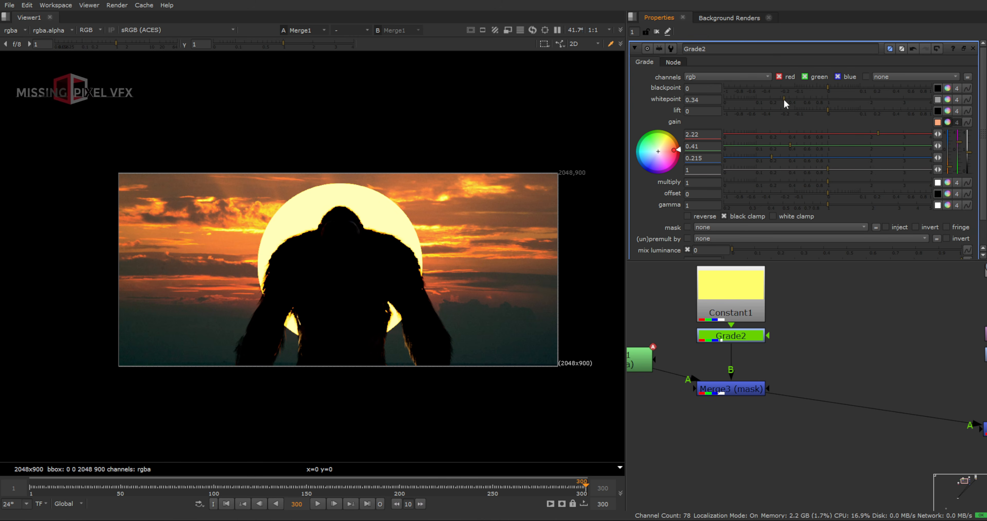
left_click_drag(784, 99, 789, 99)
scroll(844, 373, "down", 5)
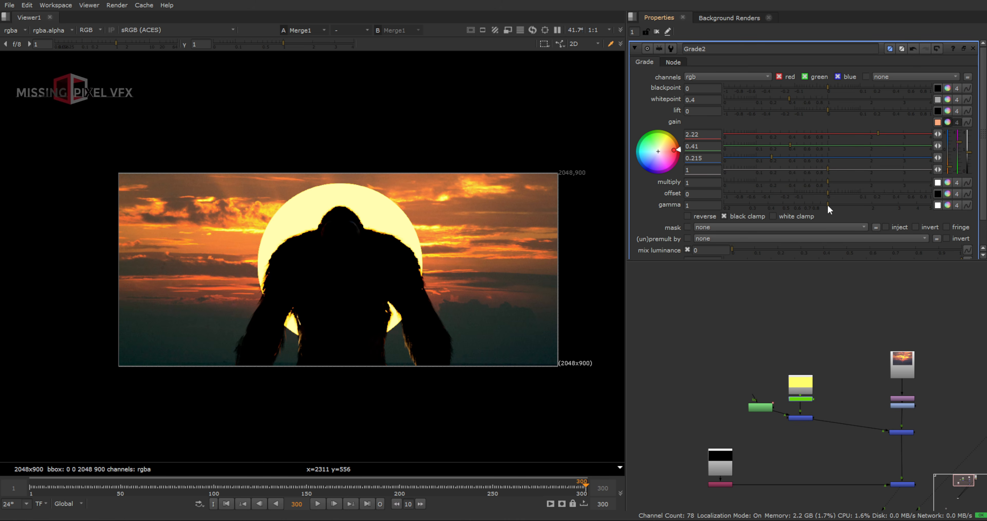
left_click_drag(827, 204, 817, 204)
- Add an EdgeBlur node below the mask merge and set its size to 5.6 to soften the sun's edge
scroll(799, 418, "up", 4)
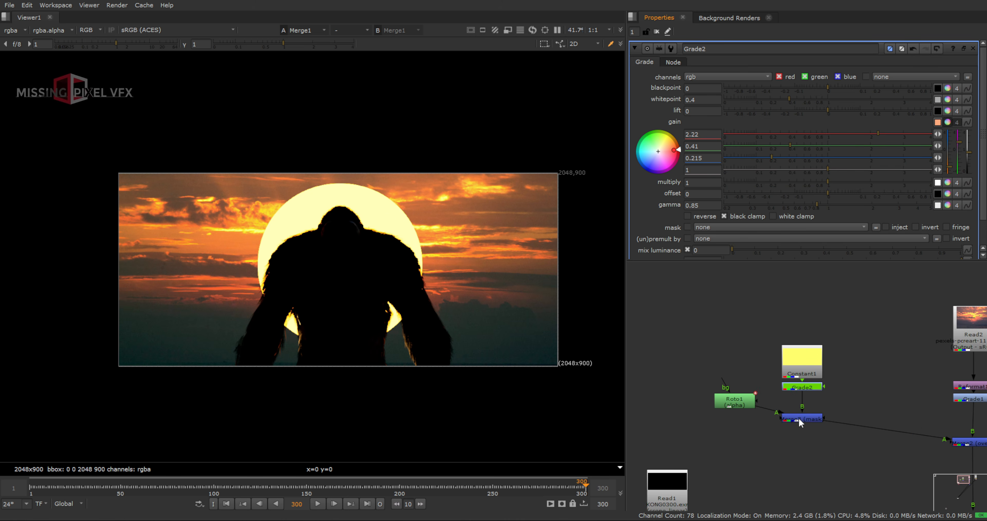
key("Tab")
type("edger")
key("Return")
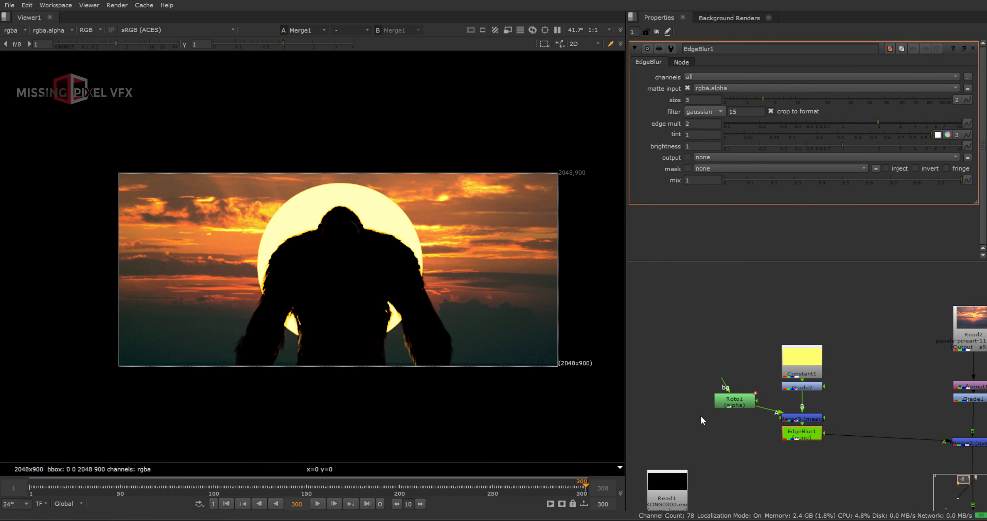
scroll(371, 213, "up", 10)
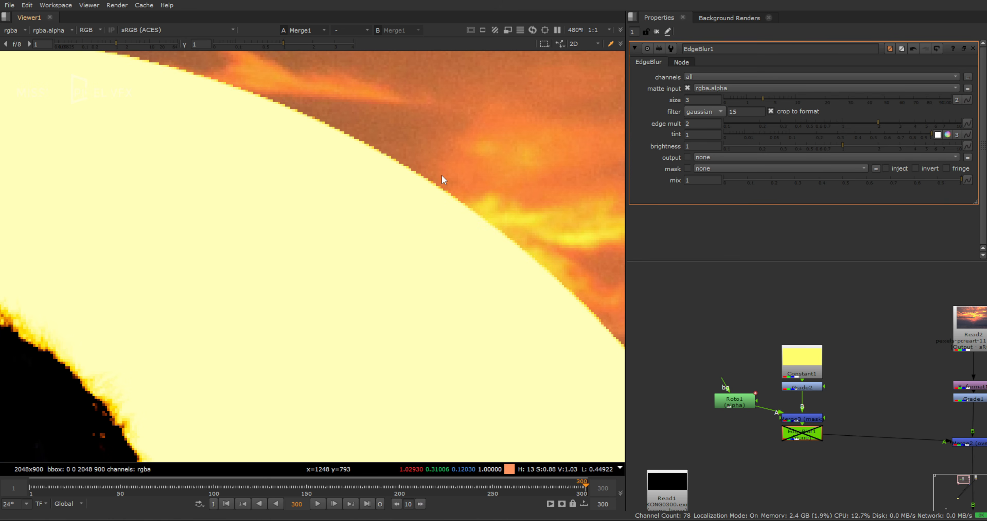
left_click(777, 101)
scroll(370, 202, "down", 5)
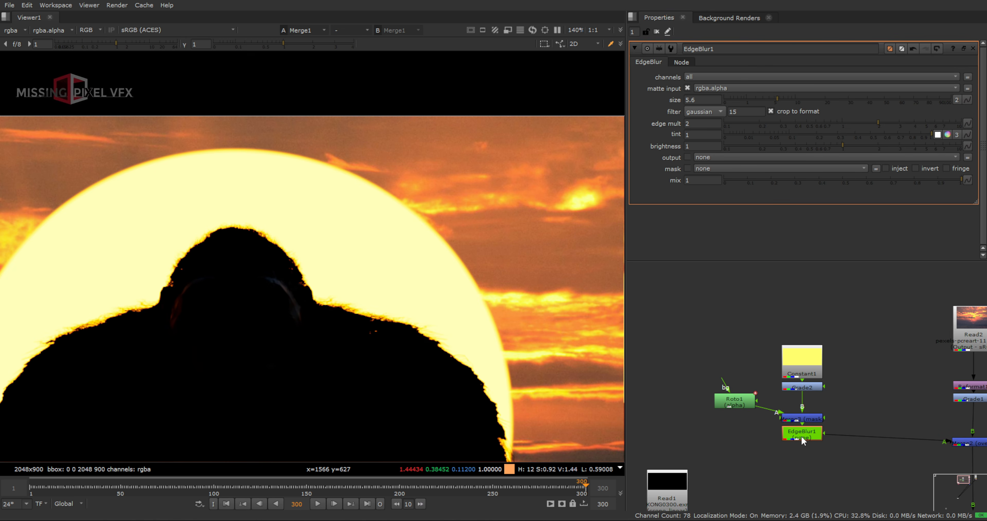
- Add a Blur node below the EdgeBlur and set its size to 300
key("b")
left_click_drag(770, 89, 985, 89)
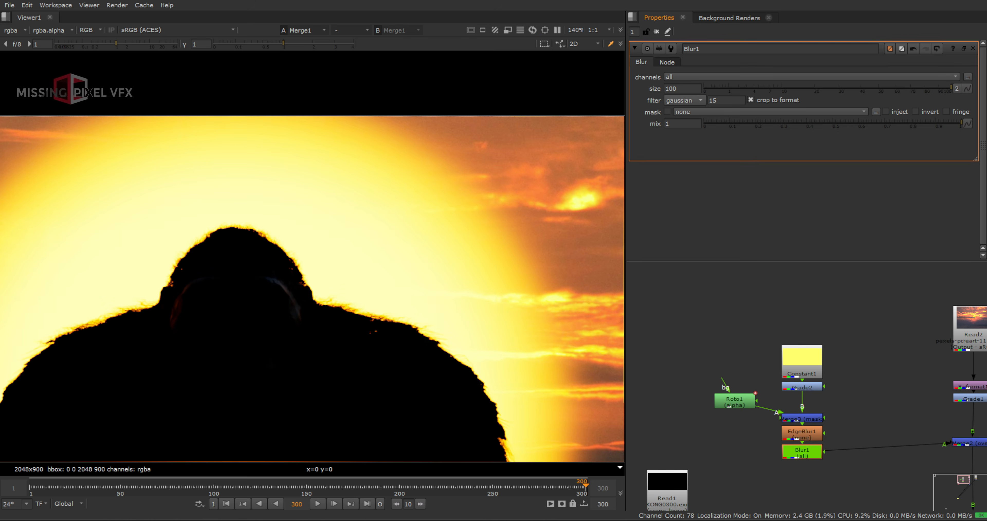
scroll(495, 68, "down", 4)
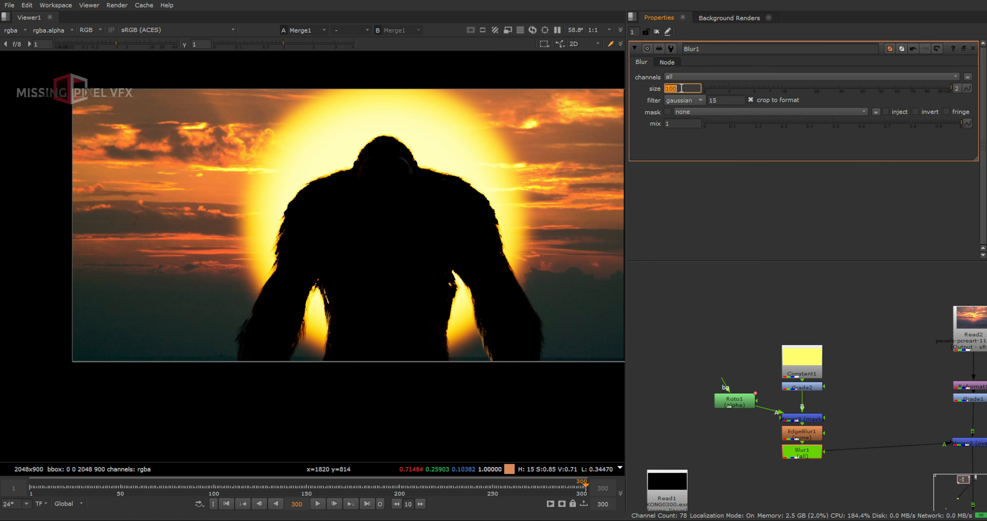
type("300")
key("Return")
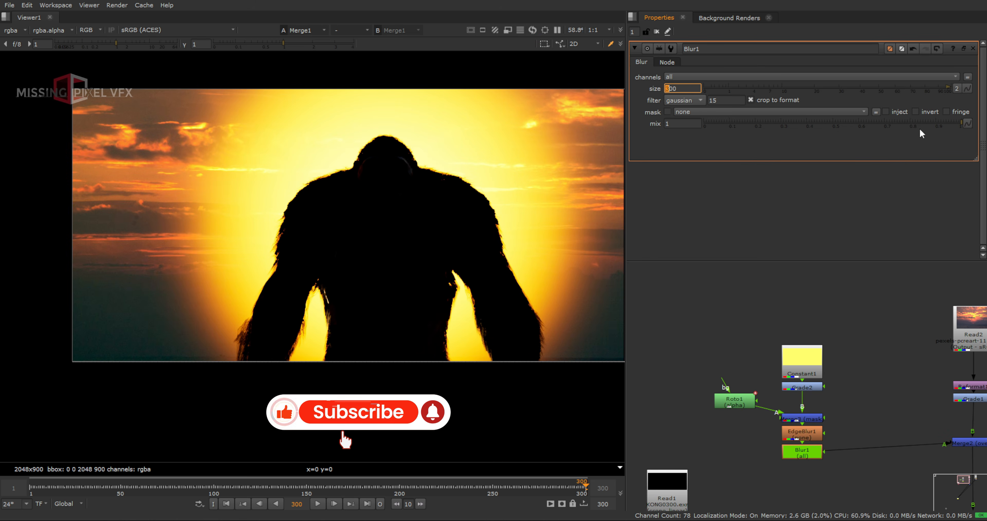
- Reduce the sun Blur's mix to about 0.008 for a faint glow
left_click(728, 122)
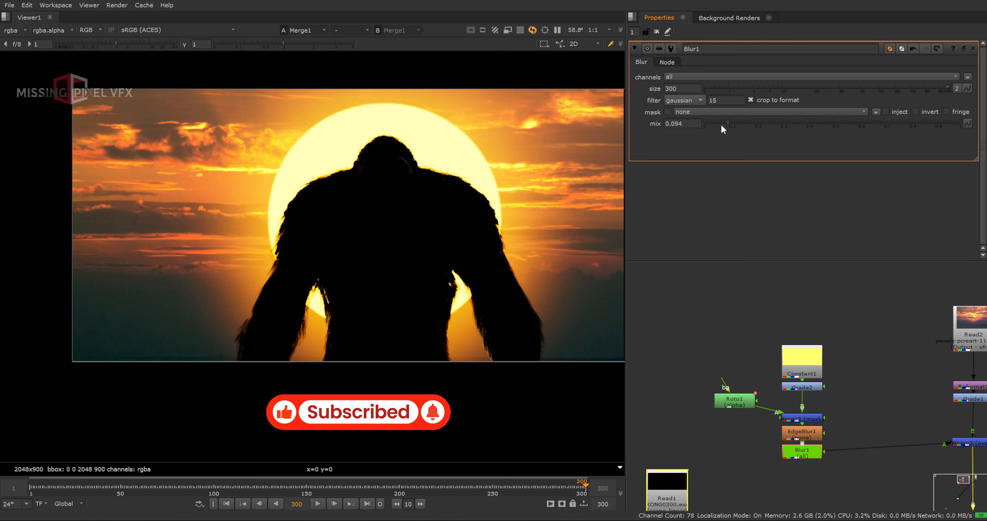
left_click_drag(721, 125, 699, 129)
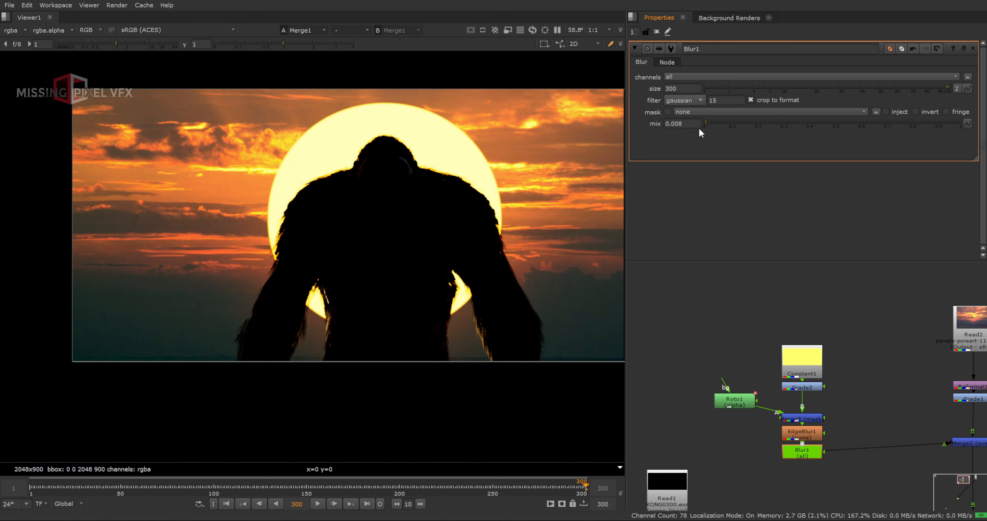
scroll(469, 336, "up", 3)
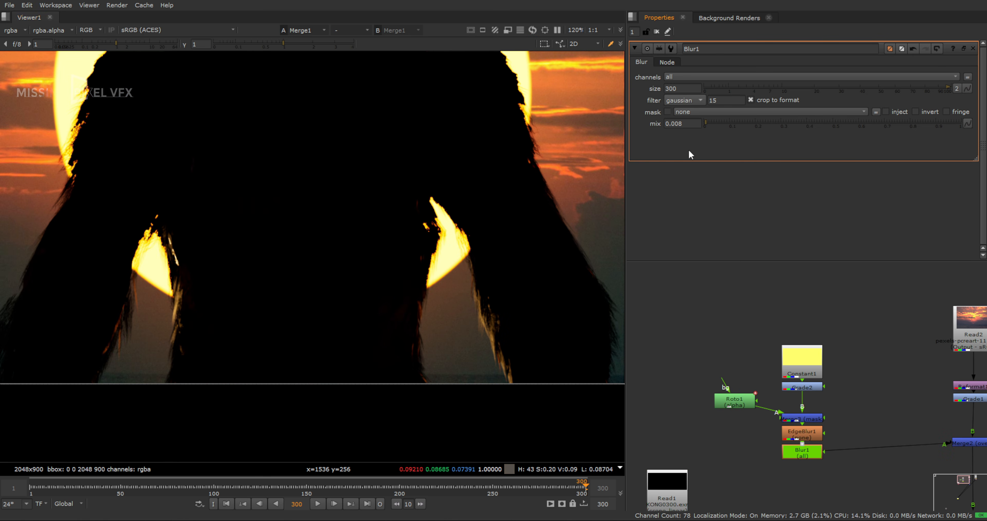
left_click(706, 124)
scroll(473, 247, "down", 6)
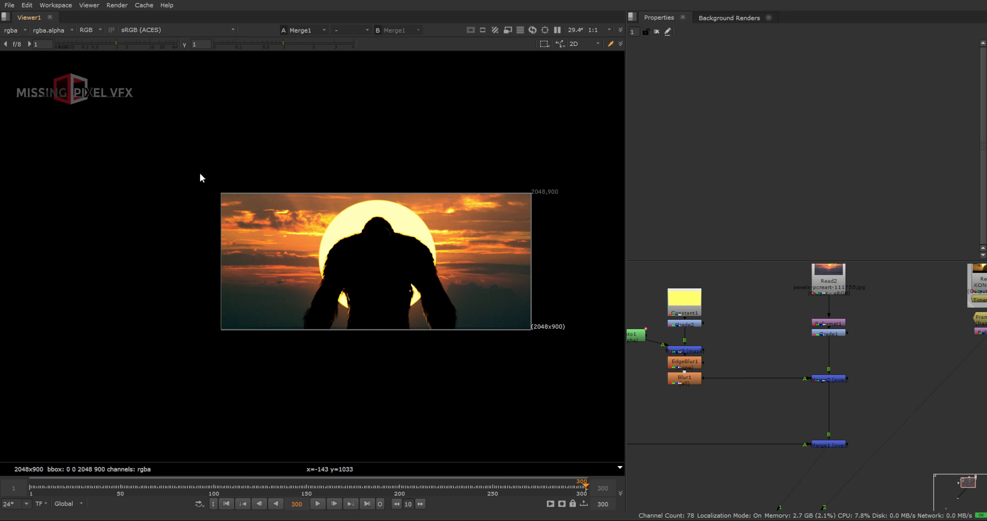
- Add a Transform node after the sunset's Grade, set its scale to 1.1, and close the node properties
left_click_drag(200, 177, 555, 346)
key("t")
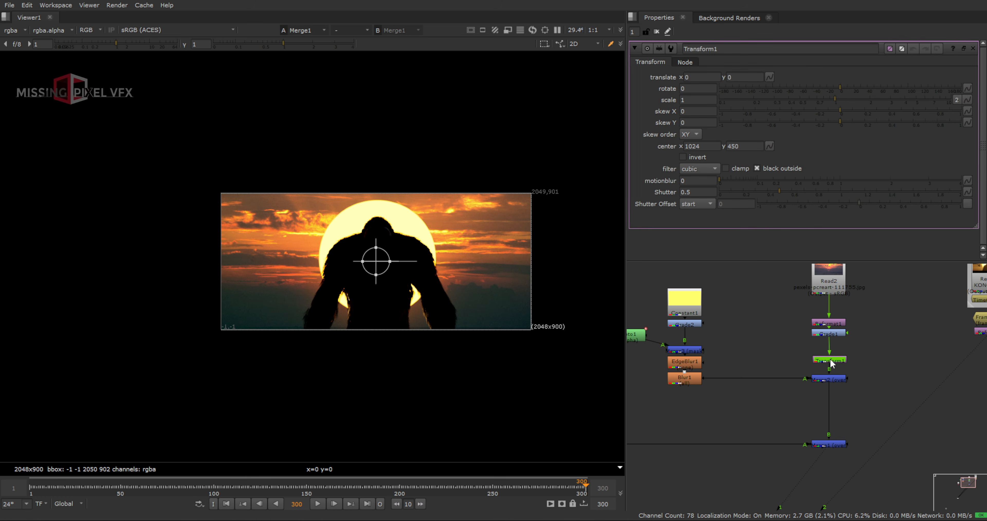
left_click(694, 101)
type(".1")
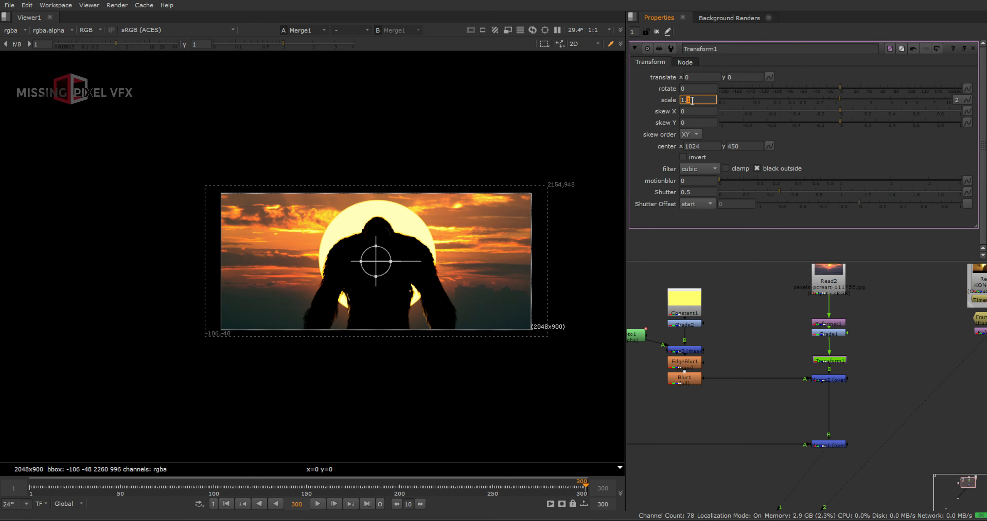
left_click(656, 32)
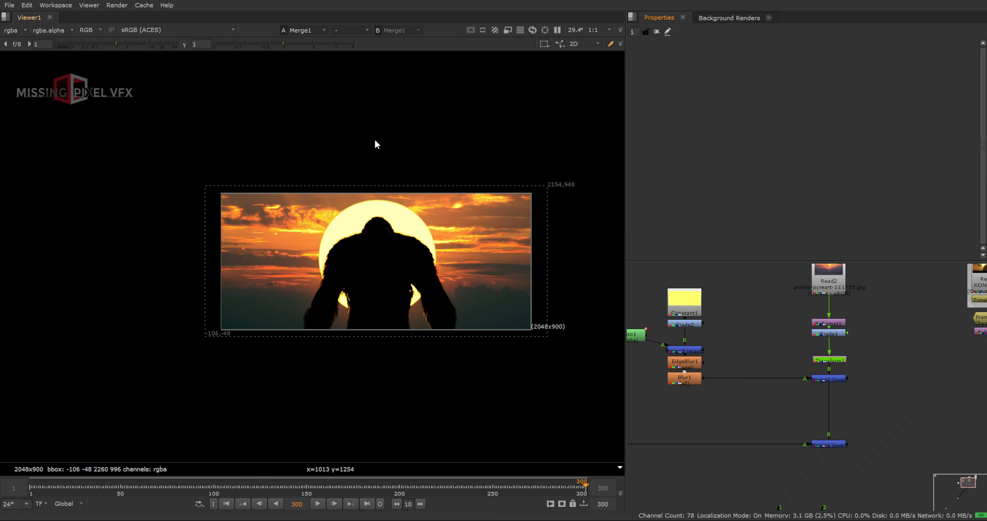
- Insert a Merge node between the sunset's Grade and Transform, and connect its A input to the sun's mask merge
middle_click_drag(831, 383, 844, 358)
left_click_drag(641, 310, 638, 325)
scroll(821, 360, "down", 2)
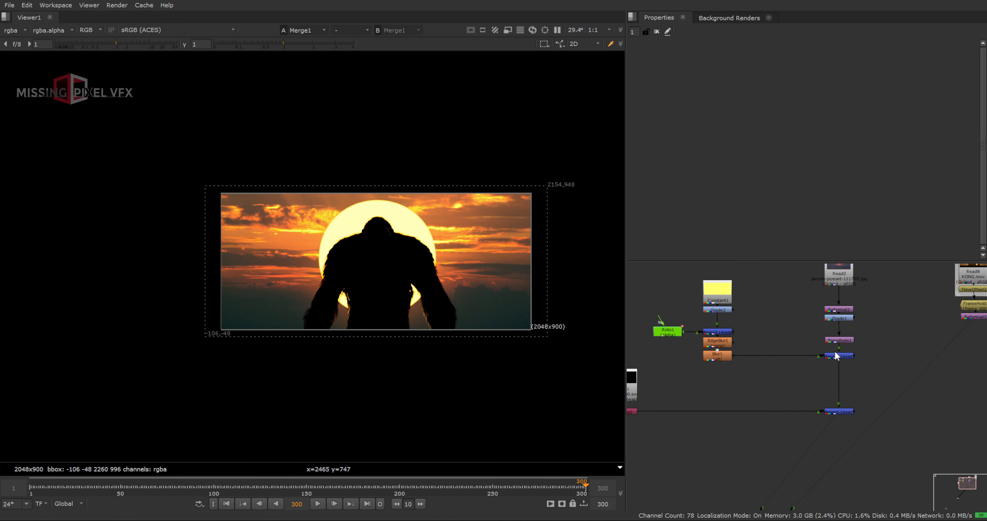
middle_click_drag(849, 338, 850, 419)
left_click_drag(835, 421, 853, 413, "ctrl")
scroll(836, 401, "up", 2)
key("m")
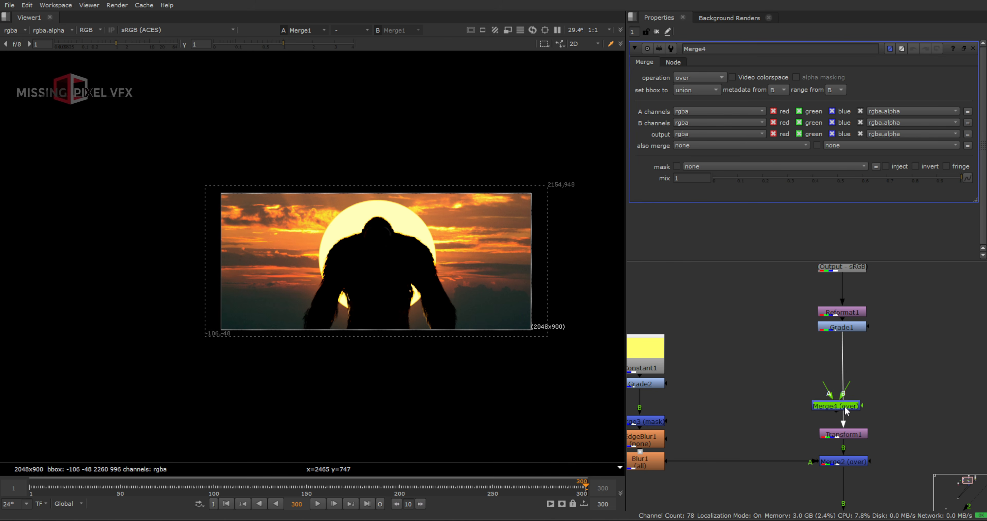
middle_click_drag(845, 407, 873, 382)
left_click_drag(717, 396, 716, 396)
- Insert a Blur between the mask merge and the new Merge, and split its size into separate width and height values
left_click(781, 369)
key("b")
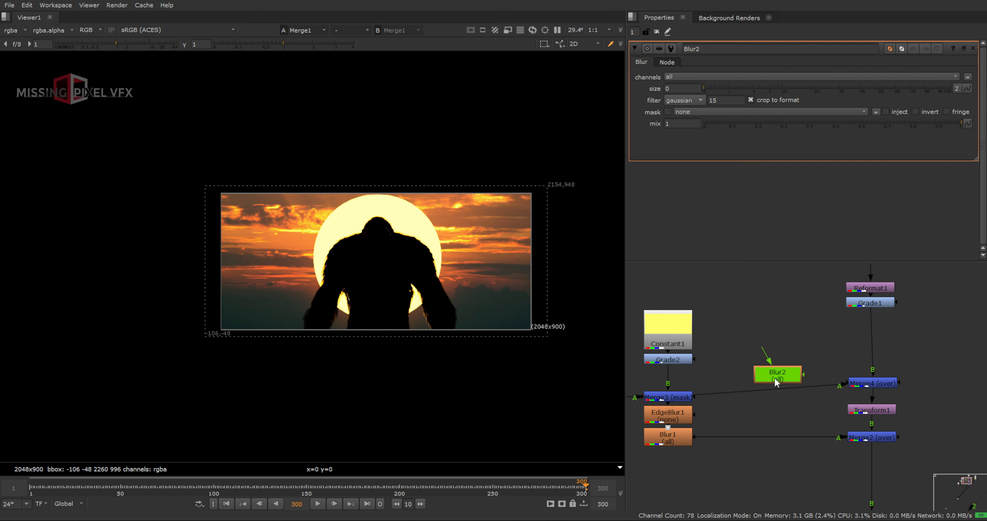
left_click_drag(774, 374, 760, 395)
left_click(961, 89)
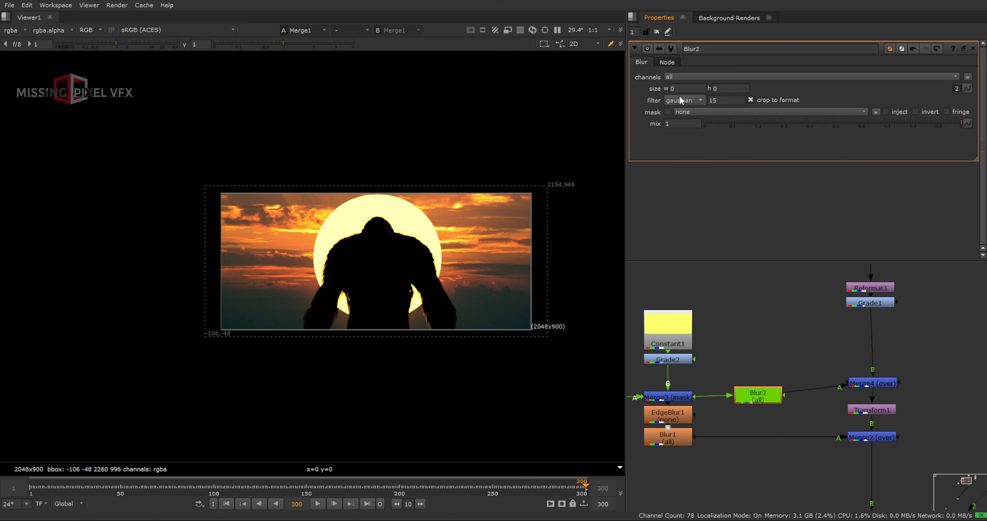
- Set the Blur2 size to 700 wide and 400 high, and add a Grade node below it with a lowered whitepoint
type("700")
key("Return")
left_click(715, 88)
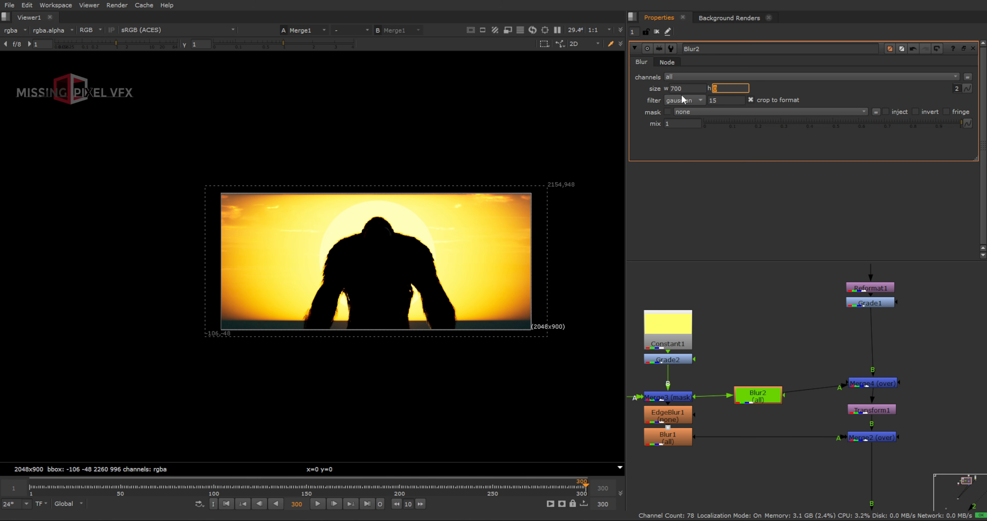
type("400")
key("Return")
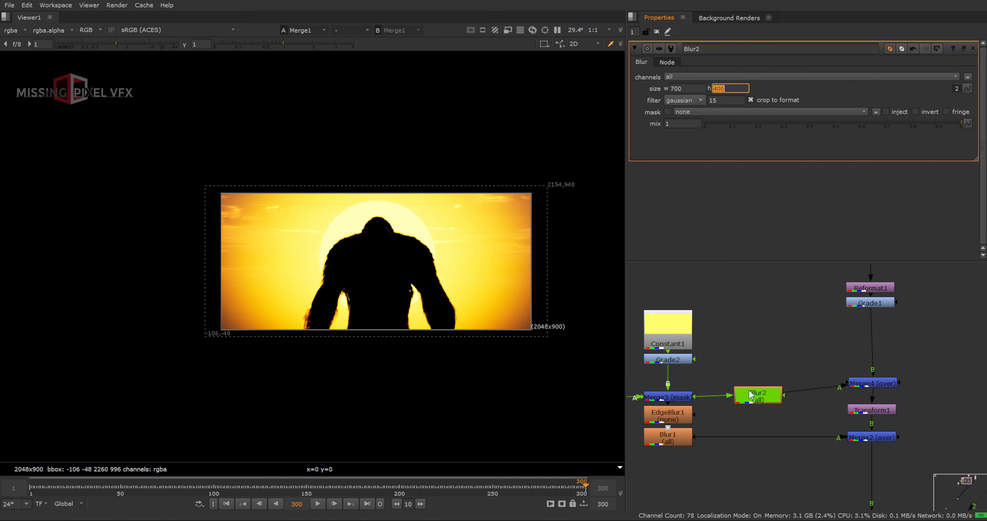
key("g")
left_click_drag(827, 99, 778, 101)
- Set the mix of Merge4 to 0.004
double_click(874, 383)
double_click(856, 381)
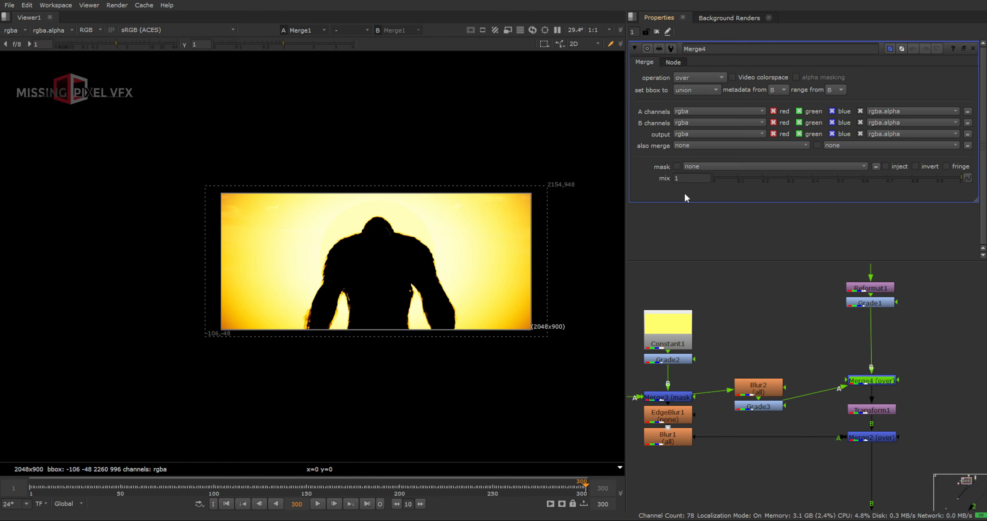
left_click(718, 179)
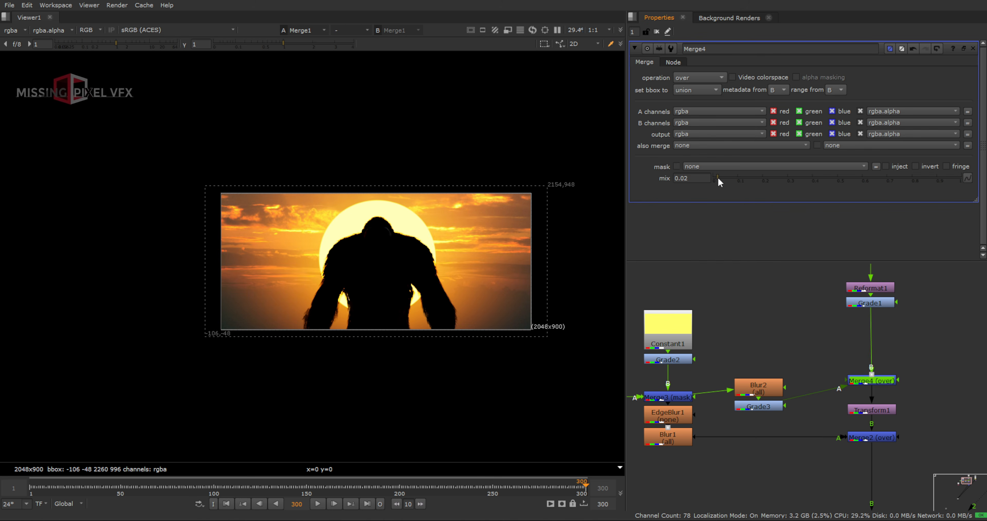
left_click(716, 179)
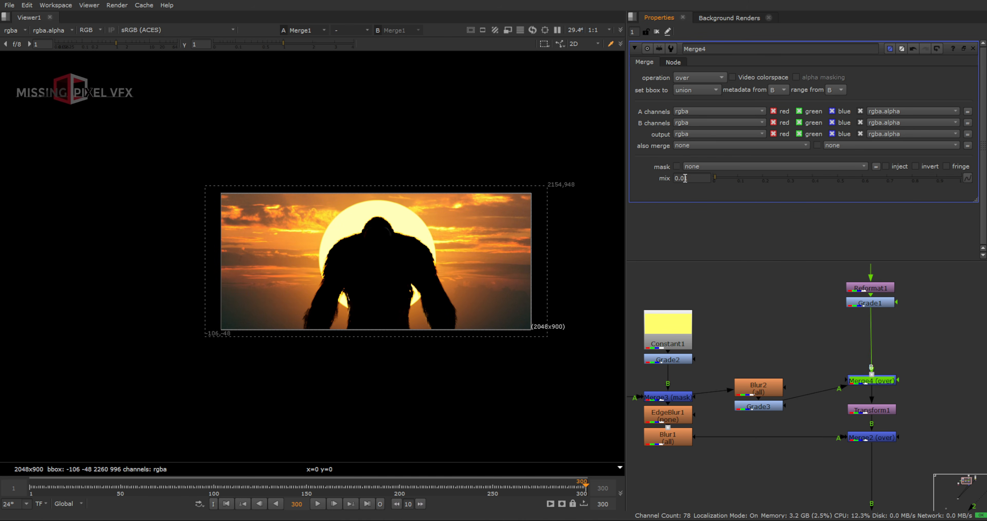
left_click_drag(684, 178, 696, 168)
key("Return")
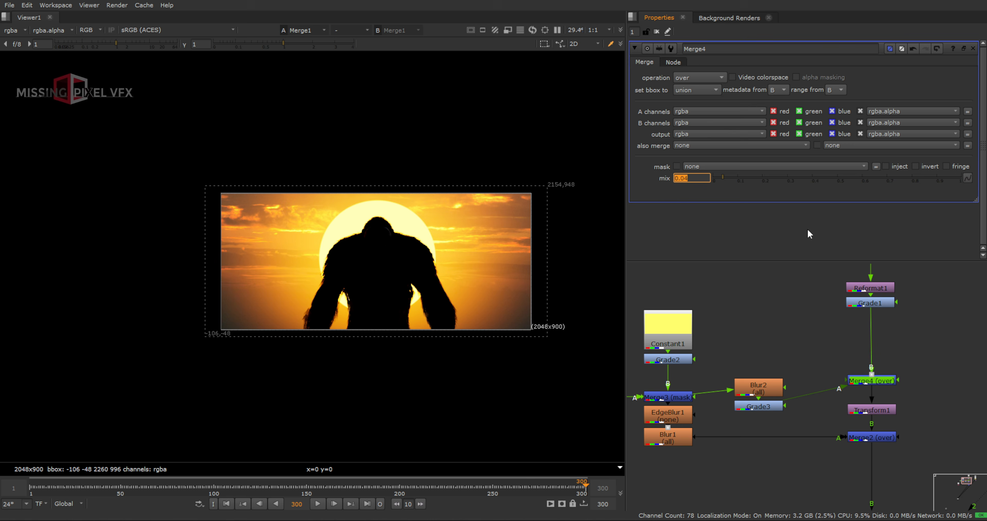
type("0")
key("Return")
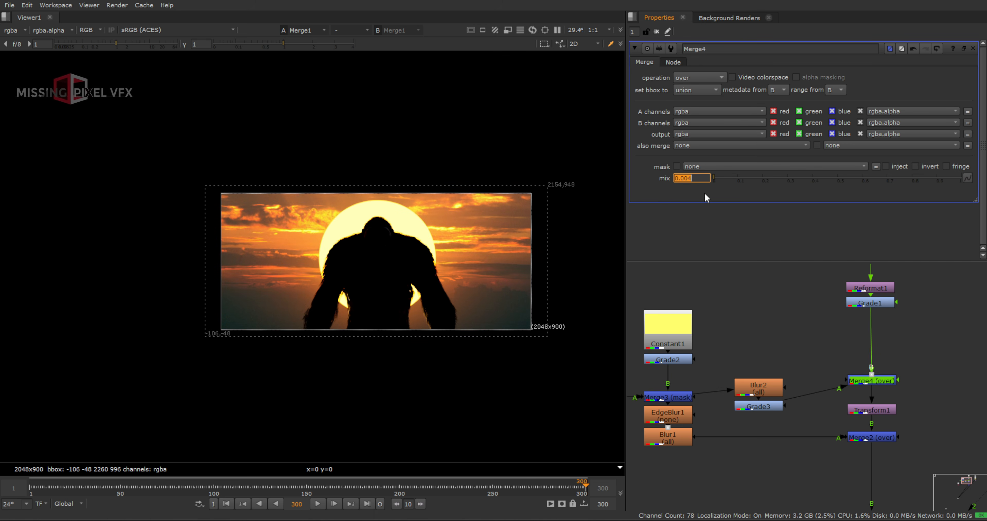
- Toggle Merge4 off and on to compare the sky with and without the blurred sun glow
key("d")
key("d")
key("d")
key("d")
key("d")
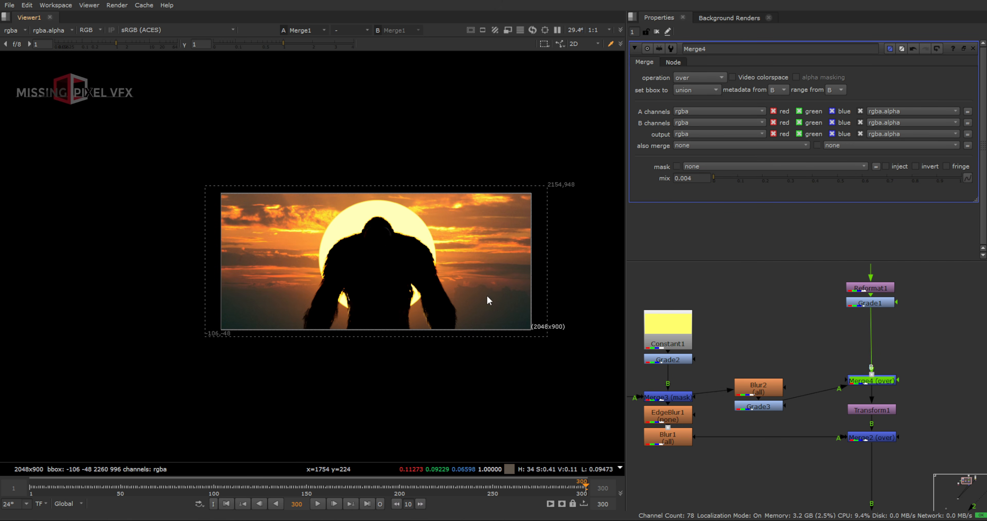
key("d")
- Spread out the node graph, moving the sky and sun nodes up from Merge1 and the Read1 branch farther from it
scroll(805, 413, "down", 2)
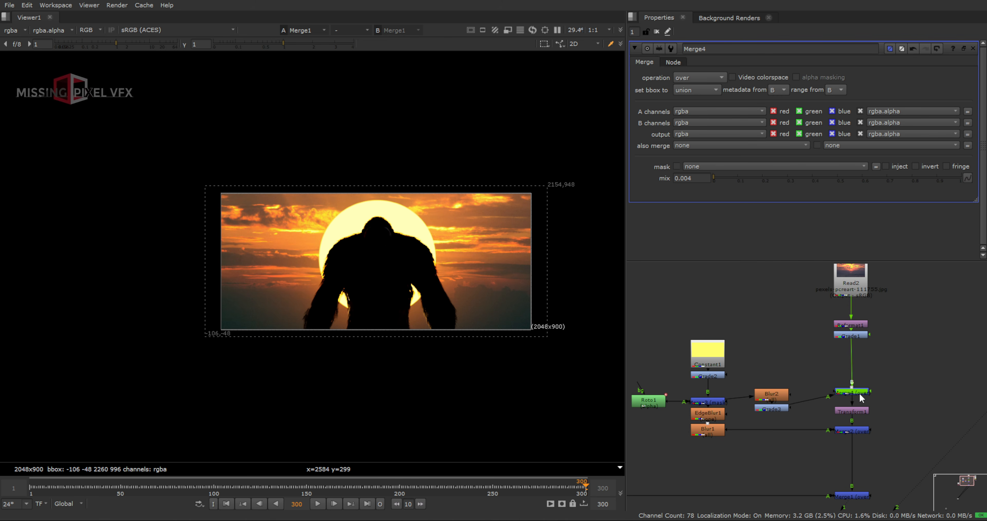
left_click_drag(862, 398, 861, 400)
middle_click_drag(796, 431, 857, 432)
left_click_drag(817, 409, 713, 312)
left_click_drag(778, 401, 777, 395)
scroll(850, 425, "down", 3)
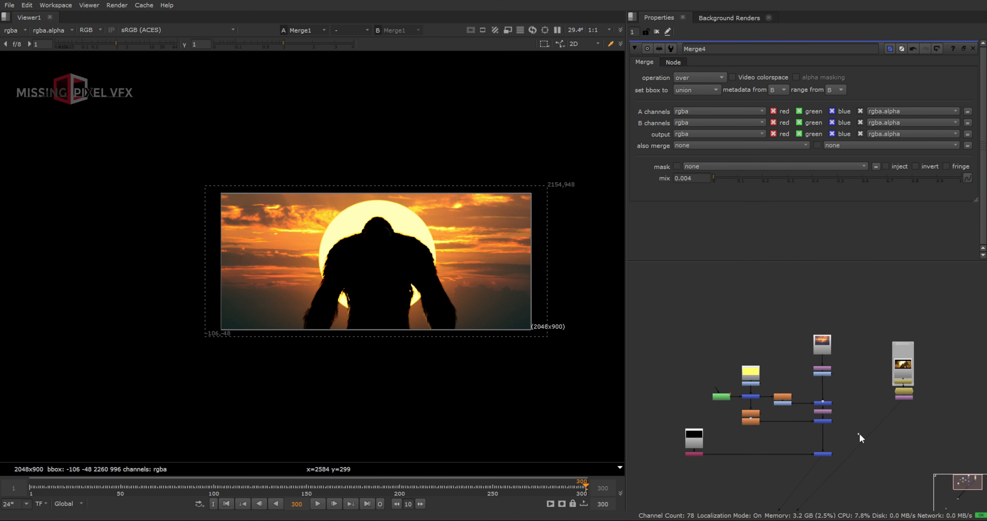
left_click_drag(857, 438, 711, 299)
left_click_drag(754, 418, 758, 347)
middle_click_drag(714, 423, 770, 400)
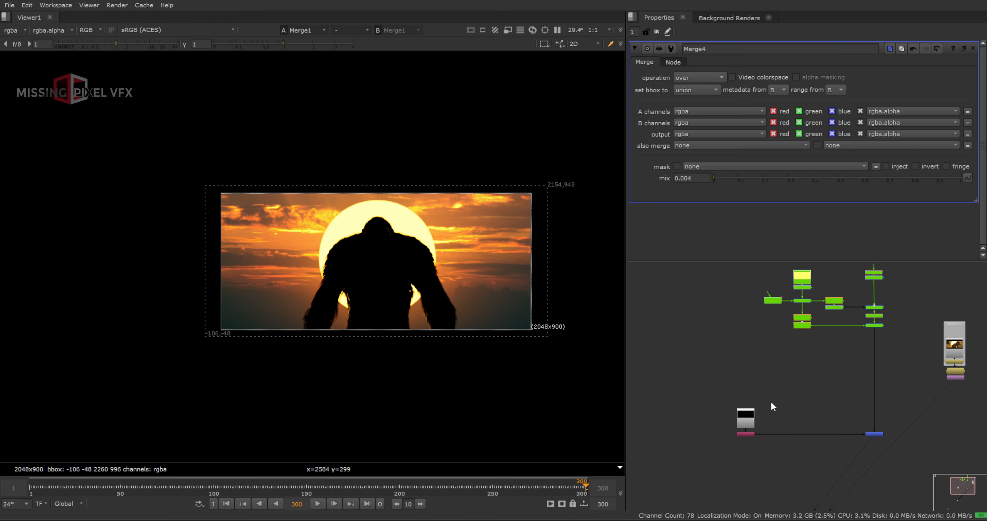
left_click(740, 421)
left_click_drag(667, 423, 662, 415)
middle_click_drag(817, 401, 771, 367)
left_click_drag(771, 367, 857, 428)
left_click_drag(876, 372, 785, 440)
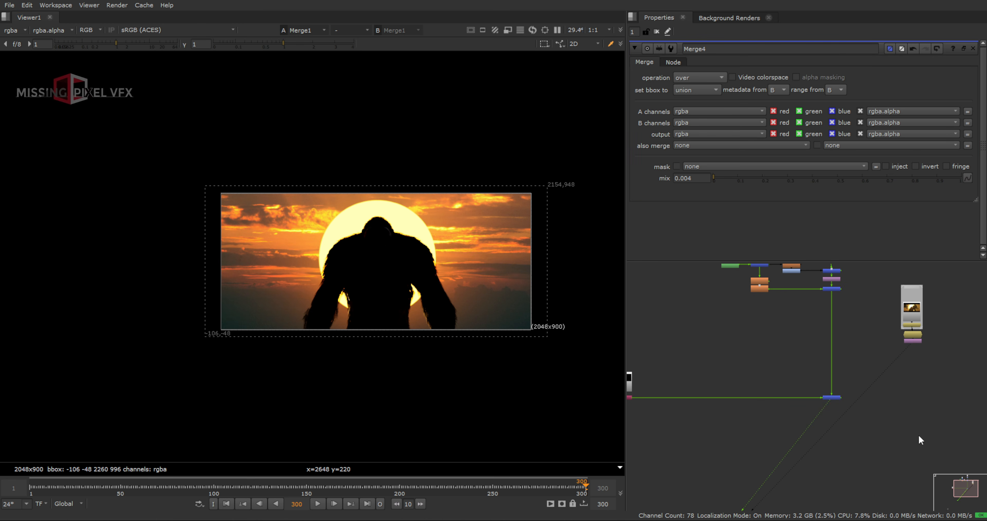
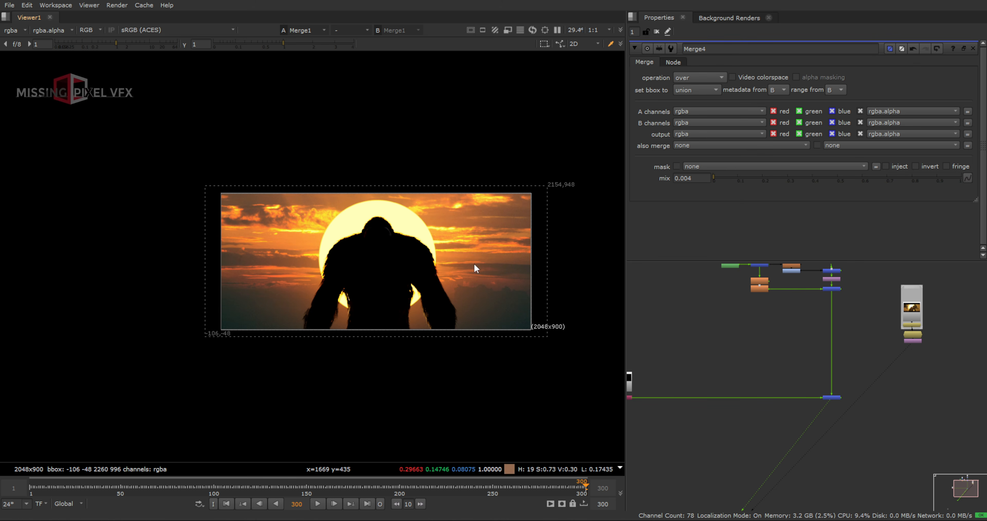
- Insert an Unpremult and a Premult node after Shuffle2 on the KONG0300.exr branch
scroll(390, 262, "up", 3)
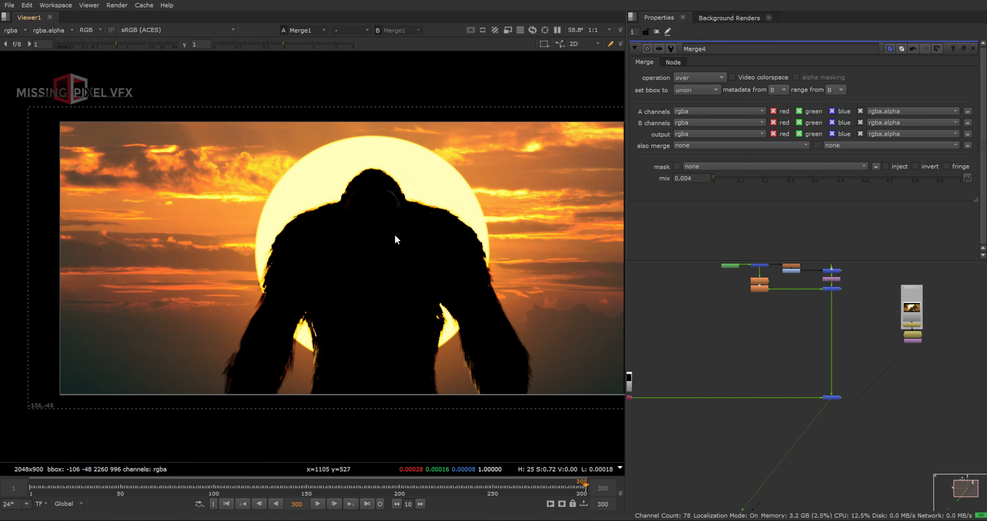
scroll(824, 444, "down", 4)
scroll(751, 429, "up", 2)
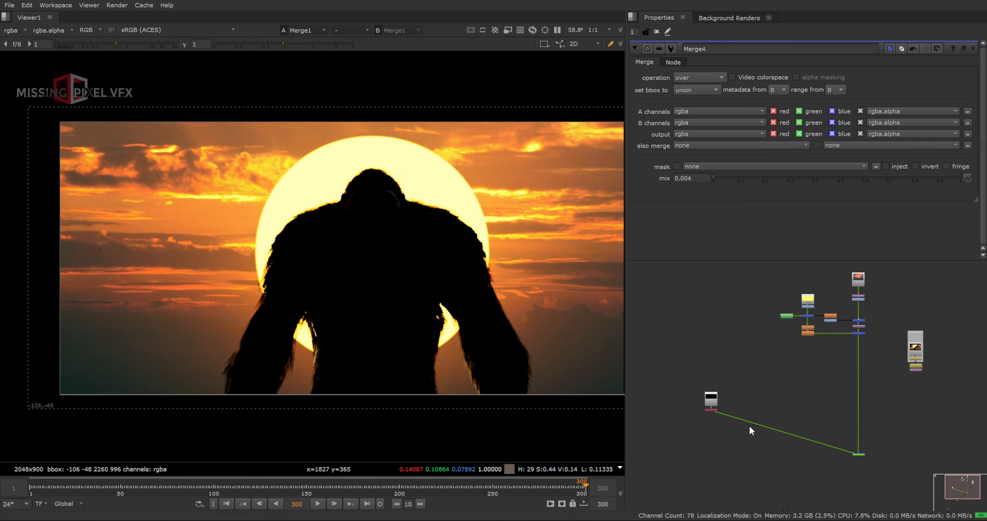
scroll(728, 421, "up", 5)
key("Tab")
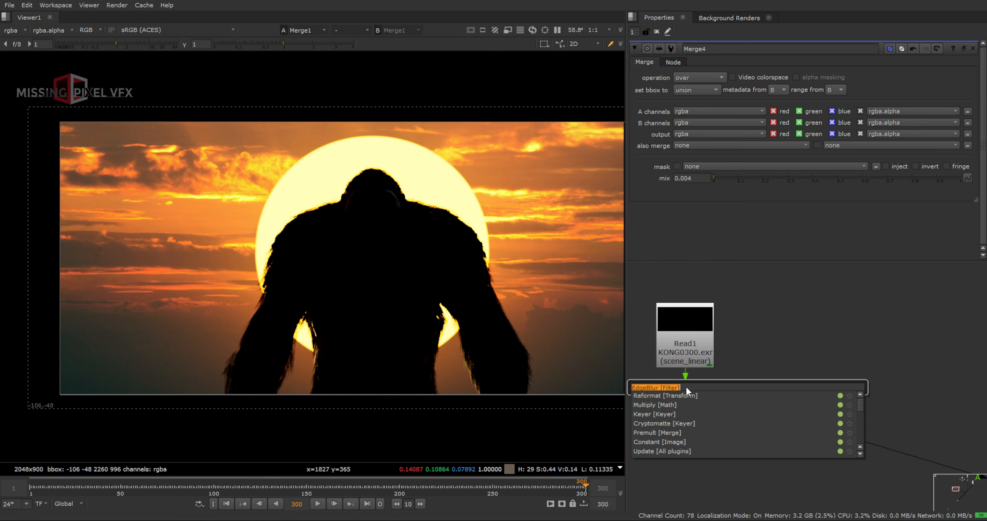
type("unpre")
key("Return")
key("Tab")
type("pre")
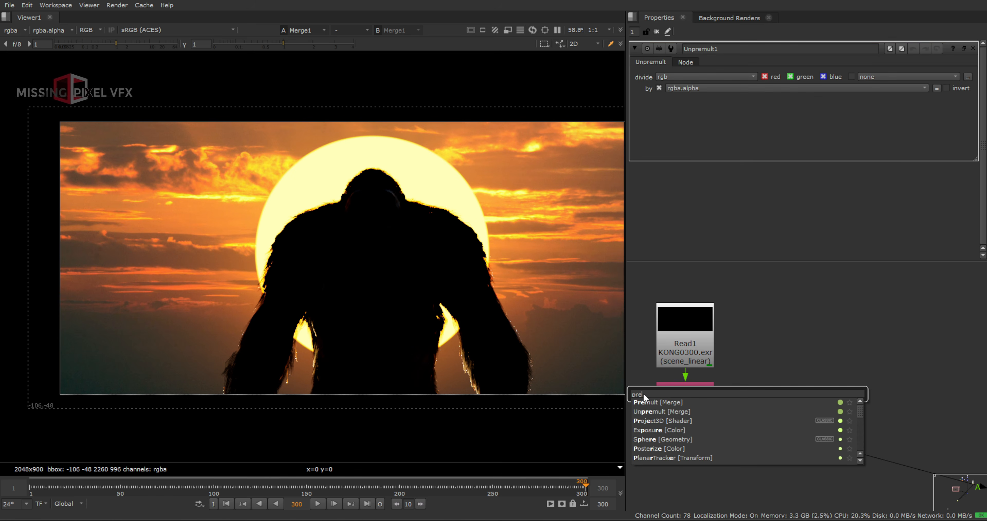
key("Return")
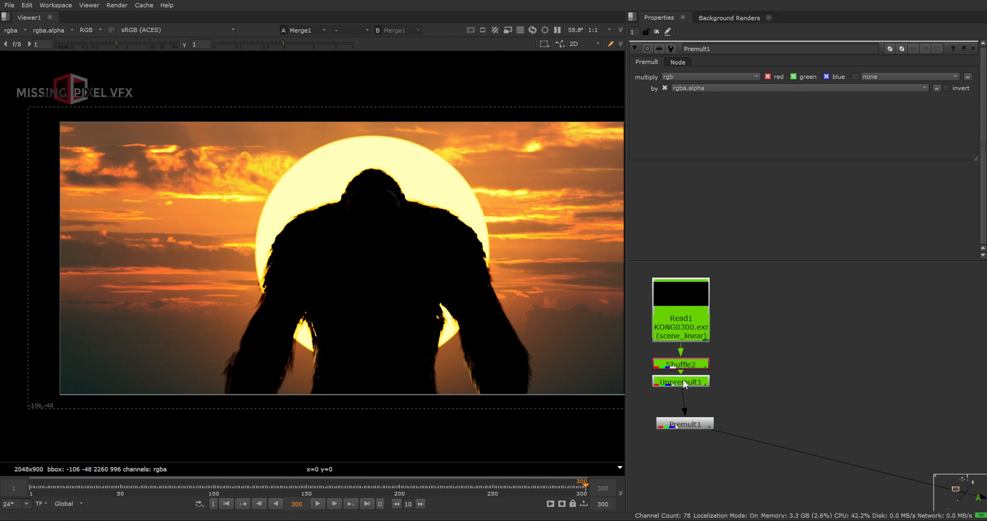
- Try a Grade with blackpoint -0.075 between Unpremult and Premult, and delete the three added nodes
key("g")
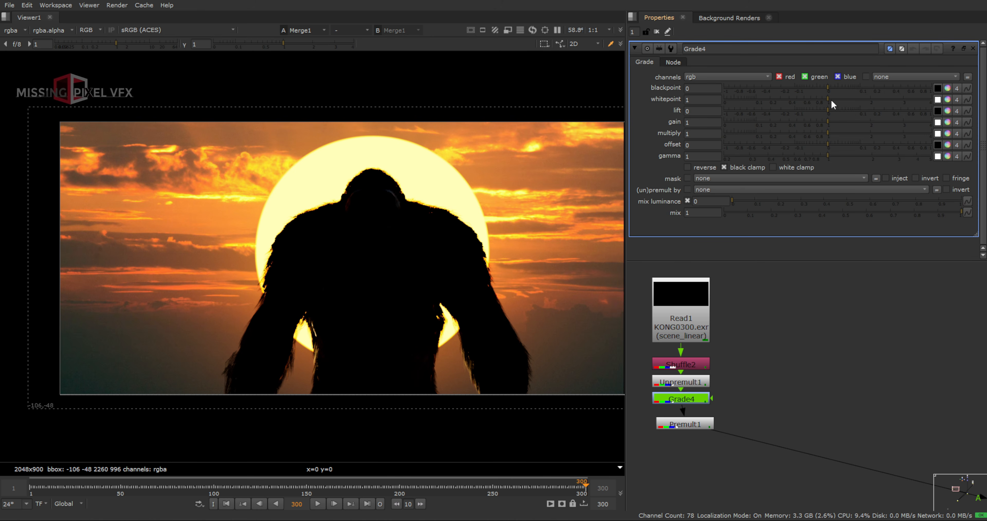
left_click_drag(827, 88, 799, 87)
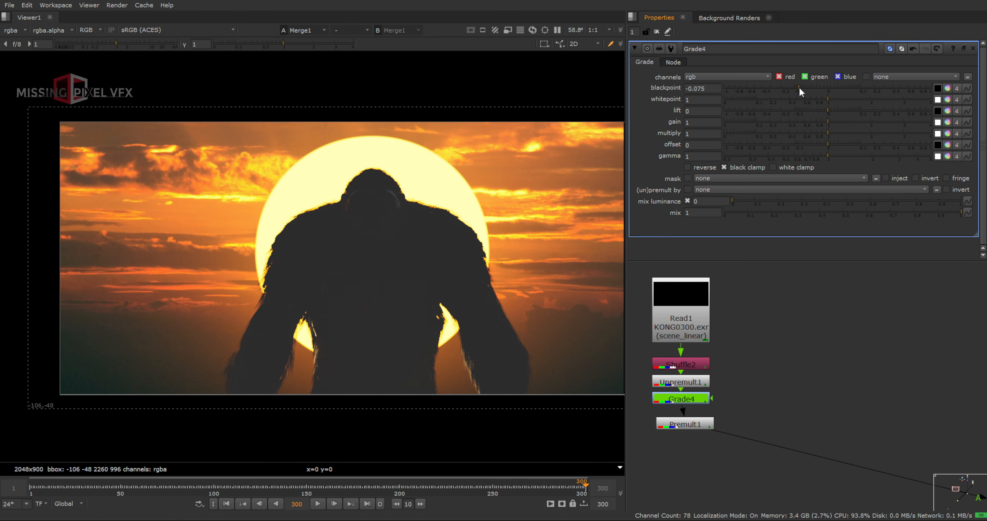
left_click_drag(742, 383, 607, 479)
key("Delete")
key("Delete")
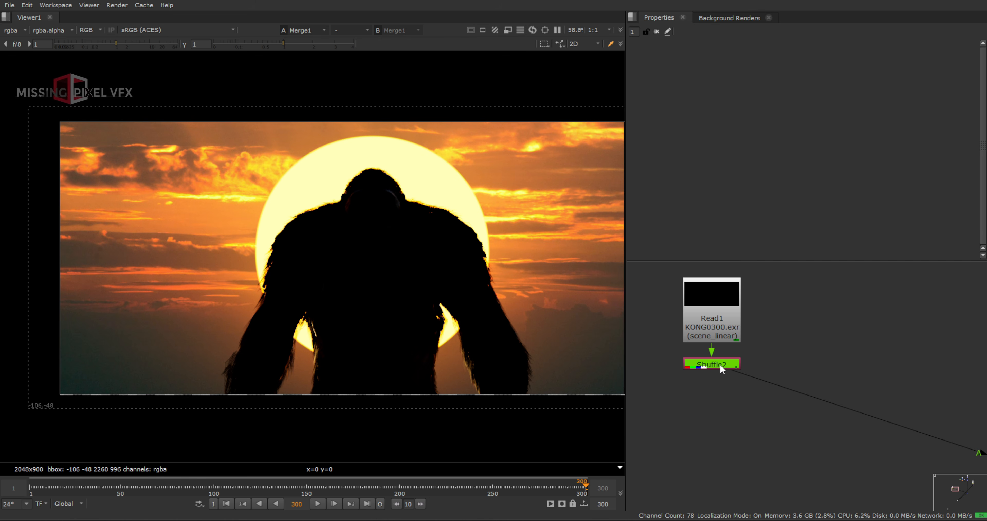
- Add an OCIOColorSpace node after Shuffle2 and set its output colorspace to ACES - ACES2065-1
key("Tab")
type("ocio")
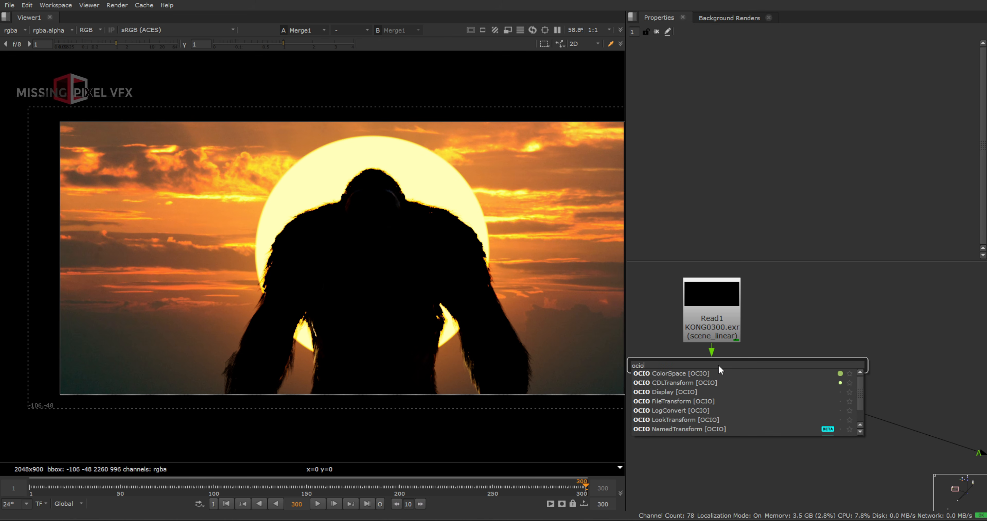
key("Down")
key("Return")
key("Return")
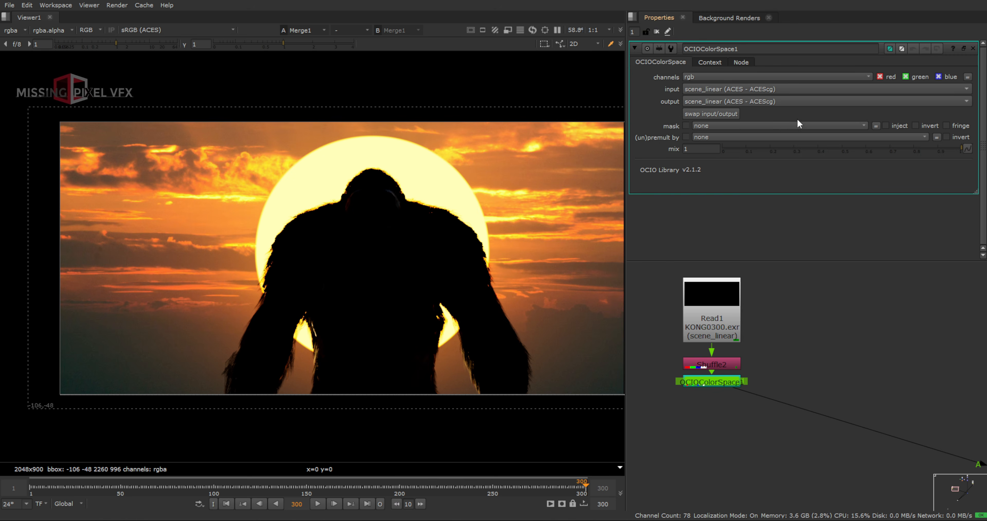
left_click(765, 99)
mouse_move(805, 231)
mouse_move(862, 233)
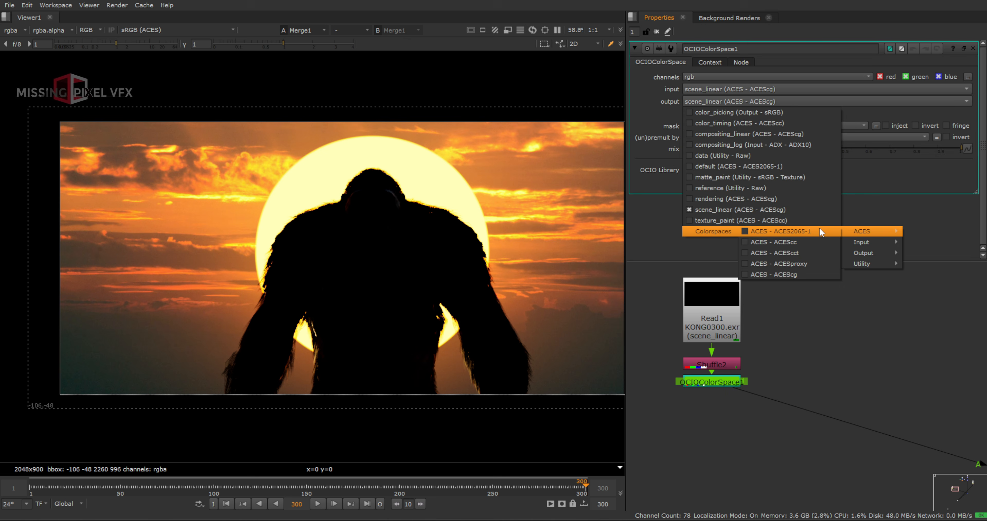
left_click(819, 230)
left_click(776, 351)
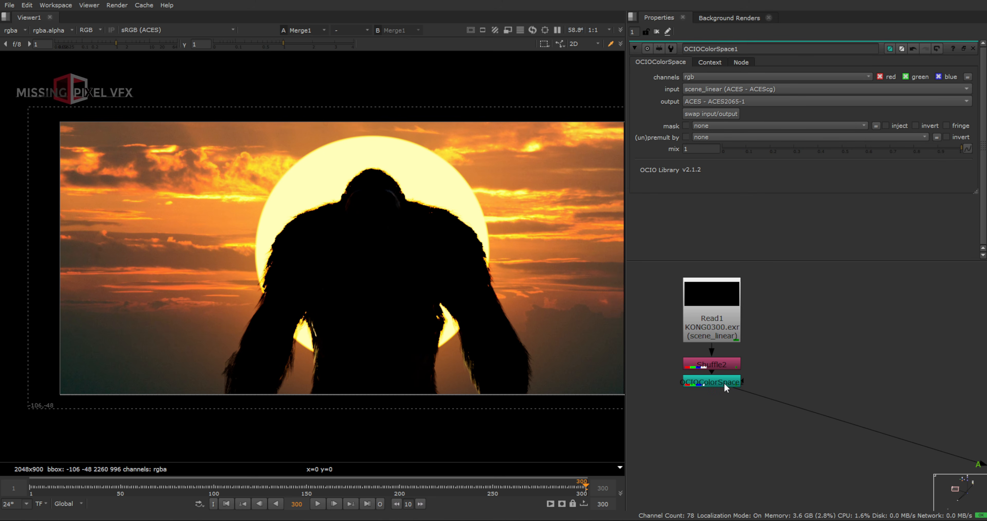
- Insert a Dot directly below the OCIOColorSpace node to route its connection squarely toward Merge1
left_click(724, 382)
scroll(724, 382, "down", 4)
scroll(817, 442, "down", 4)
left_click_drag(805, 403, 772, 459, "ctrl")
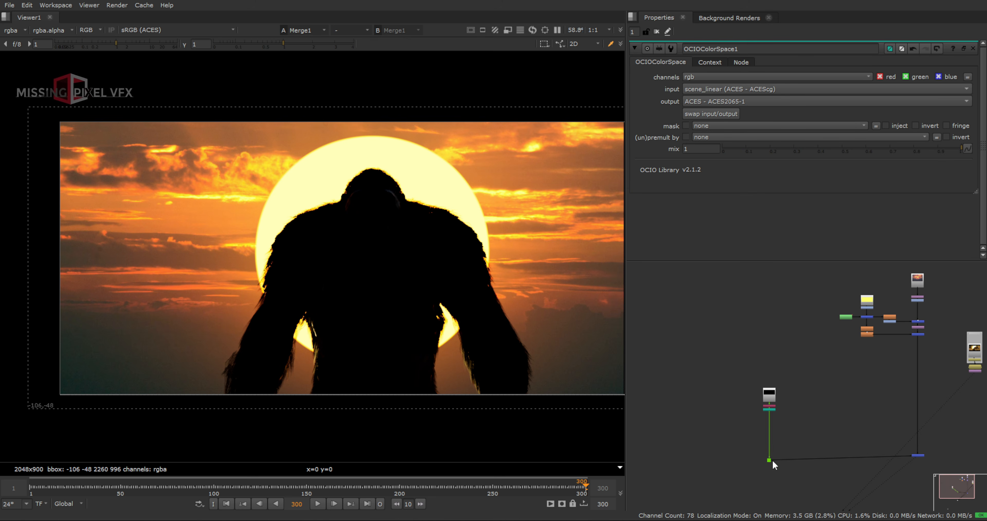
left_click(813, 431)
- Add a Merge node below Merge1 and connect its B input to Merge1
scroll(818, 403, "up", 5)
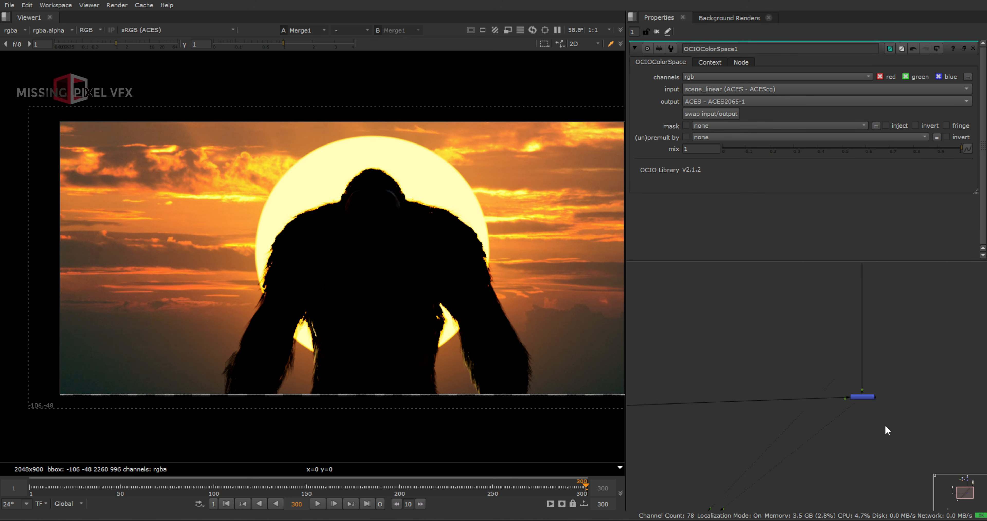
key("m")
left_click_drag(886, 430, 859, 448)
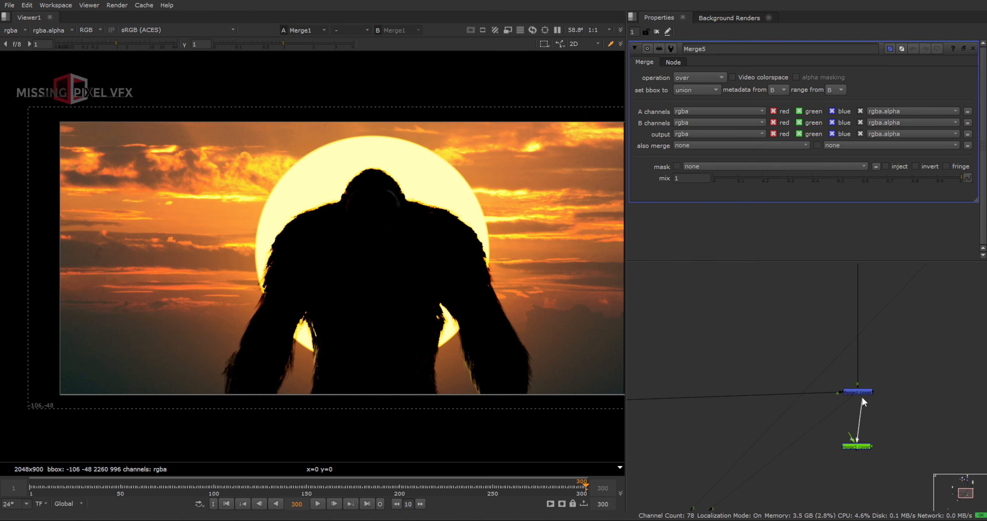
left_click_drag(862, 396, 856, 388)
middle_click_drag(903, 432, 858, 430)
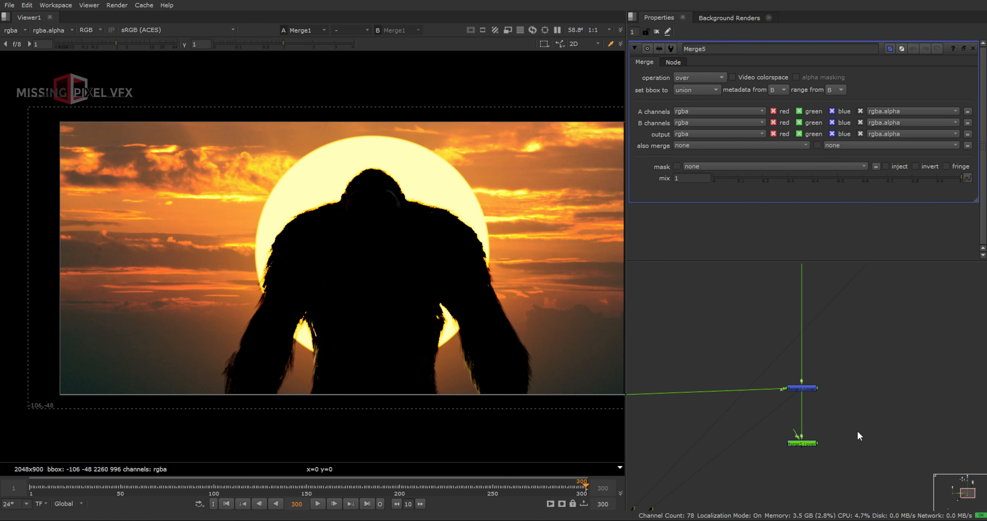
- Feed the A input of Merge5 from Merge2's sky and sun output, routing the connection through two Dots
left_click(858, 431)
key("period")
left_click_drag(793, 433, 861, 433)
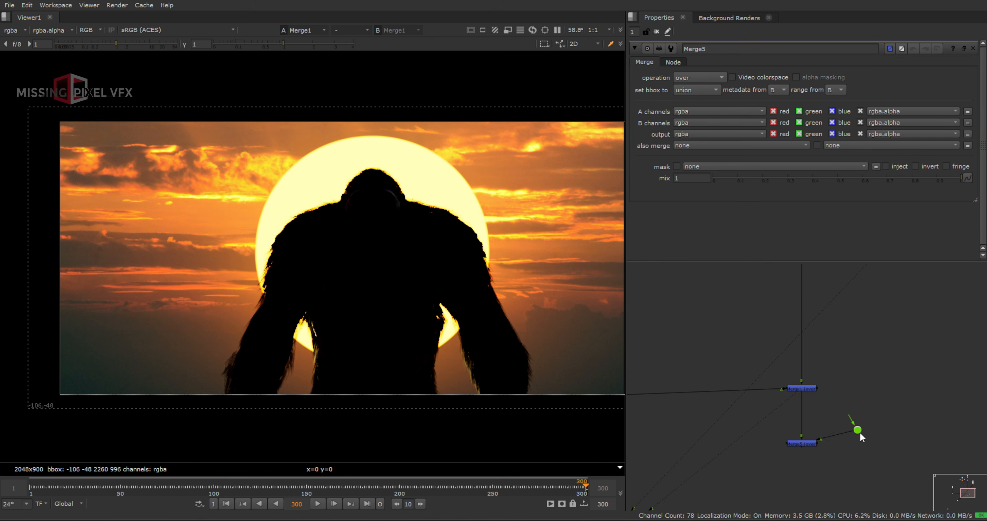
scroll(842, 356, "down", 5)
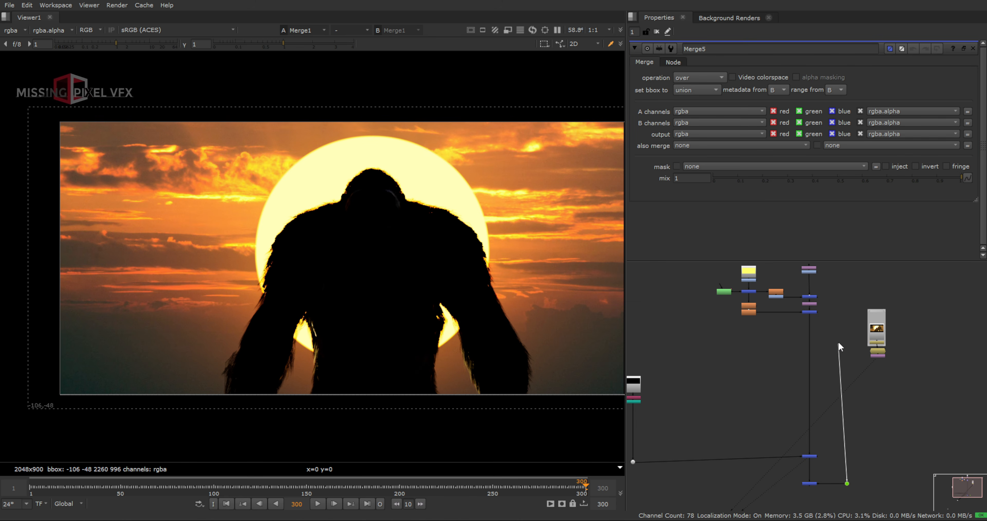
left_click_drag(839, 341, 812, 312)
left_click_drag(829, 398, 846, 312, "ctrl")
- View the output of the Dot feeding Merge5, and view Merge5 itself
scroll(839, 459, "up", 3)
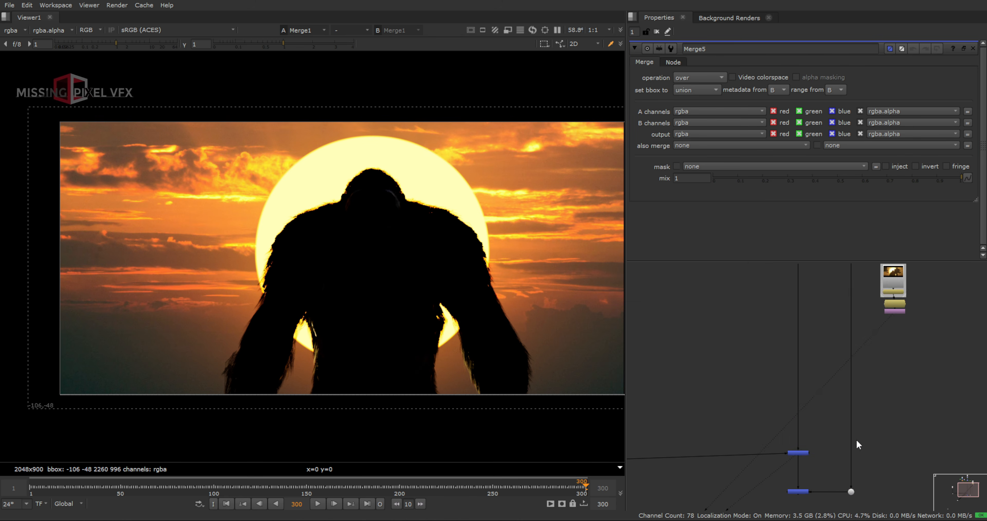
scroll(856, 439, "up", 1)
middle_click_drag(856, 439, 871, 356)
left_click_drag(911, 405, 828, 464)
key("1")
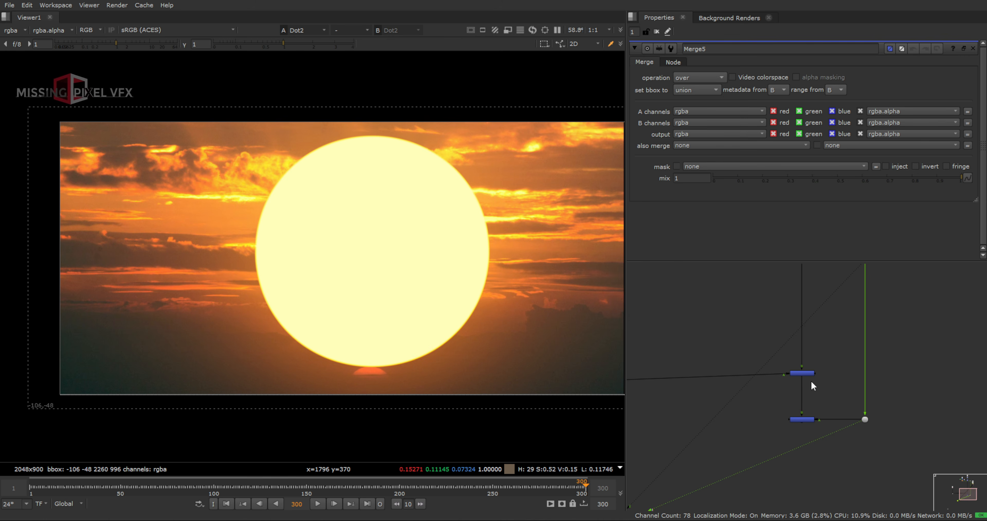
left_click_drag(840, 397, 811, 439)
key("1")
scroll(797, 411, "up", 3)
scroll(797, 411, "up", 1)
middle_click_drag(840, 429, 770, 382)
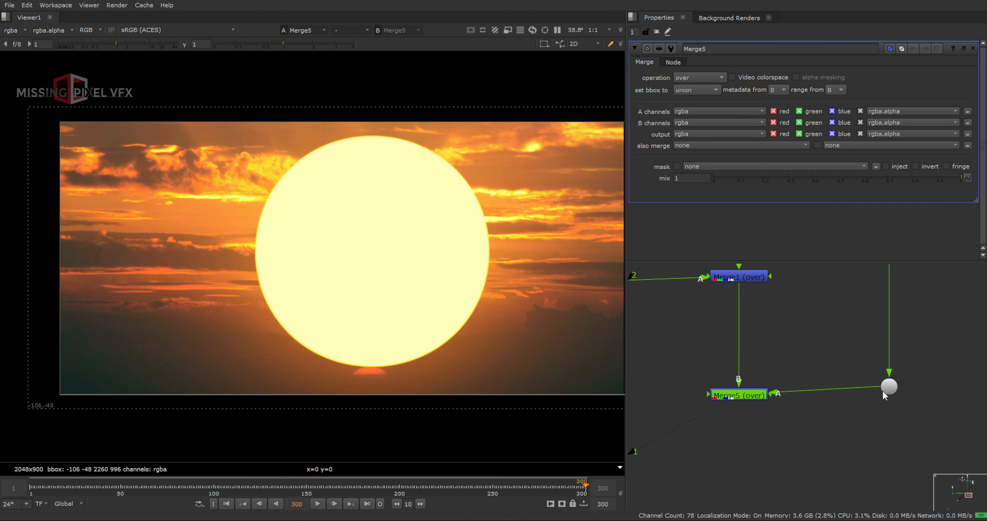
- Insert a Blur node between the Dot and Merge5's A input, and set its size to 900
left_click_drag(883, 394, 891, 368)
type("b")
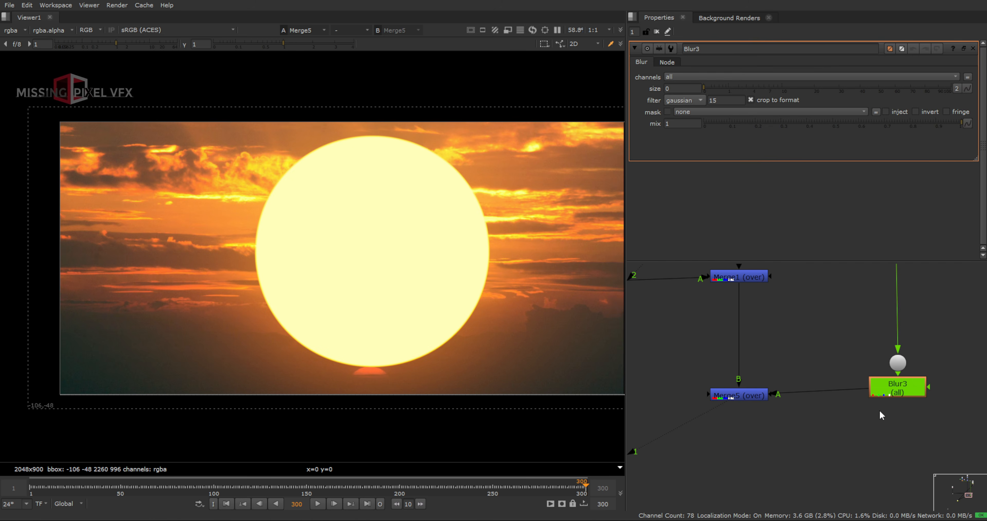
type("100")
key("Return")
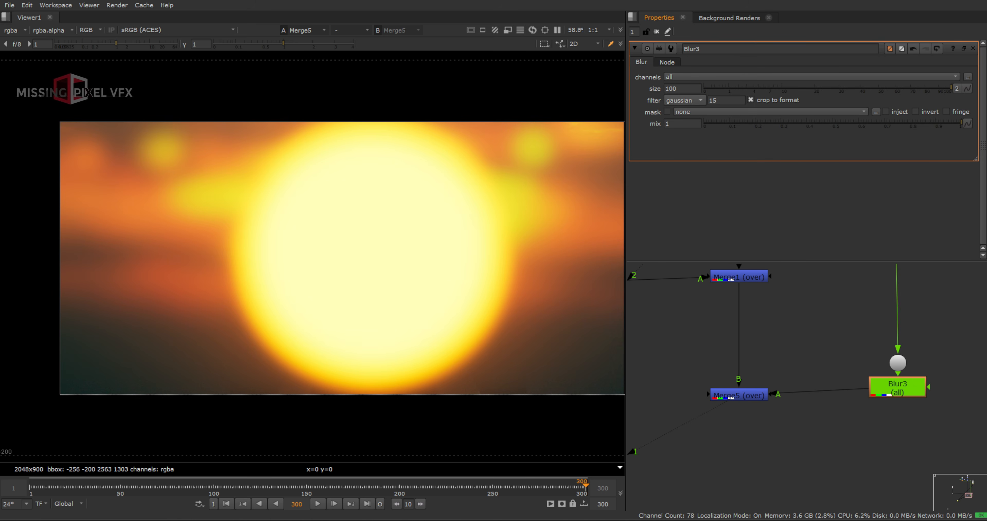
left_click(685, 90)
key("Up")
key("Up")
key("Up")
key("Up")
key("Up")
key("Up")
key("Up")
key("Up")
- Add a Clamp node and insert it into the connection above the Dot that feeds the new blur
left_click(863, 316)
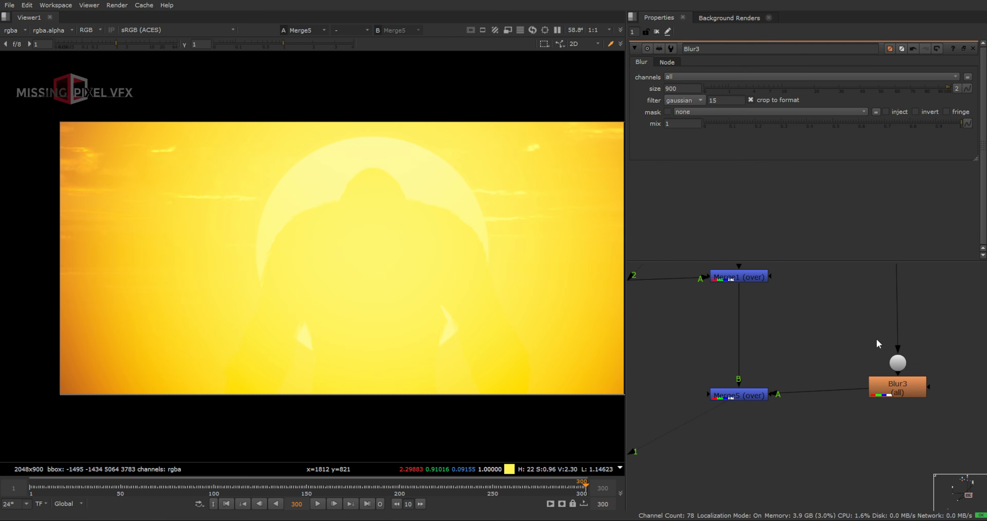
key("Tab")
type("clamp")
key("Return")
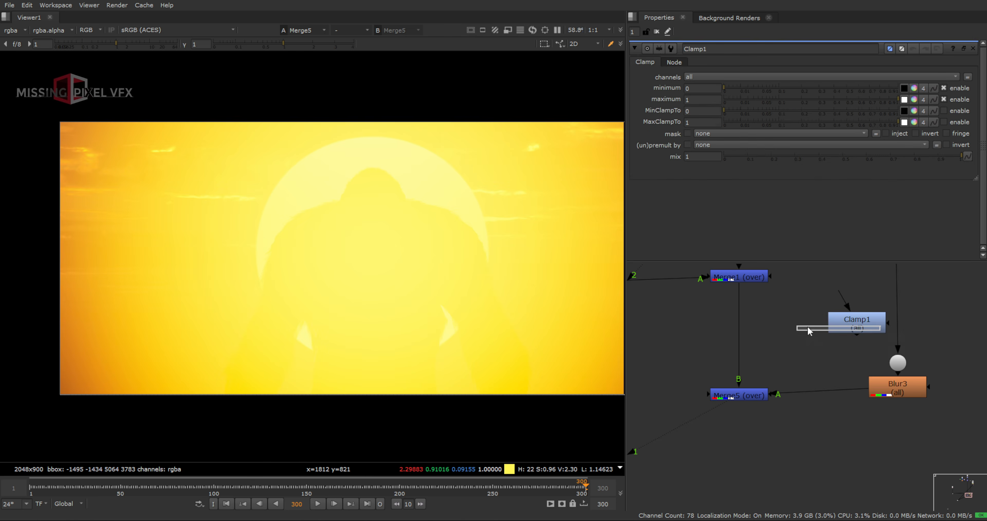
left_click(895, 316)
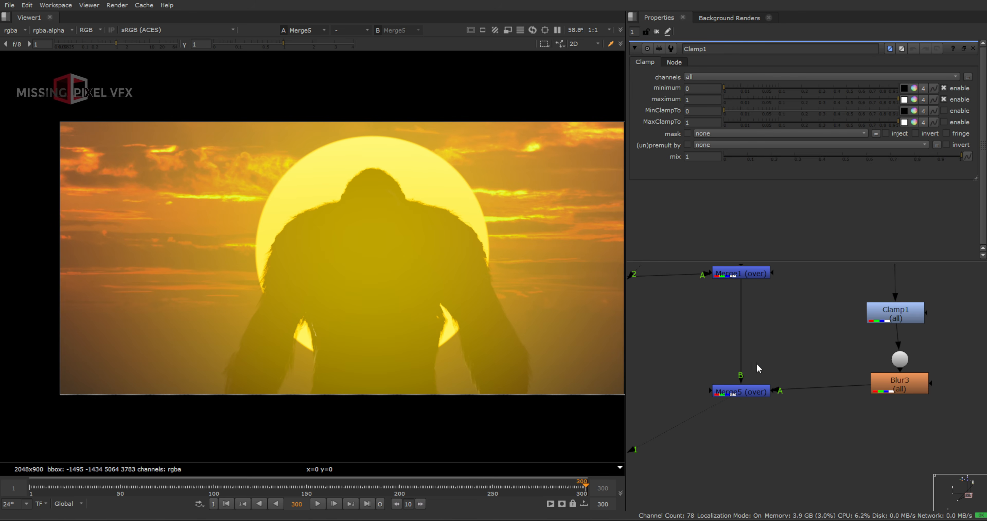
- Set Merge5's operation to average and its mix to 0.215
double_click(746, 392)
left_click(686, 79)
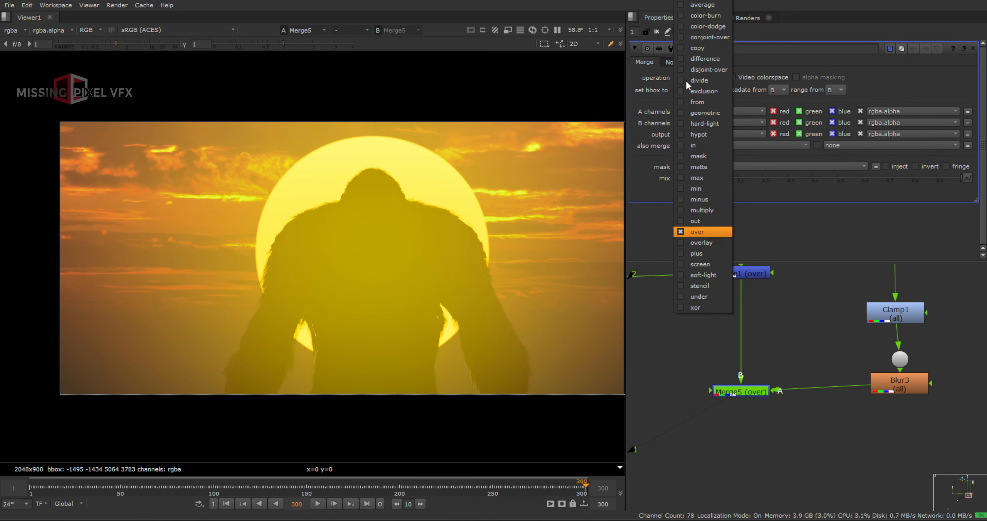
left_click(704, 5)
left_click(742, 178)
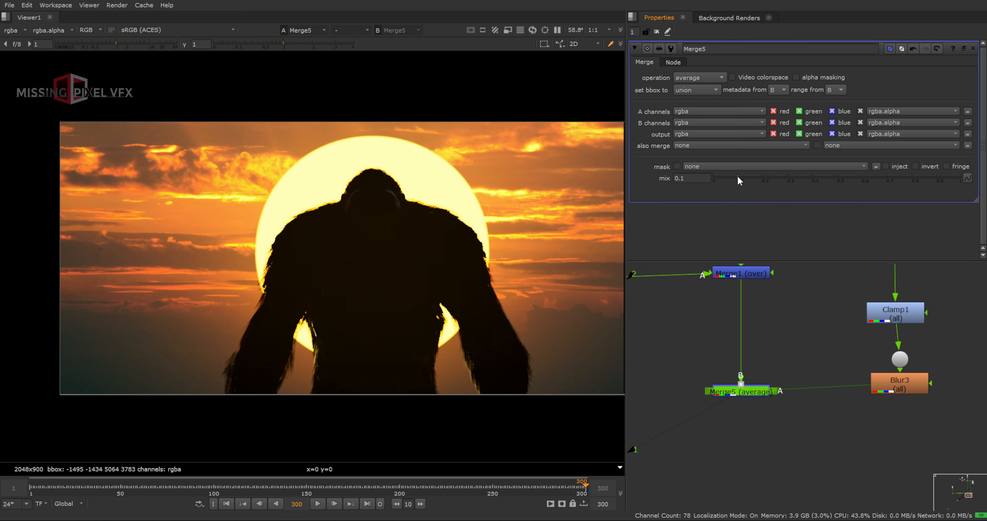
left_click_drag(754, 178, 766, 178)
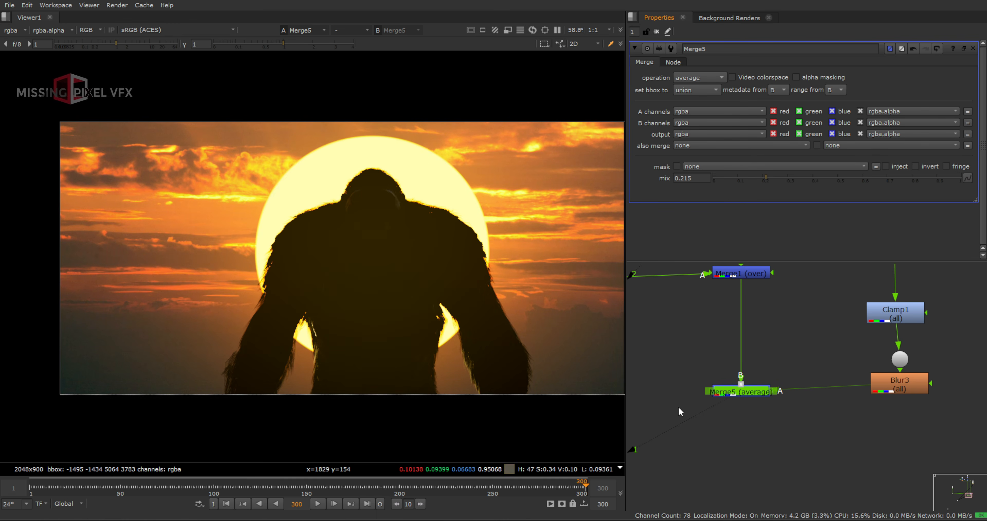
- Set Merge5's bounding box to B and close the open node properties
scroll(352, 262, "up", 5)
scroll(407, 212, "down", 3)
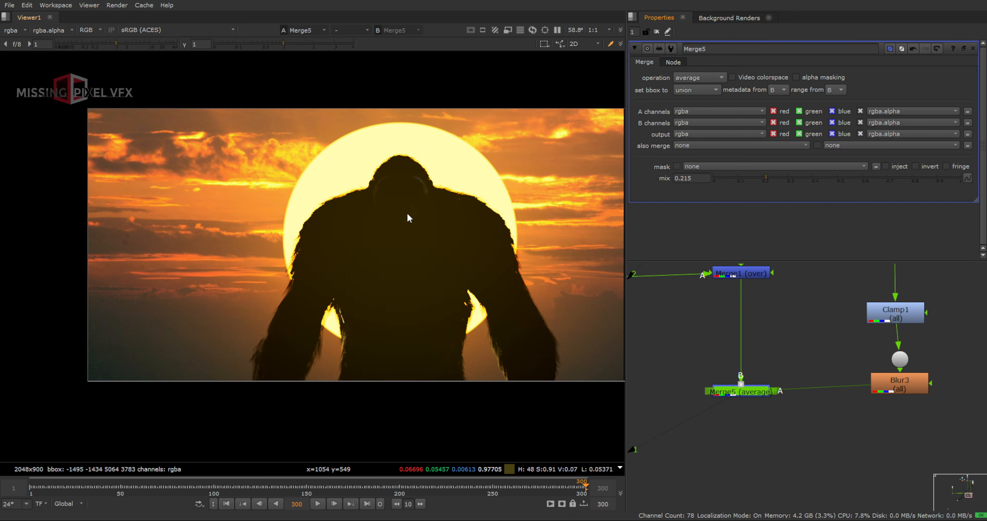
scroll(419, 202, "down", 4)
scroll(419, 203, "down", 3)
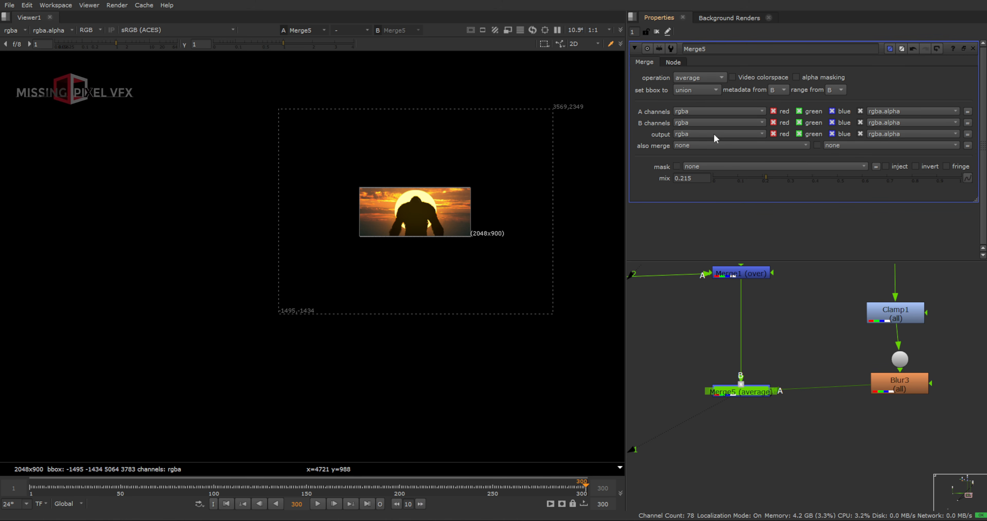
left_click(695, 90)
left_click(699, 123)
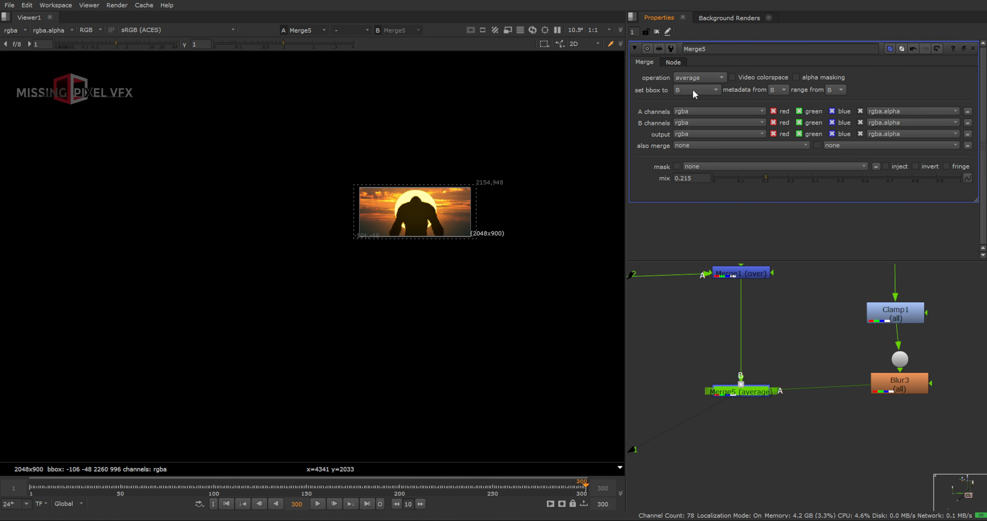
left_click(656, 32)
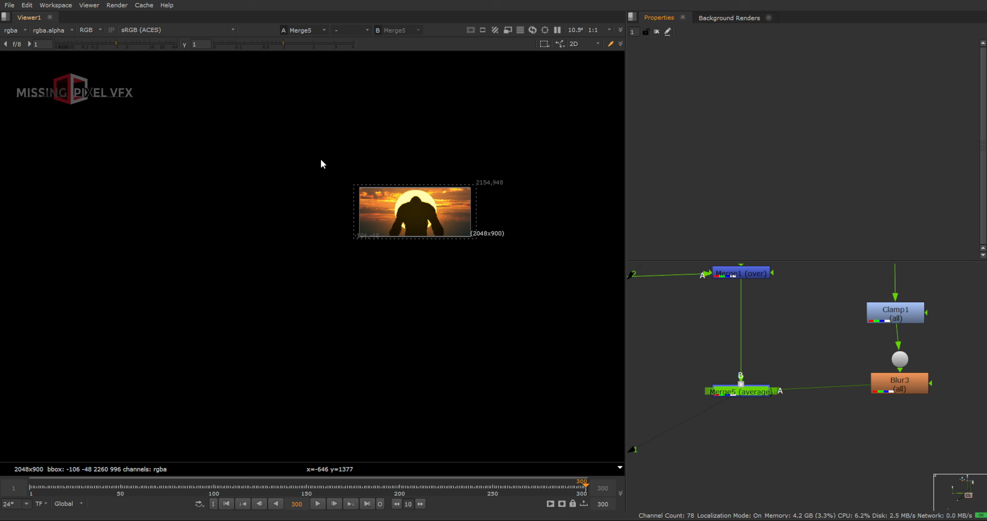
- Remove the Dot above Blur3, level Blur3 with Merge5, and insert a Grade node directly below Clamp1
left_click_drag(888, 382, 887, 392)
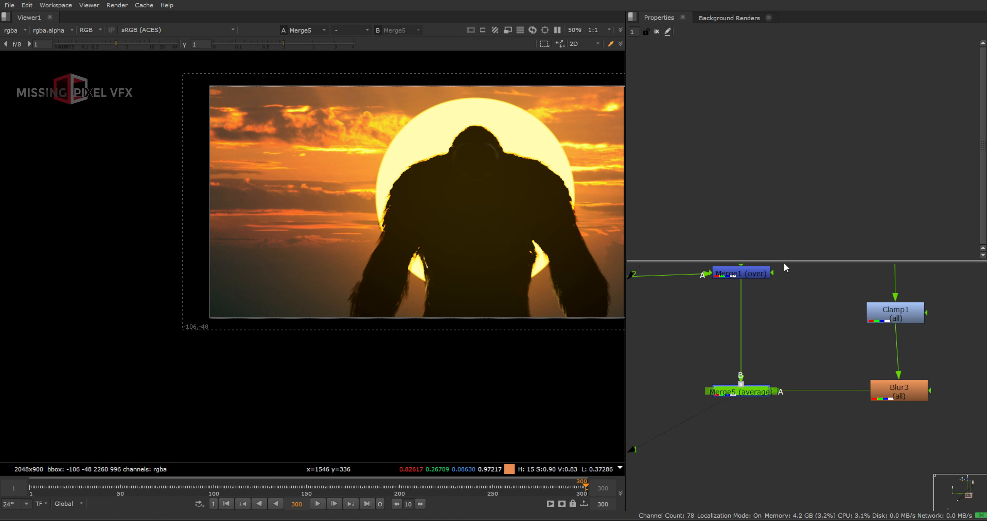
scroll(860, 315, "up", 2)
left_click(896, 310)
key("g")
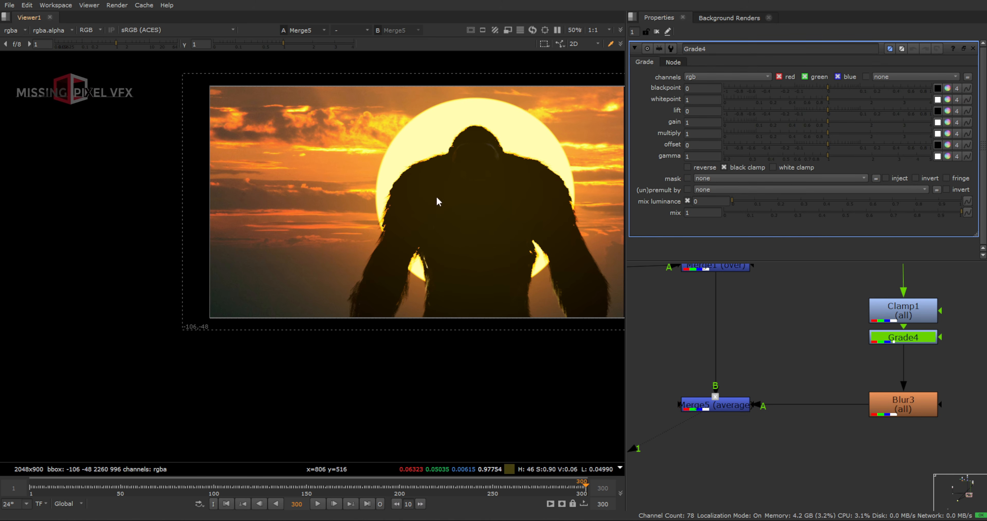
- Warm the background light with Grade4 by setting its red gain to 1.14 and blue gain to 0.83
scroll(483, 205, "up", 2)
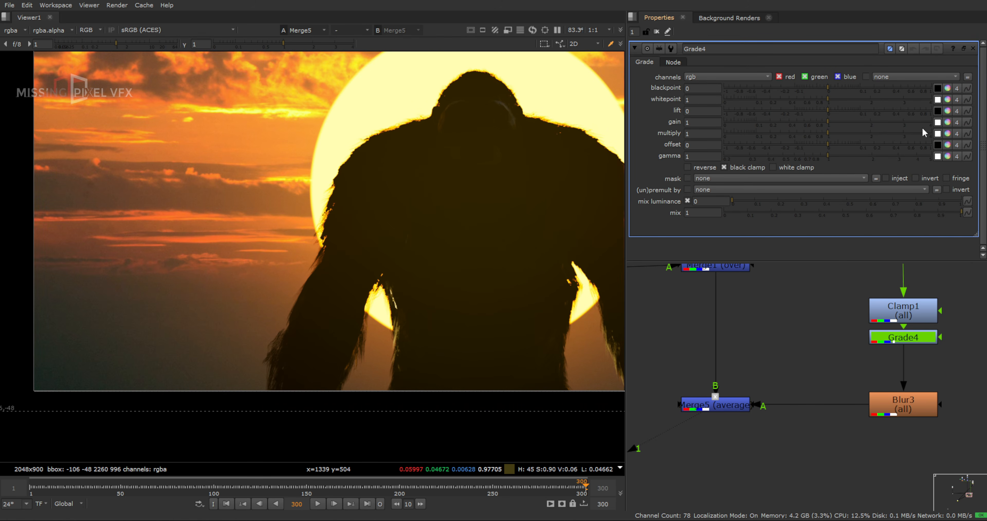
left_click(947, 122)
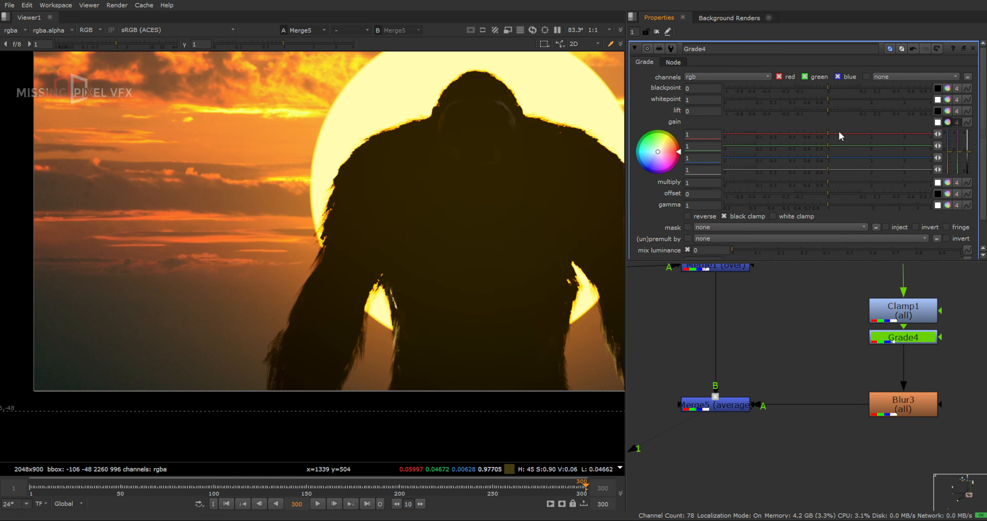
left_click(834, 134)
left_click(816, 157)
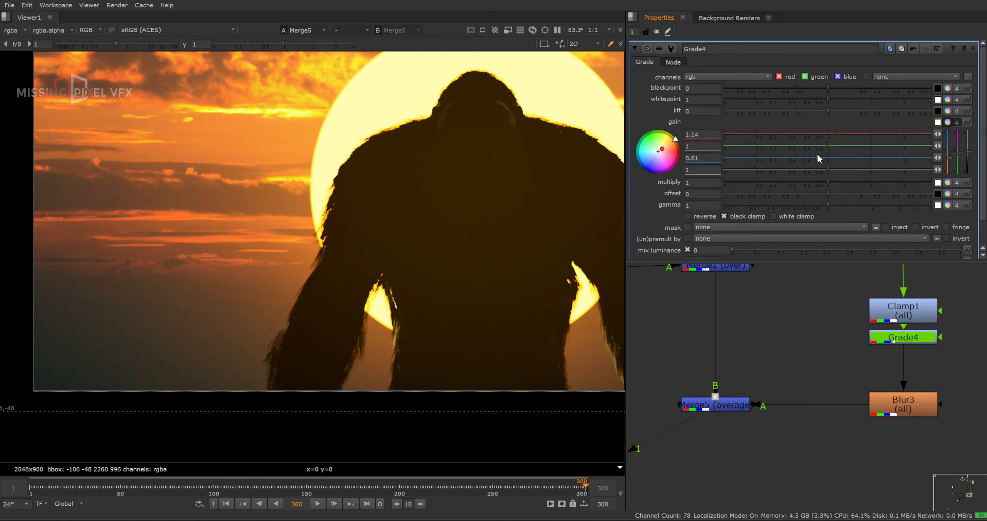
left_click(818, 157)
- Compare the helicopter reference image with the Merge5 composite by alternating between them in the viewer
scroll(799, 370, "down", 5)
left_click_drag(794, 356, 766, 388)
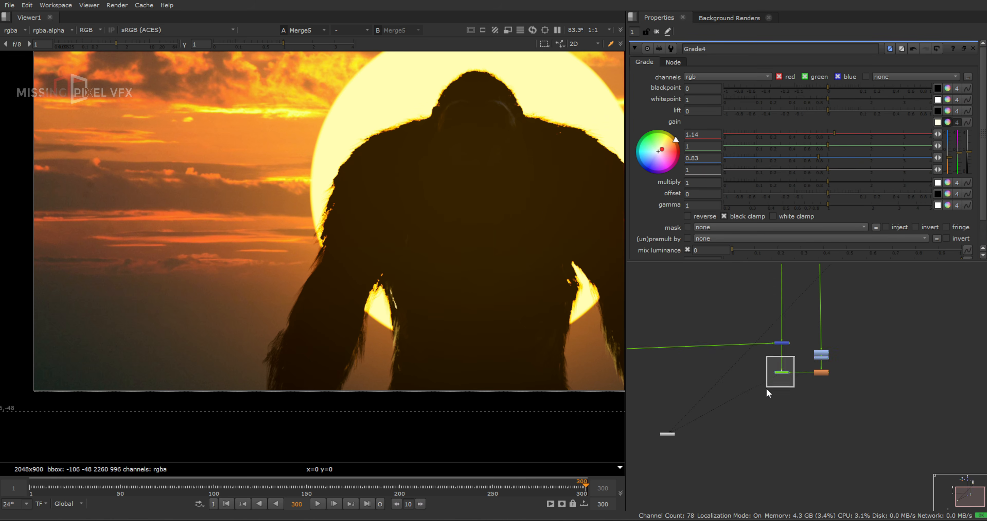
scroll(768, 383, "down", 4)
scroll(815, 323, "up", 4)
left_click(795, 326)
key("2")
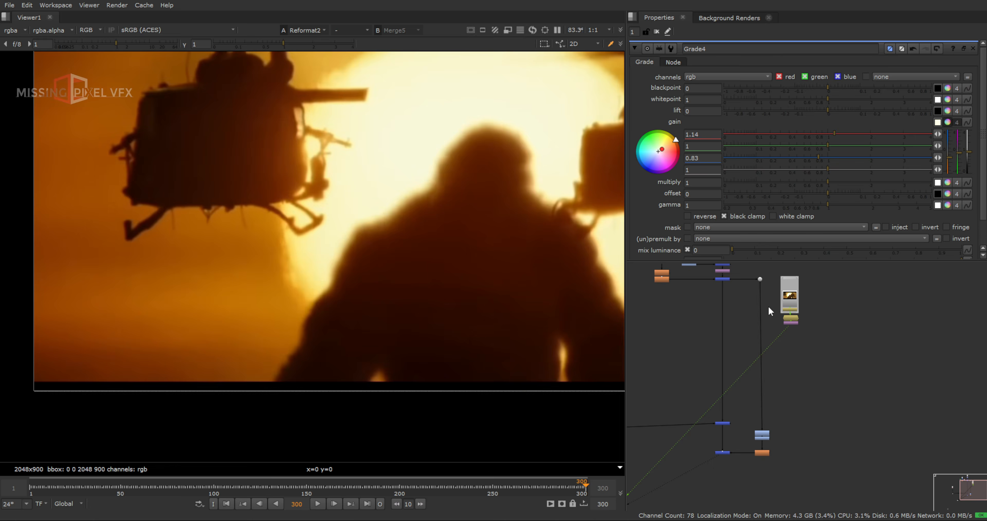
scroll(491, 188, "down", 4)
middle_click_drag(490, 189, 424, 197)
key("1")
key("2")
key("1")
key("2")
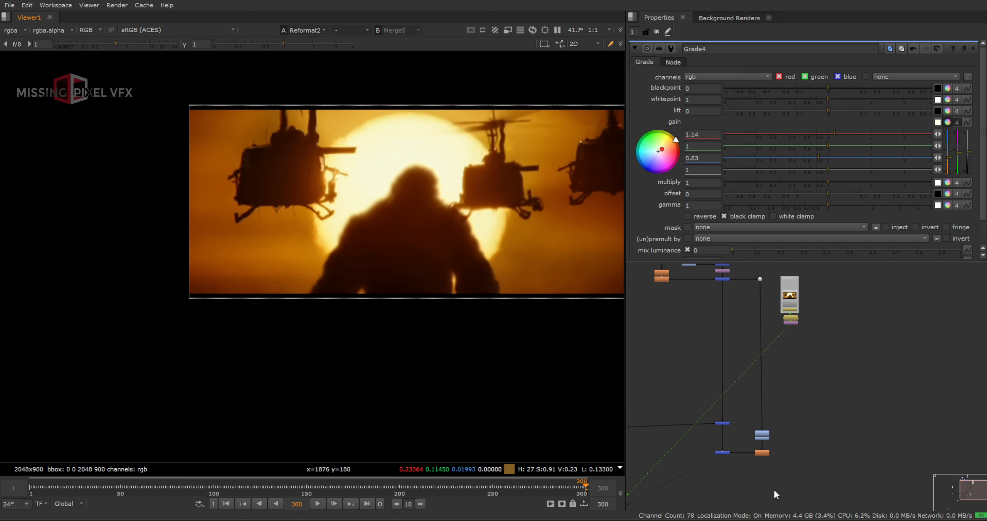
- Raise Grade4's red gain to 1.42 and view the Merge5 composite
scroll(784, 413, "up", 5)
left_click(846, 133)
key("1")
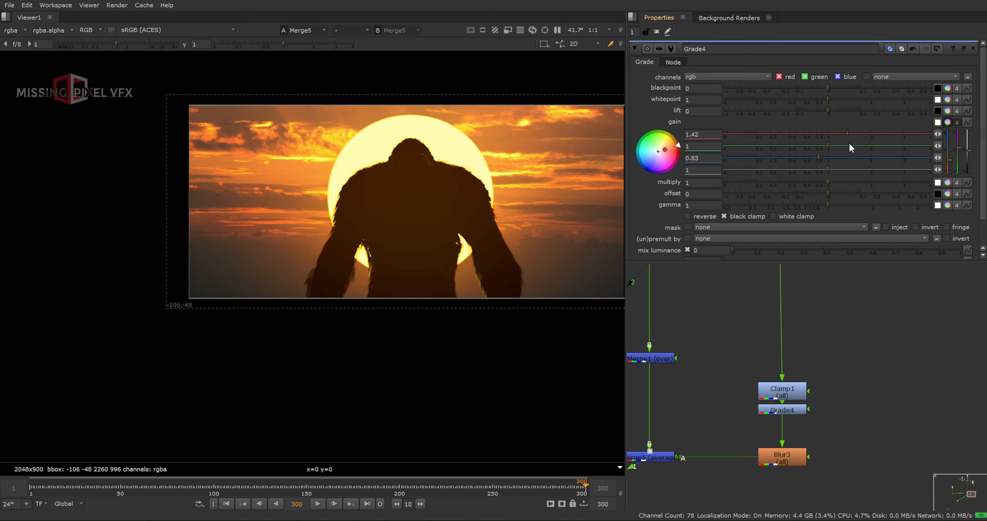
- Compare the reference and Merge5 side by side with the viewer's under wipe, placing the split across the silhouette
scroll(836, 432, "down", 8)
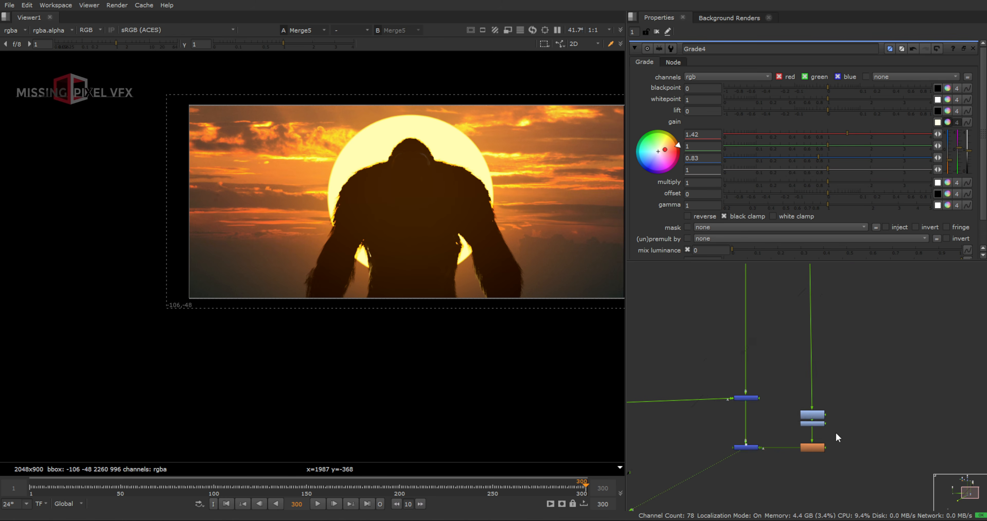
left_click(846, 315)
key("1")
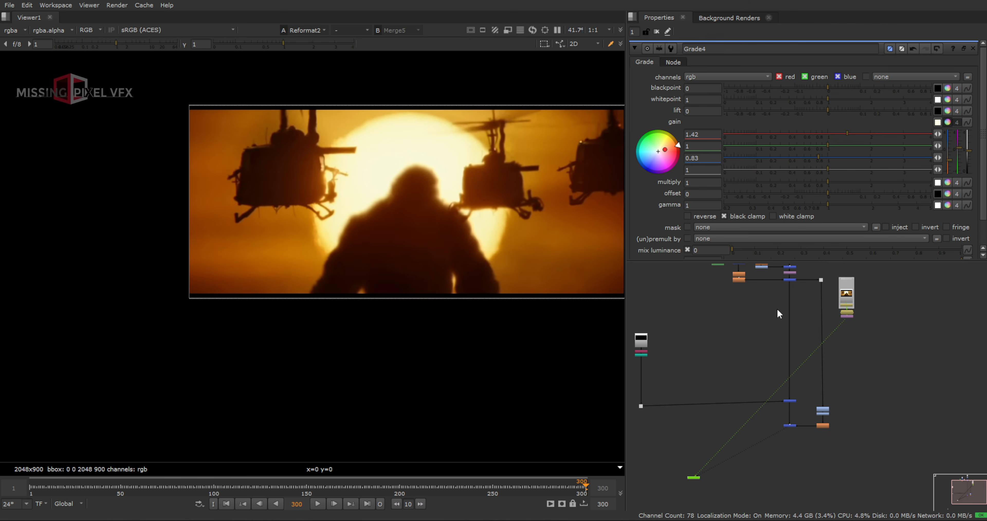
left_click(351, 30)
left_click(364, 71)
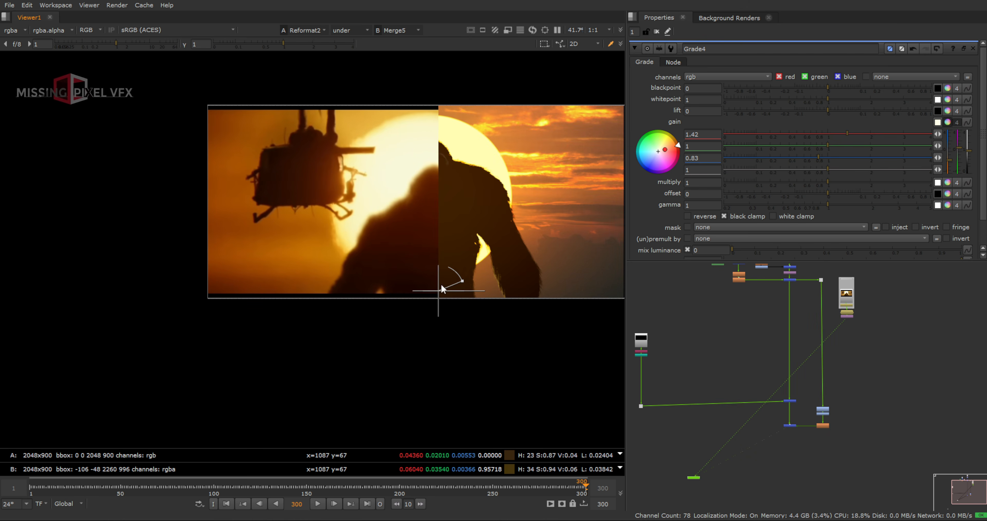
left_click_drag(406, 342, 427, 347)
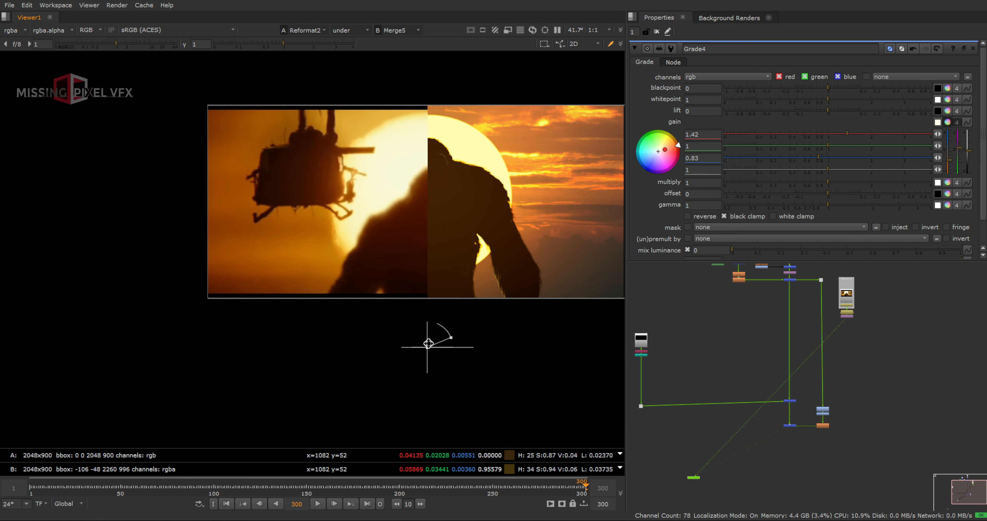
scroll(451, 212, "up", 3)
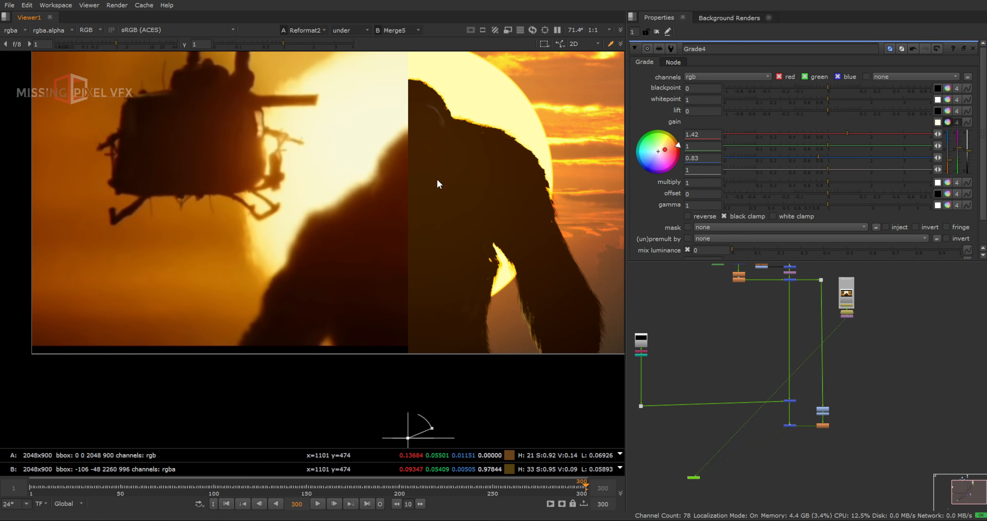
- Set Merge5's mix to 0.135, check the silhouette tone against the reference, and turn off the viewer wipe
scroll(778, 425, "up", 5)
double_click(812, 421)
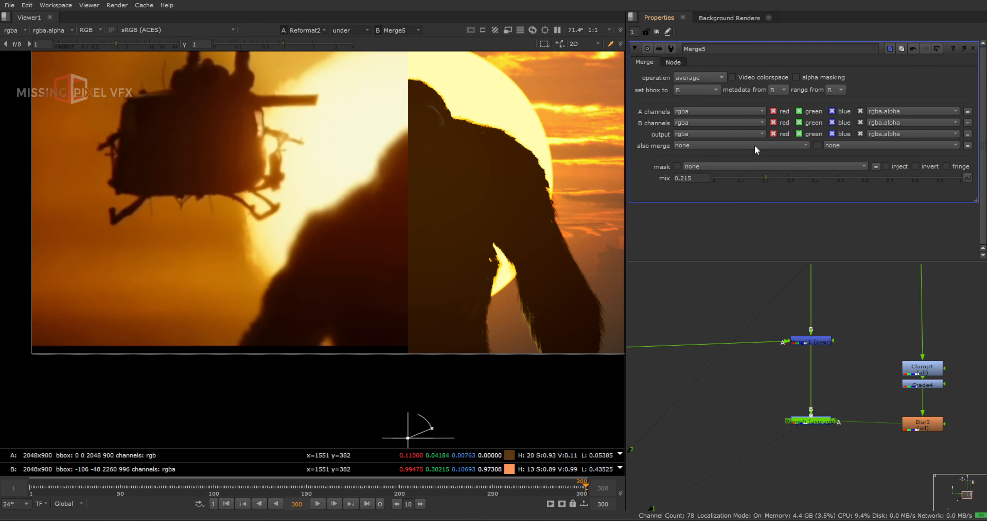
left_click_drag(751, 184, 744, 183)
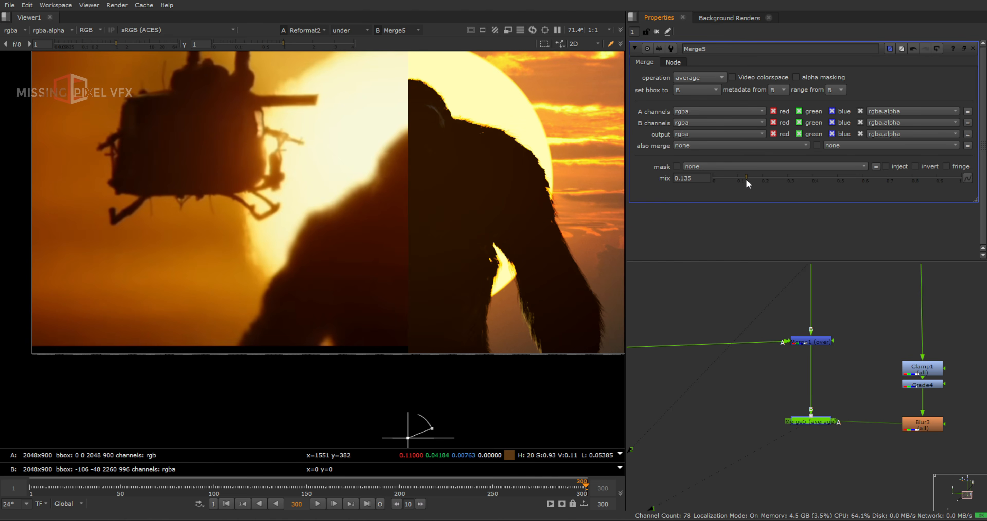
scroll(429, 220, "up", 1)
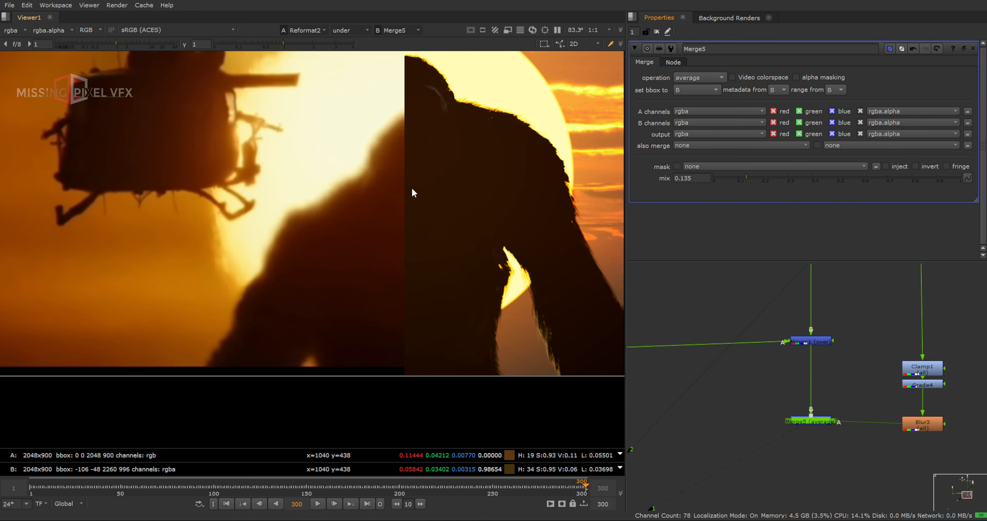
scroll(399, 220, "up", 2)
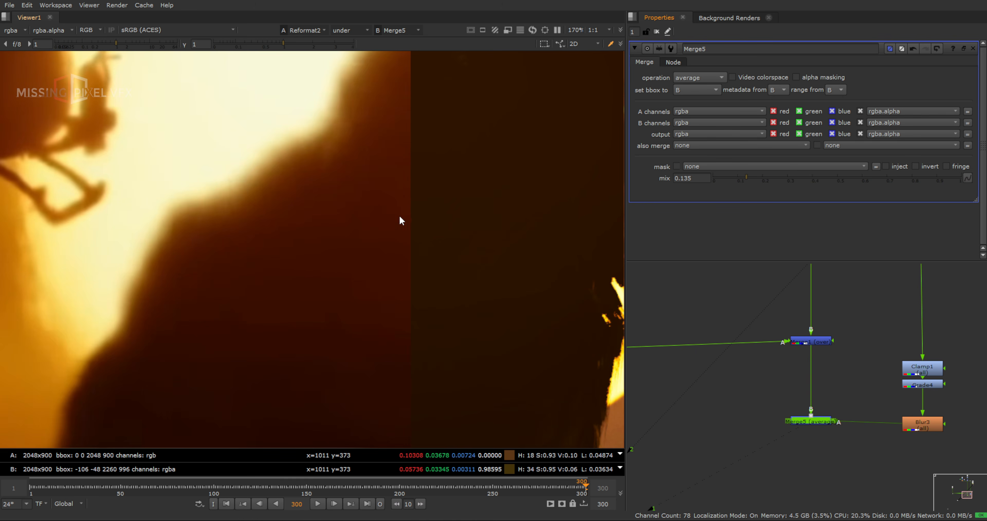
scroll(390, 214, "down", 3)
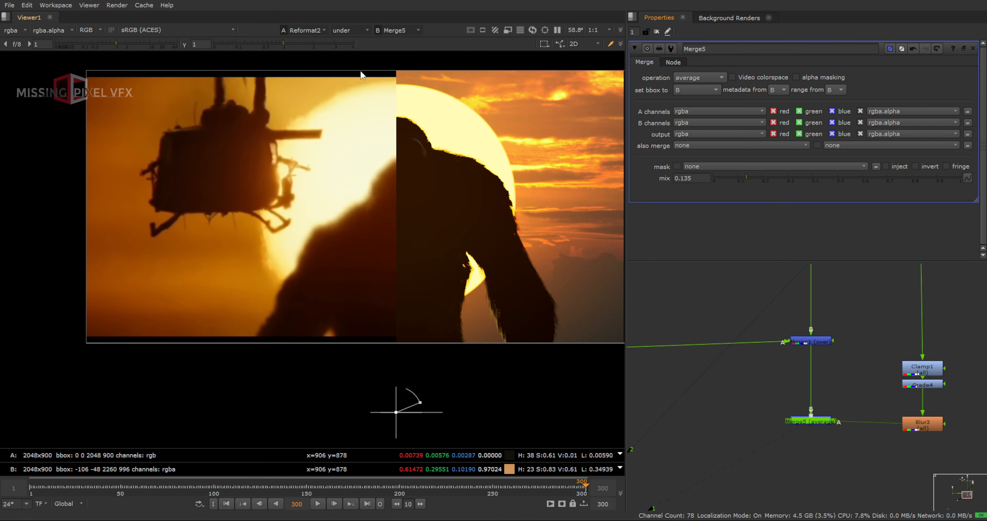
left_click(345, 31)
left_click(347, 61)
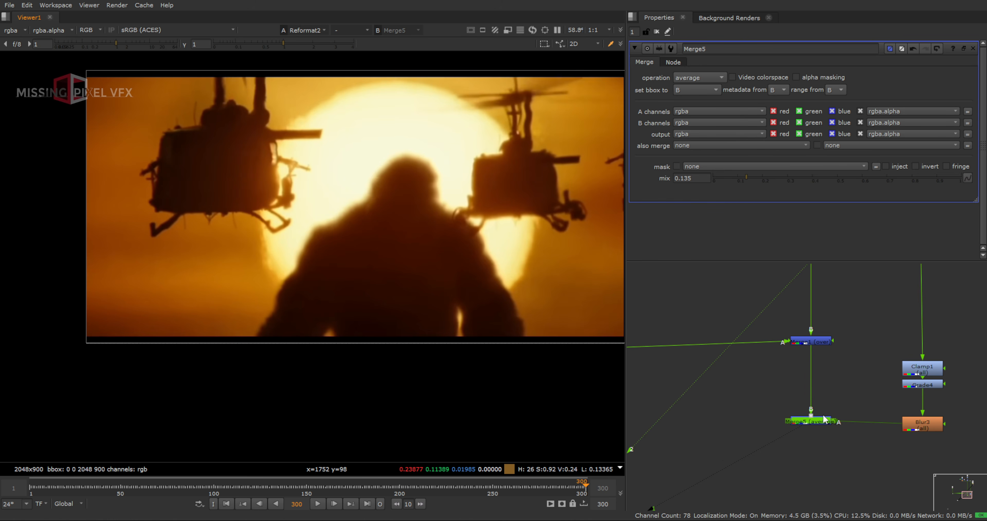
- Move Merge5, Clamp1, Grade4 and Blur3 down together to make room below Merge1
scroll(823, 410, "down", 8)
middle_click_drag(830, 405, 808, 380)
scroll(822, 375, "up", 3)
left_click_drag(866, 428, 719, 365)
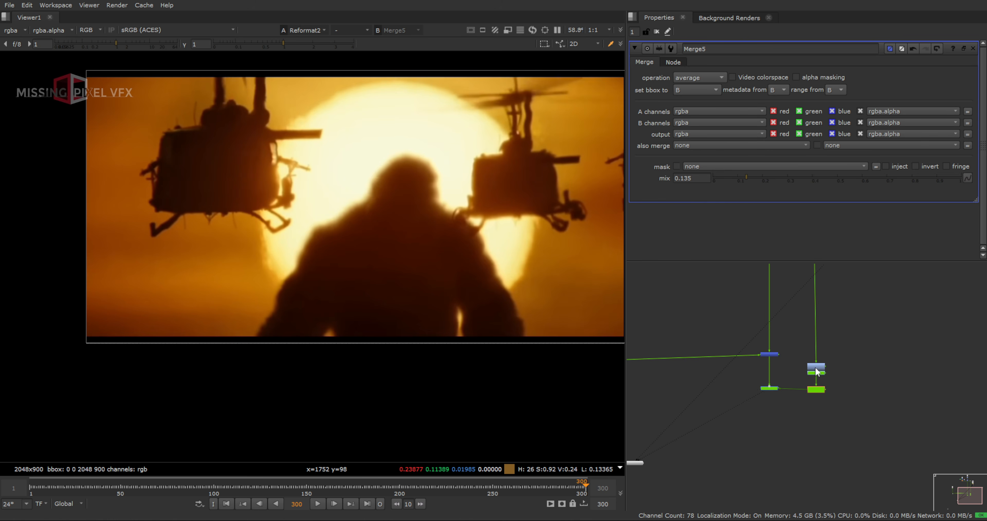
left_click_drag(814, 366, 815, 419)
scroll(807, 418, "up", 3)
left_click(795, 418)
scroll(795, 402, "up", 1)
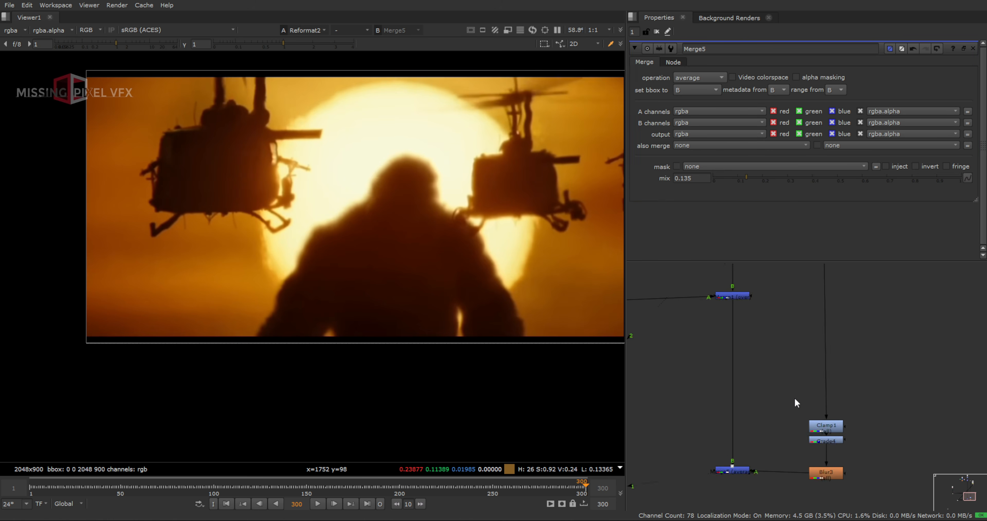
- Insert a Merge node between Merge1 and Merge5, and feed its A input from a new Dot above Clamp1
key("m")
left_click_drag(789, 369, 826, 356)
left_click(826, 356, "ctrl")
- Shift the branch with the new Dot, Clamp1, Grade4 and Blur3 farther right of the merge column
scroll(833, 364, "down", 3)
left_click_drag(896, 336, 786, 448)
left_click_drag(828, 427, 913, 427)
scroll(884, 361, "down", 2)
middle_click_drag(903, 304, 846, 420)
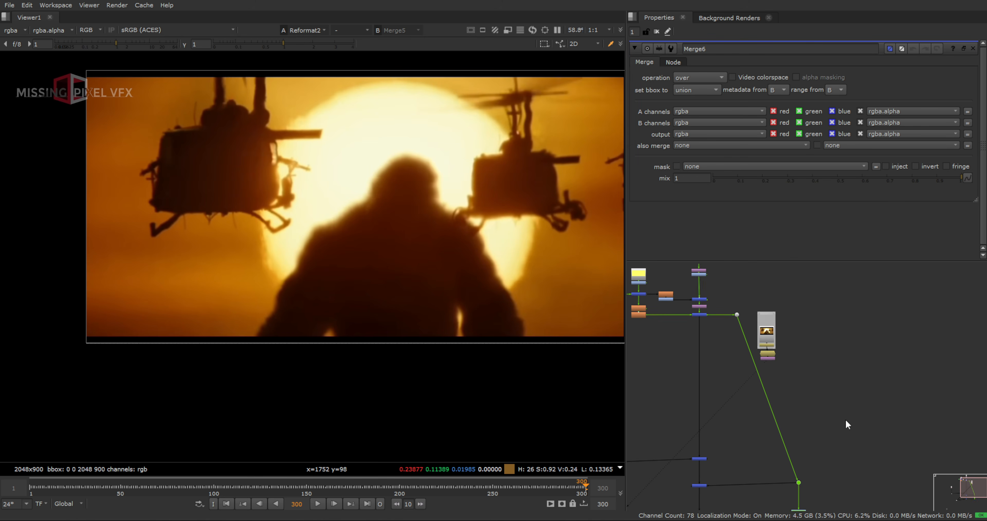
- Move the reference Read and its attached nodes farther right, and shift Merge6 lower in the merge column
left_click_drag(845, 420, 728, 304)
left_click_drag(773, 334, 827, 334)
middle_click_drag(809, 386, 864, 295)
scroll(839, 390, "up", 4)
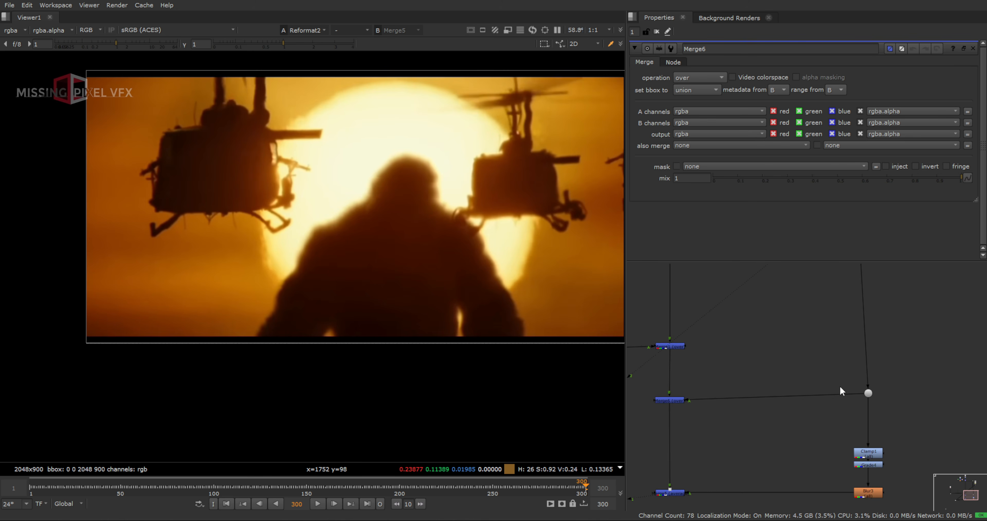
scroll(840, 390, "up", 1)
middle_click_drag(839, 390, 929, 330)
left_click_drag(728, 341, 725, 380)
- Paste a Blur between the branch Dot and Merge6's A input, add a corner Dot on the link, and view Merge6
left_click(910, 397)
key("ctrl+v")
left_click_drag(911, 396, 908, 349)
left_click_drag(907, 349, 868, 337)
left_click(844, 354)
left_click_drag(793, 358, 866, 379, "ctrl")
left_click_drag(727, 379, 730, 379)
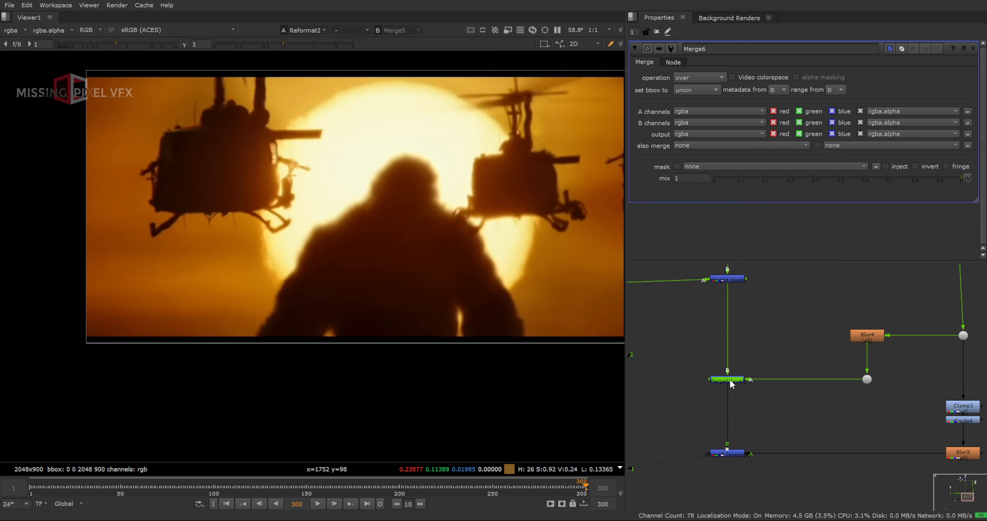
key("1")
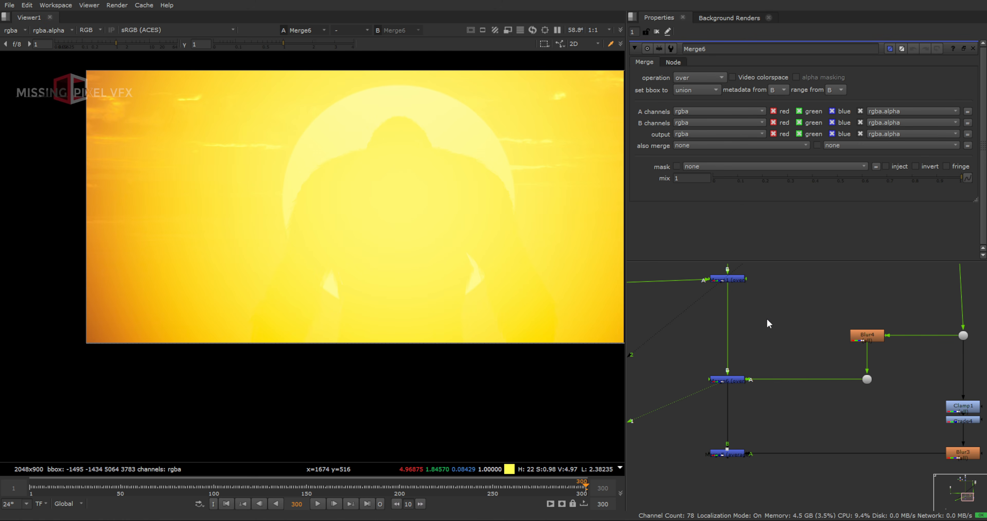
- Add a Dot between Merge1 and Merge6, right of the column, and connect its input to the KONG render branch
middle_click_drag(784, 328, 819, 395)
left_click(820, 395)
key("period")
scroll(819, 391, "down", 4)
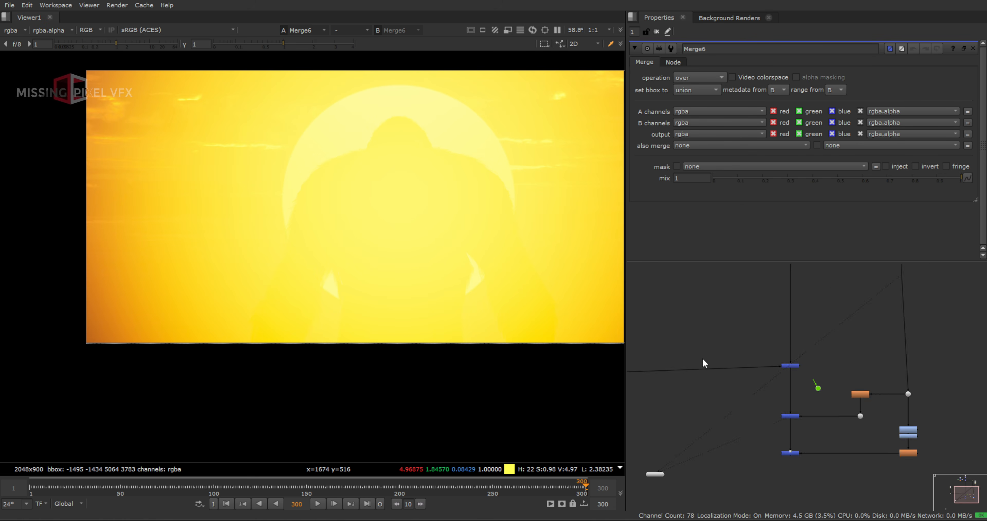
middle_click_drag(705, 362, 845, 369)
left_click_drag(771, 357, 707, 405, "shift")
key("y")
scroll(958, 395, "up", 4)
middle_click_drag(957, 395, 852, 383)
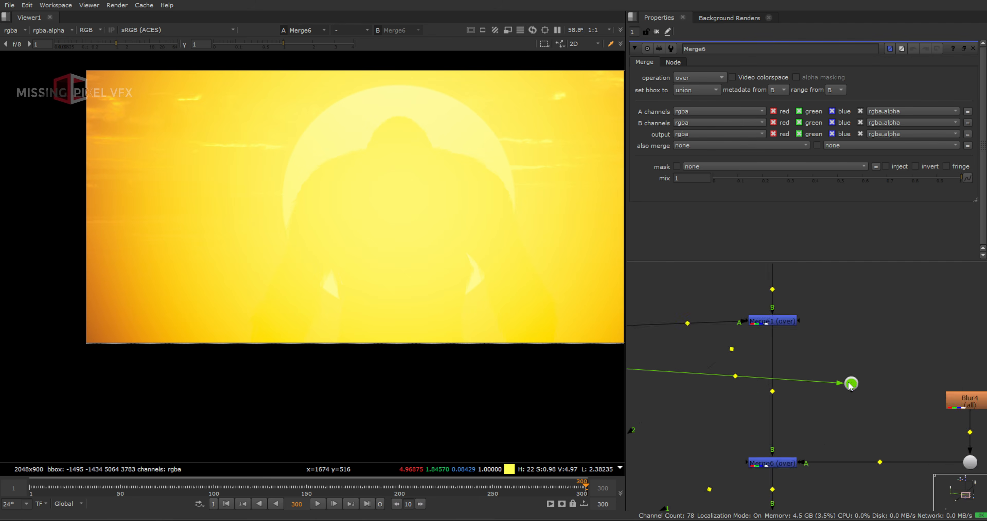
- Hide the new Dot's input line and view the Dot's alpha channel
double_click(851, 384, "ctrl")
left_click(608, 421)
left_click(795, 448)
left_click(885, 409)
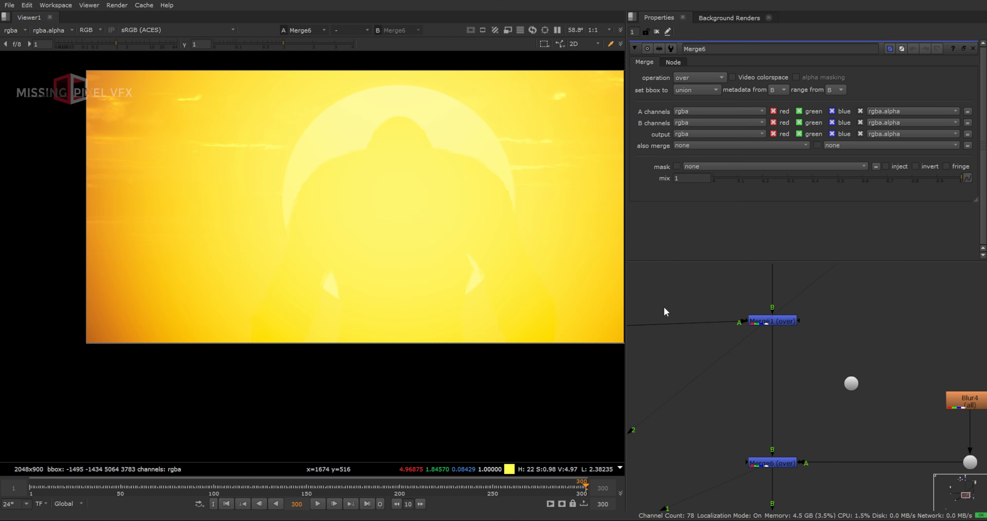
key("1")
key("a")
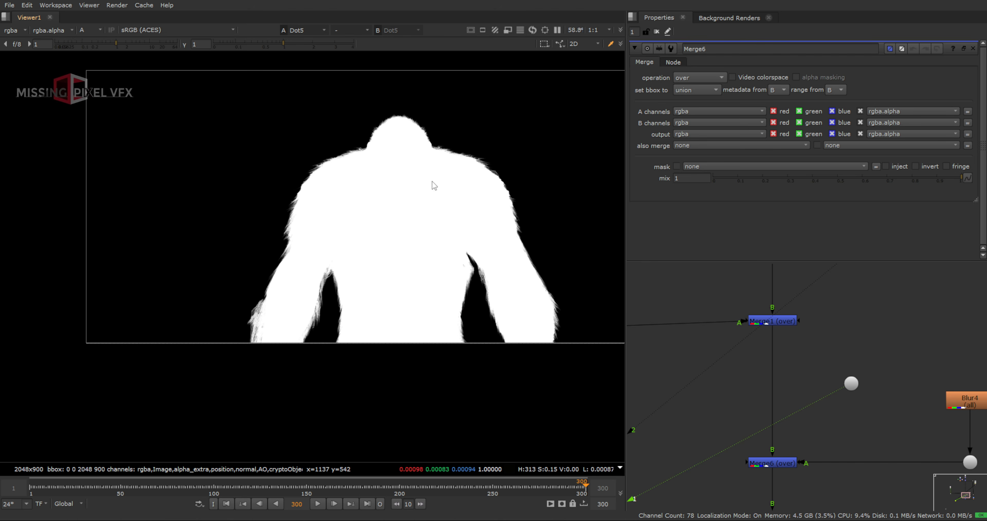
- Add an EdgeDetect node under the new Dot and set its channels to alpha
scroll(846, 383, "up", 3)
key("Tab")
type("edge")
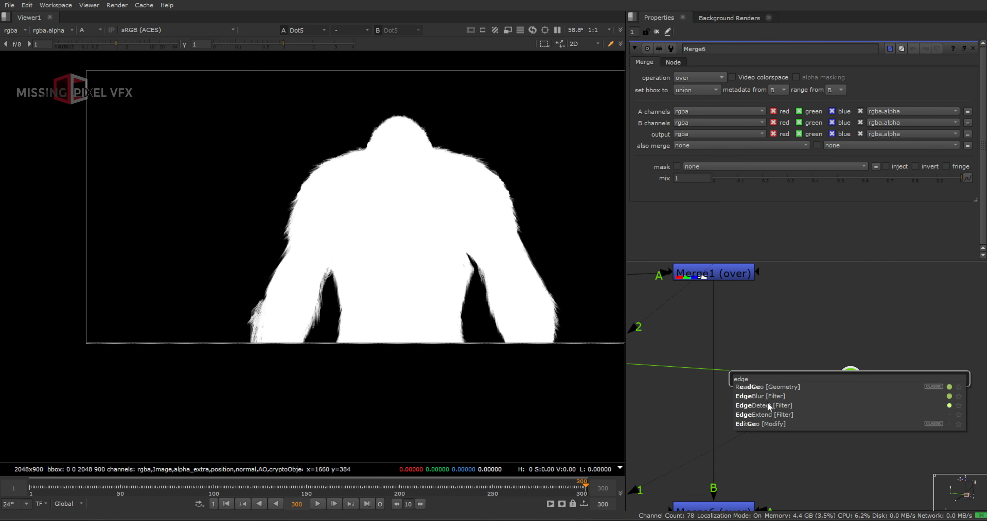
left_click(767, 401)
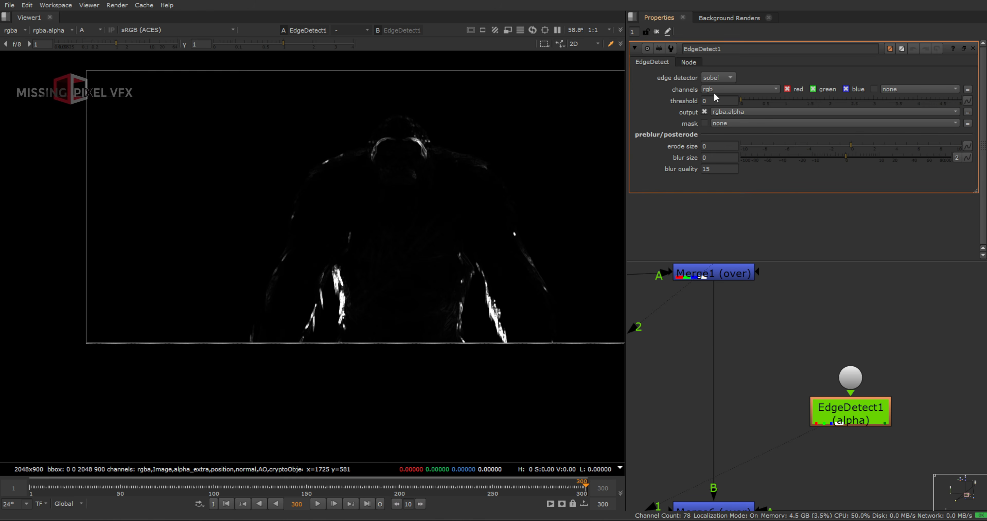
left_click(720, 89)
left_click(721, 131)
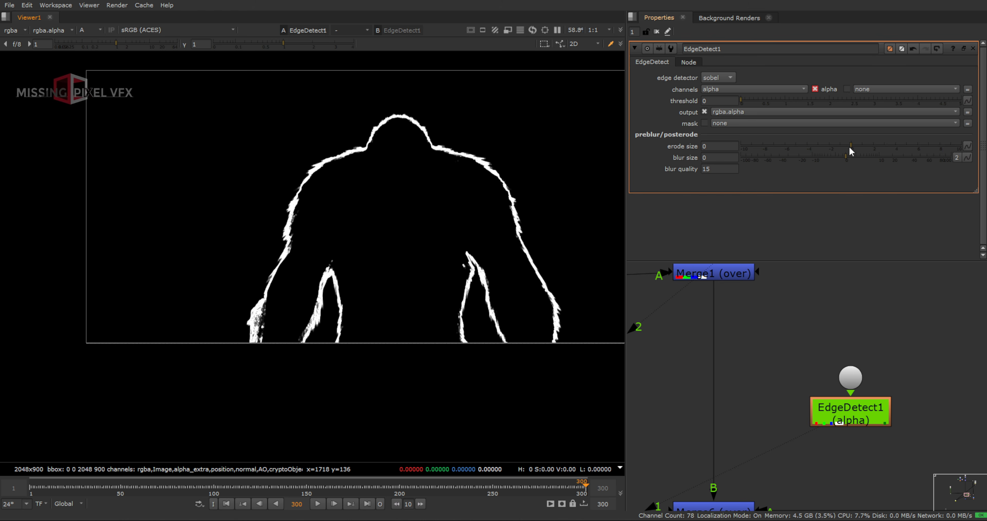
- Set the EdgeDetect's erode size to -7.3 and add a Blur below it with size 57.5
left_click_drag(850, 145, 770, 145)
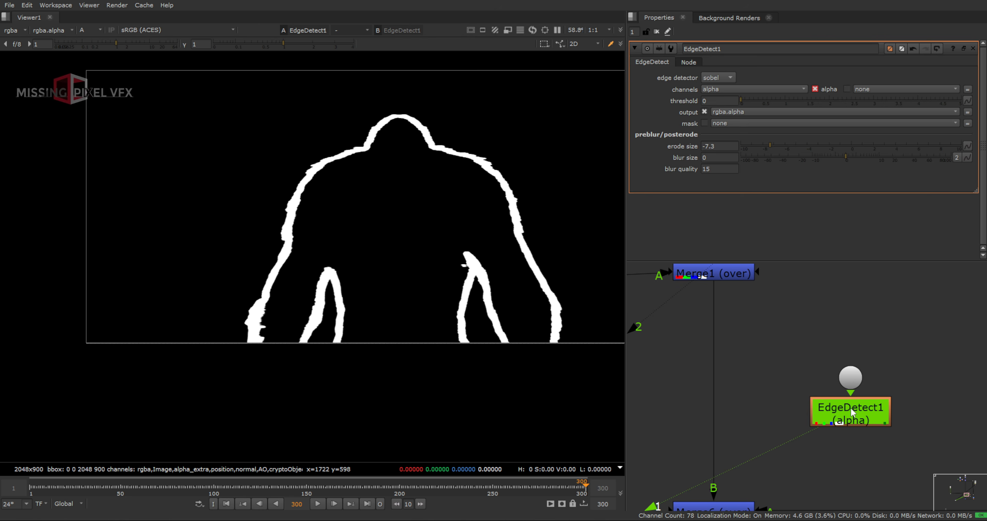
key("b")
left_click_drag(754, 89, 891, 89)
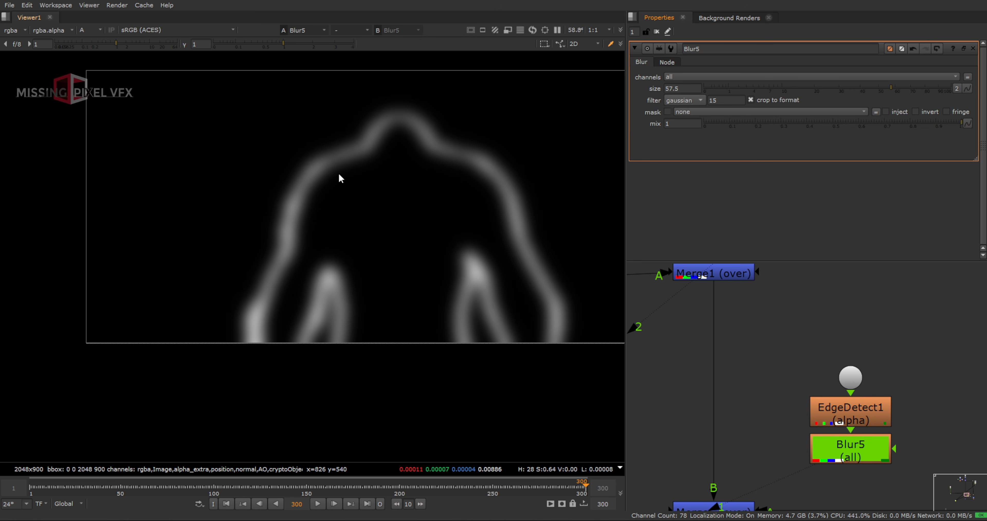
- Insert a Merge between the corner Dot and Merge6, with the blurred edge as A and its operation set to mask, and view Merge6
scroll(812, 365, "down", 5)
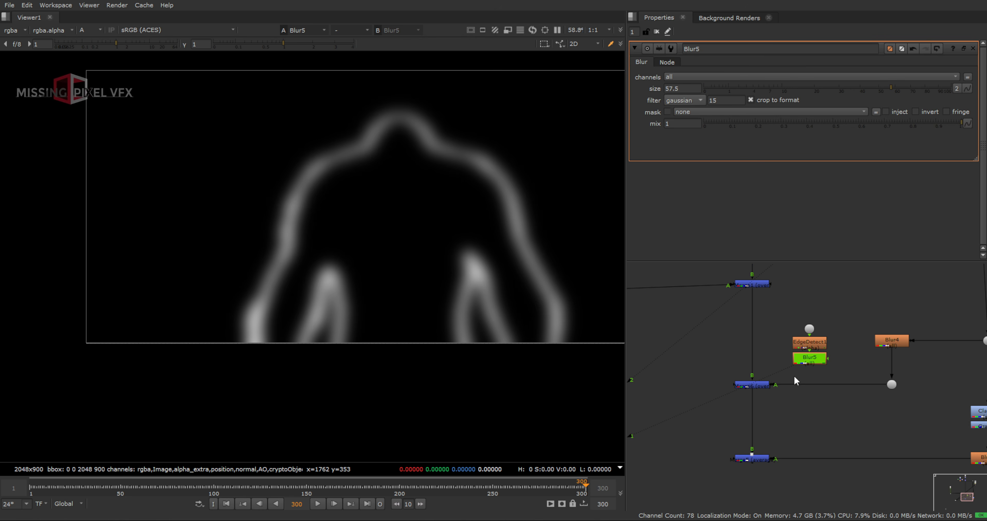
scroll(820, 378, "up", 2)
left_click(831, 373)
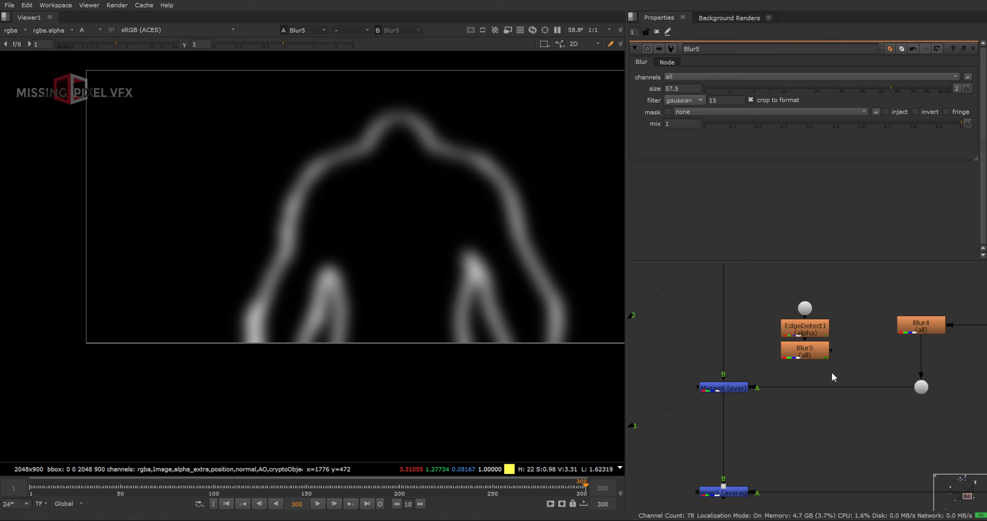
key("m")
left_click_drag(836, 373, 806, 387)
left_click(699, 78)
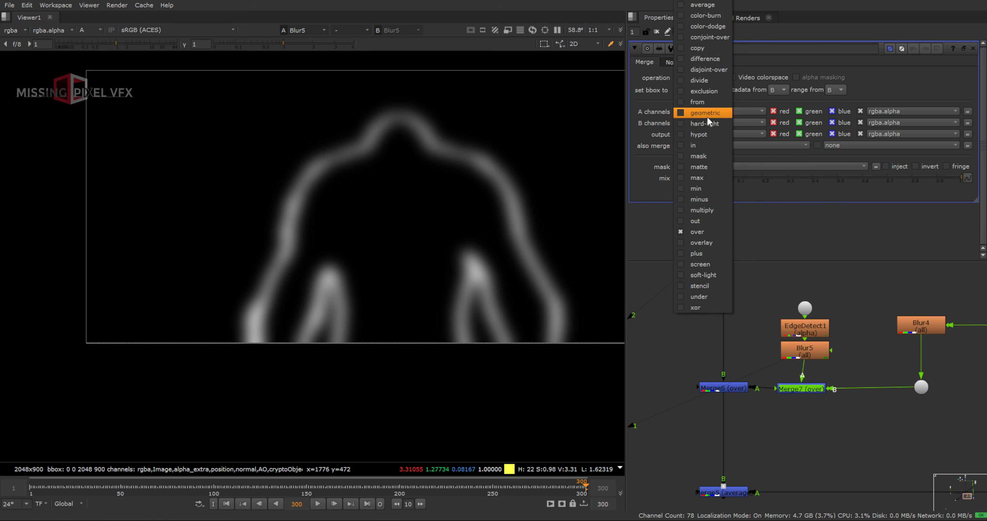
left_click(699, 156)
key("1")
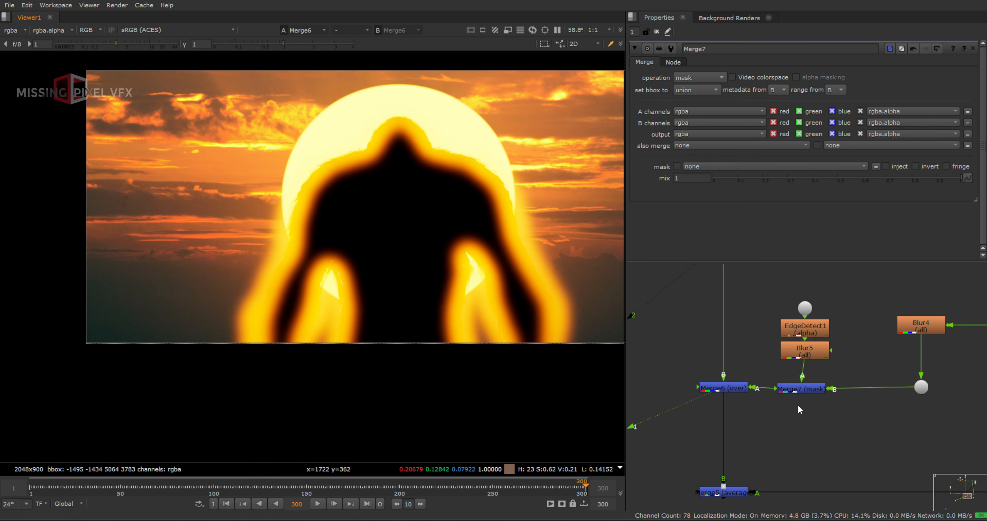
left_click(812, 388)
left_click_drag(816, 385, 820, 388)
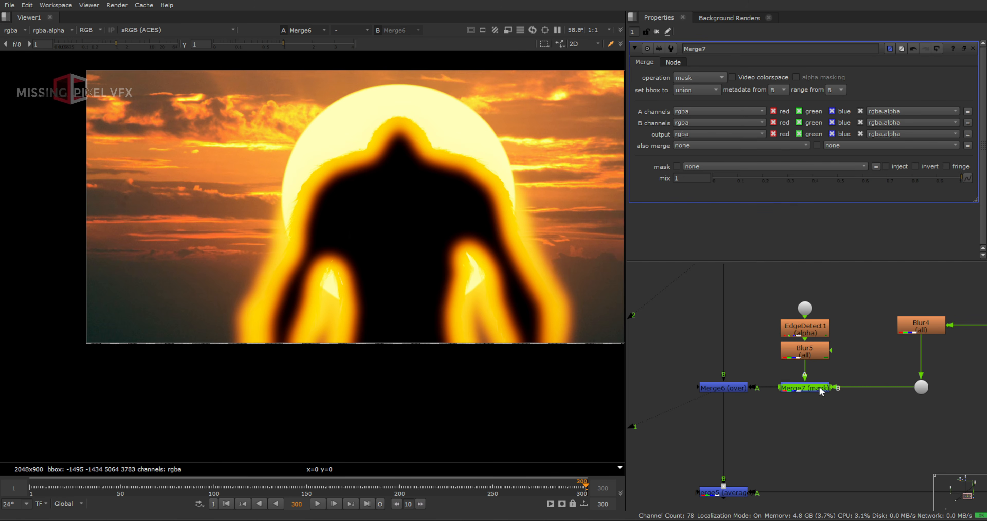
- Set Merge6's operation to average and its mix to 0.15
left_click(724, 386)
left_click_drag(724, 387, 727, 376)
left_click(701, 77)
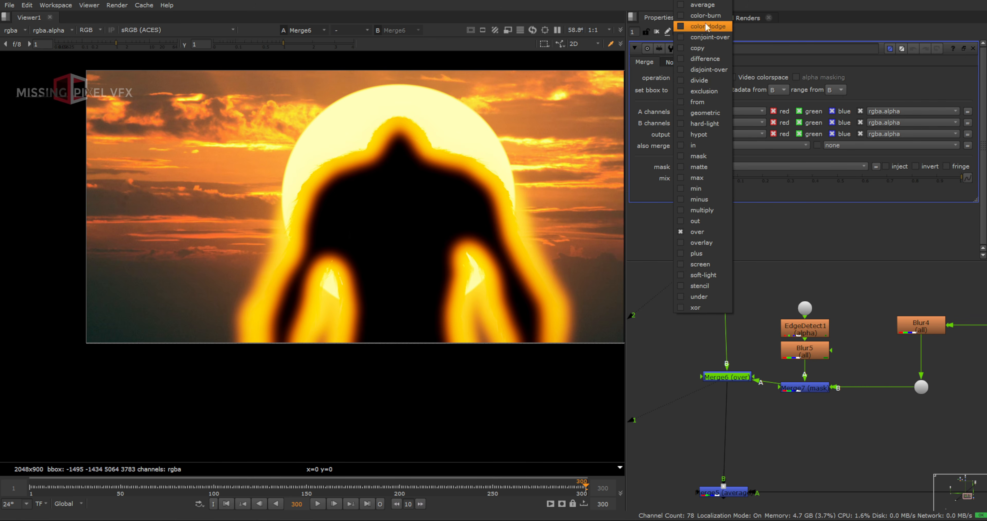
left_click(701, 13)
left_click_drag(728, 177, 749, 176)
- Connect Merge6's mask input to the KONG branch's Dot and realign Merge6 in the merge column
middle_click_drag(738, 370, 798, 383)
left_click_drag(798, 383, 699, 373)
middle_click_drag(699, 371, 877, 358)
scroll(833, 350, "down", 3)
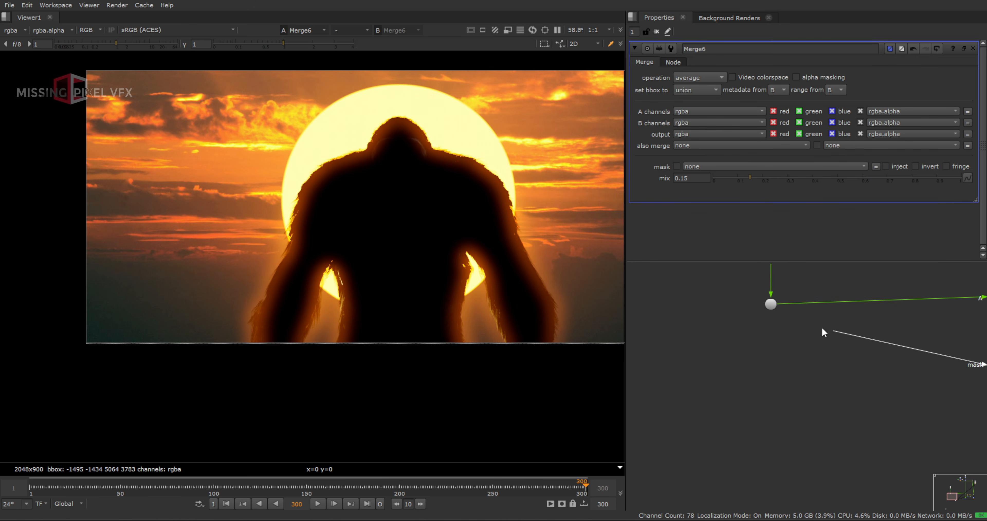
left_click(766, 303)
middle_click_drag(935, 346, 747, 323)
scroll(819, 325, "up", 1)
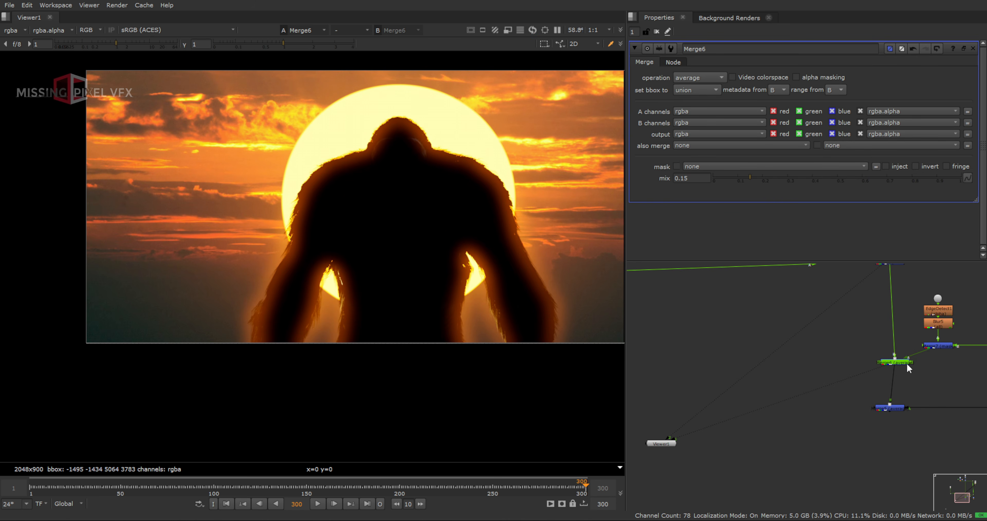
left_click_drag(910, 362, 752, 361)
middle_click_drag(753, 362, 910, 361)
left_click_drag(911, 365, 676, 326)
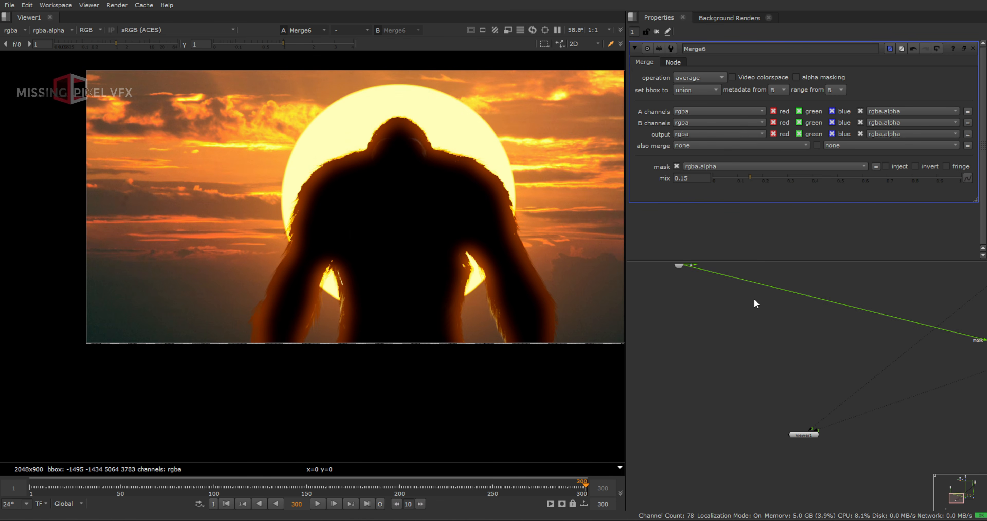
middle_click_drag(919, 345, 753, 372)
left_click_drag(896, 388, 889, 377)
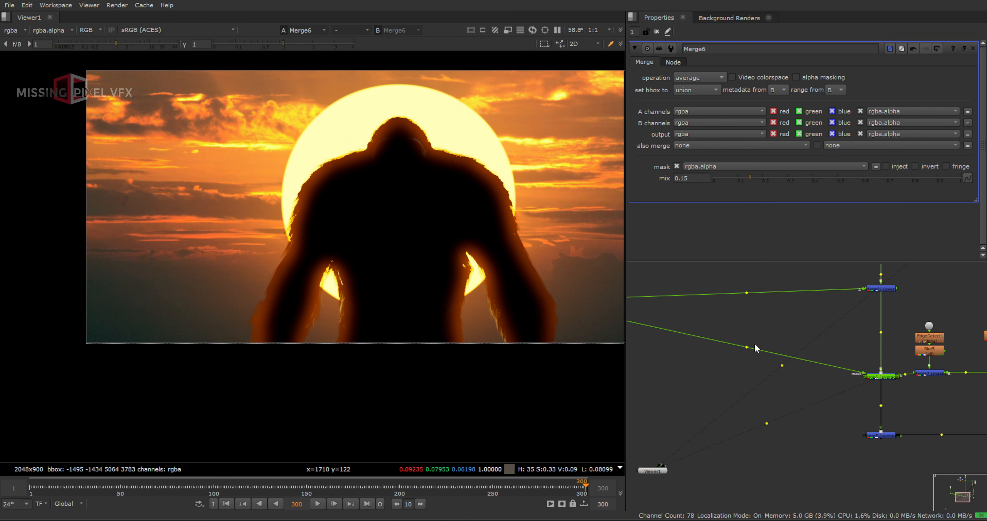
- Insert a Dot into Merge6's mask link roughly level with Merge6, inspecting the glow along the arm edges
left_click_drag(754, 343, 750, 353)
scroll(565, 308, "up", 4)
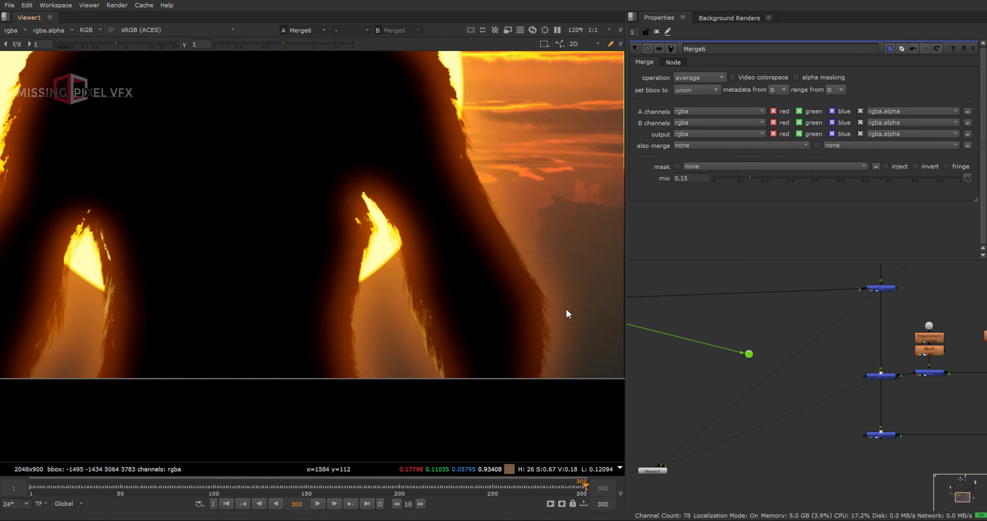
scroll(566, 308, "up", 3)
key("ctrl+z")
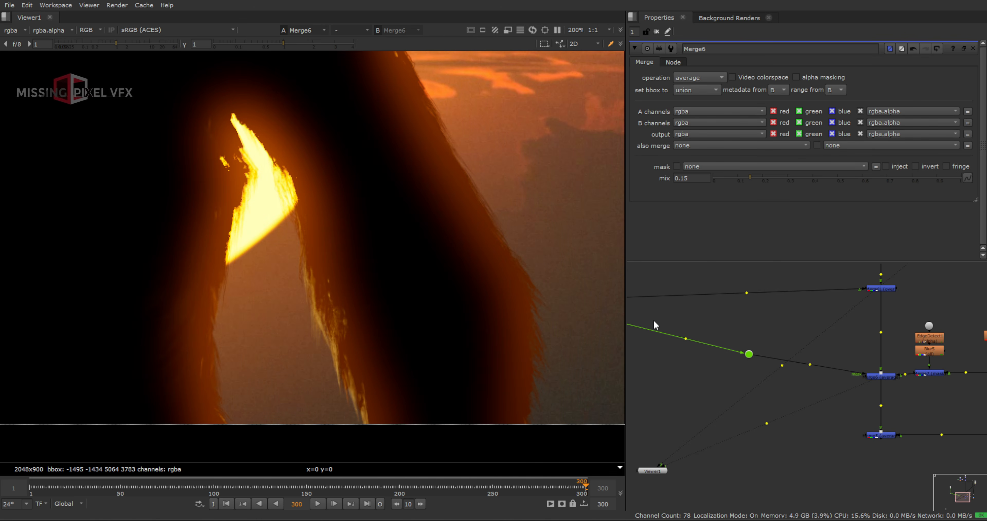
scroll(486, 253, "down", 3)
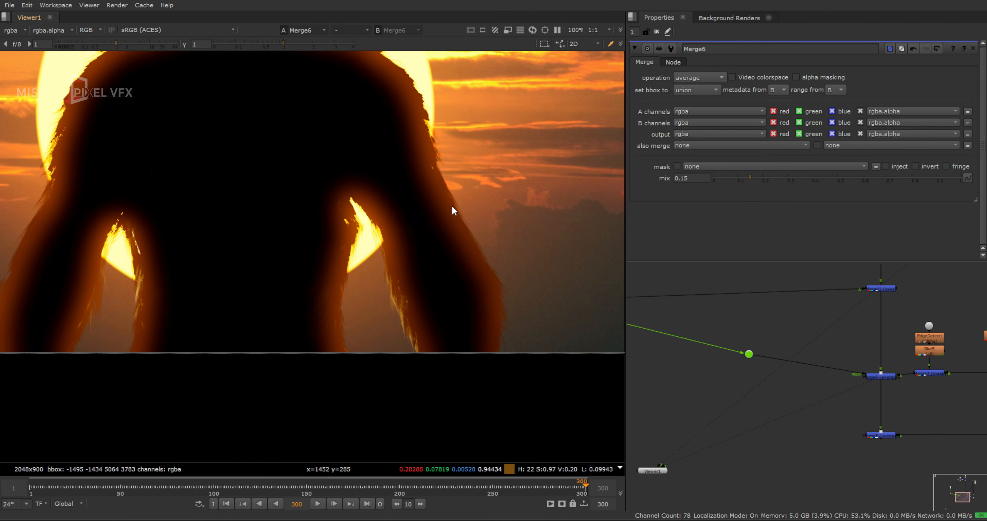
left_click_drag(749, 353, 732, 380)
- Raise the size of Blur5, under the EdgeDetect, to 207.5
middle_click_drag(938, 376, 848, 367)
scroll(848, 368, "up", 1)
left_click(848, 367)
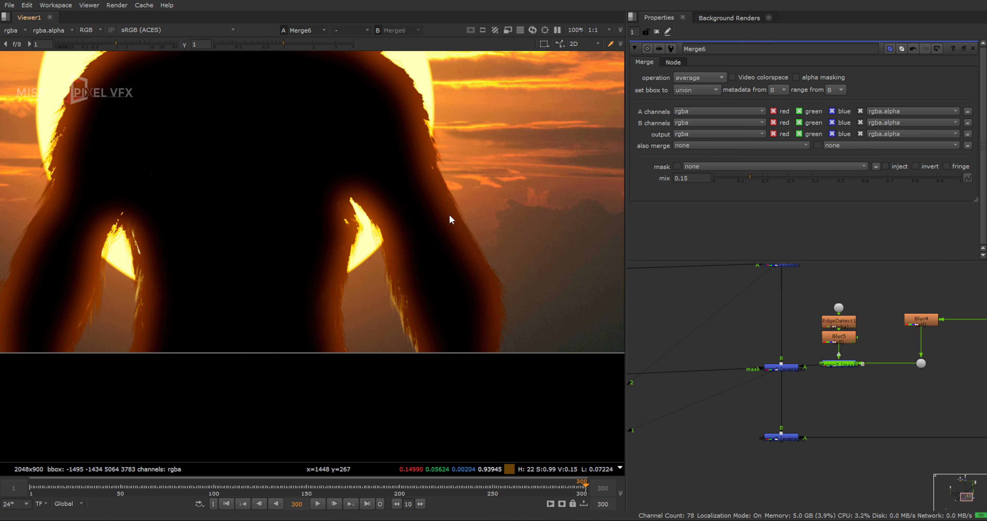
scroll(403, 213, "down", 3)
middle_click_drag(402, 214, 484, 295)
scroll(831, 333, "up", 3)
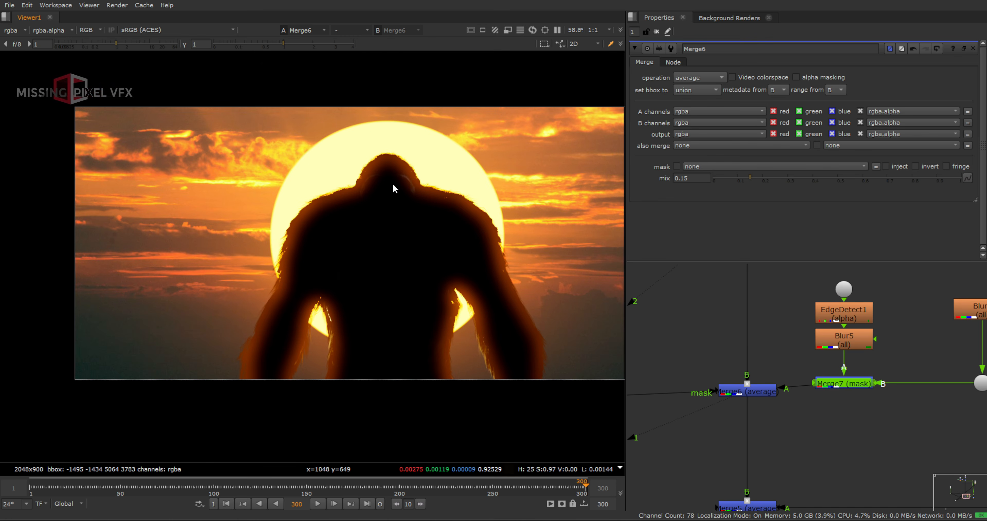
double_click(848, 342)
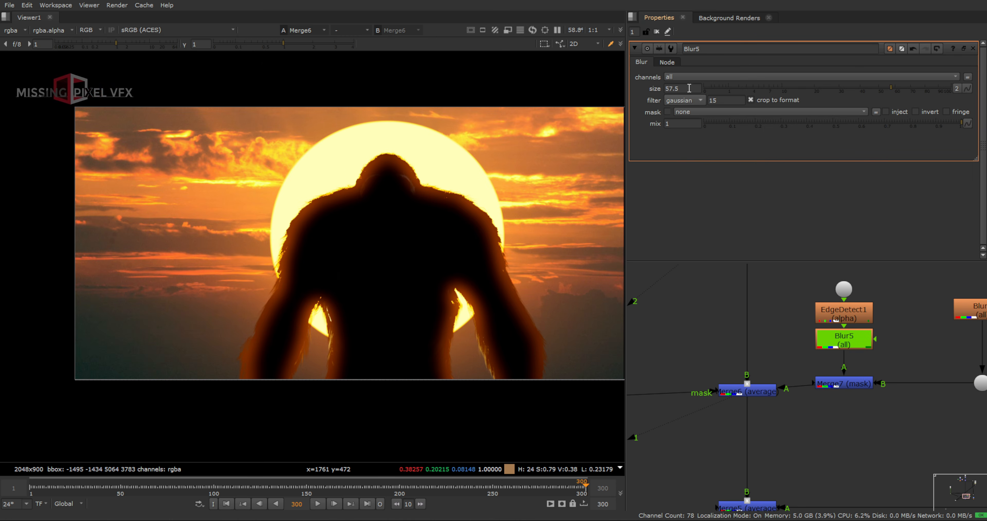
key("Left")
key("Left")
key("Left")
key("Up")
key("Up")
key("Up")
key("Up")
key("Up")
key("Up")
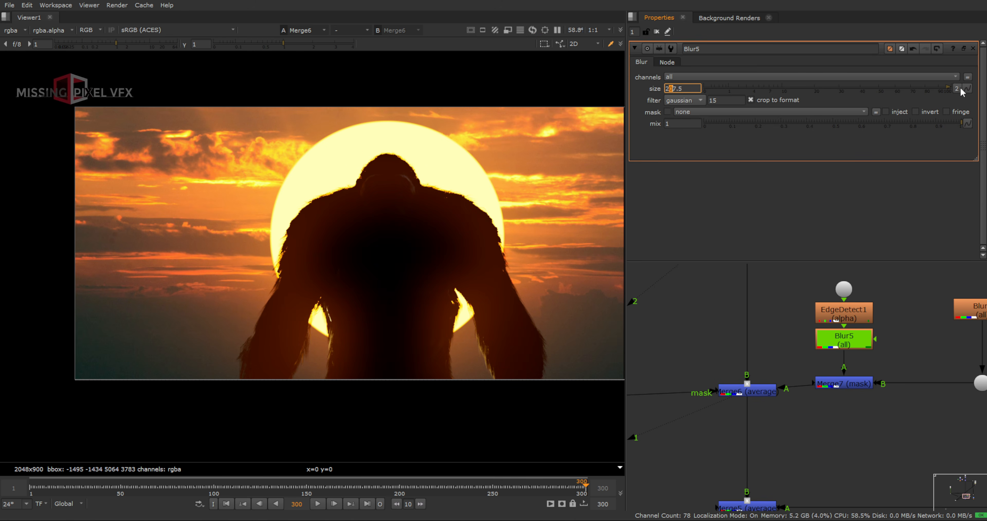
- Split Blur5's size into separate width and height values and set the height to 407.5
left_click(956, 88)
left_click(738, 89)
key("Left")
key("Left")
key("Left")
key("Left")
key("Up")
key("Up")
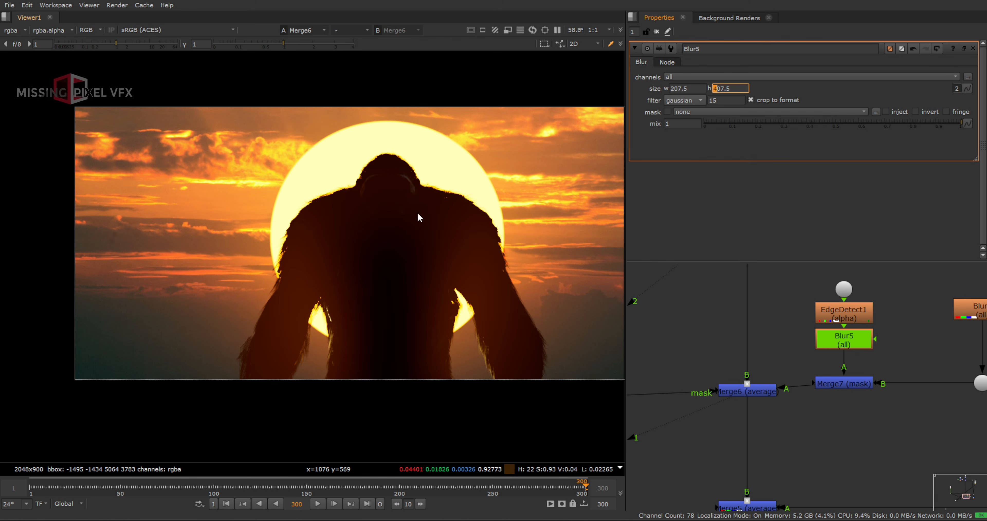
- Align Merge7 and the Dot under Blur4 horizontally with Merge6
scroll(848, 394, "down", 2)
left_click_drag(848, 387, 848, 393)
left_click_drag(961, 386, 960, 392)
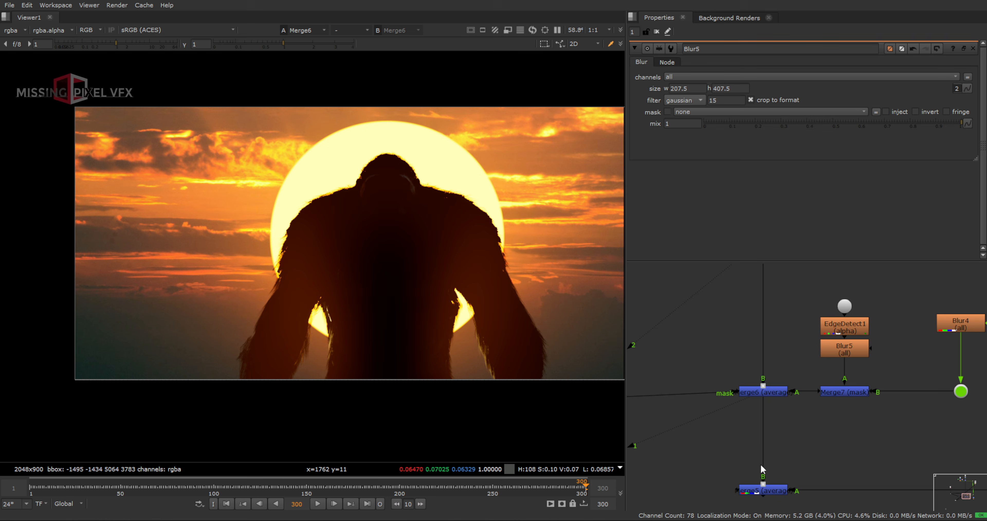
- Insert a Merge node on Merge6's mask link, aligned with Merge6, and set its operation to mask
middle_click_drag(715, 432, 801, 454)
key("m")
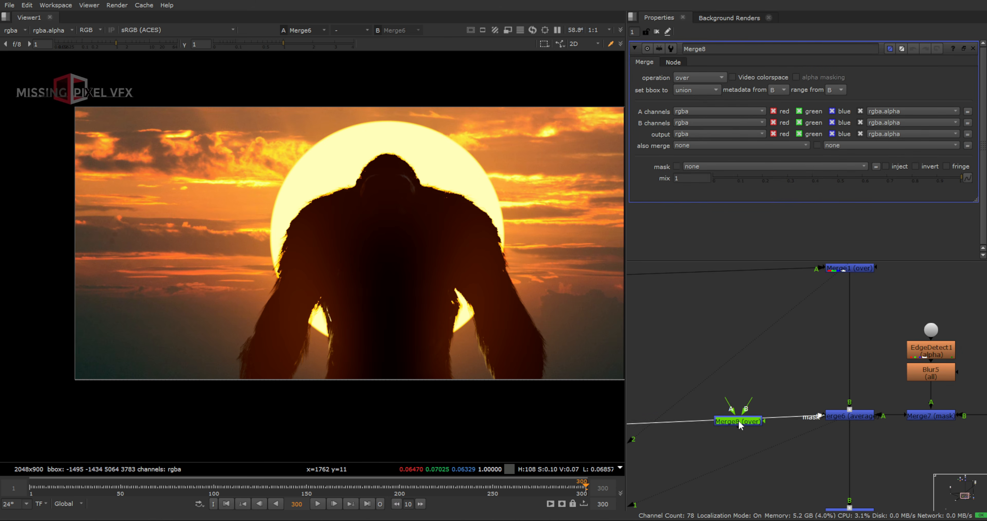
left_click(712, 80)
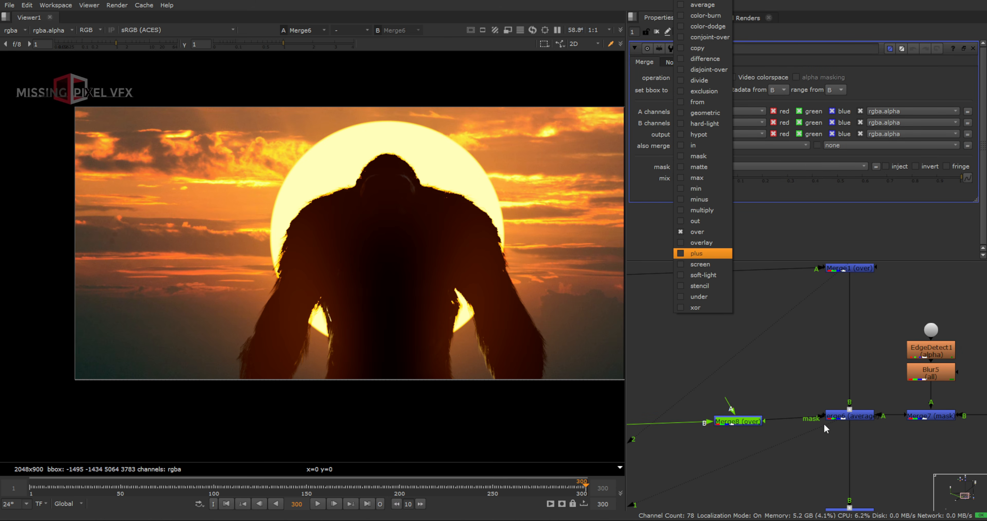
left_click(835, 434)
left_click_drag(754, 422, 755, 416)
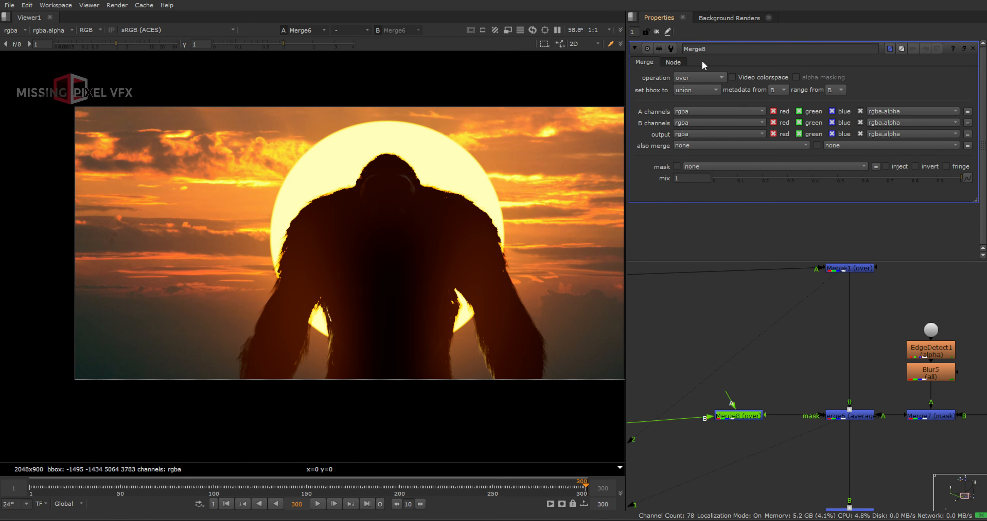
left_click(701, 78)
left_click(698, 155)
- Create a Roto node above Merge8 and connect it to Merge8's A input
left_click(721, 330)
key("o")
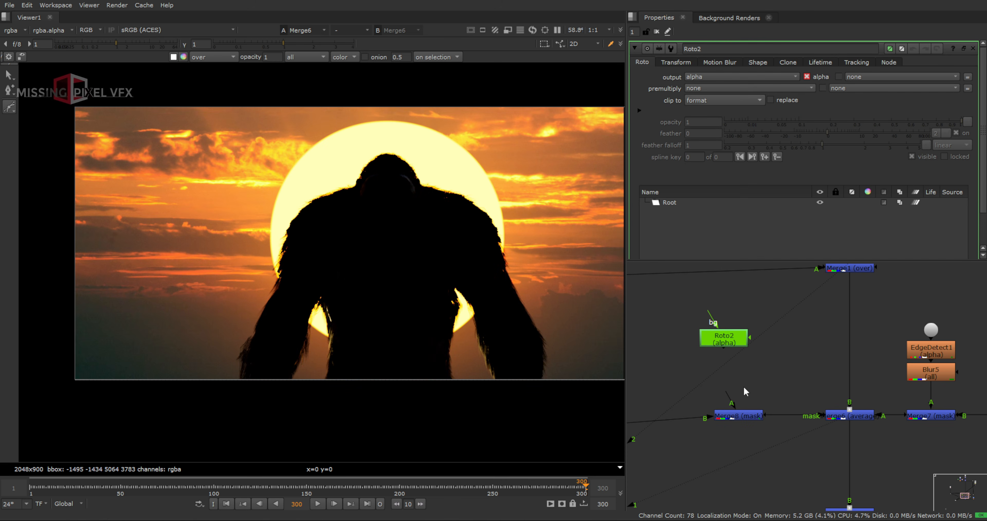
left_click_drag(727, 386, 748, 343)
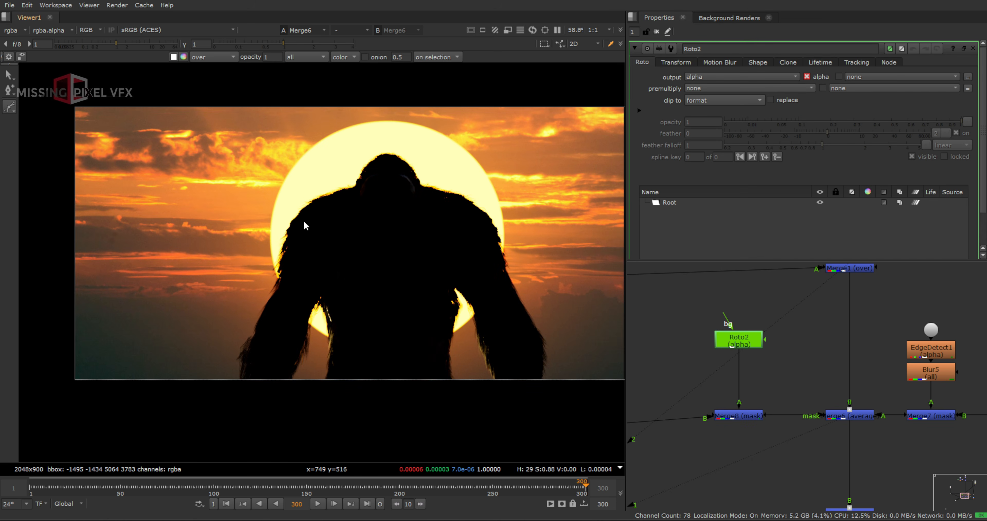
- Draw a closed, smoothed Bezier shape around the KONG figure's head and shoulders in Roto2 and feather it widely outward
left_click(319, 155)
left_click(304, 202)
left_click_drag(306, 205, 317, 211)
left_click_drag(357, 200, 378, 193)
left_click_drag(407, 192, 448, 206)
left_click_drag(463, 200, 465, 189)
left_click_drag(465, 154, 445, 140)
left_click_drag(367, 113, 349, 122)
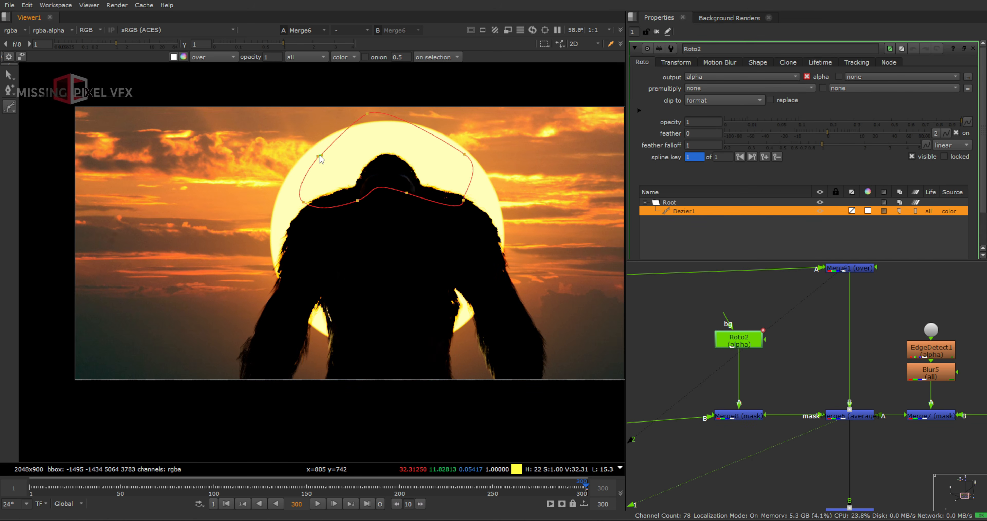
left_click(320, 155)
key("z")
left_click_drag(415, 185, 497, 370)
- Add a feathered ellipse over the sunlit gap beside the figure's right-hand arm and lower its opacity to 0.615
right_click(10, 112)
left_click(43, 135)
left_click_drag(506, 322, 474, 298)
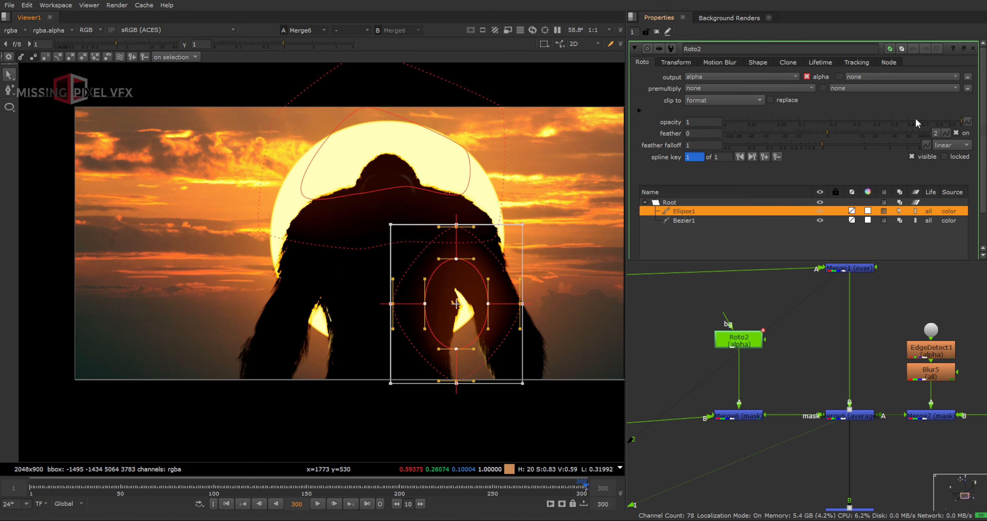
left_click_drag(925, 122, 917, 123)
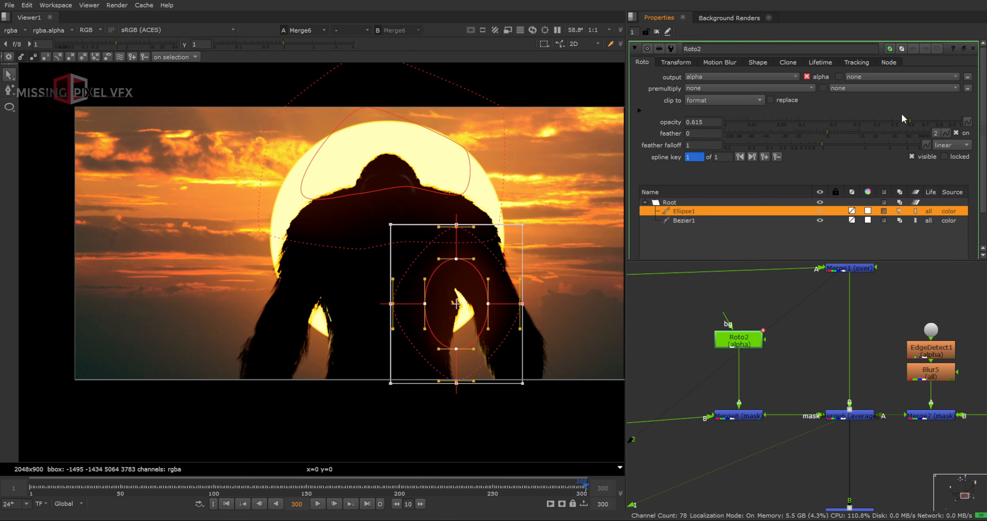
- Insert a Blur node of size 100 between Roto2 and Merge8
left_click(656, 31)
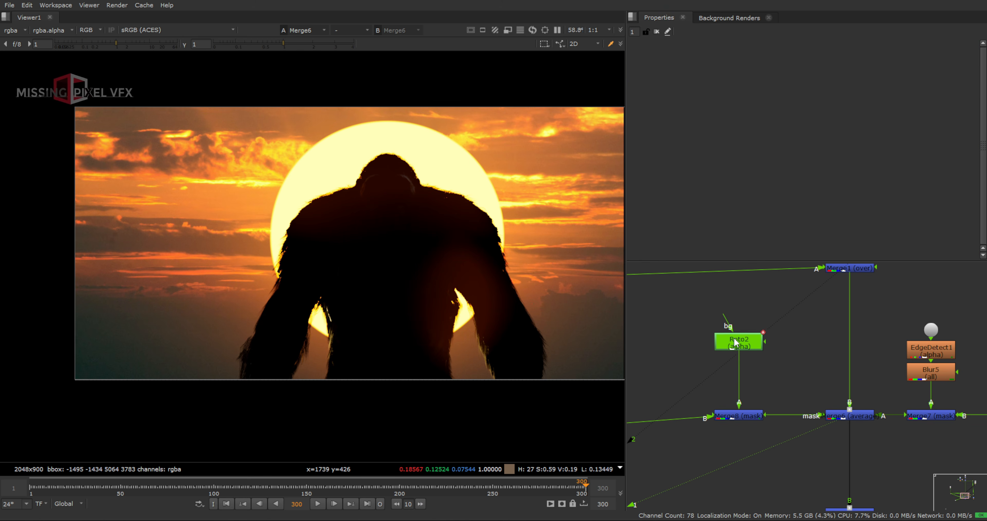
left_click_drag(734, 343, 736, 346)
key("b")
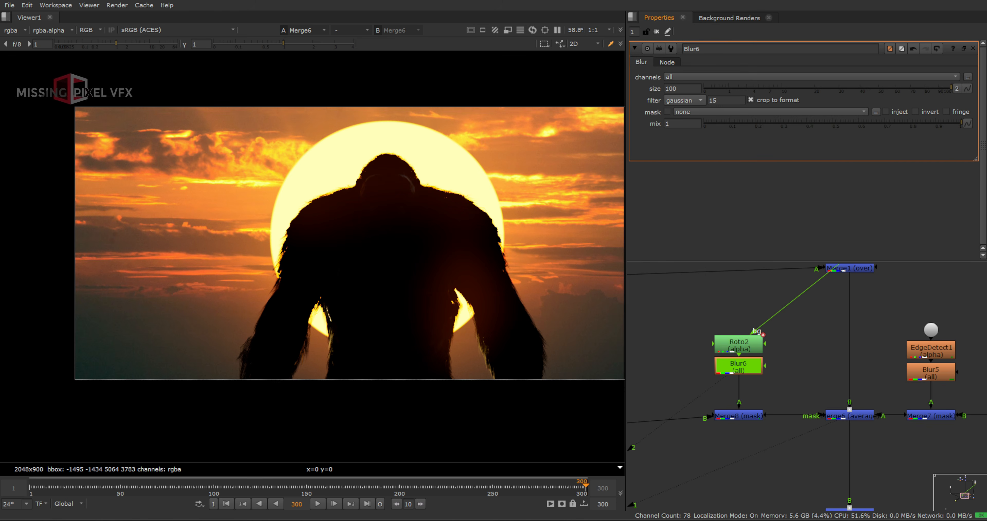
- Reduce the mix of Merge6 to 0.225
middle_click_drag(802, 275, 722, 263)
left_click(768, 404)
left_click(774, 178)
left_click_drag(774, 178, 768, 180)
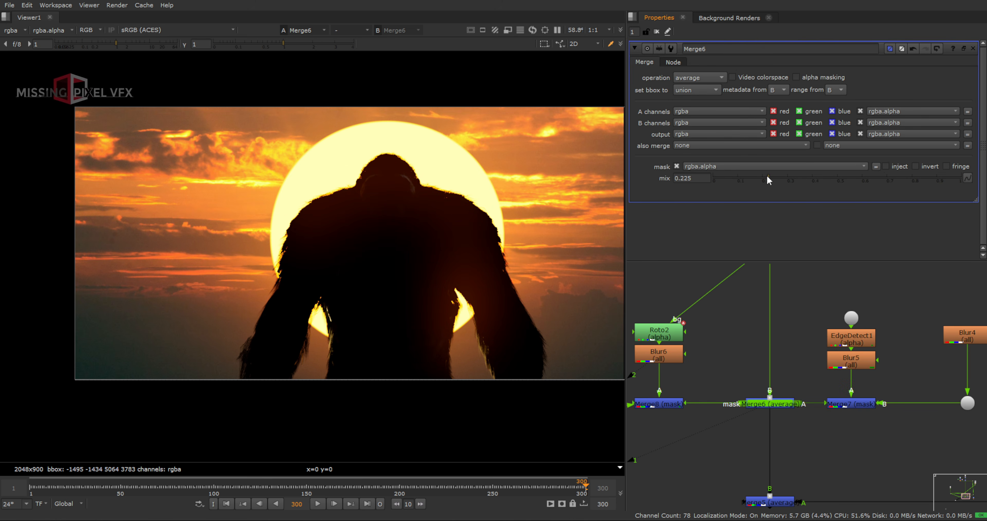
- Check the silhouette's dark areas with the viewer gamma raised to 2.45, and reset the gamma
scroll(460, 295, "up", 2)
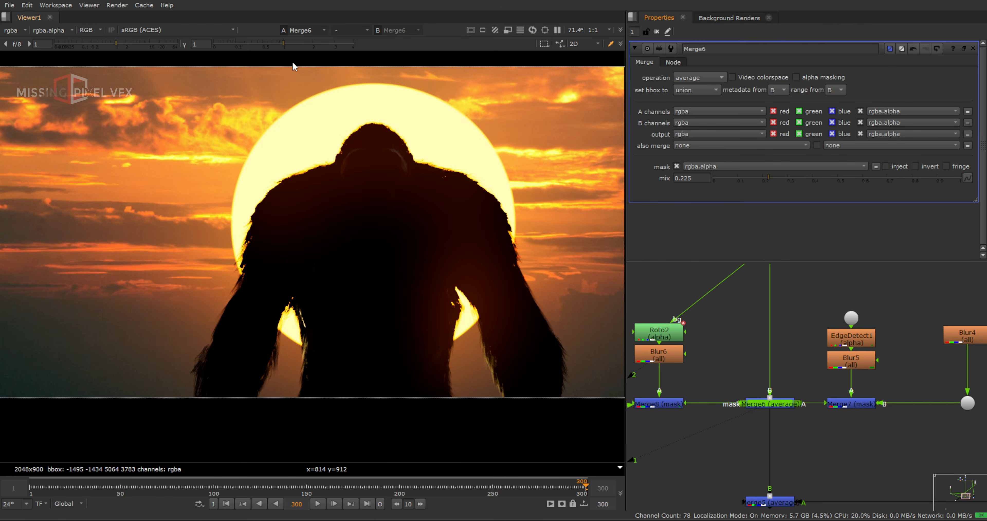
left_click(322, 46)
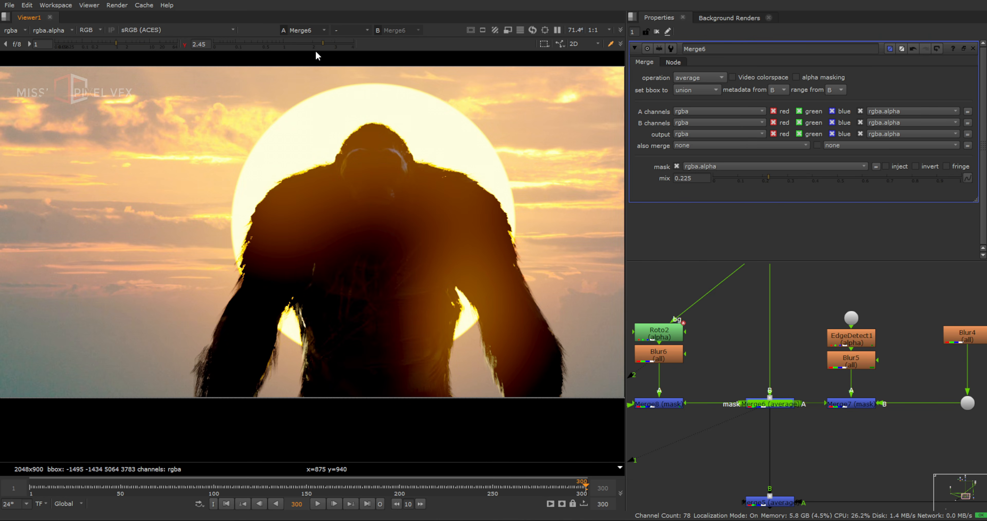
left_click(319, 45, "ctrl")
scroll(421, 294, "down", 4)
middle_click_drag(416, 328, 408, 331)
scroll(814, 380, "down", 5)
- Compare the Merge5 composite with the Reformat2 reference by switching the viewer between them
left_click_drag(840, 412, 780, 431)
key("1")
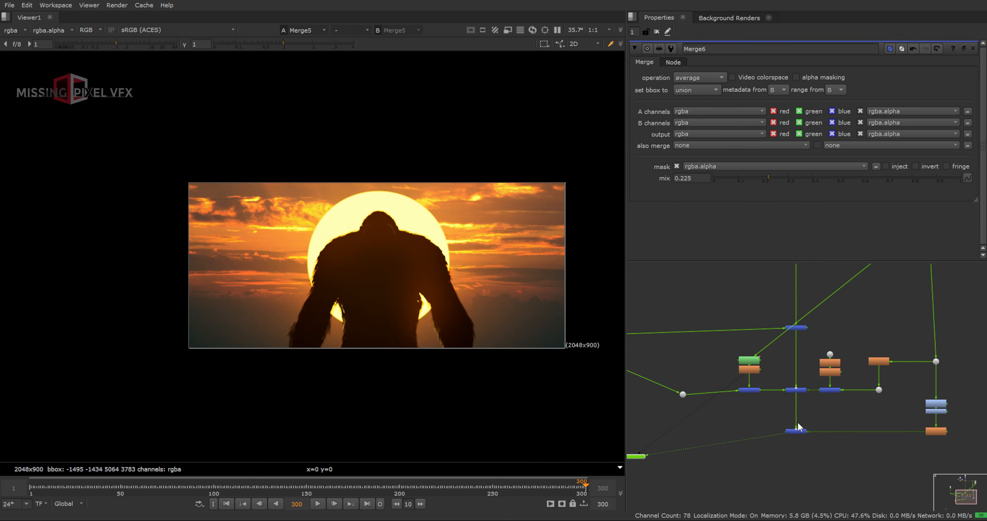
scroll(798, 424, "up", 4)
scroll(801, 435, "down", 5)
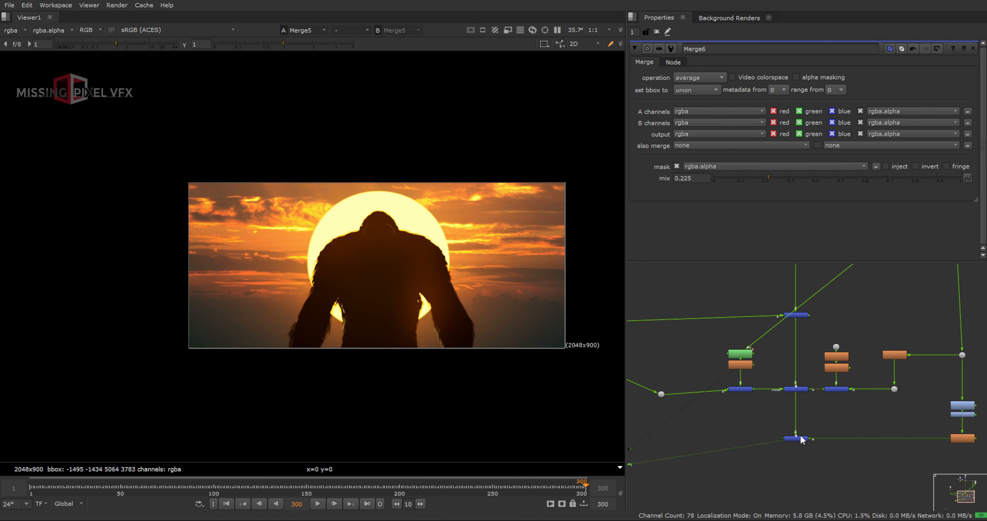
left_click_drag(831, 432, 770, 463)
scroll(770, 461, "down", 2)
scroll(852, 349, "up", 4)
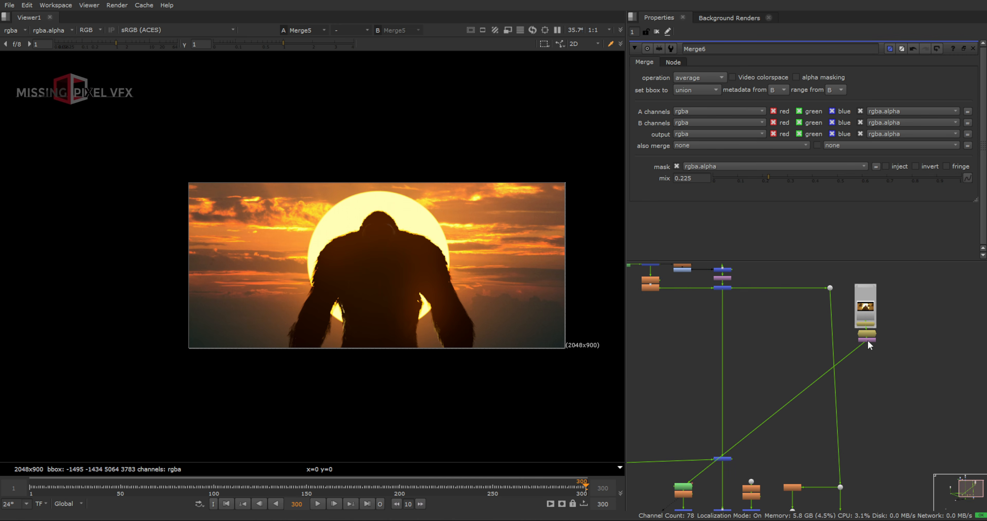
key("2")
key("1")
key("2")
key("1")
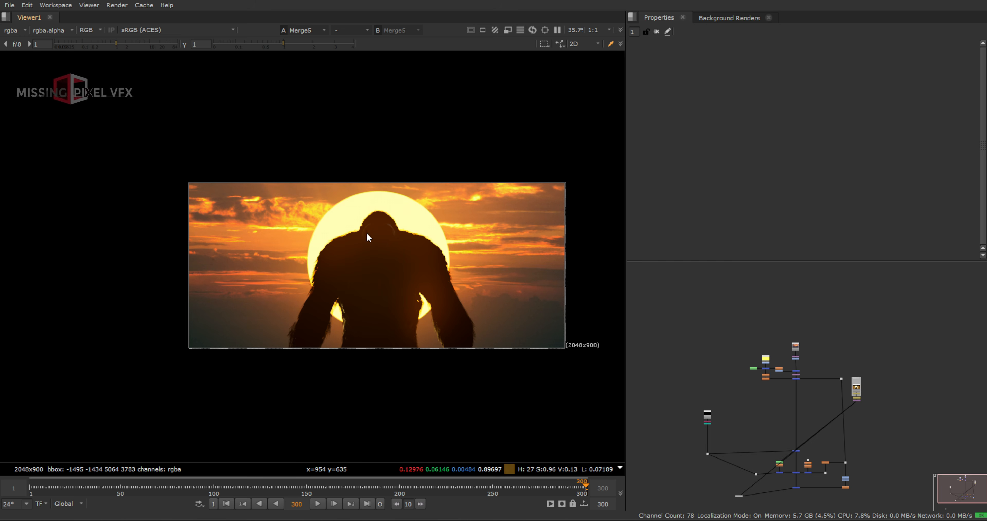
scroll(864, 398, "up", 4)
key("2")
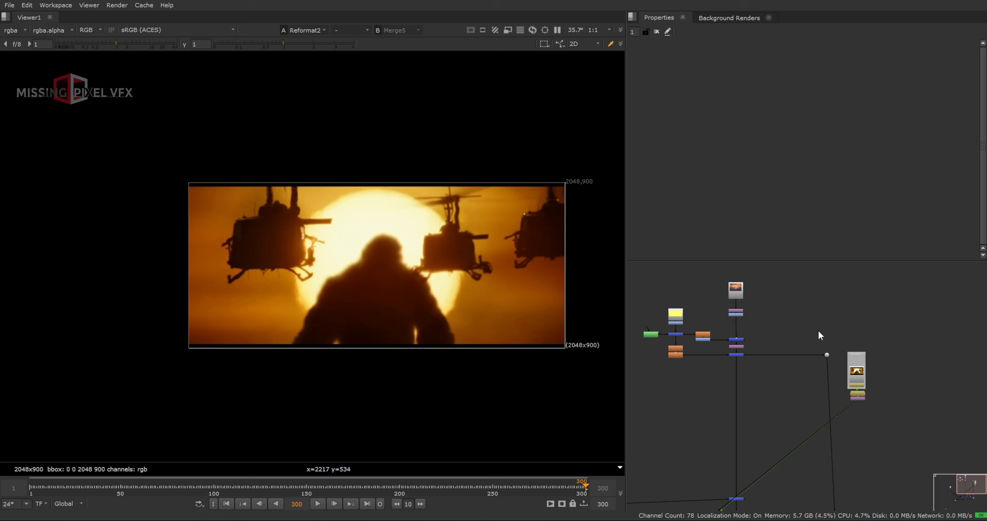
scroll(753, 326, "up", 1)
middle_click_drag(786, 480, 785, 341)
scroll(785, 341, "down", 4)
scroll(774, 410, "up", 2)
left_click_drag(780, 397, 733, 425)
key("1")
- Add a Blur node after Grade1, split its size into width and height, and set the width to 500
scroll(727, 426, "down", 3)
middle_click_drag(757, 295, 741, 382)
scroll(745, 414, "up", 9)
scroll(744, 399, "up", 5)
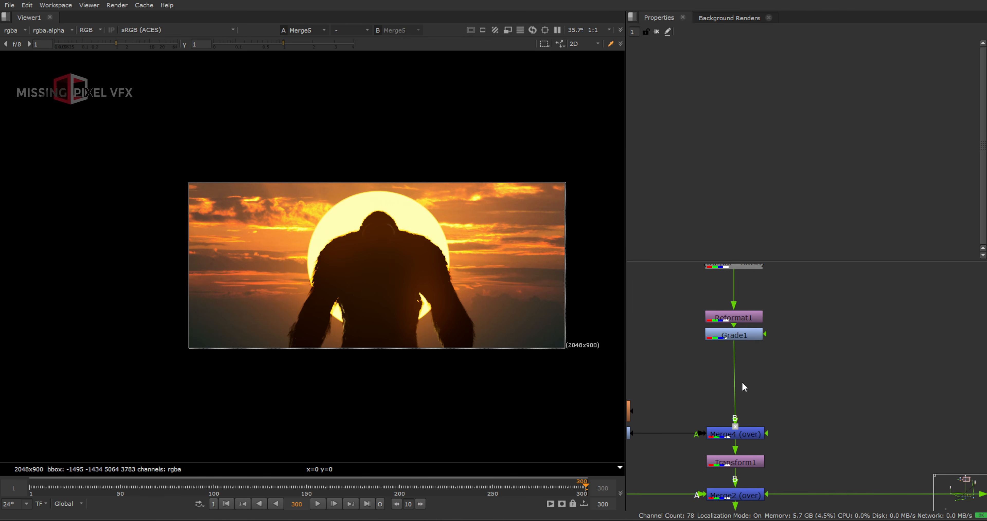
left_click(744, 335)
key("b")
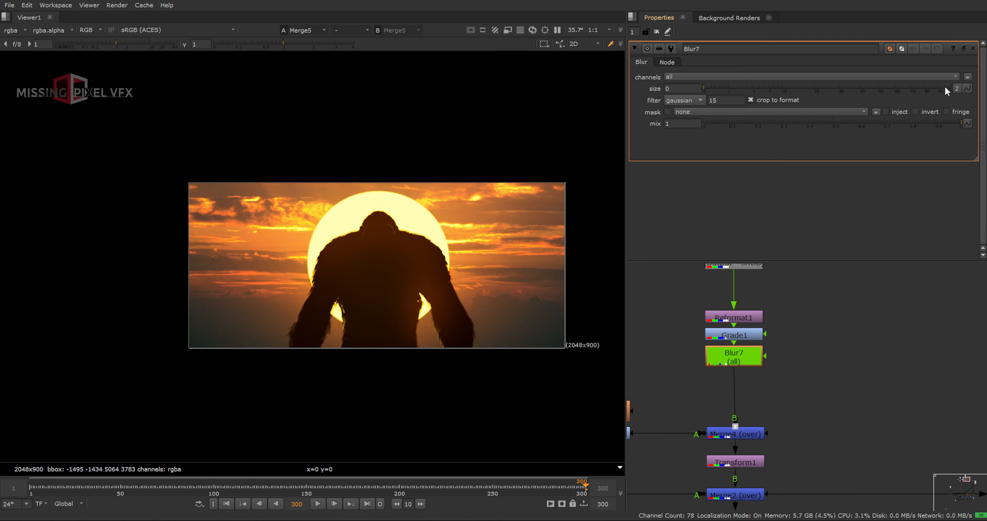
left_click(956, 89)
type("500.")
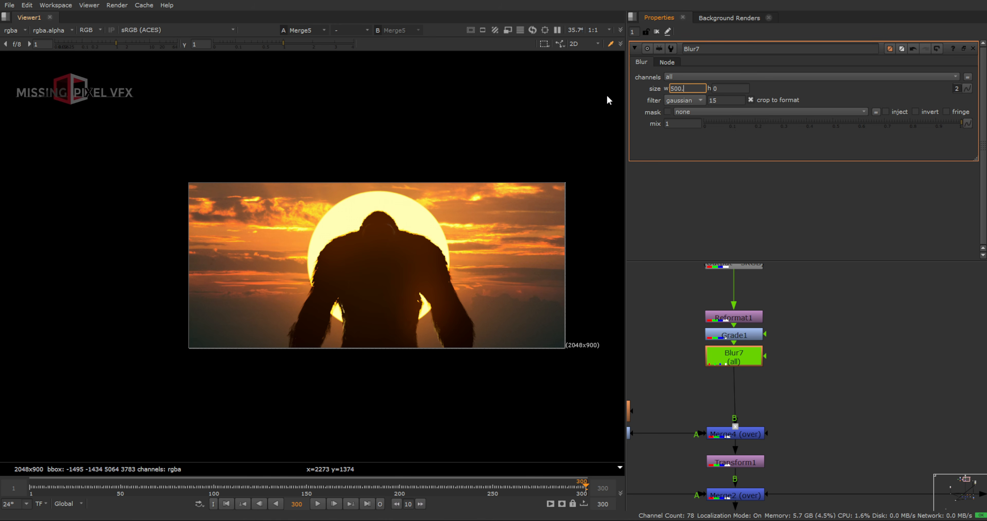
key("Return")
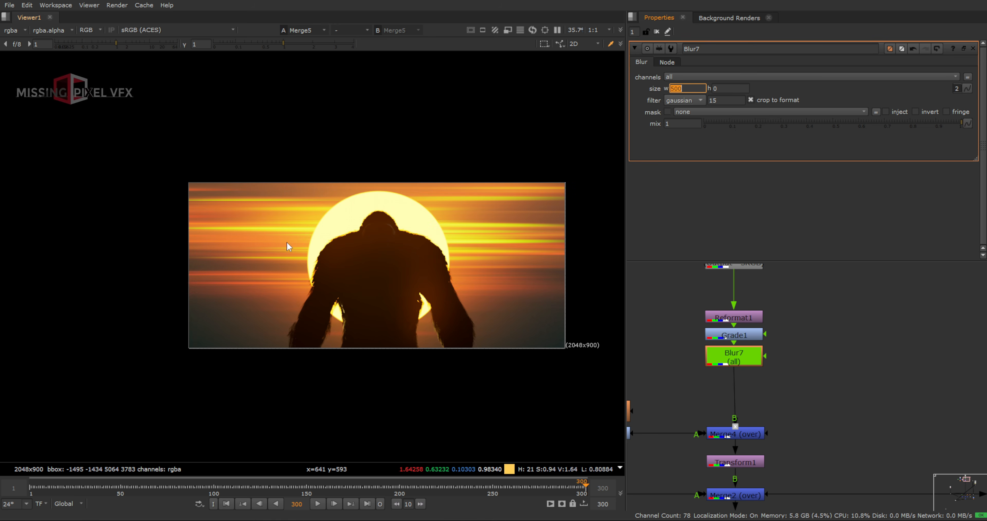
- Set Blur7's height to 50, raise it further in steps of ten, and close its properties
key("Tab")
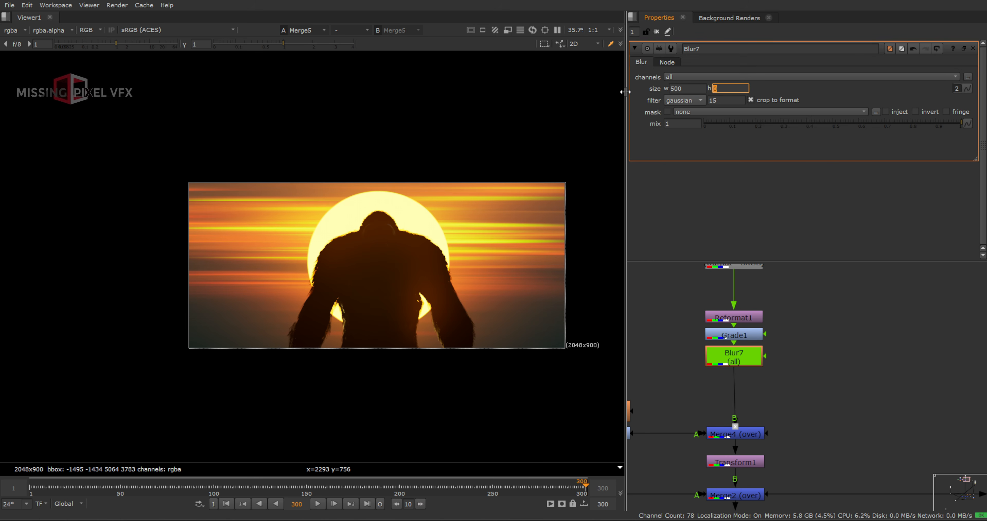
type("50")
key("Return")
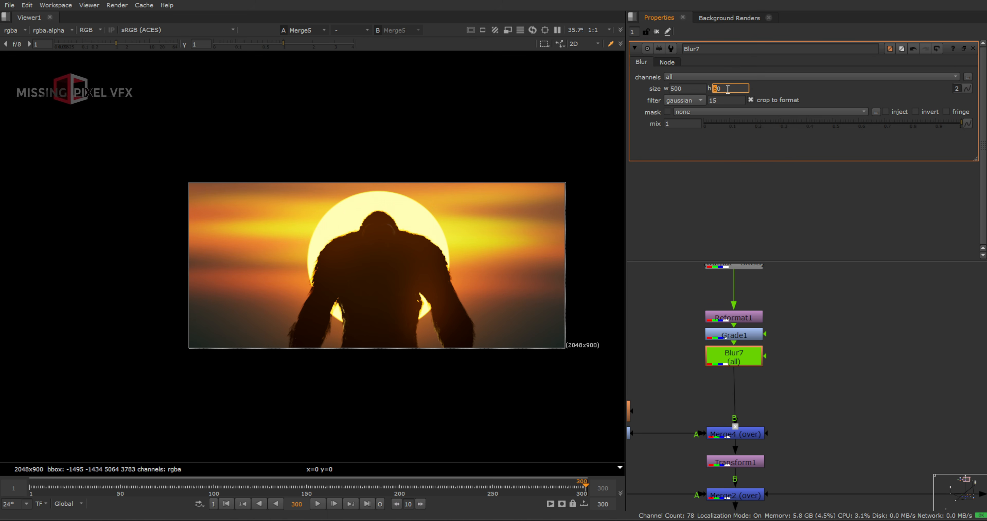
key("Up")
key("Up")
key("Up")
key("Down")
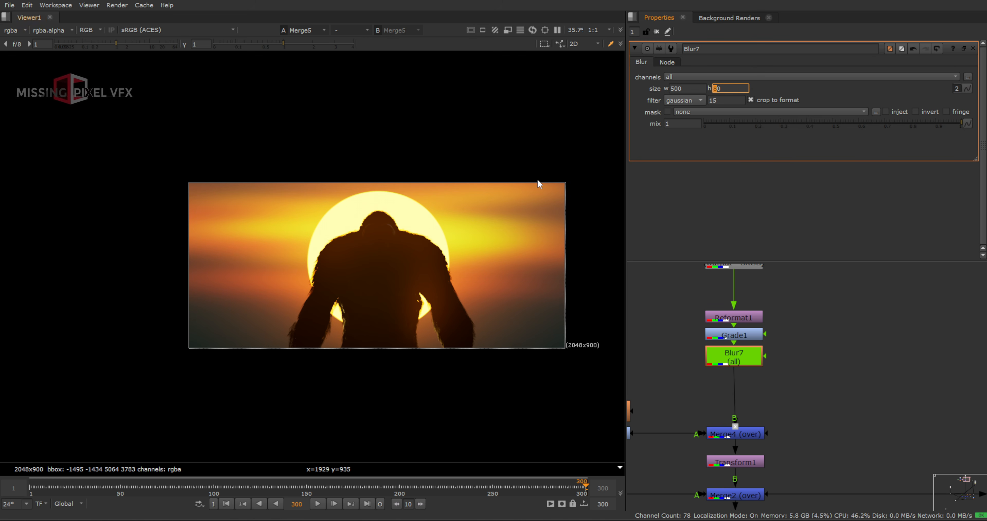
left_click(657, 31)
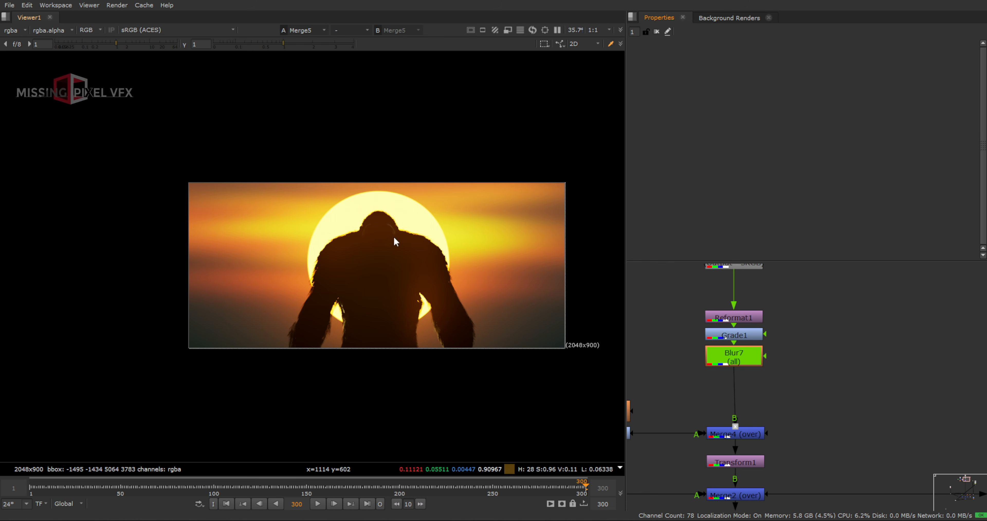
- Add a Reformat node with the root.format 2048x900 output after Merge5 and close the open node properties
scroll(792, 411, "down", 5)
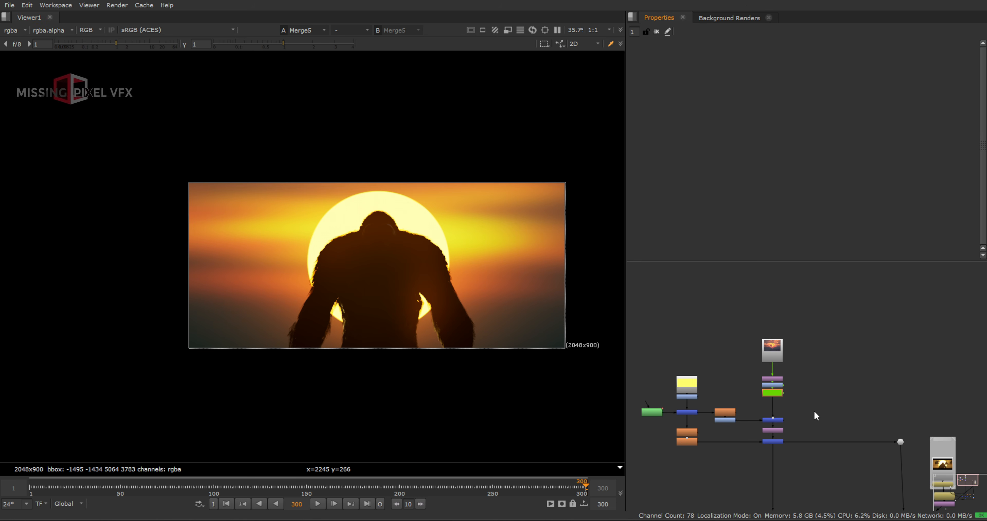
scroll(824, 386, "down", 5)
scroll(804, 459, "up", 5)
scroll(518, 248, "down", 3)
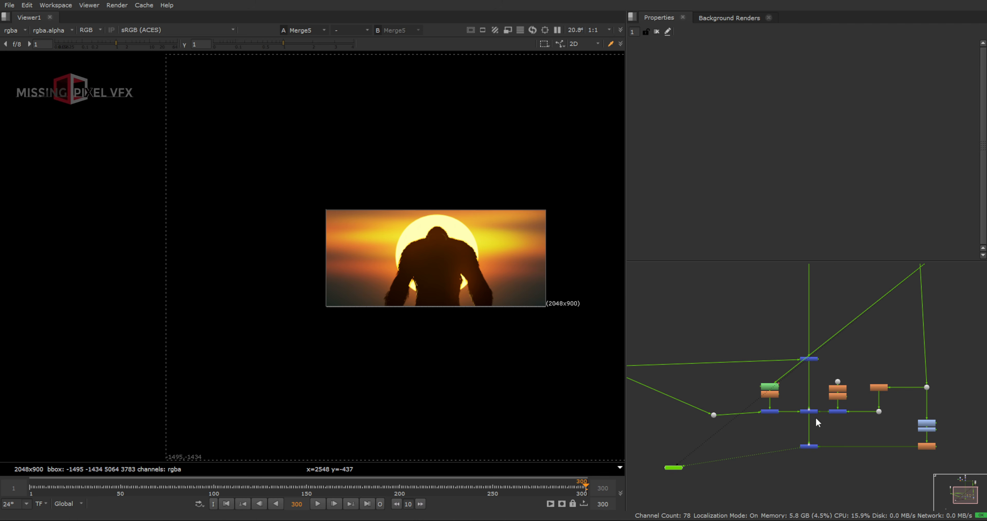
double_click(808, 441)
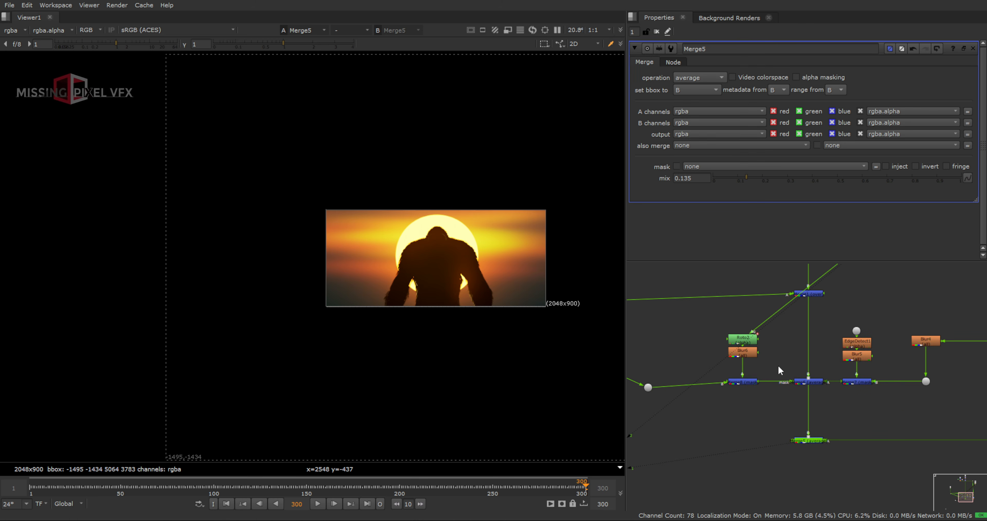
key("Tab")
type("ref")
key("Return")
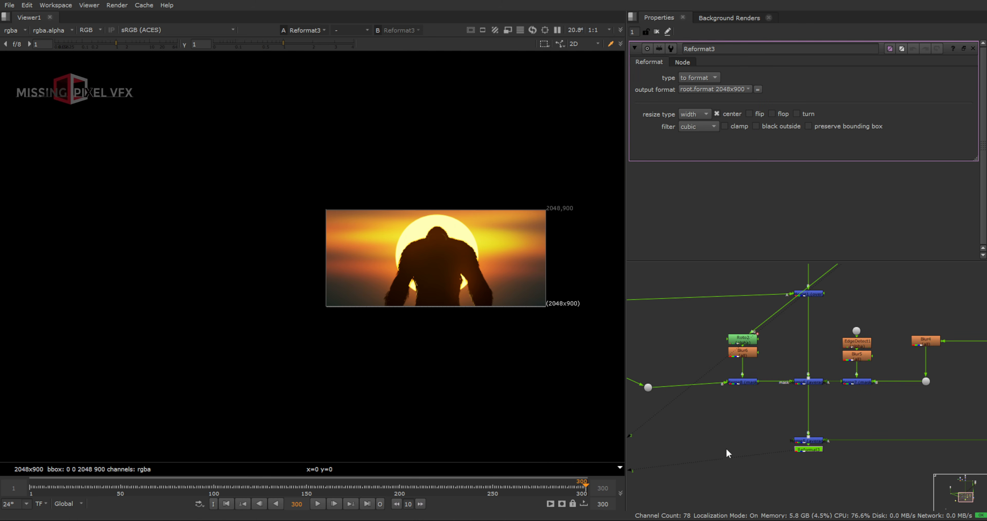
left_click(656, 32)
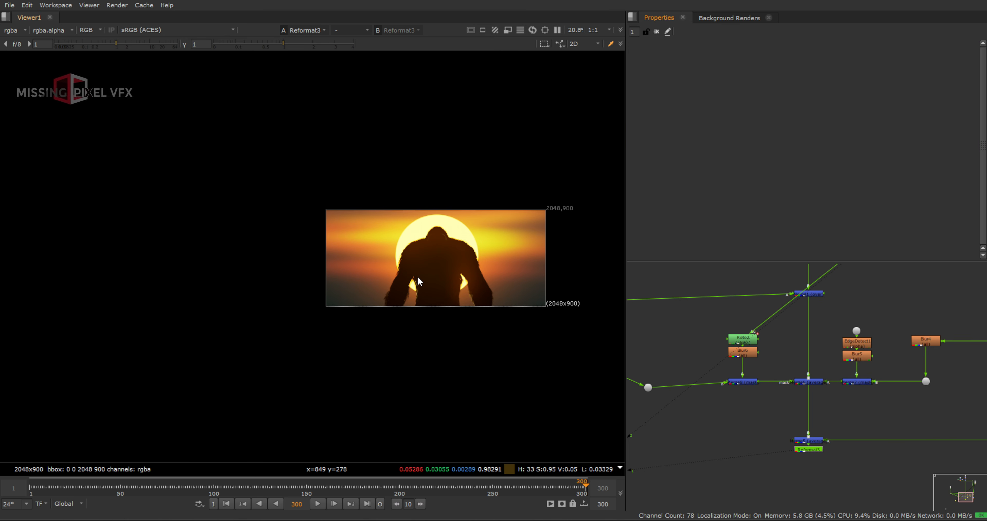
- Merge the helicopter render over the Reformat3 output using the over operation, and inspect the composite up close
scroll(784, 427, "down", 3)
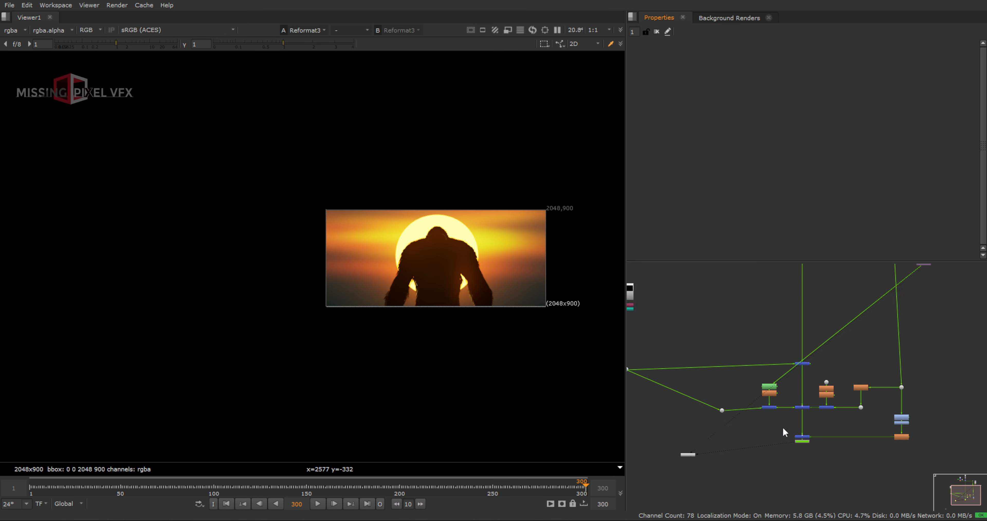
middle_click_drag(783, 426, 886, 430)
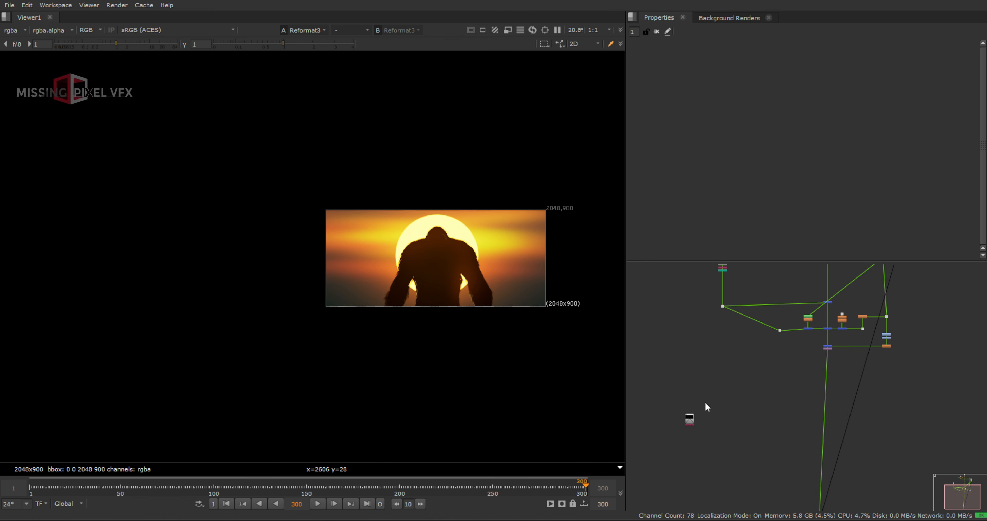
left_click_drag(706, 410, 668, 442)
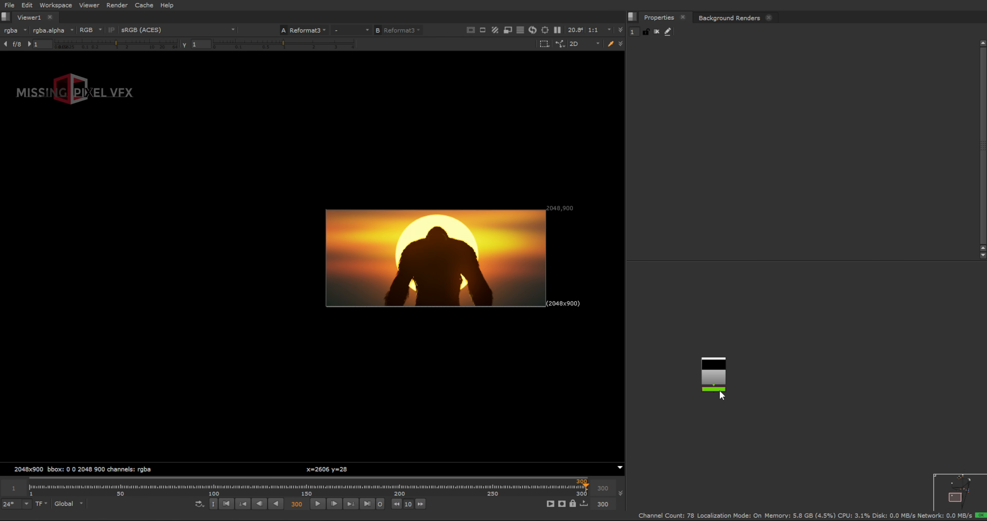
key("m")
left_click(844, 392)
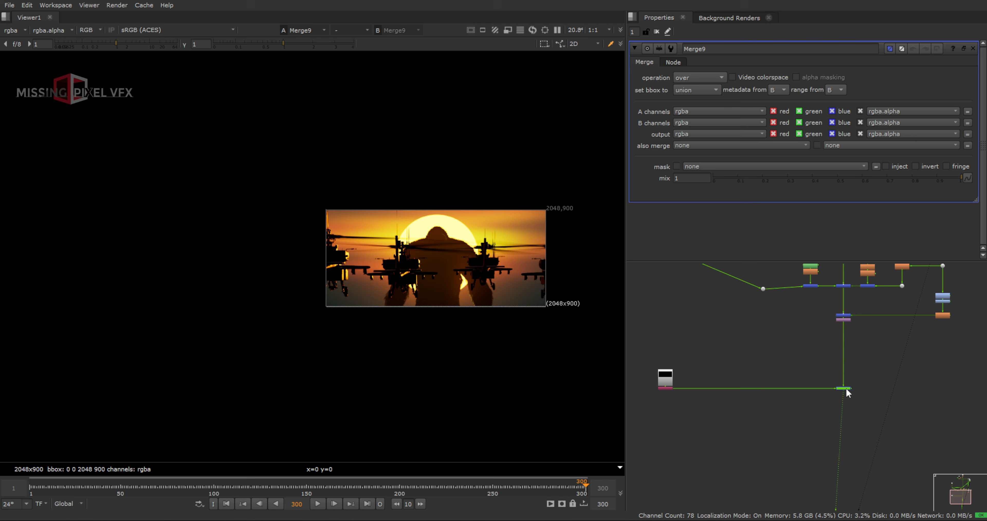
scroll(475, 304, "up", 6)
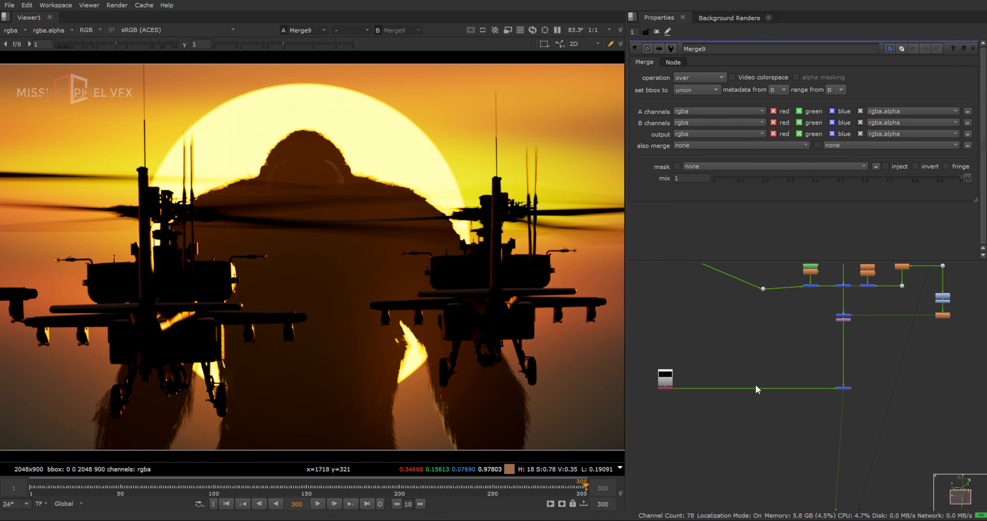
scroll(750, 376, "down", 3)
scroll(814, 340, "up", 3)
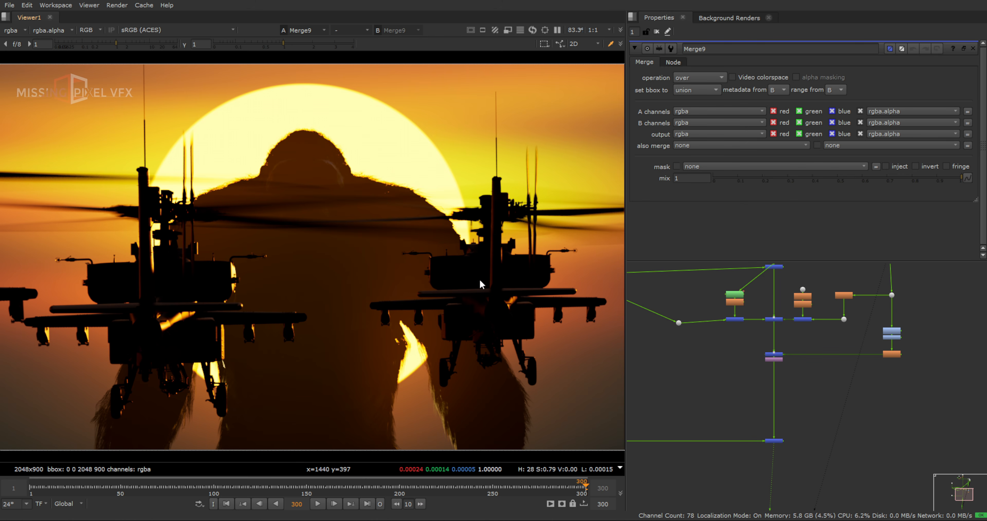
scroll(754, 439, "down", 2)
middle_click_drag(736, 435, 788, 393)
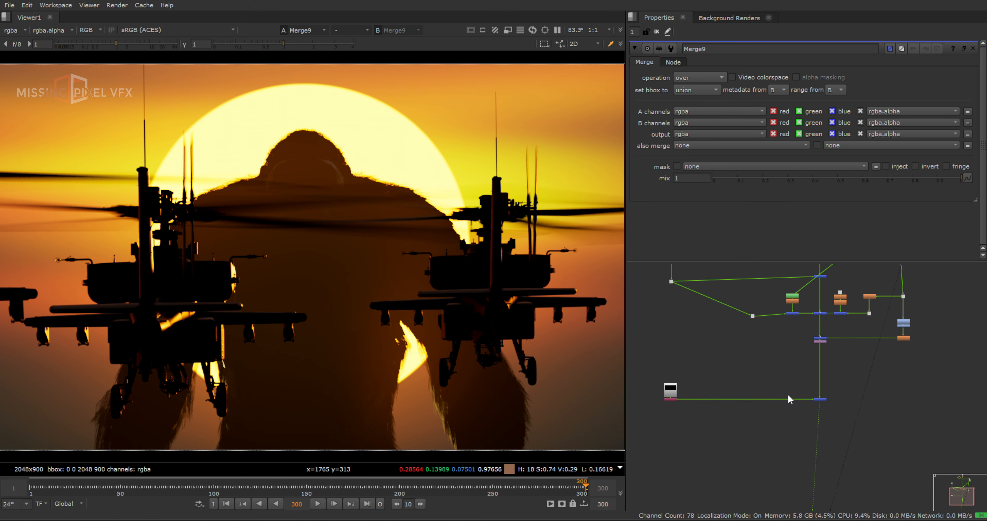
- Insert a LightWrap node between the helicopter render and Merge9, connect its B input to the background Reformat3, and view Merge9
scroll(777, 376, "up", 3)
key("Tab")
type("li")
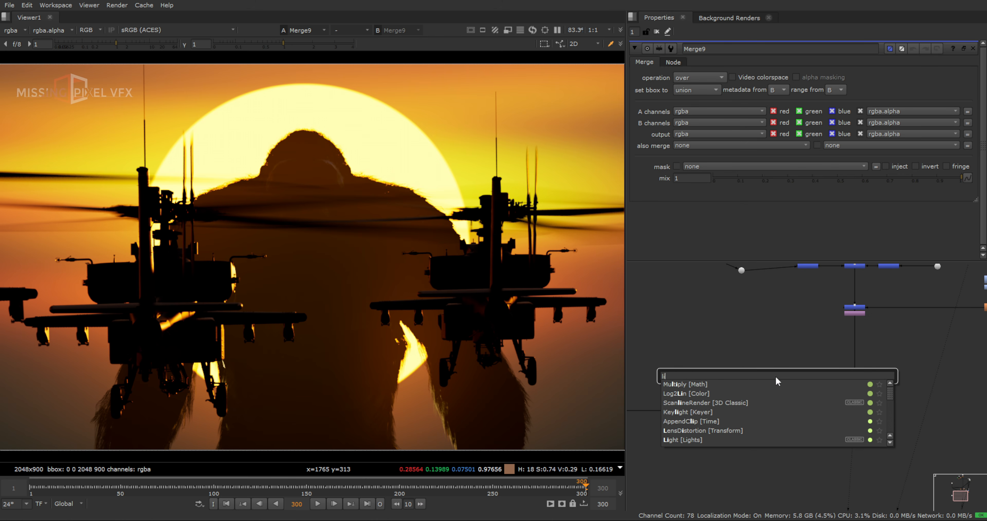
type("ght")
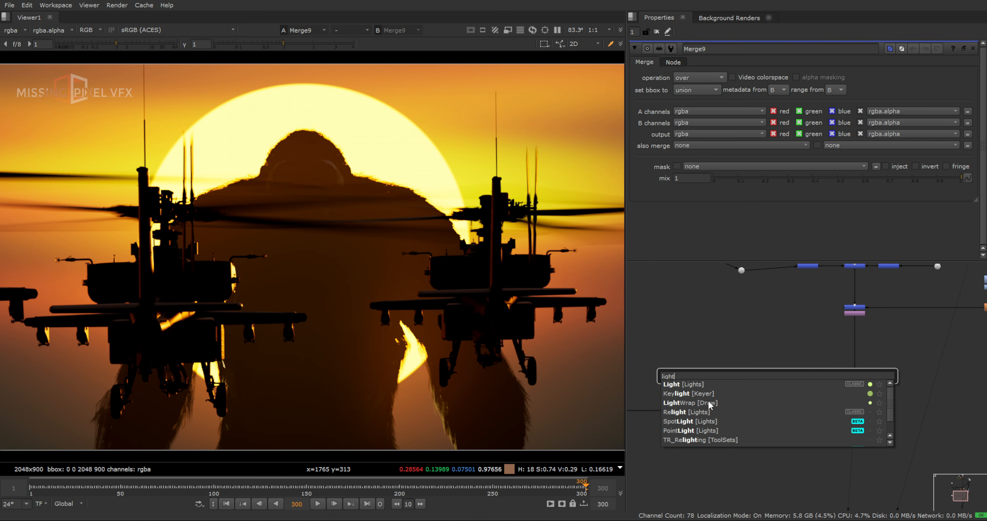
left_click(703, 401)
left_click_drag(775, 379, 750, 411)
left_click_drag(750, 403, 854, 313)
scroll(731, 412, "up", 3)
key("1")
scroll(761, 406, "down", 1)
left_click(948, 410)
key("1")
- Set LightWrap1's intensity to 2 and raise its diffuse to 335
left_click_drag(698, 89, 644, 100)
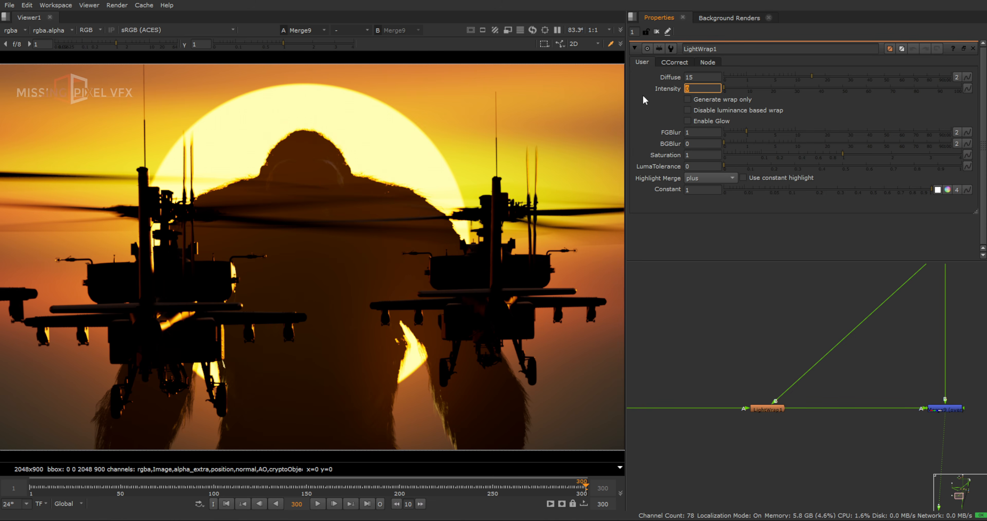
type("2")
key("Return")
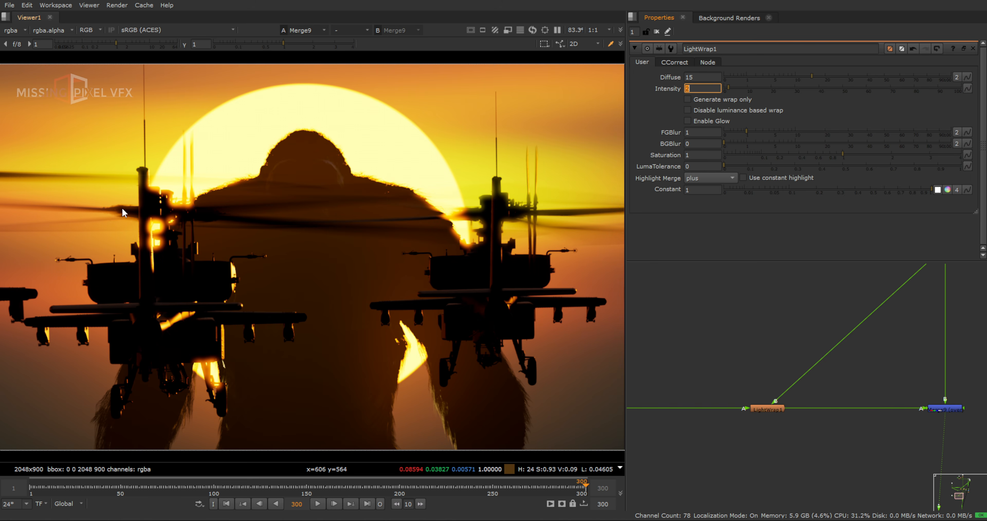
left_click(703, 77)
type("5")
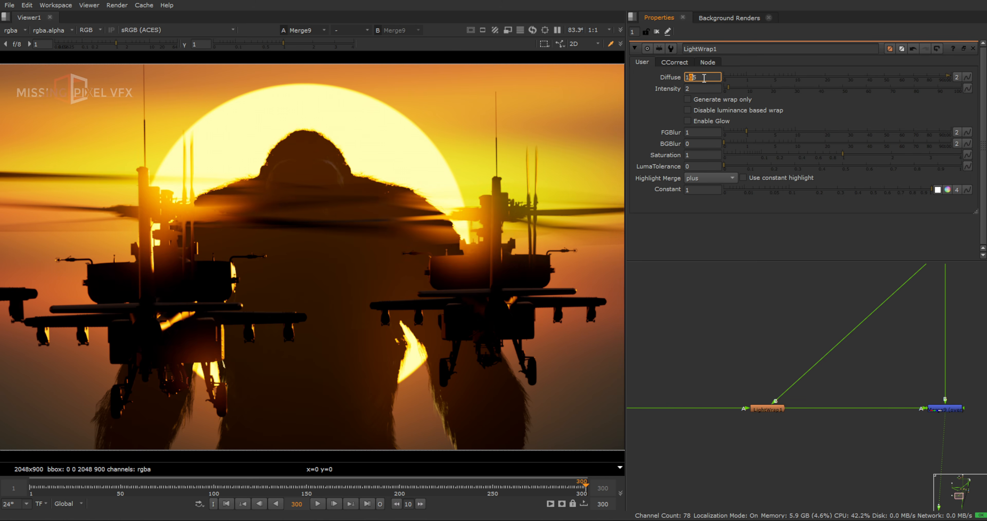
scroll(704, 78, "up", 19)
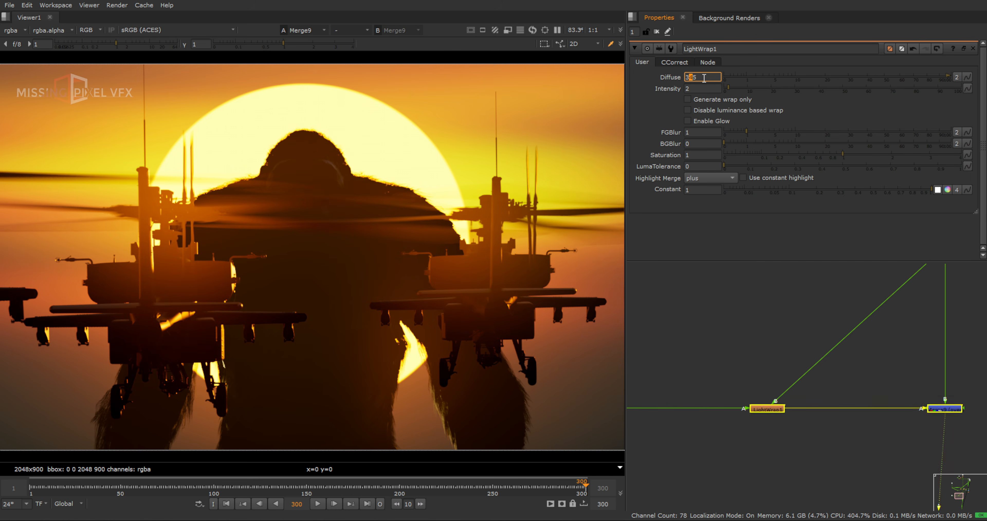
- Lower LightWrap1's intensity to 0.6
left_click(710, 88)
scroll(709, 89, "down", 1)
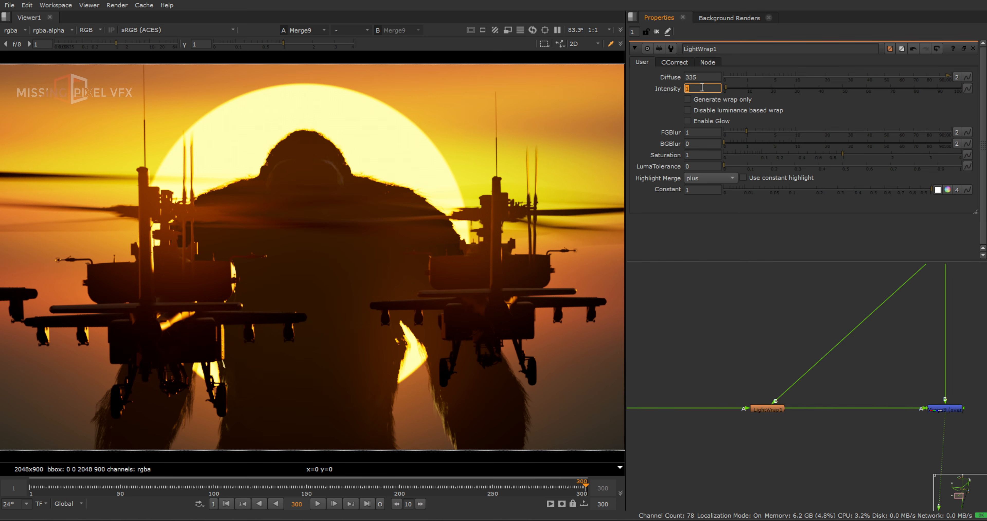
double_click(711, 88)
type("0.6")
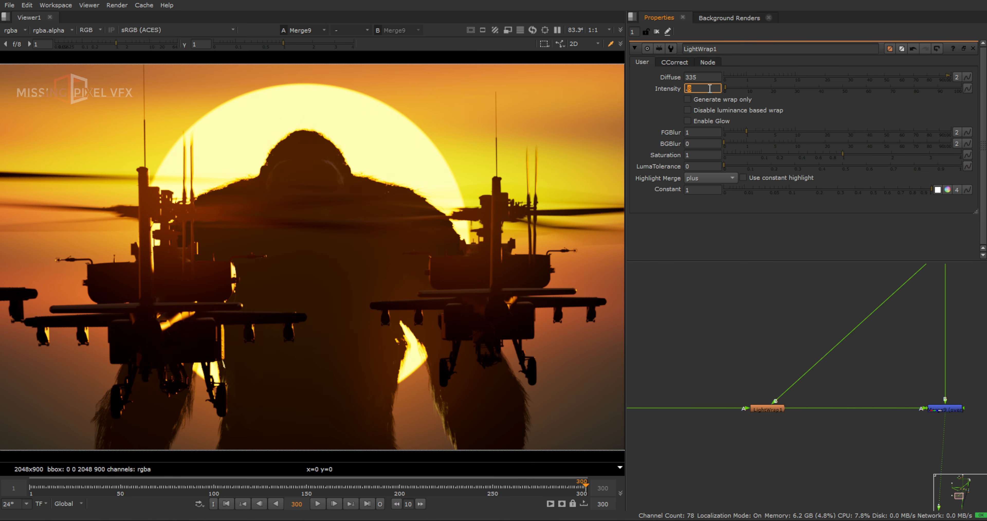
- Compare the helicopters with LightWrap1 enabled and disabled, and leave the node disabled
scroll(380, 193, "down", 1)
scroll(388, 206, "down", 4)
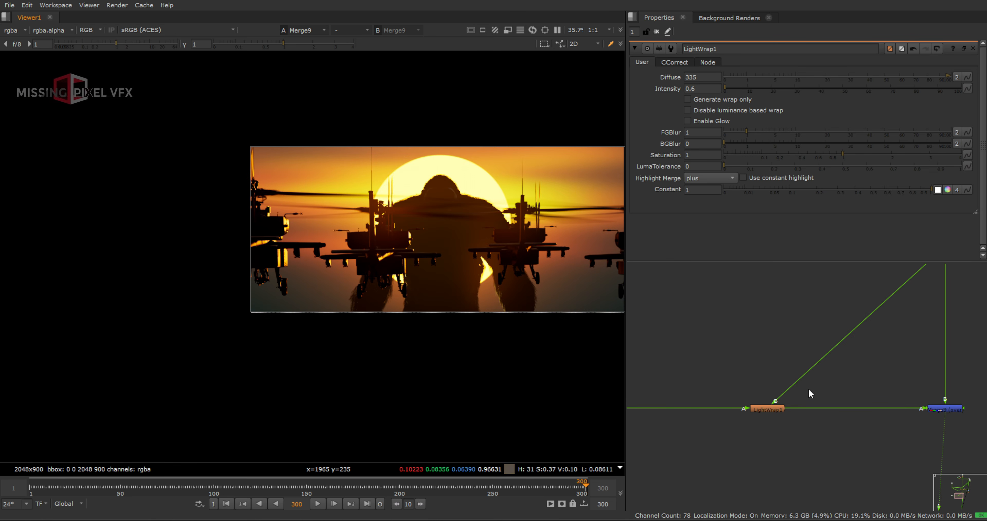
left_click_drag(829, 388, 694, 446)
scroll(500, 224, "up", 9)
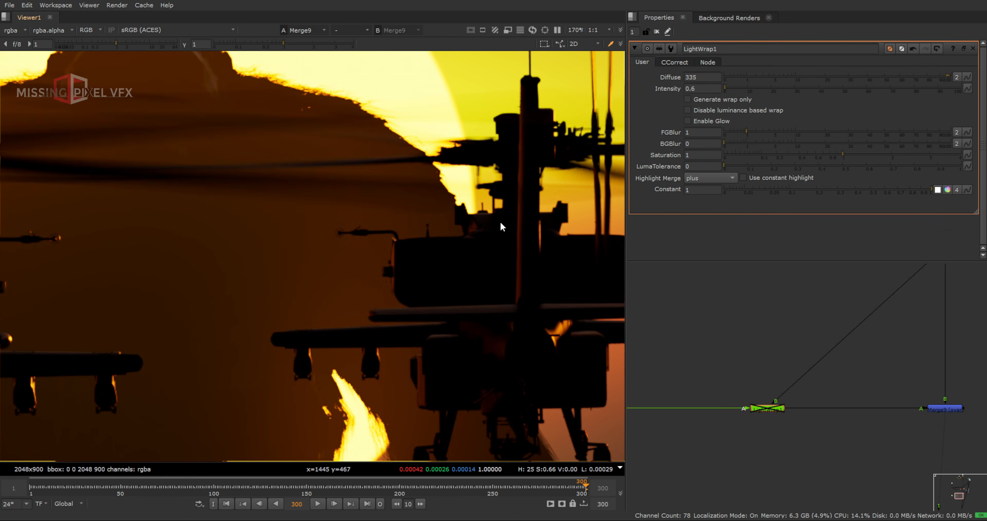
scroll(435, 201, "down", 6)
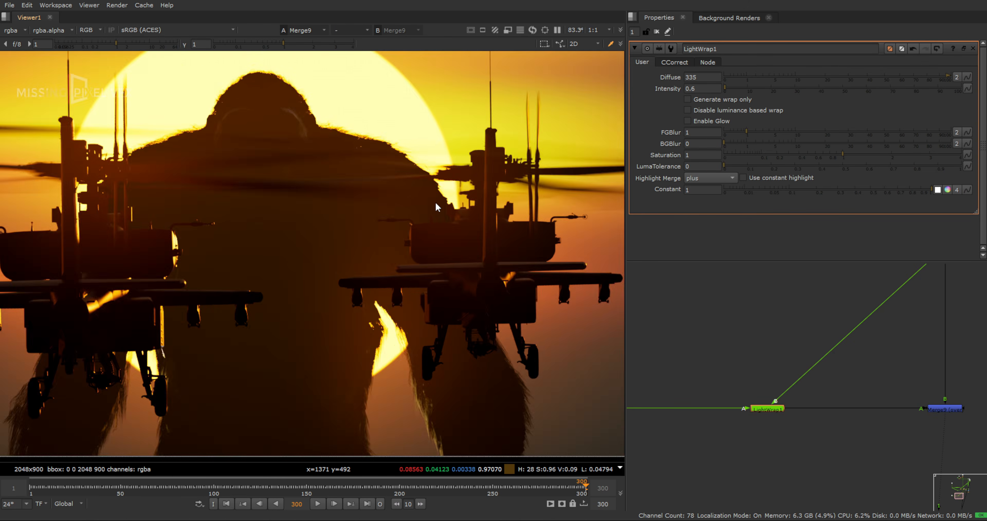
middle_click_drag(791, 359, 716, 359)
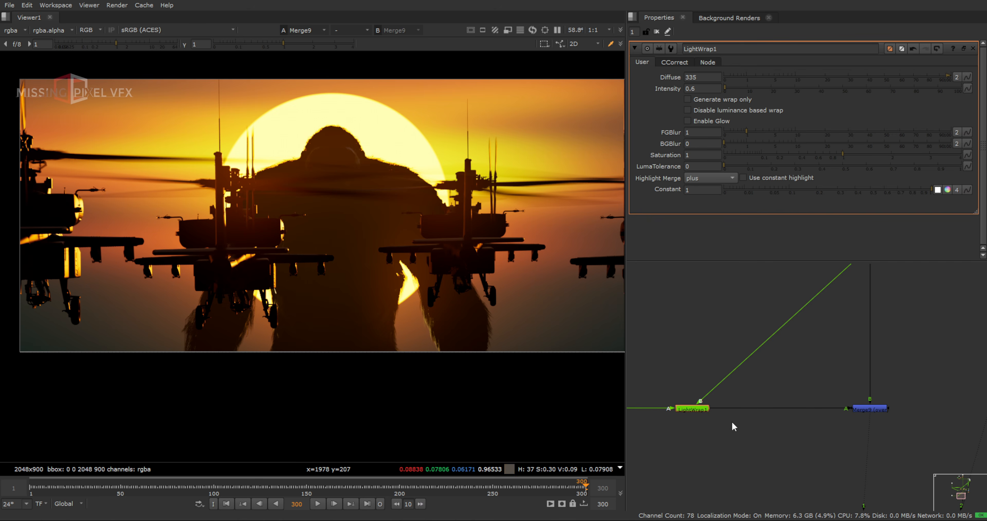
scroll(541, 267, "down", 1)
scroll(776, 455, "down", 5)
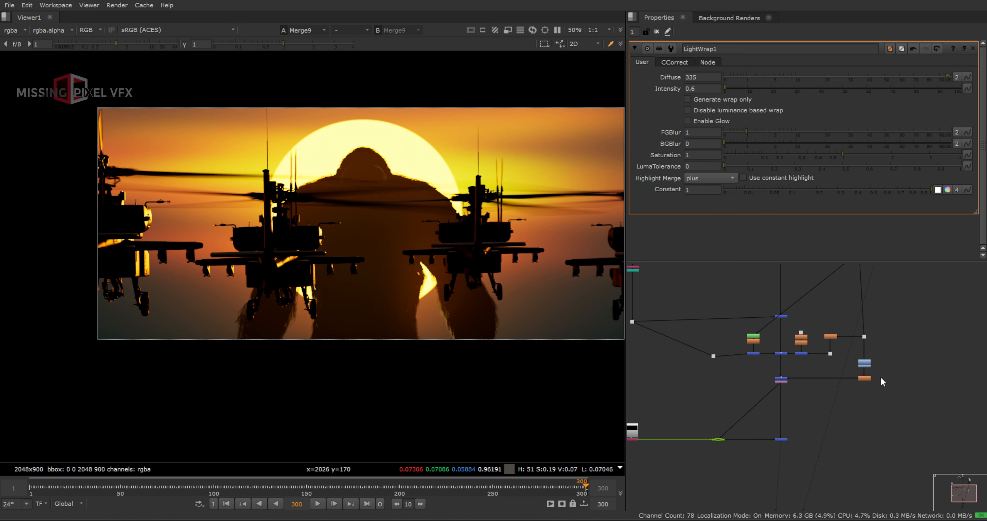
- Add a Merge node below Merge9, connect its A input to the blurred background Blur3, and preview that blur
scroll(836, 345, "up", 4)
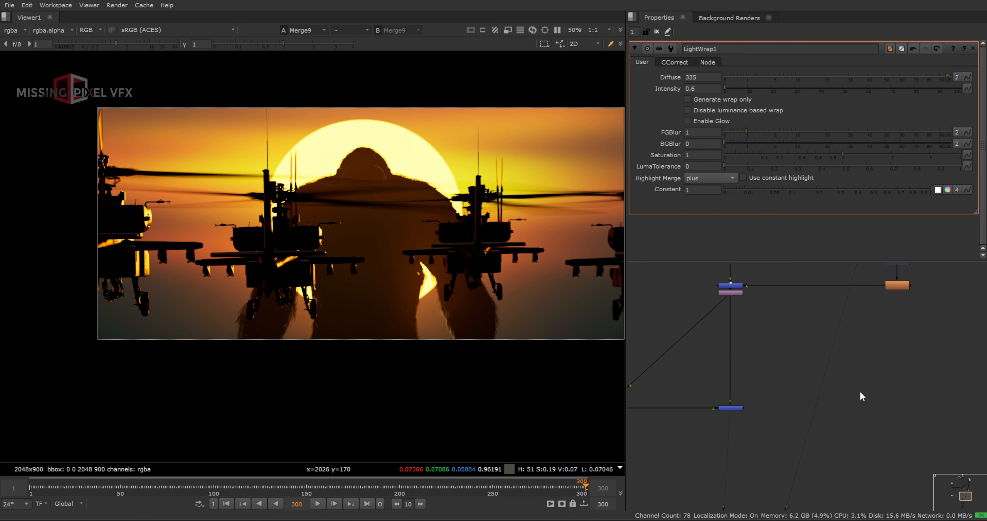
key("m")
left_click_drag(737, 444, 900, 284)
left_click(901, 283)
key("1")
scroll(900, 285, "down", 2)
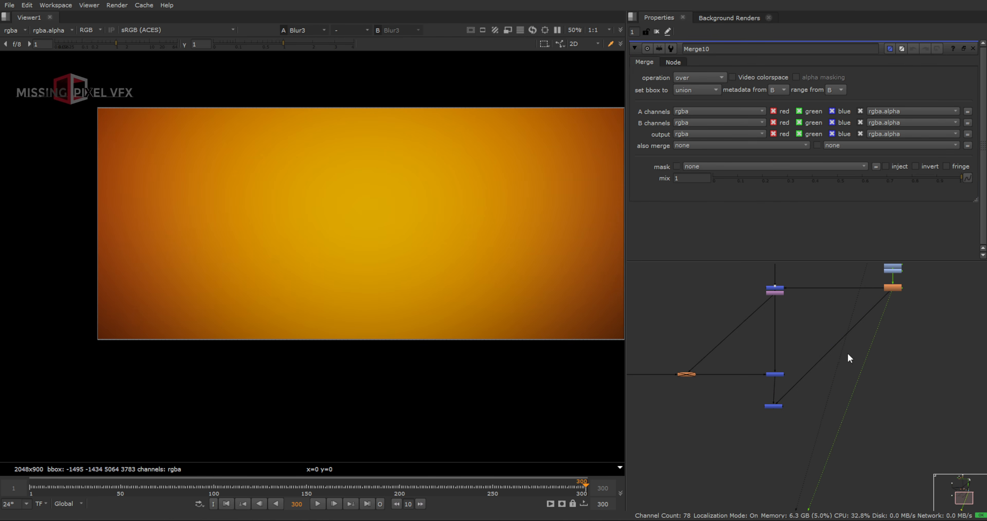
- View Merge10 and connect its mask input to the helicopter render, using rgba.alpha
left_click_drag(832, 350, 886, 407)
scroll(792, 404, "up", 3)
left_click(765, 412)
key("1")
left_click_drag(764, 412, 820, 338)
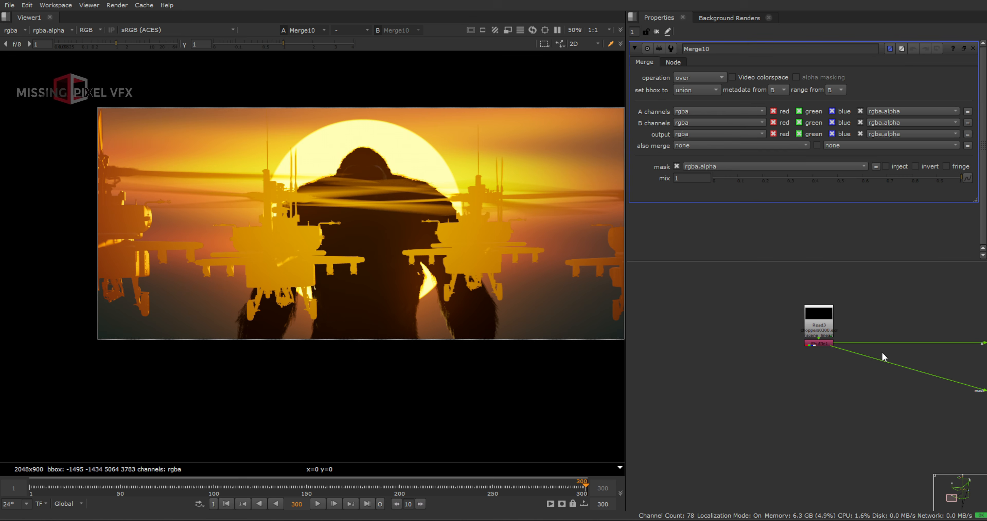
- Set Merge10's operation to average and its mix to 0.09, checking the haze on the helicopters up close
scroll(814, 379, "up", 2)
left_click(698, 77)
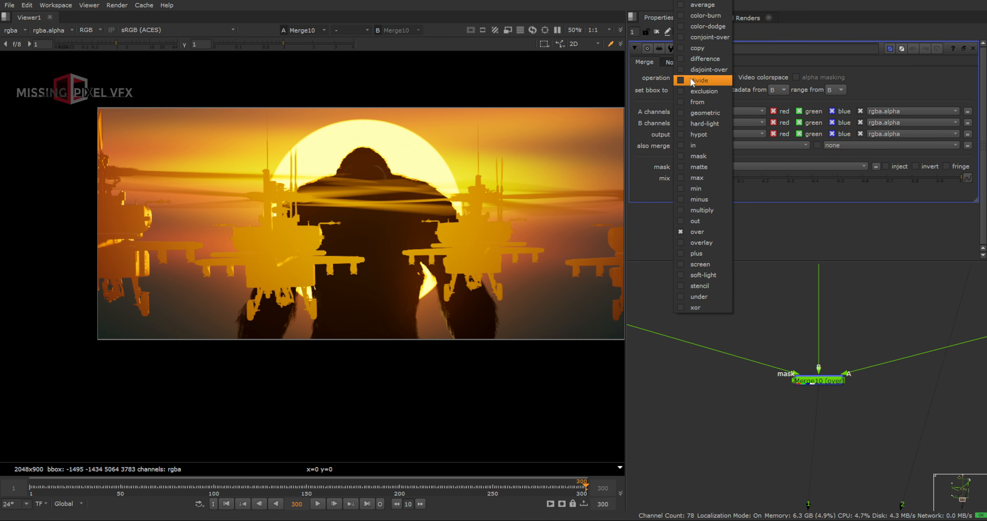
left_click(702, 5)
left_click_drag(727, 177, 735, 179)
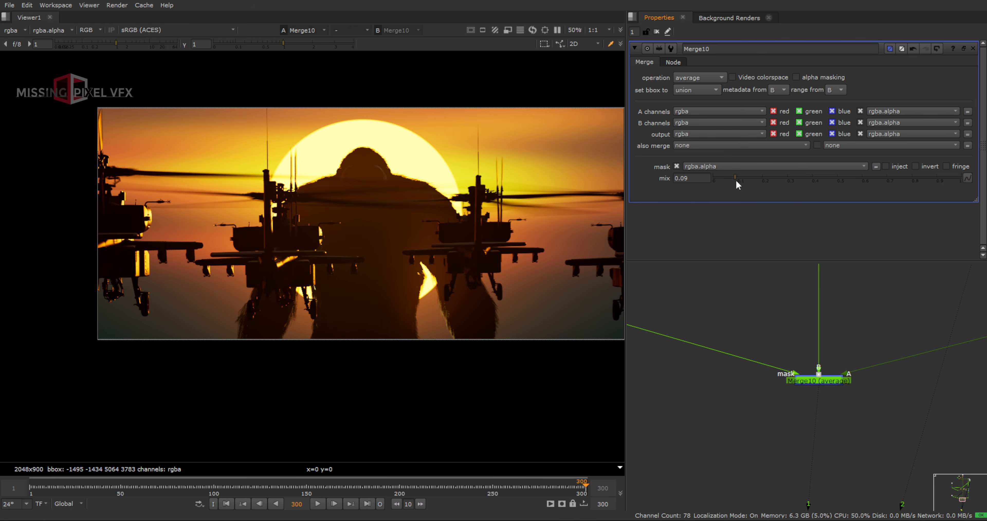
scroll(469, 225, "up", 8)
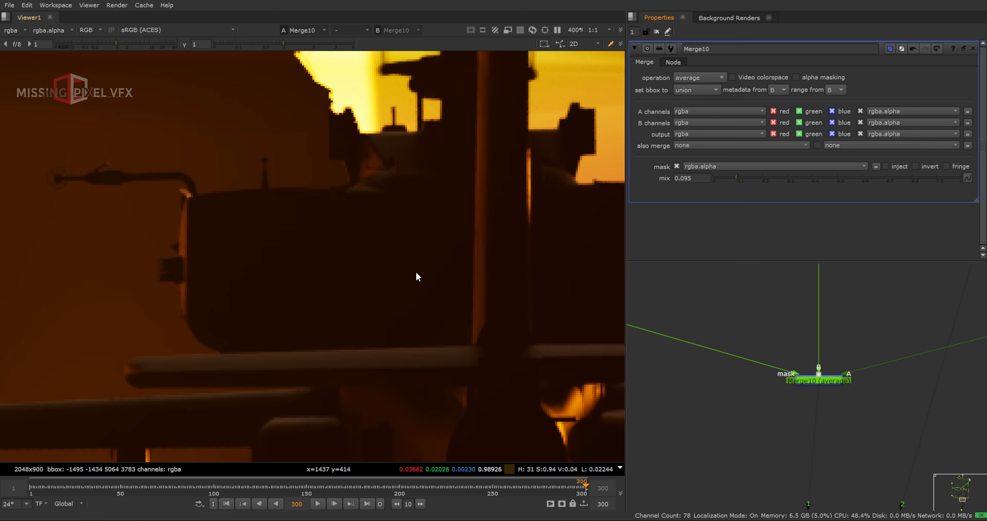
scroll(455, 226, "down", 6)
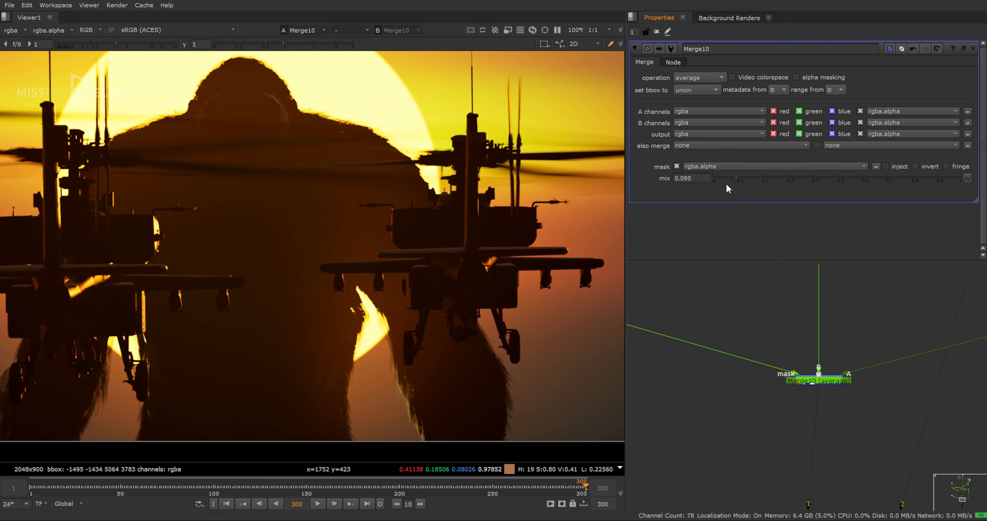
left_click_drag(736, 176, 735, 177)
scroll(479, 275, "down", 5)
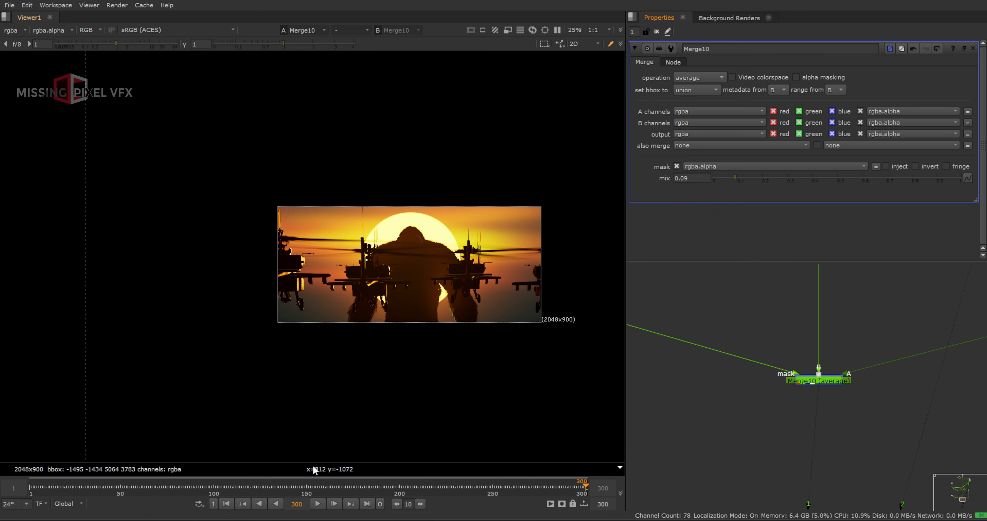
- Keyframe Merge10's mix at 0.1 on frame 101 and 0.16 on frame 300
mouse_move(218, 490)
left_mouse_down()
mouse_move(188, 490)
mouse_move(216, 490)
left_mouse_up()
left_click(694, 178)
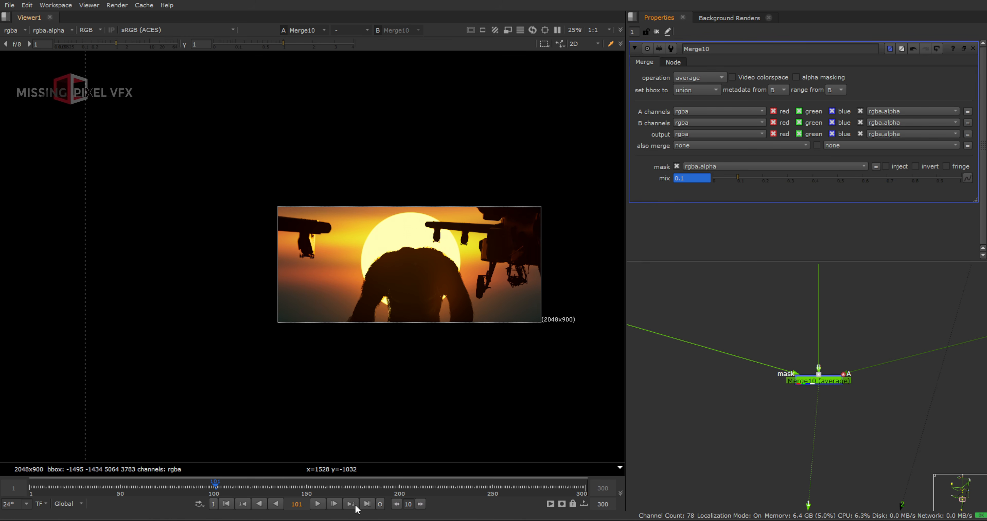
left_click(367, 504)
left_click_drag(737, 178, 753, 178)
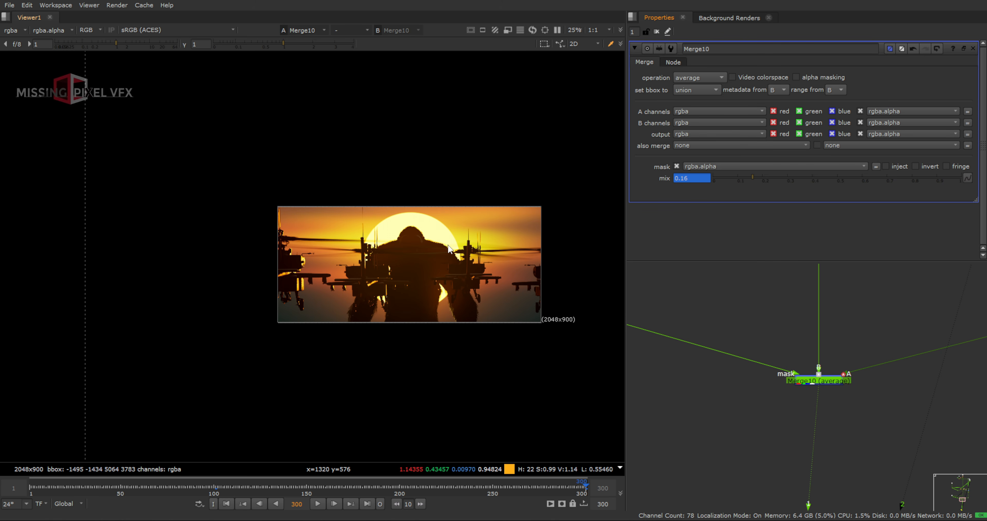
- Review the Merge10 composite at frames 227 and 221, and compare its look with the reference footage in Reformat2
scroll(385, 278, "up", 2)
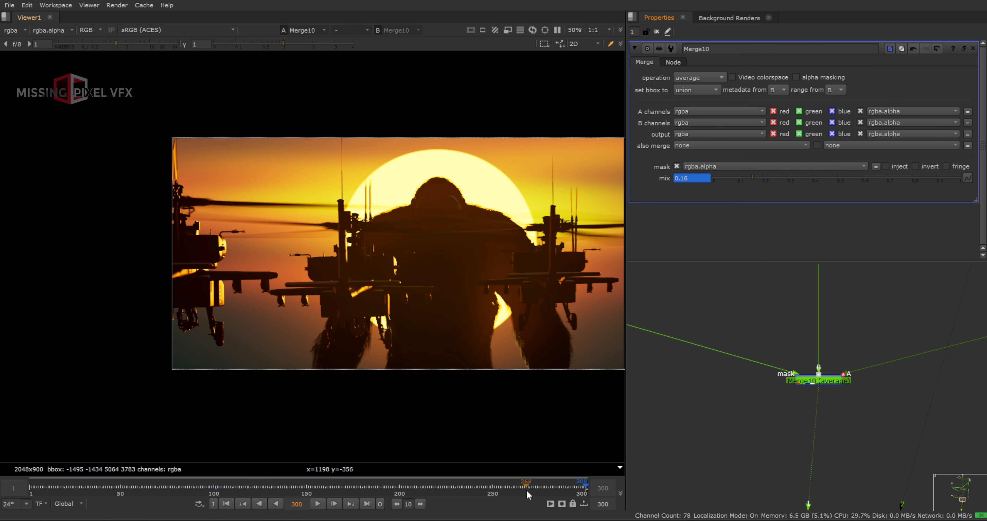
left_click(449, 490)
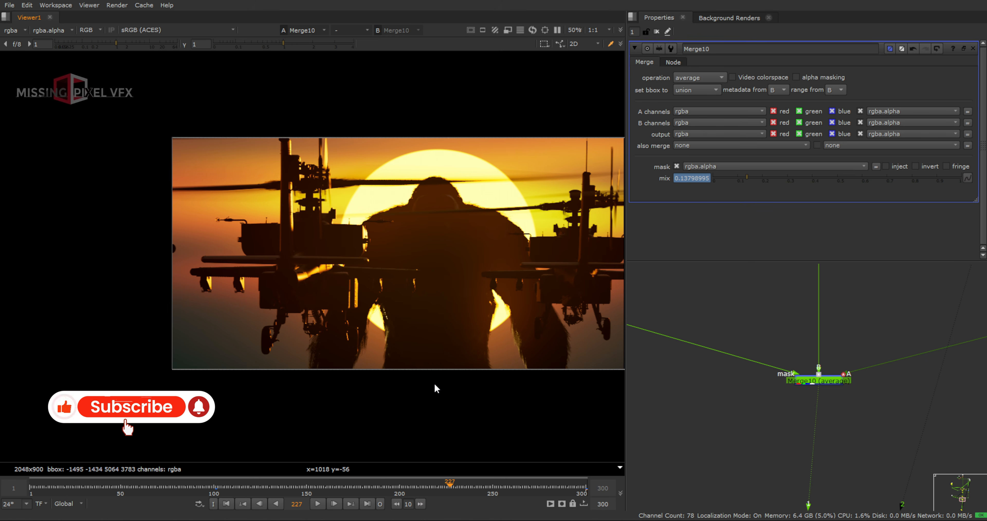
left_click(245, 504)
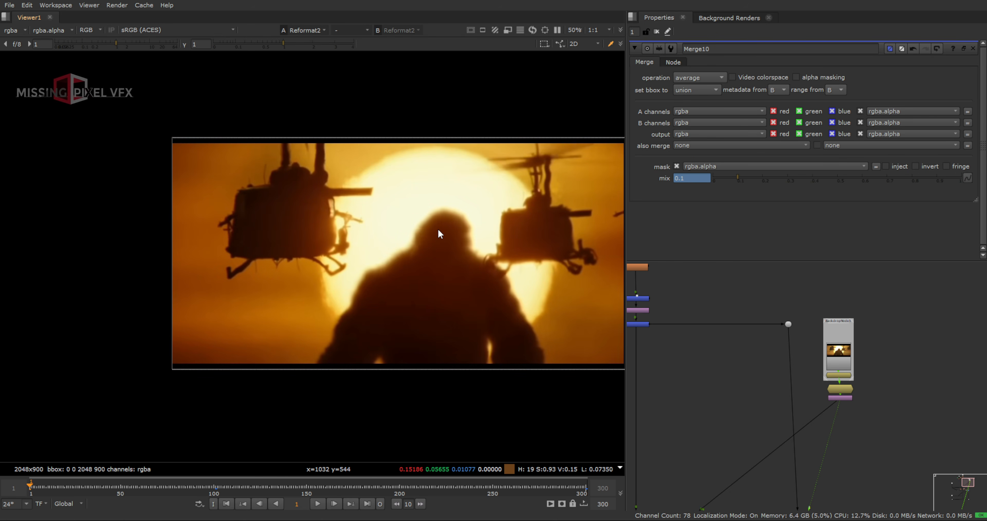
scroll(803, 457, "down", 4)
middle_click_drag(805, 462, 860, 335)
middle_click_drag(775, 473, 777, 310)
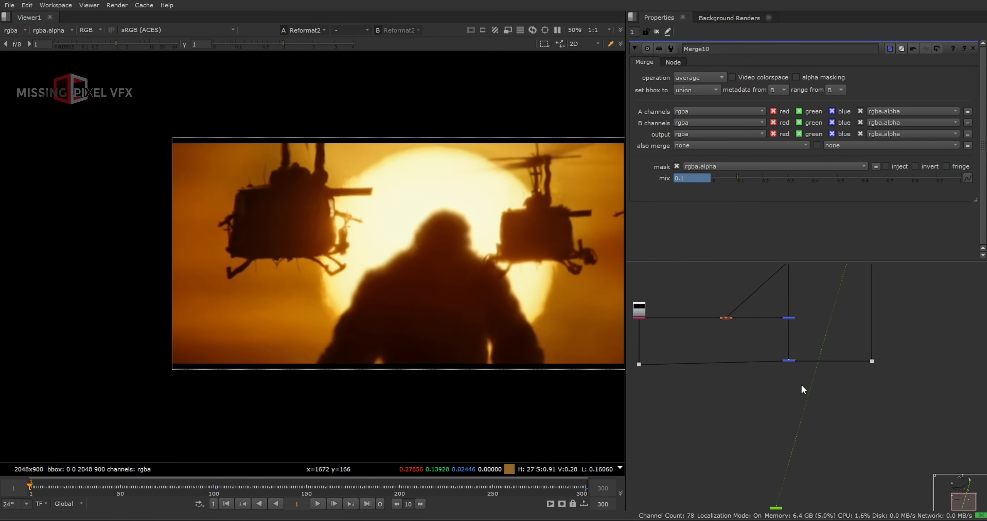
left_click_drag(802, 332, 767, 384)
key("1")
left_click(766, 383)
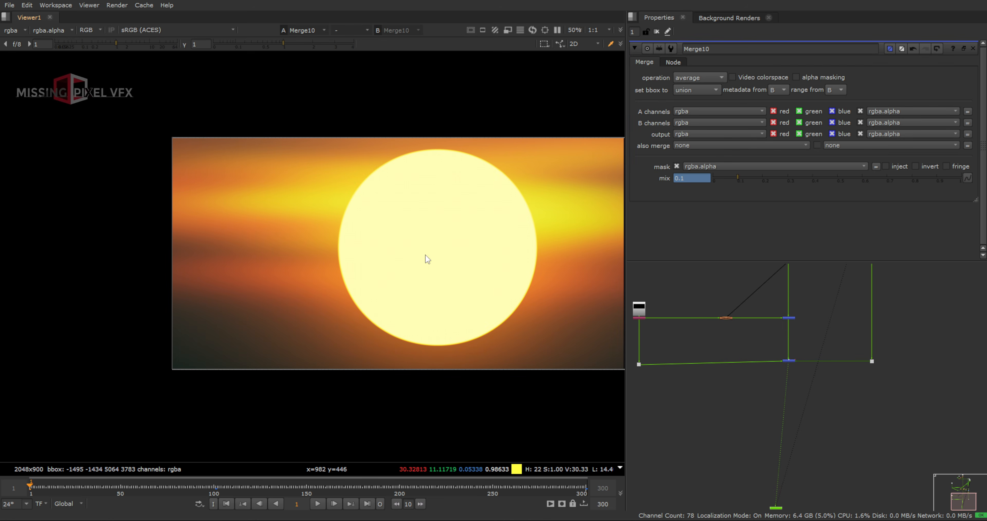
left_click(439, 485)
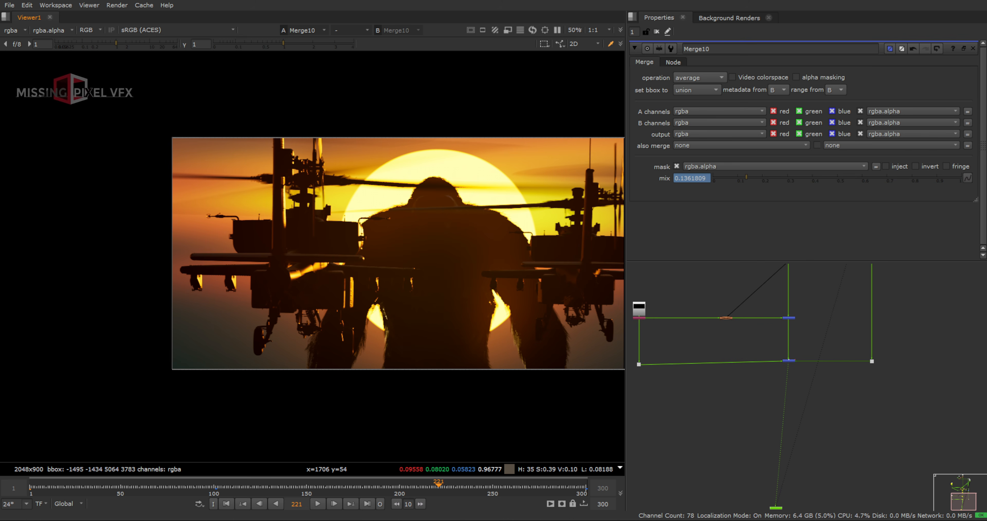
- Add a HeatWave node in an empty area of the node graph below Merge10
key("Tab")
type("up")
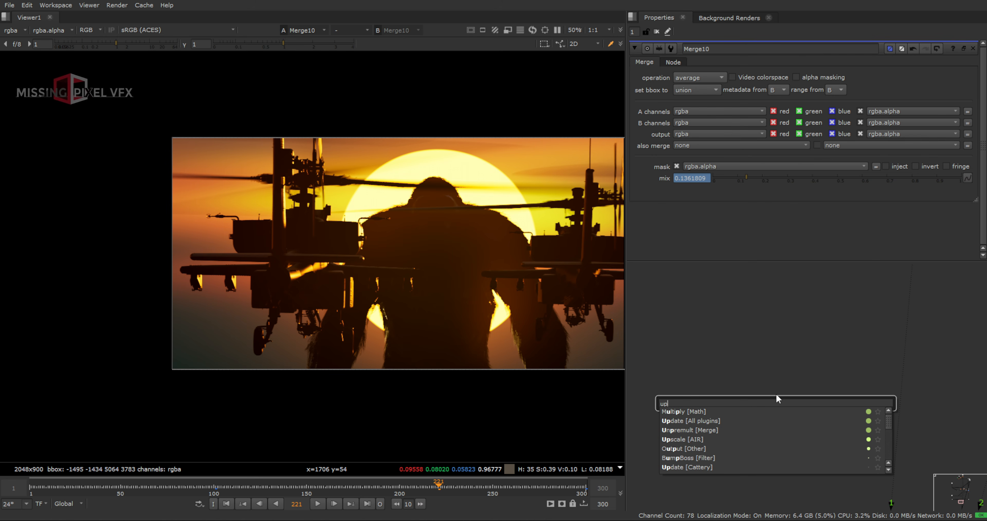
key("BackSpace")
key("BackSpace")
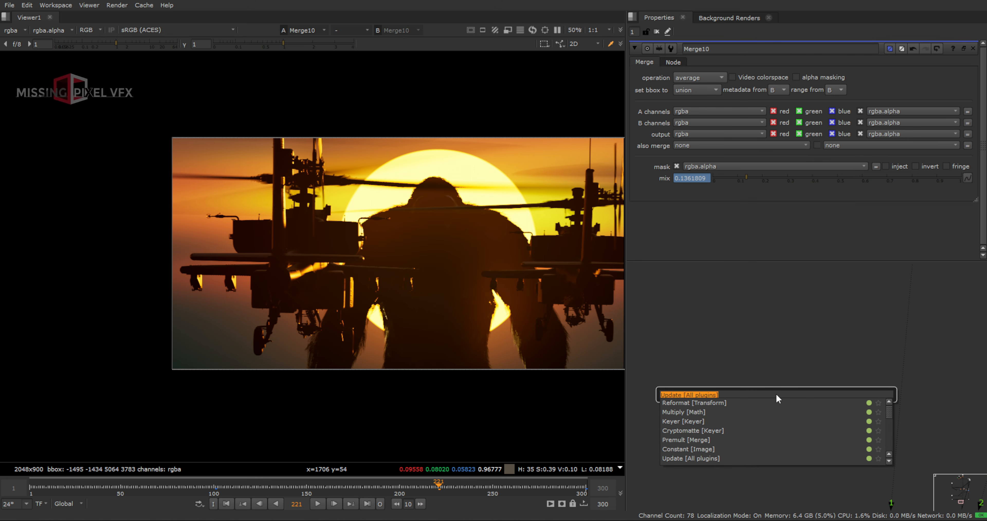
type("heat")
key("Return")
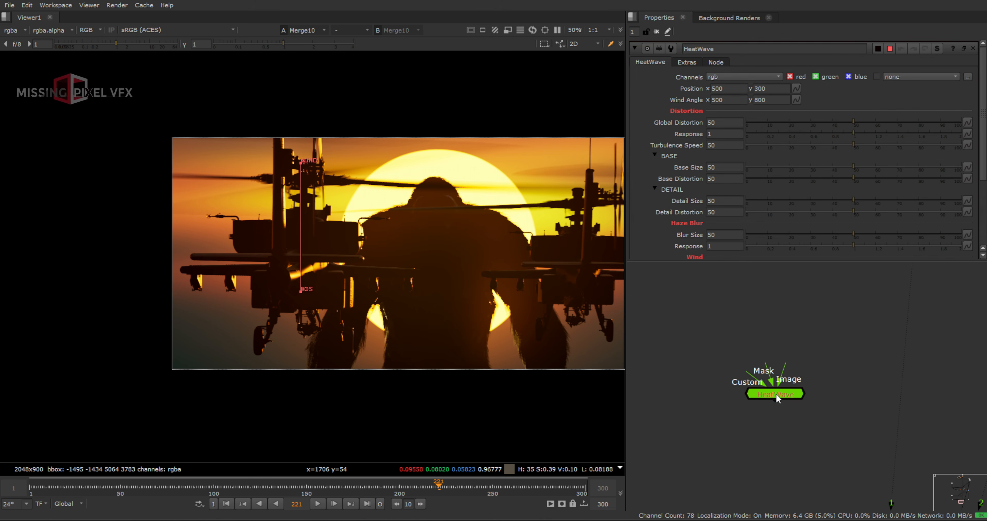
- Add a CheckerBoard node, connect it to HeatWave's Image input, and view the HeatWave output with its properties open
key("Tab")
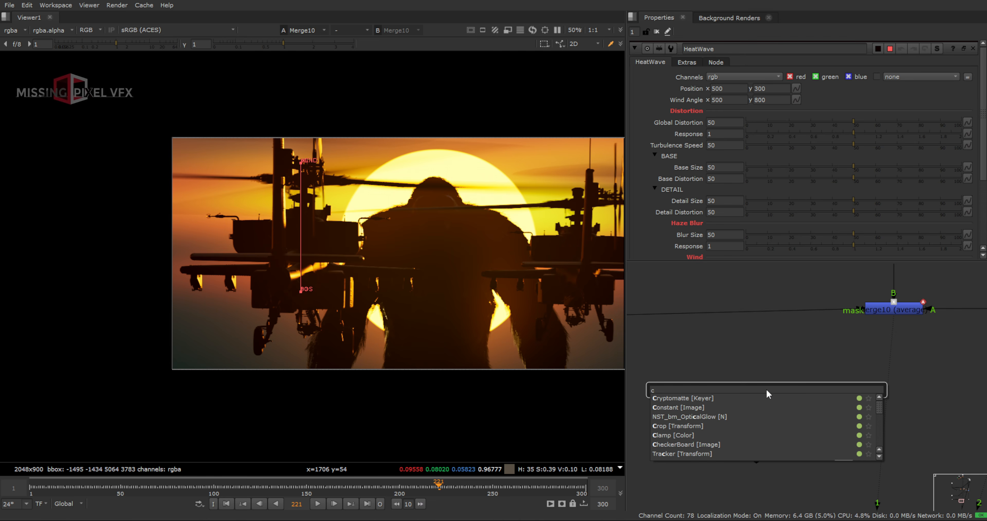
type("ch")
key("Return")
left_click_drag(765, 423, 768, 401)
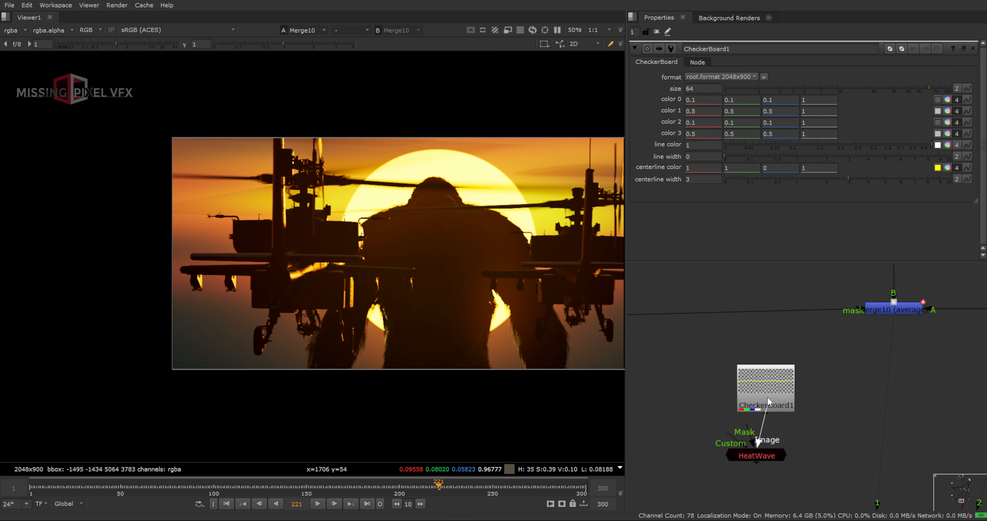
left_click(762, 457)
key("1")
double_click(768, 459)
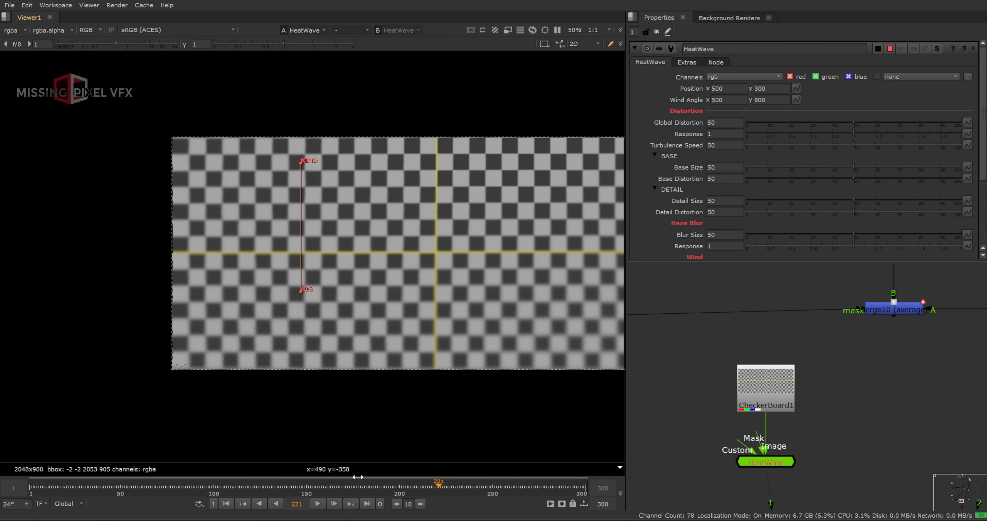
- Play back the HeatWave distortion on the checkerboard and inspect how it moves over the frames
left_click(319, 503)
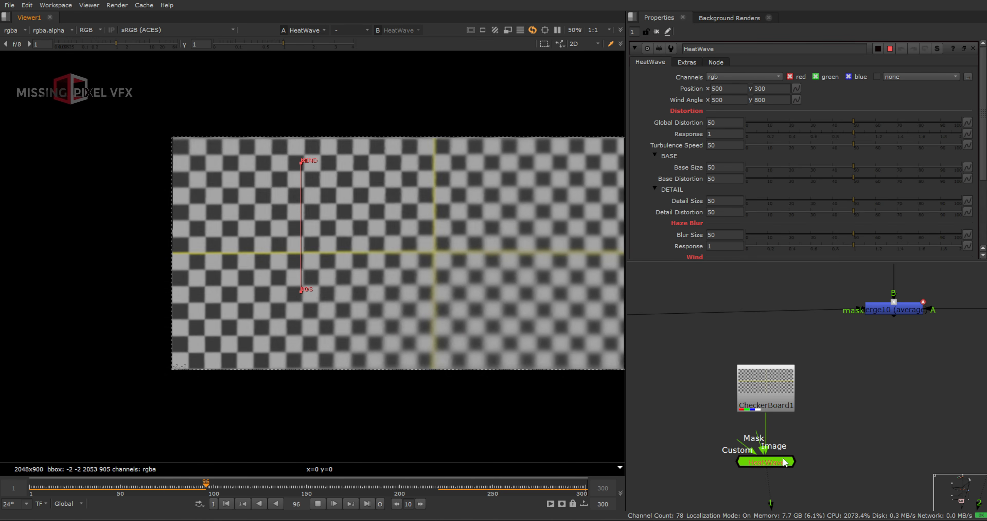
left_click_drag(857, 431, 790, 463)
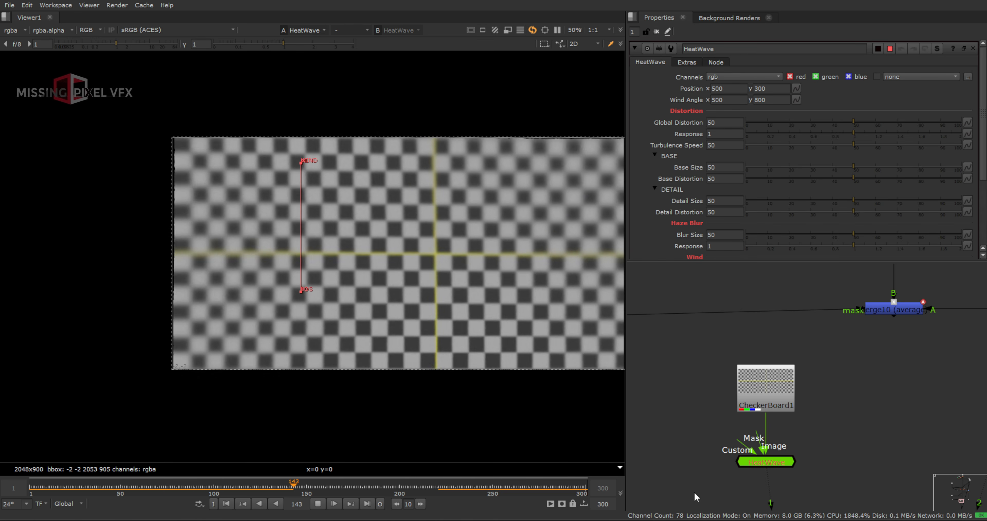
scroll(740, 417, "down", 3)
key("k")
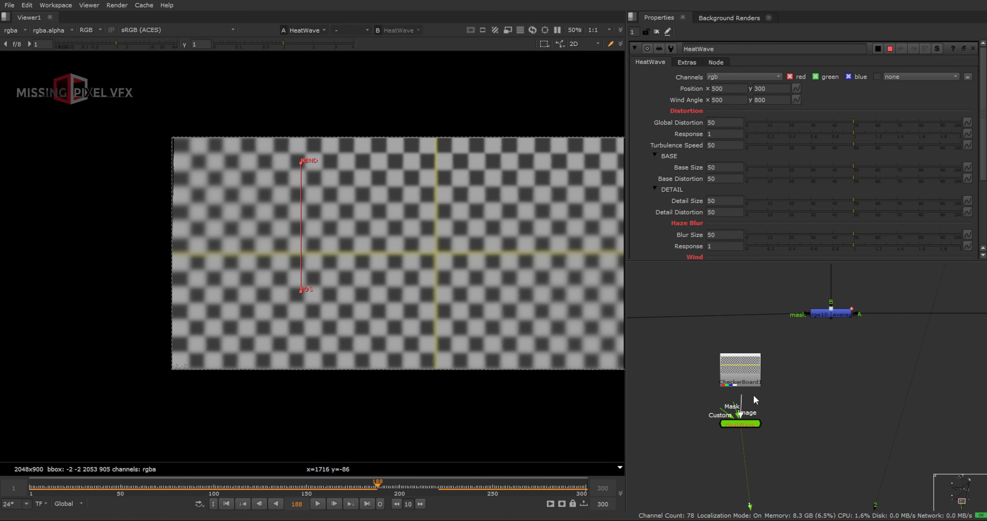
- Connect HeatWave below Merge10, limit playback to frames 166–206, and preview the distortion on the composite
left_click_drag(743, 423, 833, 408)
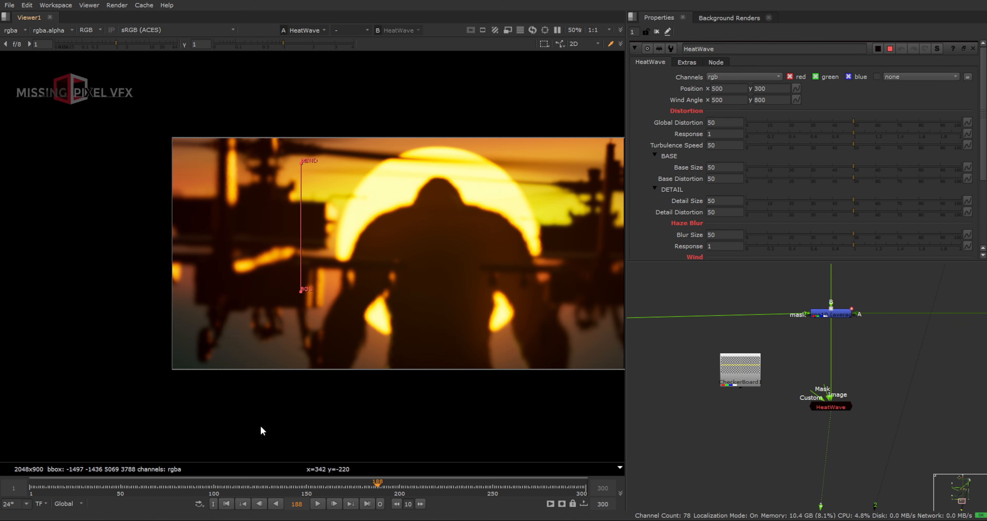
left_click_drag(336, 495, 413, 491, "ctrl")
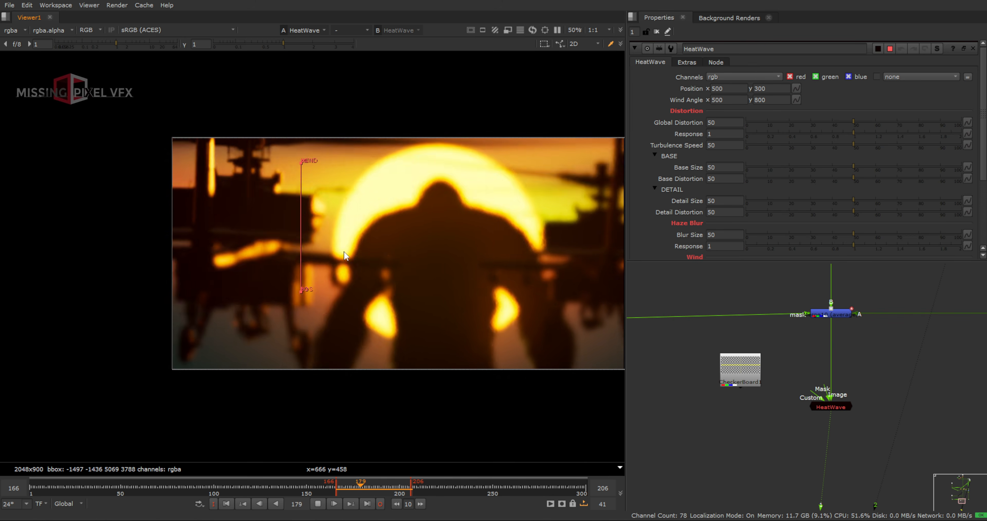
key("k")
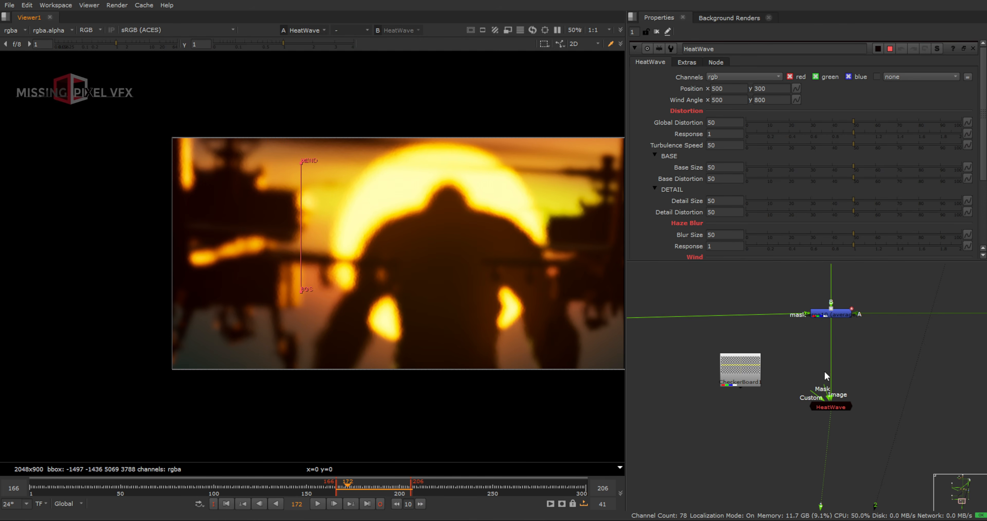
- Reconnect HeatWave's Image input from the composite to CheckerBoard1 and set the checkerboard size to 174
left_click_drag(828, 410, 741, 451)
left_click_drag(825, 324, 740, 369)
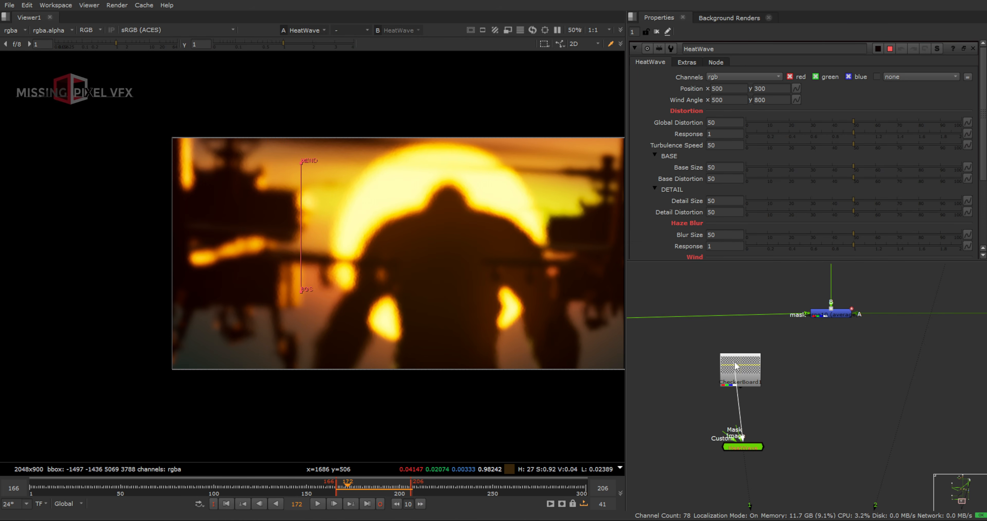
double_click(740, 368)
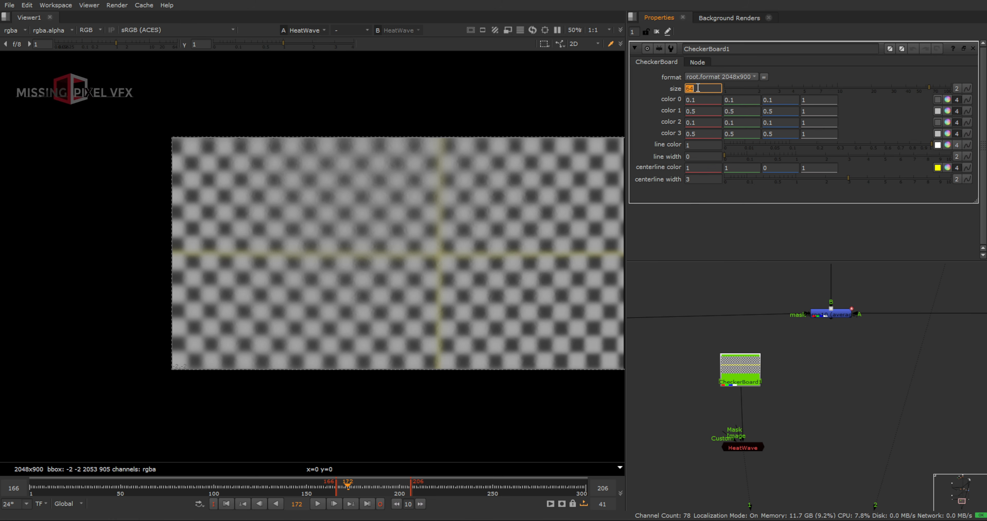
scroll(698, 88, "up", 11)
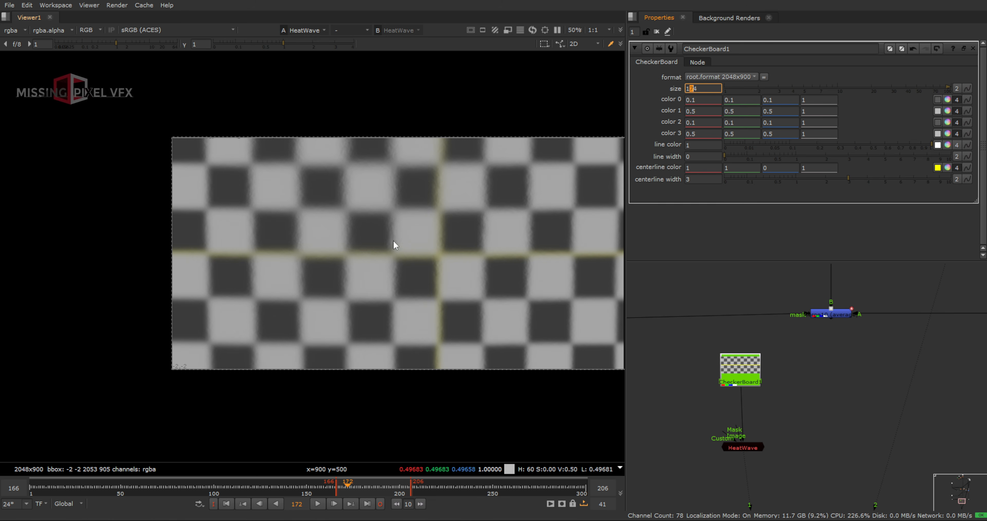
- Set HeatWave's Base Size to 28.5 and play back the result on the checkerboard
left_click(741, 448)
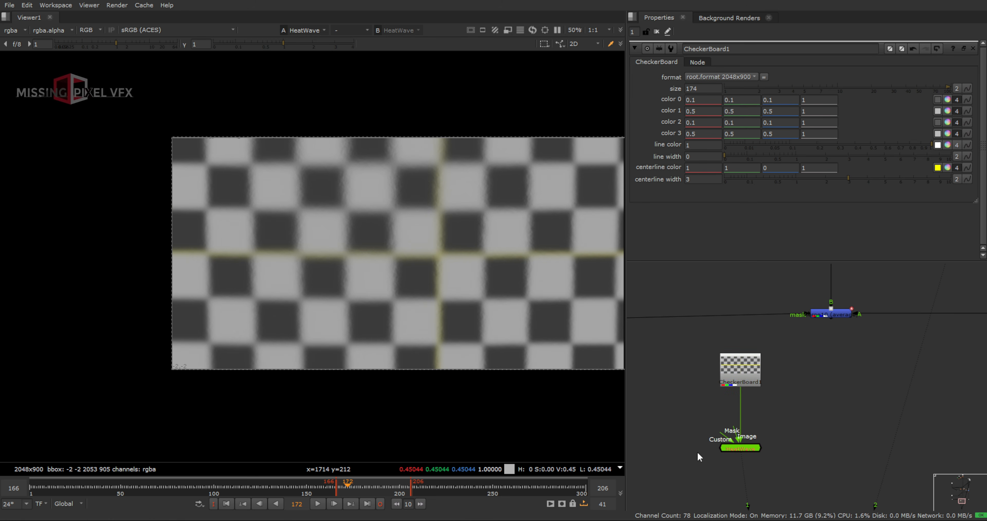
double_click(737, 449)
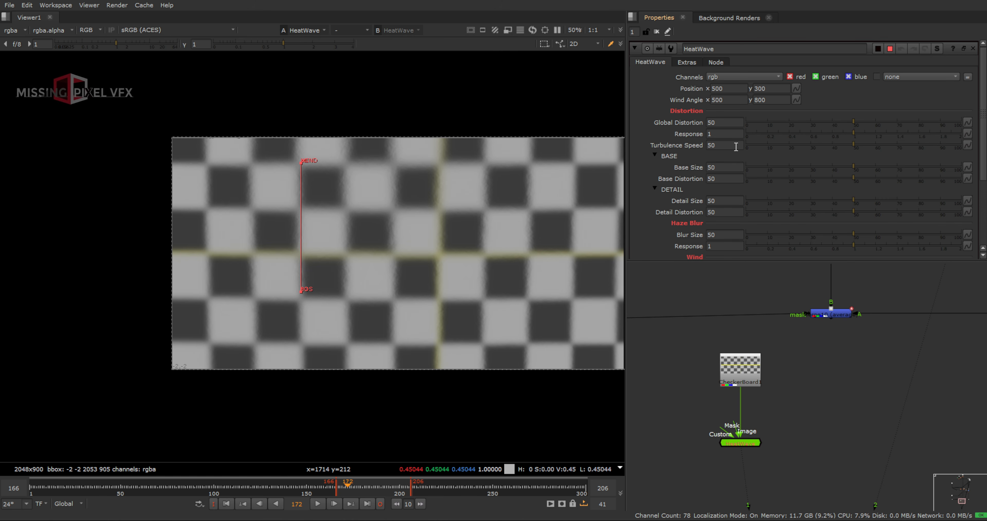
left_click_drag(748, 170, 806, 169)
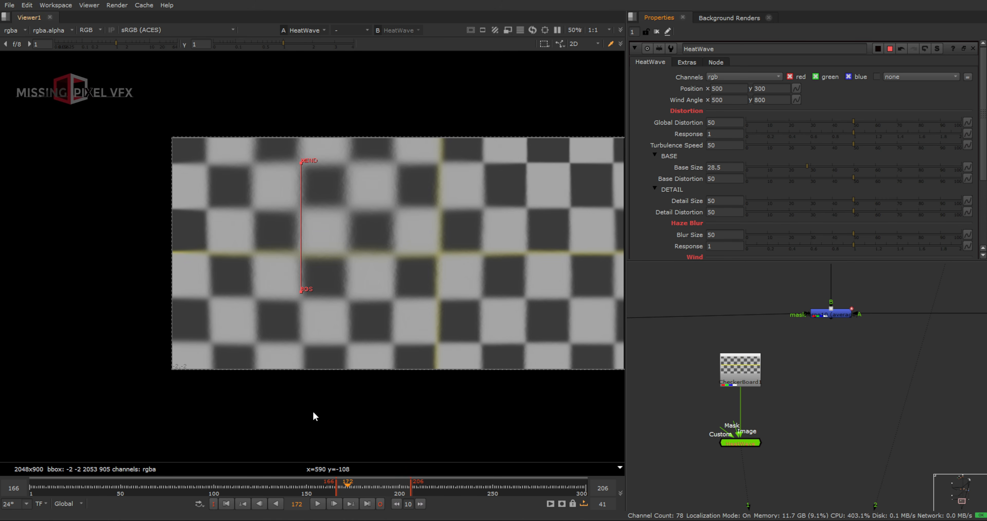
left_click(318, 503)
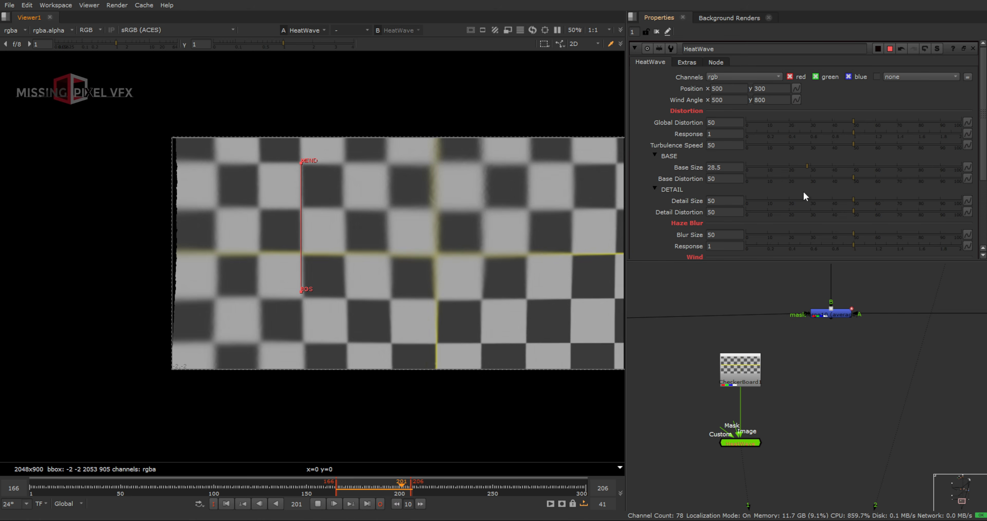
scroll(702, 215, "down", 3)
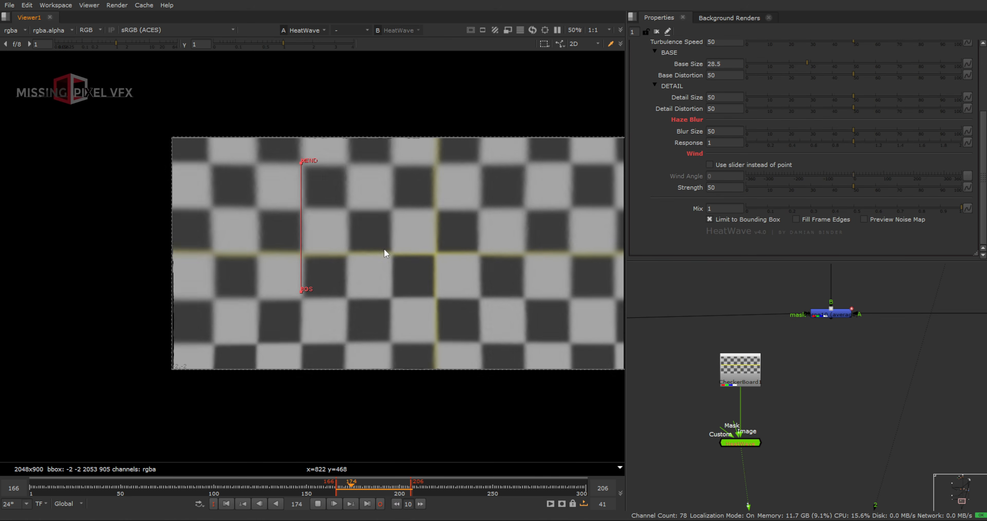
left_click(659, 34)
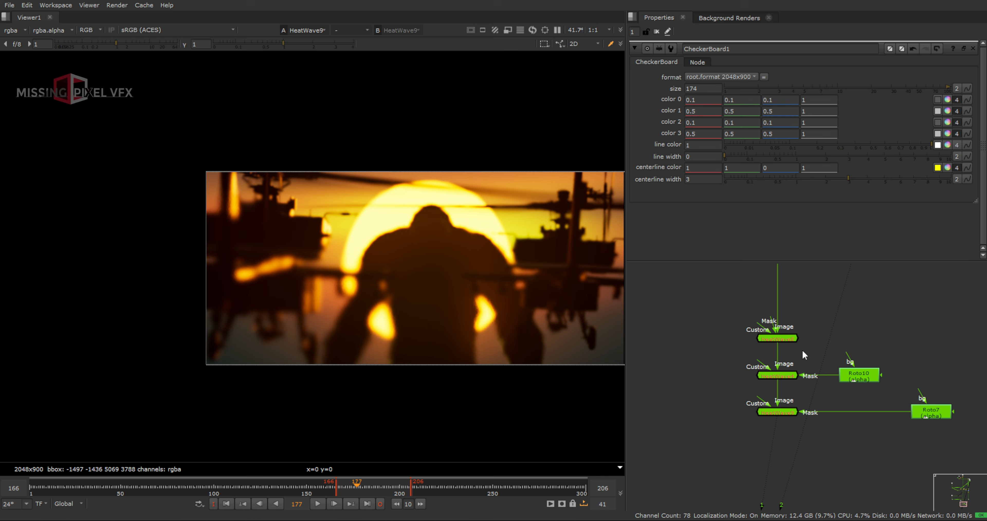
- Duplicate the three-HeatWave chain and its Roto masks in an empty area of the graph beside the main branch
middle_click_drag(732, 362, 751, 389)
scroll(720, 345, "down", 2)
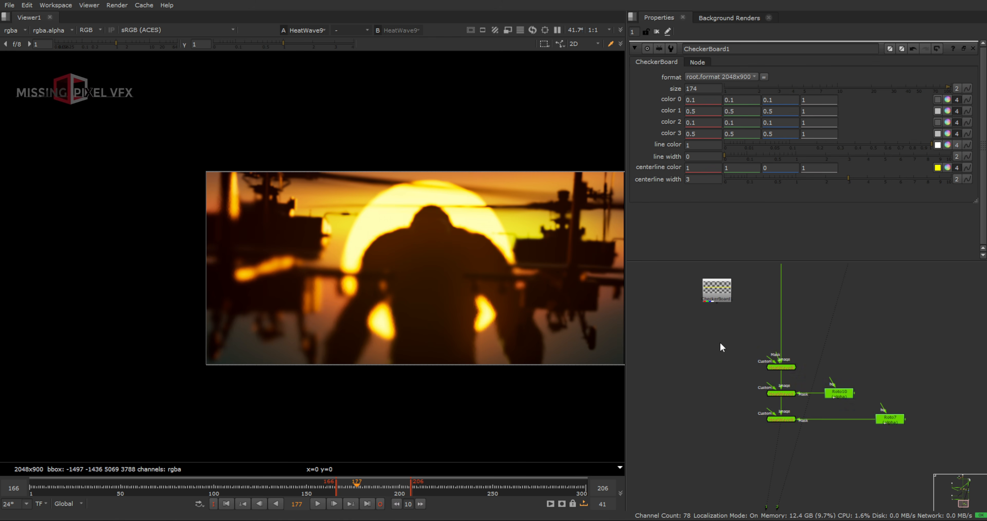
left_click_drag(727, 341, 923, 445)
key("ctrl")
middle_click_drag(789, 377, 870, 383)
left_click_drag(794, 303, 645, 304)
key("ctrl+v")
middle_click_drag(667, 307, 759, 316)
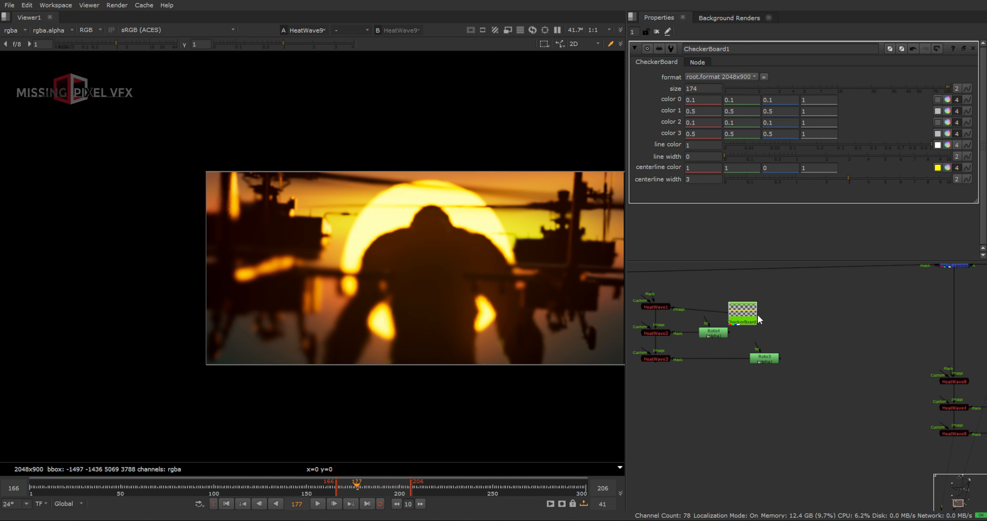
- Place the checkerboard above the duplicated HeatWave chain, view HeatWave3, play its masked distortion, and open Roto4
left_click_drag(749, 314, 661, 277)
left_click_drag(657, 360, 708, 450, "ctrl")
left_click(708, 451)
key("1")
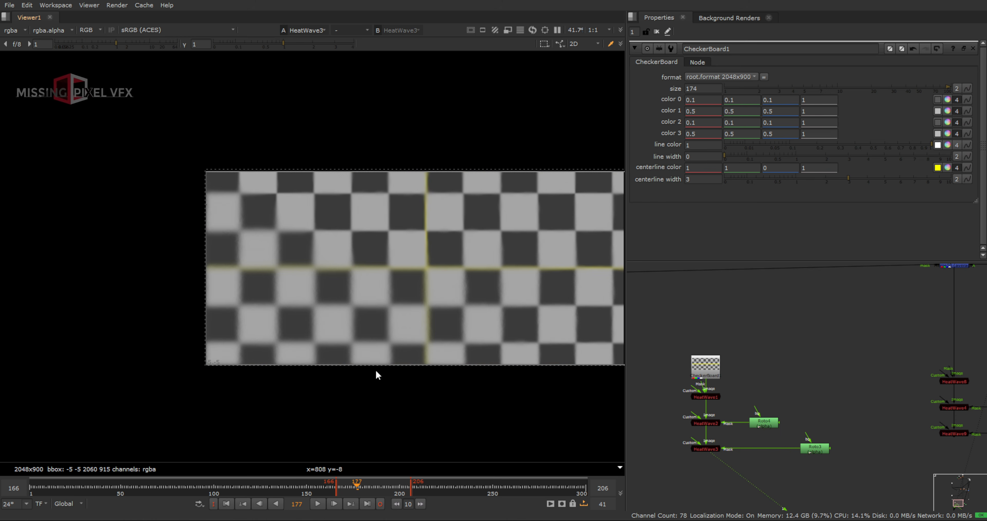
left_click(321, 503)
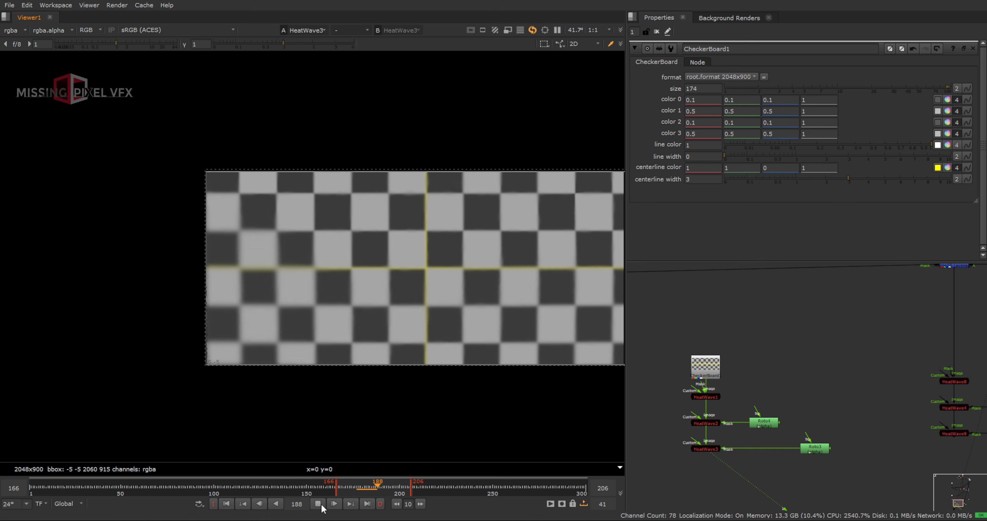
double_click(761, 423)
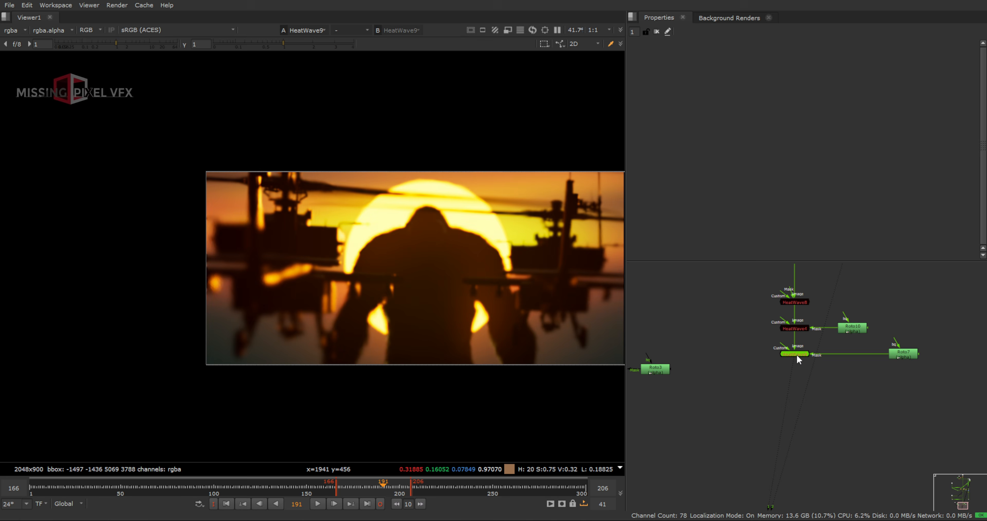
- Add a Grade below HeatWave9 with gain 0.43 and connect a new Roto node to its mask input
key("g")
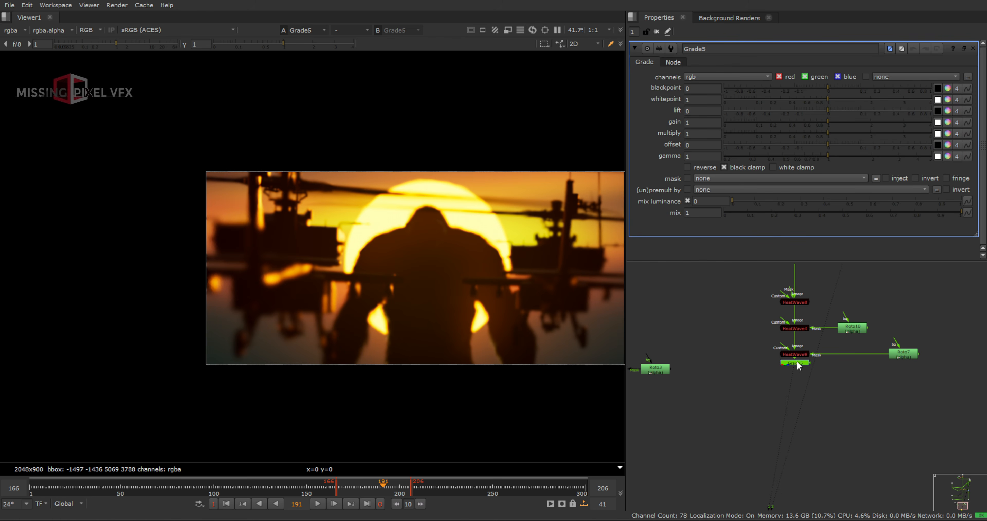
left_click_drag(832, 121, 789, 127)
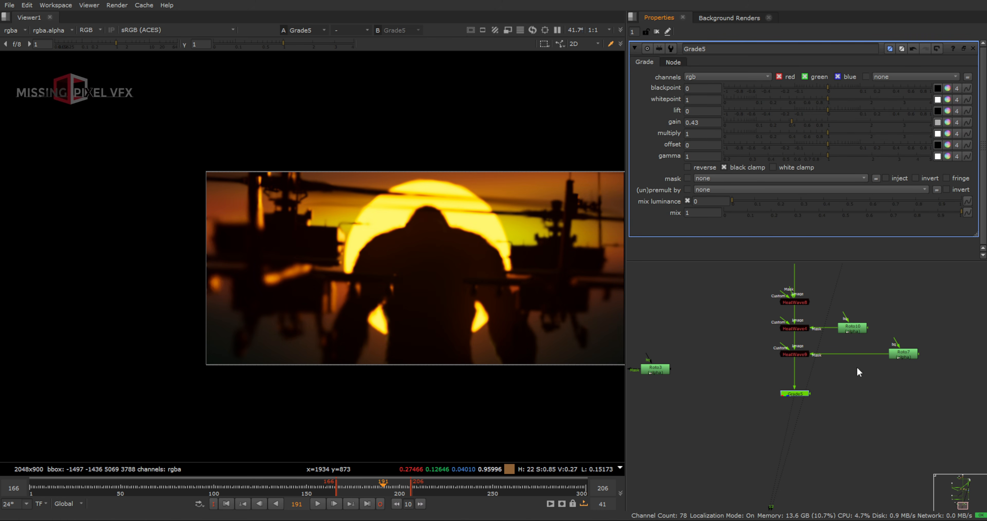
left_click(875, 388)
key("o")
left_click_drag(815, 393, 876, 390)
scroll(313, 193, "down", 1)
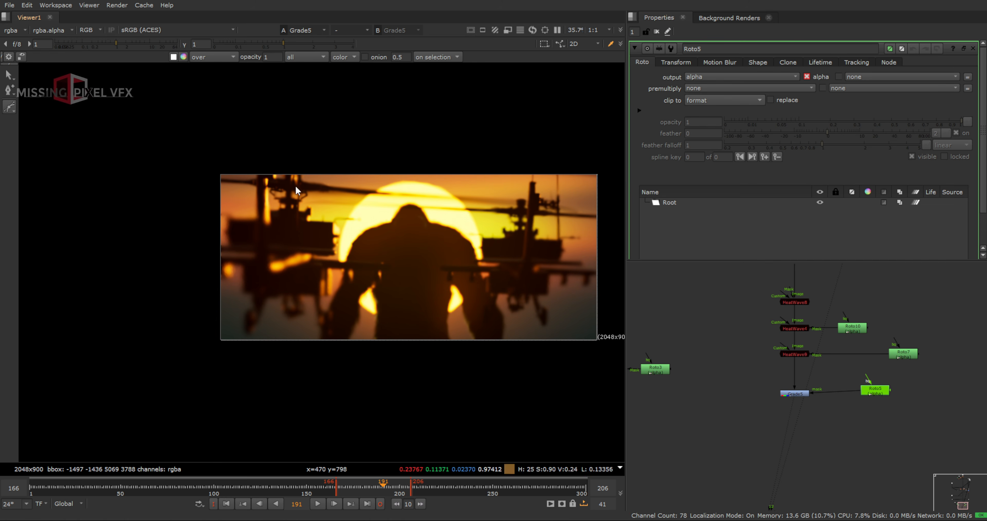
- Draw a large ellipse around KONG and the sun across most of the frame in Roto5, and invert the shape
right_click(9, 108)
left_click(44, 139)
scroll(253, 181, "down", 4)
left_click_drag(248, 180, 424, 271)
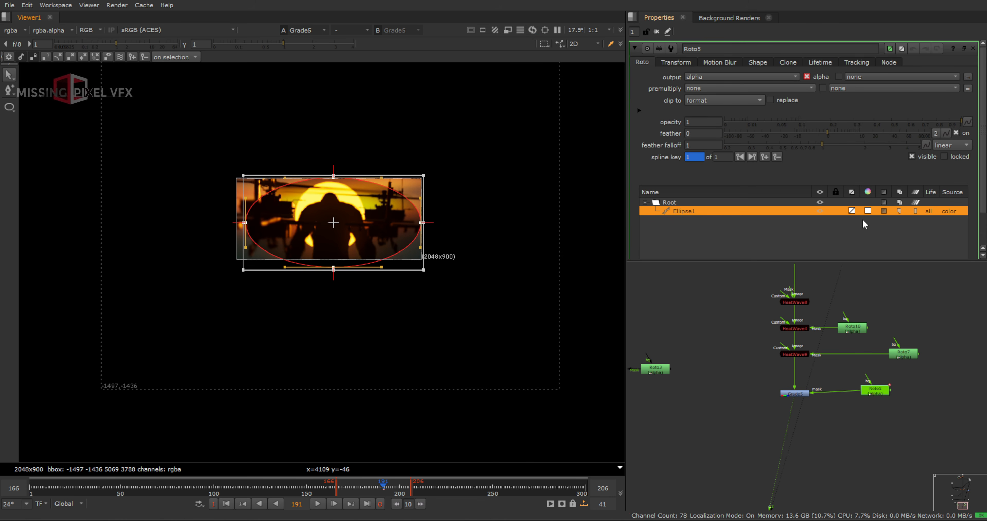
left_click(883, 211)
- Add a Blur below Roto5 and raise its size strongly to soften the inverted ellipse into a vignette
key("b")
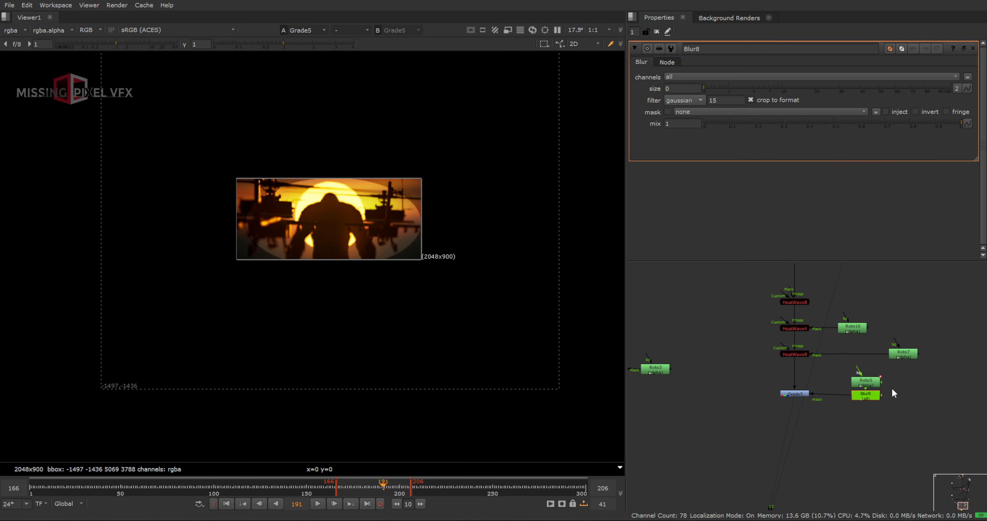
left_click_drag(764, 89, 951, 90)
left_click(684, 89)
key("Left")
key("Left")
key("Left")
key("Up")
key("Up")
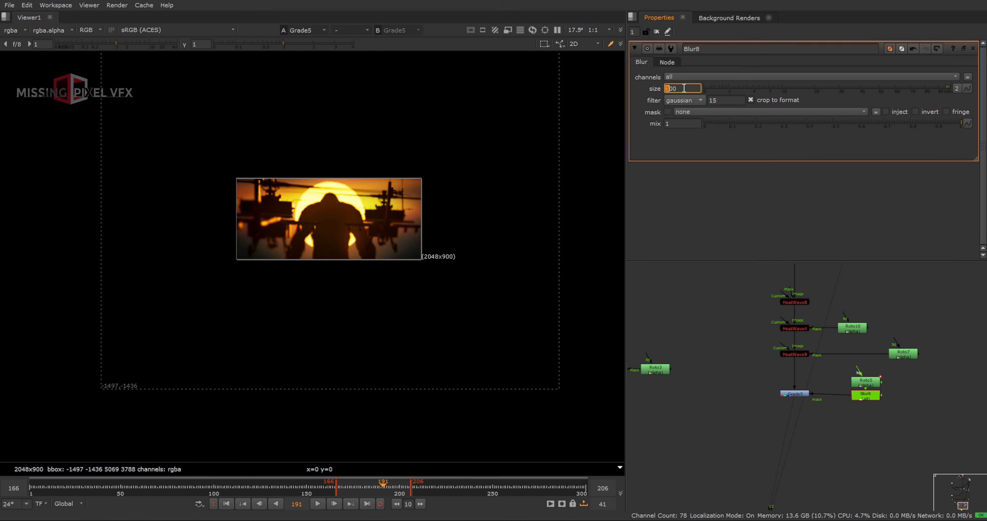
scroll(275, 213, "up", 3)
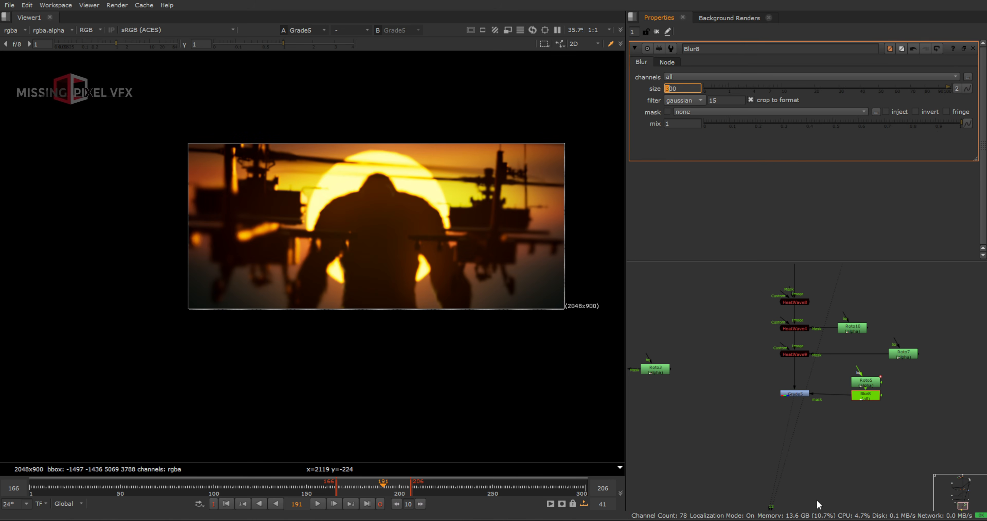
- Add a Grain node below Grade5 and space it further down the main branch
scroll(814, 413, "up", 4)
key("Tab")
type("gra")
left_click(686, 373)
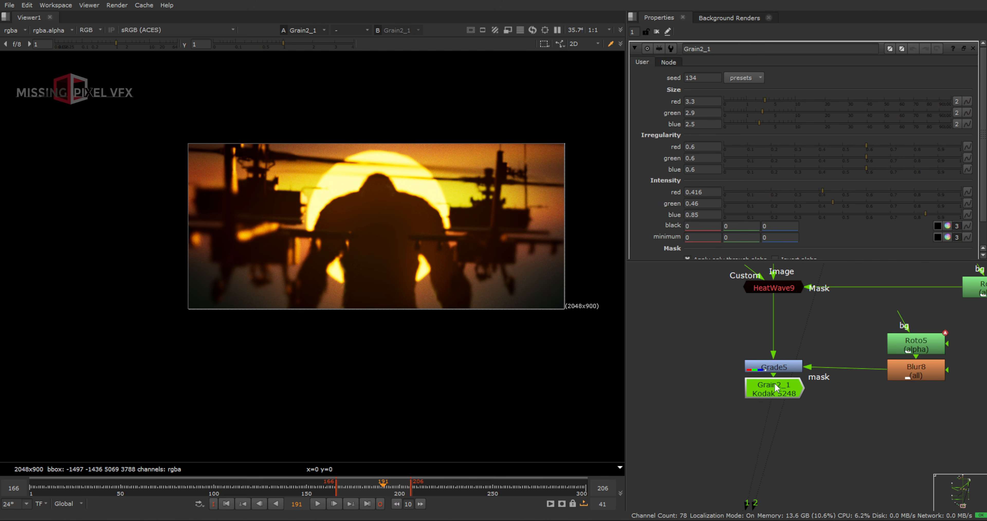
left_click_drag(772, 387, 773, 466)
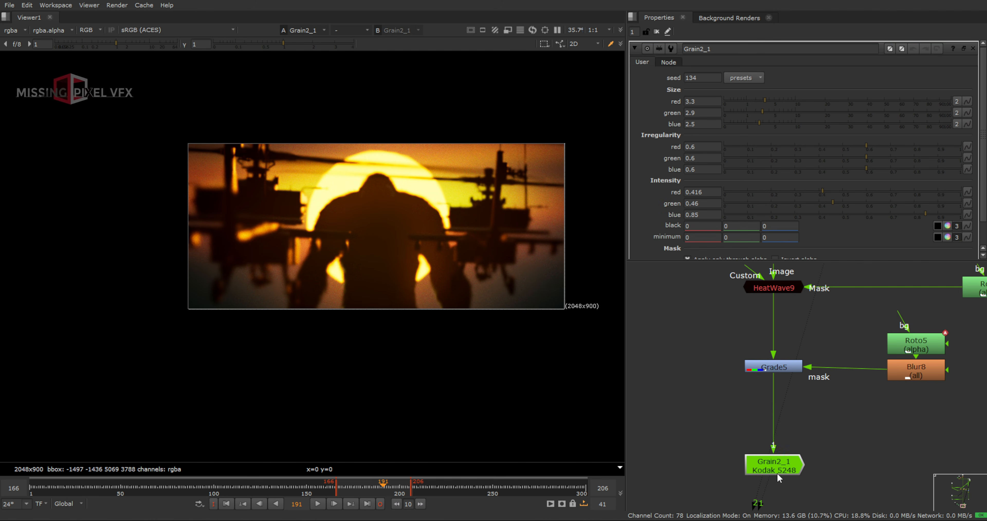
- Set grain size to red 0.06, green 0.12, blue 0.35; intensity to red 0.025, green 0.1, blue 0.145; and black to 0.01
left_click(733, 112)
left_click(732, 191)
left_click(749, 202)
left_click(760, 213)
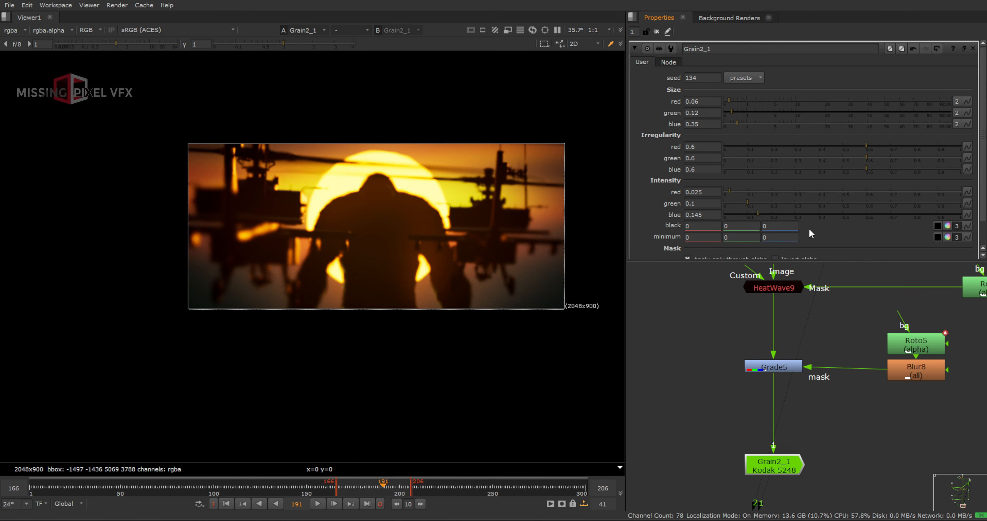
left_click(957, 225)
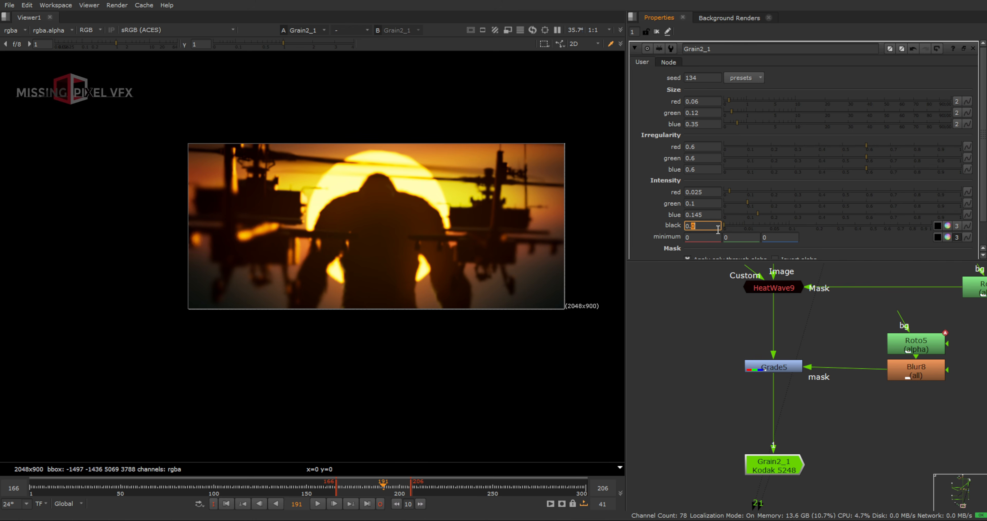
scroll(353, 227, "up", 2)
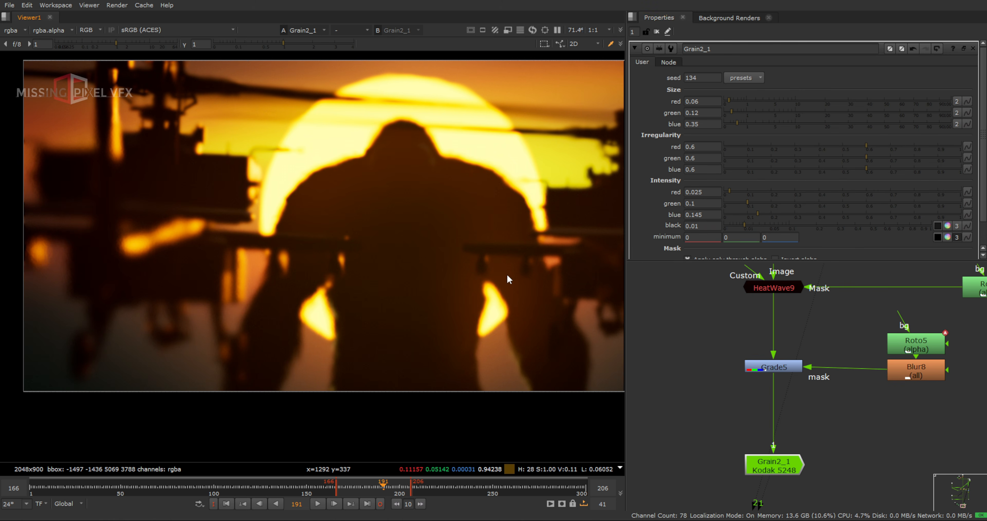
- Add a Reformat node below Grain2_1 with the root format 2048x900 and check the complete frame
middle_click_drag(775, 478, 769, 377)
key("Tab")
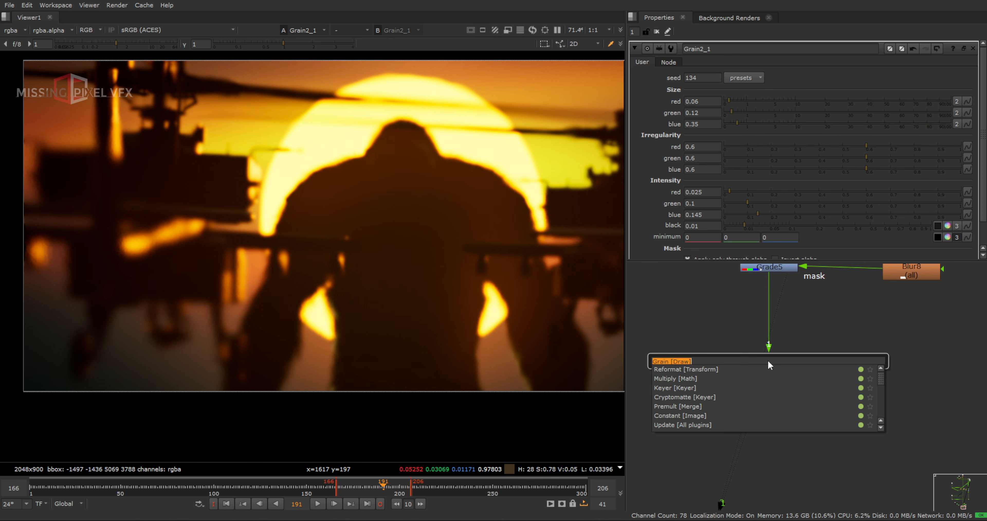
type("ref")
key("Return")
left_click_drag(758, 404, 772, 450)
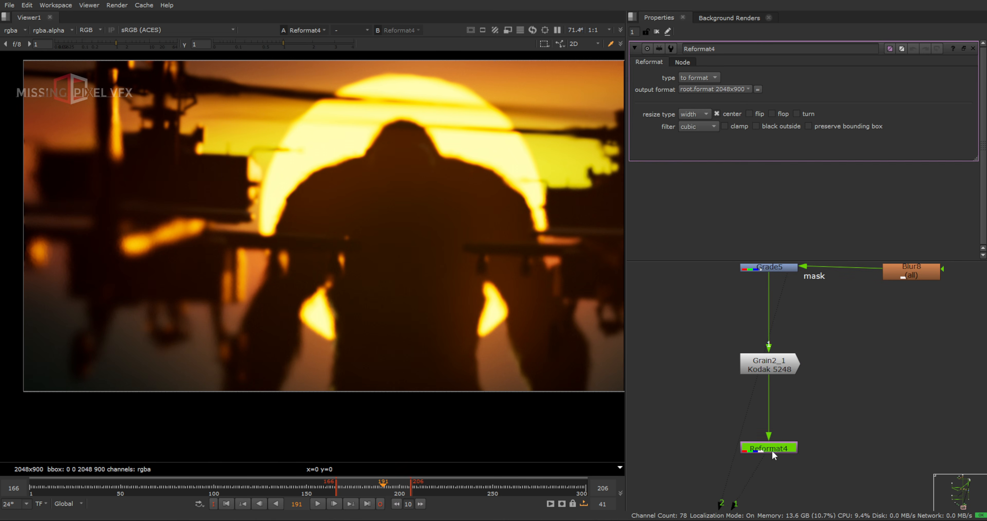
scroll(772, 450, "down", 4)
scroll(774, 444, "up", 1)
scroll(409, 253, "down", 3)
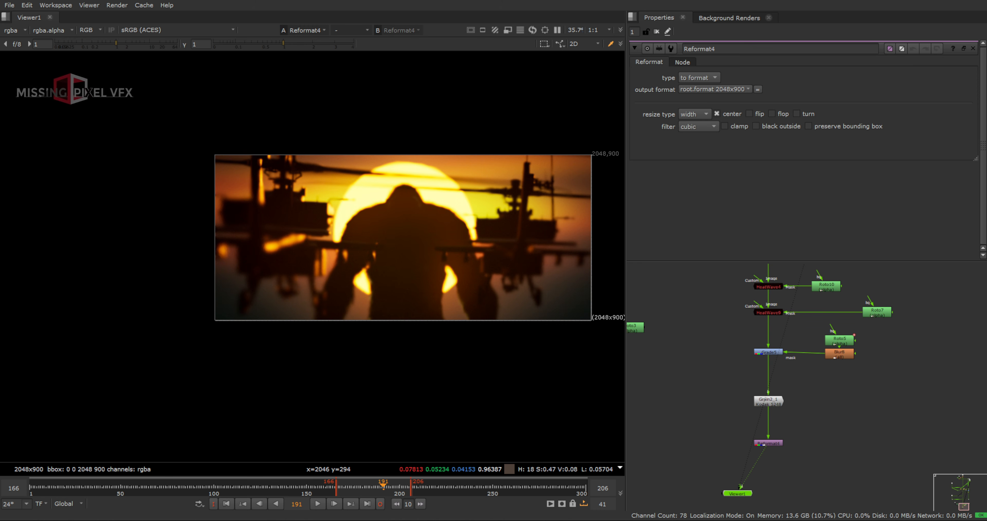
- Move the CheckerBoard node away from the HeatWave chain into an empty area of the node graph
middle_click_drag(651, 402, 787, 445)
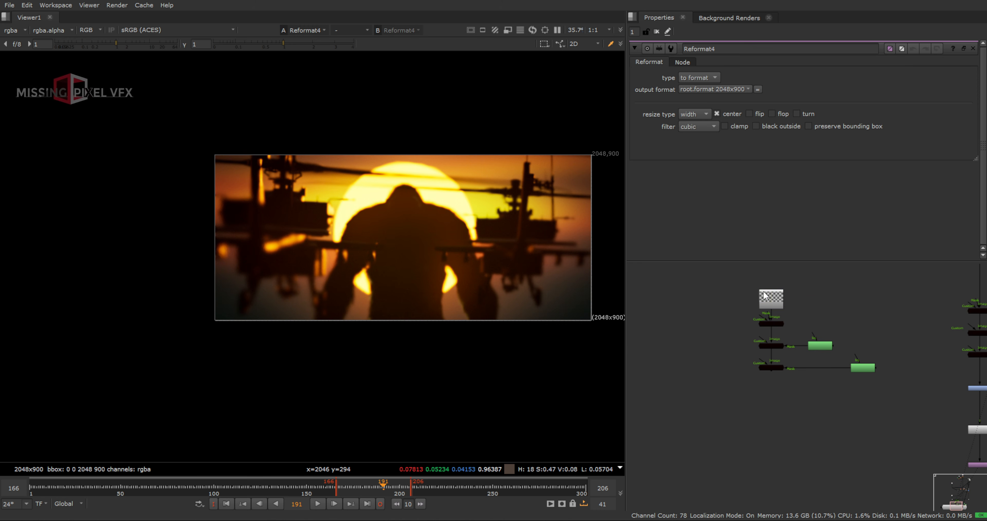
middle_click_drag(767, 301, 937, 364)
scroll(680, 318, "up", 1)
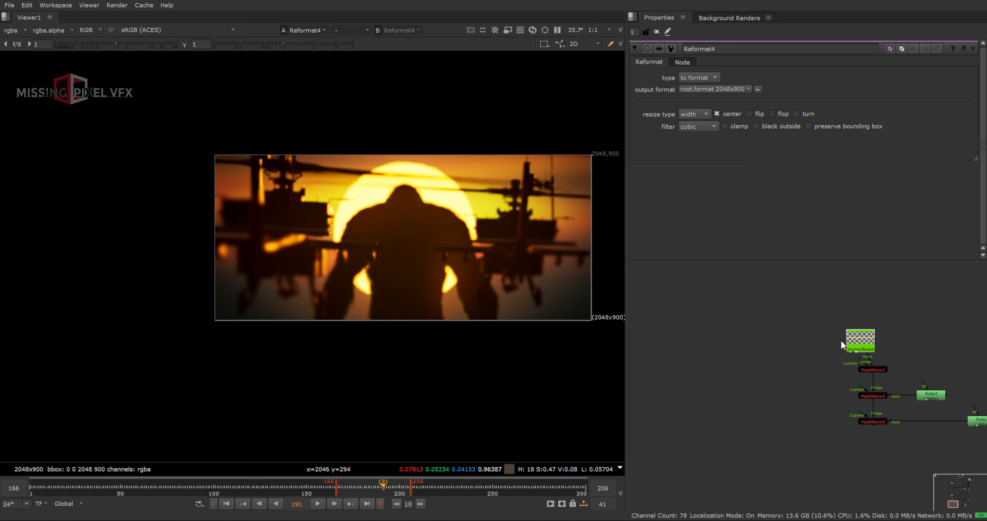
left_click_drag(840, 344, 719, 372)
- Add a CameraShake node fed by the CheckerBoard, view its output and play back the default shake
key("Tab")
type("camera")
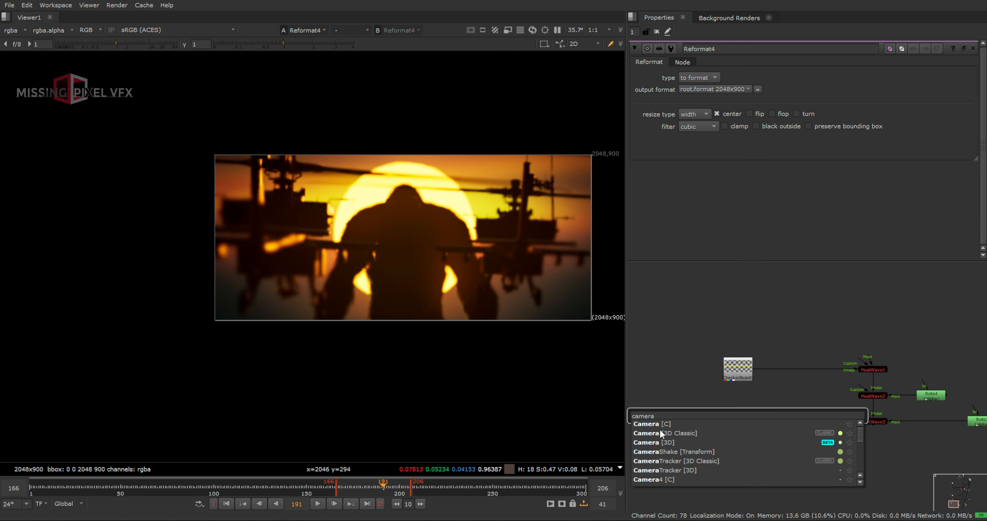
left_click(673, 452)
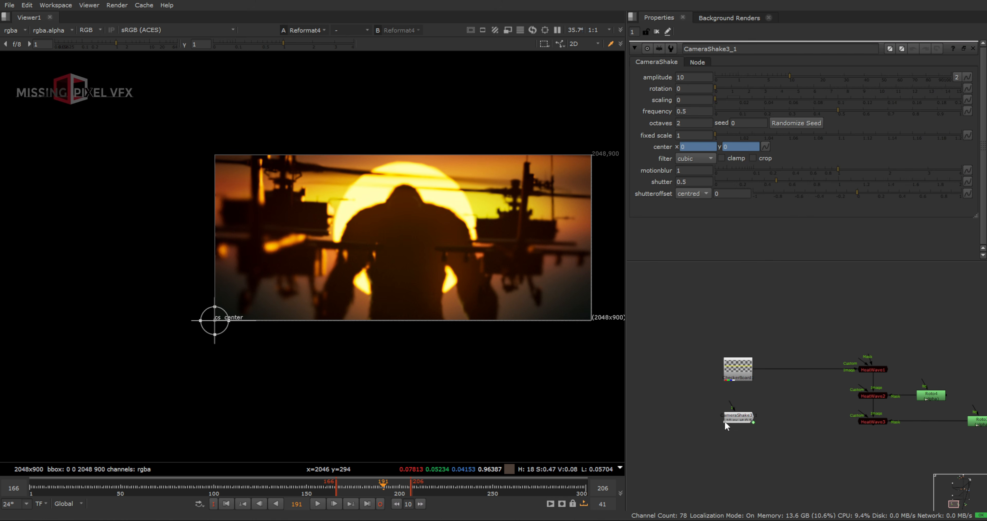
left_click(740, 419)
left_click_drag(741, 419, 739, 435)
key("1")
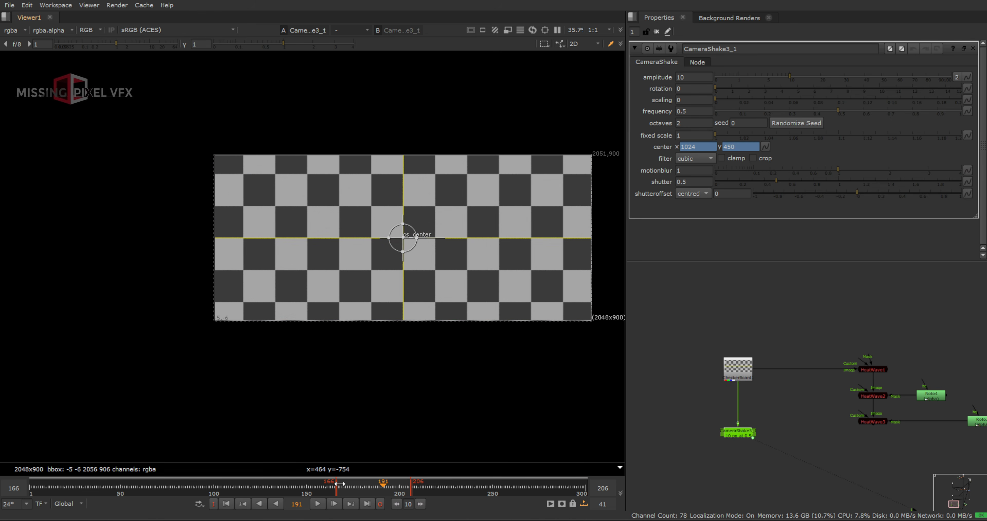
left_click(324, 503)
scroll(389, 271, "up", 2)
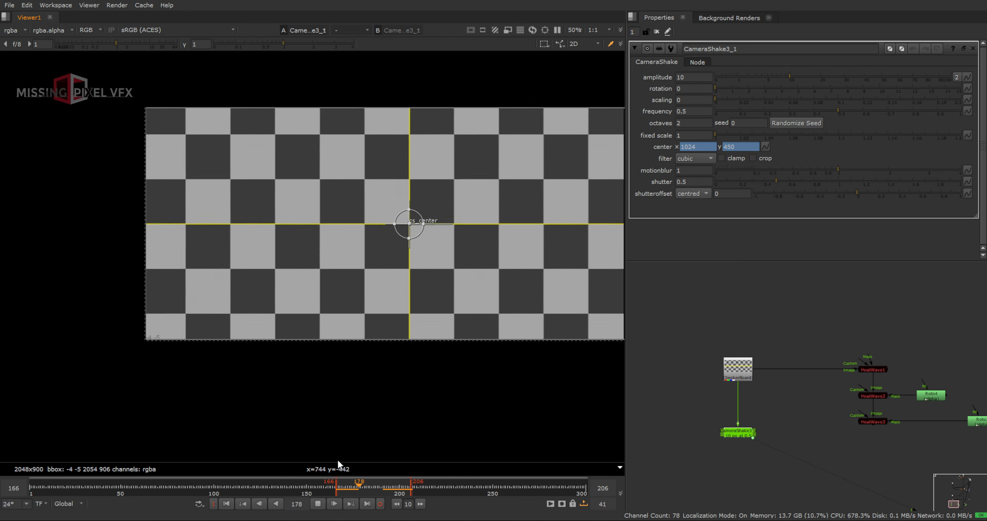
left_click(320, 502)
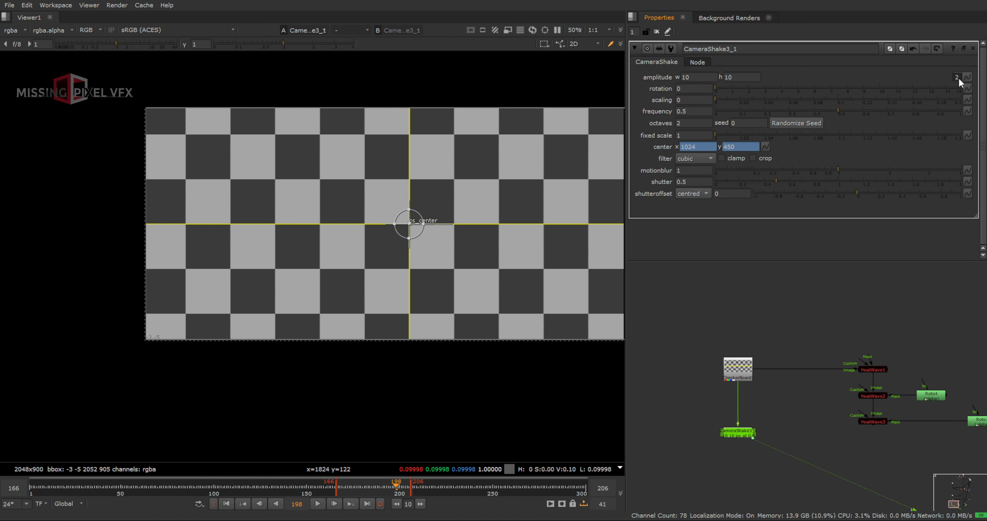
- Set the CameraShake amplitude height to 20 and frequency to 0.21, and play back the adjusted shake
type("20")
key("Return")
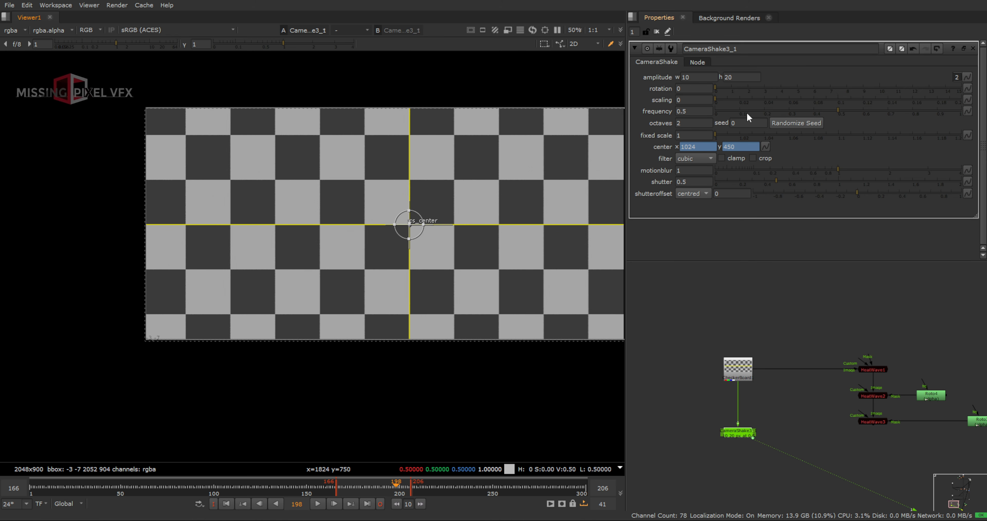
double_click(698, 114)
type("0.21")
key("Return")
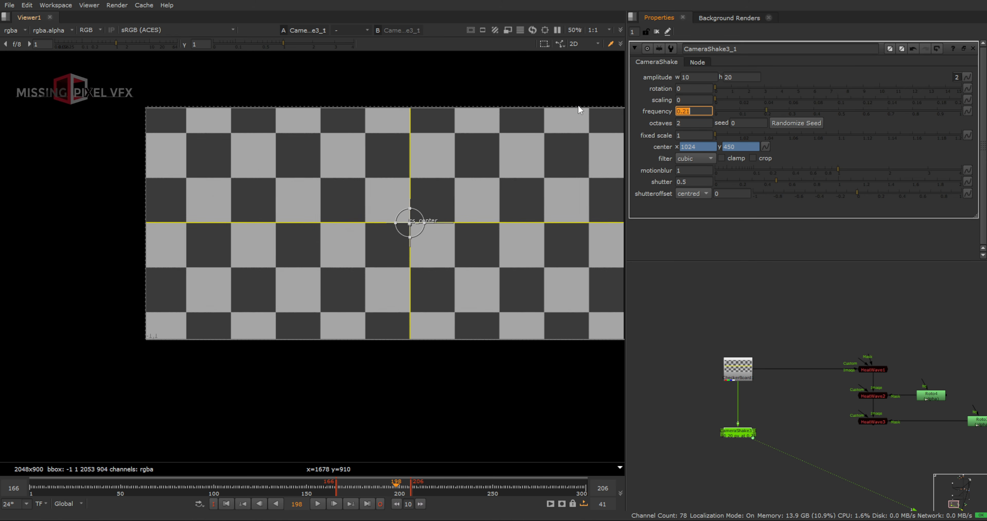
key("space")
key("space")
left_click(318, 504)
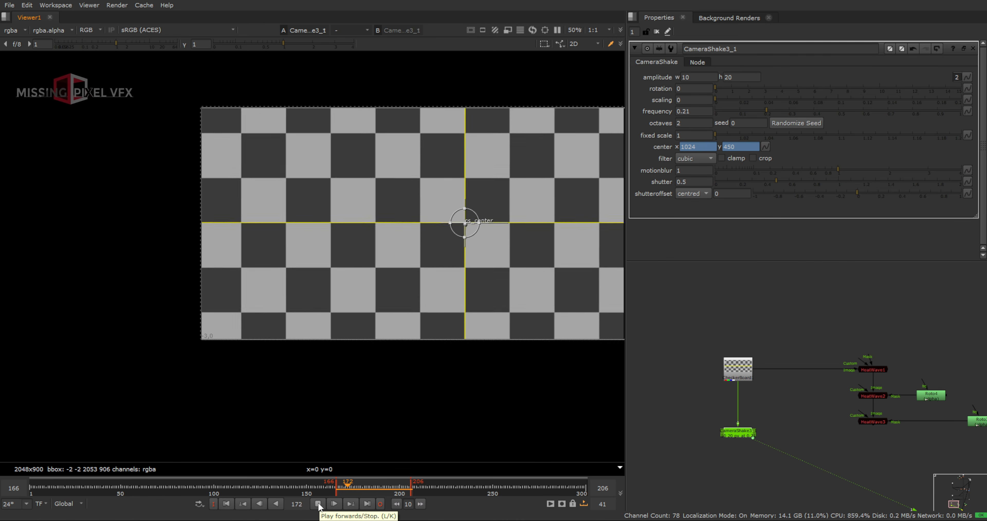
left_click(319, 505)
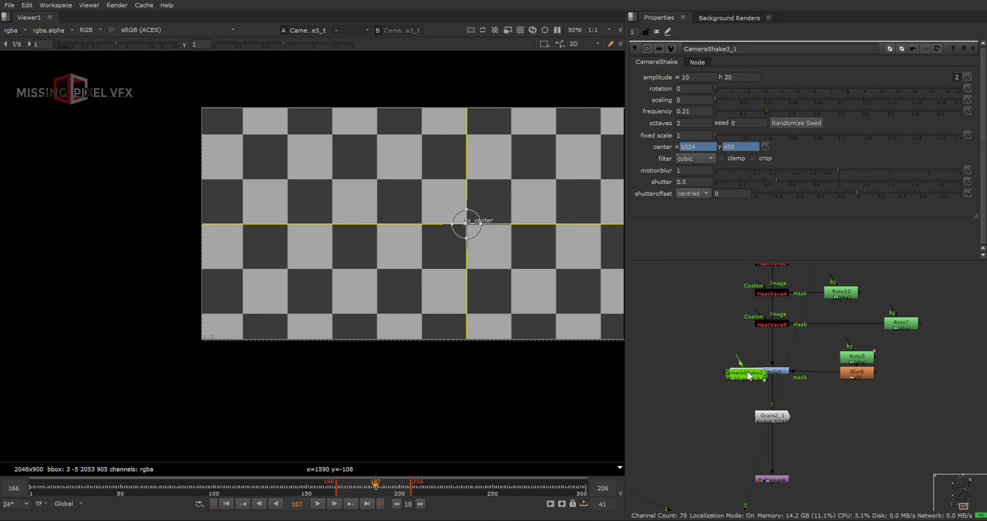
- Place the CameraShake on the main branch above the masked vignette grade and add a Write node below Reformat4
left_click_drag(747, 373, 772, 342)
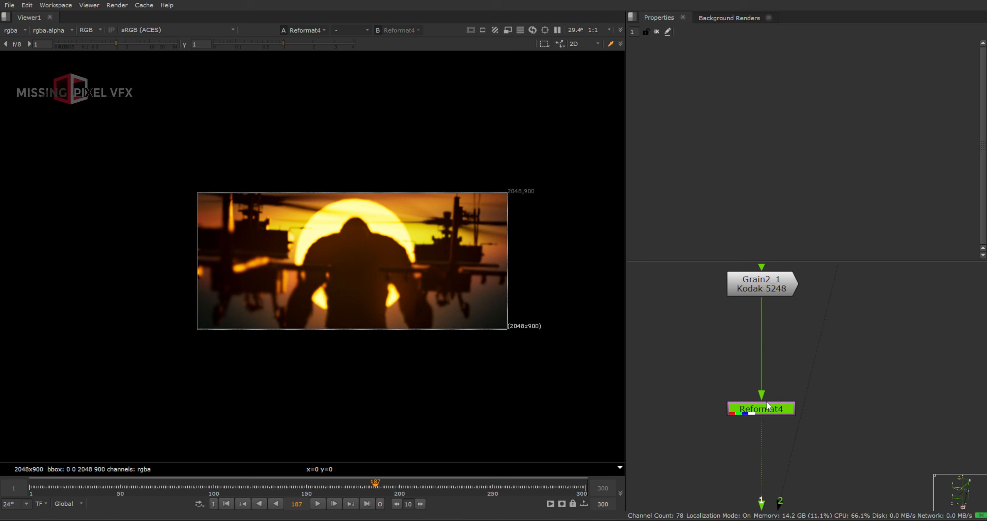
key("w")
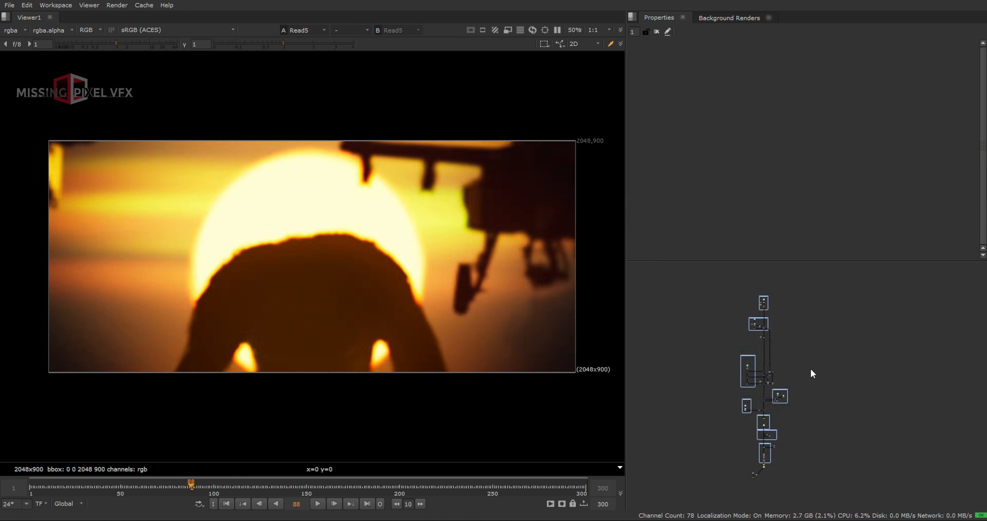
- Review the full script and compare the rendered composite with the reference shot at frames 88 and 209
left_click_drag(692, 280, 821, 491)
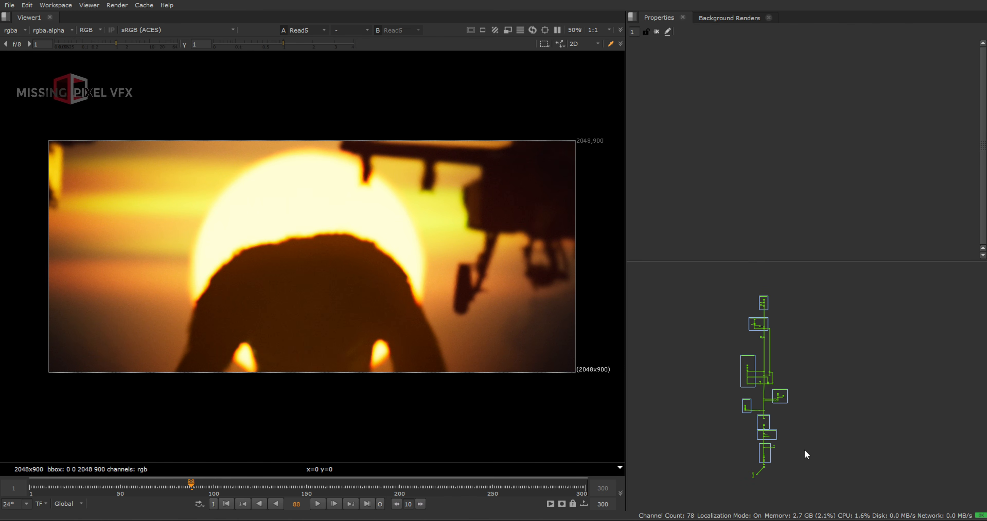
scroll(754, 477, "up", 5)
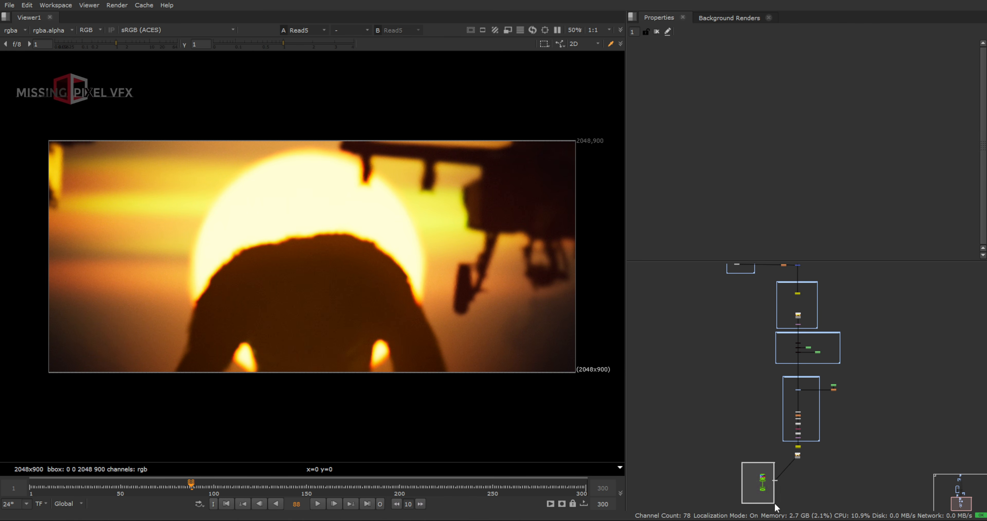
scroll(755, 466, "up", 3)
key("2")
key("1")
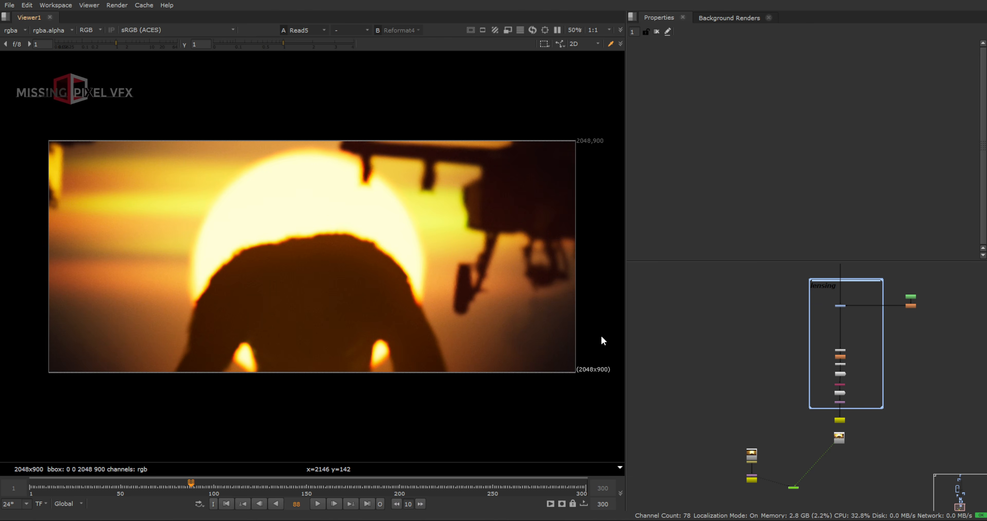
left_click(416, 487)
key("2")
key("1")
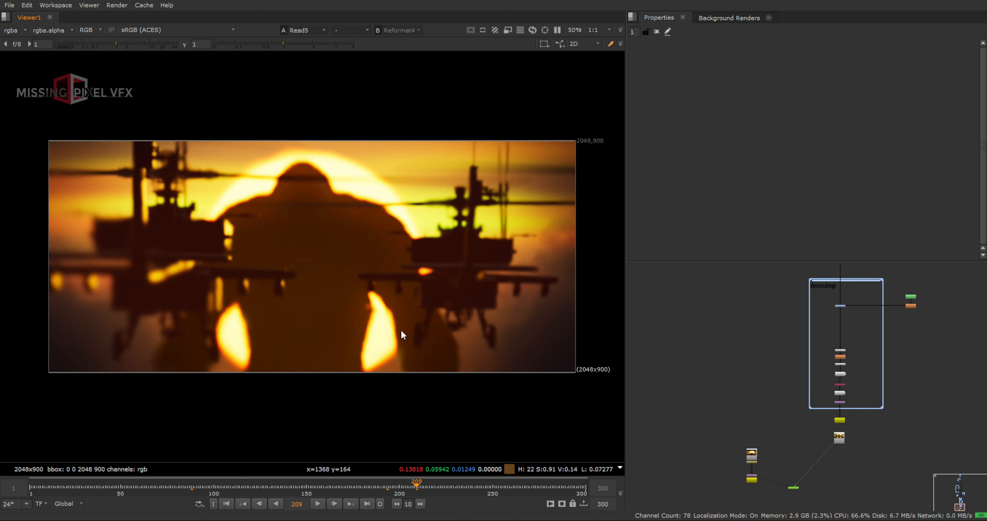
key("2")
key("1")
key("2")
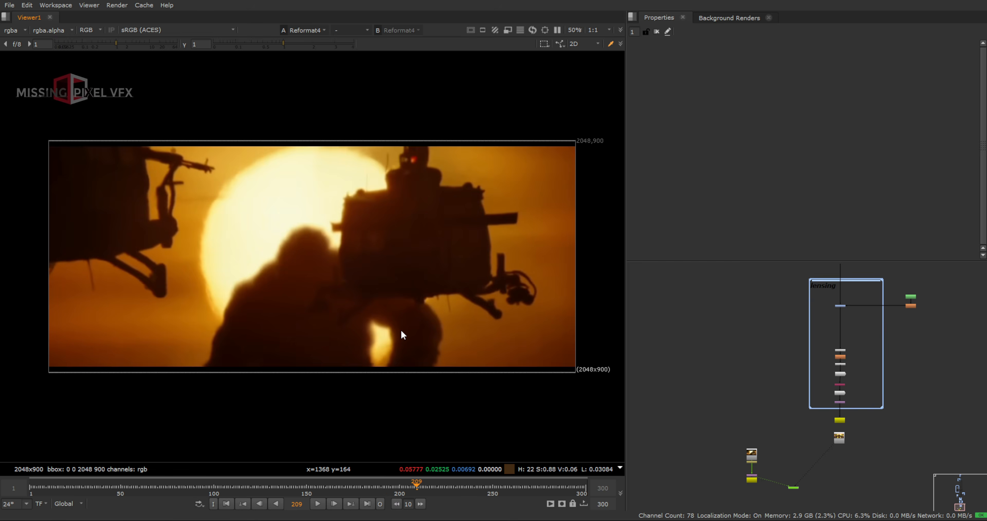
key("1")
key("2")
key("1")
key("2")
key("1")
- Review the sky setup by viewing Blur3, toggling Grade10 and Grade17 off and on, and inspecting the Roto4 shape
scroll(425, 246, "down", 3)
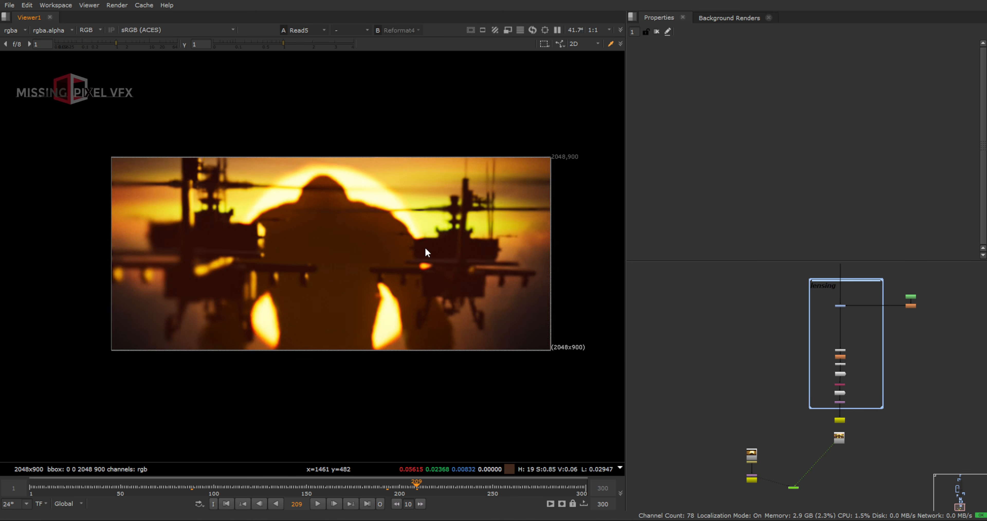
scroll(849, 395, "down", 4)
middle_click_drag(849, 395, 829, 465)
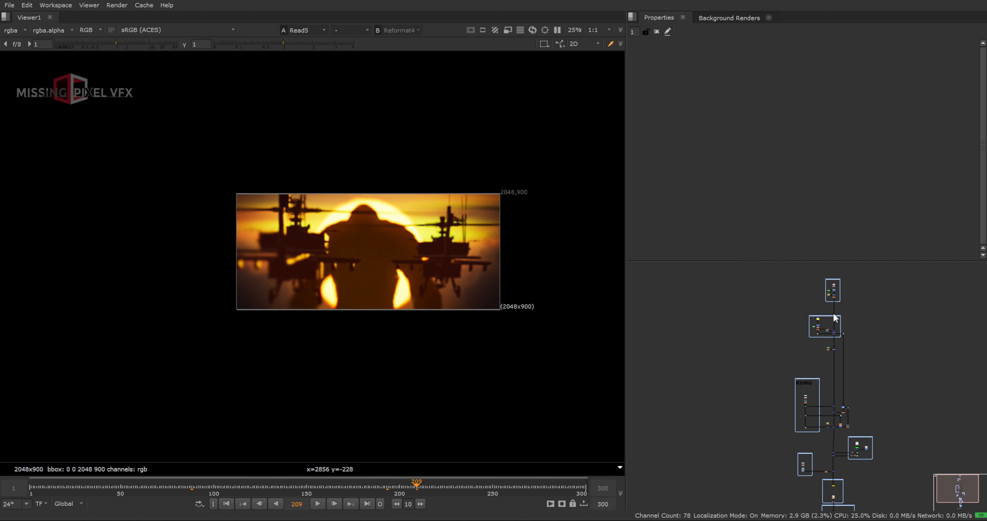
scroll(835, 361, "up", 6)
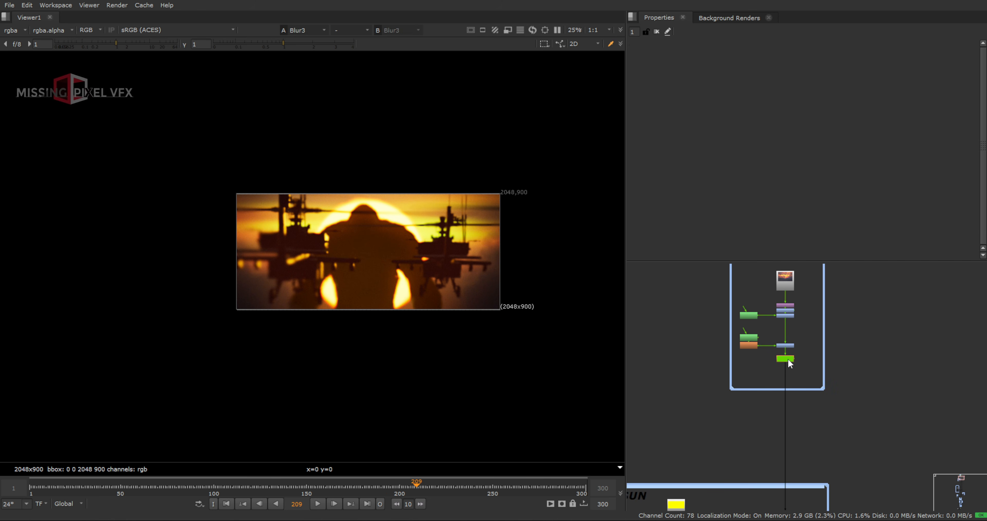
left_click(788, 360, "ctrl+shift")
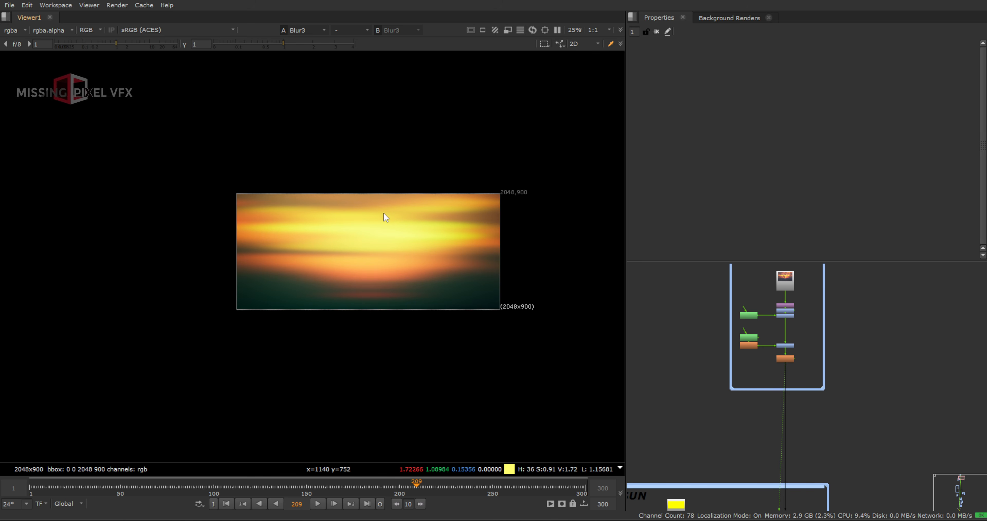
scroll(768, 325, "up", 4)
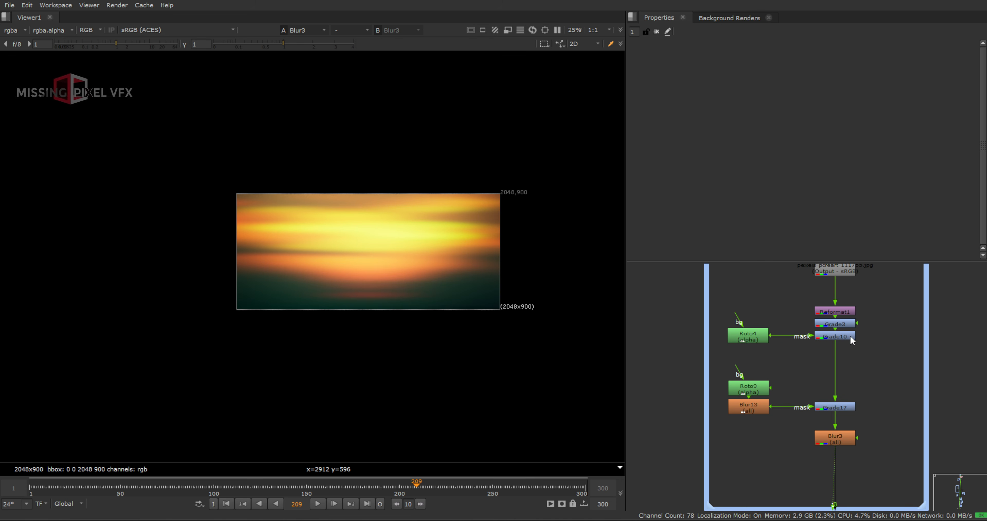
left_click(836, 407, "shift")
key("d")
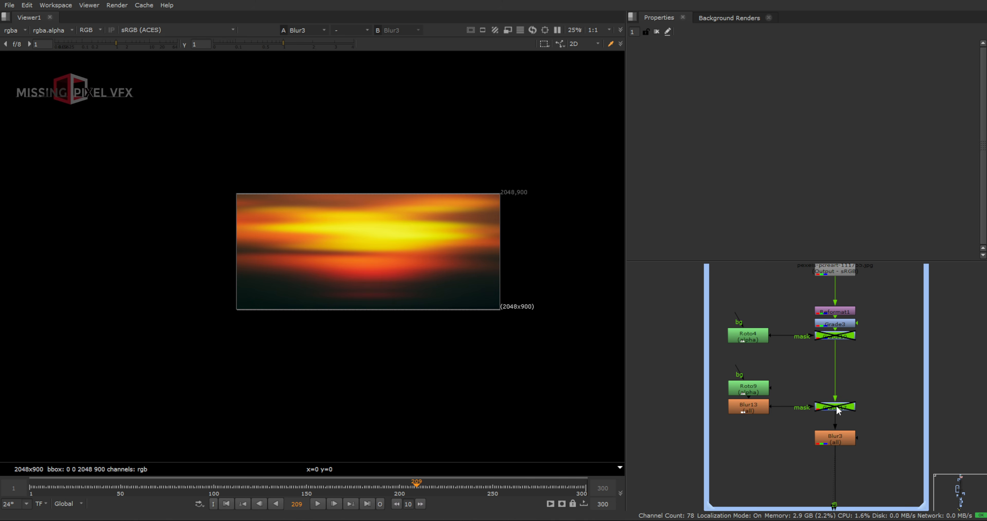
key("d")
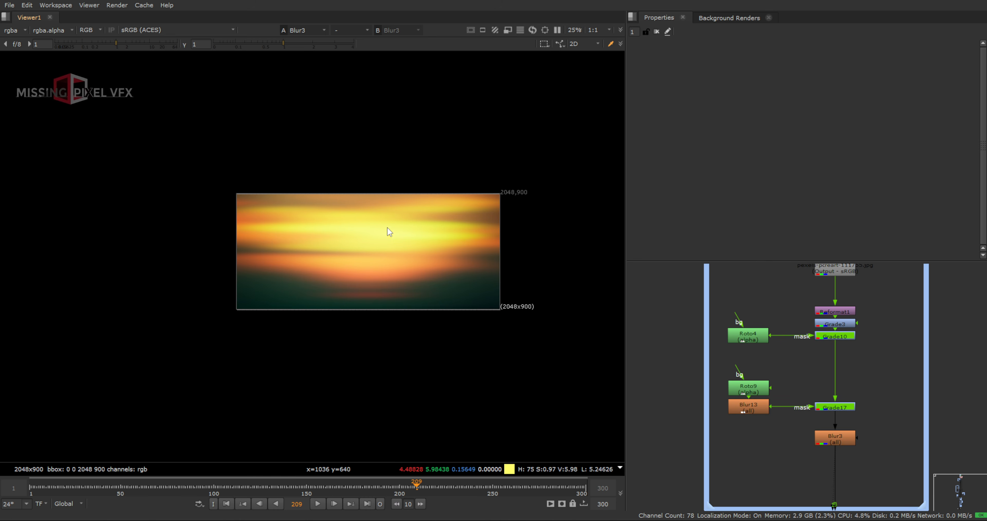
double_click(757, 341)
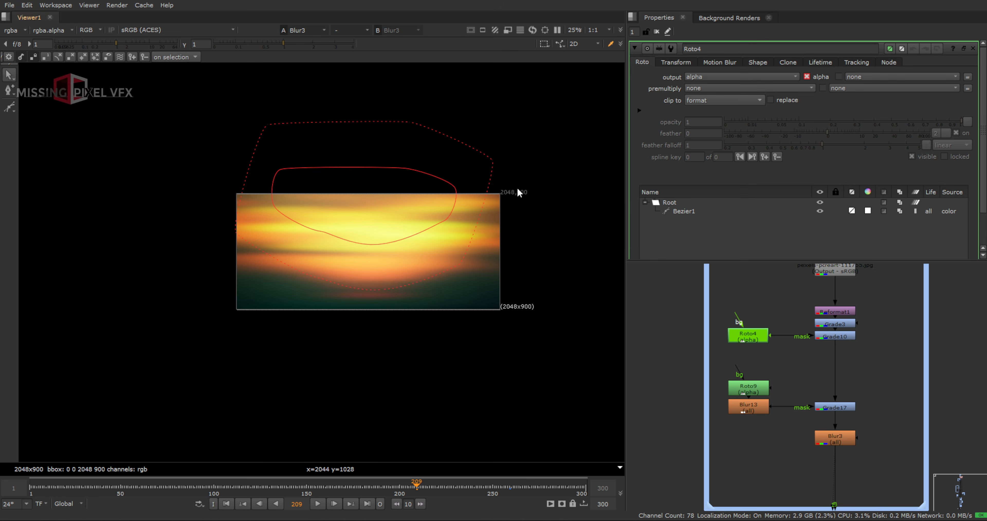
left_click(657, 31)
- View the HeatWave5 output below the SUN group and play back the heat distortion on the sun's edge
scroll(813, 427, "down", 6)
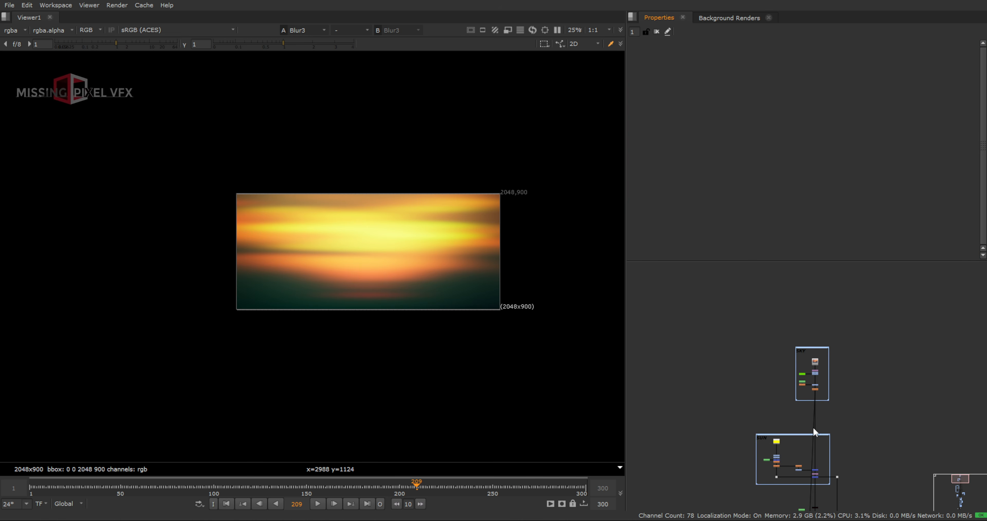
scroll(815, 396, "up", 10)
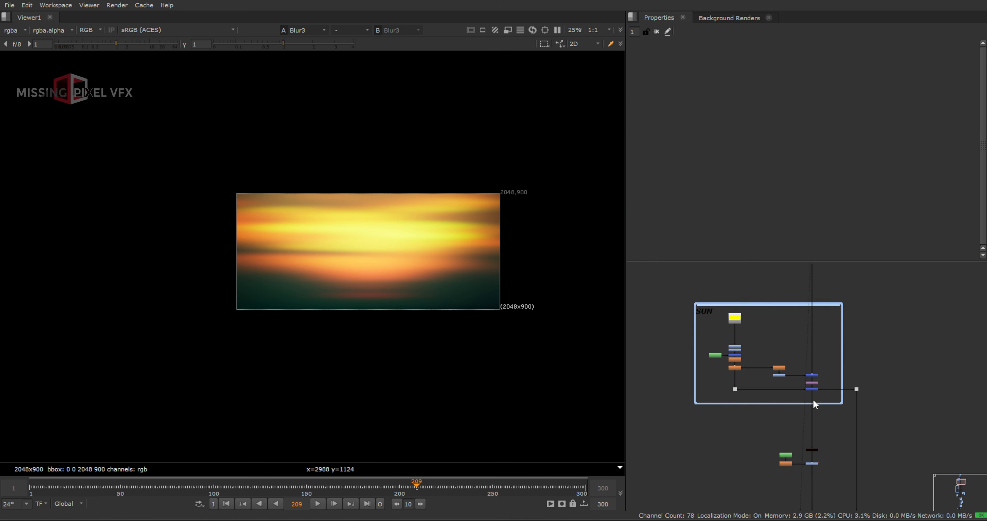
scroll(817, 362, "up", 2)
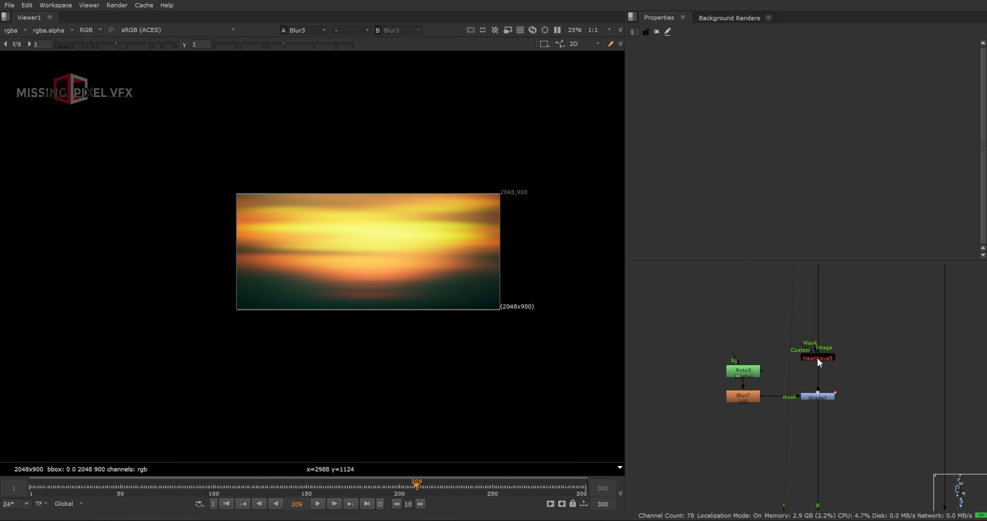
left_click(817, 358)
key("1")
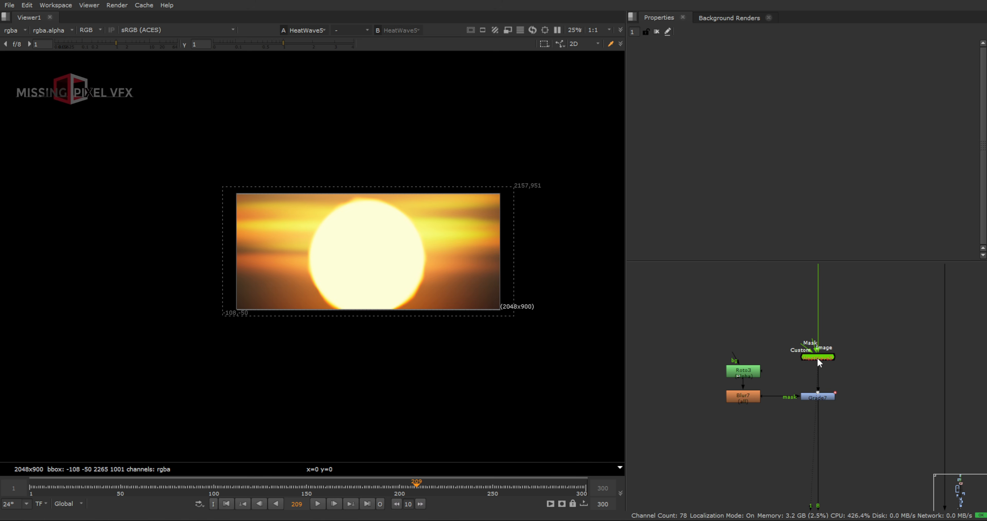
key("l")
scroll(433, 244, "up", 2)
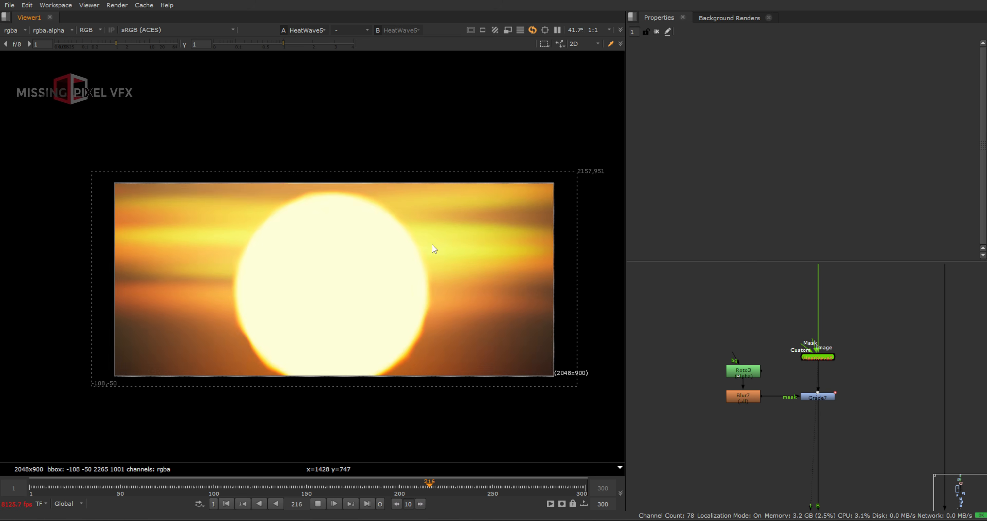
scroll(418, 299, "up", 3)
scroll(399, 314, "down", 2)
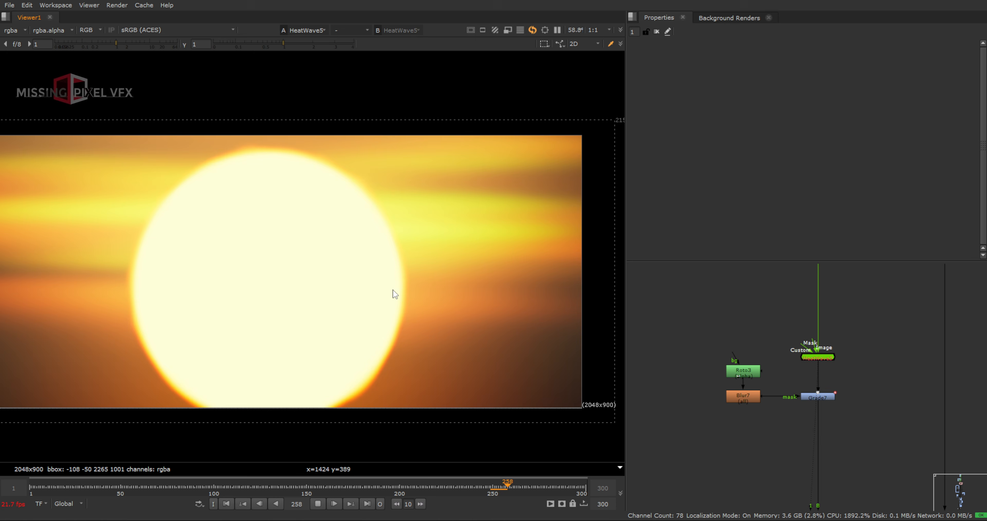
key("k")
- Mark out the lower part of the sunset frame in the viewer and clear that sample region
scroll(837, 422, "down", 5)
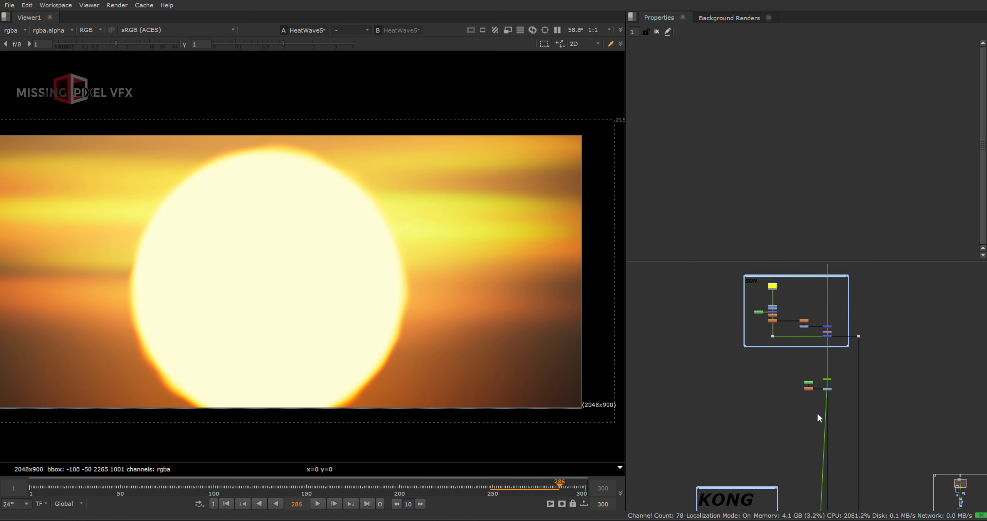
scroll(818, 416, "up", 3)
scroll(449, 241, "down", 4)
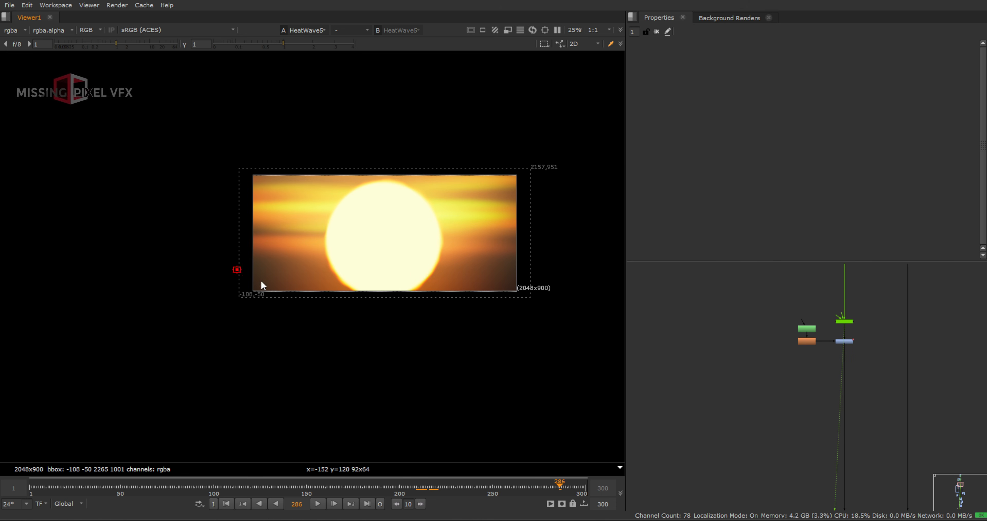
left_click_drag(241, 272, 539, 321)
right_click(288, 224, "ctrl")
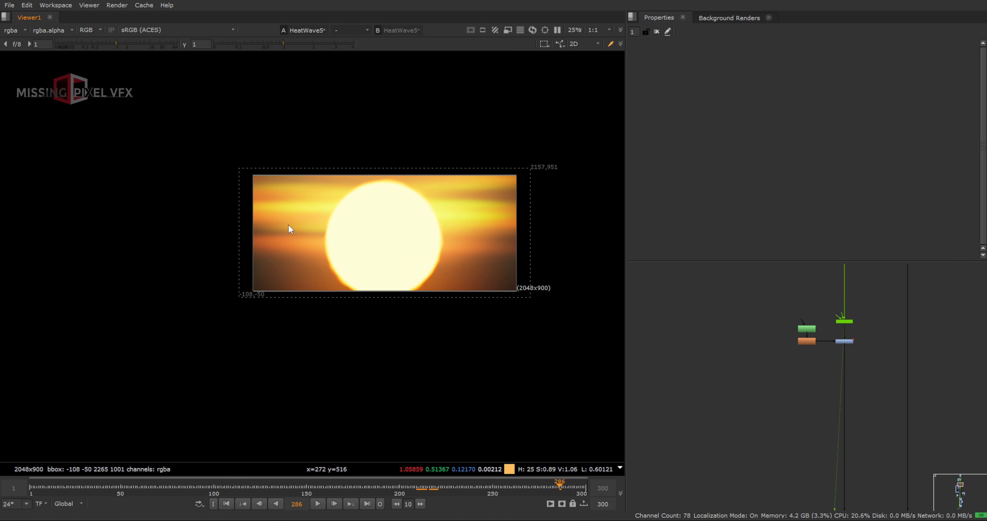
- View the Write5 reference shot and mark out the upper part of its frame in the viewer
scroll(800, 348, "down", 8)
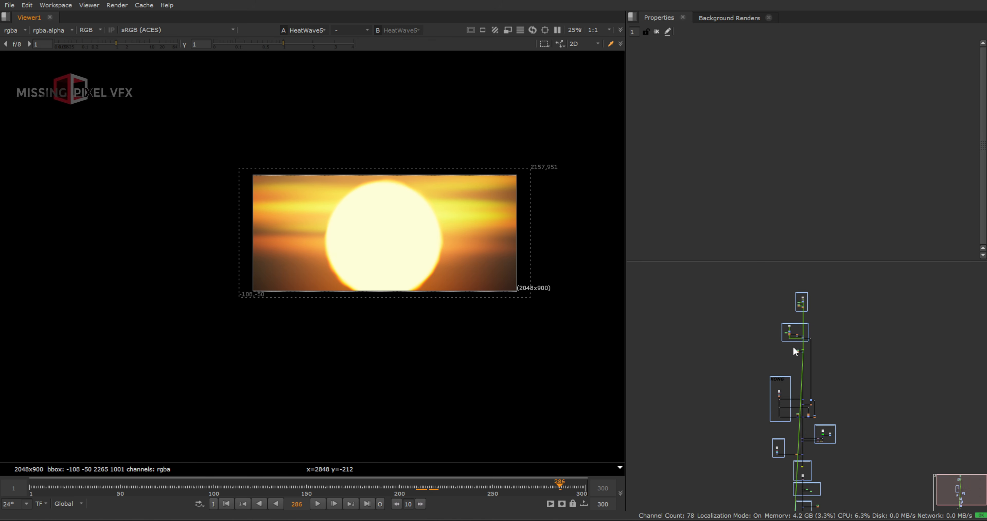
middle_click_drag(802, 475, 819, 332)
scroll(808, 384, "up", 6)
left_click(775, 411)
key("1")
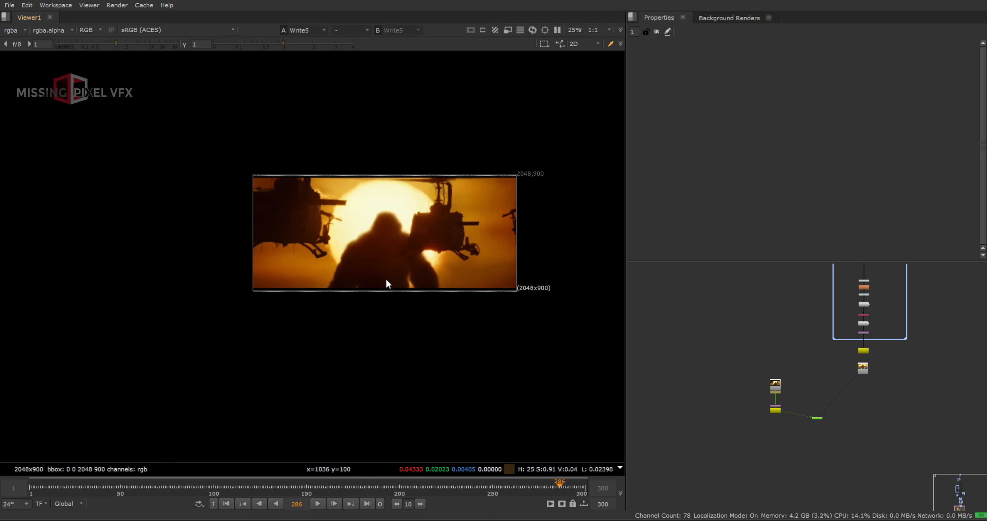
scroll(370, 291, "up", 5)
scroll(319, 234, "down", 4)
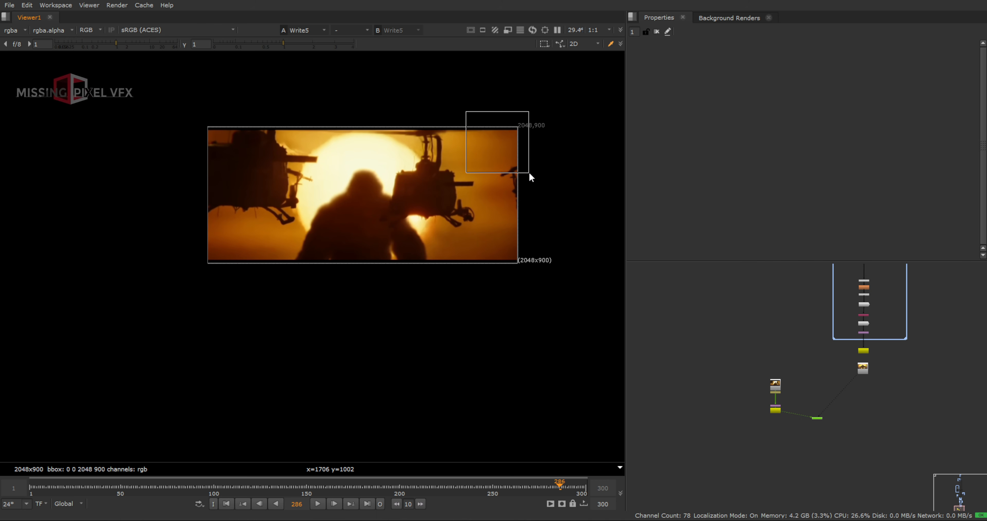
left_click_drag(121, 117, 578, 184)
- Inspect the Roto3 shape over the Grade7 output below the SUN group, and close the properties
scroll(778, 354, "down", 4)
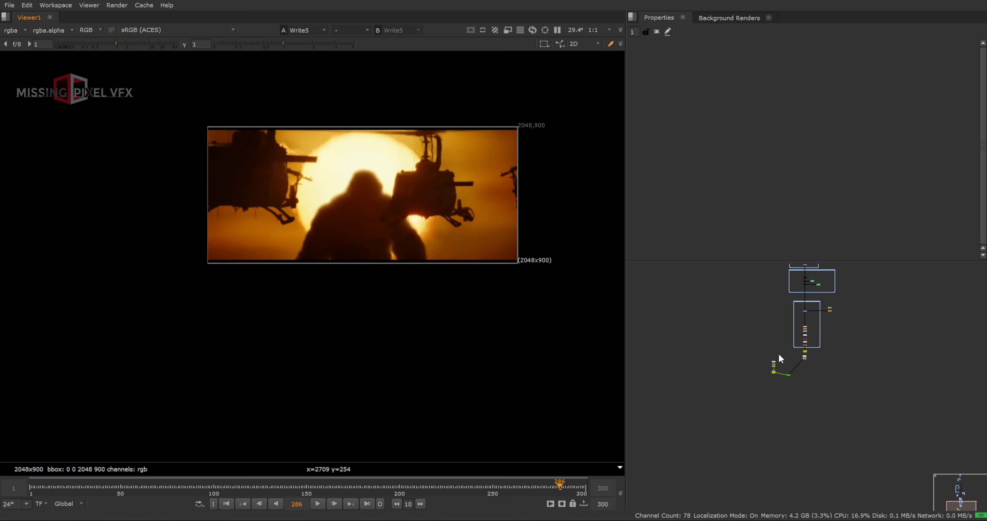
scroll(780, 358, "up", 6)
double_click(781, 417)
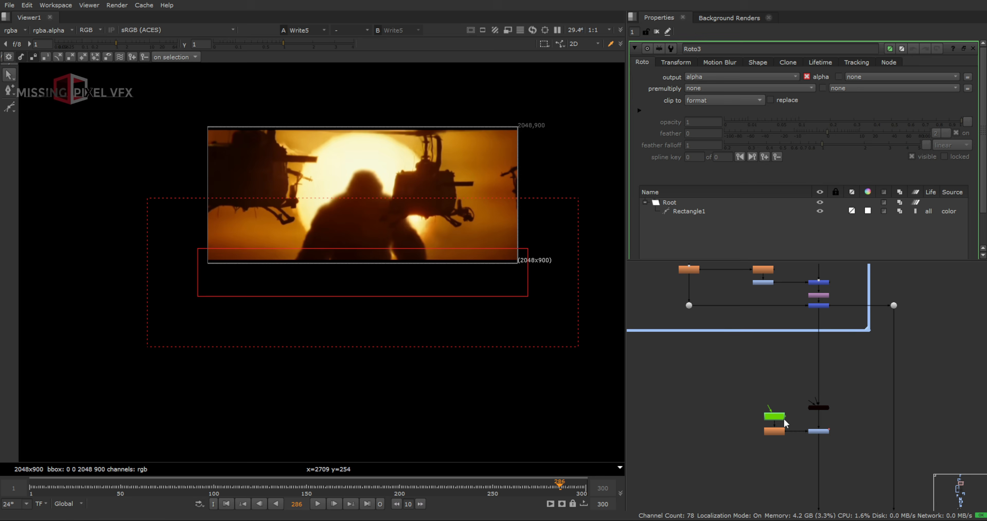
left_click(819, 431)
key("1")
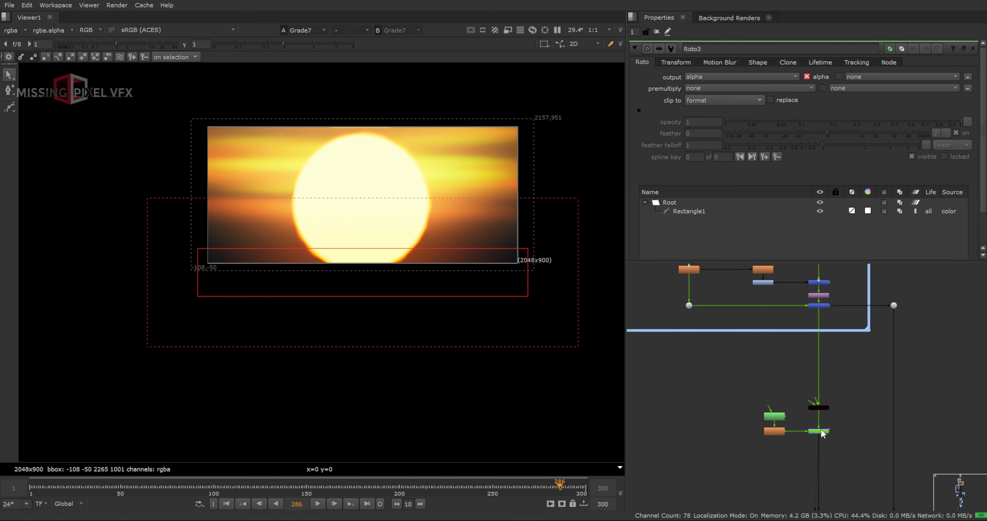
left_click(656, 31)
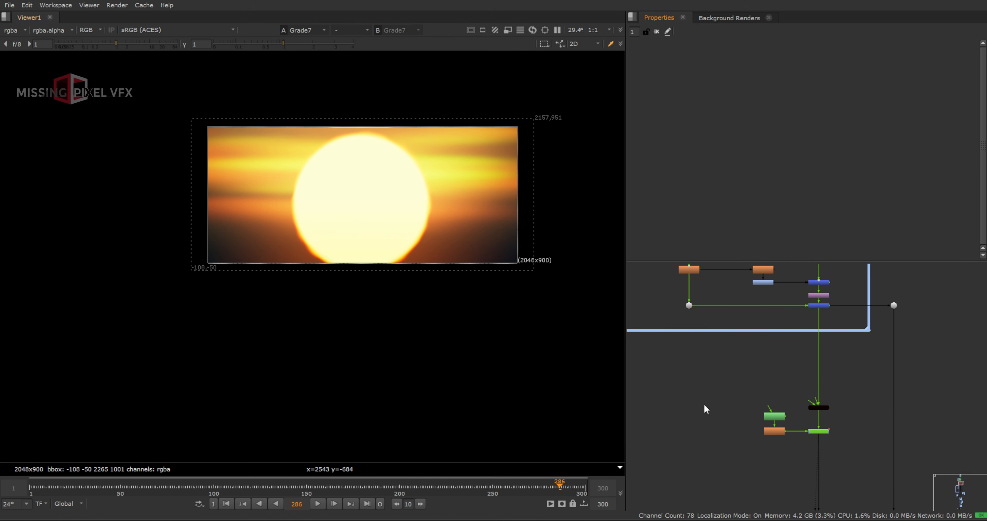
- View the Merge9 output and mark out the merge nodes that bring KONG into the main pipe
scroll(801, 458, "down", 5)
middle_click_drag(803, 460, 789, 351)
middle_click_drag(802, 426, 817, 282)
scroll(819, 442, "up", 1)
middle_click_drag(819, 443, 819, 387)
scroll(819, 390, "up", 2)
left_click_drag(819, 389, 782, 441)
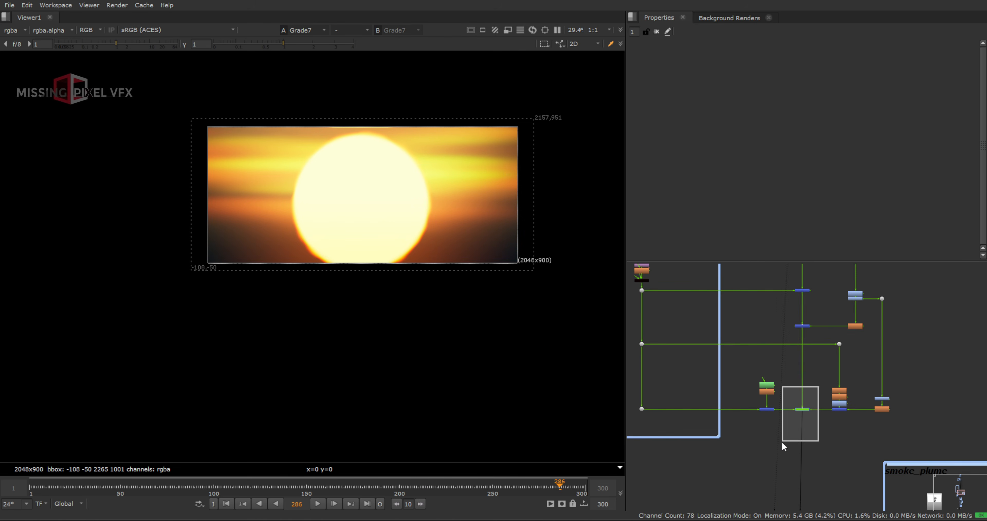
key("1")
left_click_drag(820, 312, 785, 433)
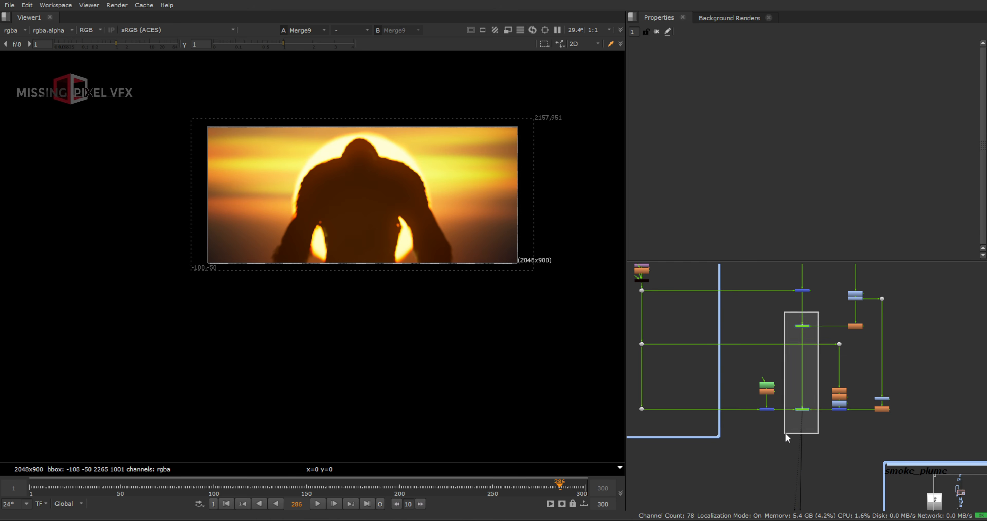
- Open ZDefocus1 in the KONG group and view its alpha at the previous size keyframe, frame 201
scroll(784, 433, "down", 3)
key("f")
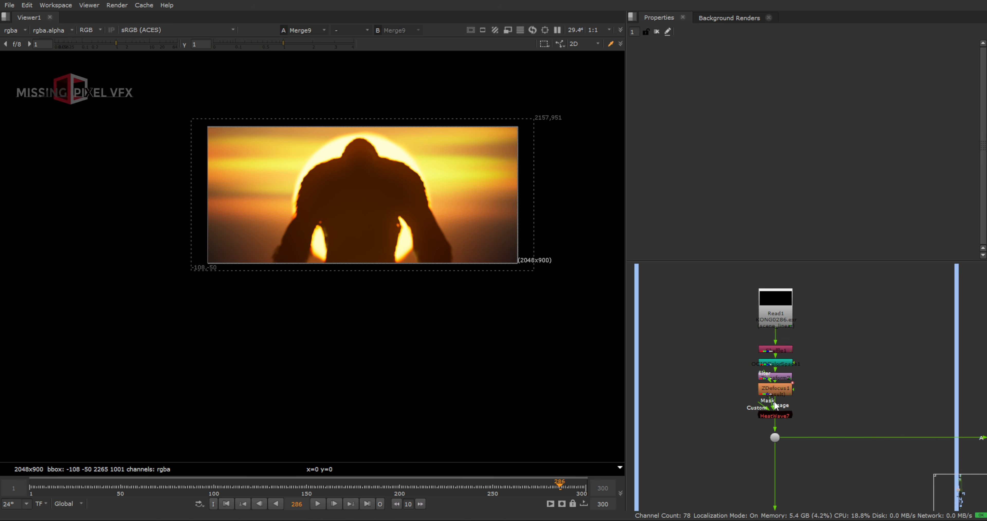
double_click(775, 390)
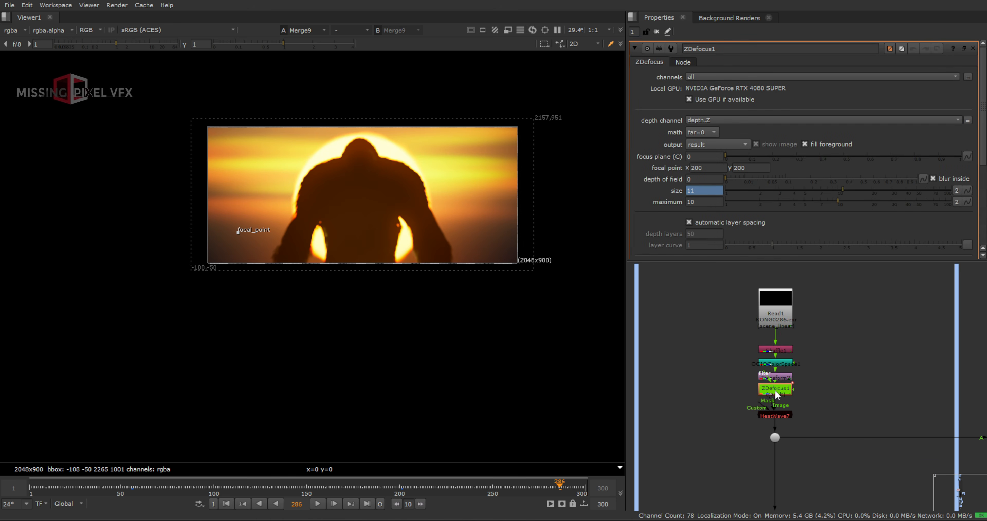
key("1")
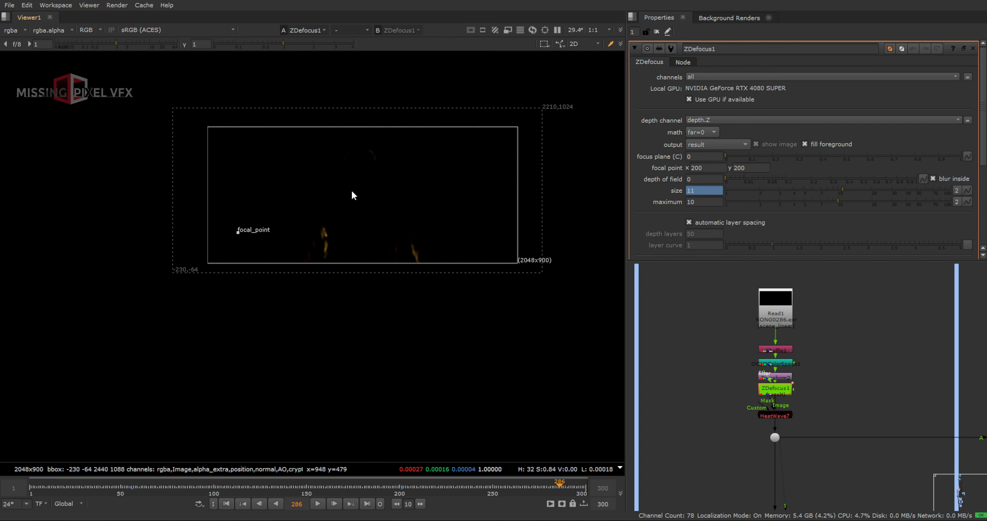
key("a")
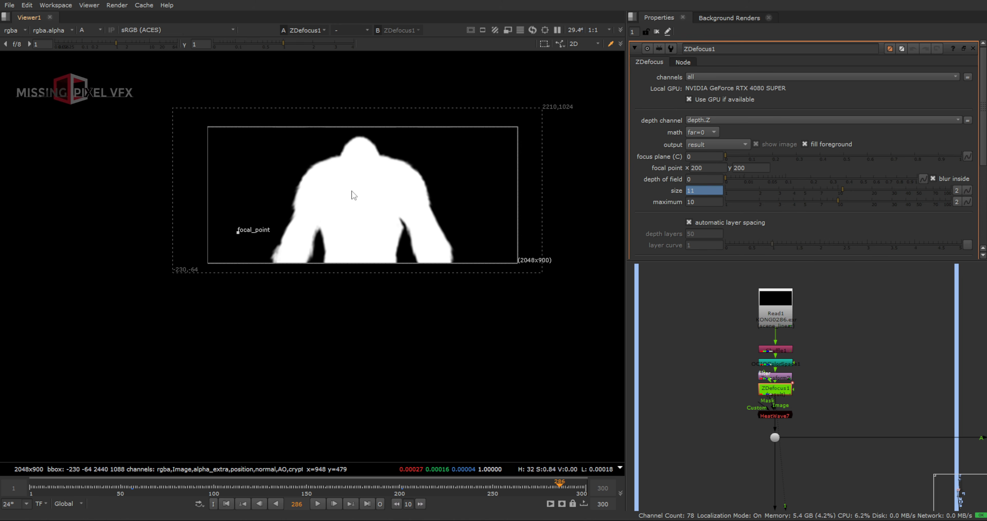
left_click(244, 503)
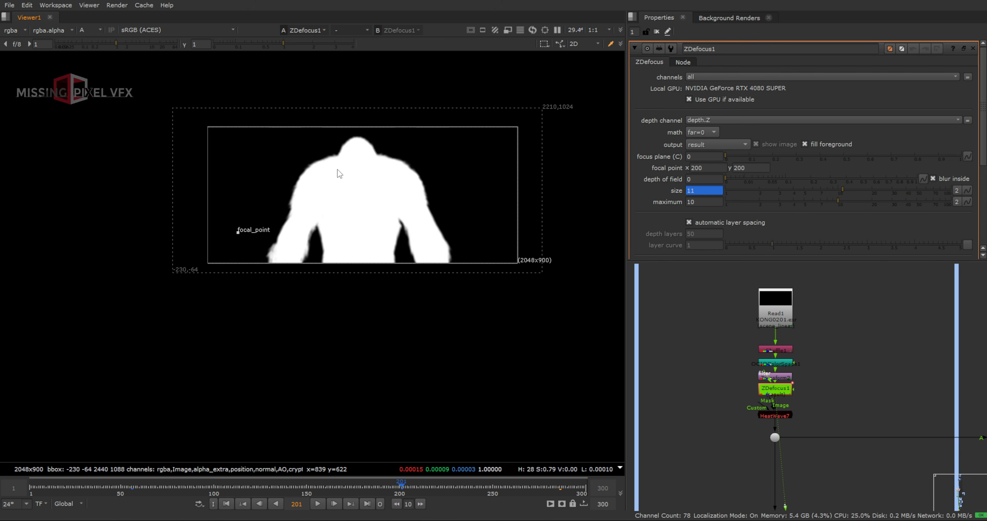
- Return to the colour view of Merge9 and compare KONG's defocus at the ZDefocus1 size keyframes on frames 56 and 201
scroll(736, 362, "down", 9)
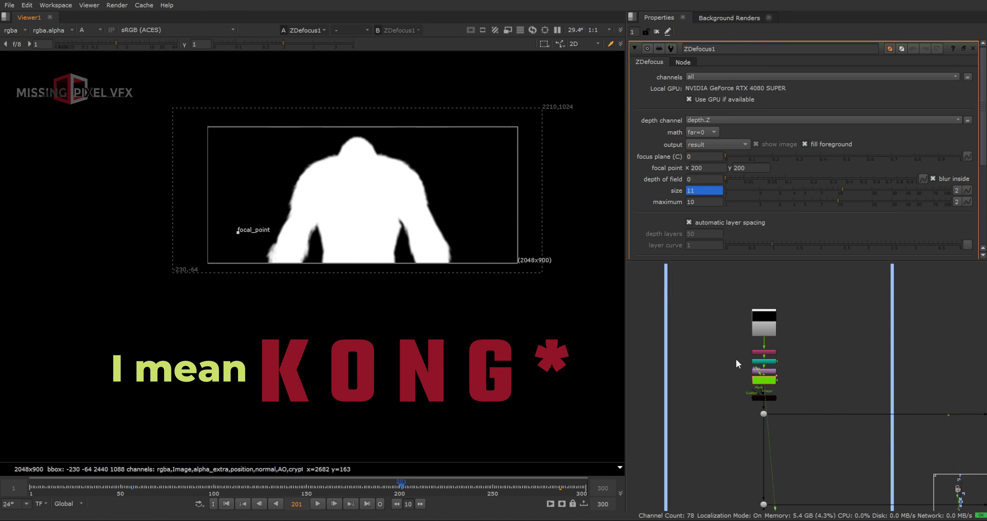
middle_click_drag(842, 420, 820, 385)
key("a")
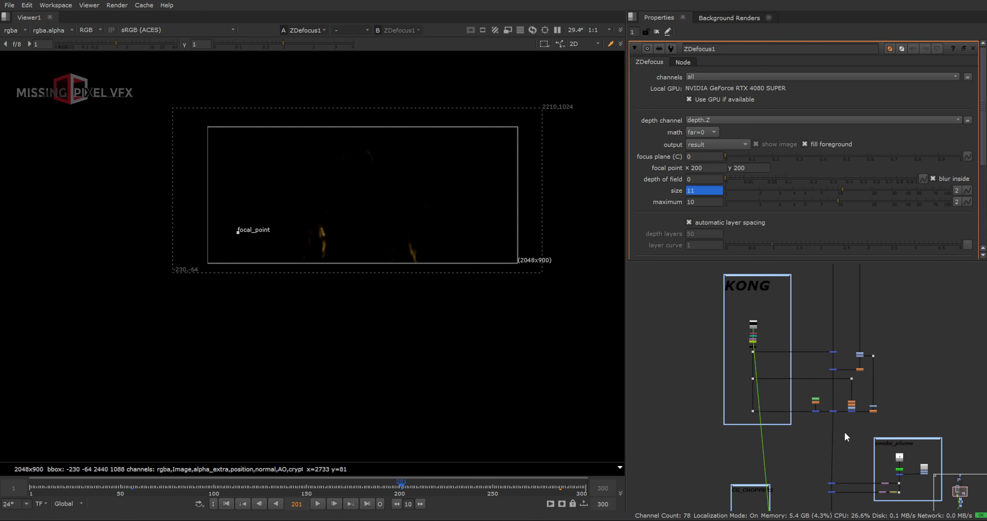
left_click(843, 404)
key("1")
scroll(352, 164, "up", 5)
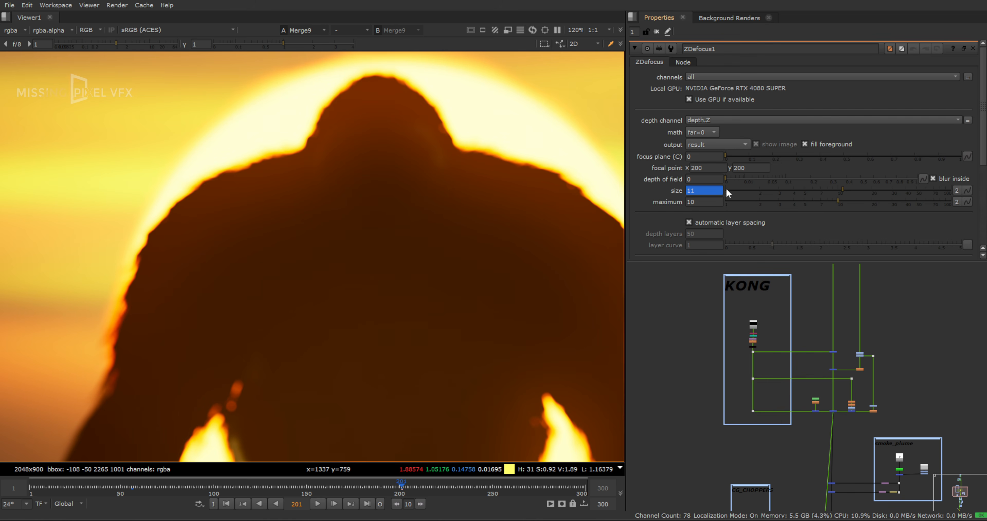
left_click(243, 503)
scroll(347, 366, "down", 4)
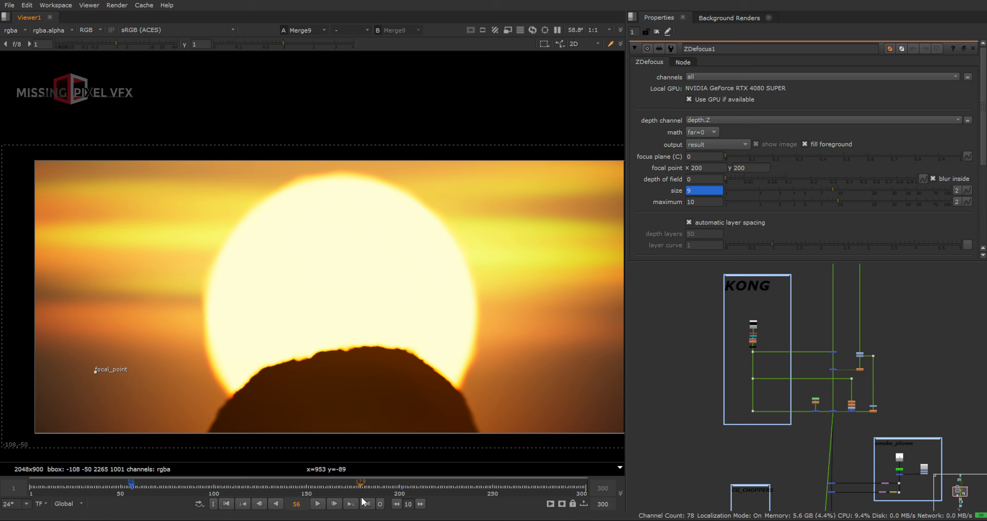
left_click(349, 503)
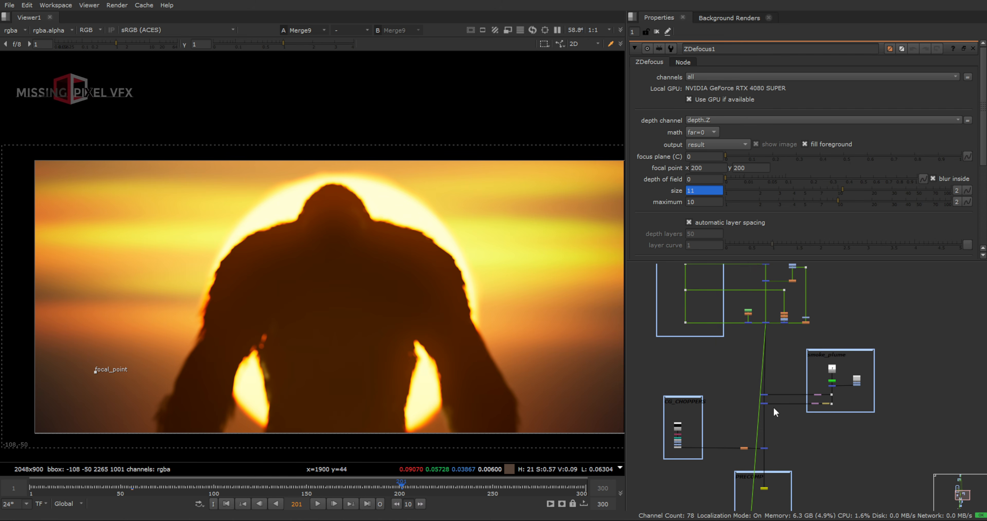
- Locate the two smoke merges and view the Read4 source clip in the smoke_plume group
scroll(774, 407, "up", 2)
scroll(764, 407, "up", 1)
left_click_drag(781, 393, 745, 416)
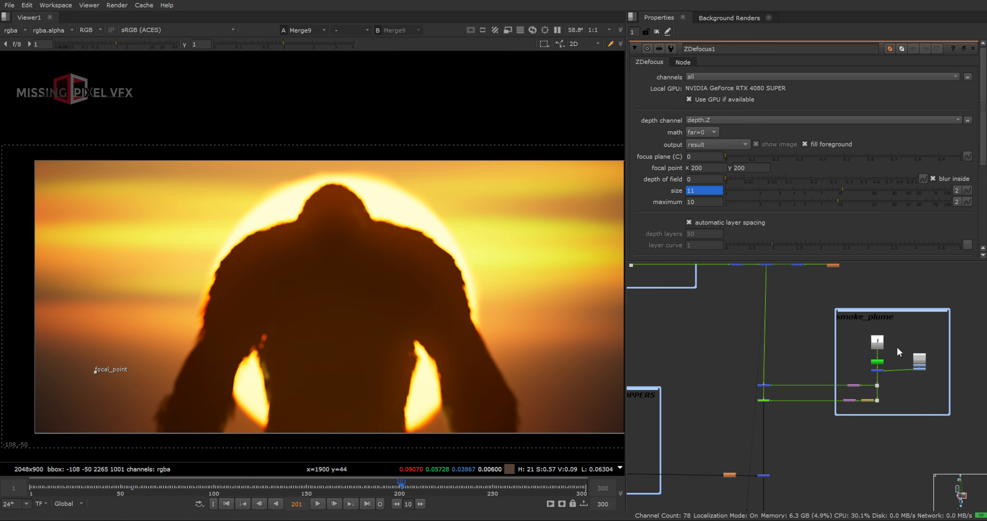
left_click(876, 344)
key("1")
scroll(485, 217, "down", 3)
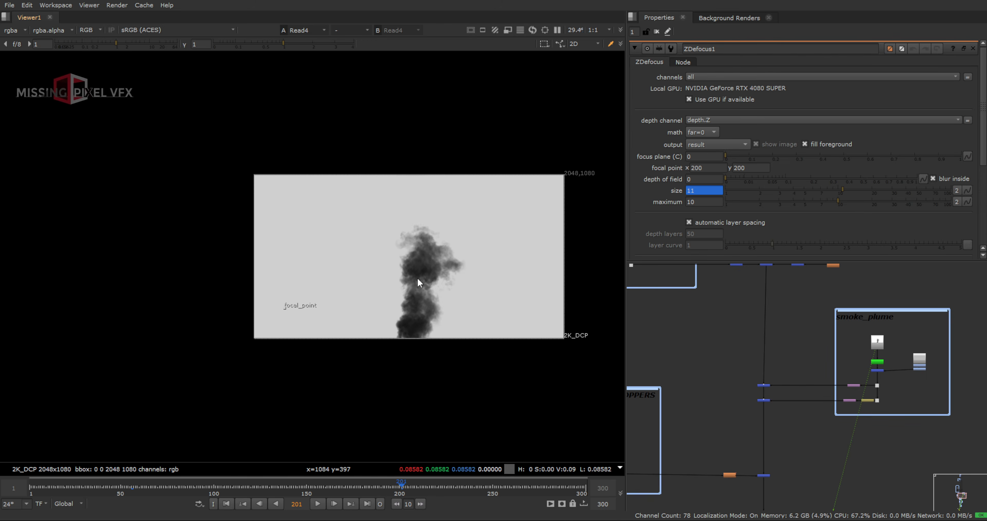
- View Merge8, toggle each of the two smoke merges off and on, and close the ZDefocus1 properties
scroll(757, 409, "up", 3)
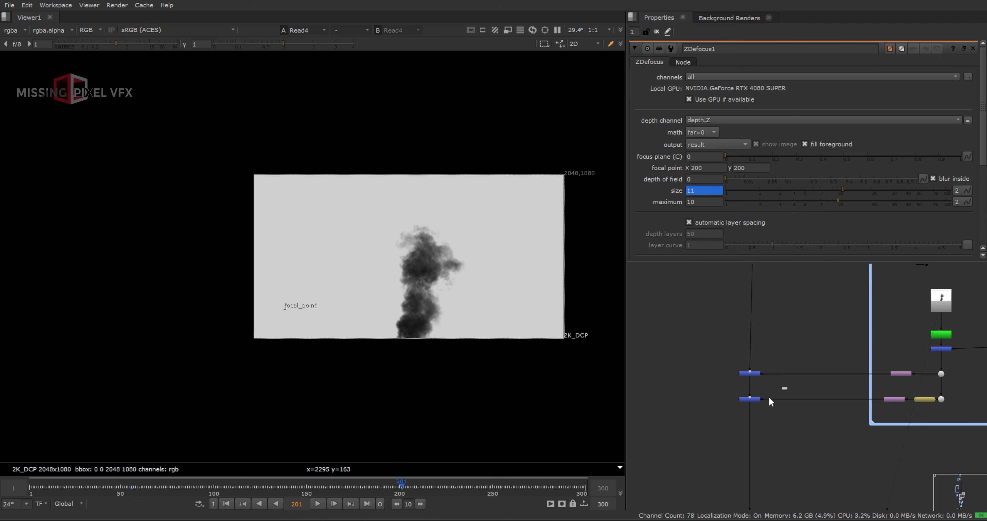
left_click_drag(765, 366, 699, 428)
key("1")
left_click_drag(719, 358, 787, 440)
key("d")
key("d")
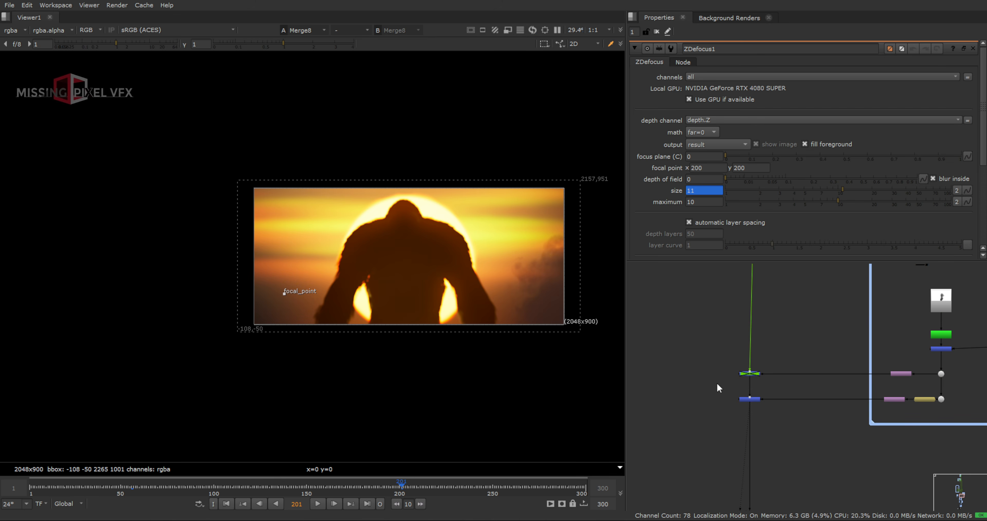
left_click_drag(714, 389, 776, 426)
key("d")
key("d")
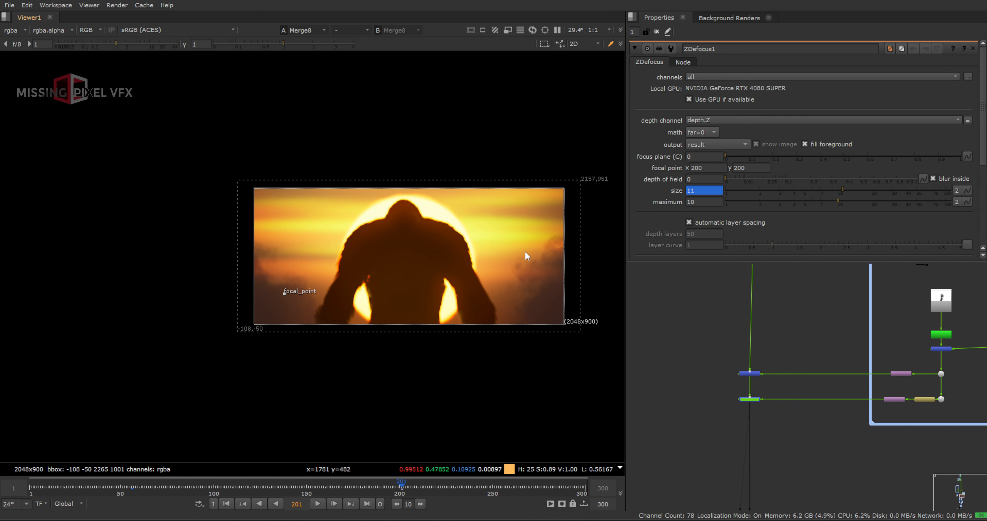
left_click(657, 32)
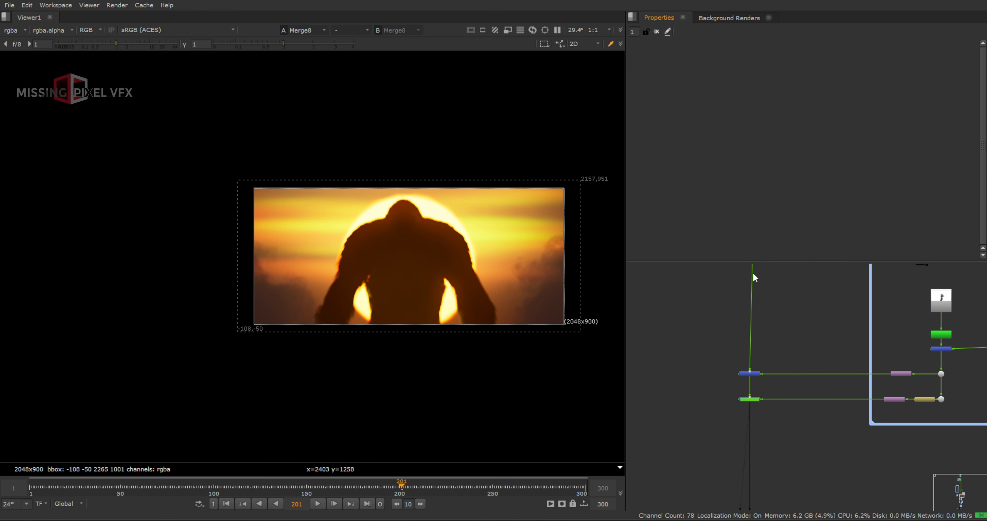
- View the Merge5 output where the CG_CHOPPERS branch joins the main pipe
scroll(755, 293, "down", 8)
scroll(706, 327, "up", 7)
left_click_drag(882, 389, 829, 442)
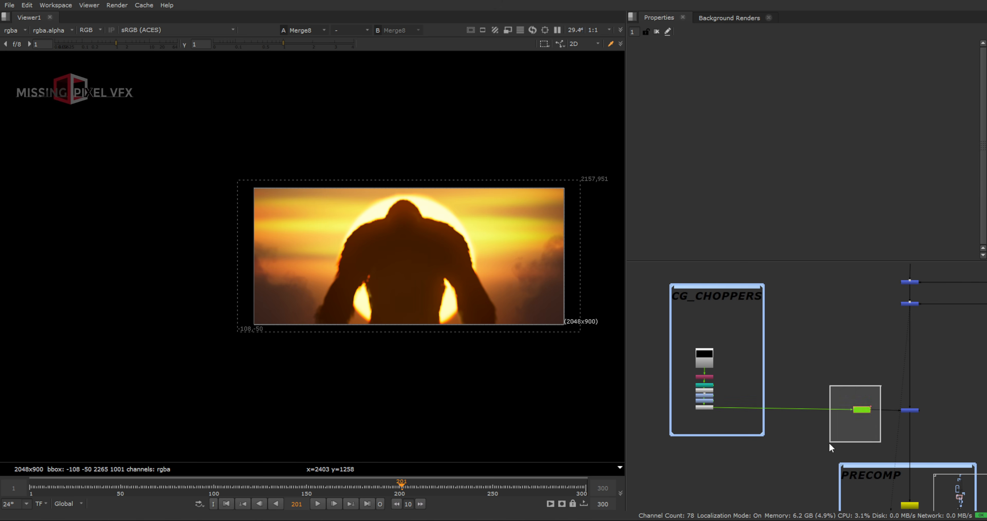
key("1")
- Toggle Grade5 and Grade14 in the CG_CHOPPERS group off and on to compare the helicopter grading
scroll(757, 315, "up", 5)
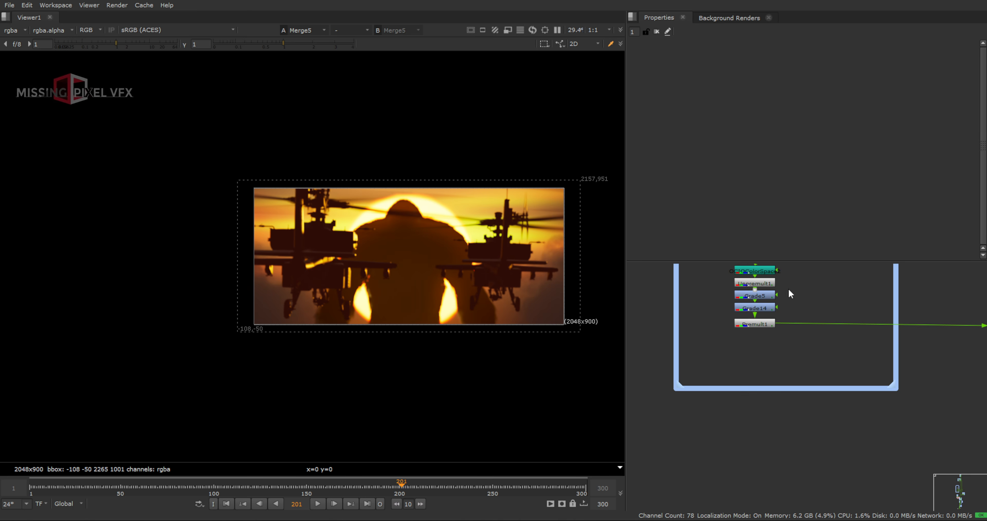
left_click_drag(795, 284, 720, 330)
key("d")
key("d")
key("d")
key("d")
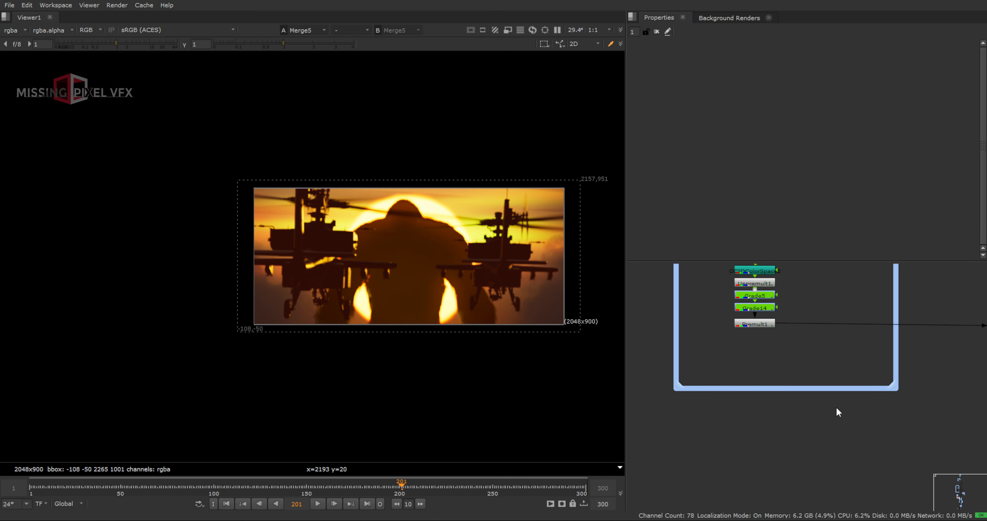
- View the Read6 render in the PRECOMP group and look over the heat_haze / heat_distortion group
scroll(776, 377, "down", 5)
scroll(814, 342, "up", 4)
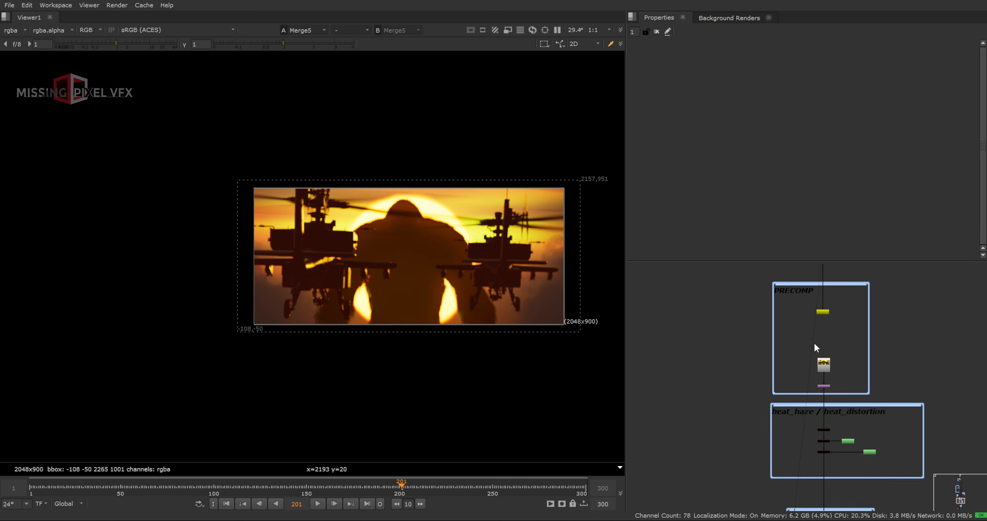
left_click(823, 368)
key("1")
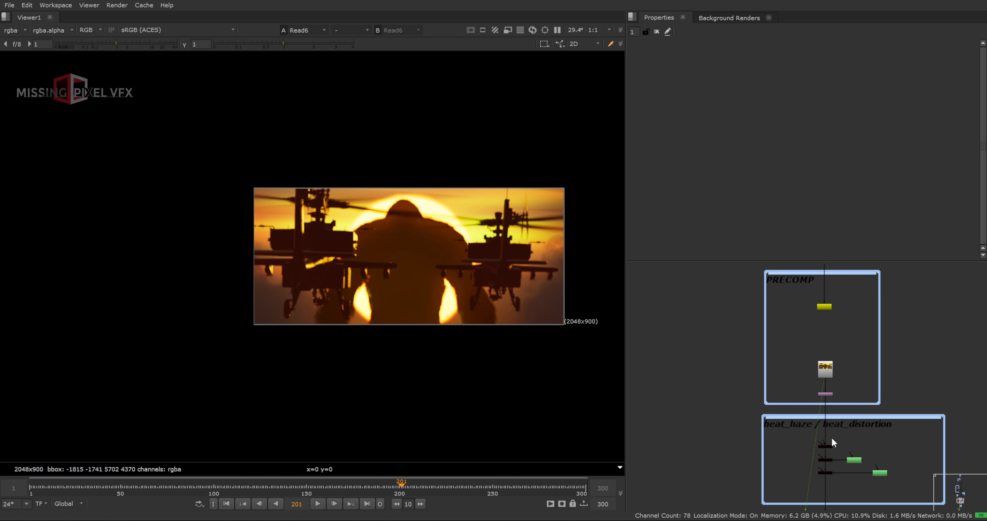
middle_click_drag(836, 462, 801, 365)
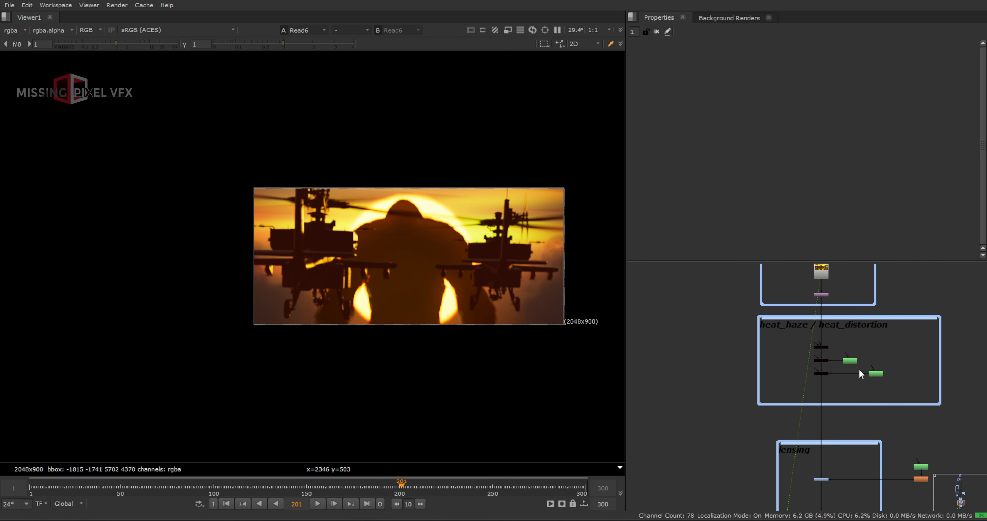
- Look over the lensing group and view the final composite at Write1
middle_click_drag(859, 455, 872, 350)
scroll(872, 350, "up", 1)
scroll(784, 402, "down", 5)
middle_click_drag(810, 398, 821, 294)
scroll(828, 383, "up", 4)
left_click(803, 347)
key("1")
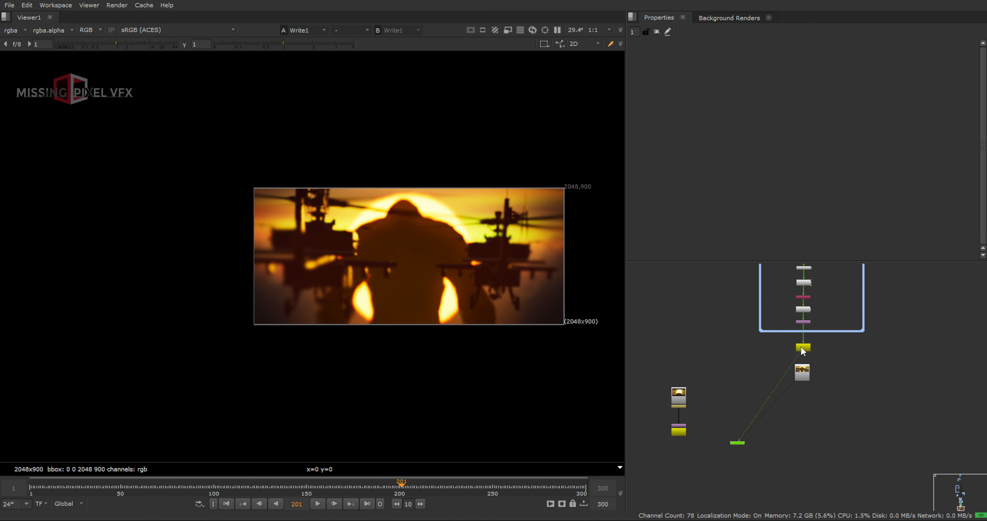